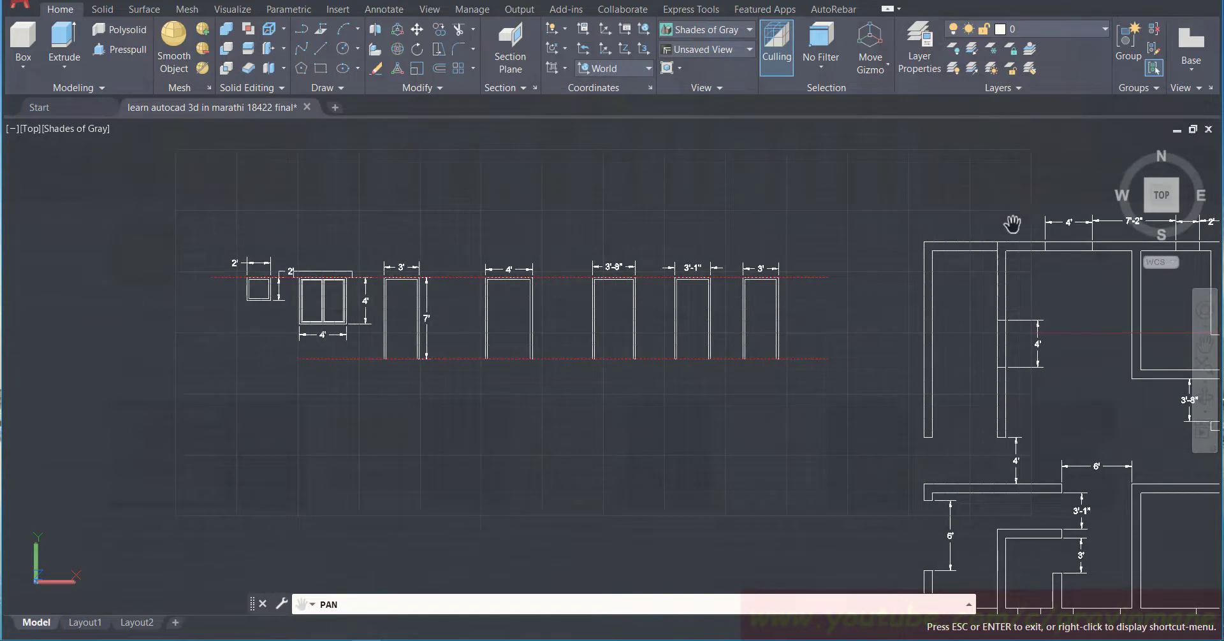
Step: Examine the dimensioned window and door elevations in the top view
{"action": "key", "text": "Escape"}
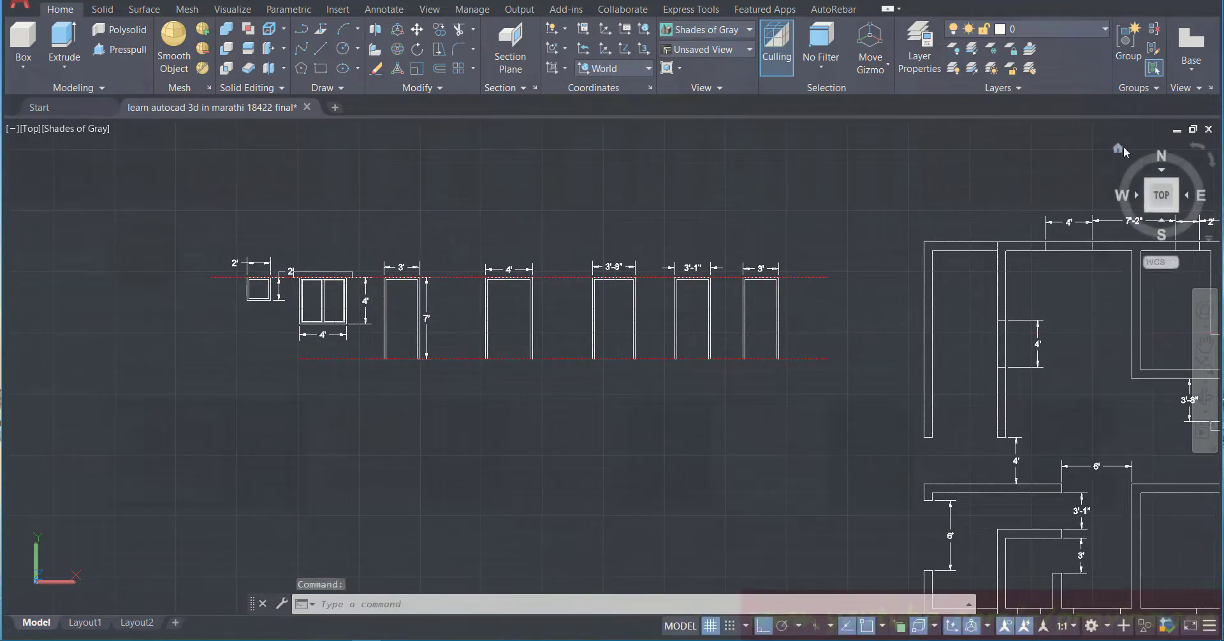
{"action": "scroll", "coordinate": [540, 354], "scroll_direction": "up", "scroll_amount": 3}
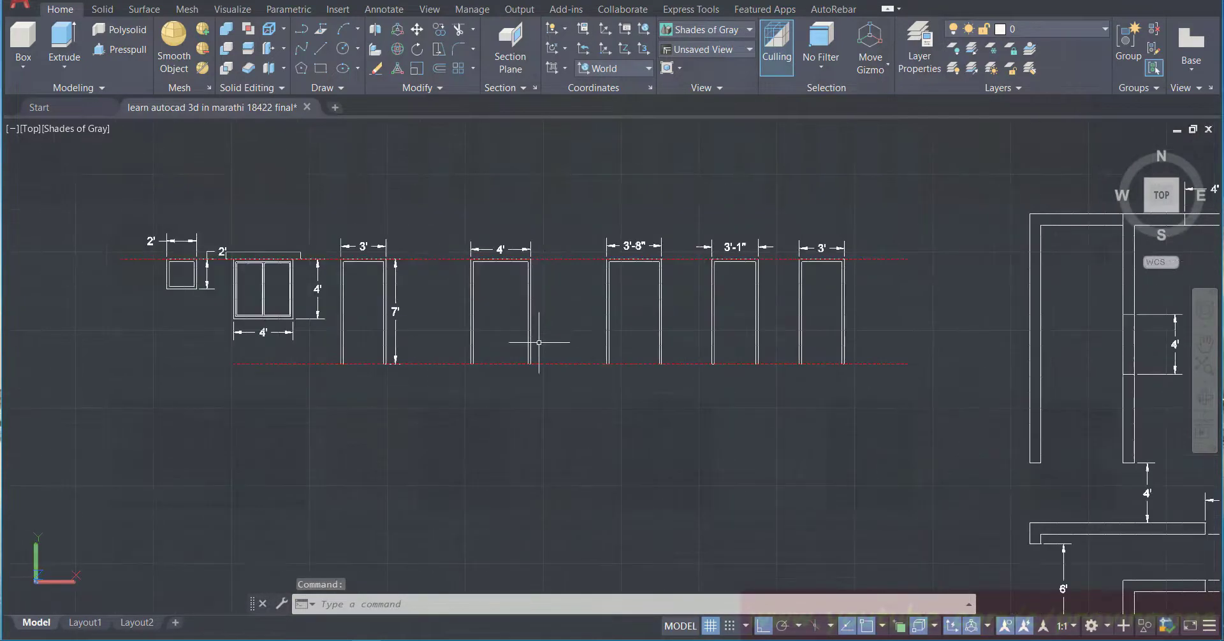
{"action": "scroll", "coordinate": [531, 322], "scroll_direction": "up", "scroll_amount": 2}
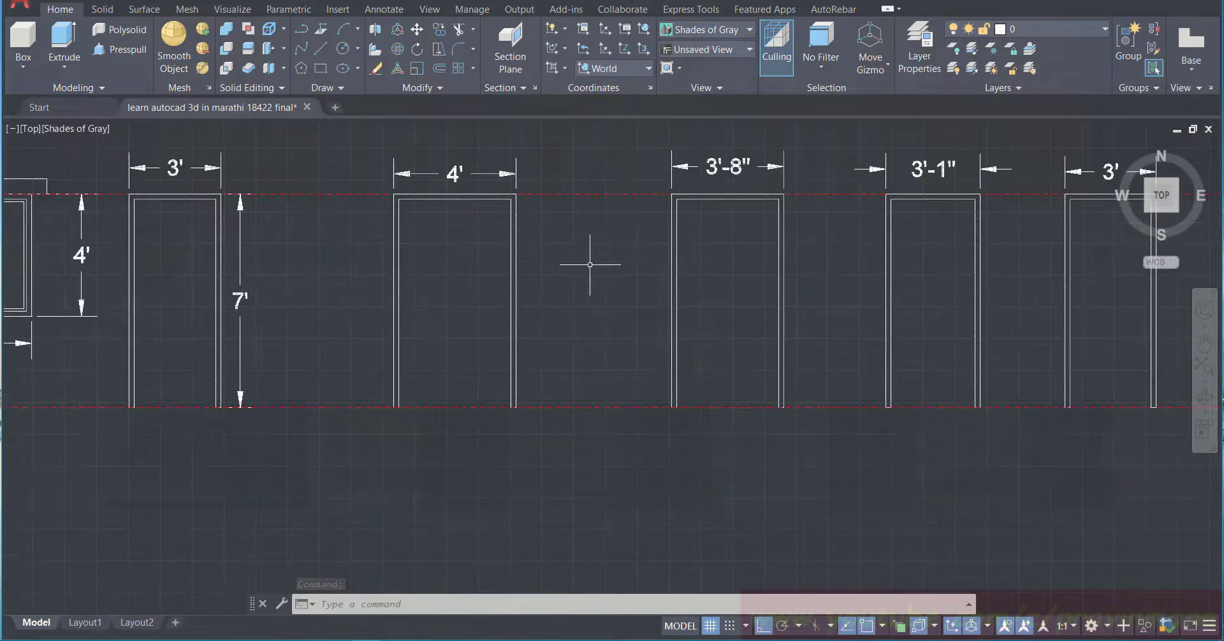
{"action": "scroll", "coordinate": [590, 264], "scroll_direction": "down", "scroll_amount": 1}
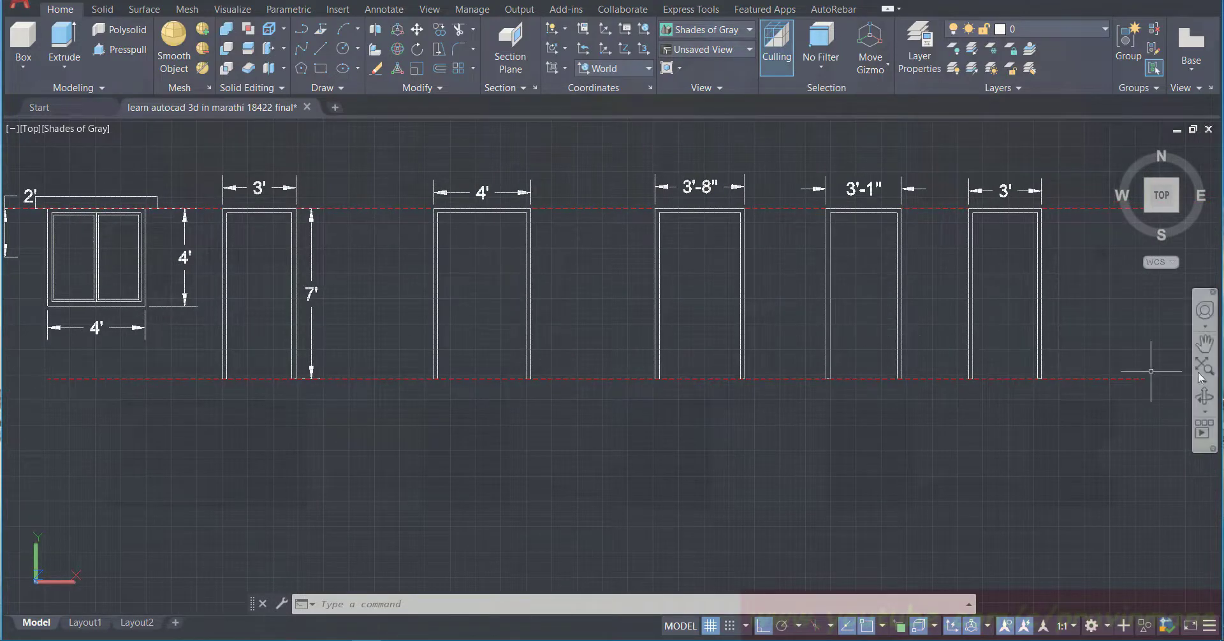
{"action": "left_click", "coordinate": [1205, 347]}
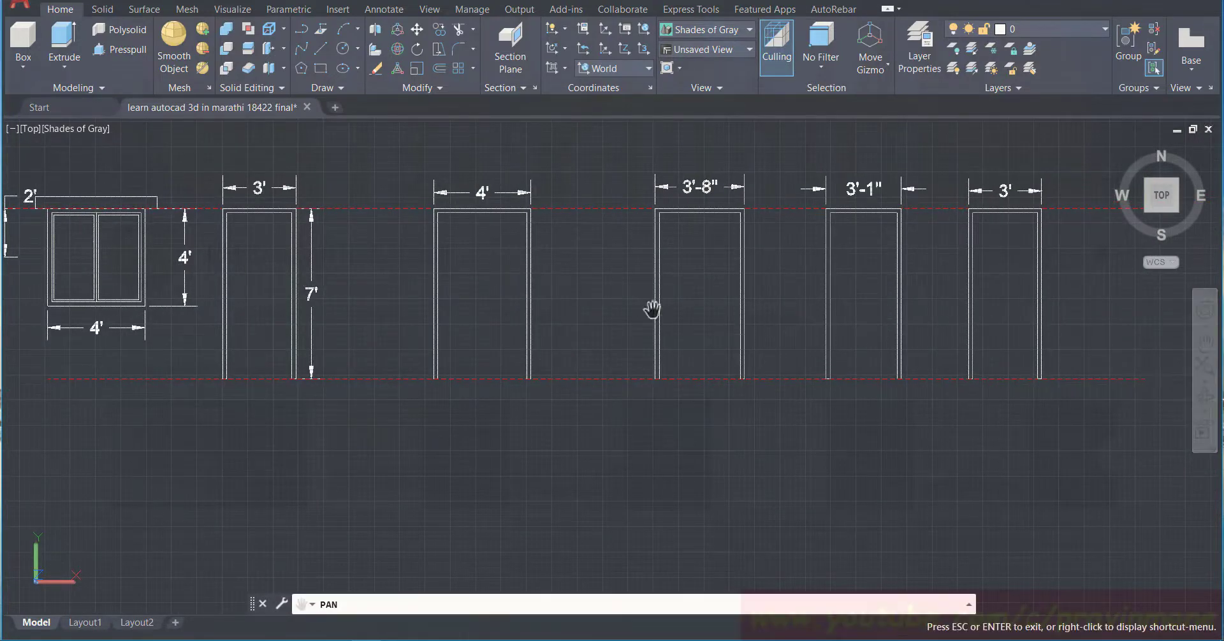
{"action": "mouse_move", "coordinate": [652, 309]}
{"action": "left_mouse_down"}
{"action": "mouse_move", "coordinate": [721, 314]}
{"action": "mouse_move", "coordinate": [702, 331]}
{"action": "left_mouse_up"}
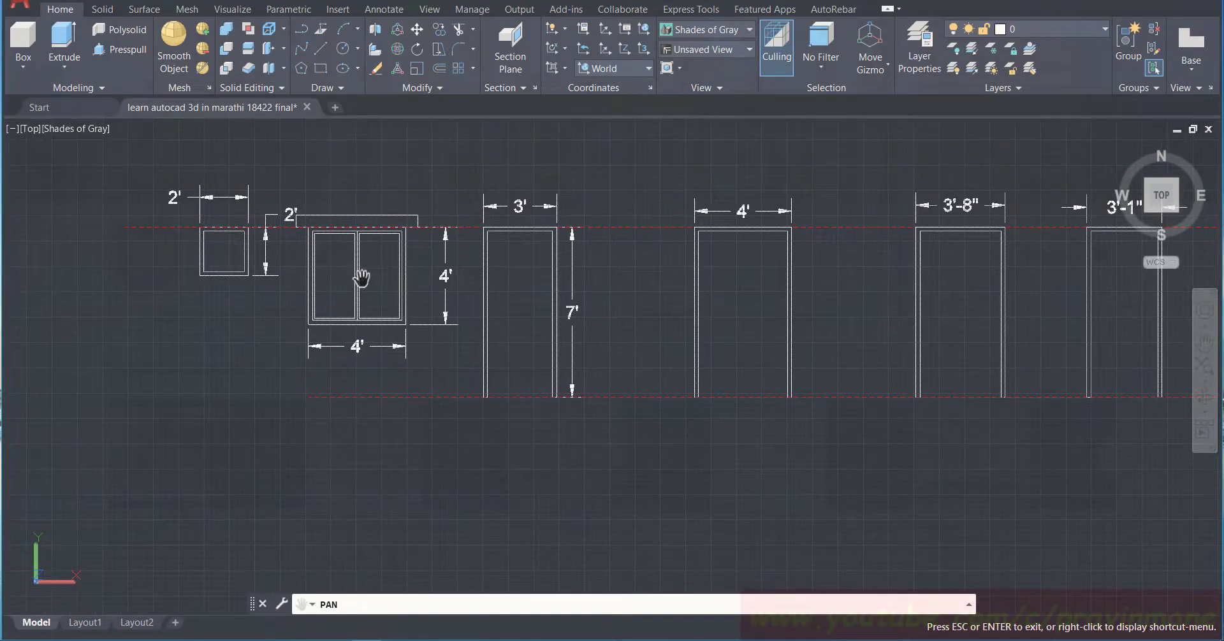
{"action": "scroll", "coordinate": [363, 239], "scroll_direction": "up", "scroll_amount": 4}
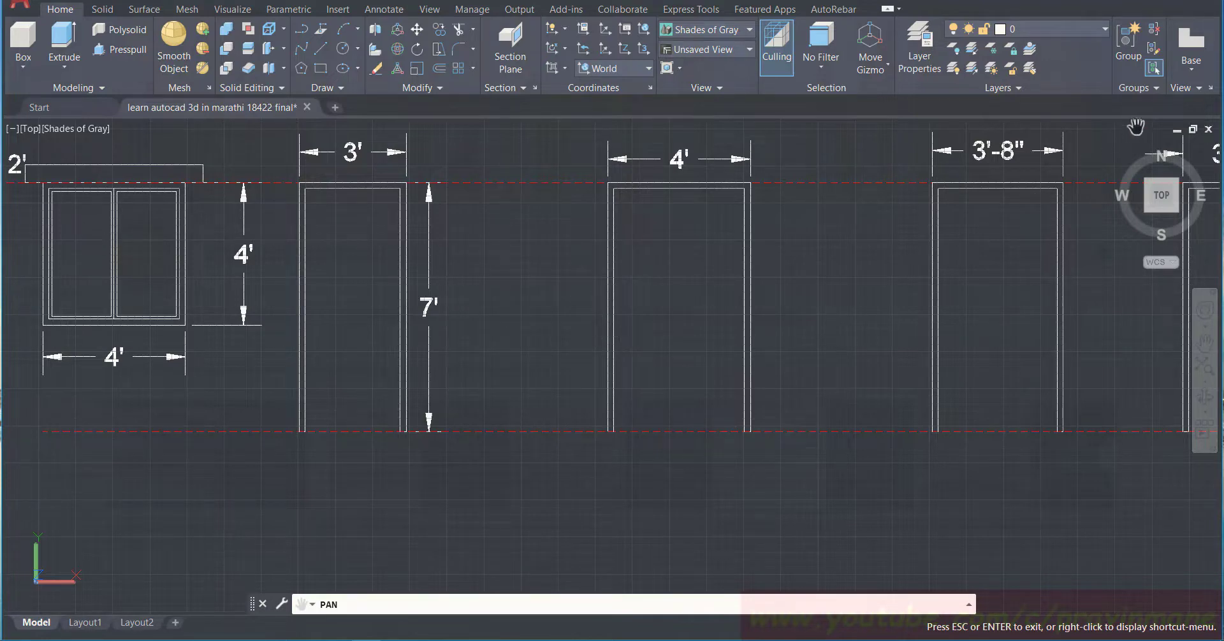
{"action": "key", "text": "Escape"}
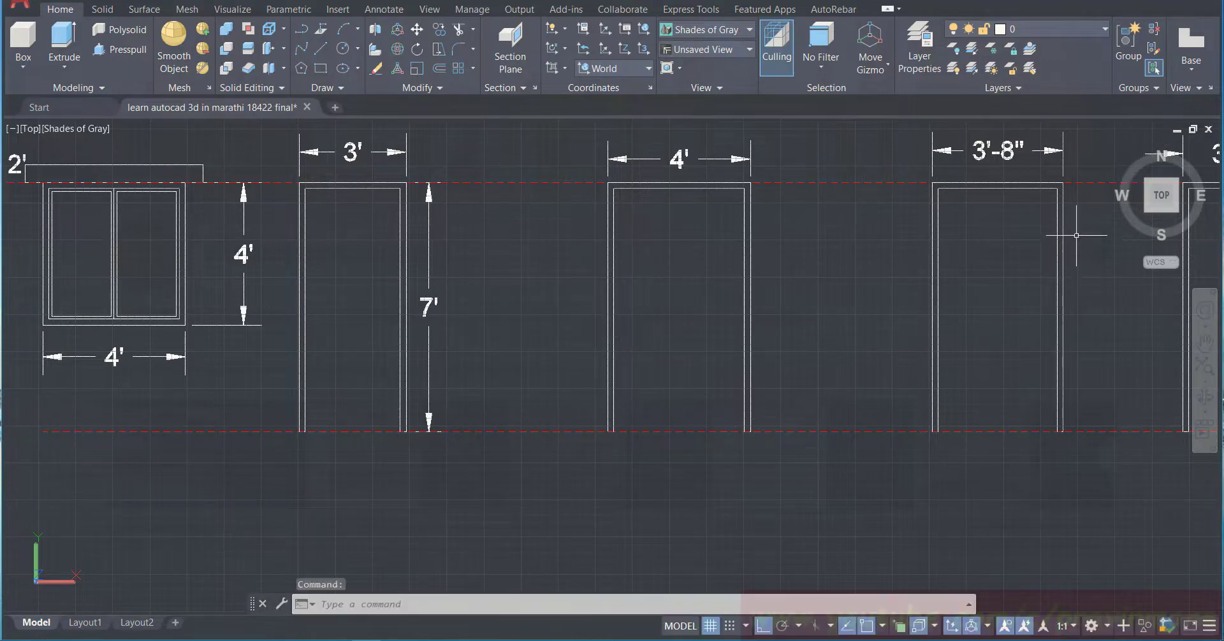
Step: Switch from the top view to the 3D home view, framing the row of window and door elevations
{"action": "left_click", "coordinate": [1118, 150]}
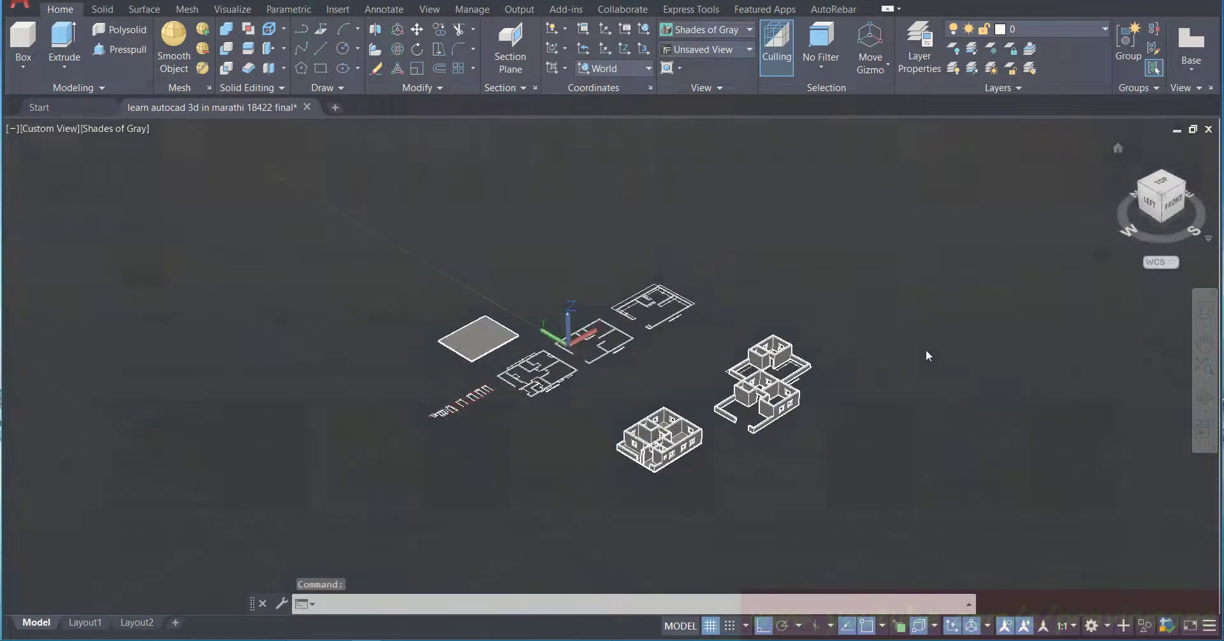
{"action": "scroll", "coordinate": [580, 418], "scroll_direction": "up", "scroll_amount": 4}
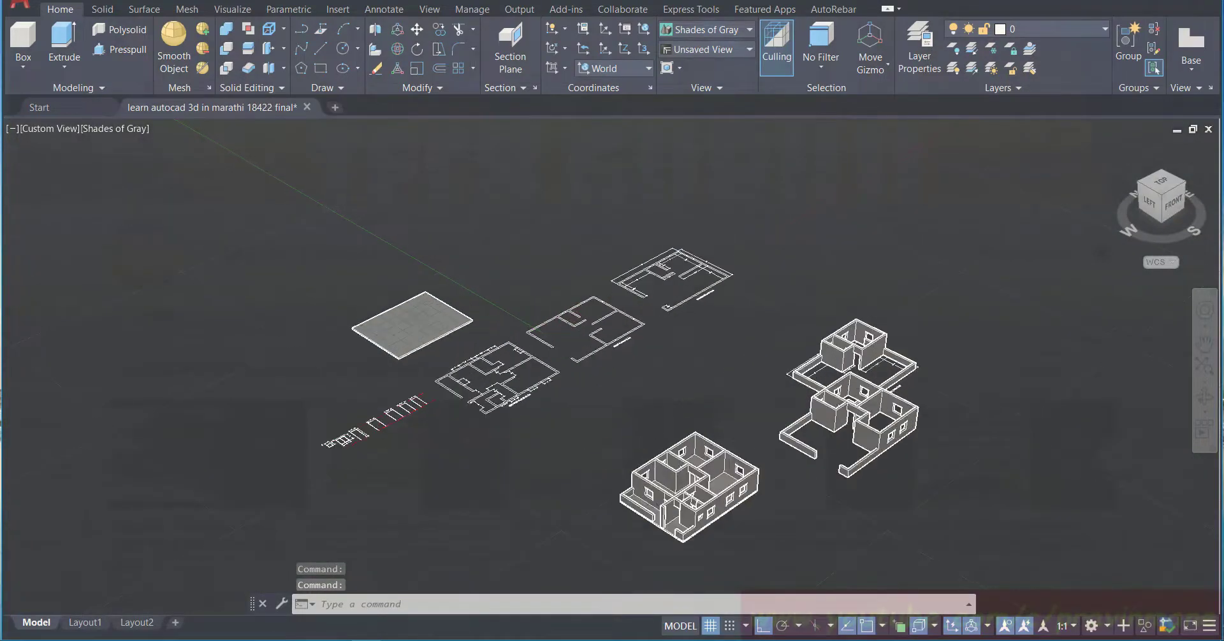
{"action": "scroll", "coordinate": [619, 363], "scroll_direction": "up", "scroll_amount": 2}
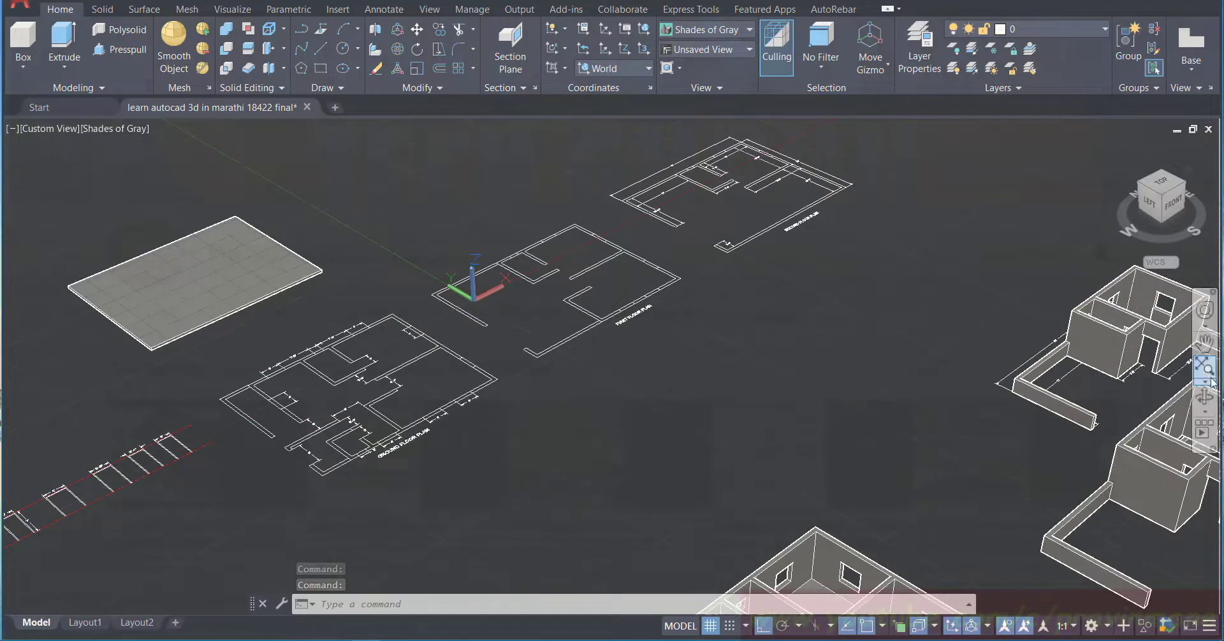
{"action": "left_click", "coordinate": [1205, 343]}
{"action": "left_click_drag", "start_coordinate": [855, 366], "coordinate": [981, 271]}
{"action": "left_click_drag", "start_coordinate": [788, 336], "coordinate": [908, 309]}
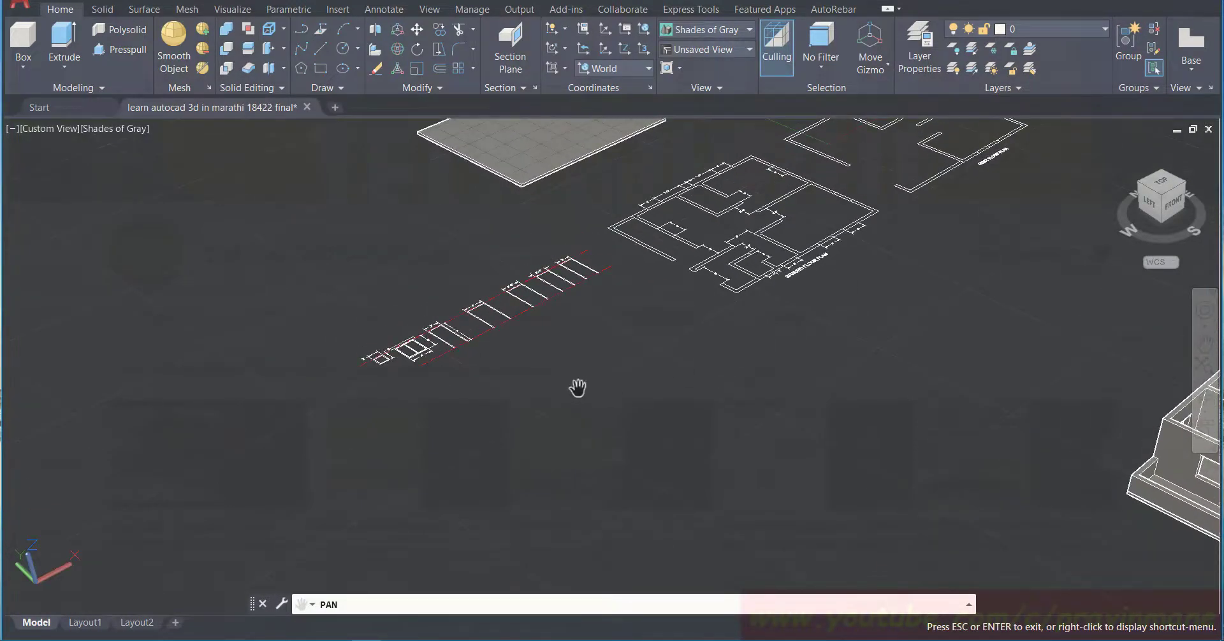
{"action": "key", "text": "Escape"}
Step: Copy the whole row of window and door elevations twice along 270°, the farther copy about 81' away, and save the drawing
{"action": "left_click", "coordinate": [280, 321]}
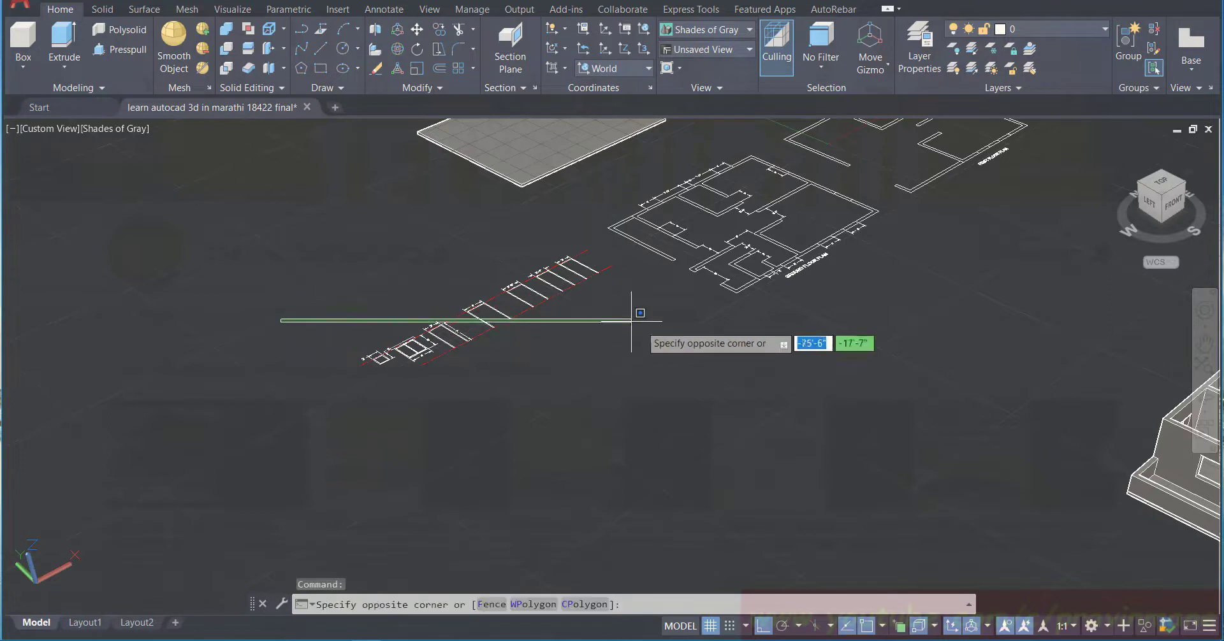
{"action": "left_click", "coordinate": [638, 349]}
{"action": "left_click", "coordinate": [637, 350]}
{"action": "left_click", "coordinate": [581, 370]}
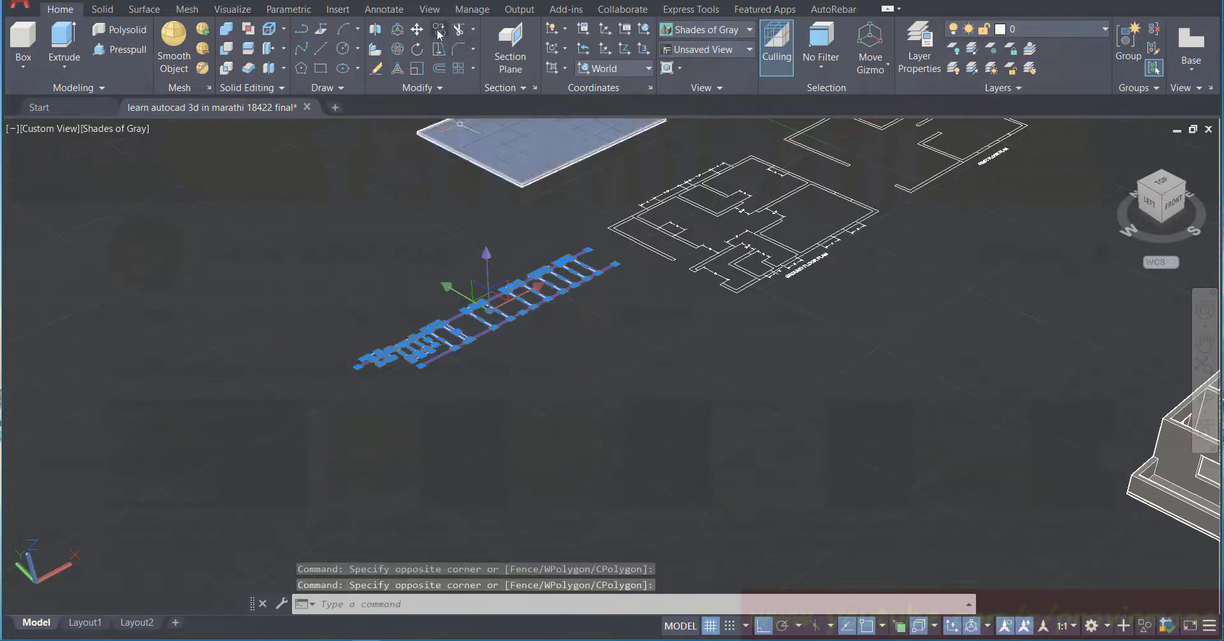
{"action": "left_click", "coordinate": [440, 32]}
{"action": "left_click", "coordinate": [320, 423]}
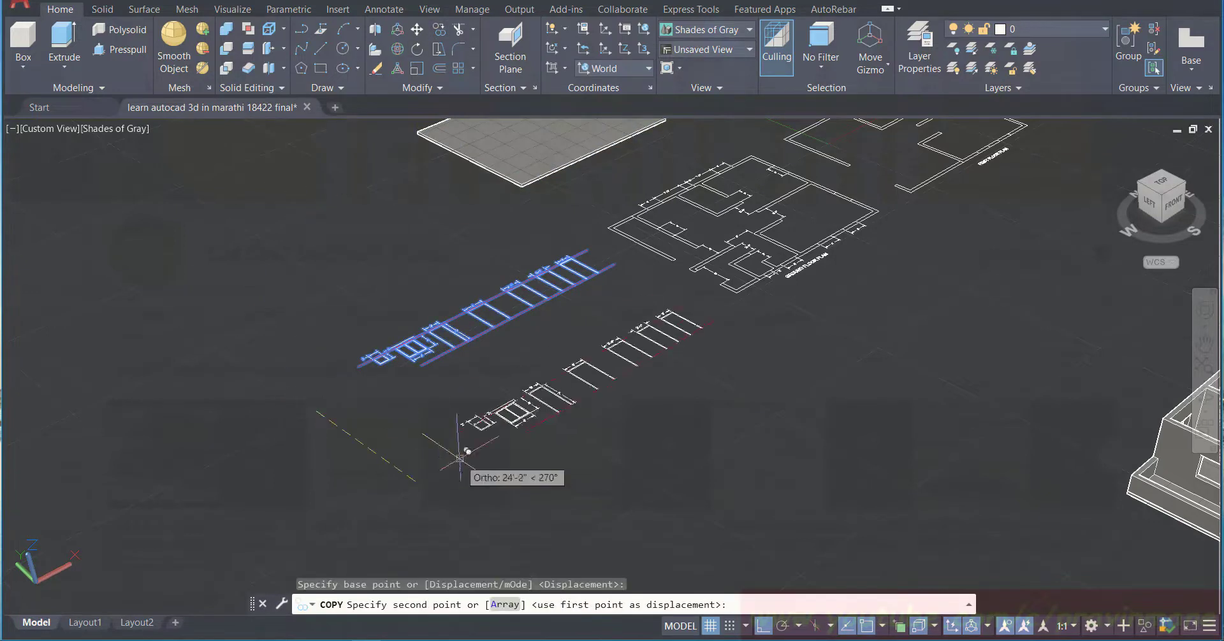
{"action": "left_click", "coordinate": [637, 488]}
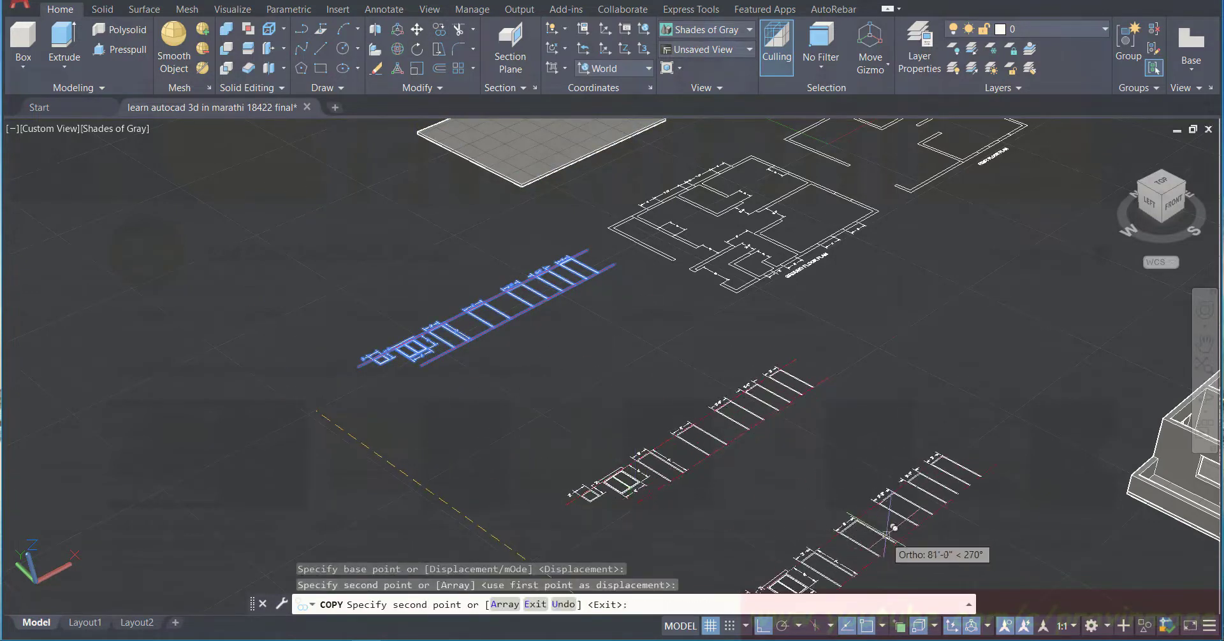
{"action": "left_click", "coordinate": [892, 531]}
{"action": "key", "text": "Escape"}
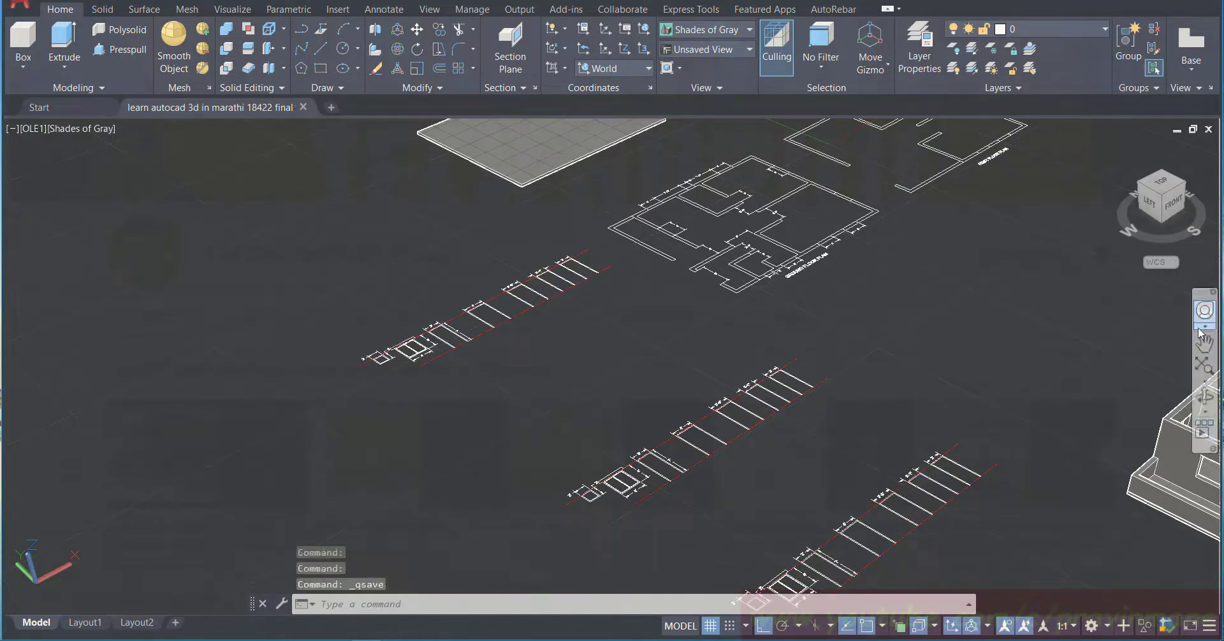
{"action": "left_click", "coordinate": [1205, 351]}
{"action": "left_click_drag", "start_coordinate": [1097, 372], "coordinate": [881, 229]}
{"action": "scroll", "coordinate": [618, 318], "scroll_direction": "up", "scroll_amount": 2}
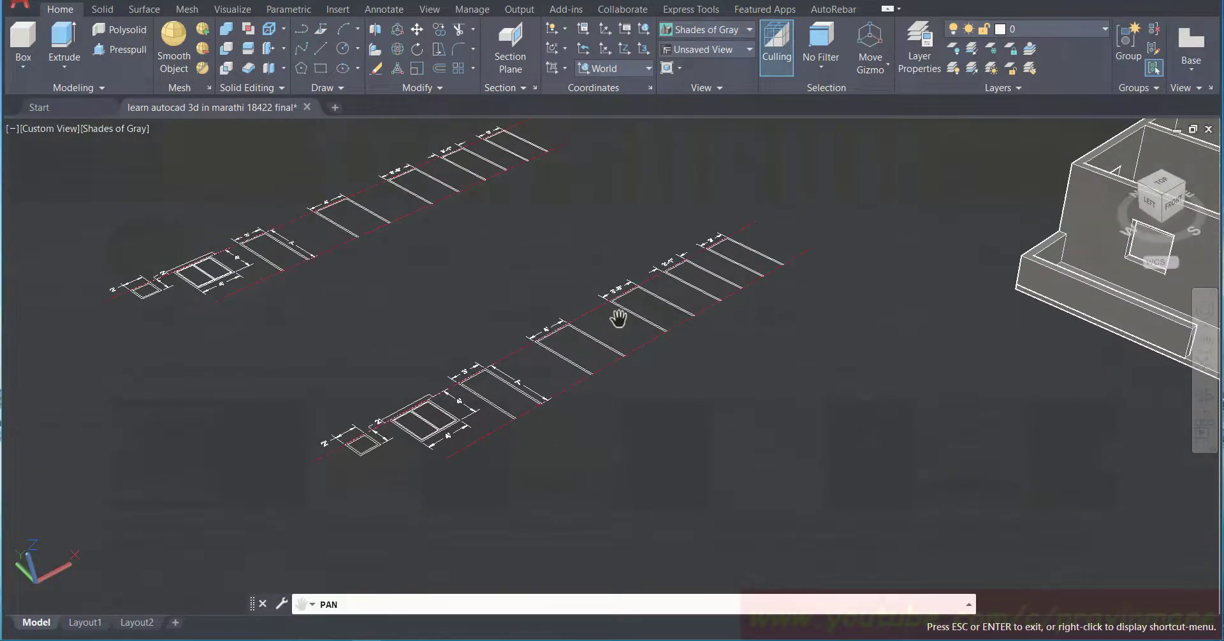
{"action": "scroll", "coordinate": [592, 344], "scroll_direction": "up", "scroll_amount": 5}
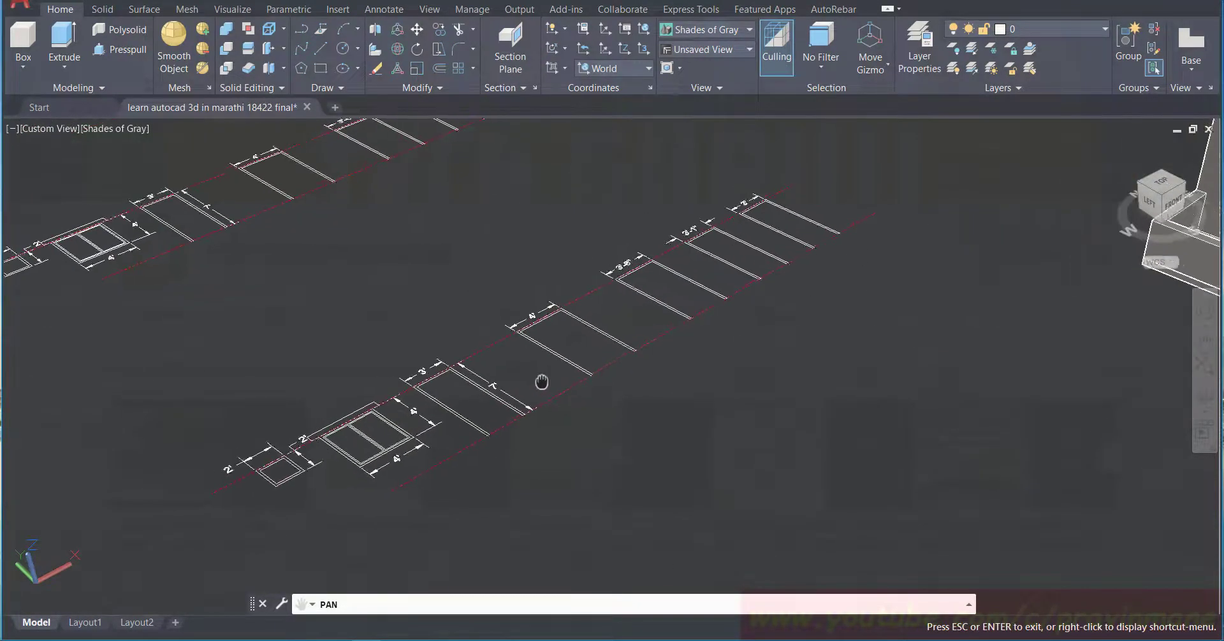
{"action": "left_click_drag", "start_coordinate": [533, 387], "coordinate": [716, 374]}
{"action": "scroll", "coordinate": [597, 363], "scroll_direction": "down", "scroll_amount": 1}
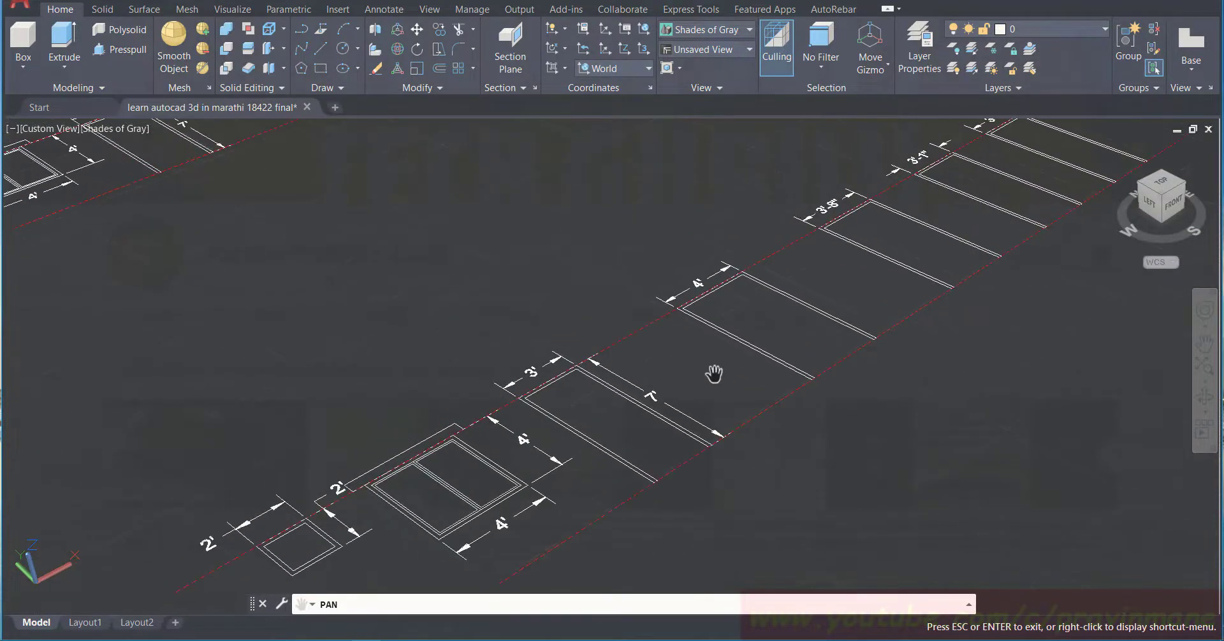
{"action": "key", "text": "Escape"}
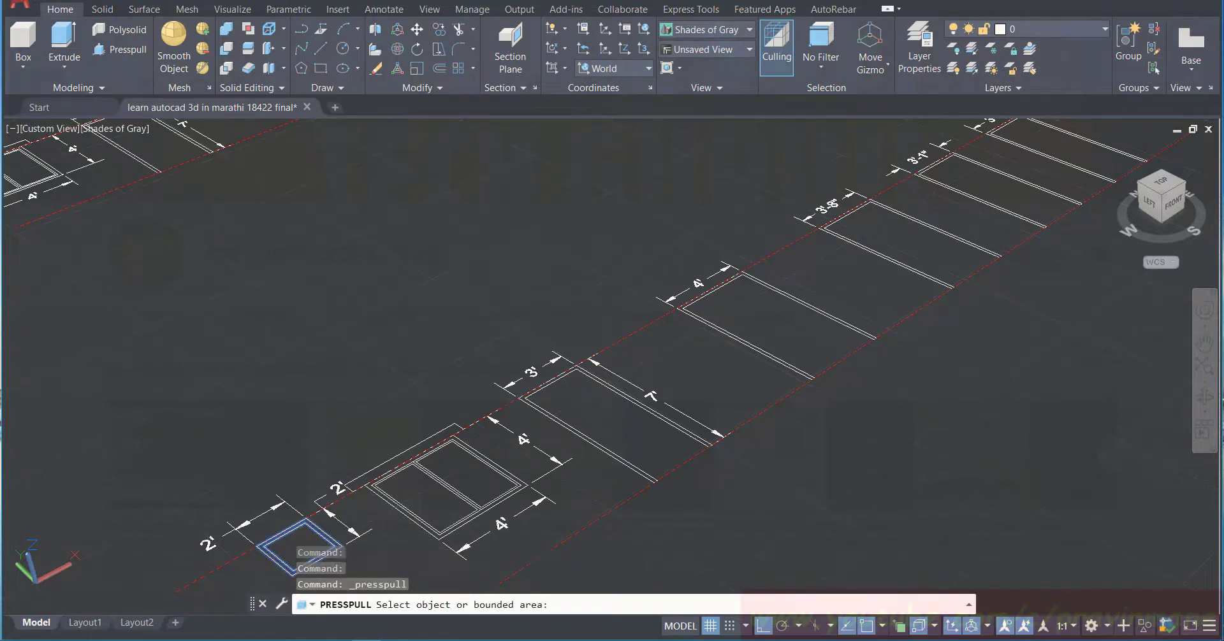
{"action": "left_click", "coordinate": [331, 540]}
{"action": "key", "text": "Escape"}
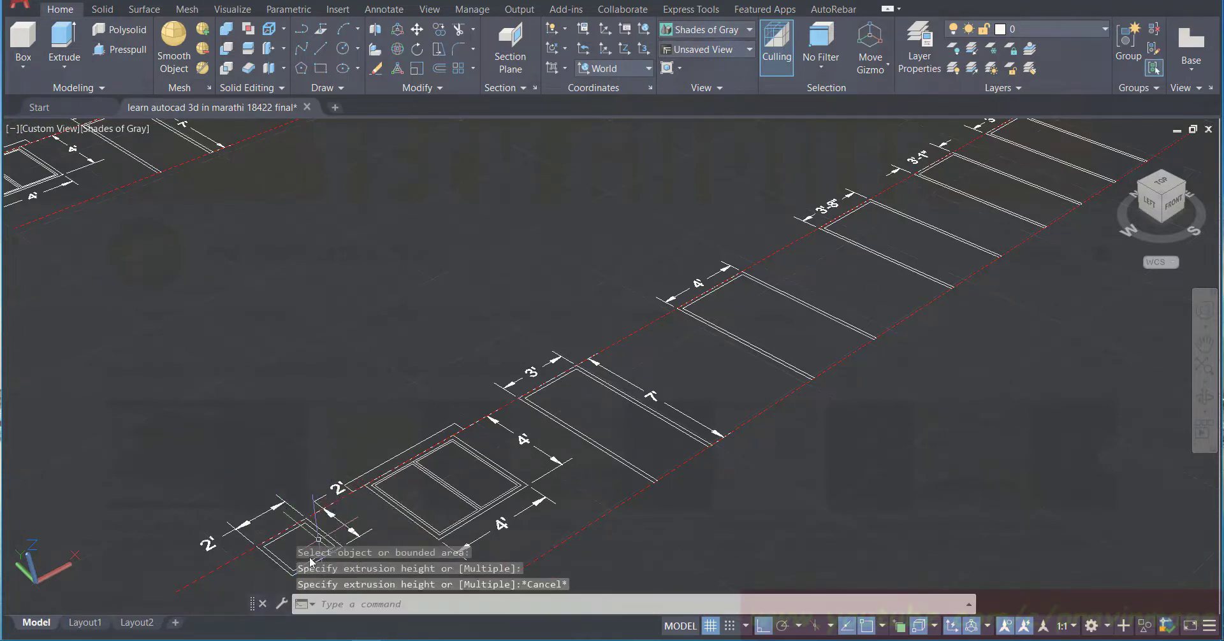
Step: Presspull the border area of the small 2' square window in the farthest copied row to a height of 4"
{"action": "left_click", "coordinate": [1203, 344]}
{"action": "left_click_drag", "start_coordinate": [573, 551], "coordinate": [1001, 333]}
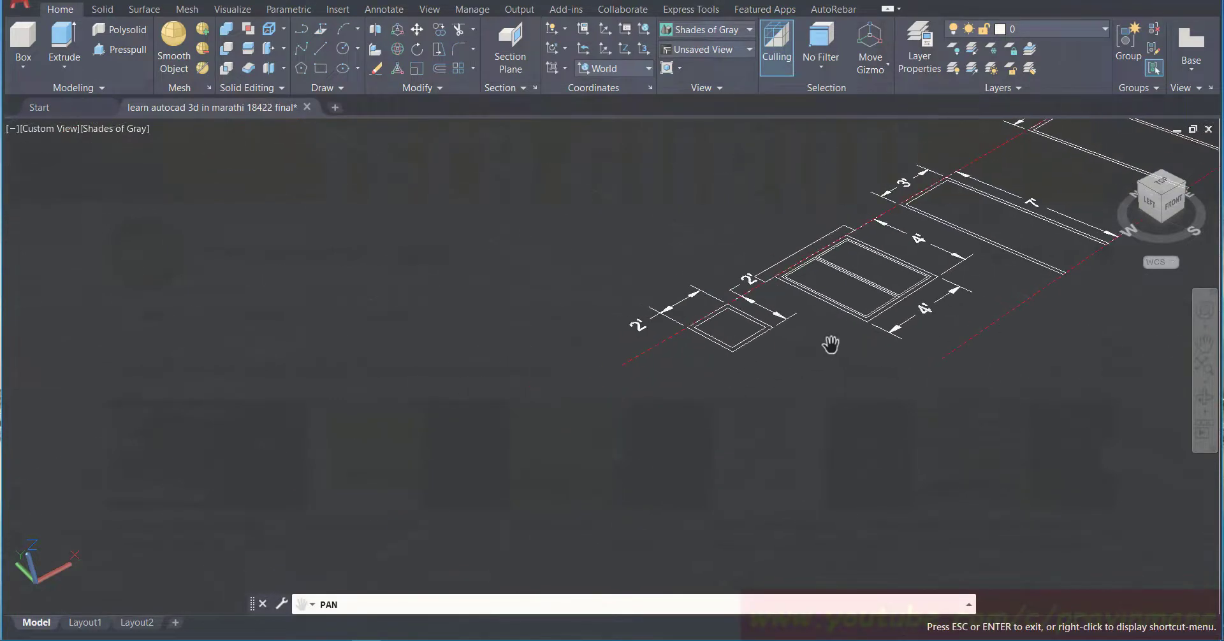
{"action": "left_click_drag", "start_coordinate": [942, 281], "coordinate": [755, 385]}
{"action": "scroll", "coordinate": [537, 421], "scroll_direction": "up", "scroll_amount": 2}
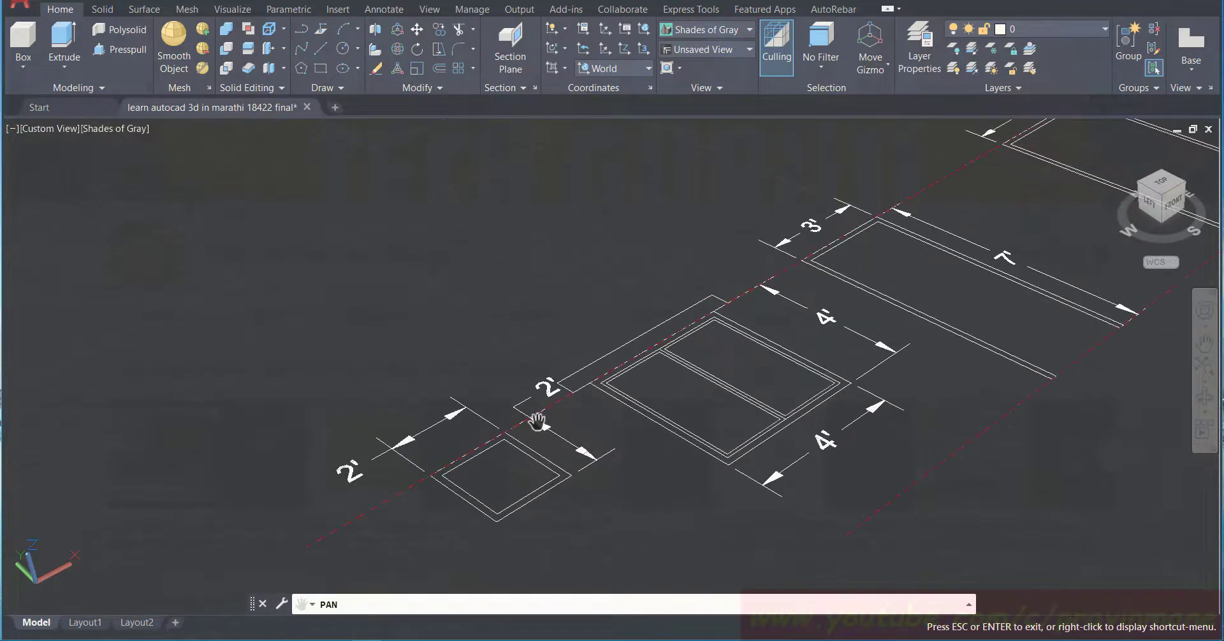
{"action": "scroll", "coordinate": [538, 420], "scroll_direction": "up", "scroll_amount": 1}
{"action": "mouse_move", "coordinate": [537, 462]}
{"action": "left_mouse_down"}
{"action": "mouse_move", "coordinate": [579, 415]}
{"action": "mouse_move", "coordinate": [593, 369]}
{"action": "mouse_move", "coordinate": [578, 420]}
{"action": "mouse_move", "coordinate": [620, 394]}
{"action": "left_mouse_up"}
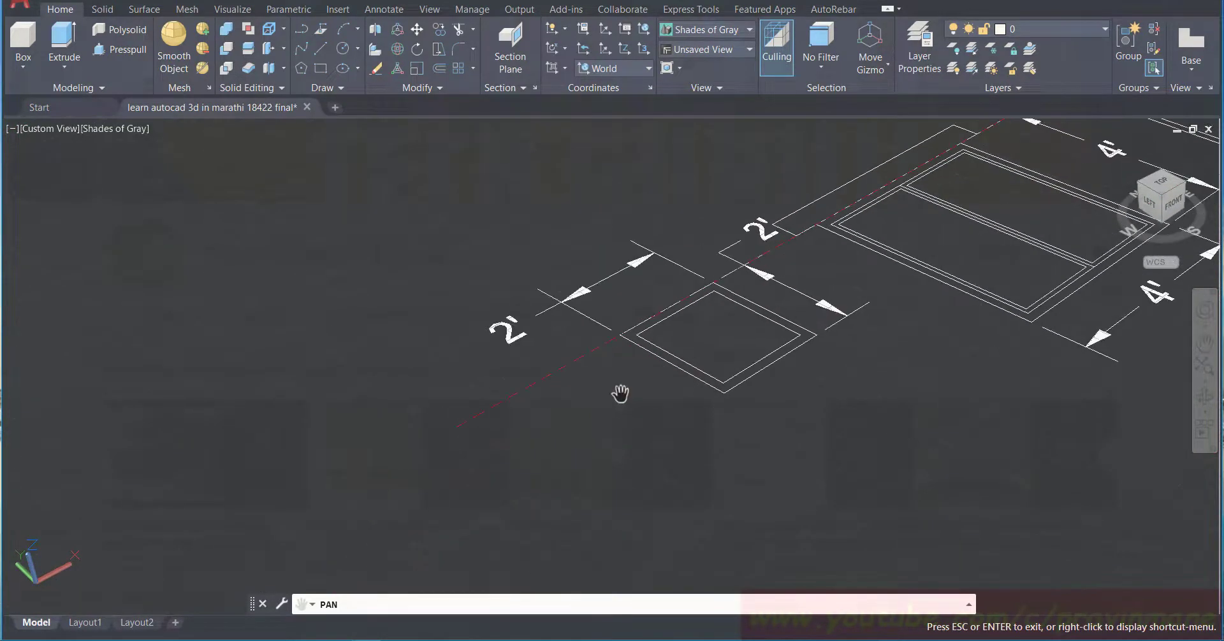
{"action": "scroll", "coordinate": [616, 388], "scroll_direction": "up", "scroll_amount": 1}
{"action": "key", "text": "Escape"}
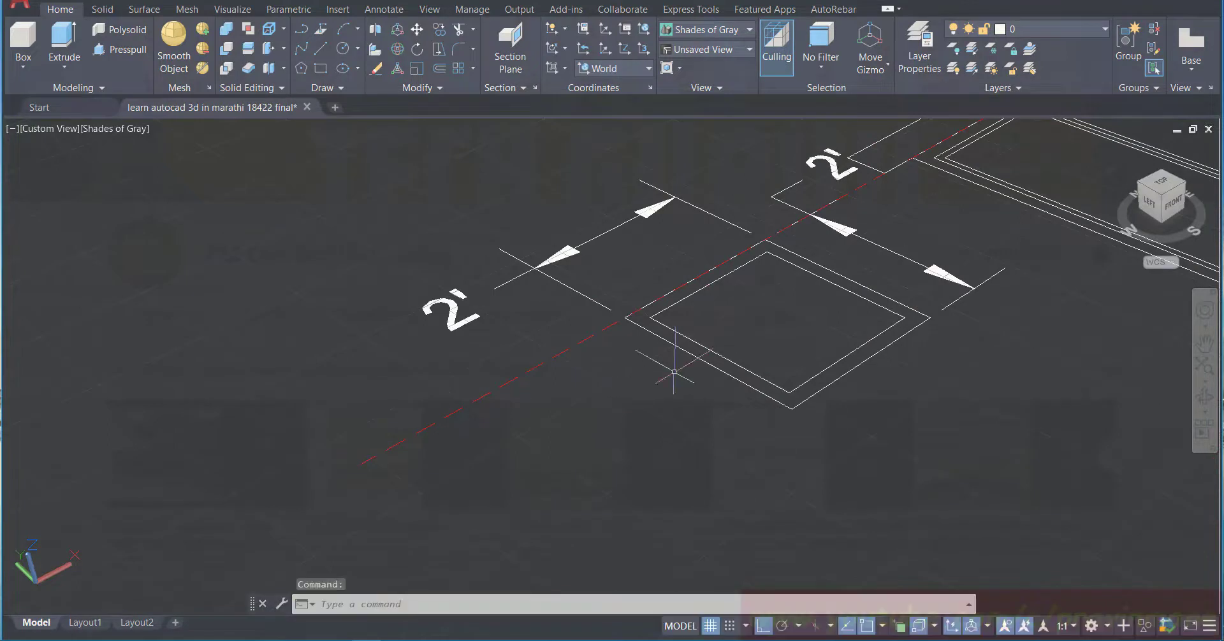
{"action": "left_click", "coordinate": [130, 54]}
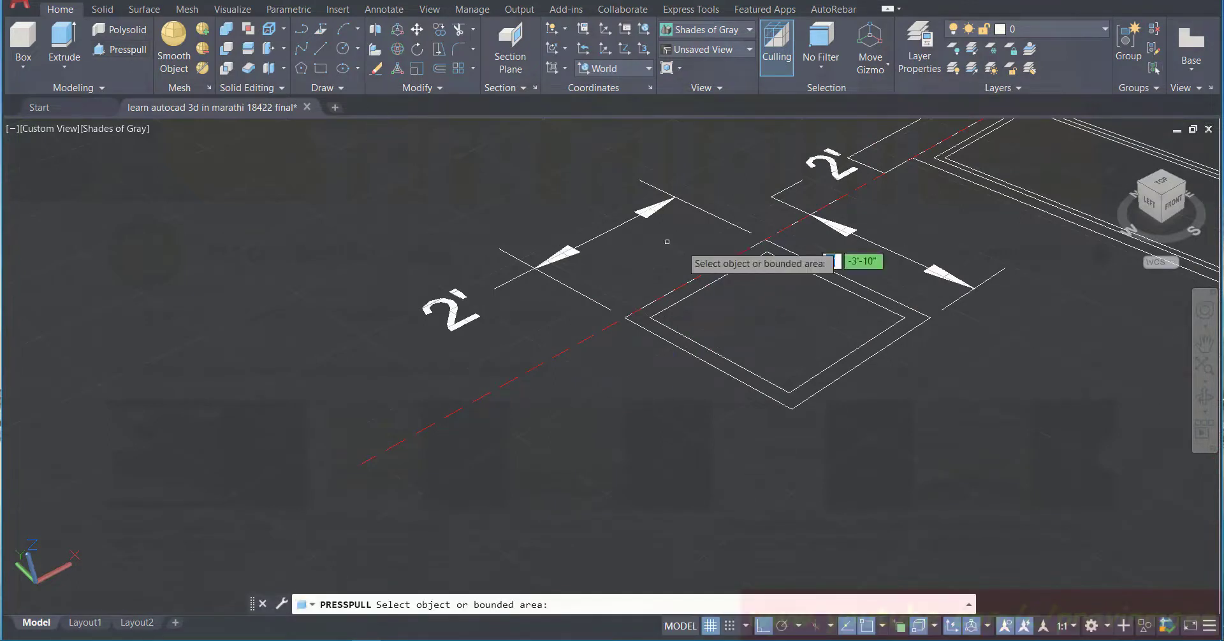
{"action": "left_click", "coordinate": [844, 283]}
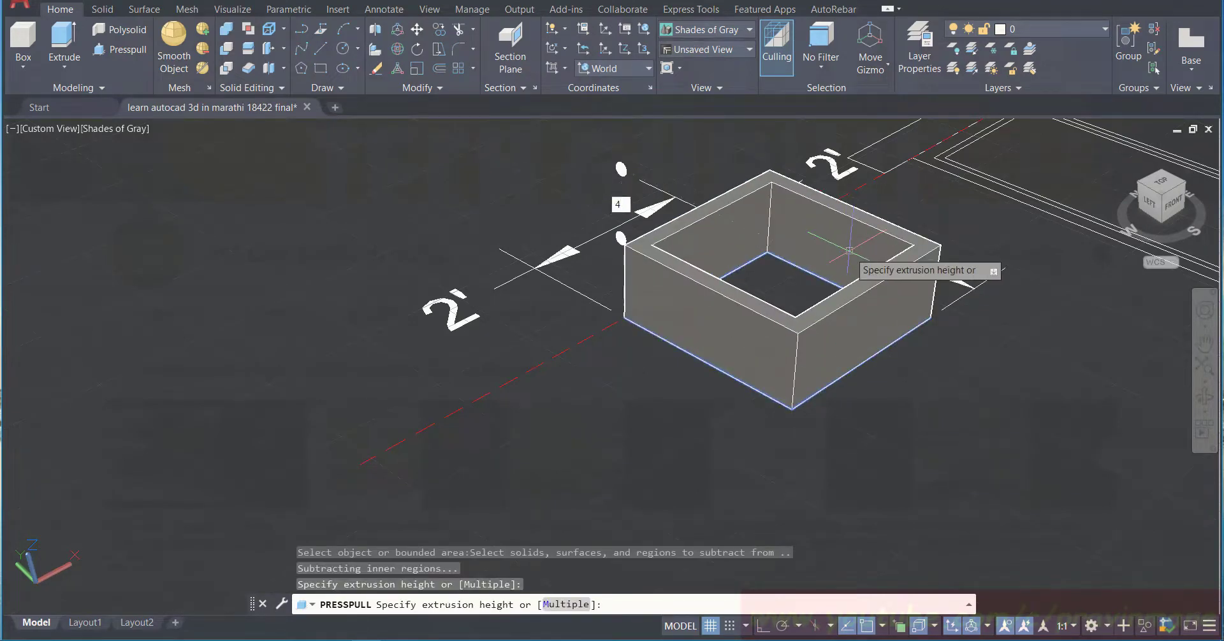
{"action": "type", "text": "4"}
{"action": "key", "text": "Return"}
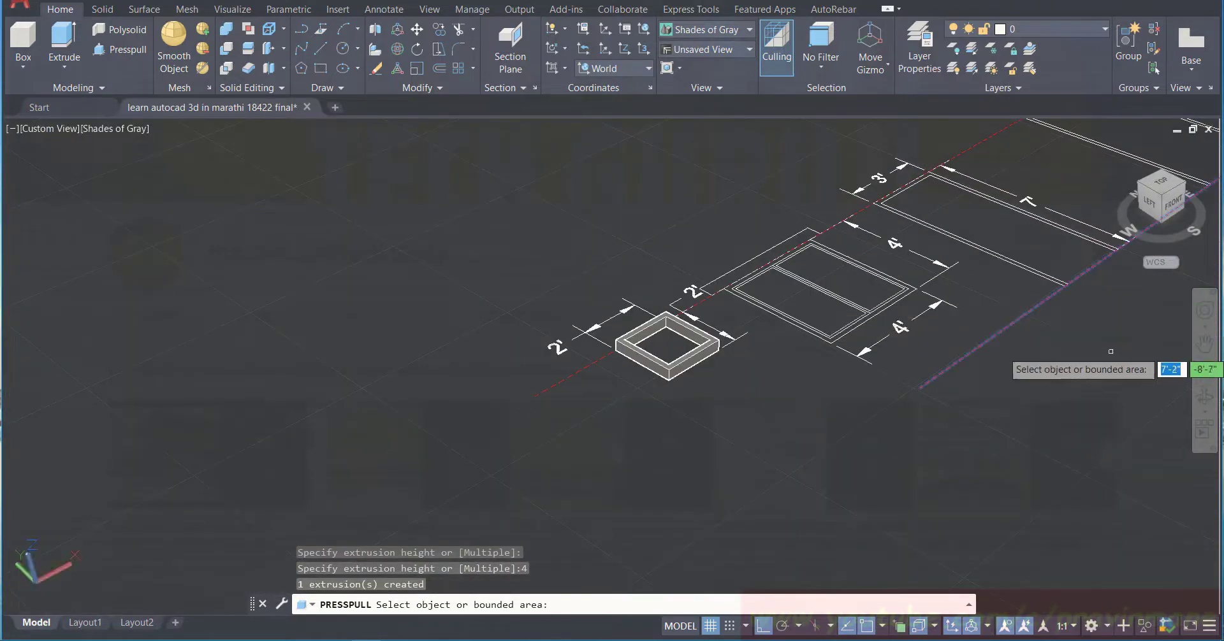
Step: Presspull the outer frame area of the two-panel 4' window in the same row to a height of 4"
{"action": "left_click", "coordinate": [1204, 343]}
{"action": "mouse_move", "coordinate": [962, 328]}
{"action": "left_mouse_down"}
{"action": "mouse_move", "coordinate": [863, 355]}
{"action": "mouse_move", "coordinate": [717, 428]}
{"action": "left_mouse_up"}
{"action": "left_click_drag", "start_coordinate": [624, 512], "coordinate": [688, 414]}
{"action": "scroll", "coordinate": [685, 360], "scroll_direction": "up", "scroll_amount": 4}
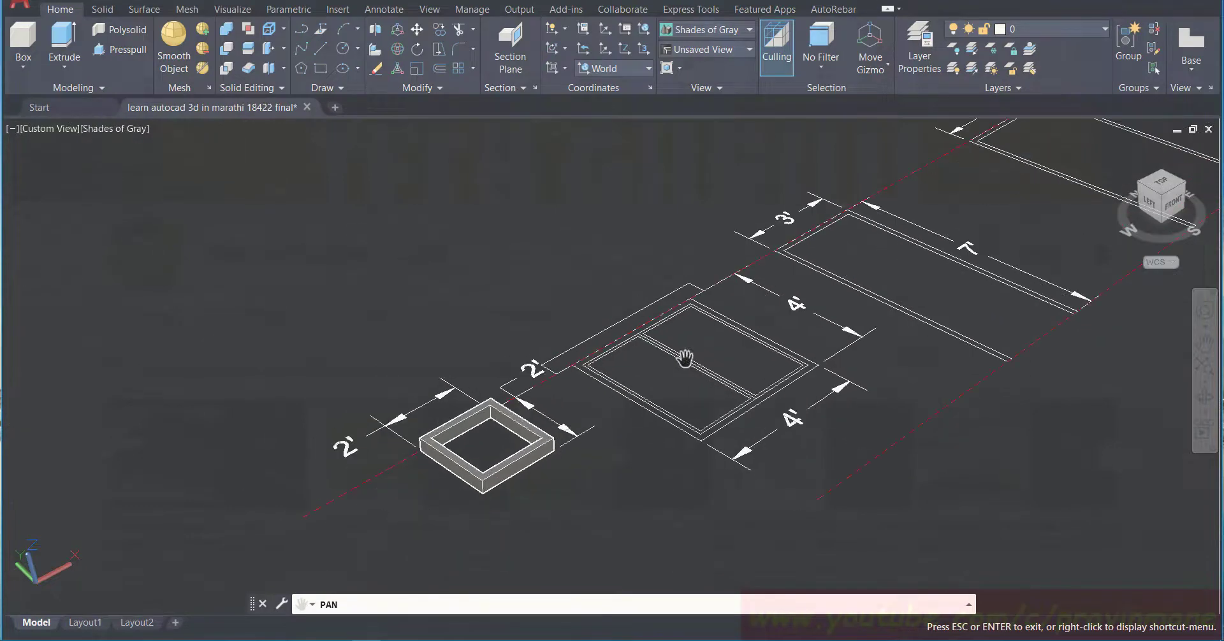
{"action": "left_click_drag", "start_coordinate": [685, 354], "coordinate": [672, 359]}
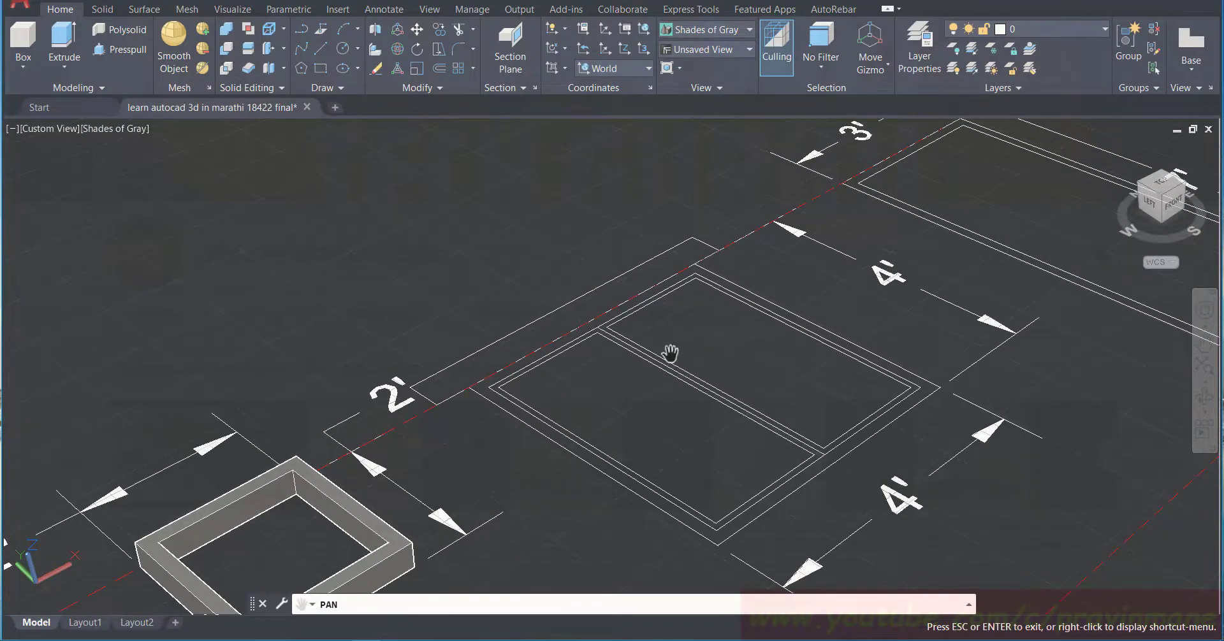
{"action": "scroll", "coordinate": [670, 352], "scroll_direction": "up", "scroll_amount": 2}
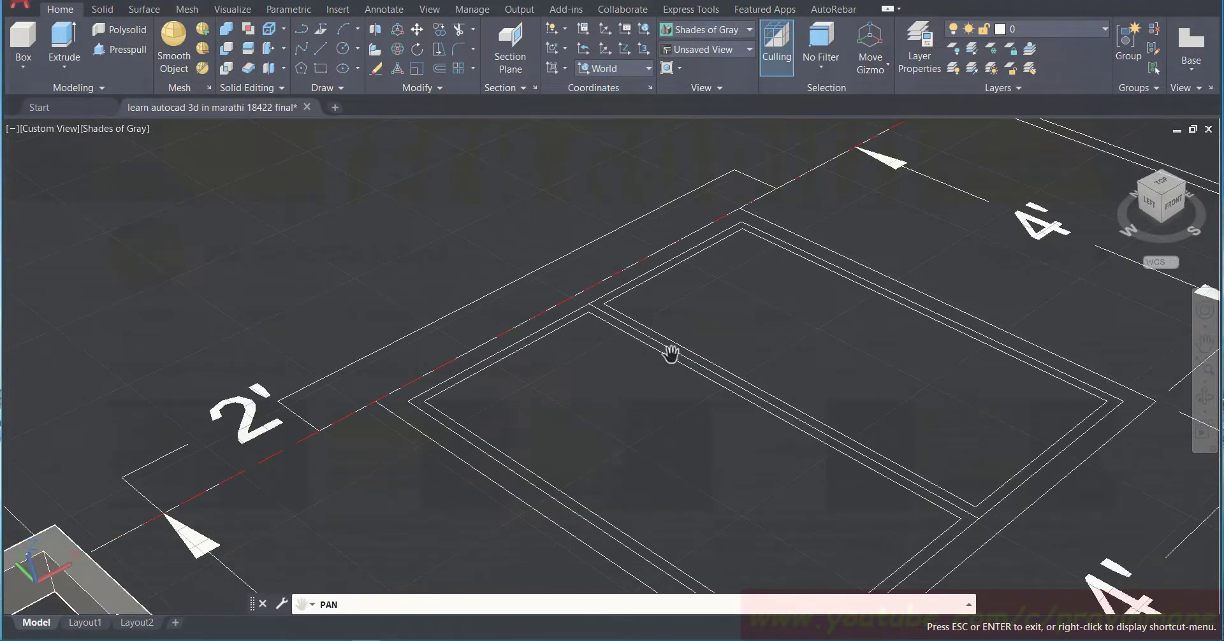
{"action": "key", "text": "Escape"}
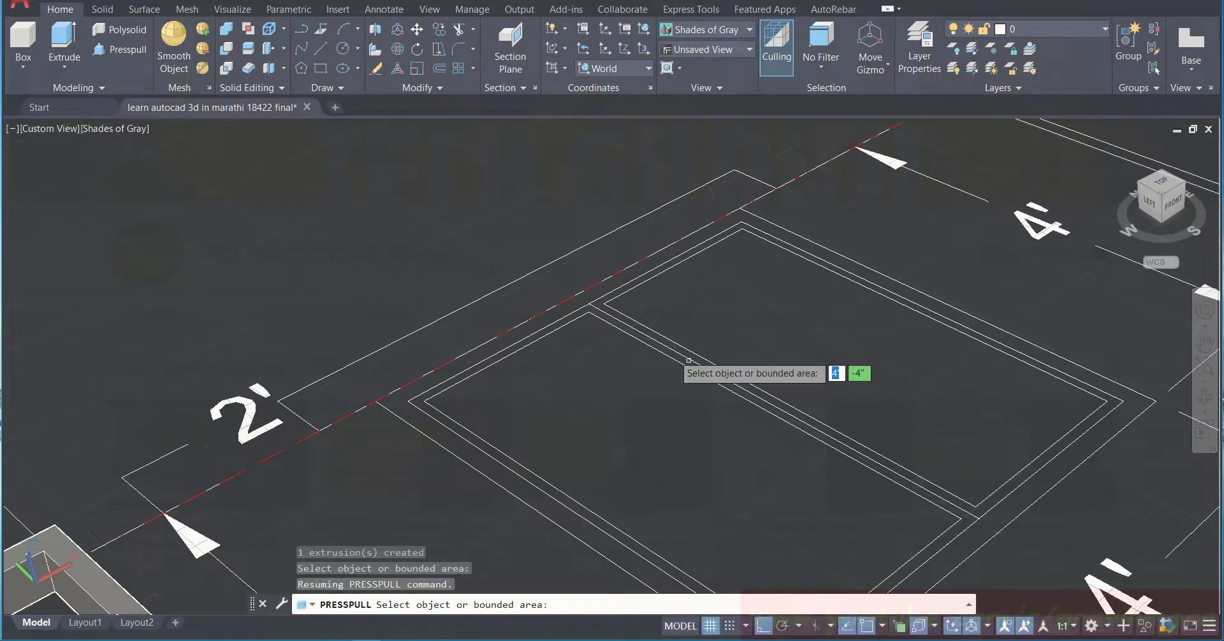
{"action": "left_click", "coordinate": [1051, 472]}
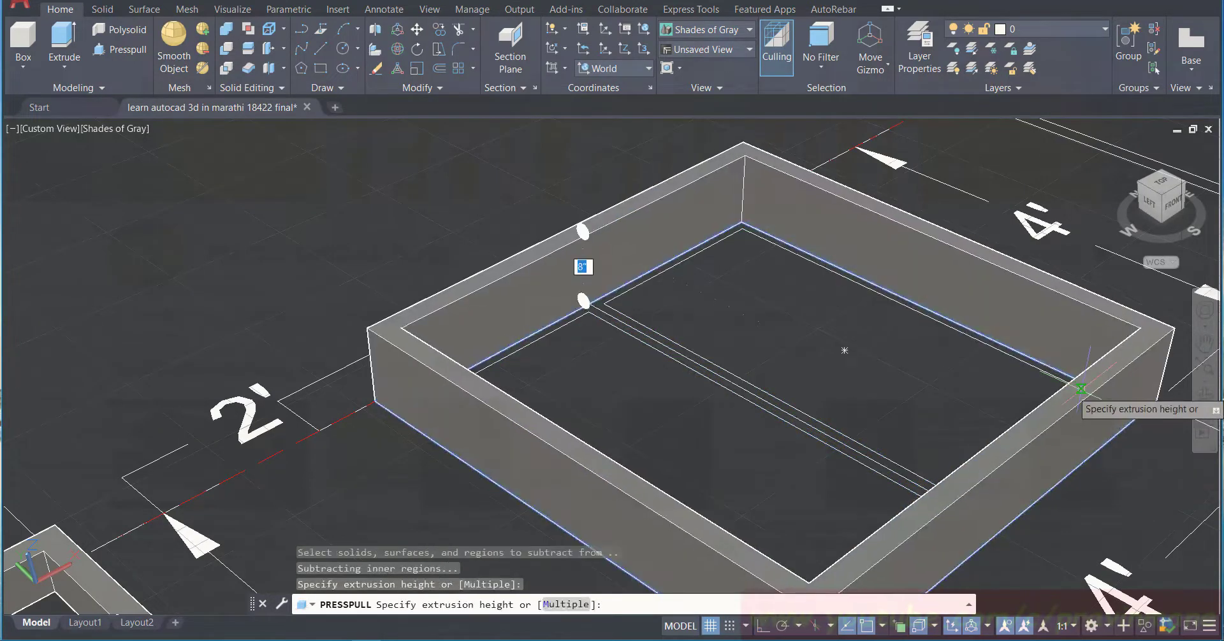
{"action": "type", "text": "4"}
{"action": "key", "text": "Return"}
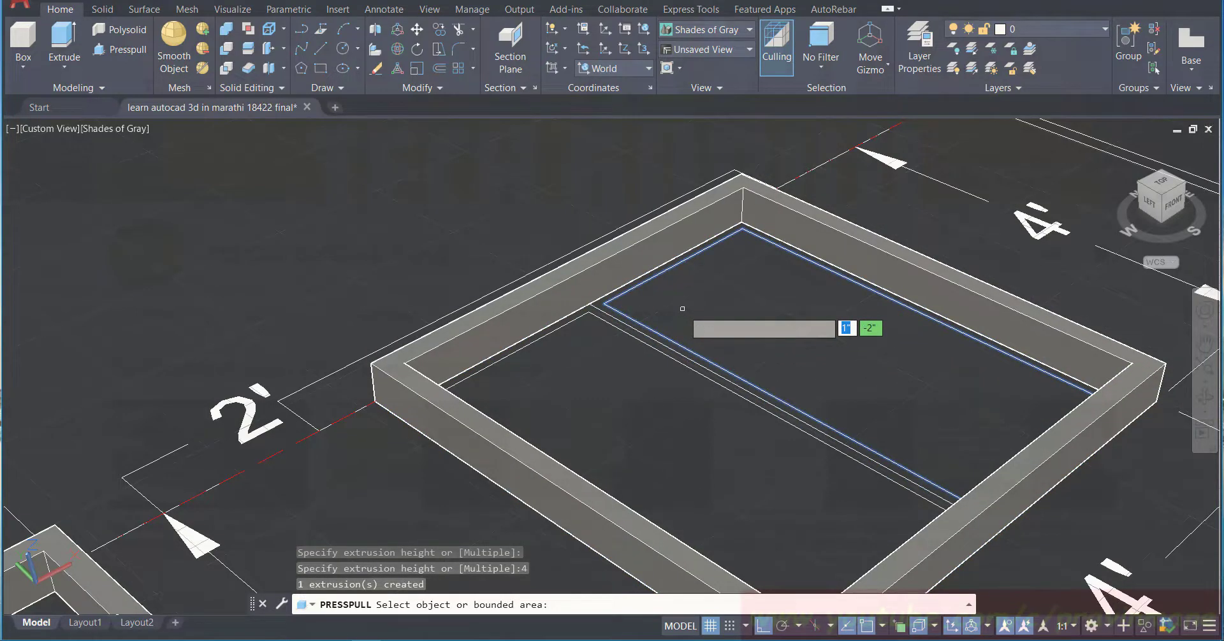
Step: Presspull the inner frame areas of both panels in the two-panel 4' window to a height of 2"
{"action": "left_click", "coordinate": [639, 280]}
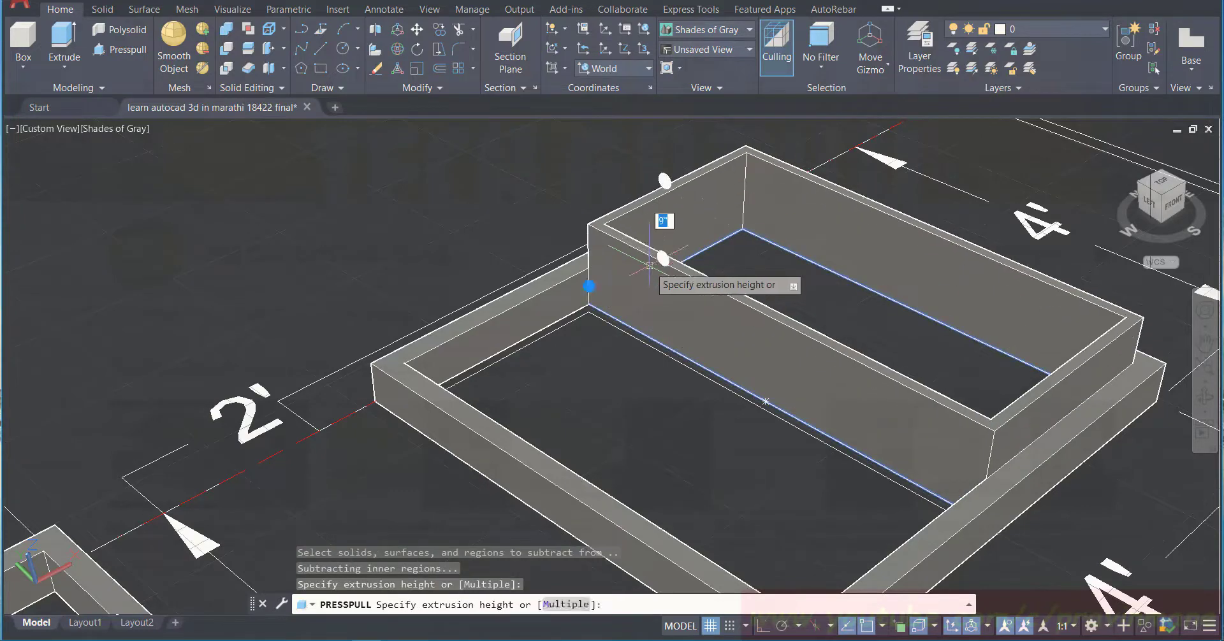
{"action": "type", "text": "2"}
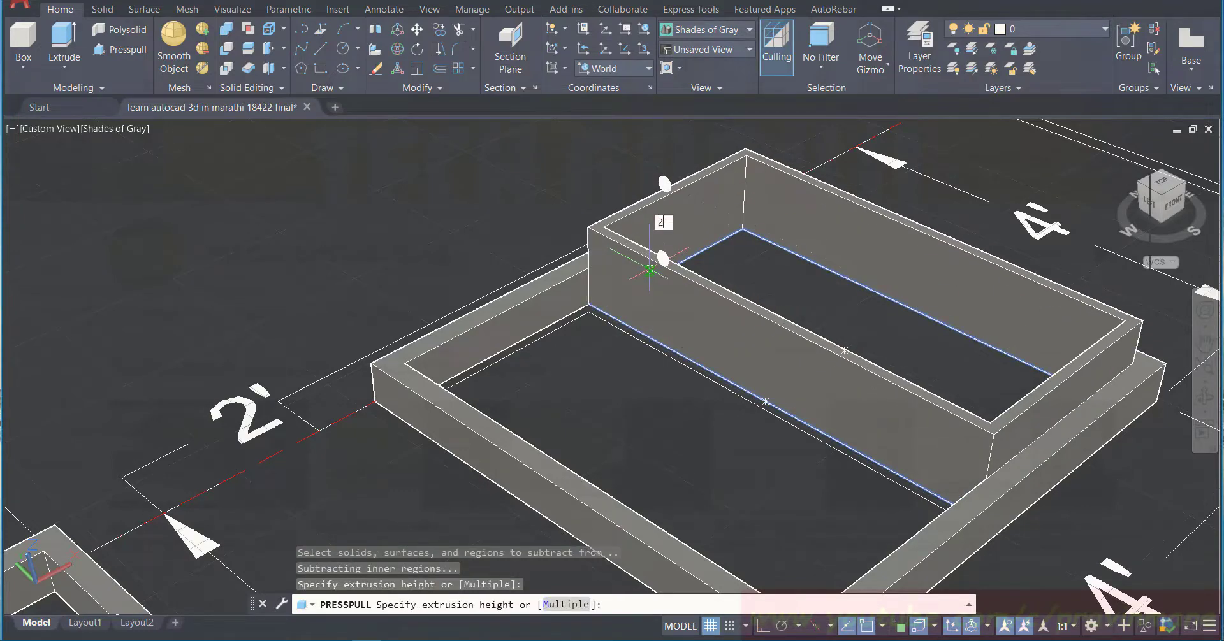
{"action": "key", "text": "Return"}
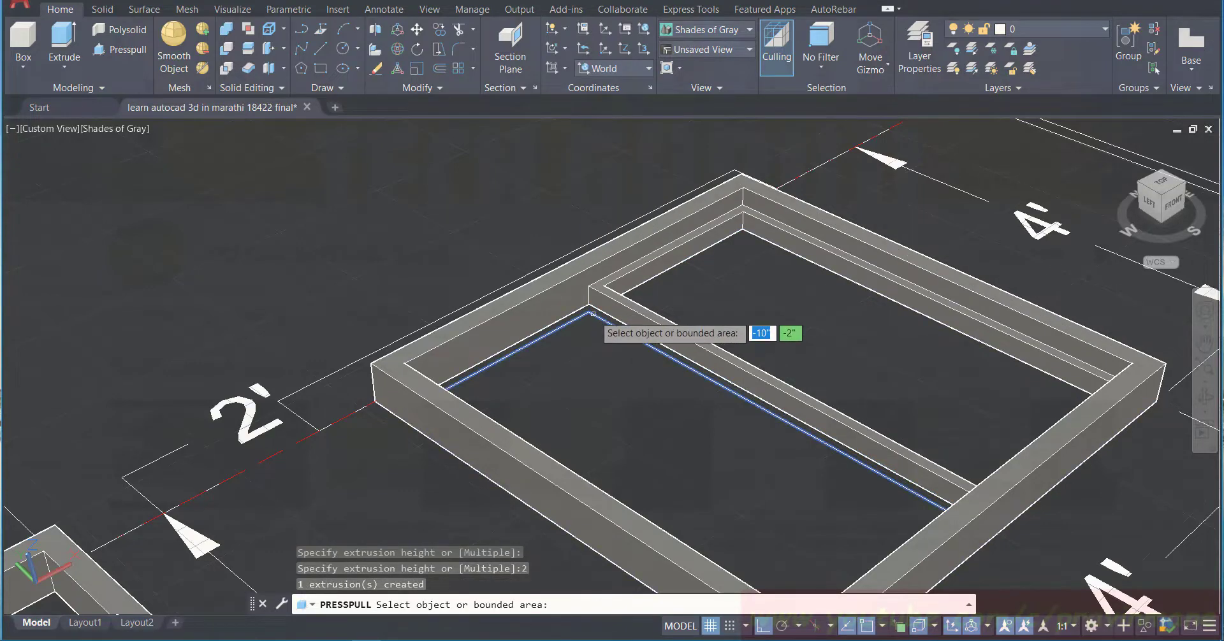
{"action": "left_click", "coordinate": [593, 310]}
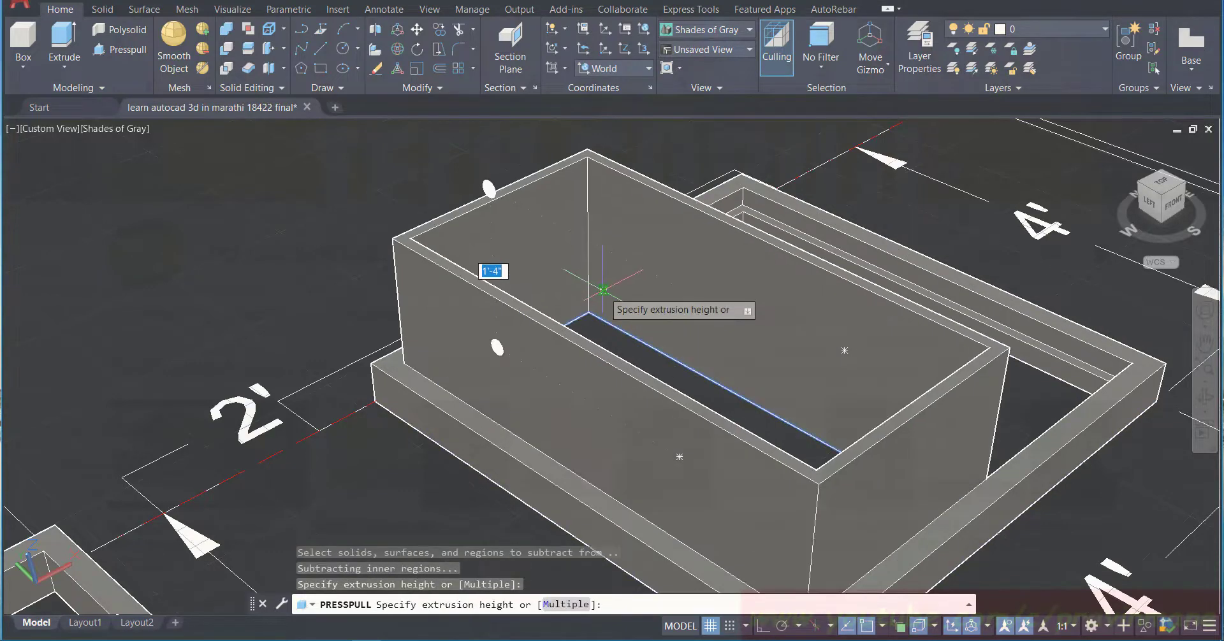
{"action": "key", "text": "Escape"}
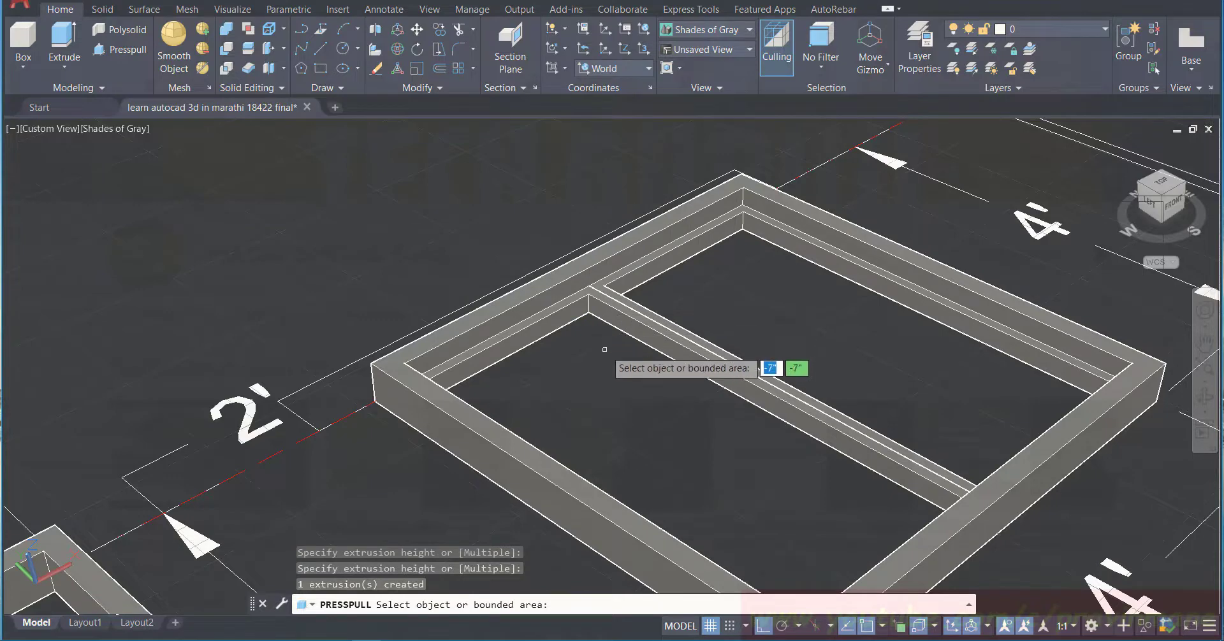
Step: Presspull the glass areas inside both panel frames of the 4' window to a height of 1" and save the drawing
{"action": "left_click", "coordinate": [604, 381]}
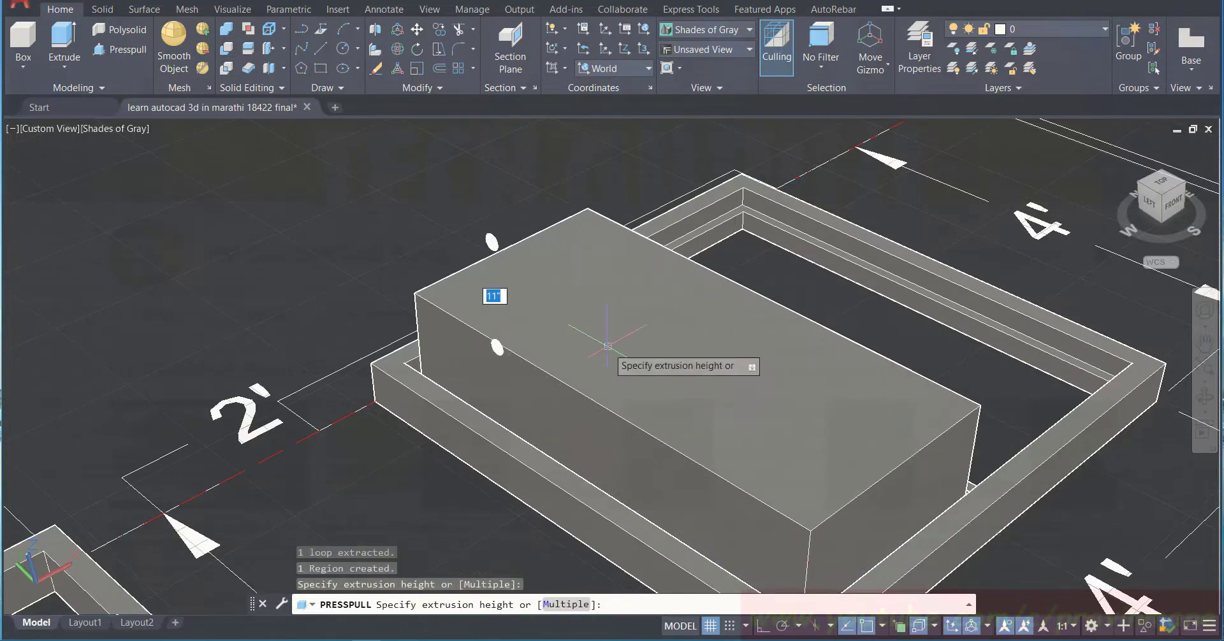
{"action": "type", "text": "1"}
{"action": "key", "text": "Return"}
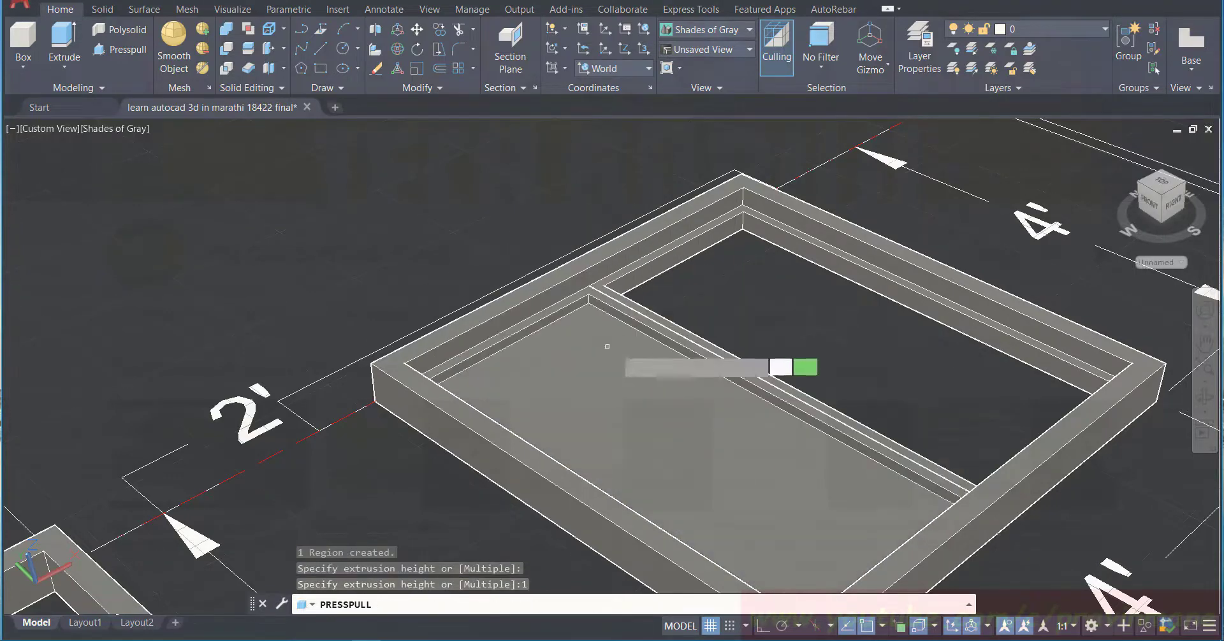
{"action": "left_click", "coordinate": [778, 329]}
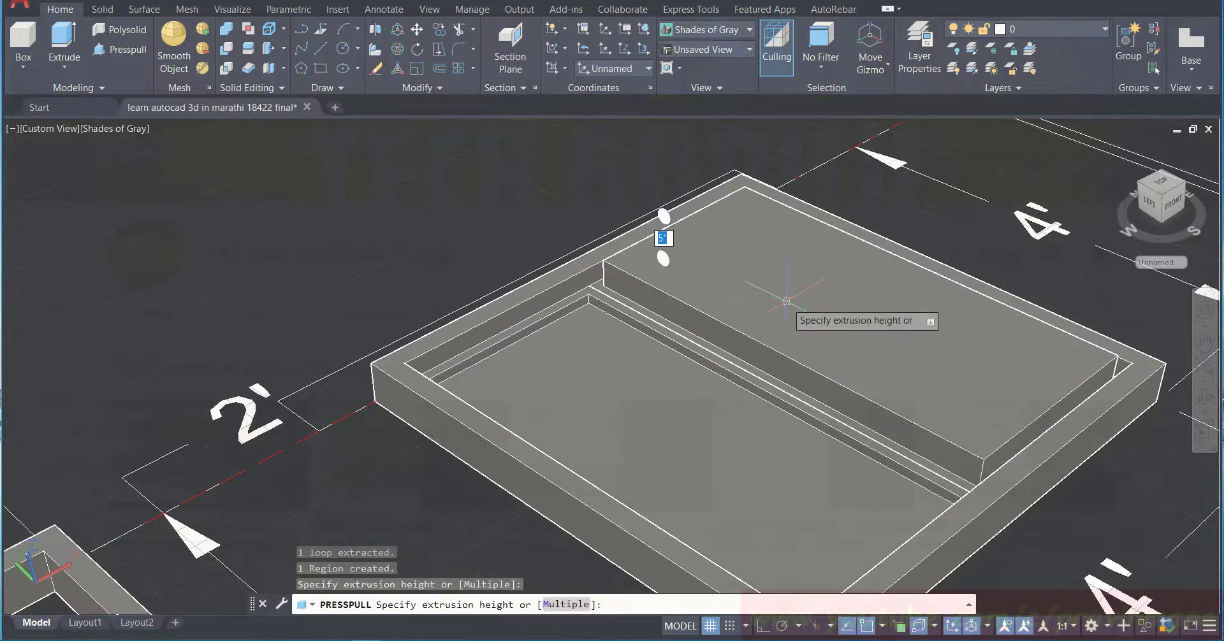
{"action": "key", "text": "Return"}
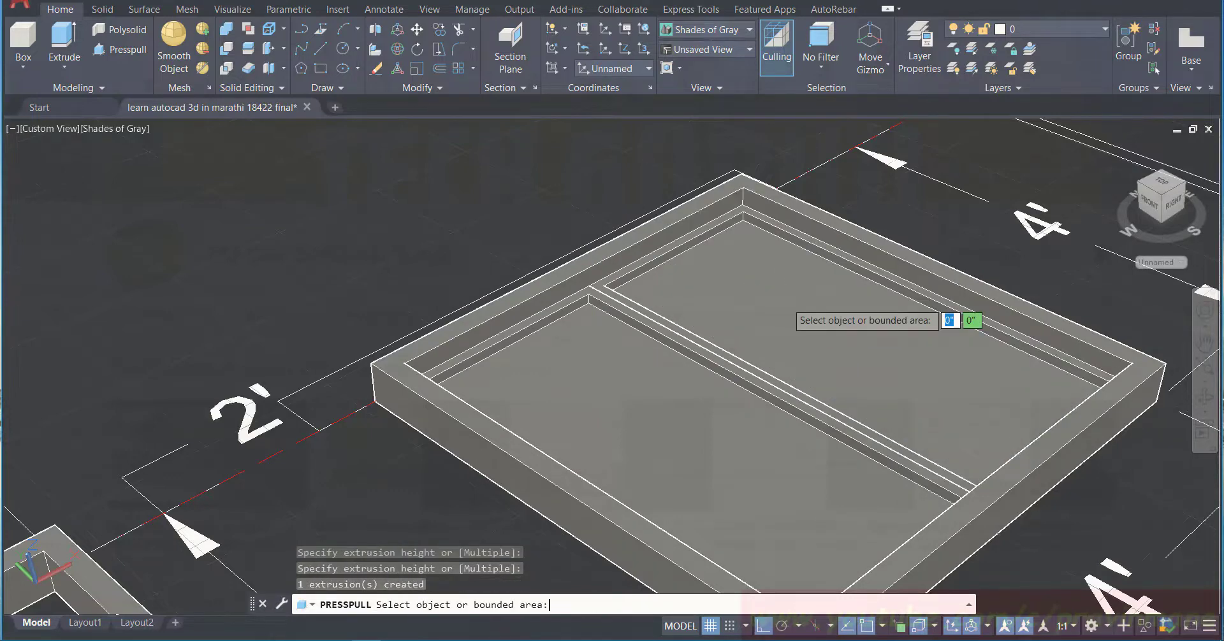
{"action": "key", "text": "Return"}
{"action": "key", "text": "ctrl+s"}
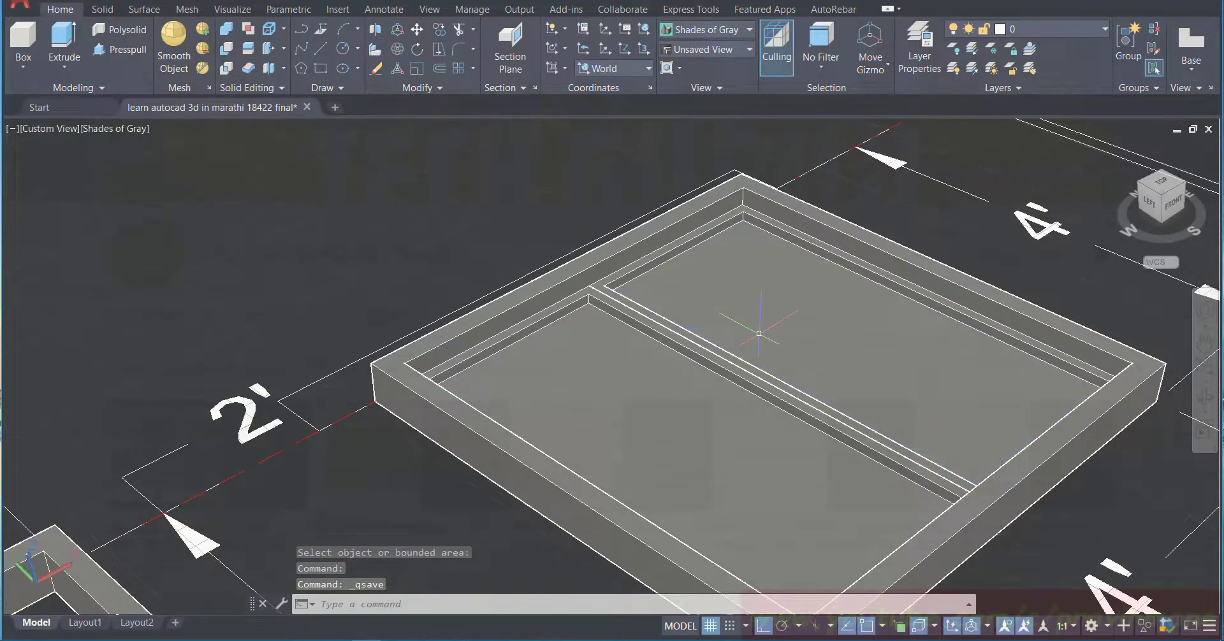
Step: Presspull the frame area of the 3' by 7' door beside the 4' window to a height of 4"
{"action": "scroll", "coordinate": [758, 333], "scroll_direction": "down", "scroll_amount": 8}
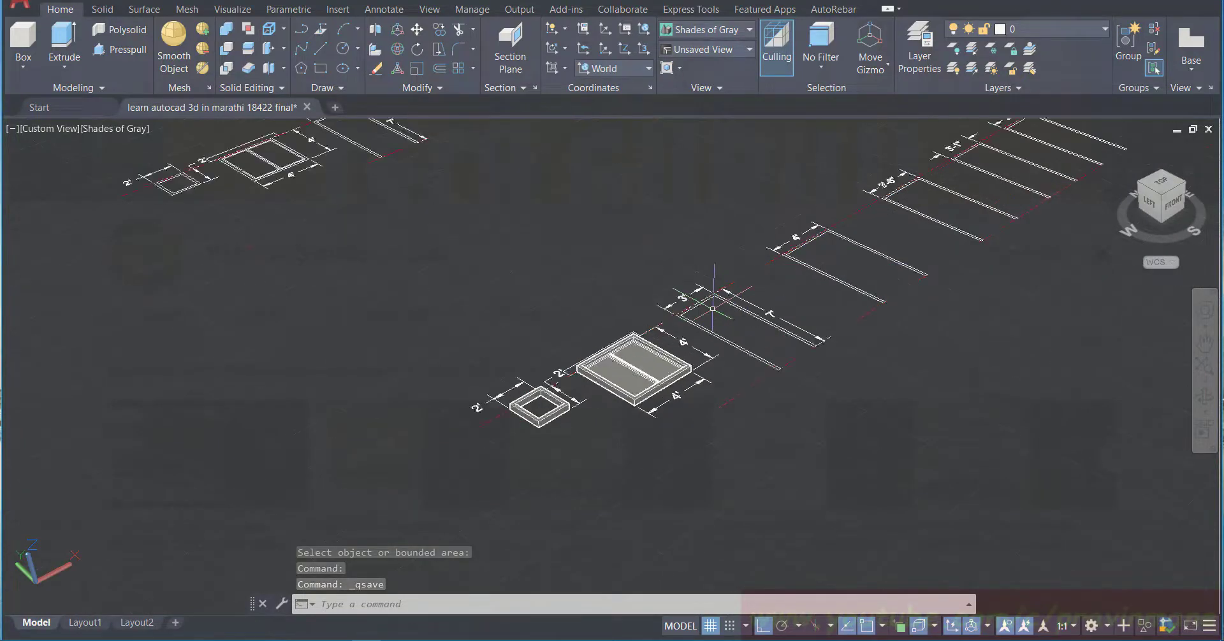
{"action": "scroll", "coordinate": [713, 308], "scroll_direction": "up", "scroll_amount": 2}
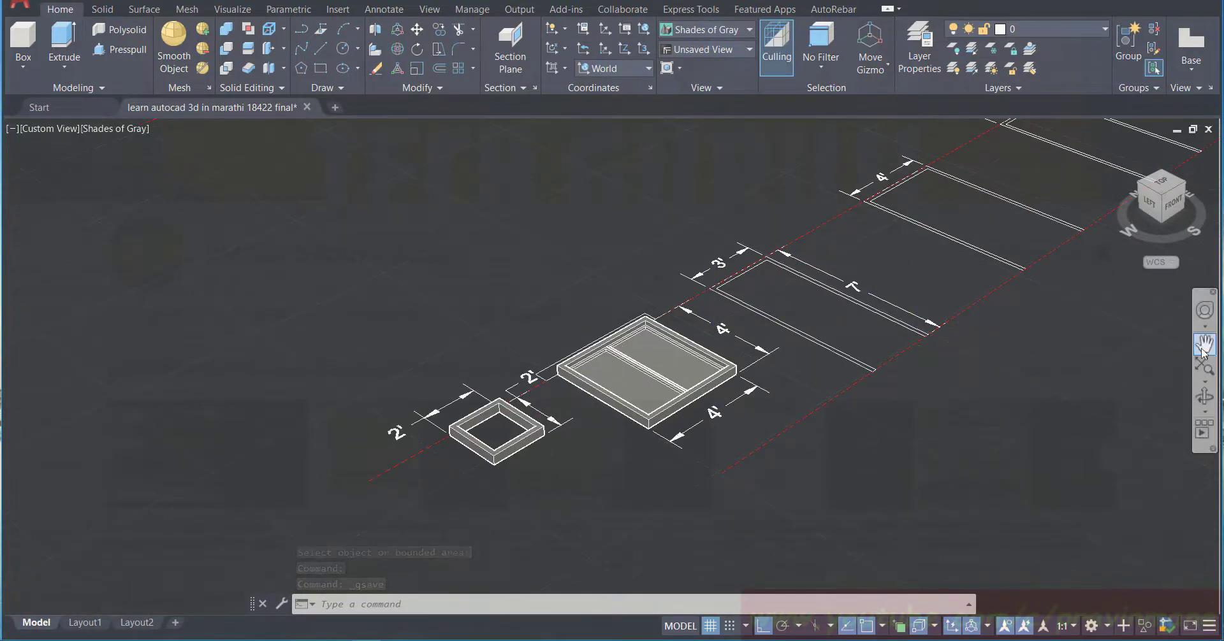
{"action": "left_click", "coordinate": [1204, 345]}
{"action": "left_click_drag", "start_coordinate": [1060, 349], "coordinate": [884, 405]}
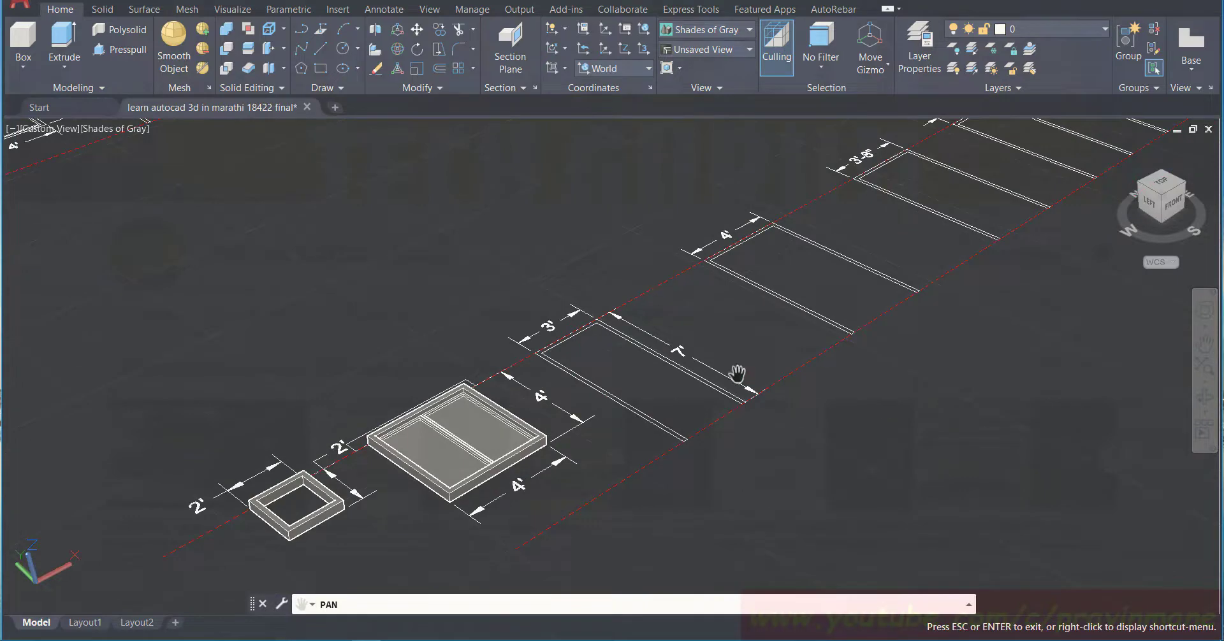
{"action": "scroll", "coordinate": [738, 373], "scroll_direction": "up", "scroll_amount": 1}
{"action": "scroll", "coordinate": [738, 373], "scroll_direction": "up", "scroll_amount": 2}
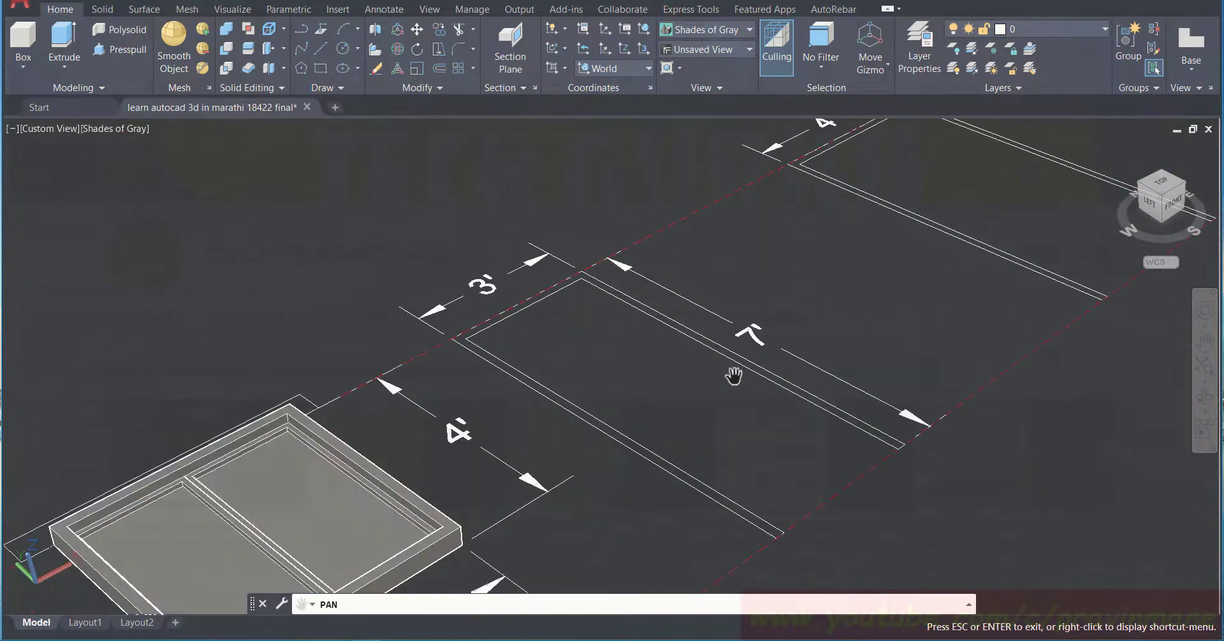
{"action": "left_click_drag", "start_coordinate": [733, 376], "coordinate": [665, 405]}
{"action": "key", "text": "Escape"}
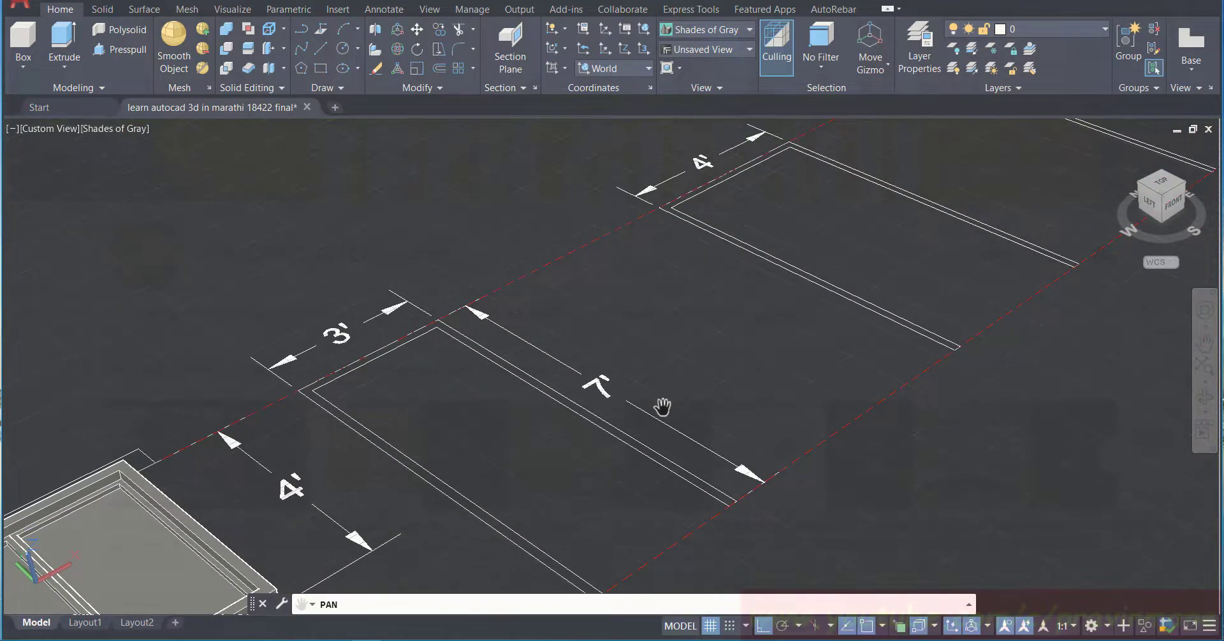
{"action": "left_click", "coordinate": [120, 49]}
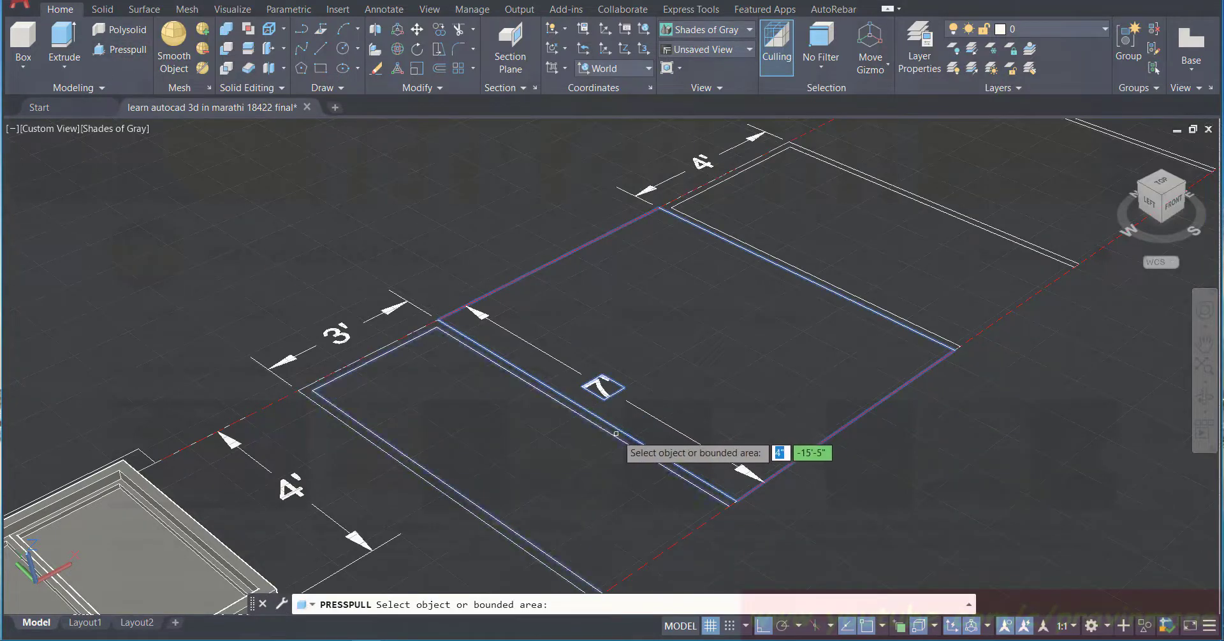
{"action": "left_click", "coordinate": [346, 415]}
{"action": "type", "text": "4"}
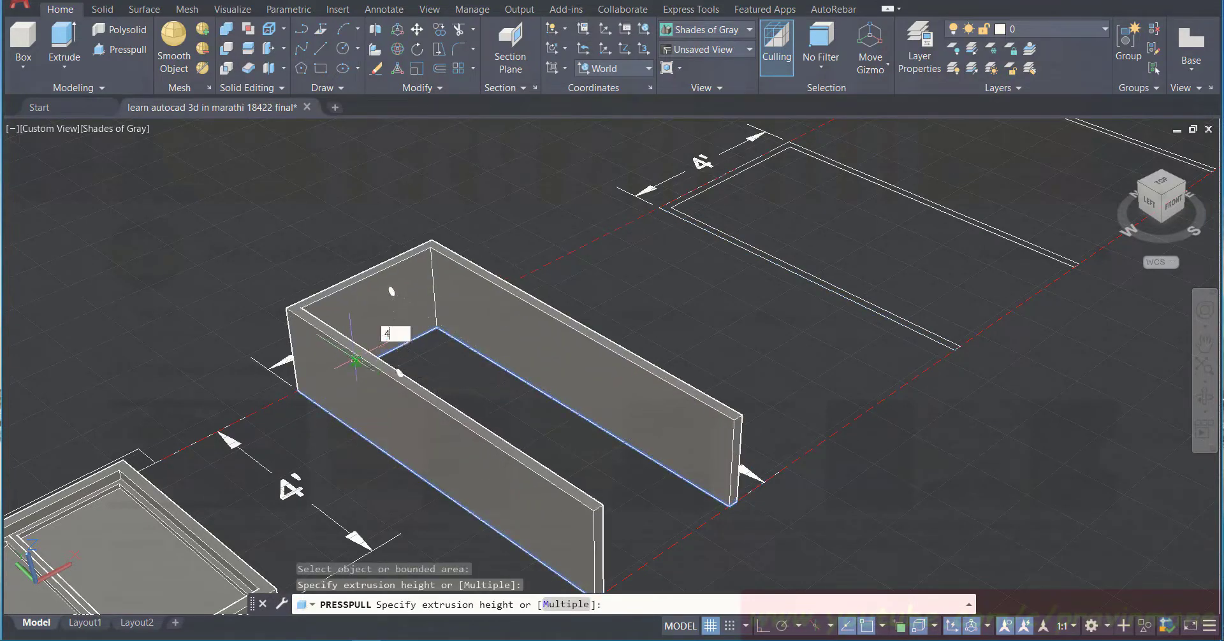
{"action": "key", "text": "Return"}
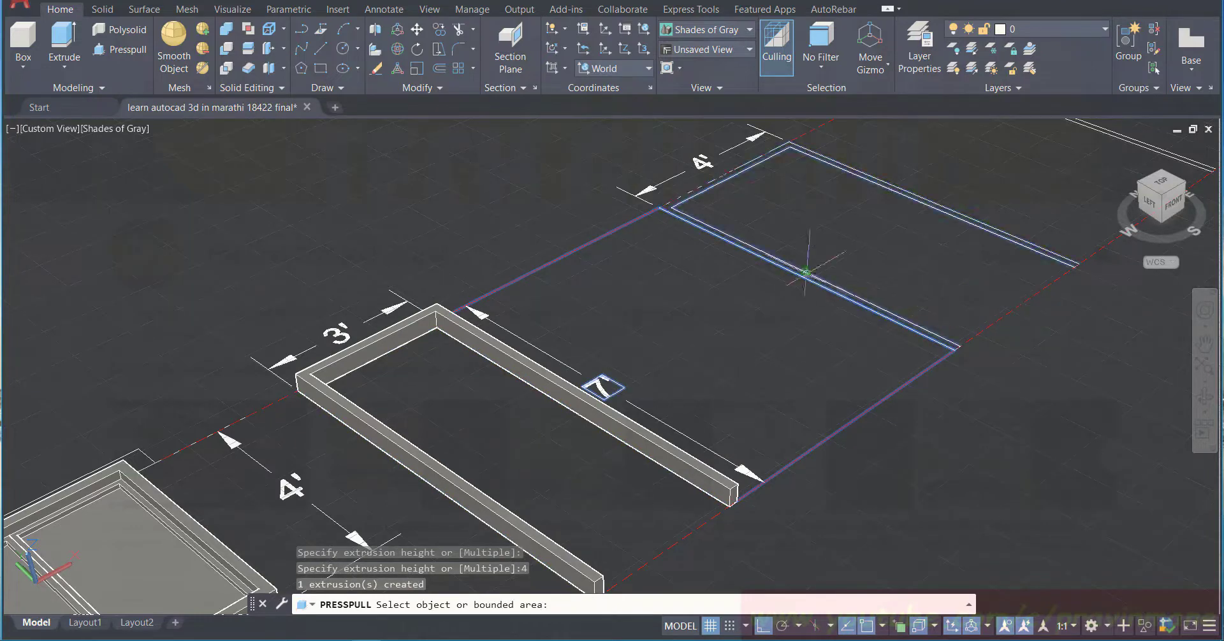
{"action": "left_click", "coordinate": [807, 273]}
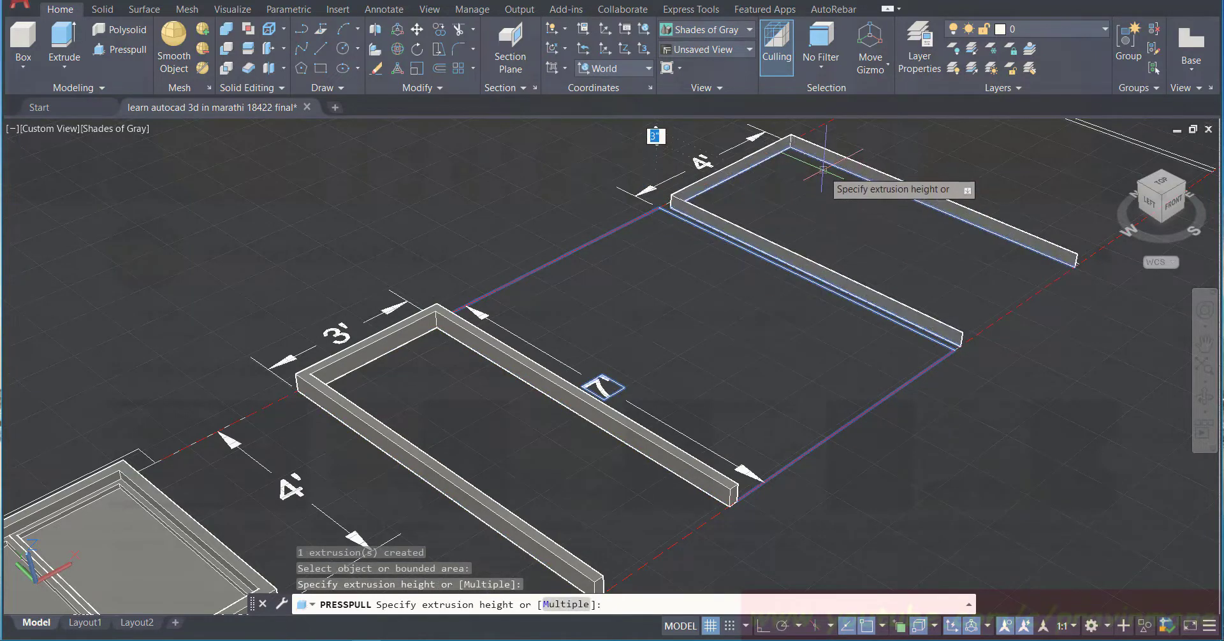
{"action": "key", "text": "Escape"}
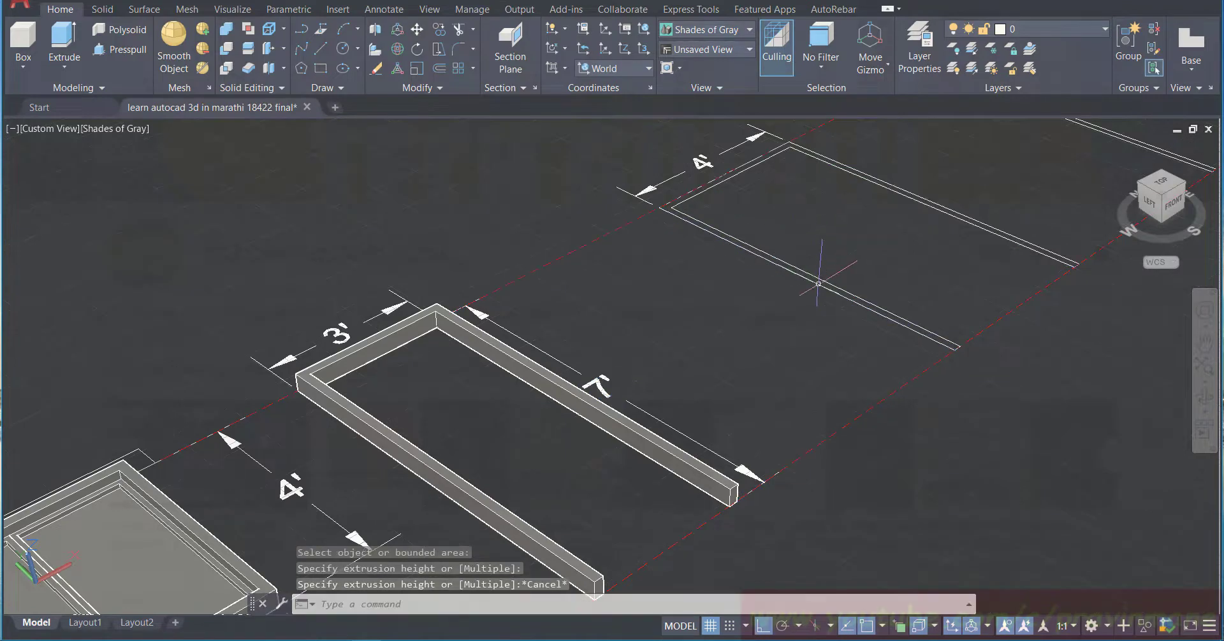
{"action": "scroll", "coordinate": [978, 218], "scroll_direction": "up", "scroll_amount": 1}
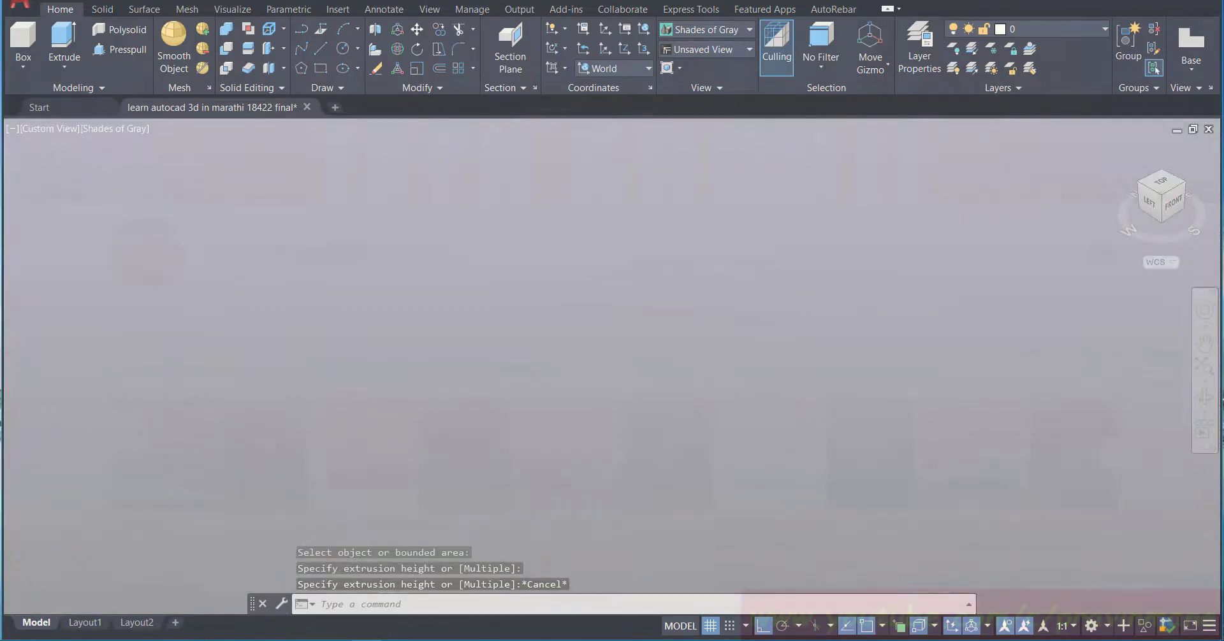
{"action": "scroll", "coordinate": [978, 218], "scroll_direction": "down", "scroll_amount": 2}
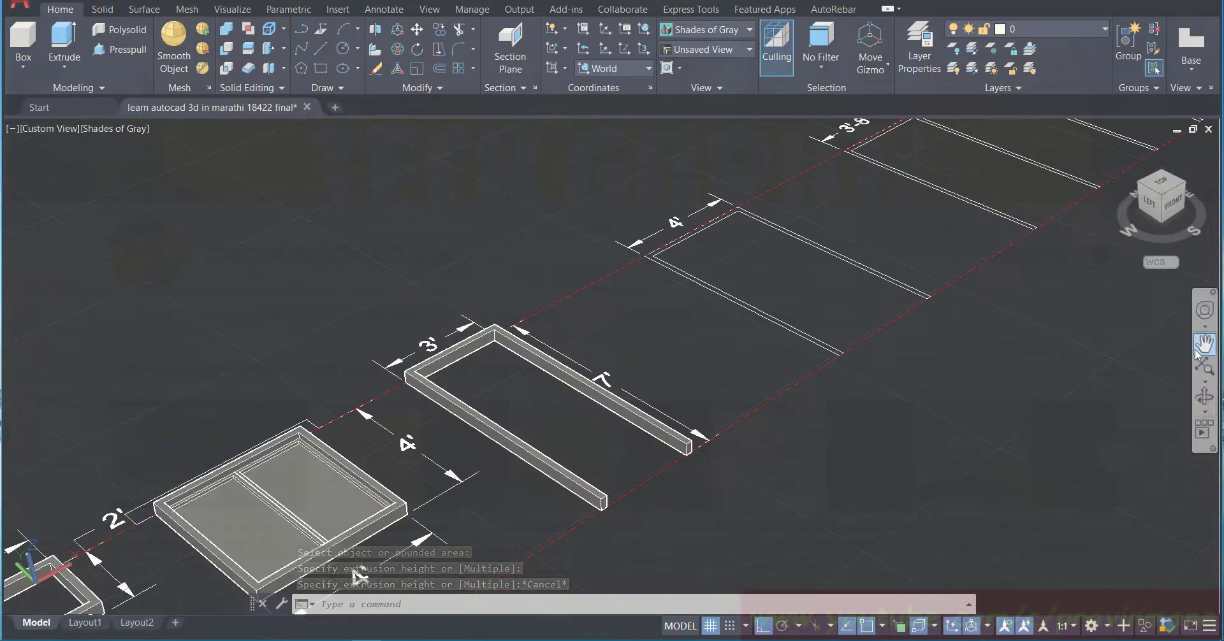
{"action": "left_click", "coordinate": [1203, 344]}
{"action": "left_click_drag", "start_coordinate": [942, 350], "coordinate": [685, 443]}
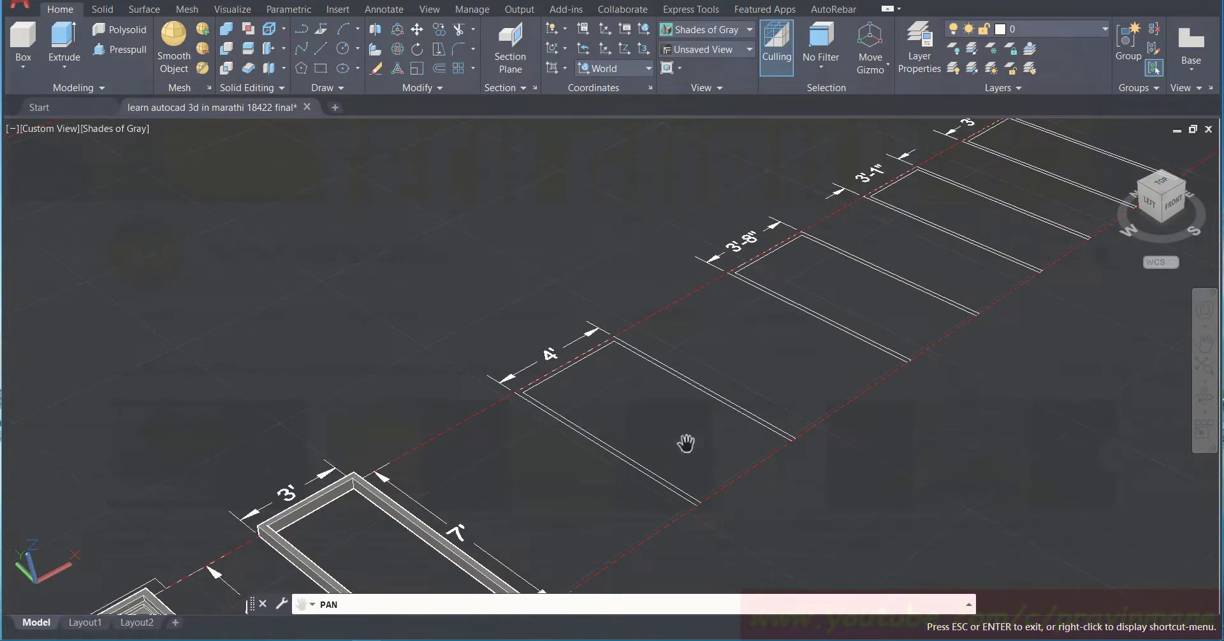
{"action": "scroll", "coordinate": [672, 440], "scroll_direction": "up", "scroll_amount": 2}
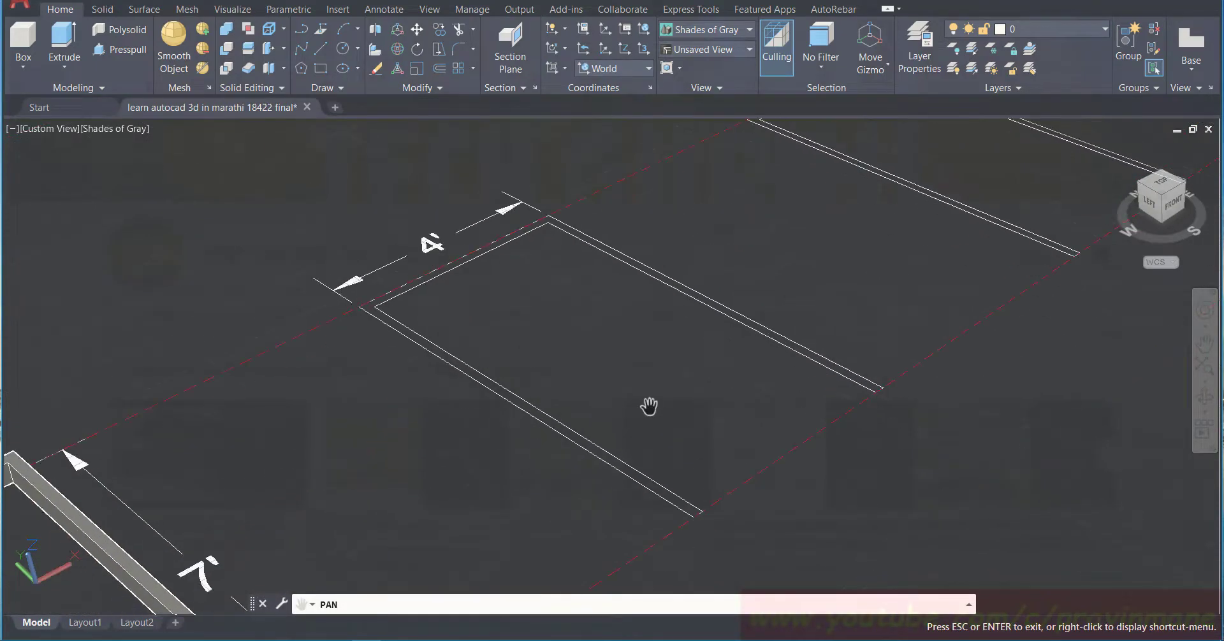
{"action": "key", "text": "Escape"}
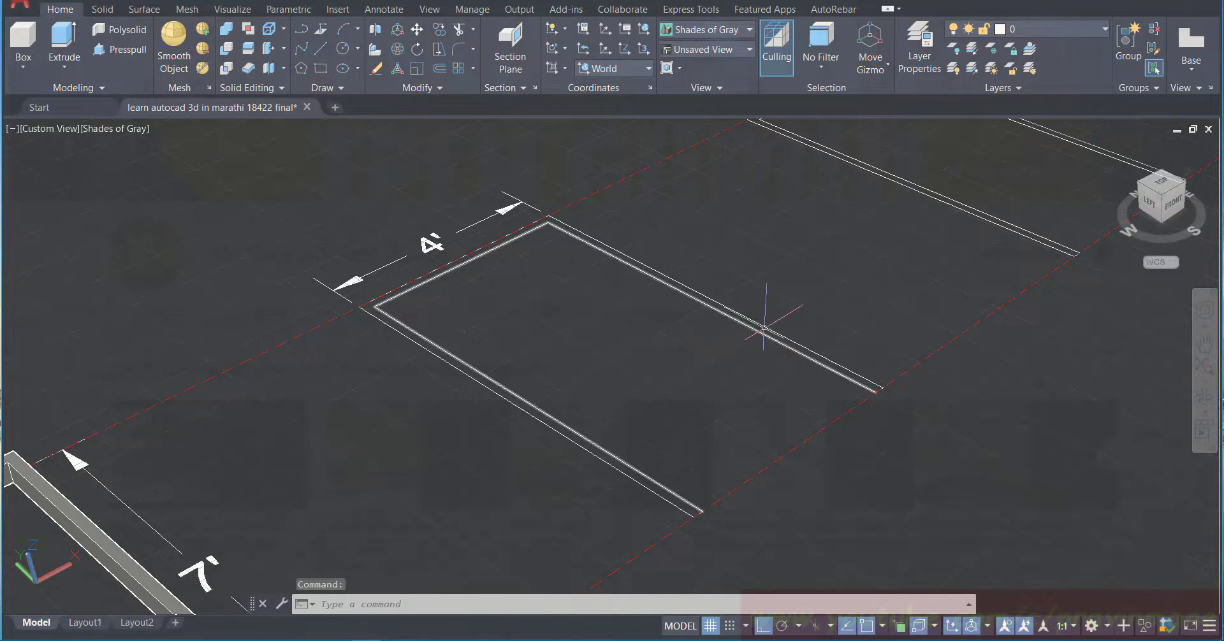
{"action": "left_click", "coordinate": [131, 50]}
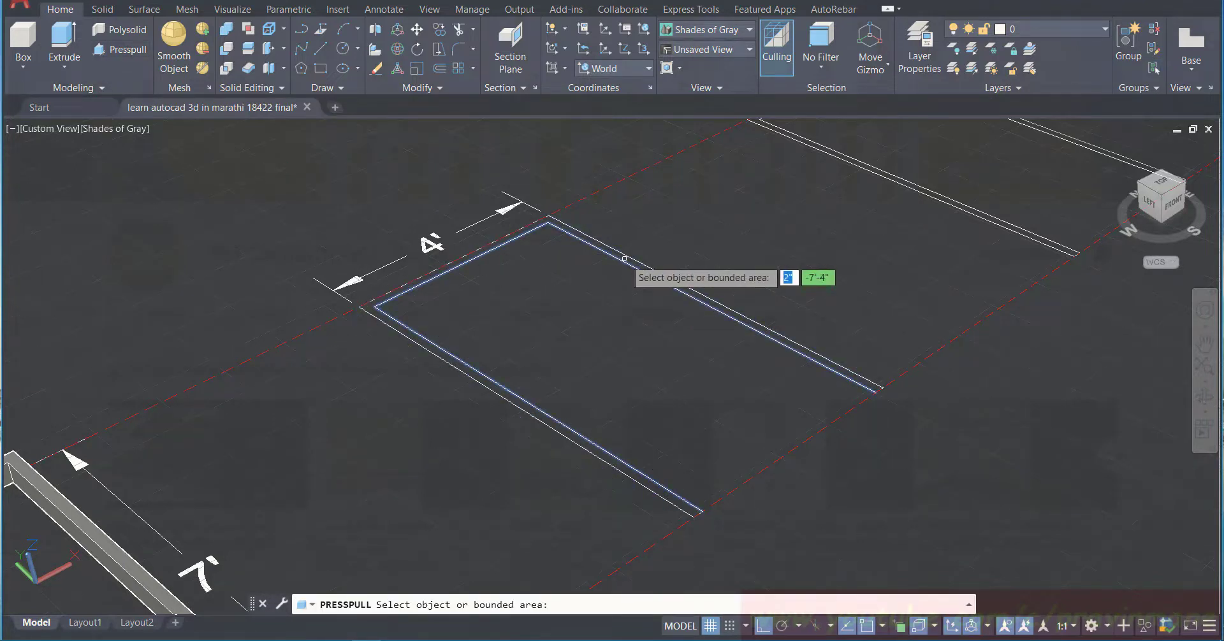
{"action": "left_click", "coordinate": [631, 473]}
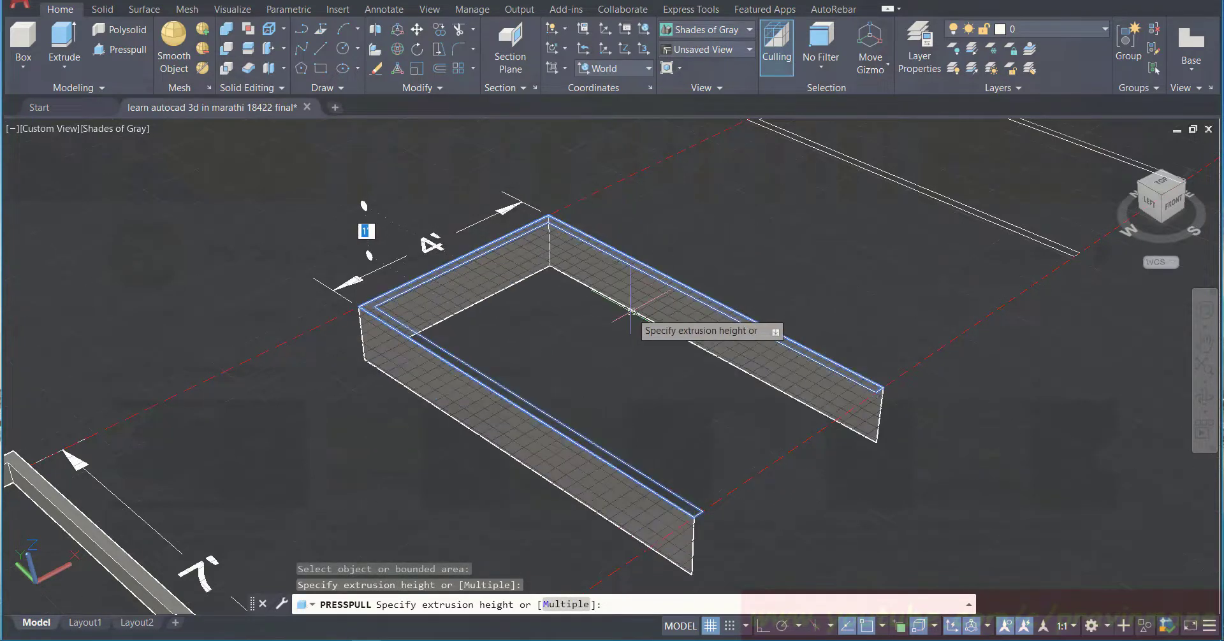
{"action": "key", "text": "Escape"}
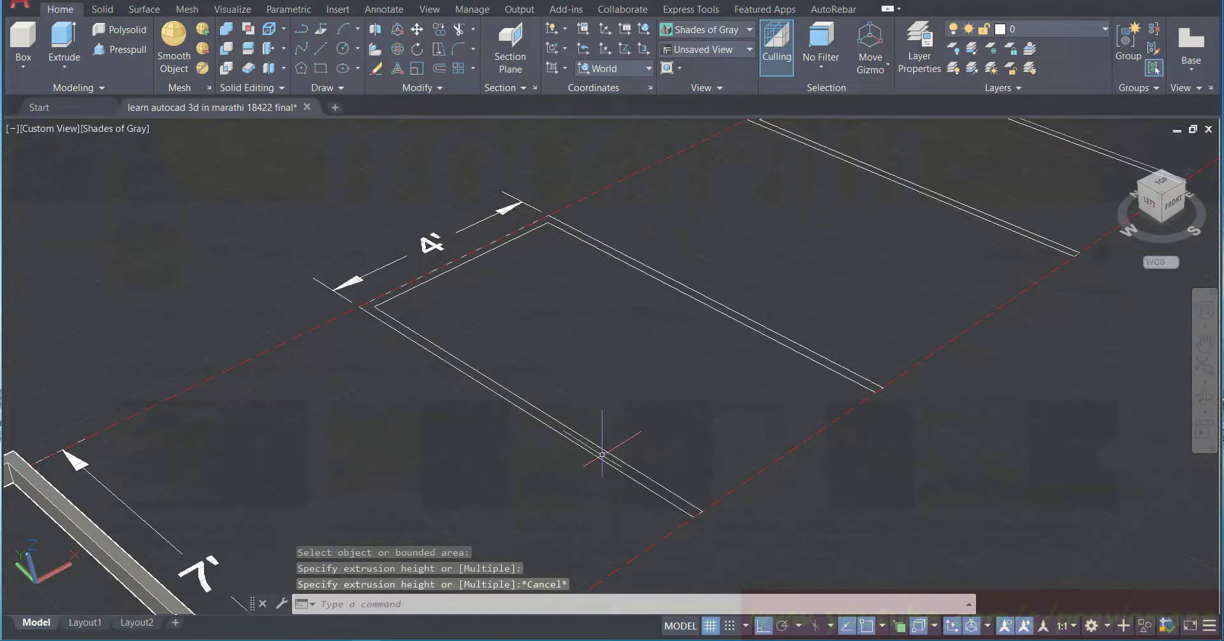
Step: Presspull the frame area of the 4' wide door to a height of 4" and save the drawing
{"action": "left_click", "coordinate": [132, 52]}
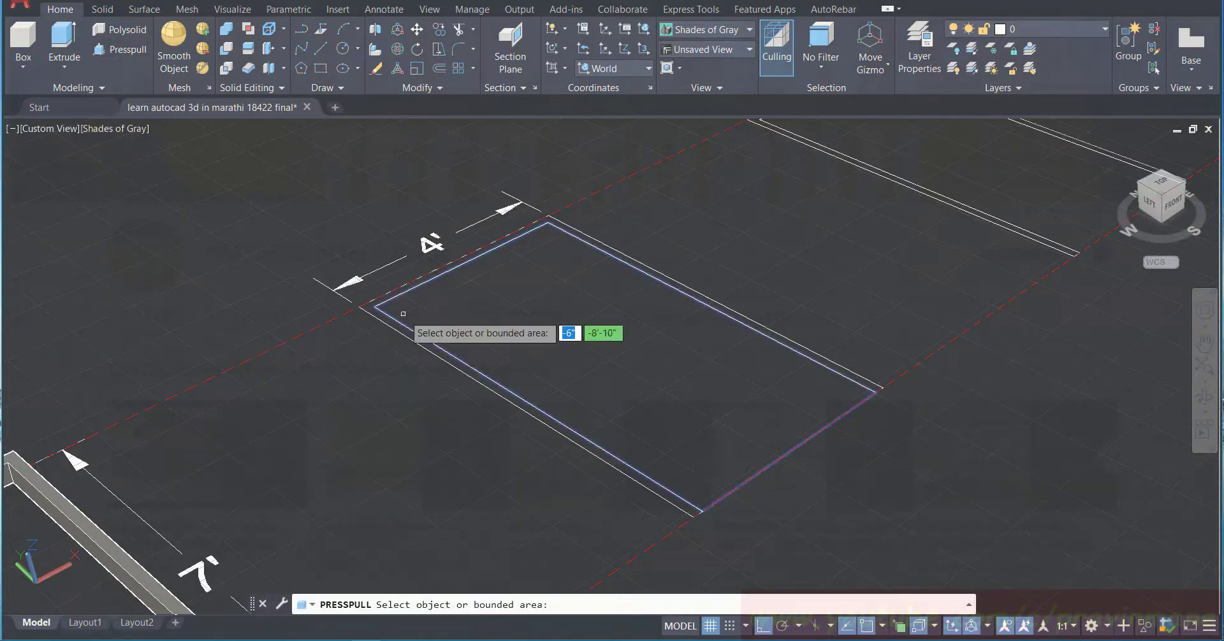
{"action": "left_click", "coordinate": [420, 342]}
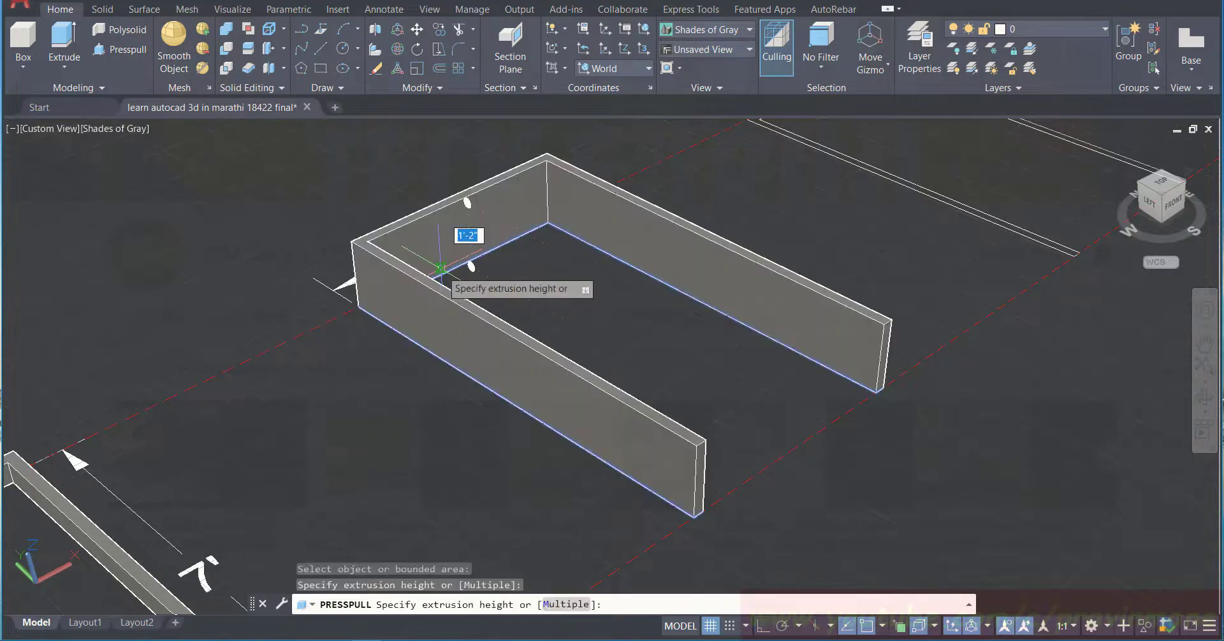
{"action": "type", "text": "4"}
{"action": "key", "text": "Return"}
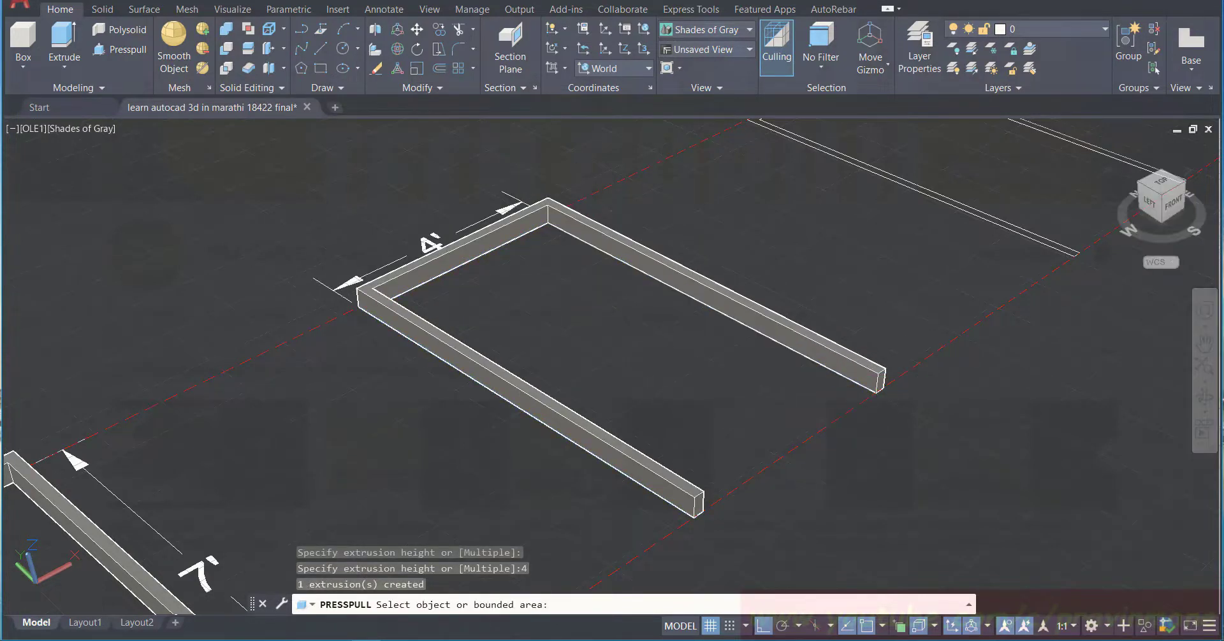
{"action": "key", "text": "Escape"}
{"action": "key", "text": "ctrl+s"}
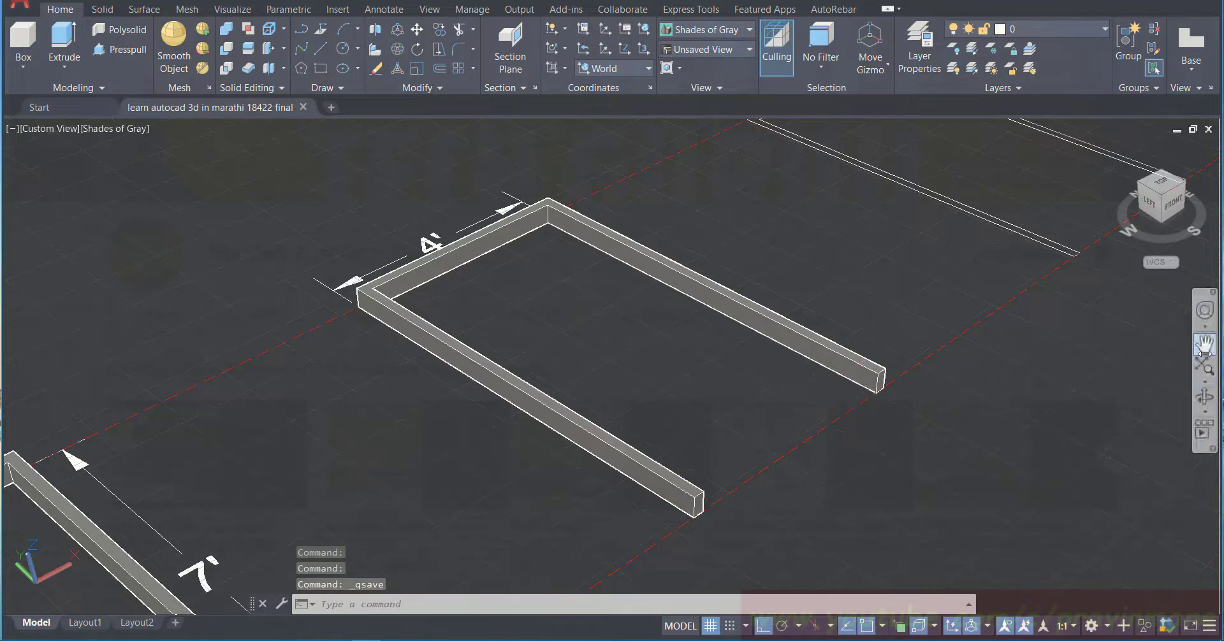
Step: Presspull the frame area of the 3'-1" wide door to the same height as the finished door frames
{"action": "left_click", "coordinate": [1204, 345]}
{"action": "left_click_drag", "start_coordinate": [884, 343], "coordinate": [829, 383]}
{"action": "left_click_drag", "start_coordinate": [780, 447], "coordinate": [738, 432]}
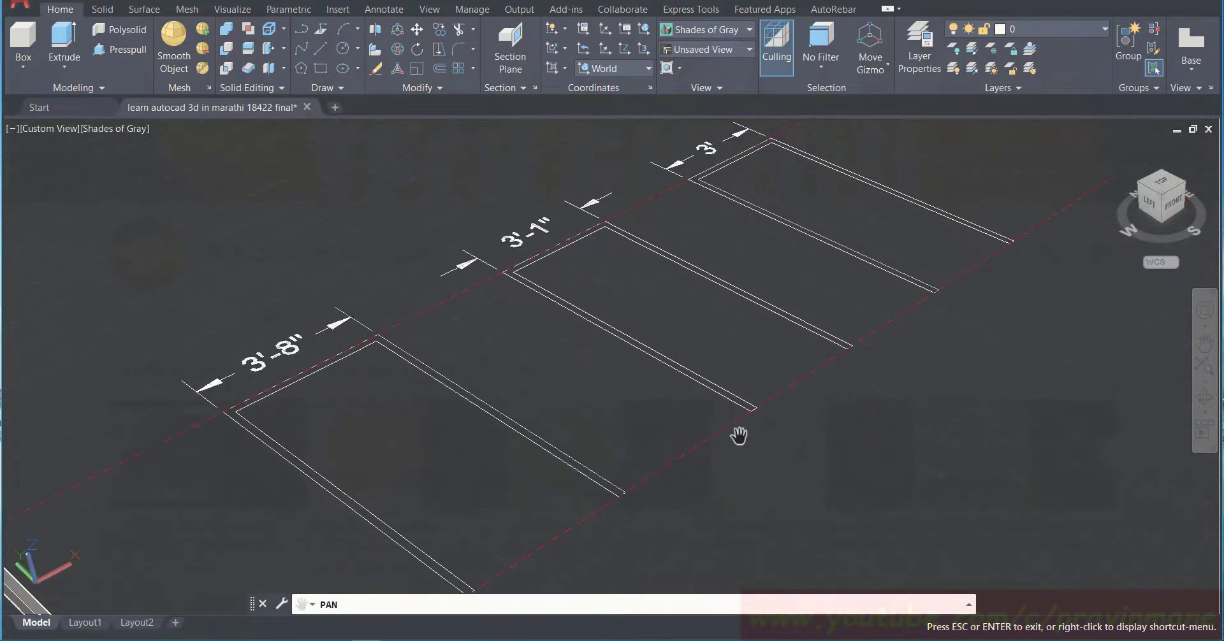
{"action": "key", "text": "Escape"}
{"action": "scroll", "coordinate": [478, 434], "scroll_direction": "up", "scroll_amount": 4}
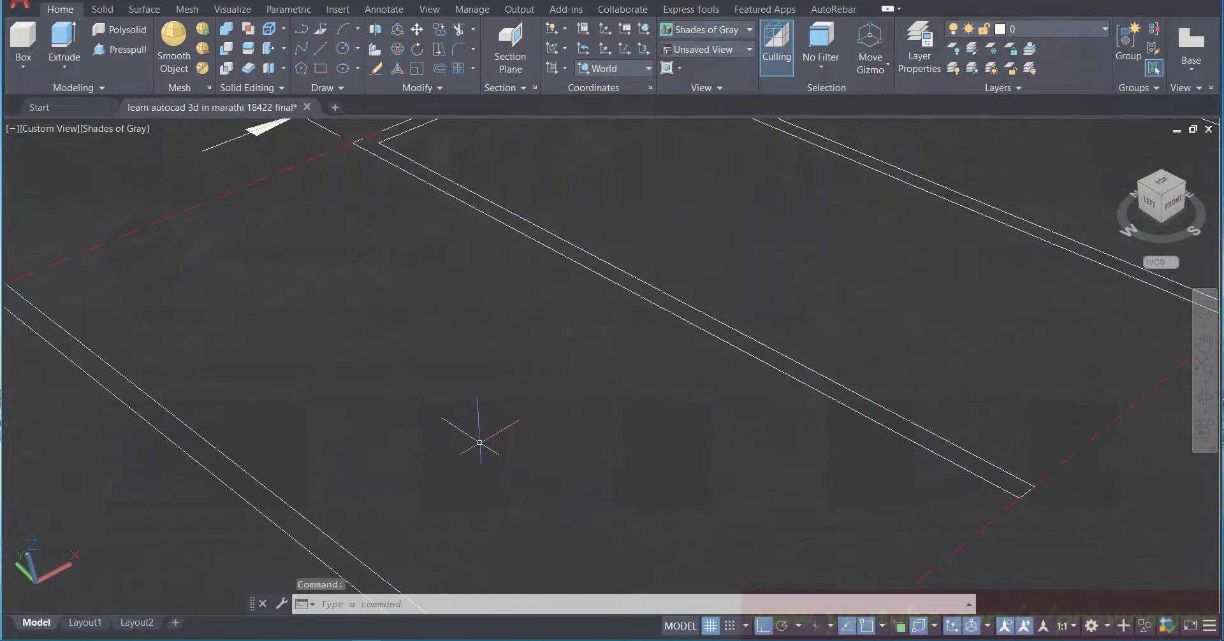
{"action": "scroll", "coordinate": [479, 441], "scroll_direction": "down", "scroll_amount": 2}
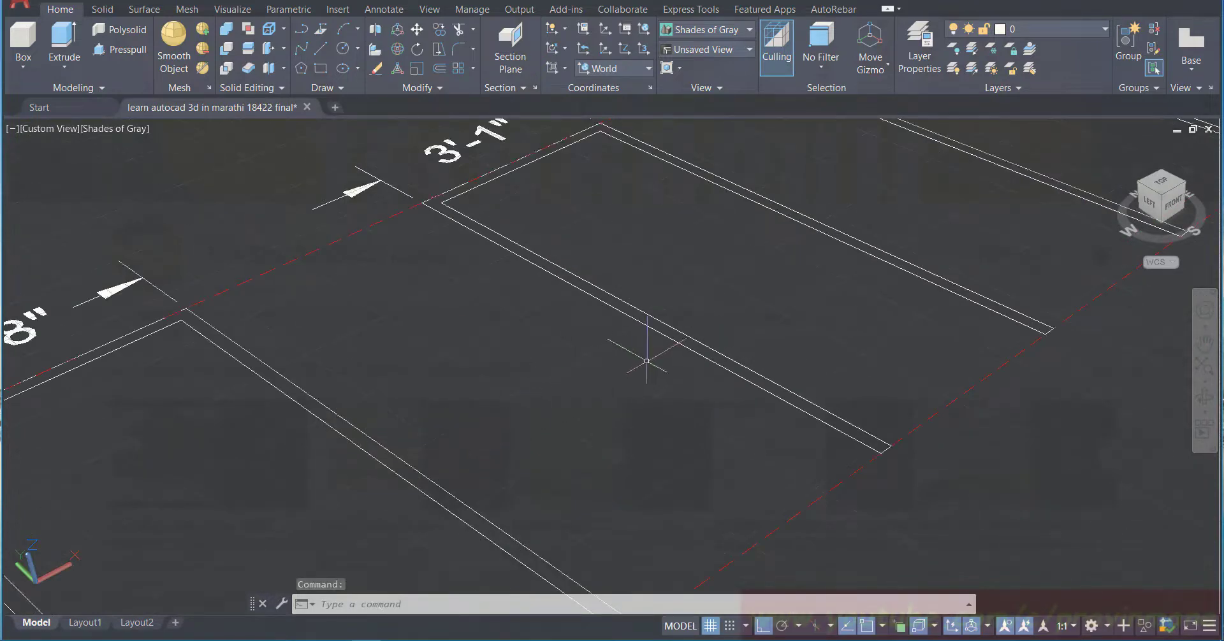
{"action": "left_click", "coordinate": [120, 49]}
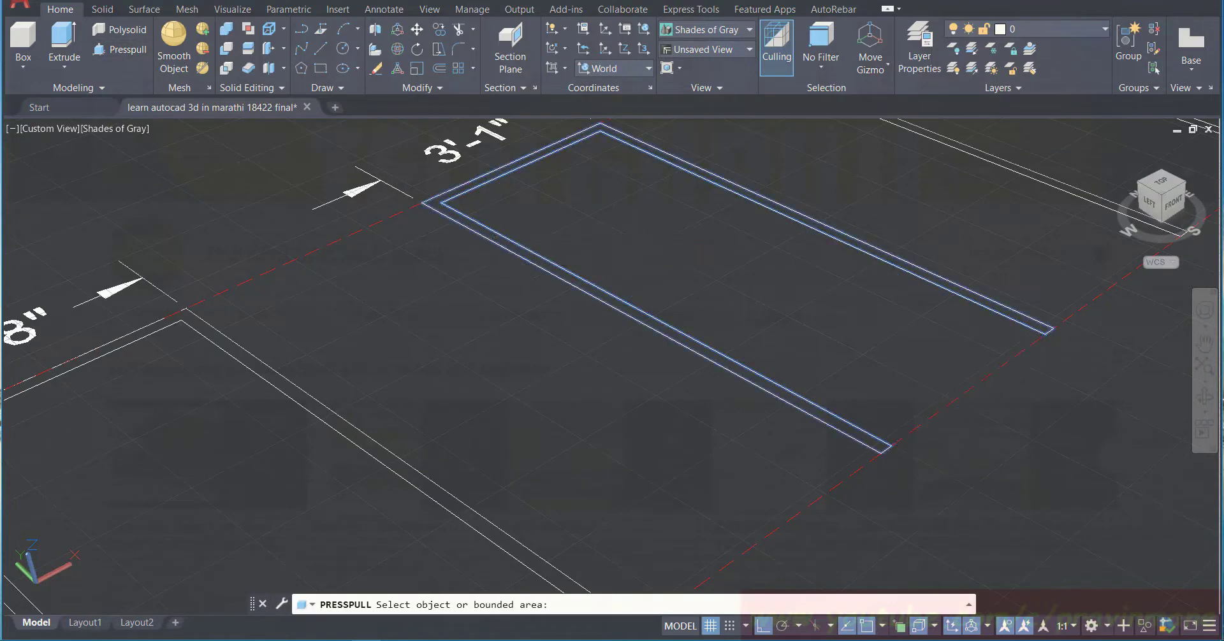
{"action": "left_click", "coordinate": [504, 241]}
{"action": "left_click", "coordinate": [505, 198]}
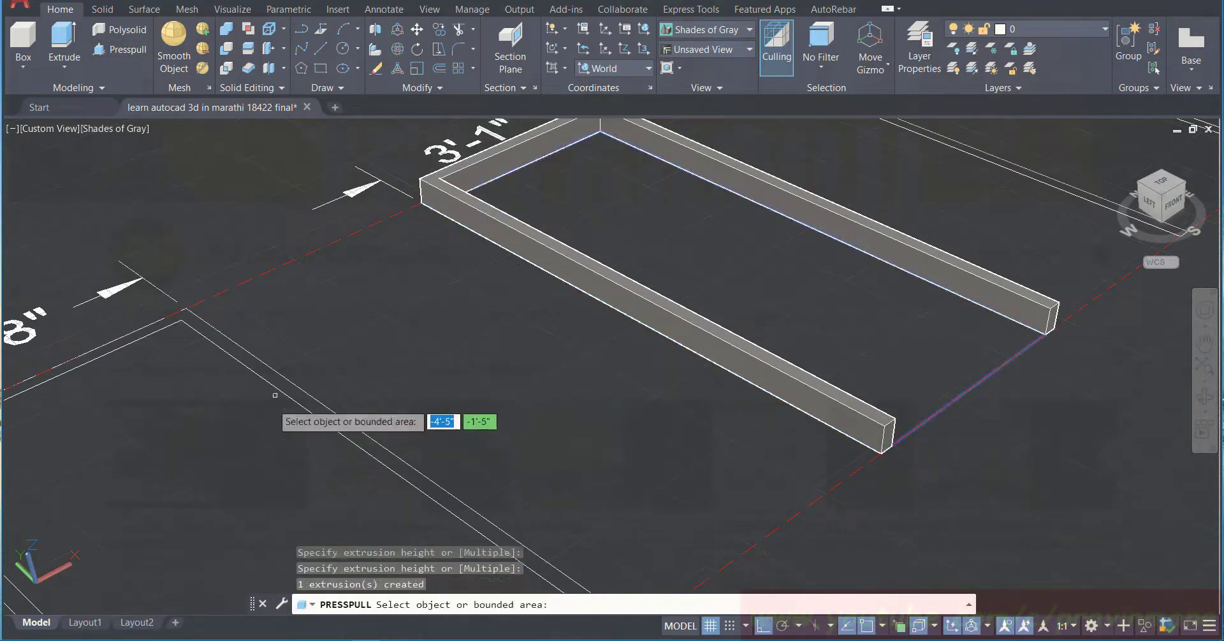
Step: Presspull the frame area of the 3'-8" wide door to the same height as the neighbouring door frames
{"action": "left_click", "coordinate": [300, 396]}
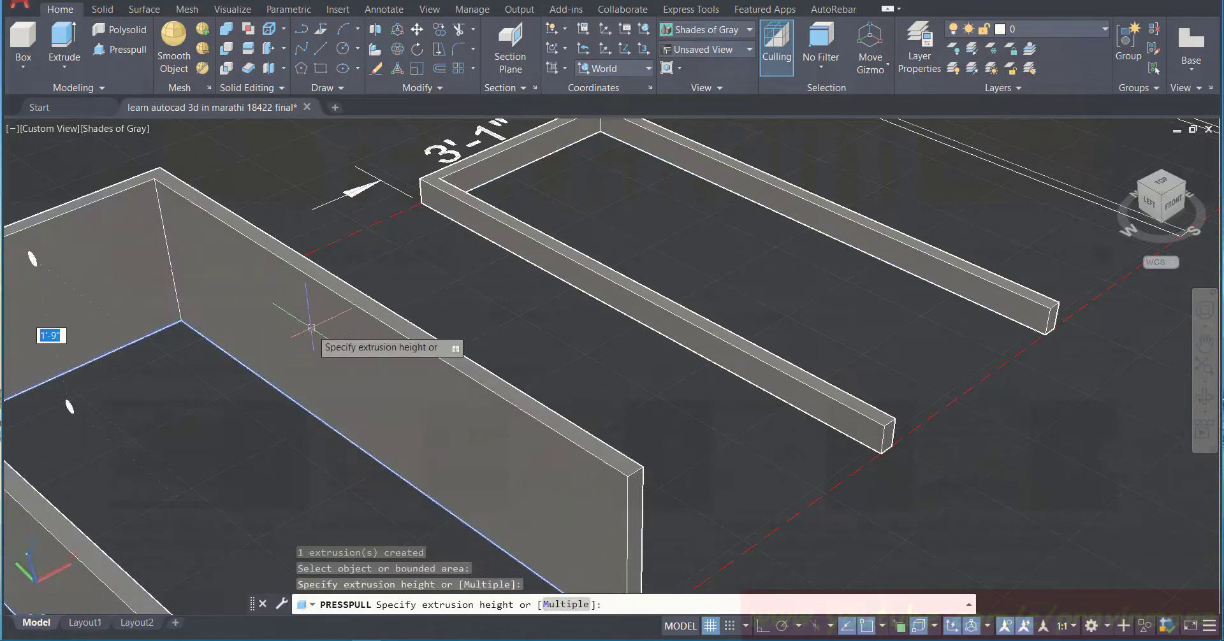
{"action": "left_click", "coordinate": [331, 338]}
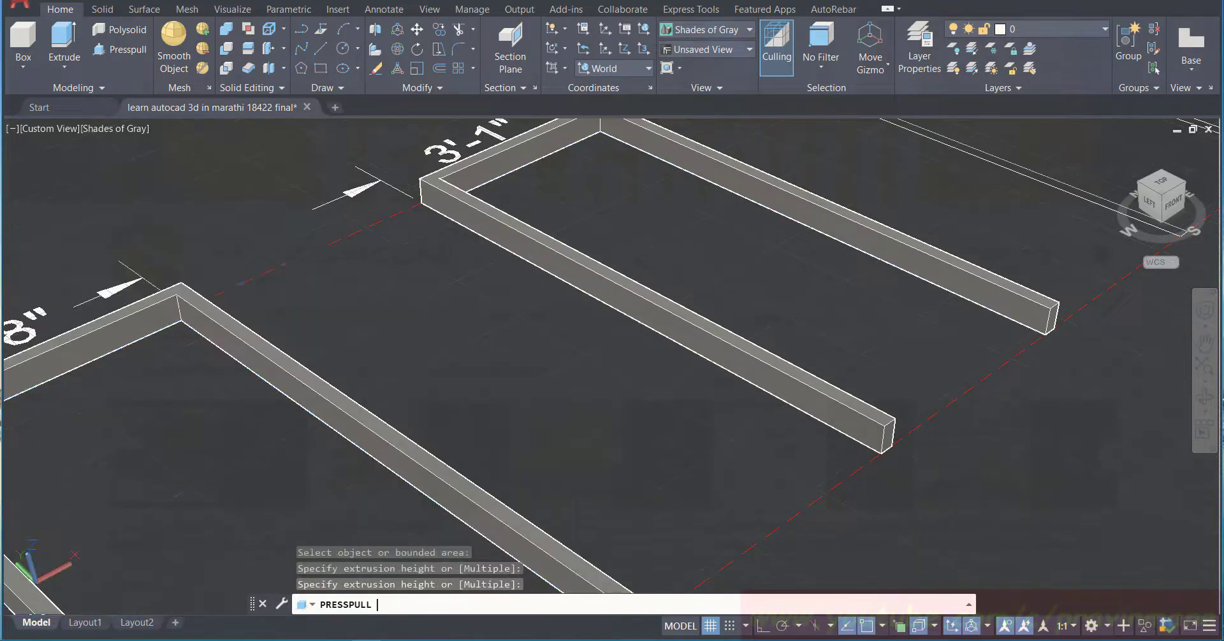
{"action": "left_click", "coordinate": [1020, 160]}
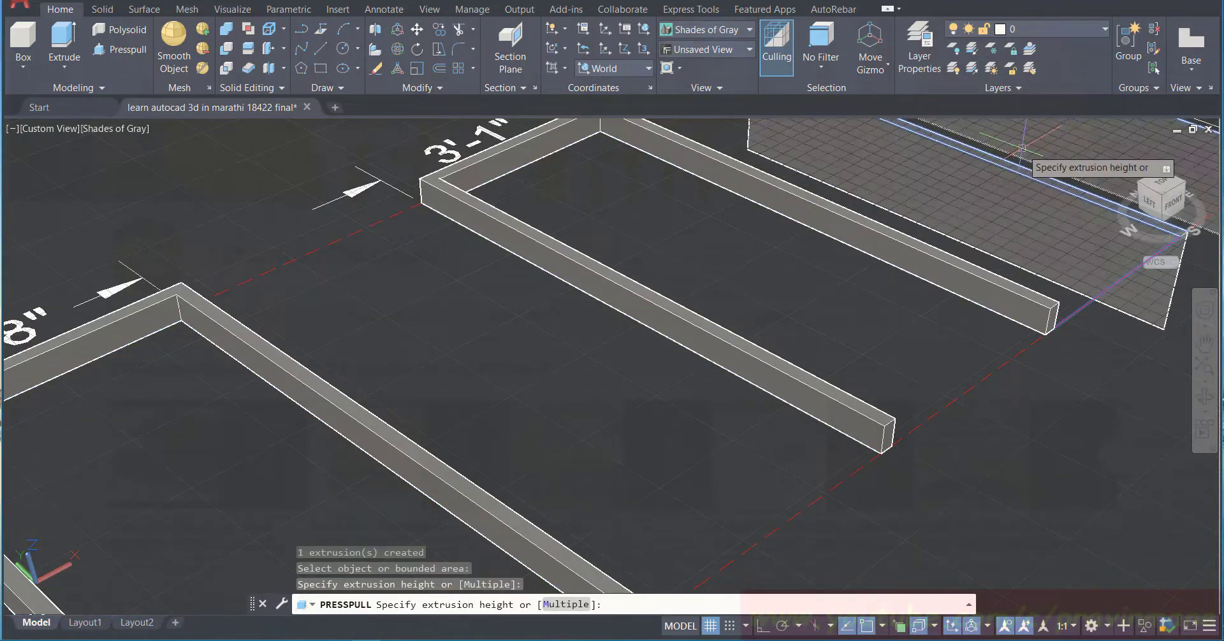
{"action": "key", "text": "Escape"}
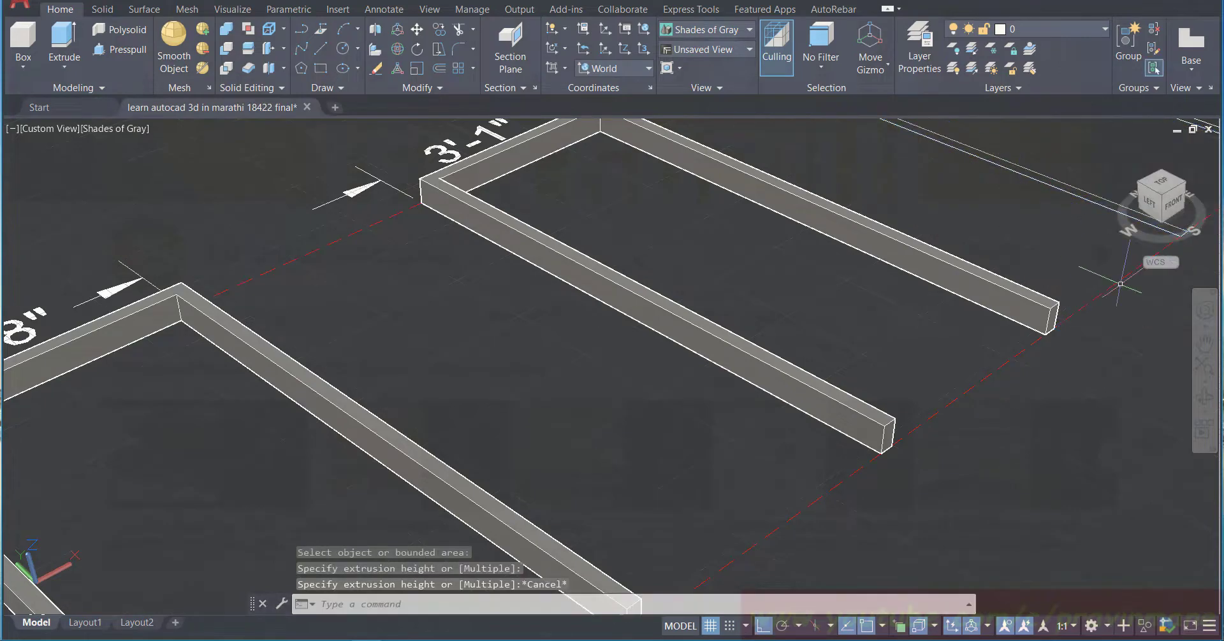
Step: Presspull the frame area of the last 3' wide door to the same height as the other door frames and save the drawing
{"action": "left_click", "coordinate": [1205, 345]}
{"action": "left_click_drag", "start_coordinate": [1019, 268], "coordinate": [899, 315]}
{"action": "key", "text": "Escape"}
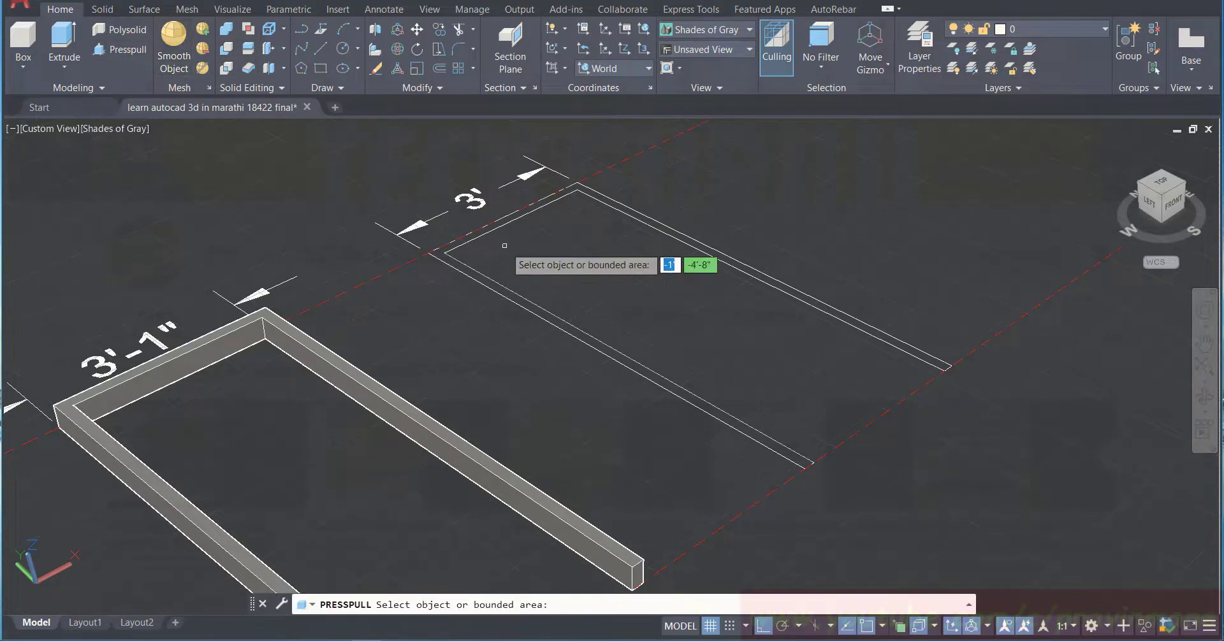
{"action": "left_click", "coordinate": [508, 294]}
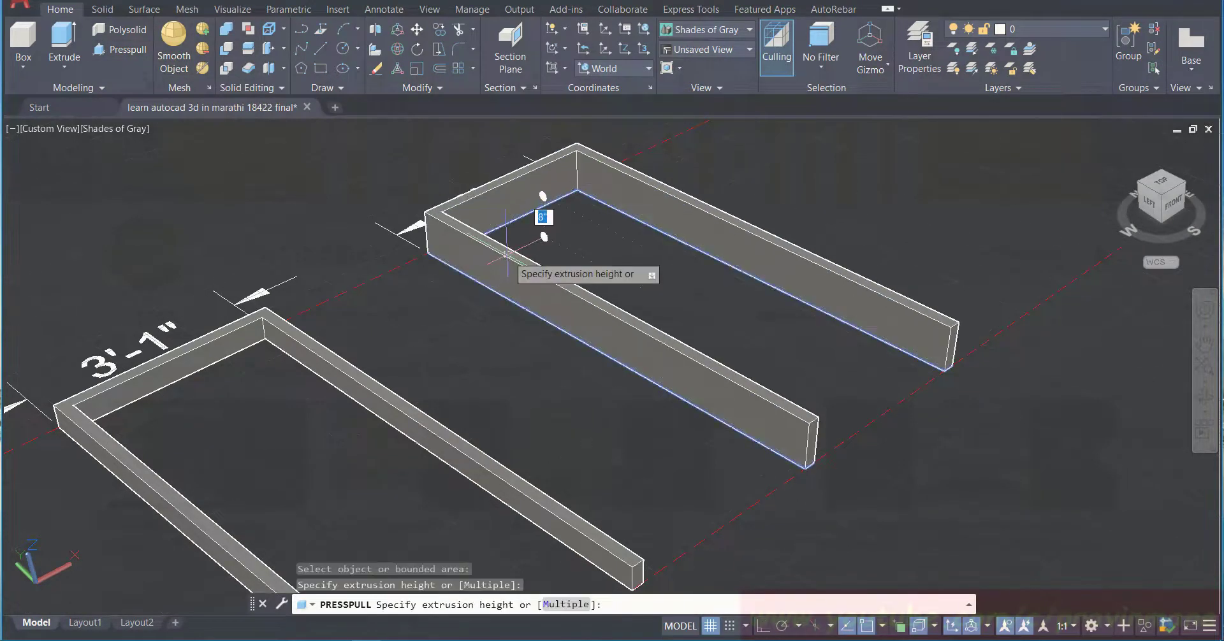
{"action": "left_click", "coordinate": [508, 255]}
{"action": "scroll", "coordinate": [508, 255], "scroll_direction": "down", "scroll_amount": 5}
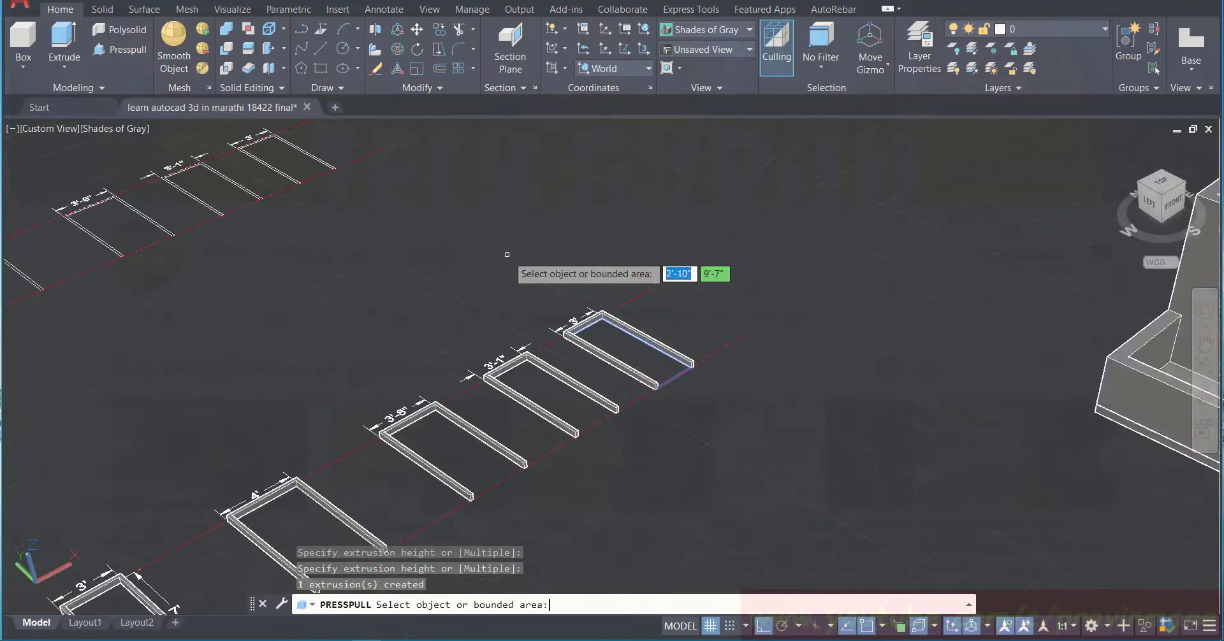
{"action": "key", "text": "Return"}
{"action": "key", "text": "ctrl+s"}
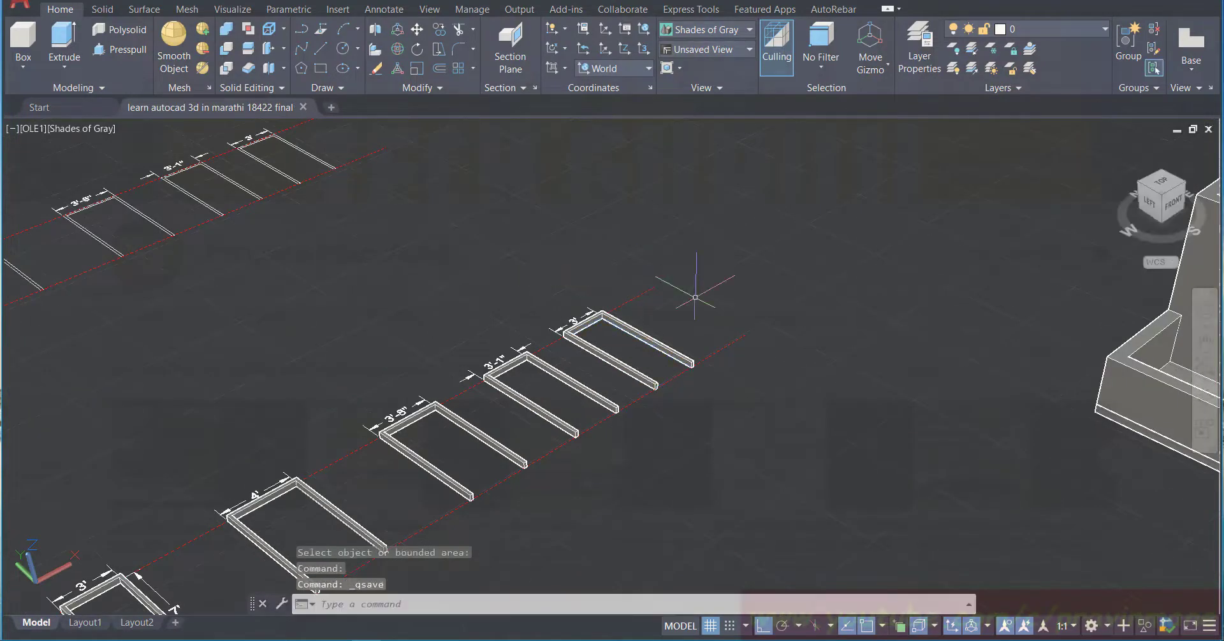
Step: Examine the row of extruded window and door frames and the openings in the house model, and save the drawing
{"action": "left_click", "coordinate": [1204, 344]}
{"action": "left_click_drag", "start_coordinate": [940, 389], "coordinate": [1119, 272]}
{"action": "scroll", "coordinate": [980, 347], "scroll_direction": "down", "scroll_amount": 2}
{"action": "left_click_drag", "start_coordinate": [943, 377], "coordinate": [888, 370]}
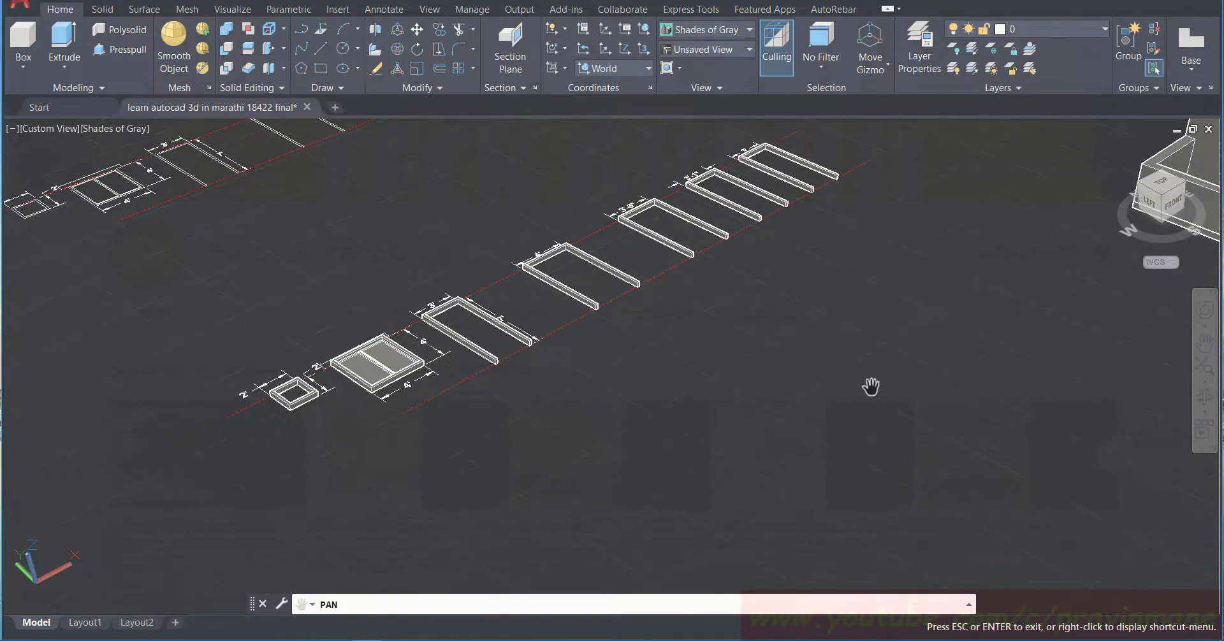
{"action": "key", "text": "Escape"}
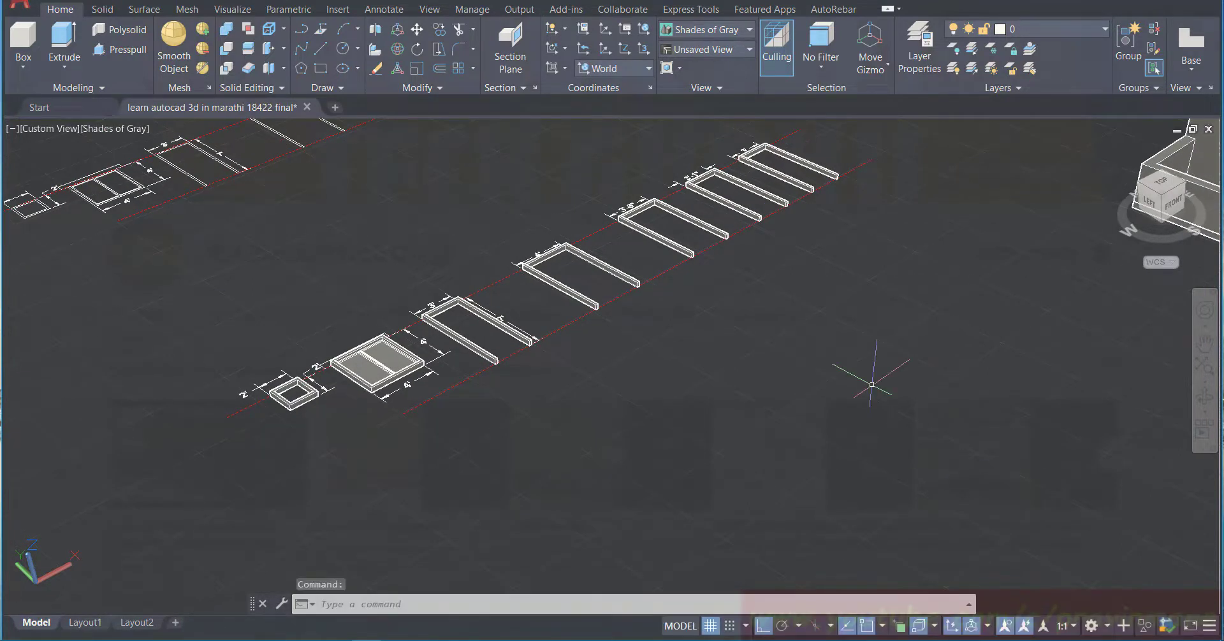
{"action": "key", "text": "ctrl+s"}
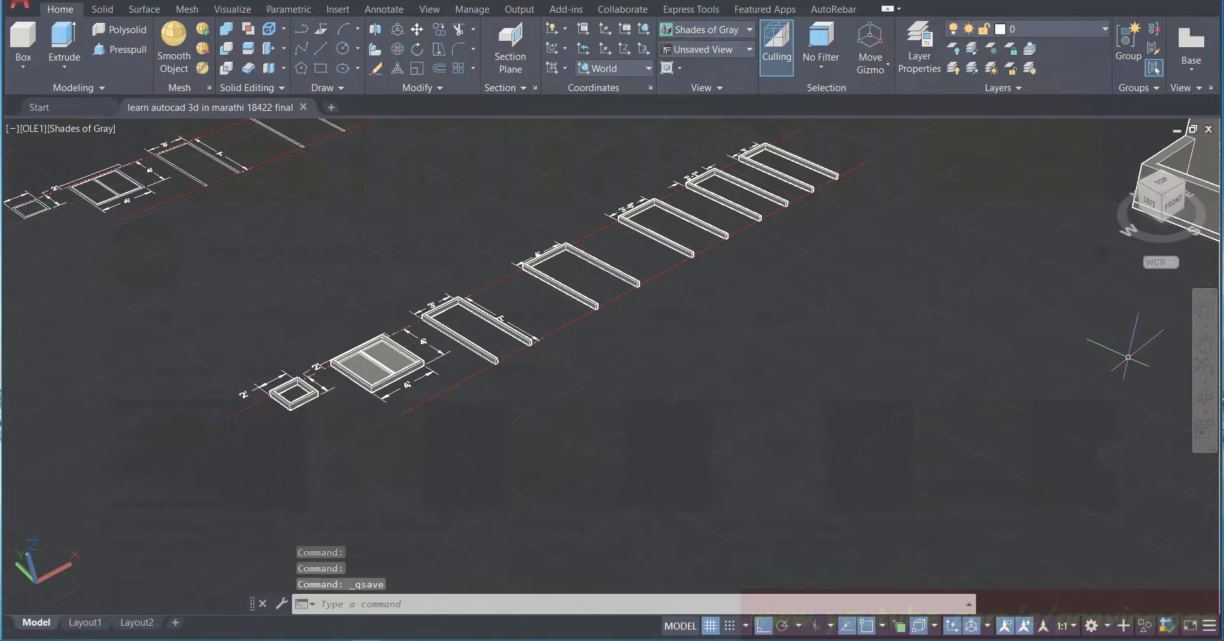
{"action": "left_click", "coordinate": [1204, 344]}
{"action": "left_click_drag", "start_coordinate": [1033, 333], "coordinate": [877, 369]}
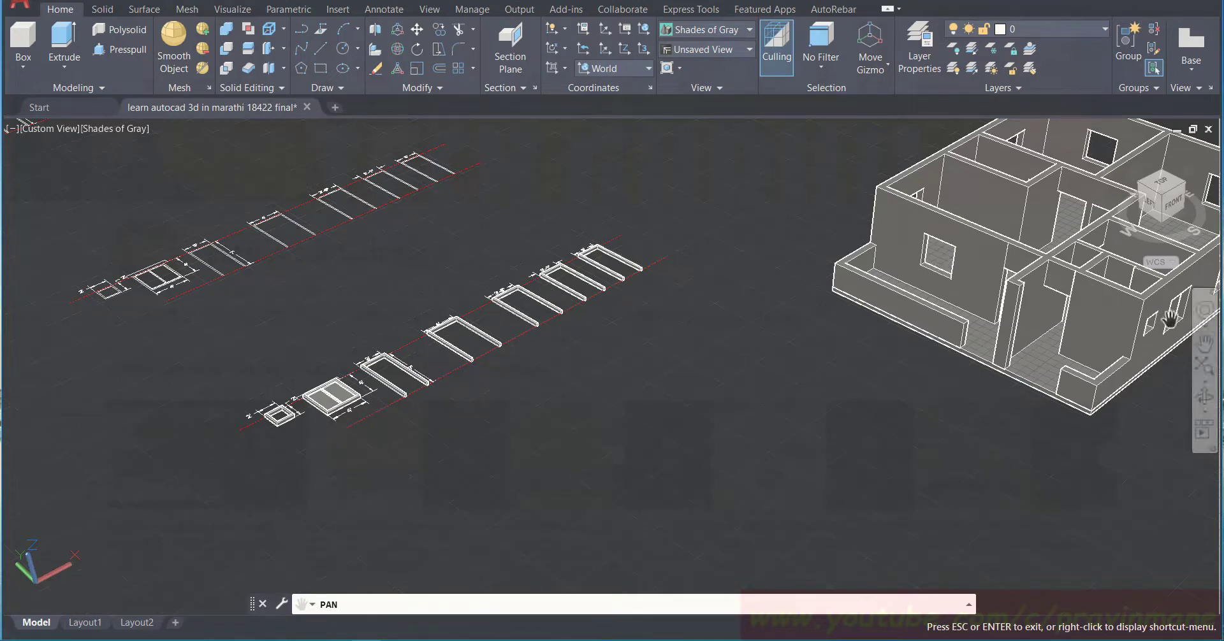
{"action": "mouse_move", "coordinate": [1073, 305]}
{"action": "left_mouse_down"}
{"action": "mouse_move", "coordinate": [987, 301]}
{"action": "mouse_move", "coordinate": [1038, 287]}
{"action": "mouse_move", "coordinate": [955, 291]}
{"action": "mouse_move", "coordinate": [1069, 296]}
{"action": "left_mouse_up"}
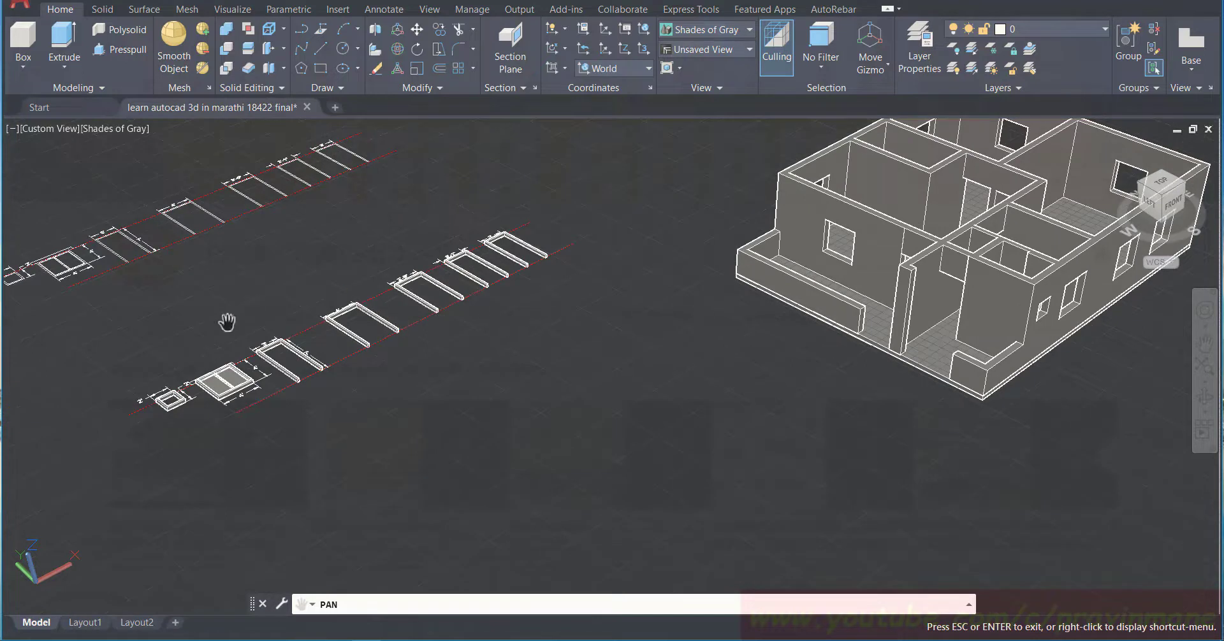
{"action": "key", "text": "Escape"}
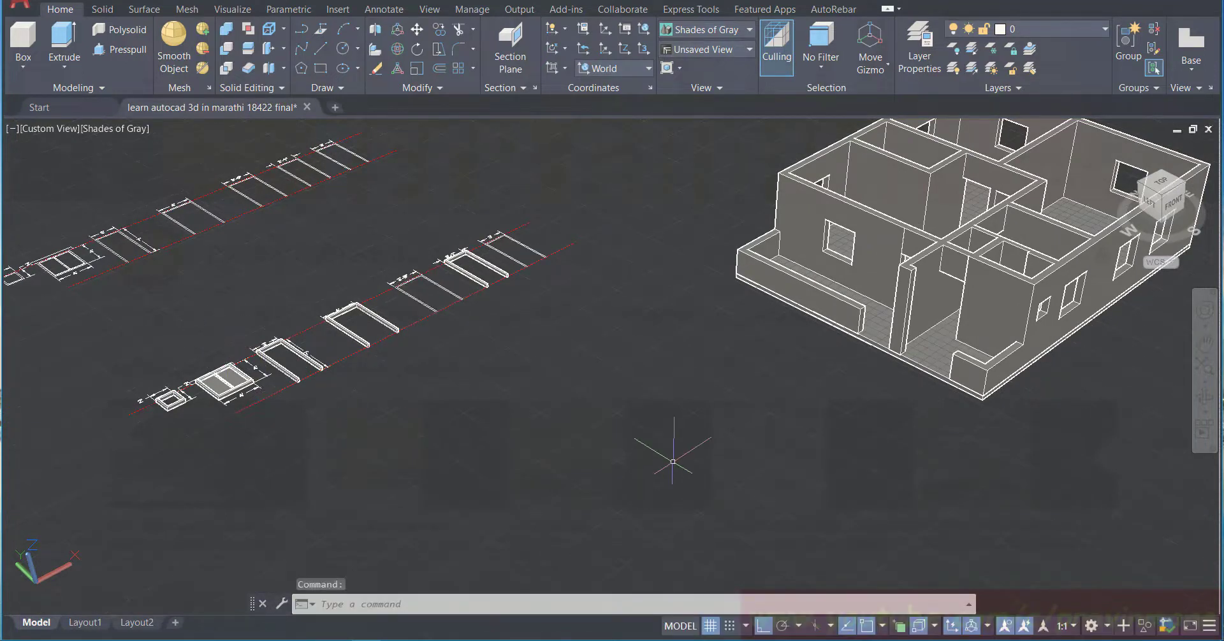
Step: Switch to the rotate gizmo and rotate the 4' window and all door frames with their guide lines 90° about the X axis to stand upright
{"action": "left_click", "coordinate": [986, 631]}
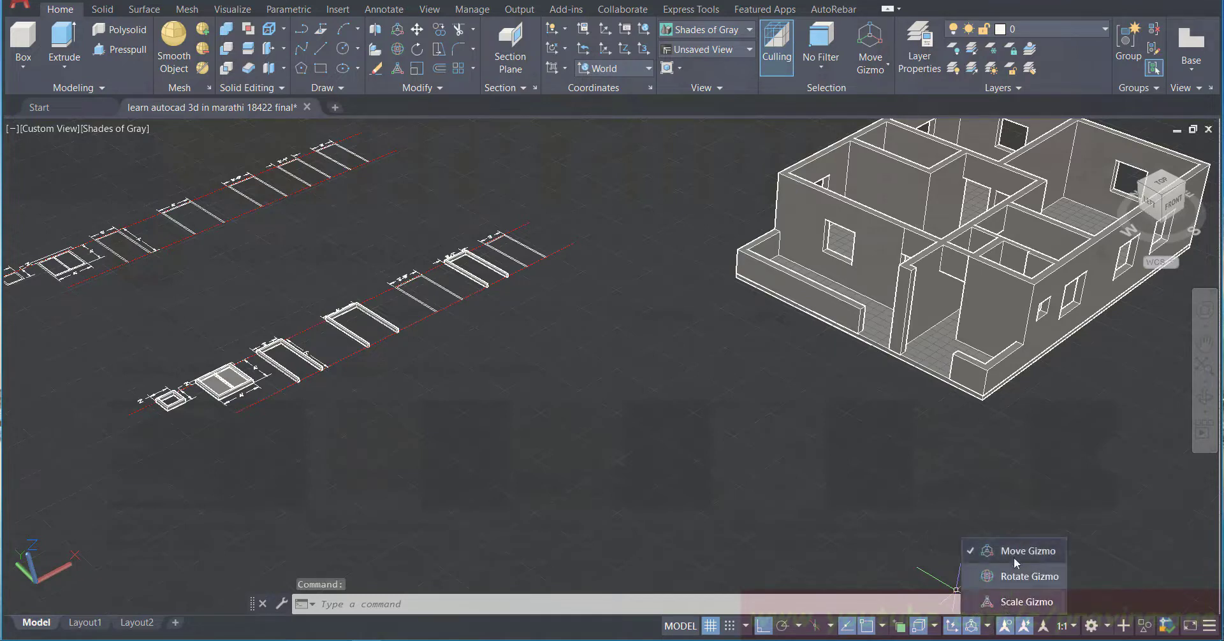
{"action": "left_click", "coordinate": [1014, 576]}
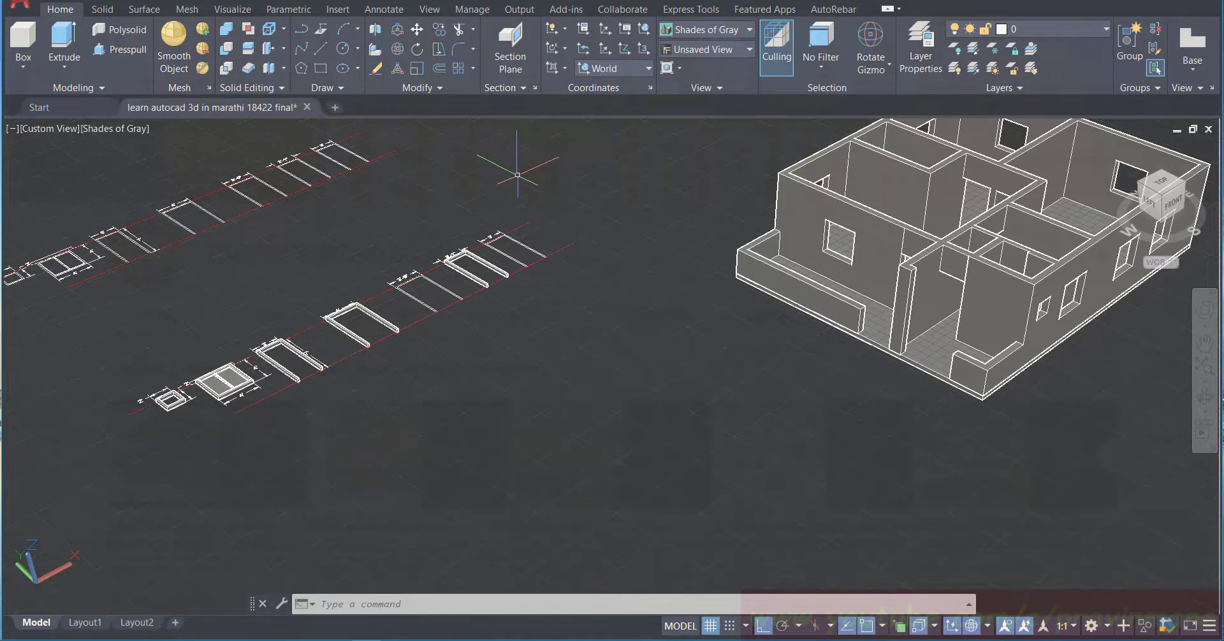
{"action": "left_click", "coordinate": [618, 288]}
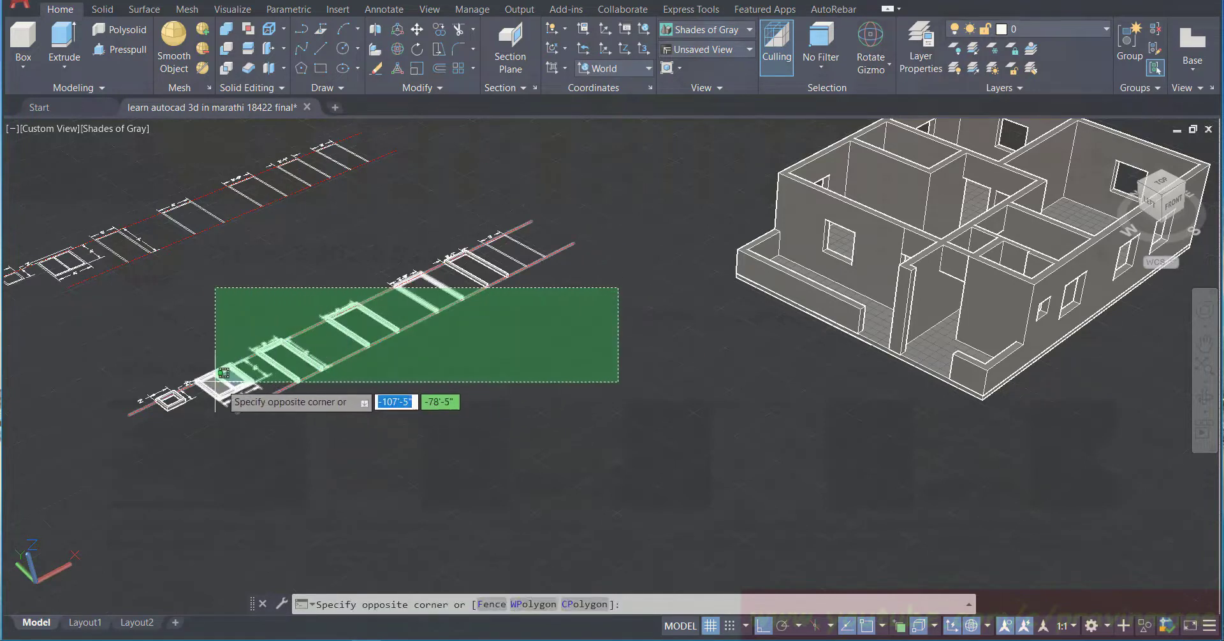
{"action": "left_click", "coordinate": [141, 385]}
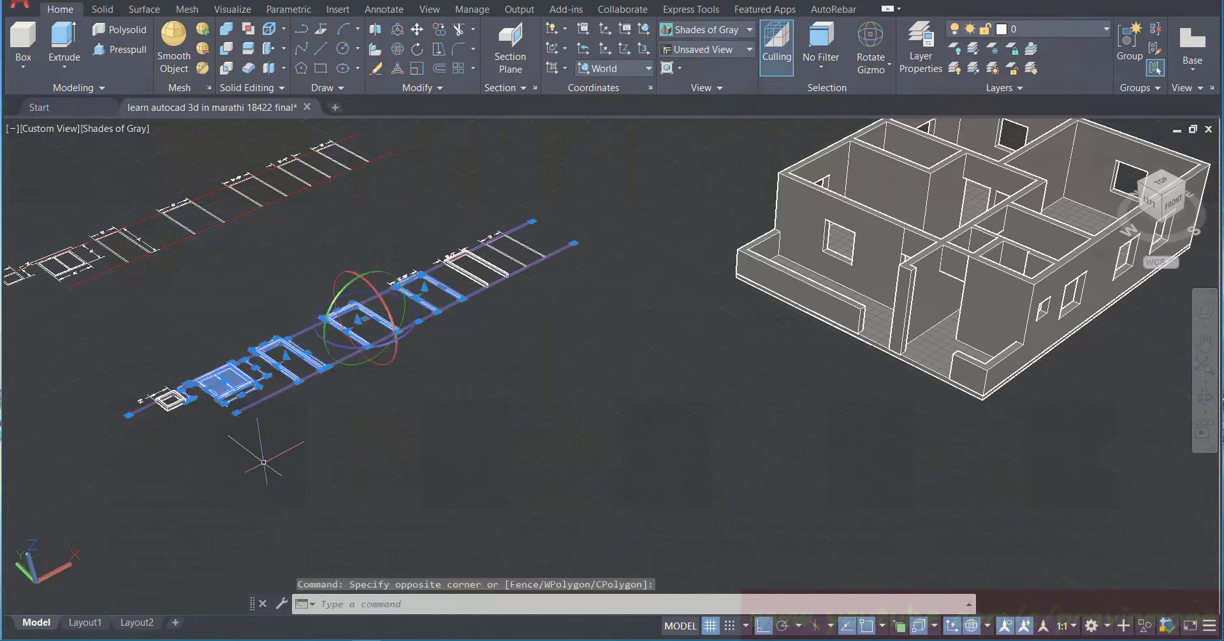
{"action": "left_click", "coordinate": [612, 284]}
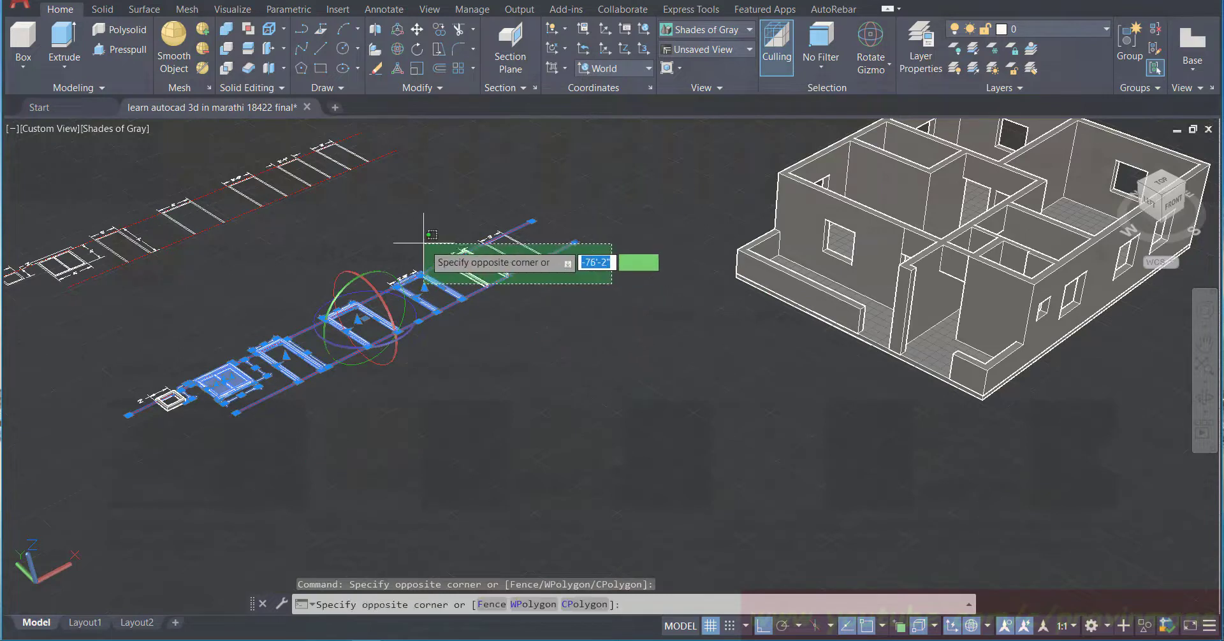
{"action": "left_click", "coordinate": [400, 219]}
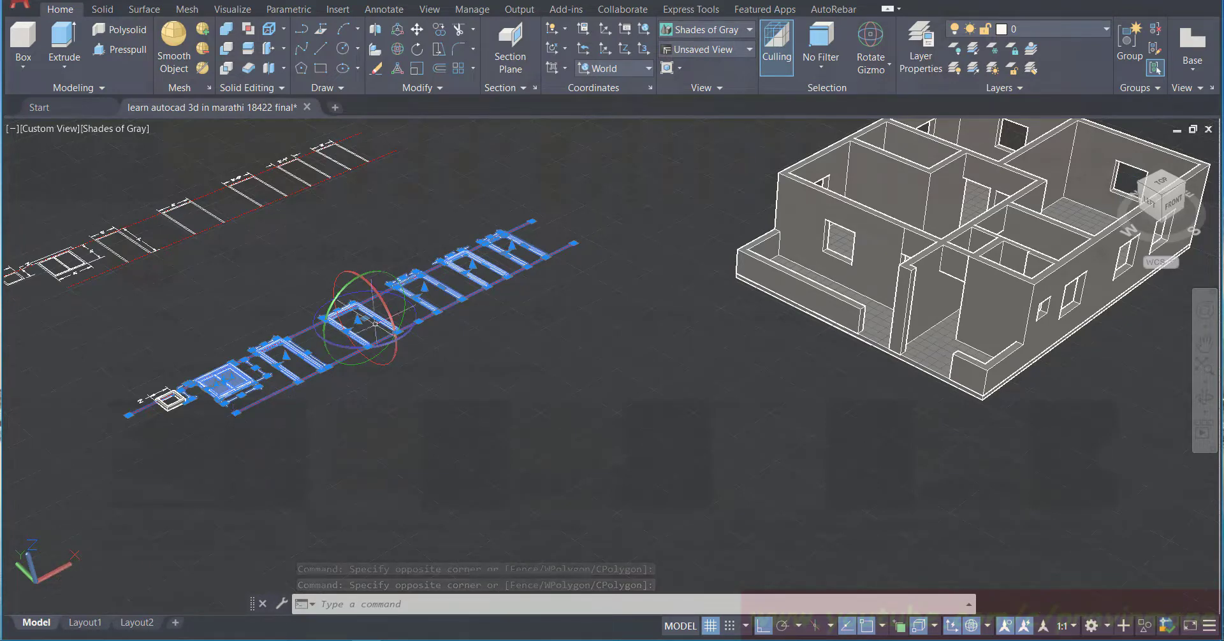
{"action": "left_click", "coordinate": [384, 311]}
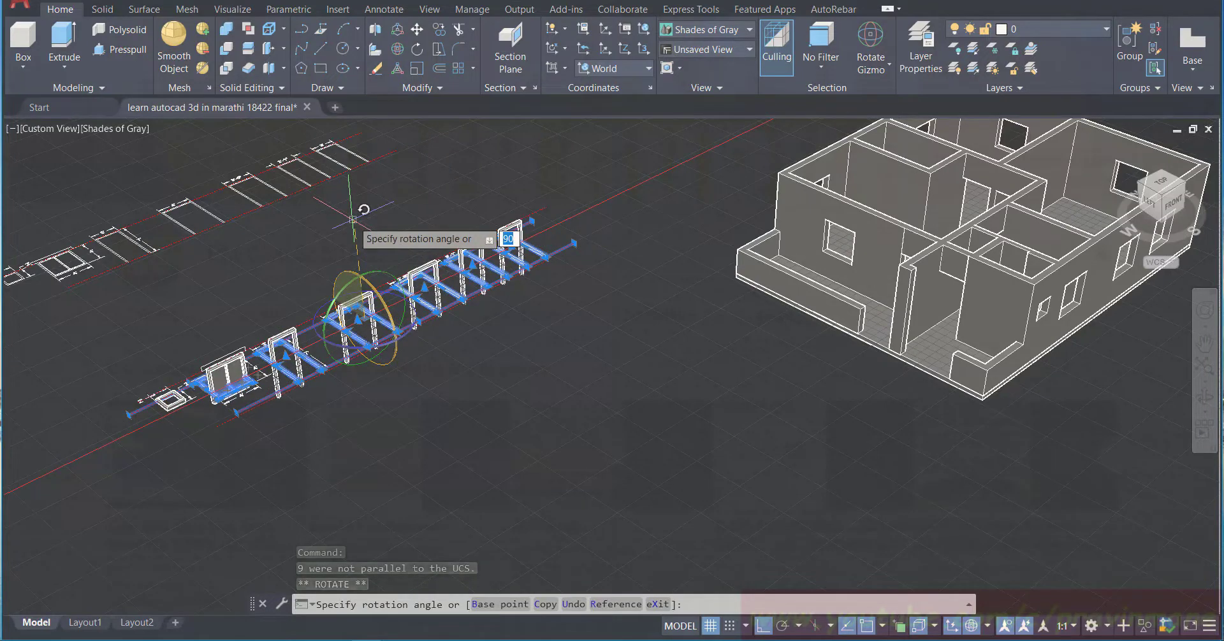
{"action": "left_click", "coordinate": [355, 219]}
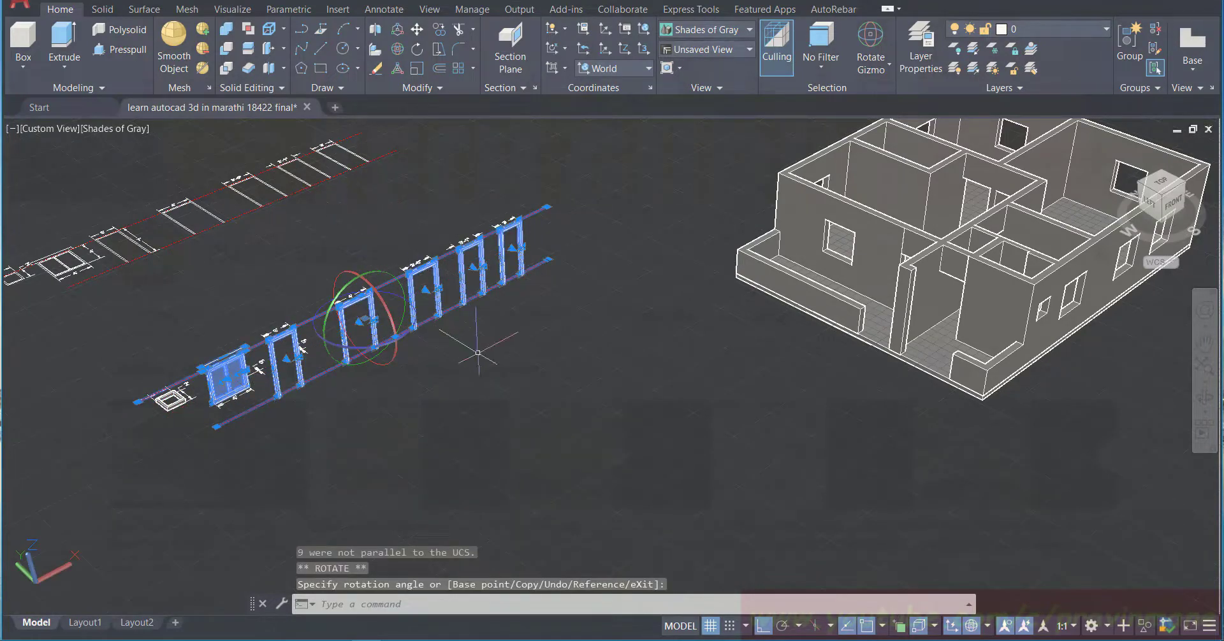
{"action": "key", "text": "Escape"}
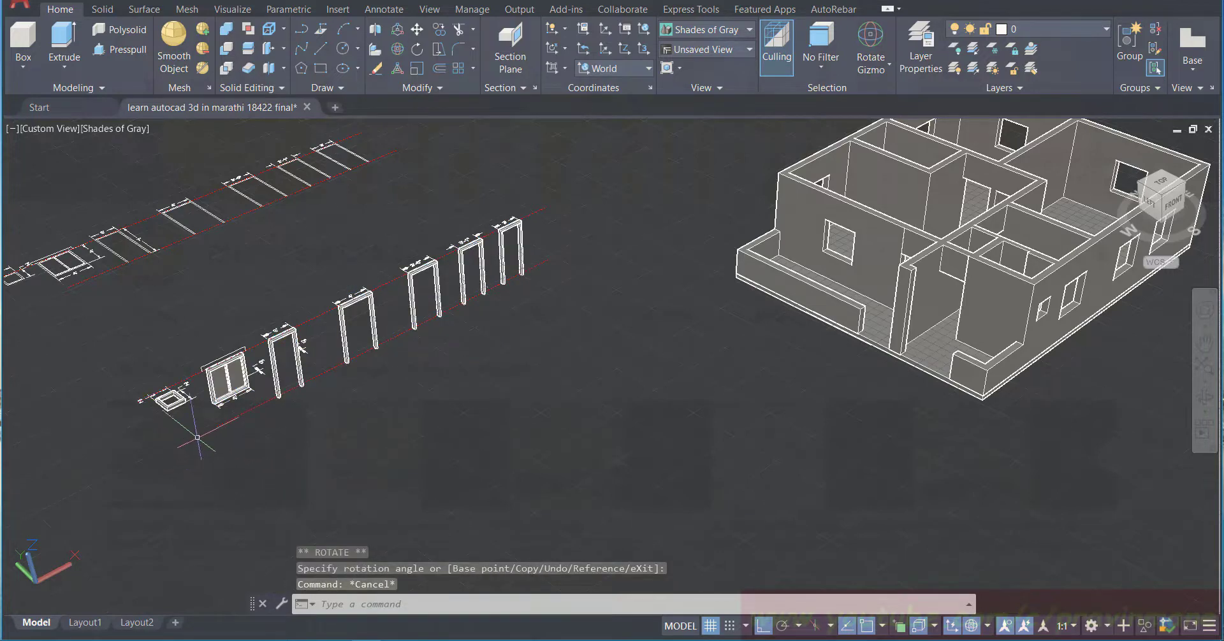
Step: Rotate the small 2' window with its dimensions upright about the X axis using the rotate gizmo and save the drawing
{"action": "left_click", "coordinate": [73, 373]}
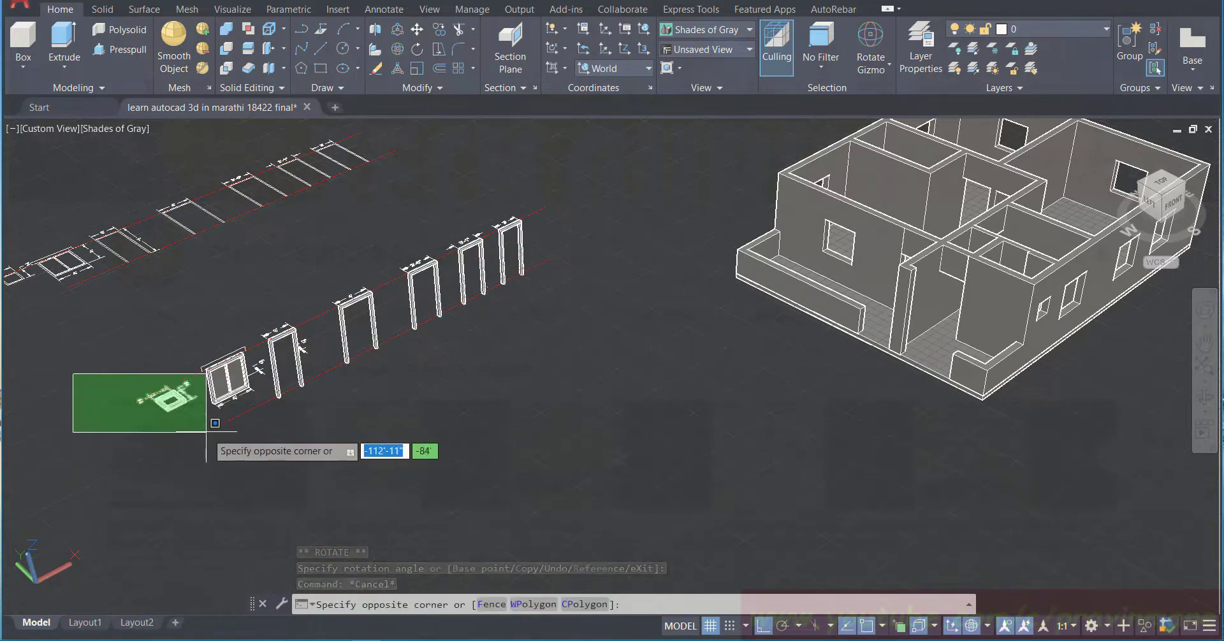
{"action": "left_click", "coordinate": [205, 433]}
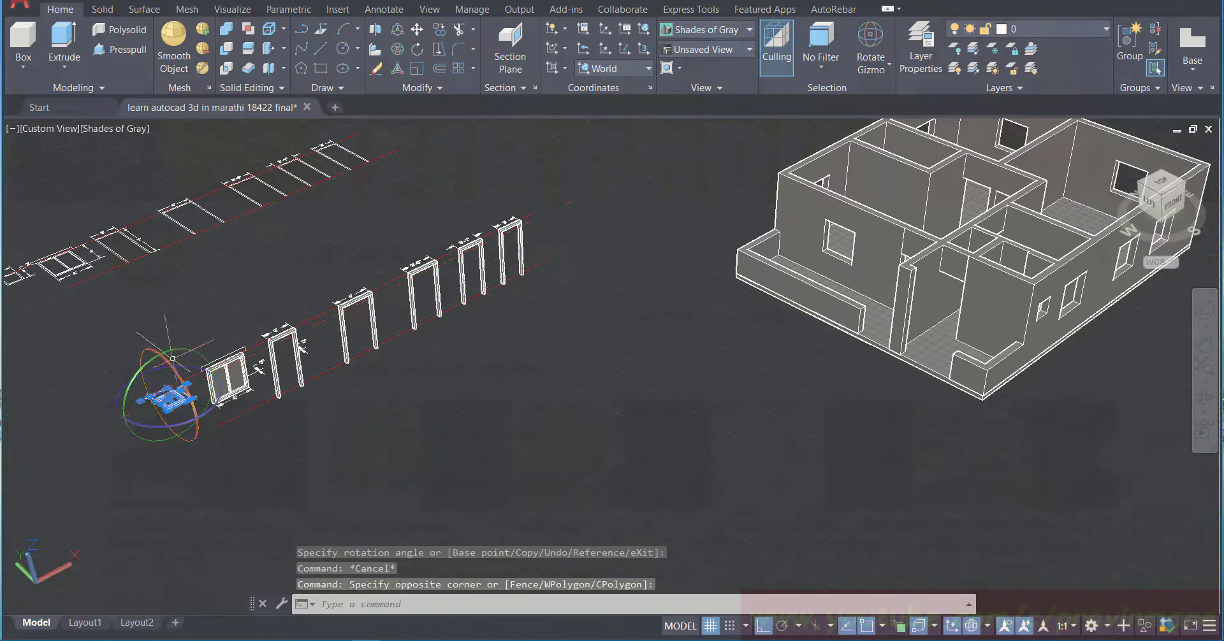
{"action": "left_click", "coordinate": [177, 373]}
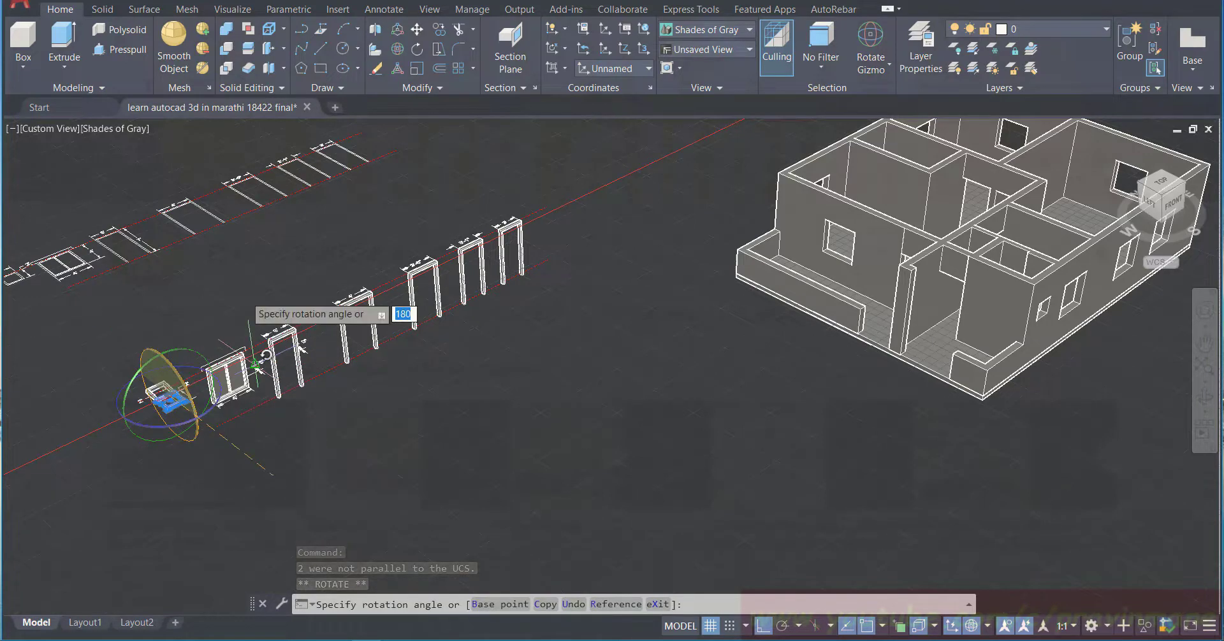
{"action": "left_click", "coordinate": [223, 266]}
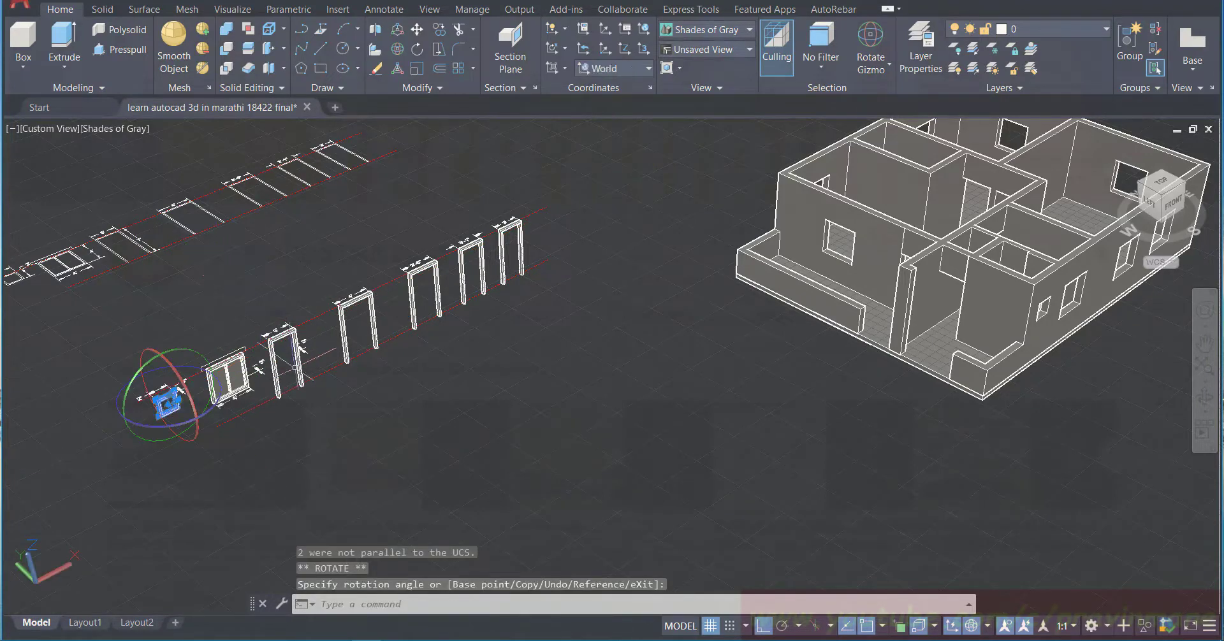
{"action": "key", "text": "Escape"}
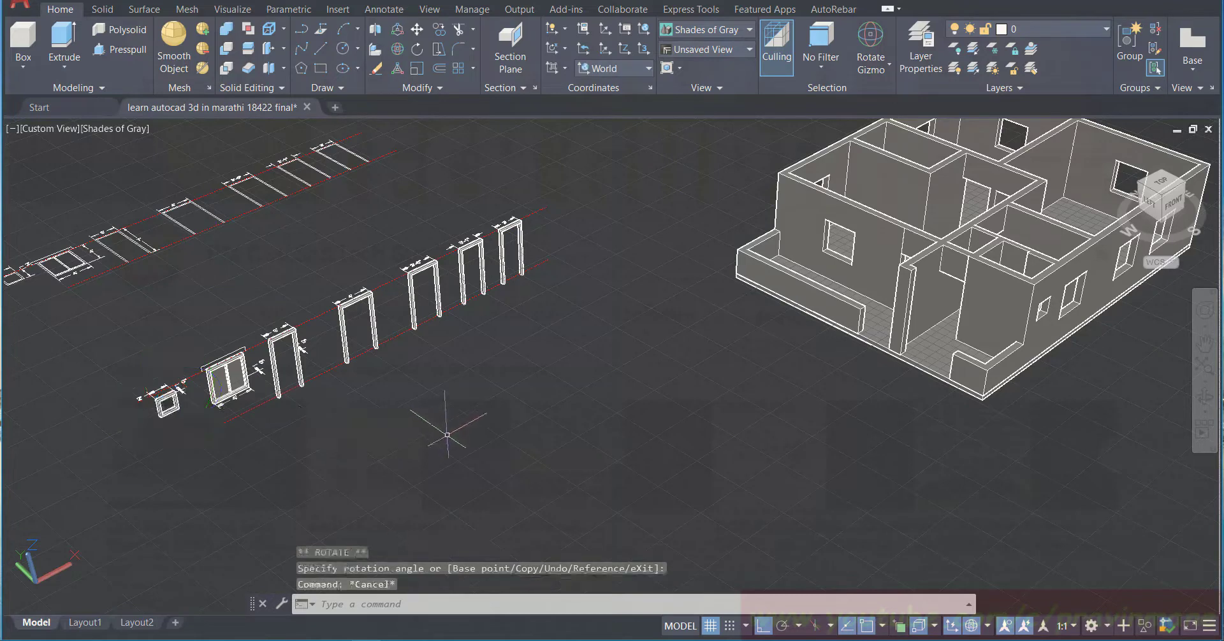
{"action": "key", "text": "ctrl+s"}
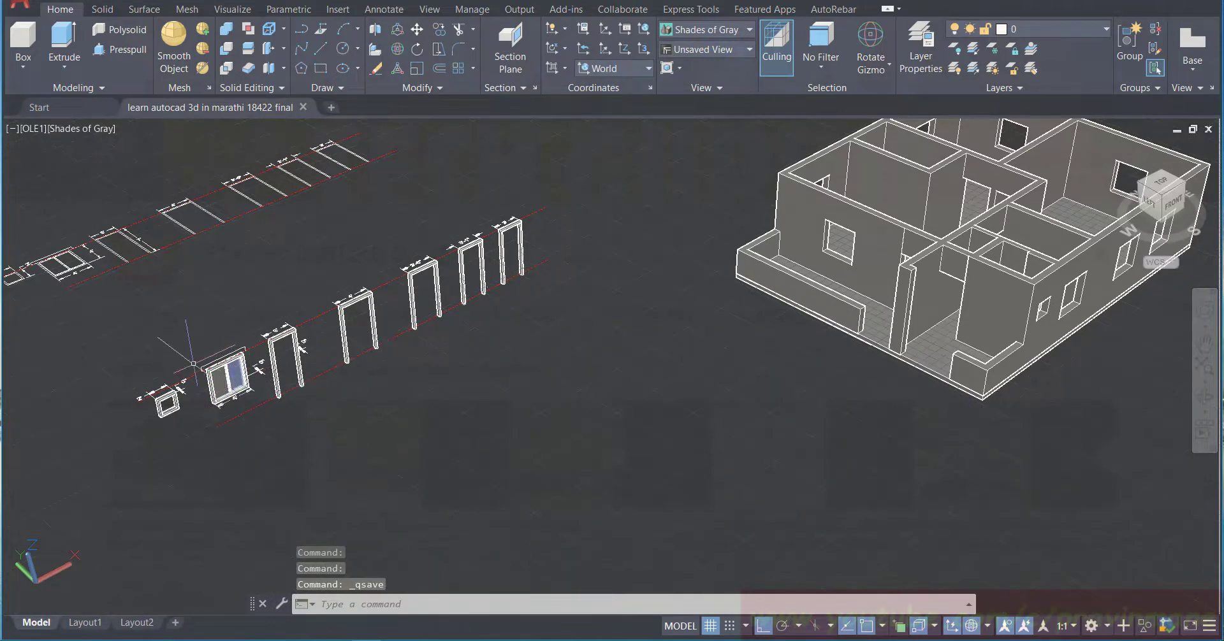
{"action": "scroll", "coordinate": [199, 387], "scroll_direction": "up", "scroll_amount": 2}
{"action": "scroll", "coordinate": [199, 388], "scroll_direction": "up", "scroll_amount": 3}
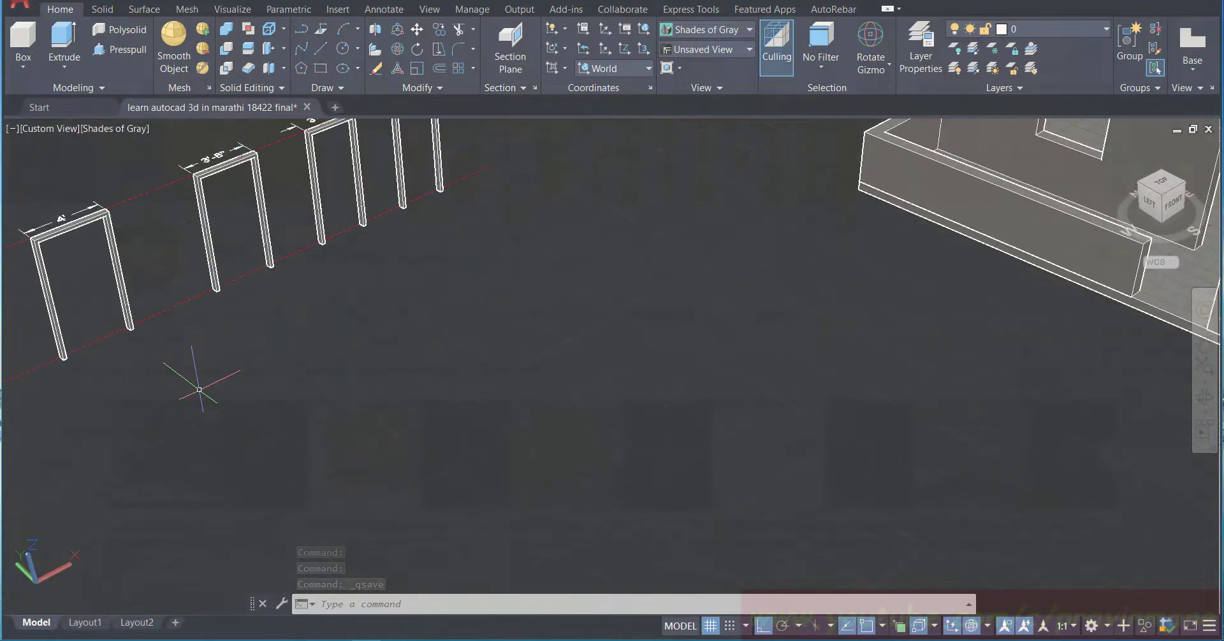
Step: Delete the leftover outline rectangle behind the top of the upright 4' window and save the drawing
{"action": "left_click", "coordinate": [1205, 345]}
{"action": "left_click_drag", "start_coordinate": [792, 369], "coordinate": [1022, 363]}
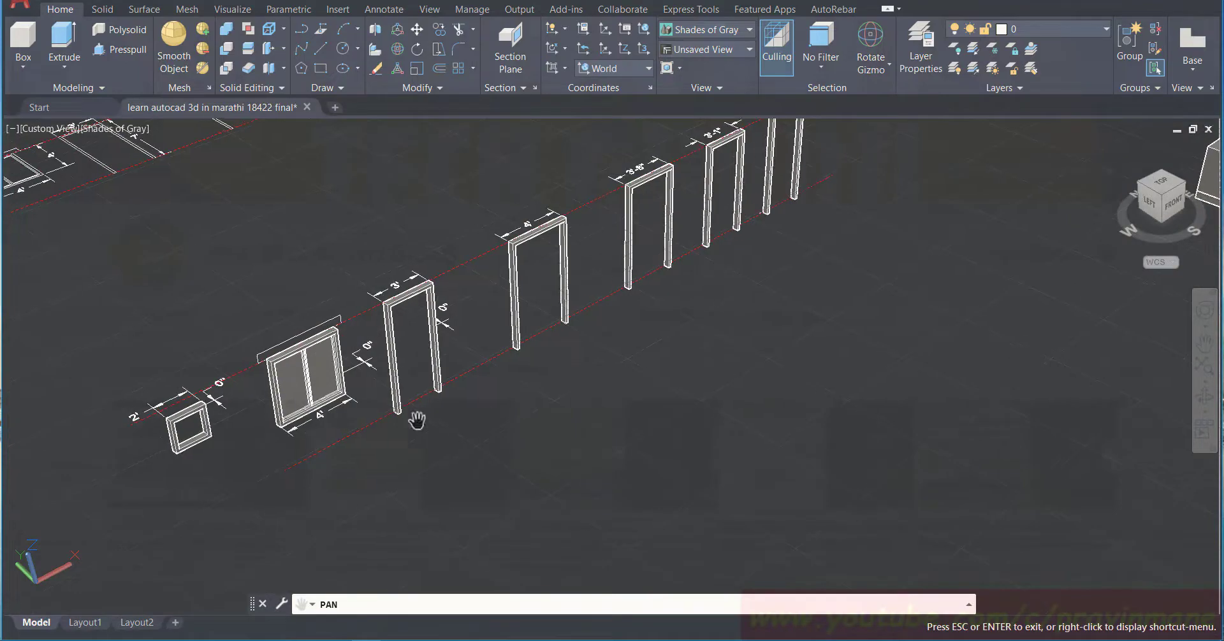
{"action": "scroll", "coordinate": [312, 407], "scroll_direction": "up", "scroll_amount": 1}
{"action": "left_click_drag", "start_coordinate": [311, 407], "coordinate": [523, 395]}
{"action": "scroll", "coordinate": [413, 406], "scroll_direction": "up", "scroll_amount": 2}
{"action": "scroll", "coordinate": [413, 406], "scroll_direction": "up", "scroll_amount": 2}
{"action": "key", "text": "Escape"}
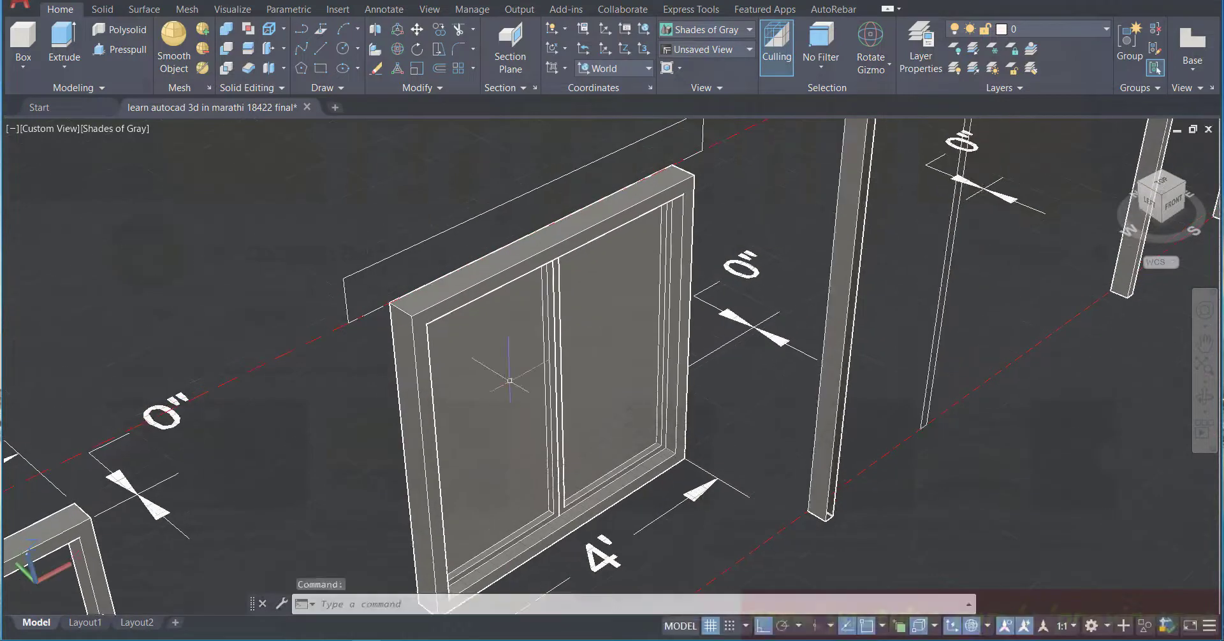
{"action": "left_click", "coordinate": [431, 233]}
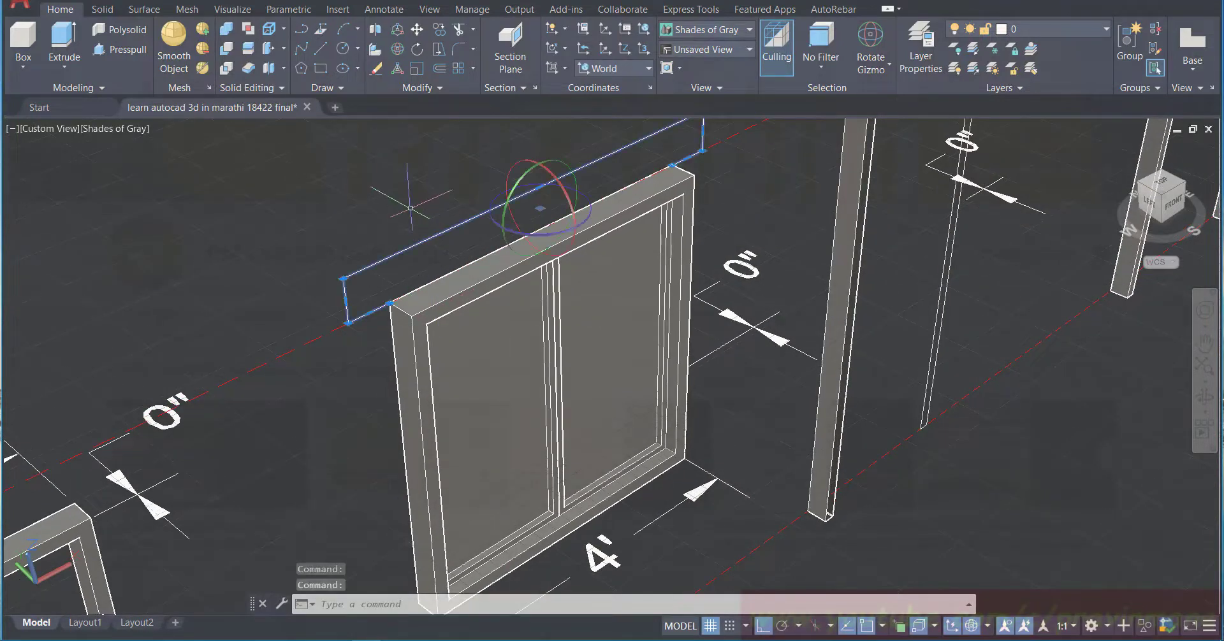
{"action": "key", "text": "Delete"}
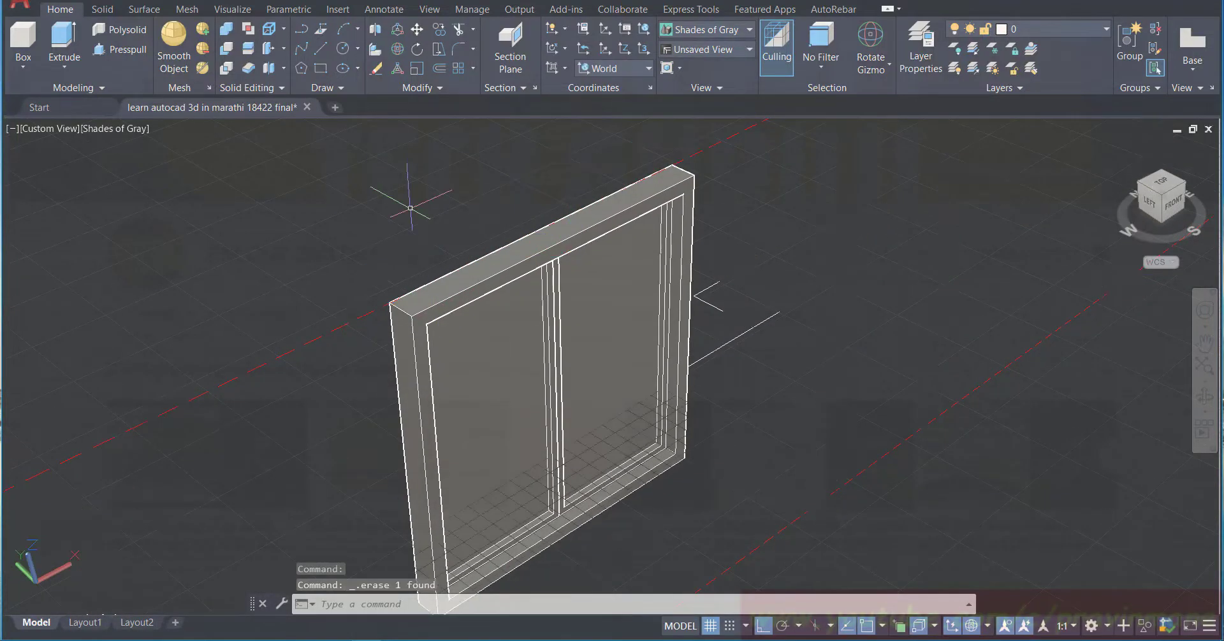
{"action": "key", "text": "ctrl+s"}
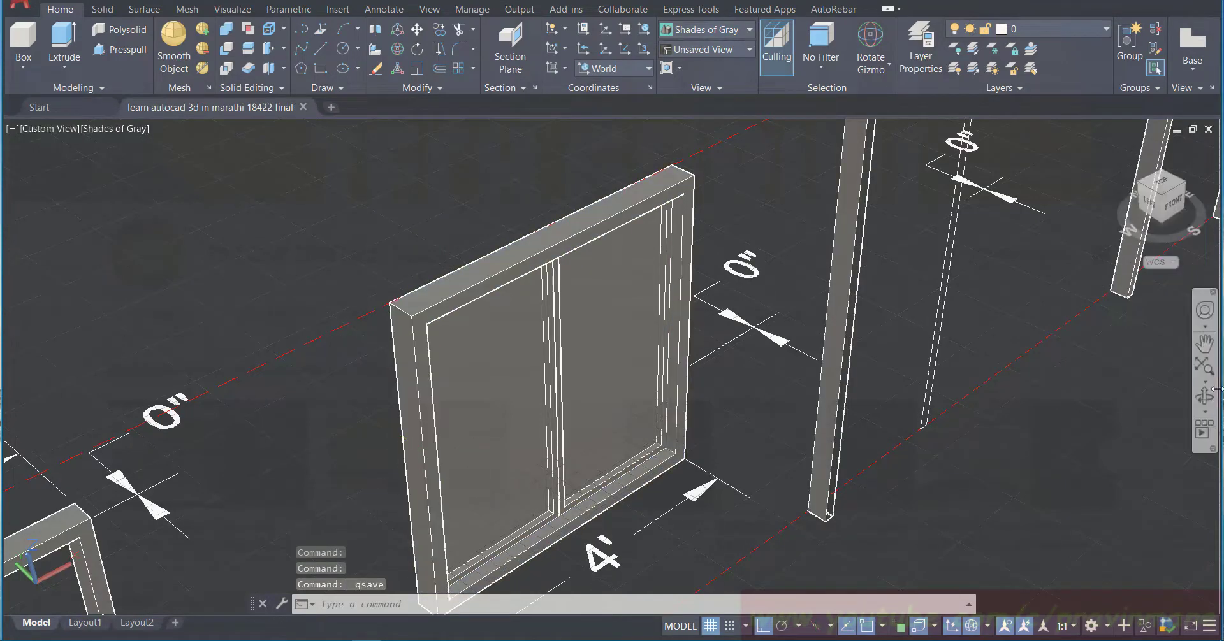
Step: Select the outer frame and both sliding panels of the 4' window and switch to the move gizmo
{"action": "left_click", "coordinate": [1204, 345]}
{"action": "left_click_drag", "start_coordinate": [928, 496], "coordinate": [970, 353]}
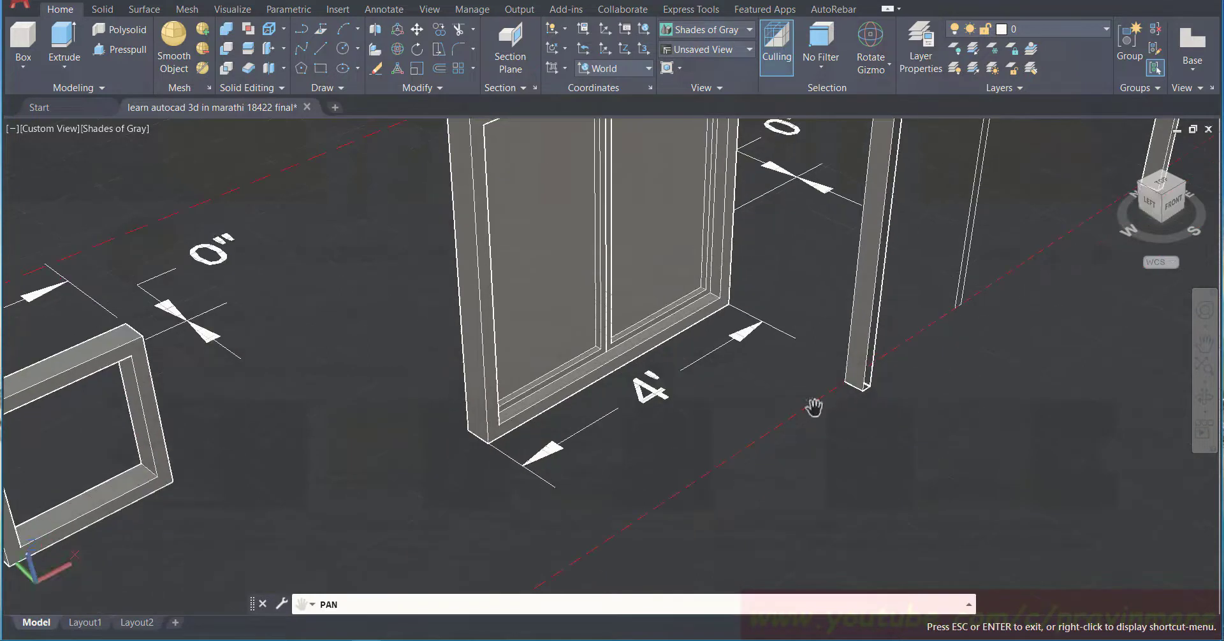
{"action": "key", "text": "Escape"}
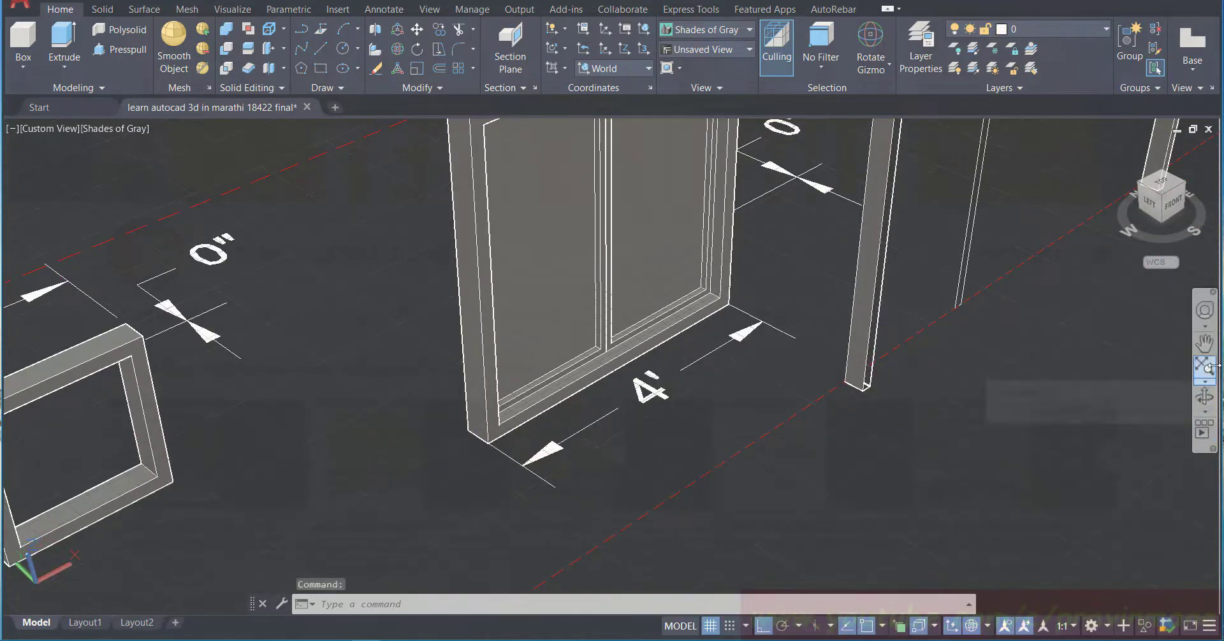
{"action": "left_click", "coordinate": [1205, 345]}
{"action": "left_click_drag", "start_coordinate": [827, 364], "coordinate": [807, 401]}
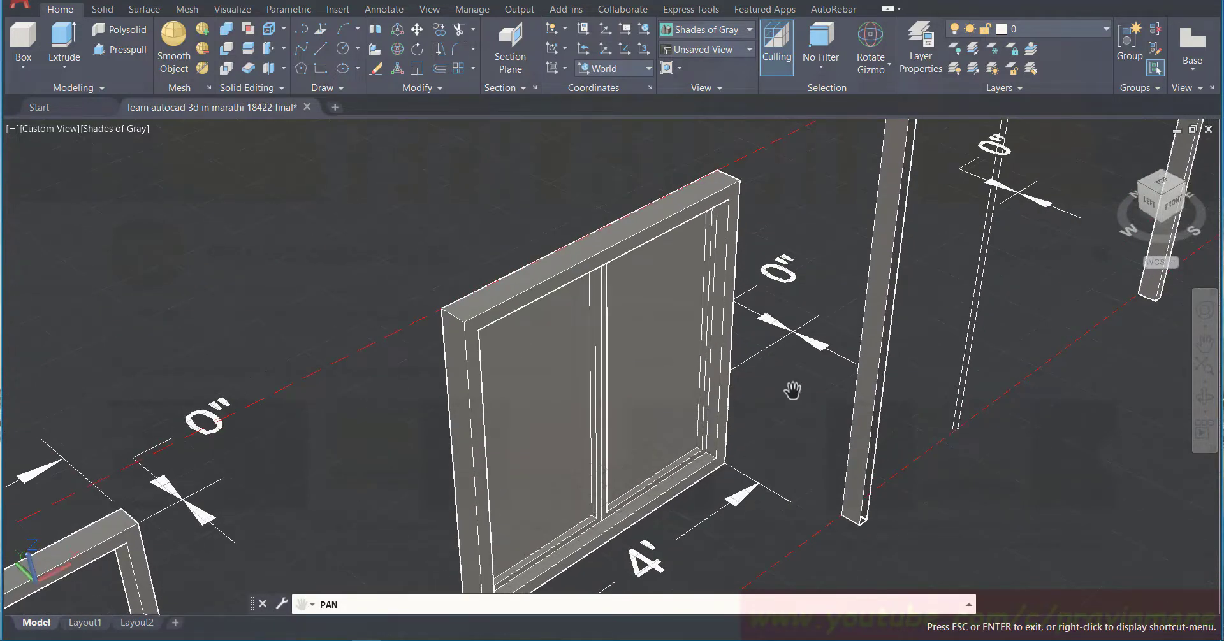
{"action": "key", "text": "Escape"}
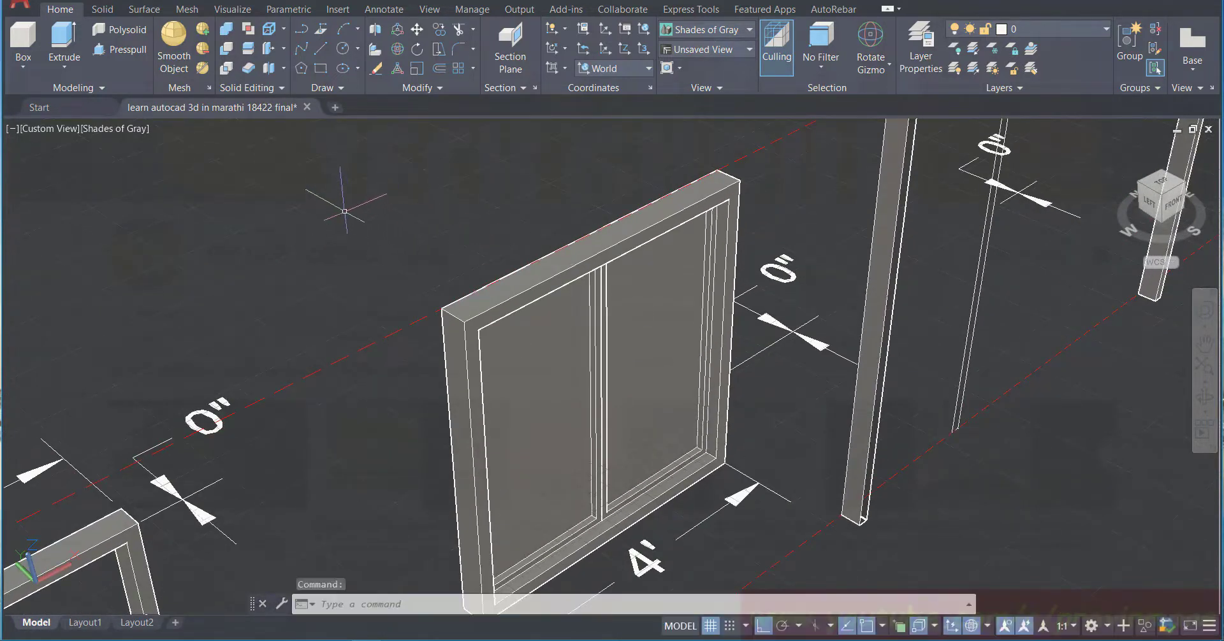
{"action": "left_click", "coordinate": [646, 240]}
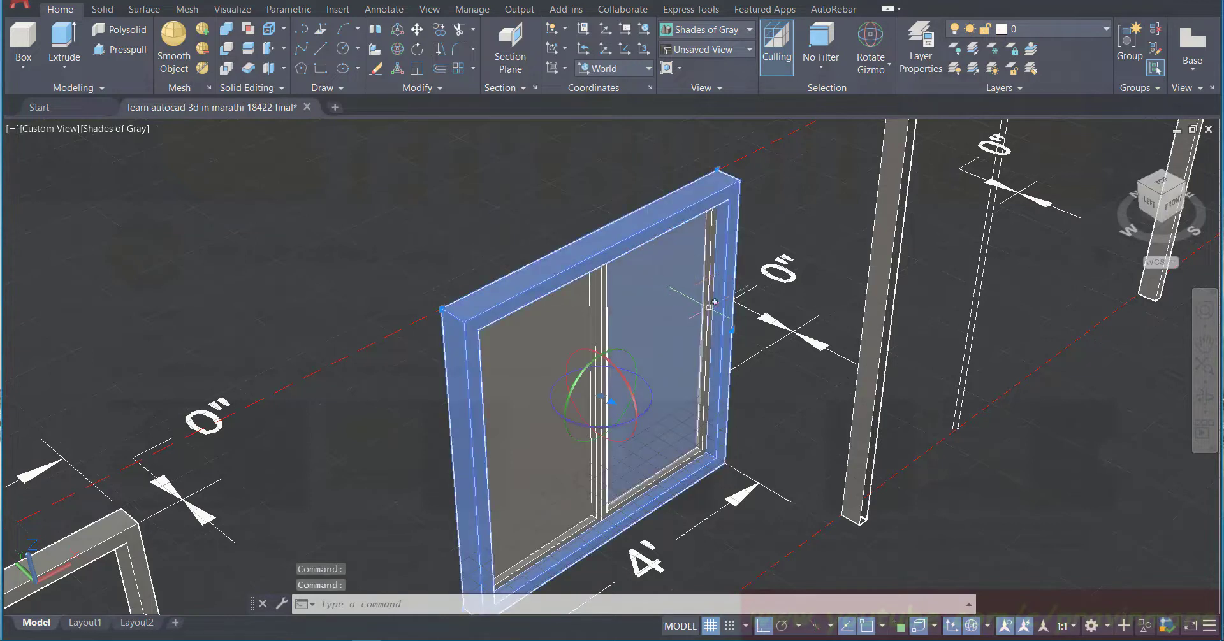
{"action": "left_click", "coordinate": [990, 628]}
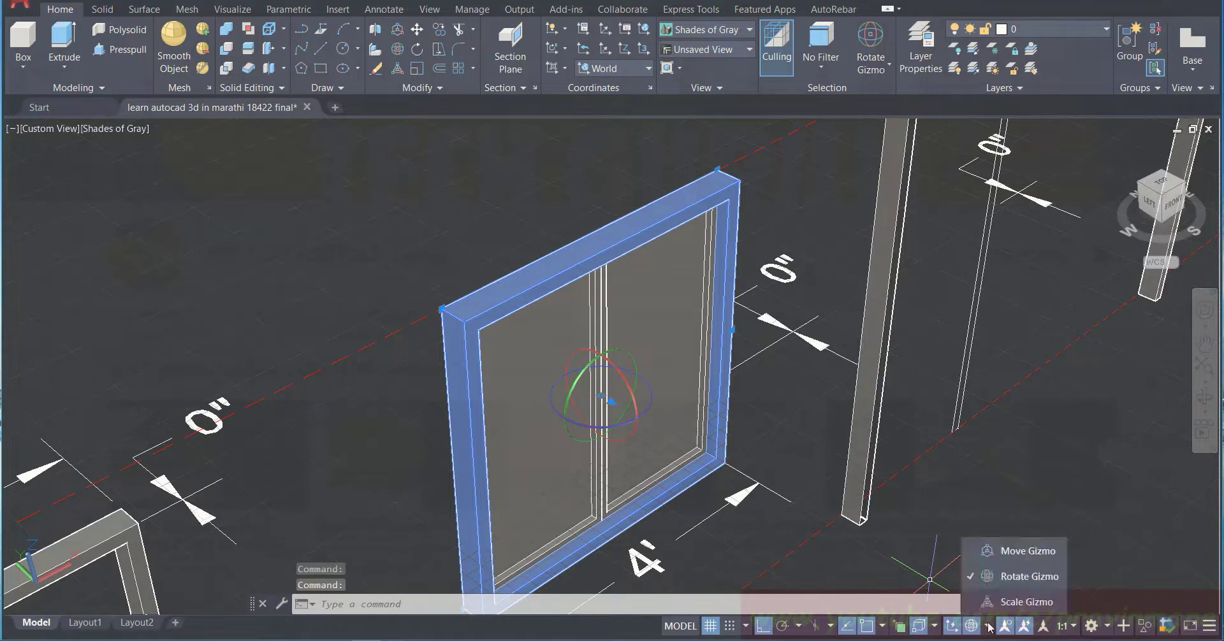
{"action": "left_click", "coordinate": [1027, 552]}
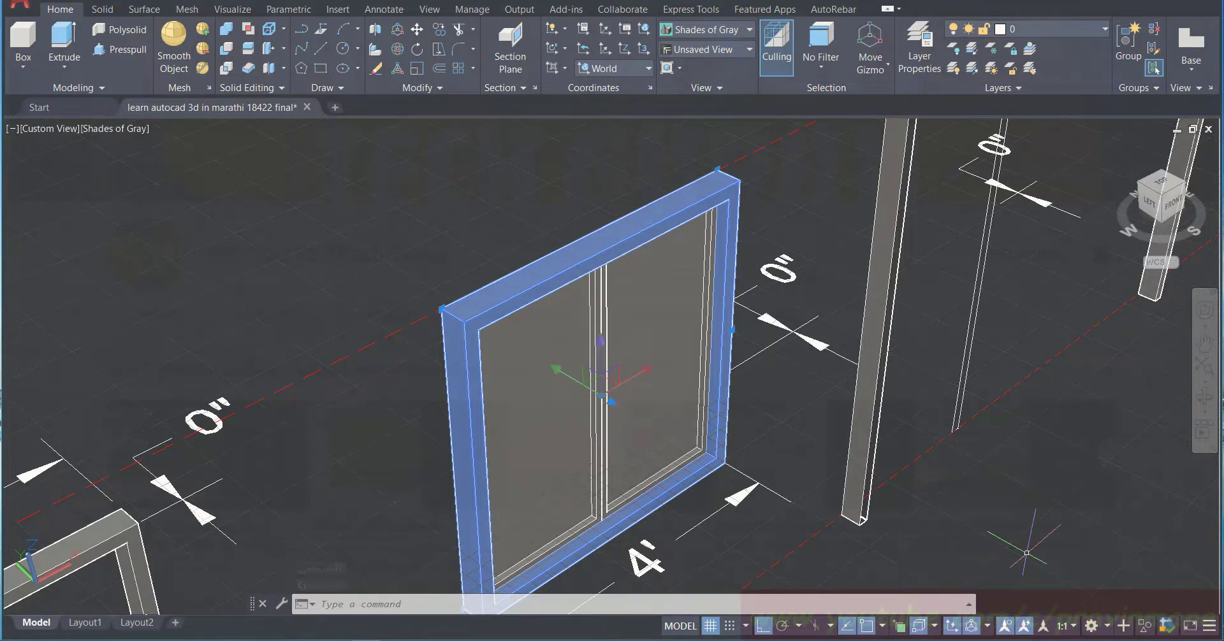
{"action": "left_click", "coordinate": [608, 300]}
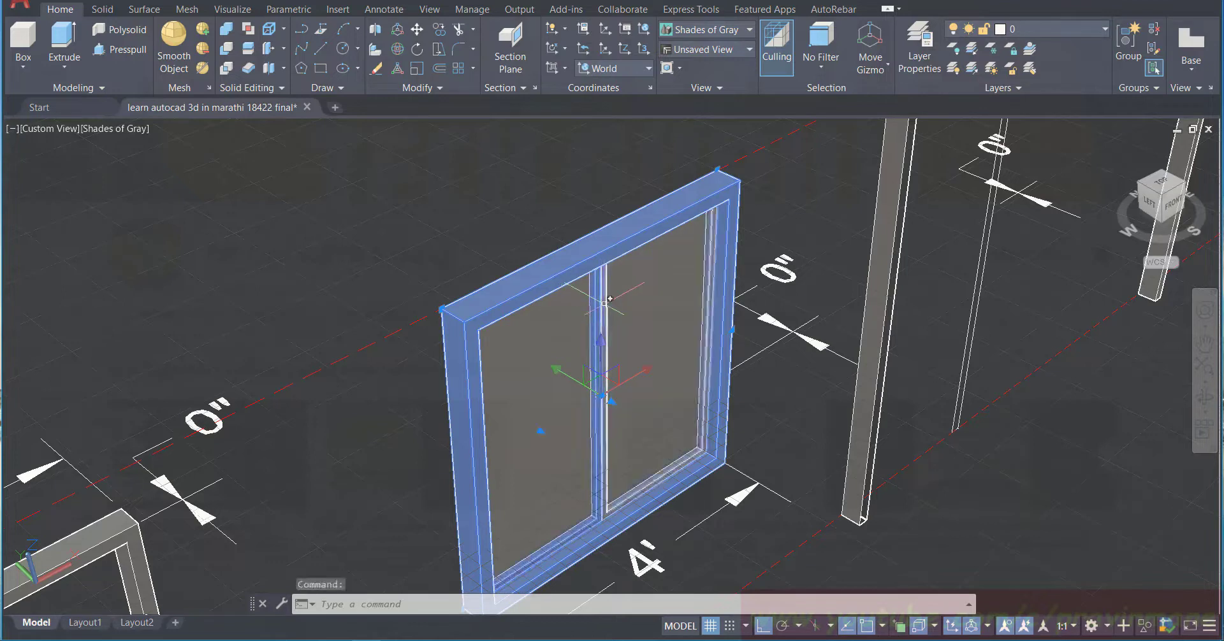
{"action": "left_click", "coordinate": [606, 302]}
{"action": "left_click", "coordinate": [562, 317]}
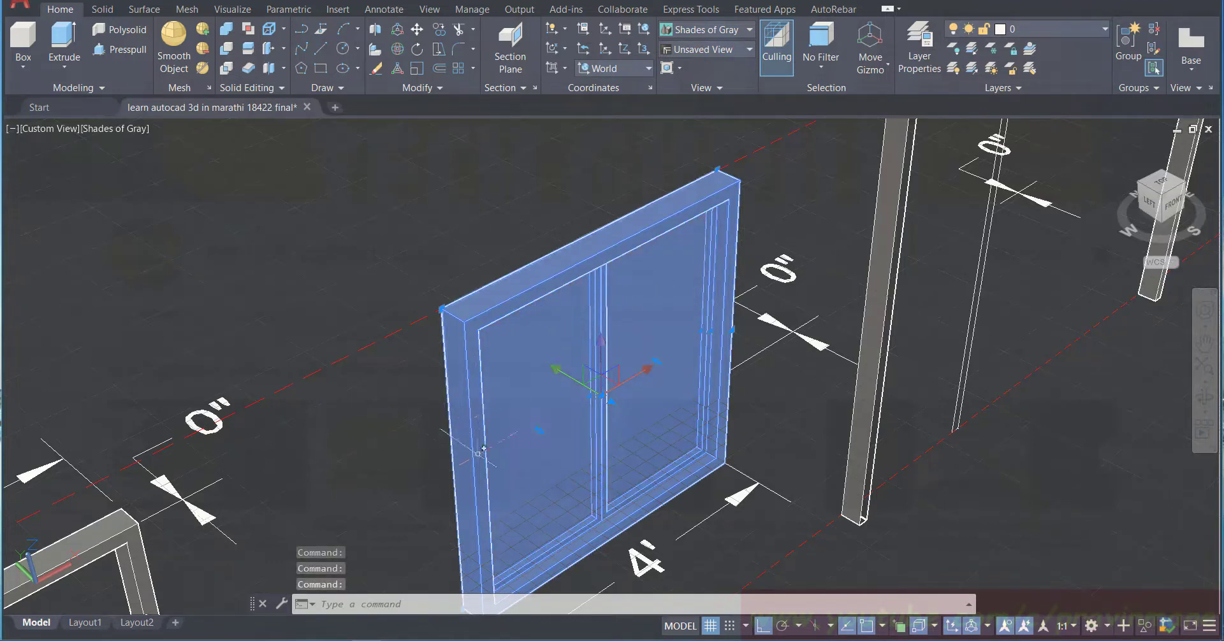
Step: Select the whole 4' window with its side dimension and start a Copy from the midpoint of the frame's short bottom edge
{"action": "left_click", "coordinate": [1204, 344]}
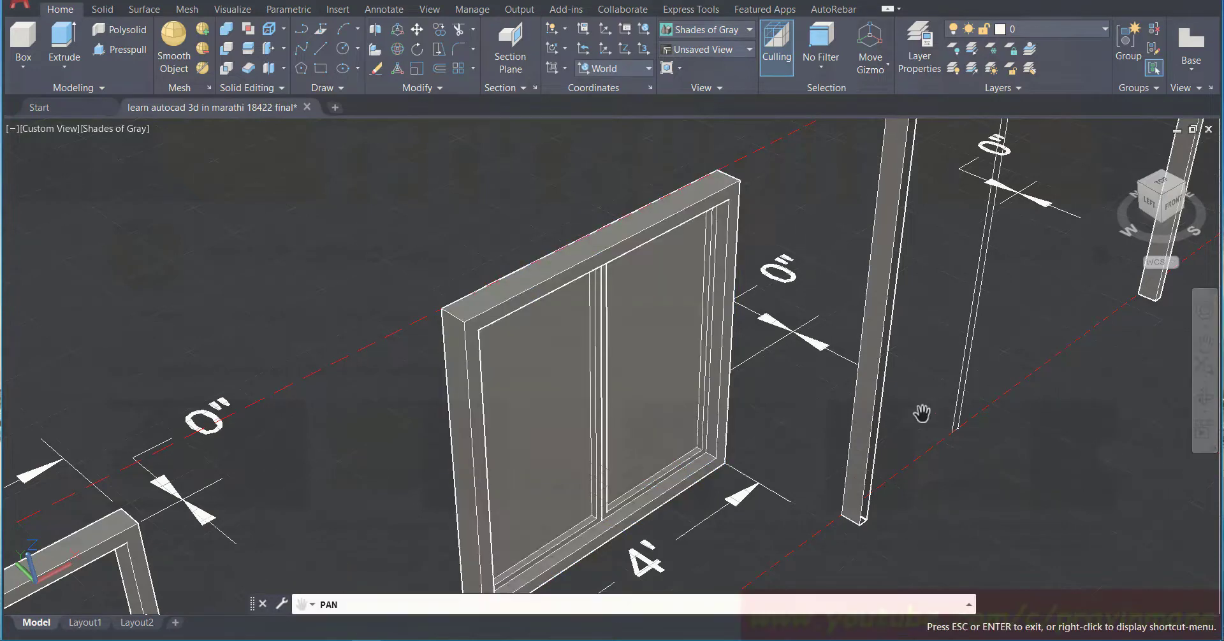
{"action": "mouse_move", "coordinate": [921, 415]}
{"action": "left_mouse_down"}
{"action": "mouse_move", "coordinate": [950, 363]}
{"action": "mouse_move", "coordinate": [923, 402]}
{"action": "left_mouse_up"}
{"action": "scroll", "coordinate": [923, 402], "scroll_direction": "down", "scroll_amount": 3}
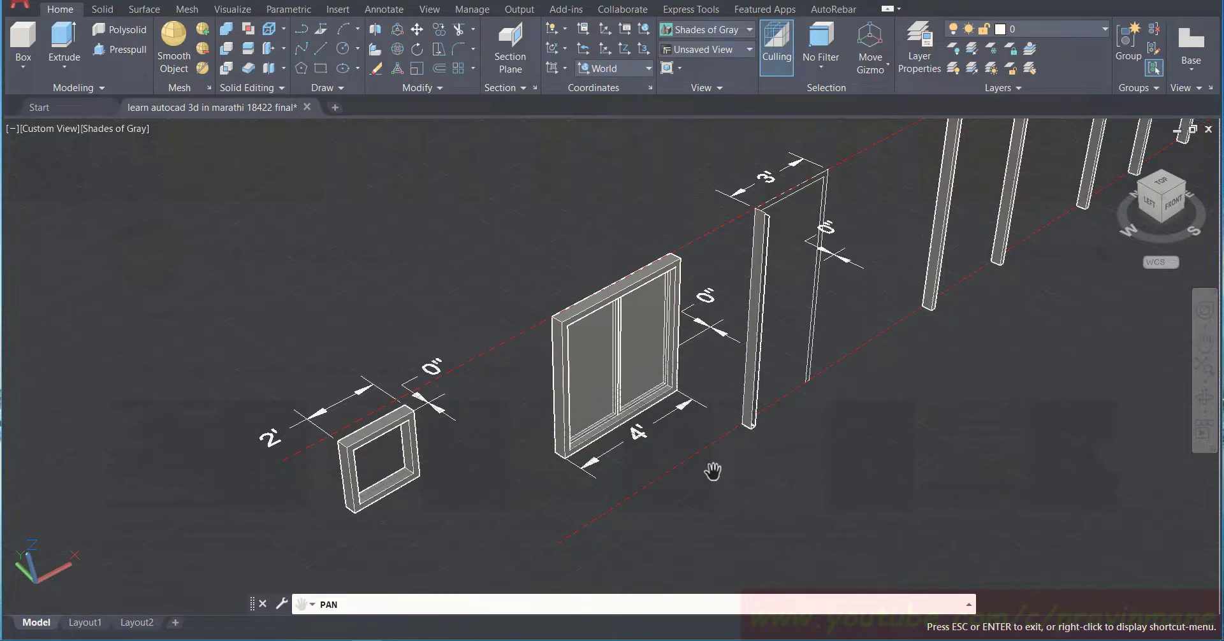
{"action": "scroll", "coordinate": [712, 472], "scroll_direction": "up", "scroll_amount": 7}
{"action": "scroll", "coordinate": [713, 472], "scroll_direction": "down", "scroll_amount": 6}
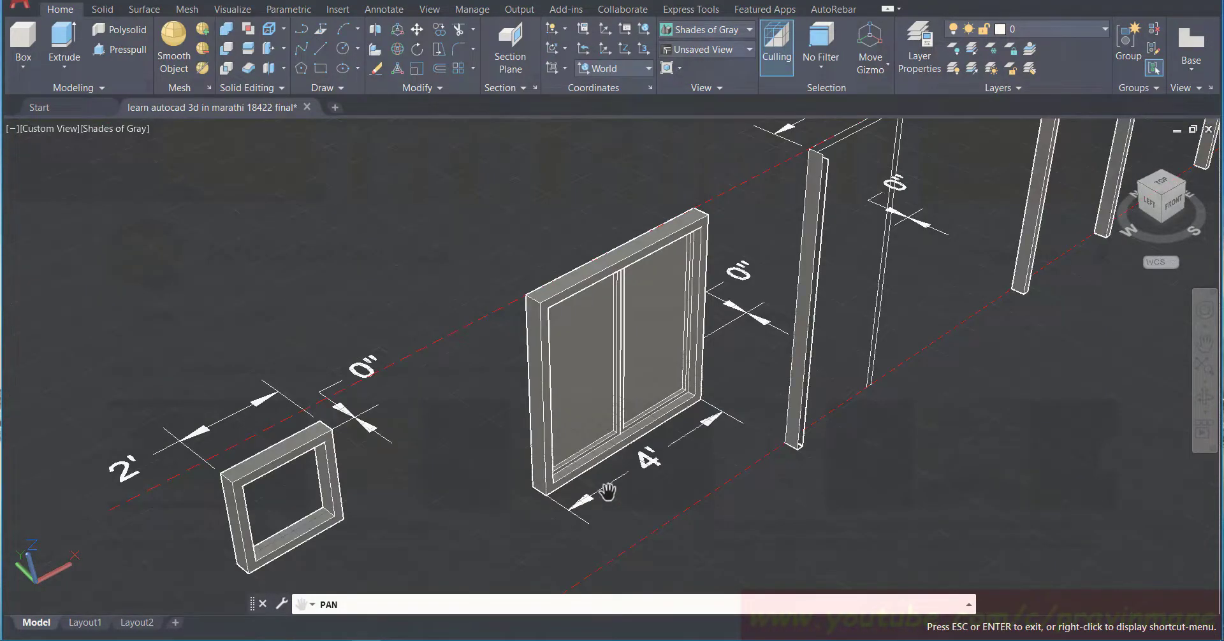
{"action": "key", "text": "Escape"}
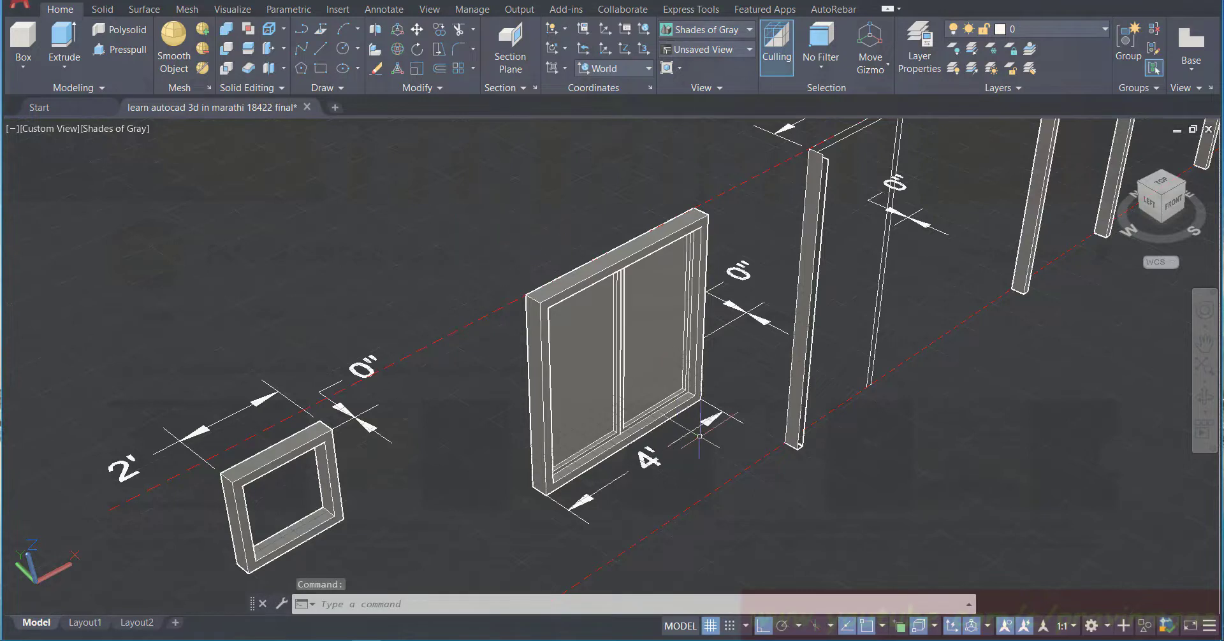
{"action": "left_click", "coordinate": [749, 378]}
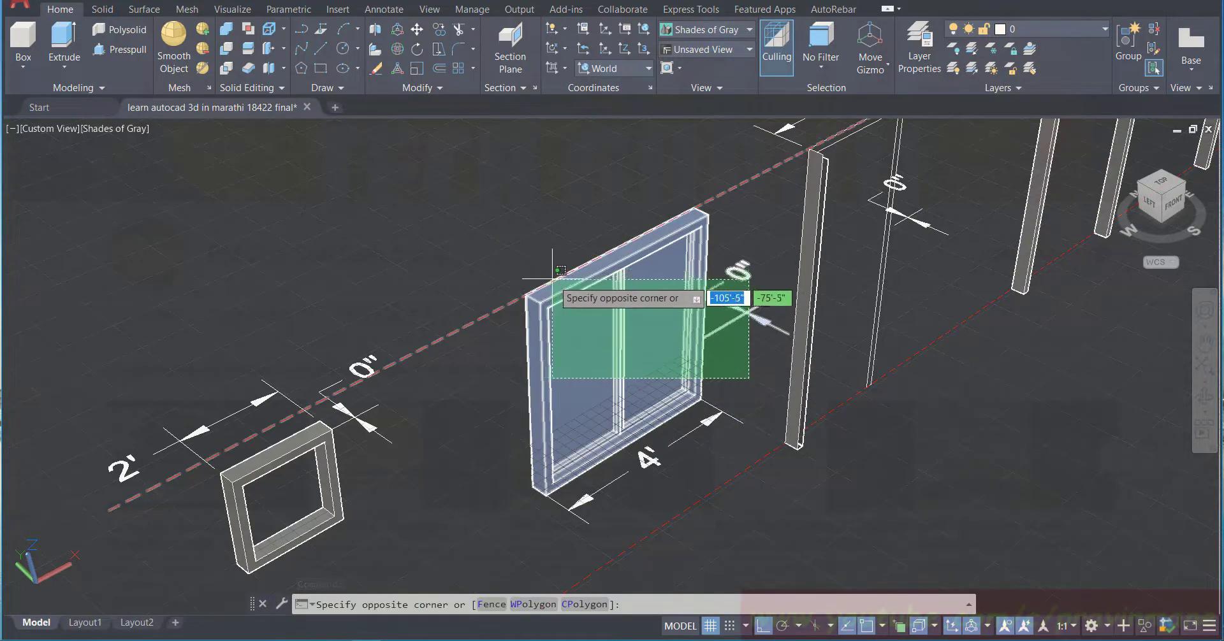
{"action": "left_click", "coordinate": [531, 300]}
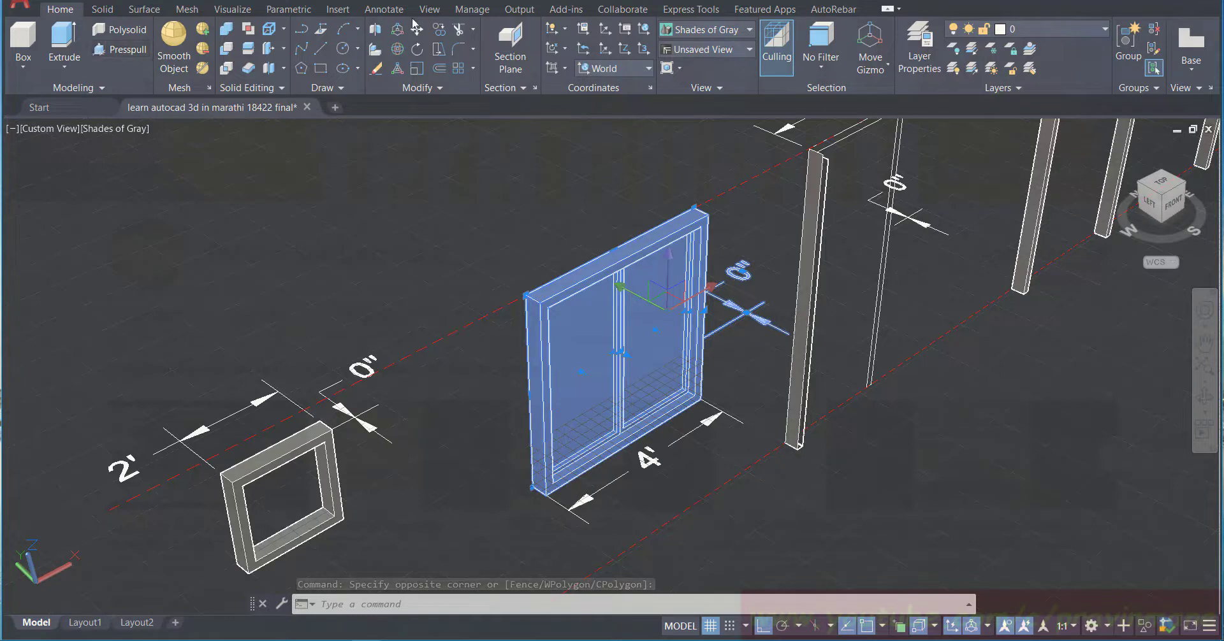
{"action": "left_click", "coordinate": [439, 30]}
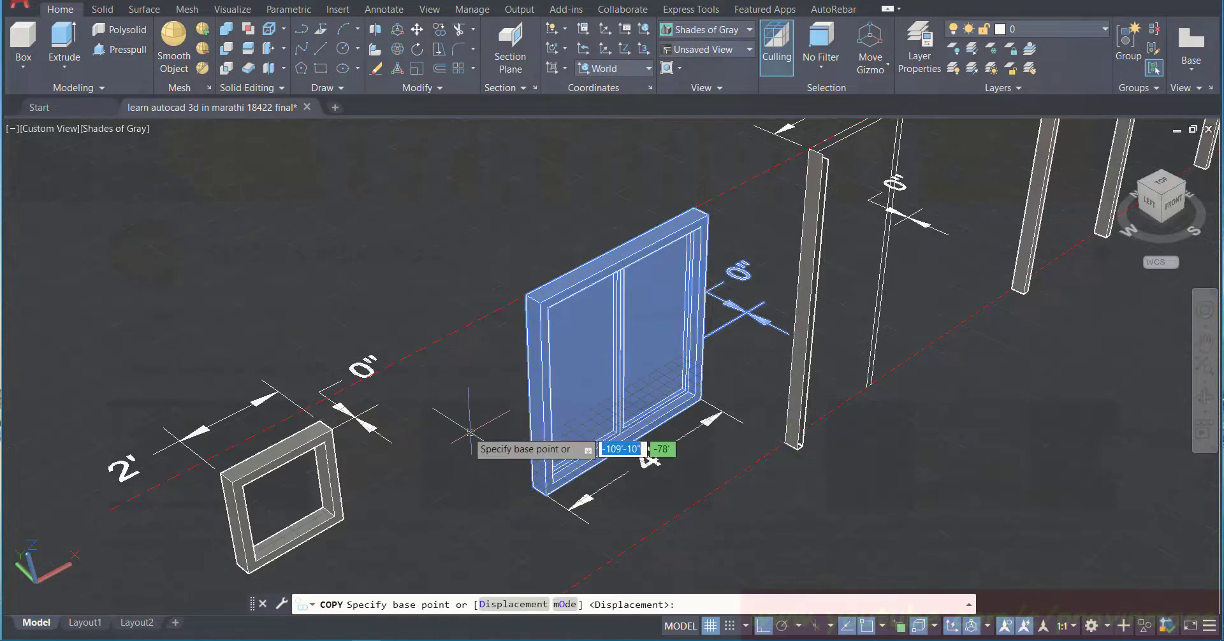
{"action": "left_click", "coordinate": [539, 492]}
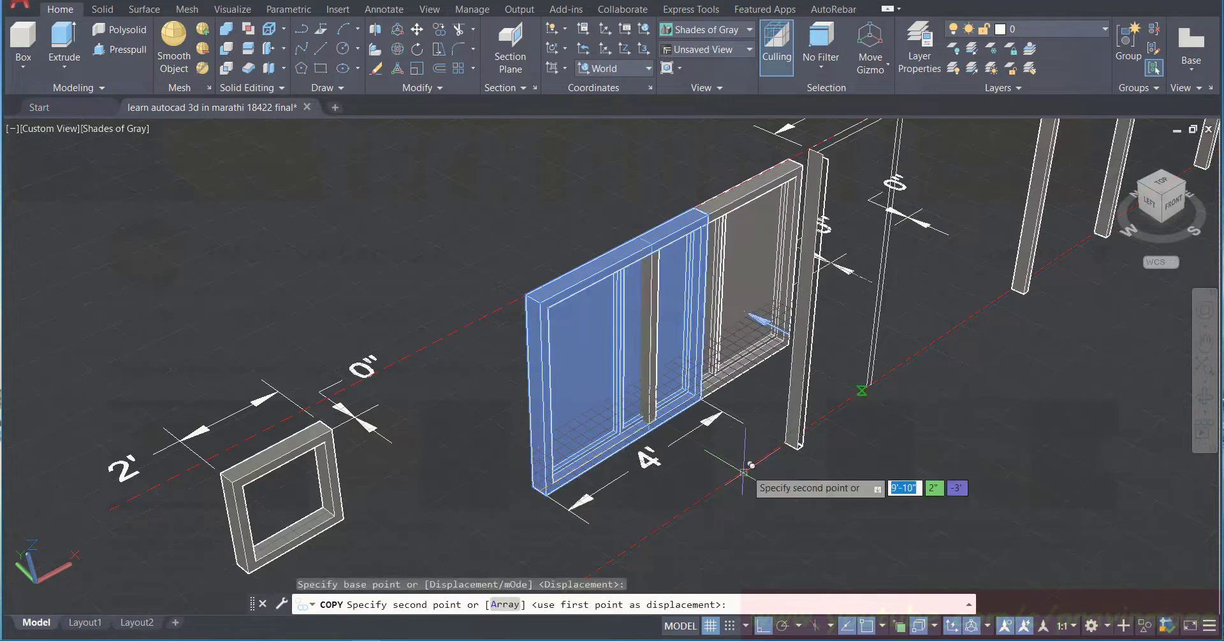
Step: Place the 4' window copy at the sill edge midpoint of the farthest of the three openings in the house's side wall
{"action": "left_click", "coordinate": [1203, 339]}
{"action": "left_click_drag", "start_coordinate": [1000, 306], "coordinate": [666, 392]}
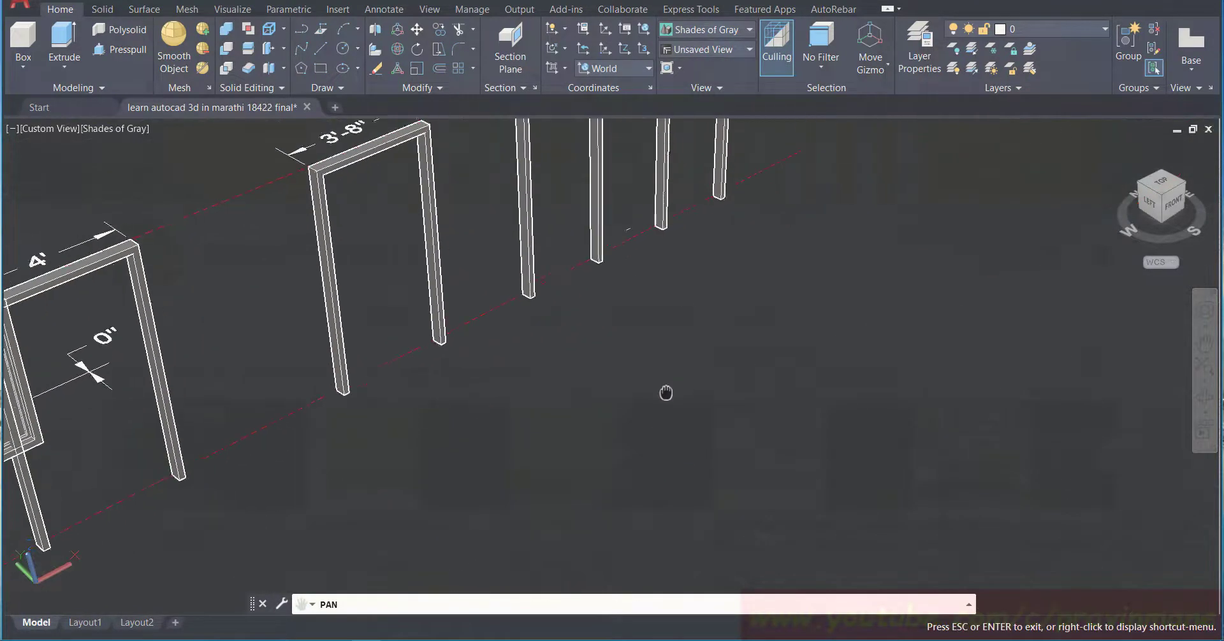
{"action": "scroll", "coordinate": [666, 393], "scroll_direction": "down", "scroll_amount": 3}
{"action": "scroll", "coordinate": [663, 393], "scroll_direction": "up", "scroll_amount": 1}
{"action": "scroll", "coordinate": [663, 392], "scroll_direction": "down", "scroll_amount": 1}
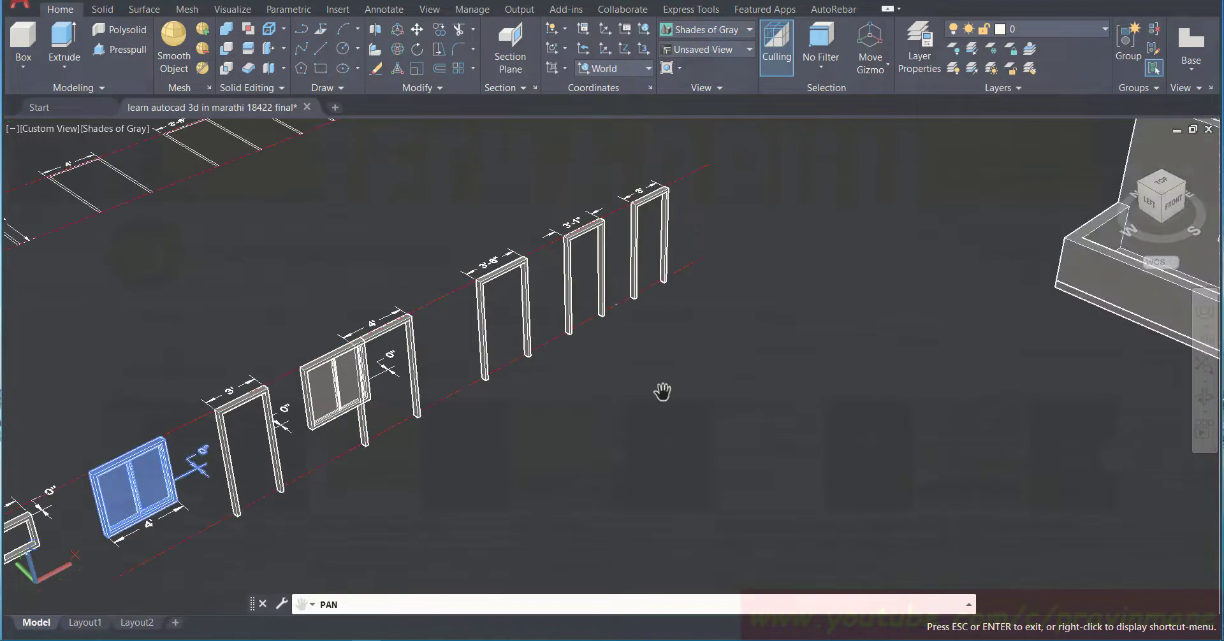
{"action": "scroll", "coordinate": [701, 394], "scroll_direction": "up", "scroll_amount": 4}
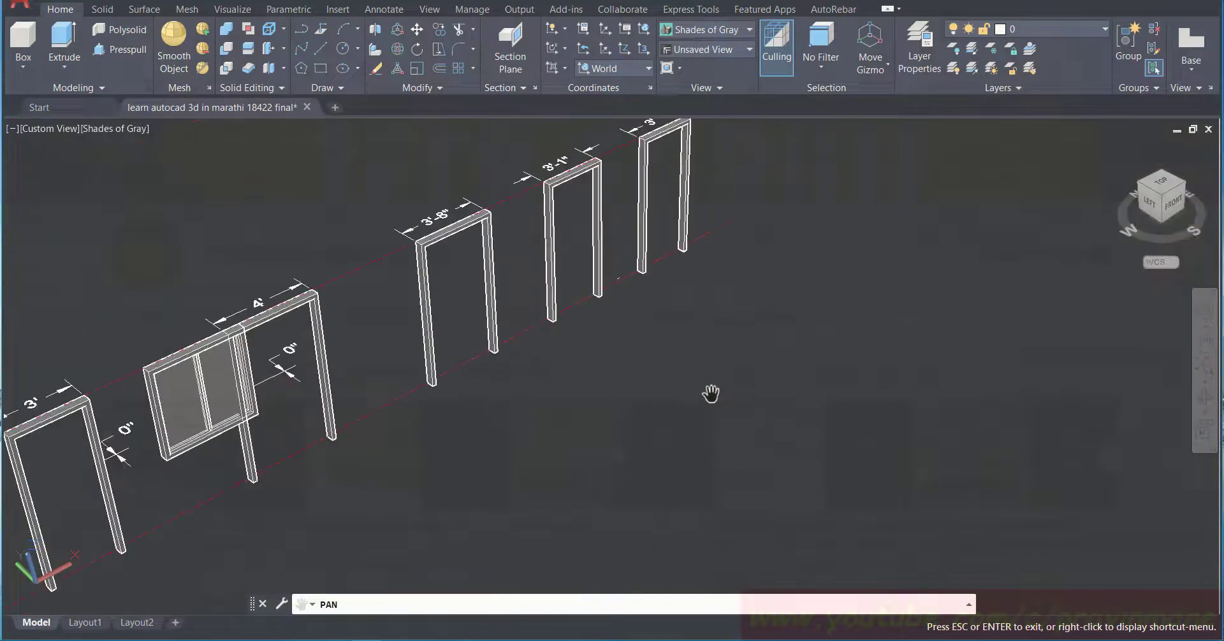
{"action": "left_click_drag", "start_coordinate": [918, 341], "coordinate": [461, 348]}
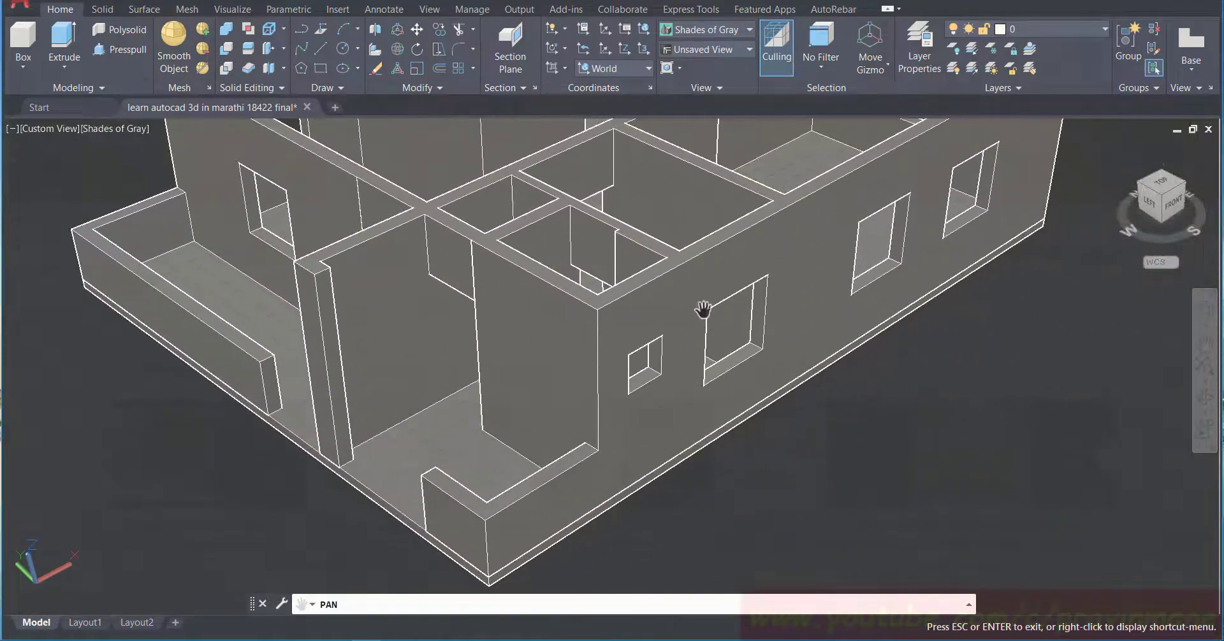
{"action": "scroll", "coordinate": [702, 311], "scroll_direction": "up", "scroll_amount": 4}
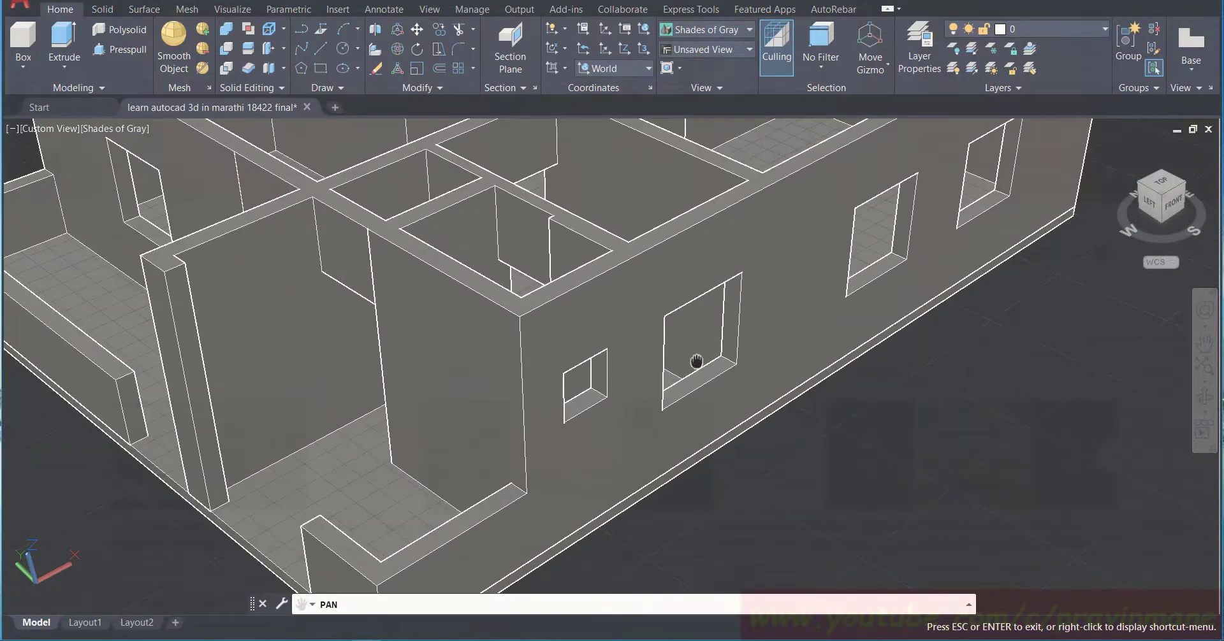
{"action": "scroll", "coordinate": [701, 357], "scroll_direction": "down", "scroll_amount": 3}
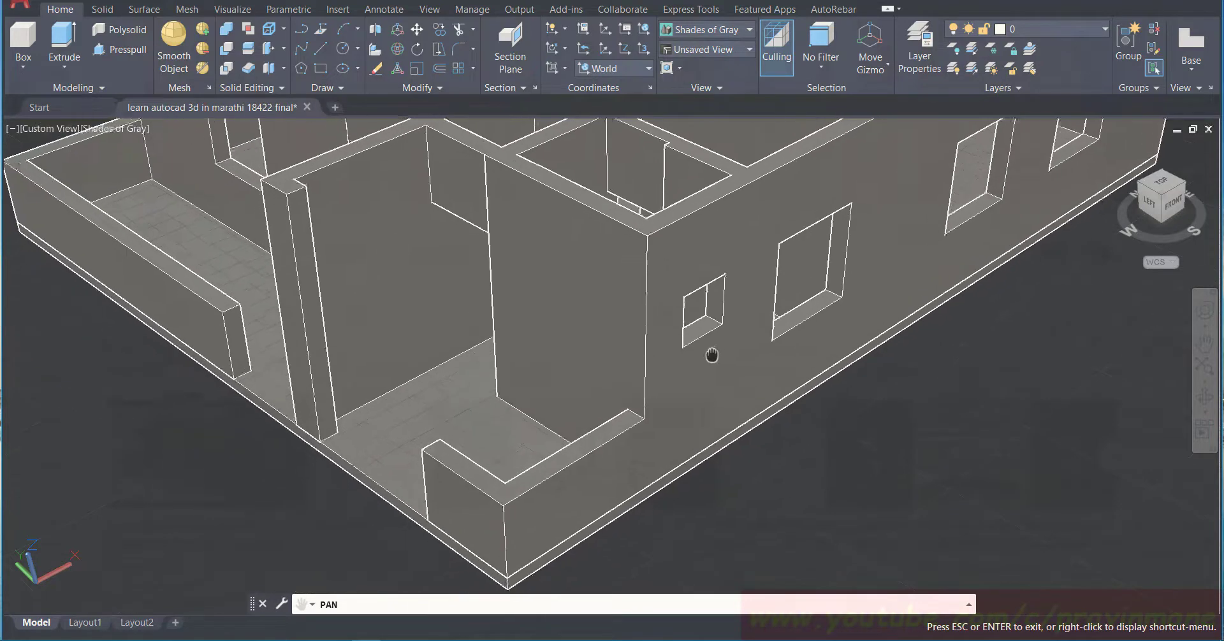
{"action": "scroll", "coordinate": [714, 353], "scroll_direction": "up", "scroll_amount": 3}
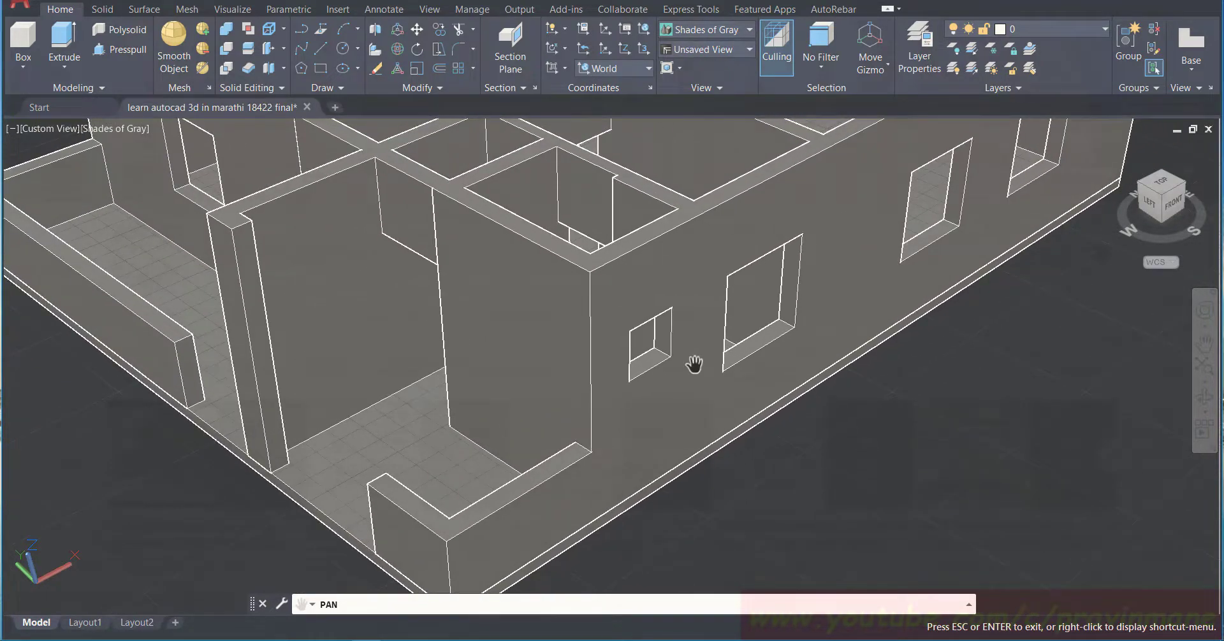
{"action": "key", "text": "Escape"}
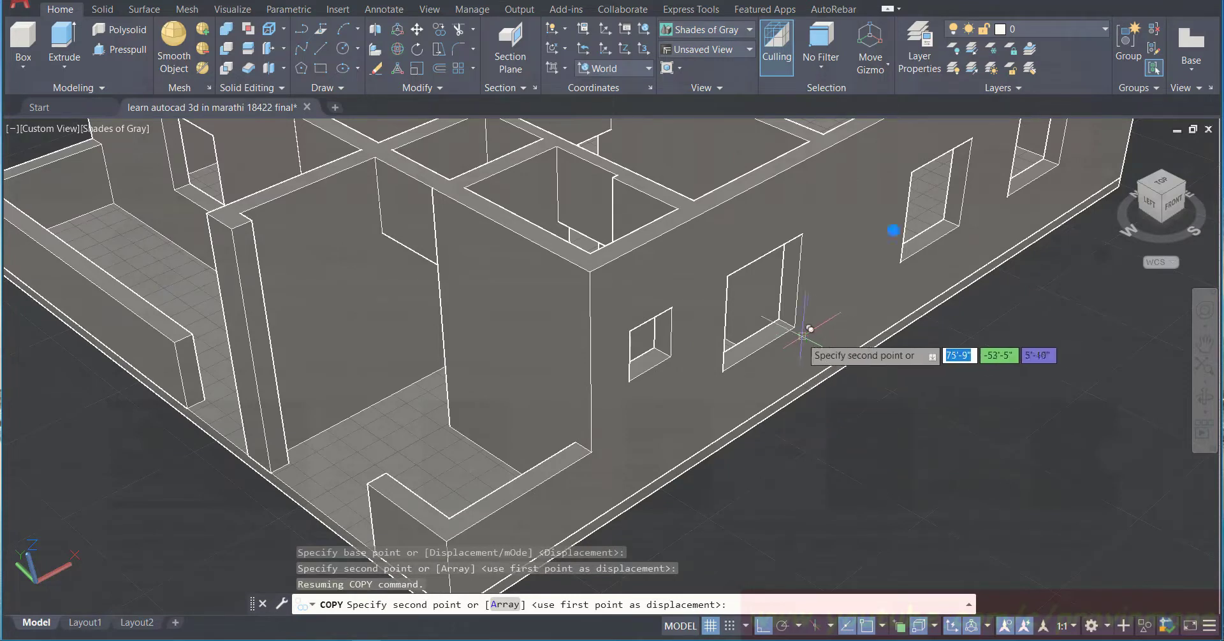
{"action": "left_click", "coordinate": [1201, 398]}
{"action": "left_click_drag", "start_coordinate": [985, 397], "coordinate": [778, 396]}
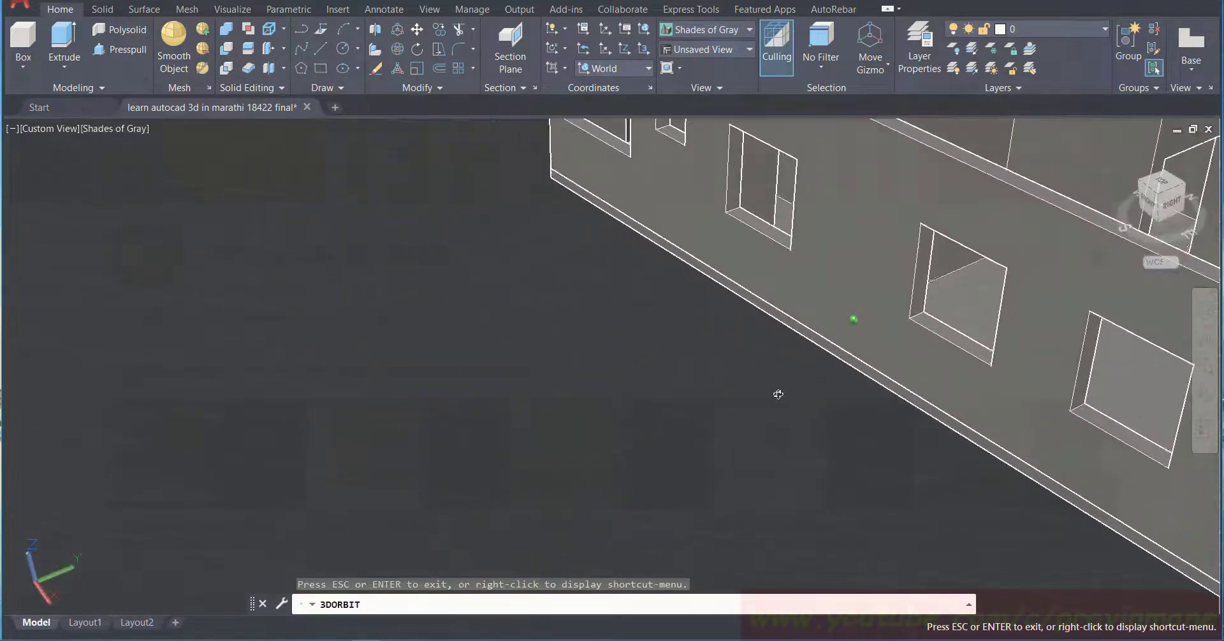
{"action": "scroll", "coordinate": [768, 242], "scroll_direction": "up", "scroll_amount": 3}
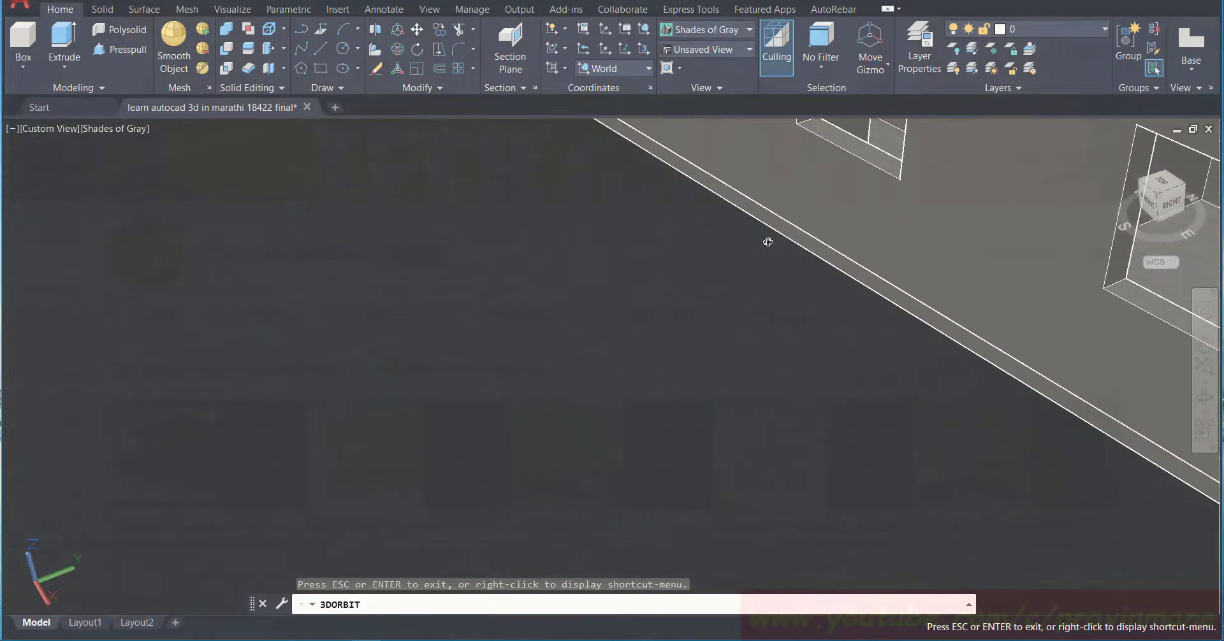
{"action": "left_click", "coordinate": [1204, 345]}
{"action": "left_click_drag", "start_coordinate": [902, 315], "coordinate": [738, 342]}
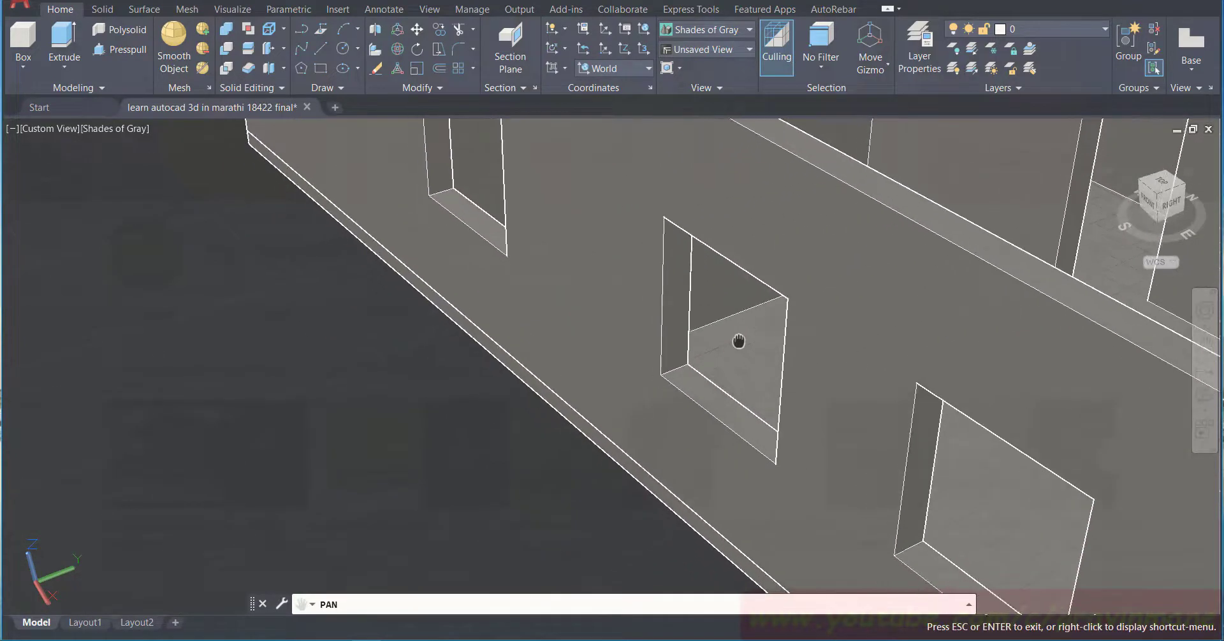
{"action": "key", "text": "Escape"}
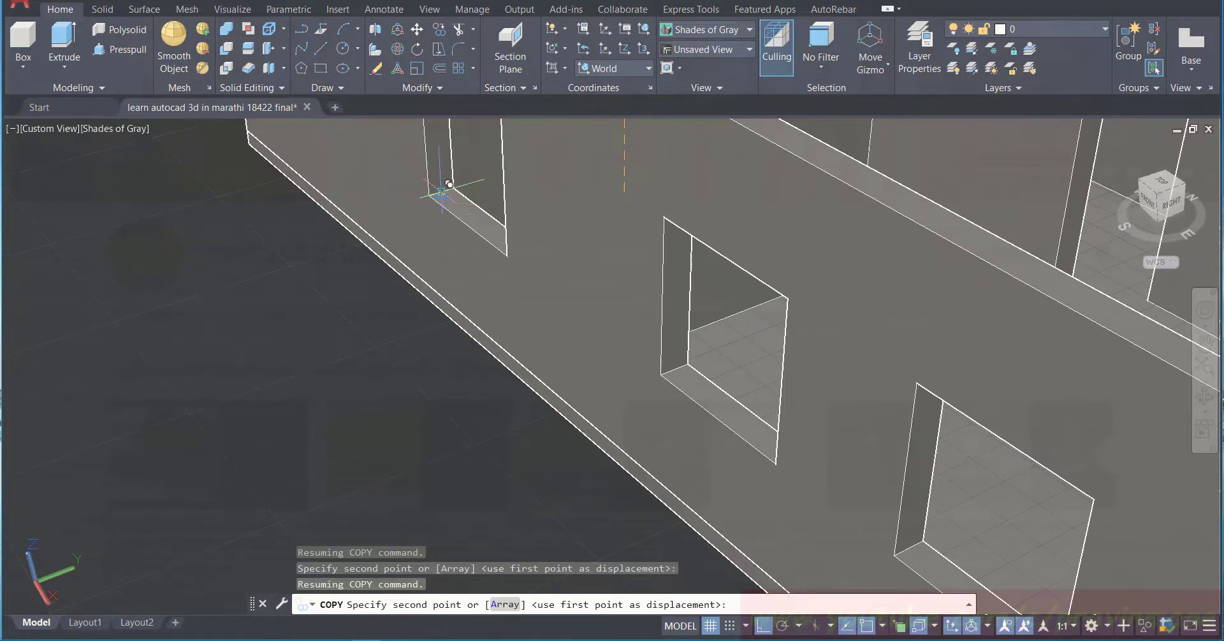
{"action": "left_click", "coordinate": [441, 191]}
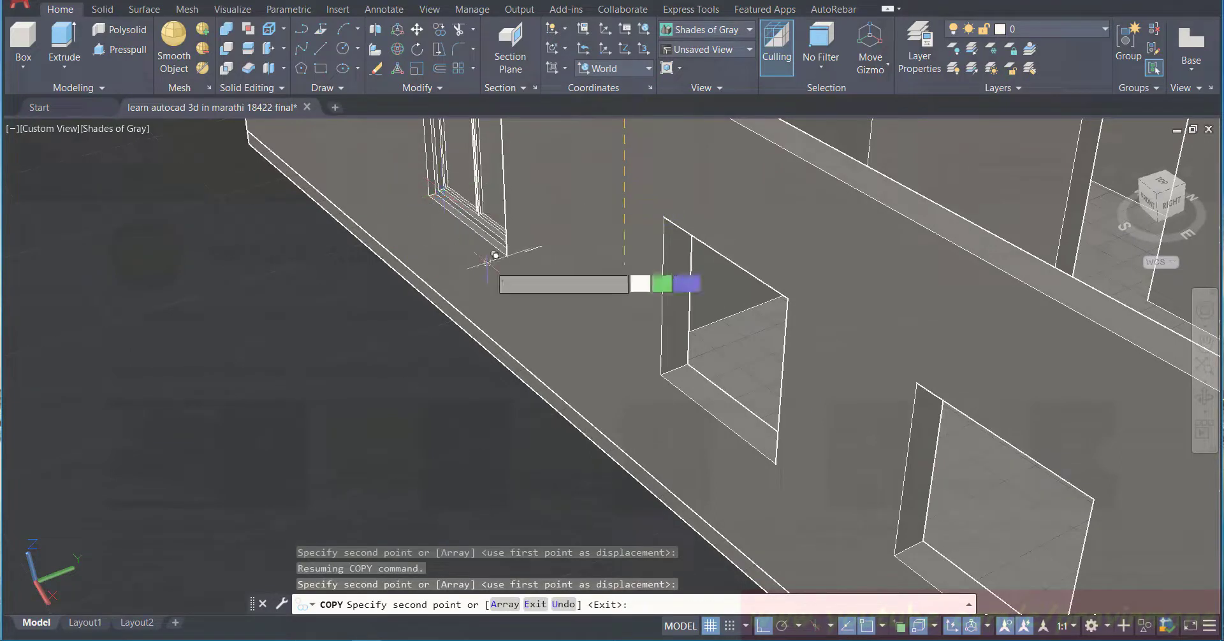
Step: Place 4' window copies at the sill edge midpoints of the middle and nearest openings in the house's side wall
{"action": "left_click", "coordinate": [681, 362]}
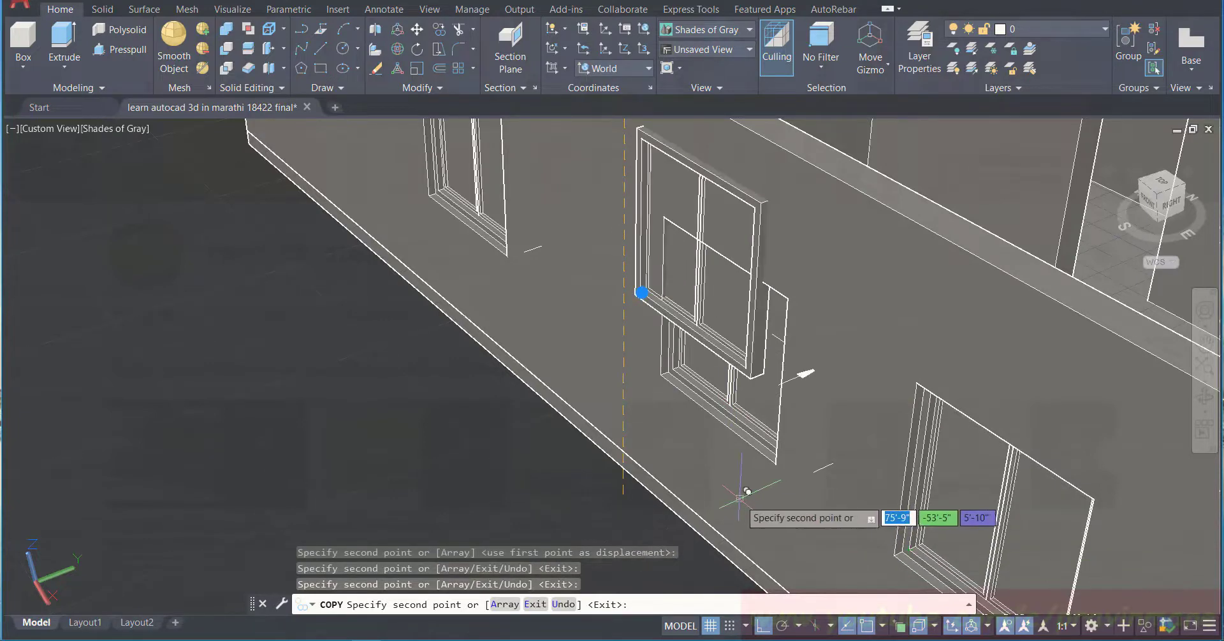
{"action": "scroll", "coordinate": [733, 496], "scroll_direction": "up", "scroll_amount": 3}
{"action": "scroll", "coordinate": [739, 494], "scroll_direction": "down", "scroll_amount": 6}
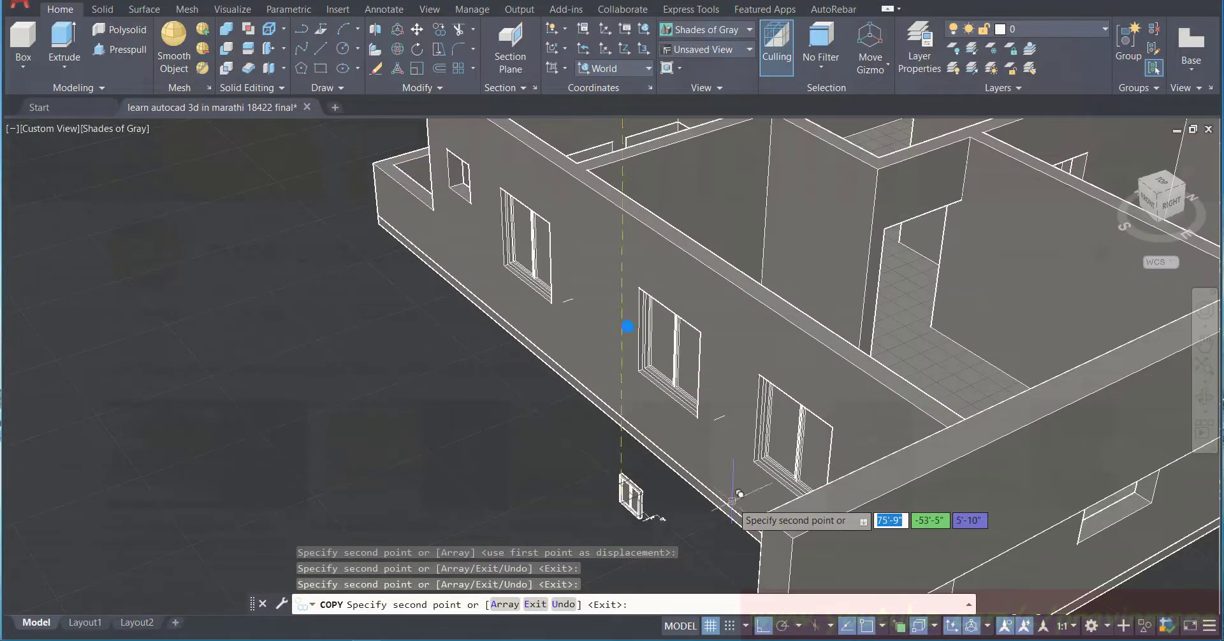
Step: Place 4' window copies at the sill edge midpoints of both openings in the side wall of the neighbouring house block
{"action": "scroll", "coordinate": [731, 504], "scroll_direction": "down", "scroll_amount": 5}
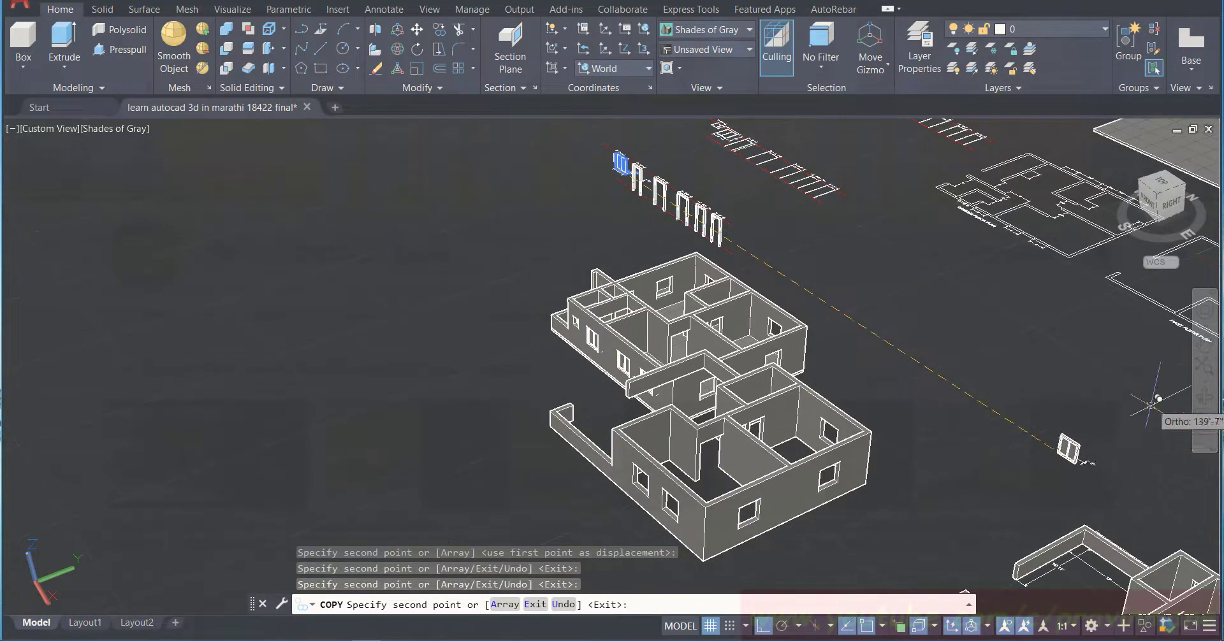
{"action": "left_click", "coordinate": [1204, 346]}
{"action": "left_click_drag", "start_coordinate": [925, 415], "coordinate": [816, 274]}
{"action": "left_click_drag", "start_coordinate": [788, 343], "coordinate": [816, 338]}
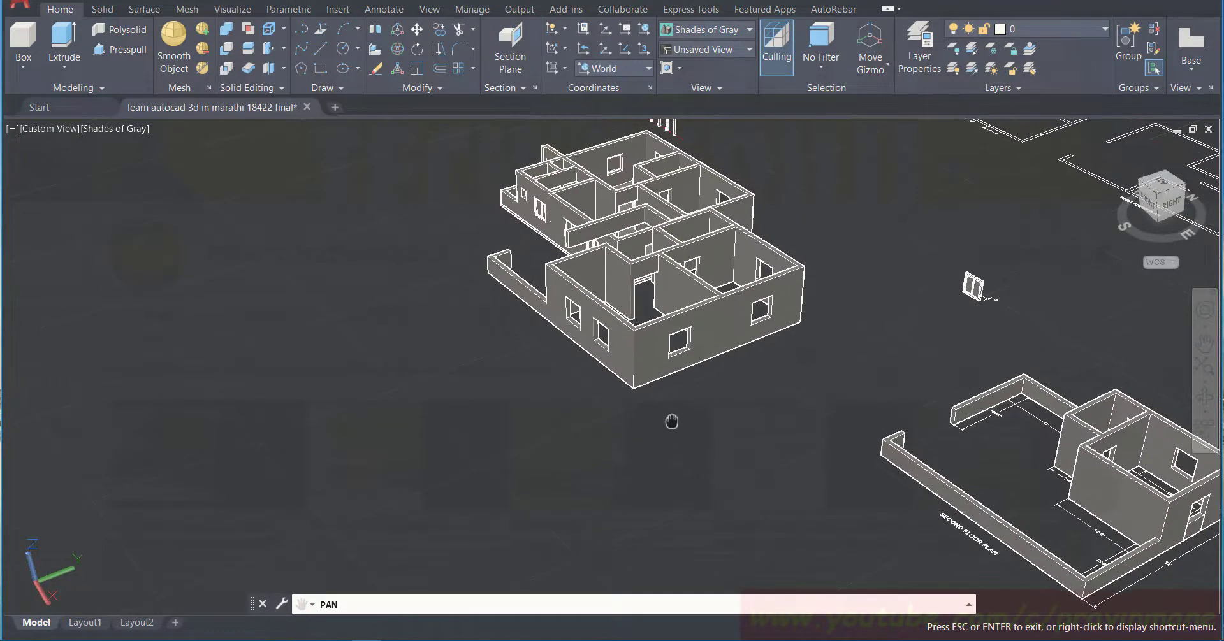
{"action": "scroll", "coordinate": [593, 320], "scroll_direction": "up", "scroll_amount": 10}
{"action": "scroll", "coordinate": [585, 314], "scroll_direction": "down", "scroll_amount": 8}
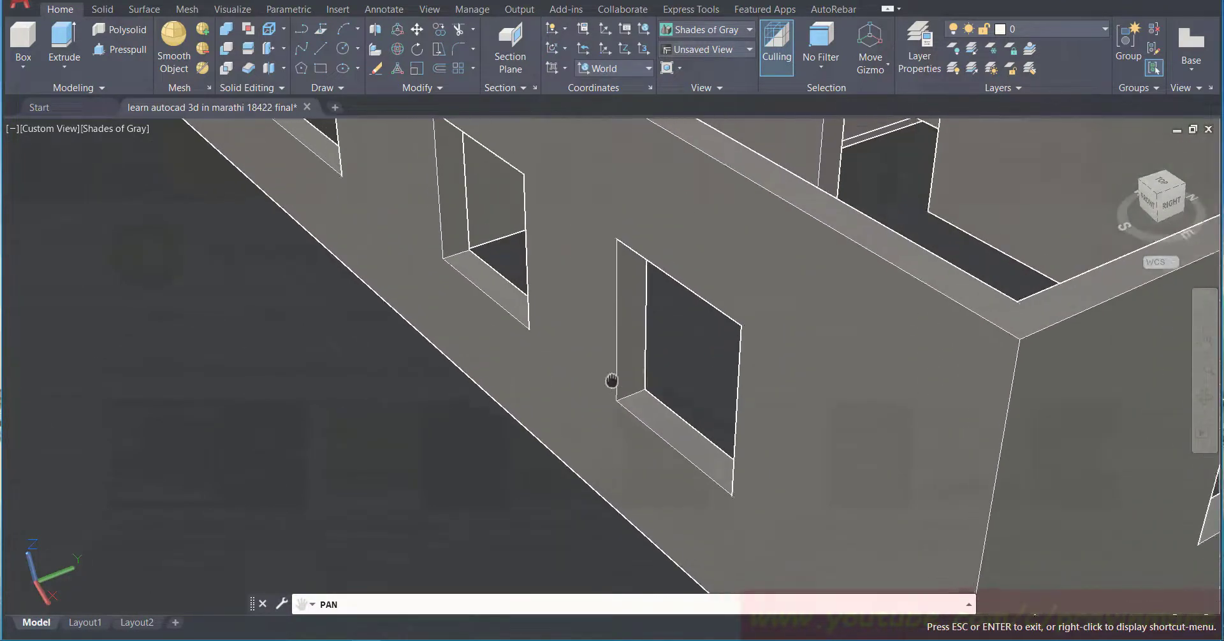
{"action": "scroll", "coordinate": [526, 313], "scroll_direction": "up", "scroll_amount": 8}
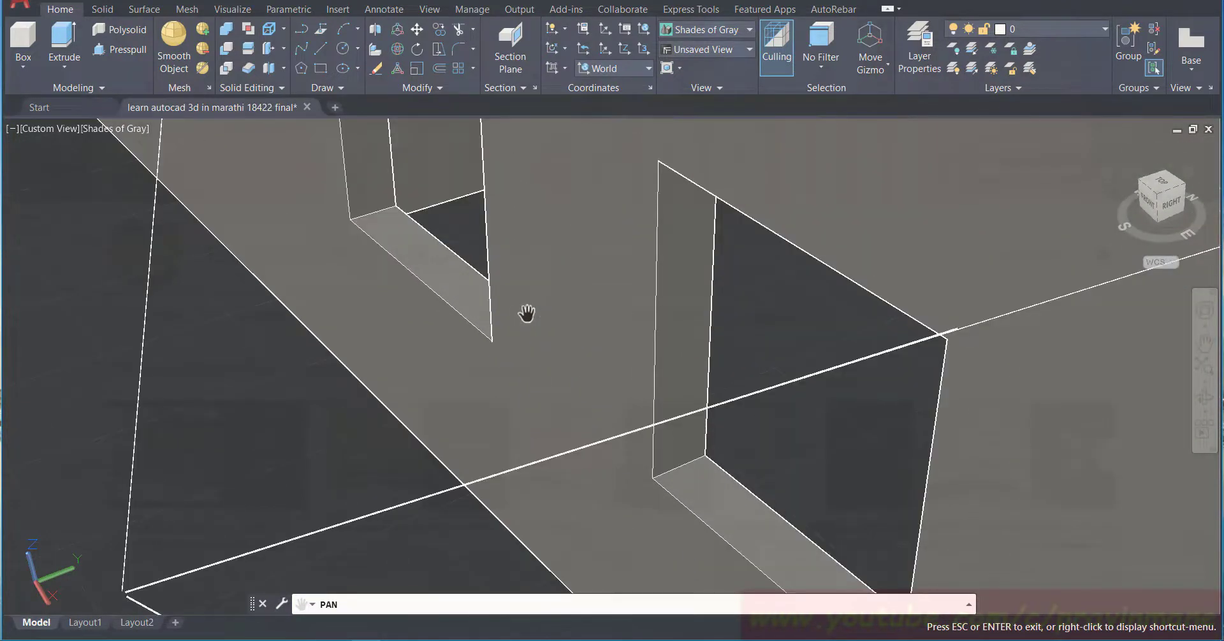
{"action": "scroll", "coordinate": [526, 313], "scroll_direction": "down", "scroll_amount": 2}
{"action": "key", "text": "Escape"}
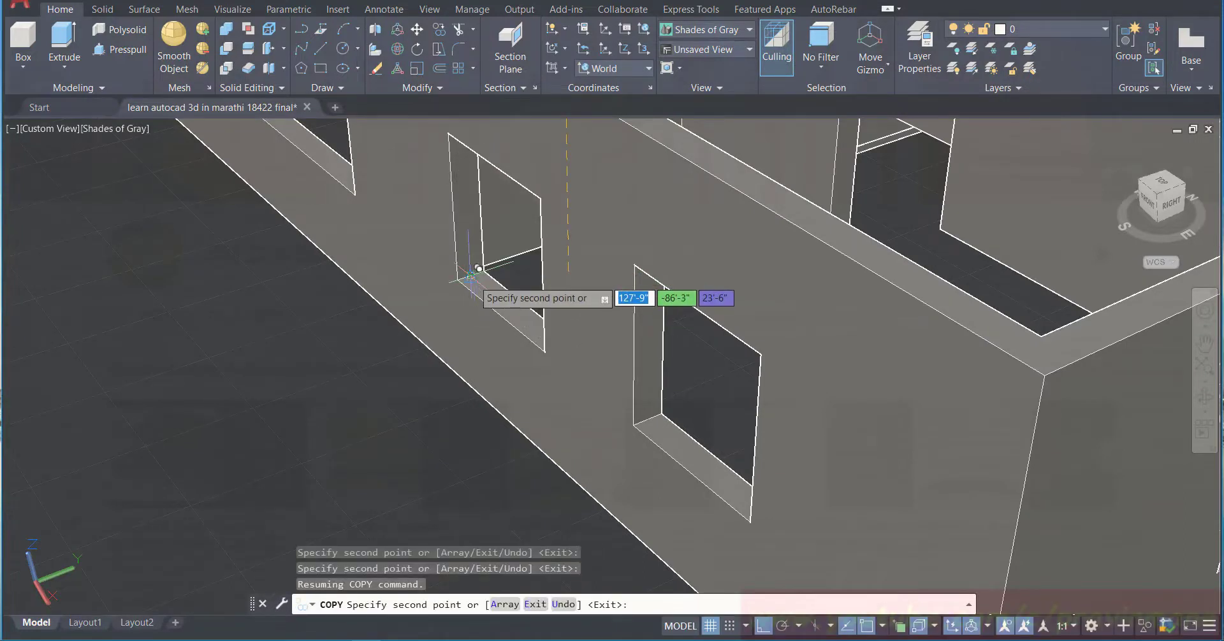
{"action": "left_click", "coordinate": [470, 274]}
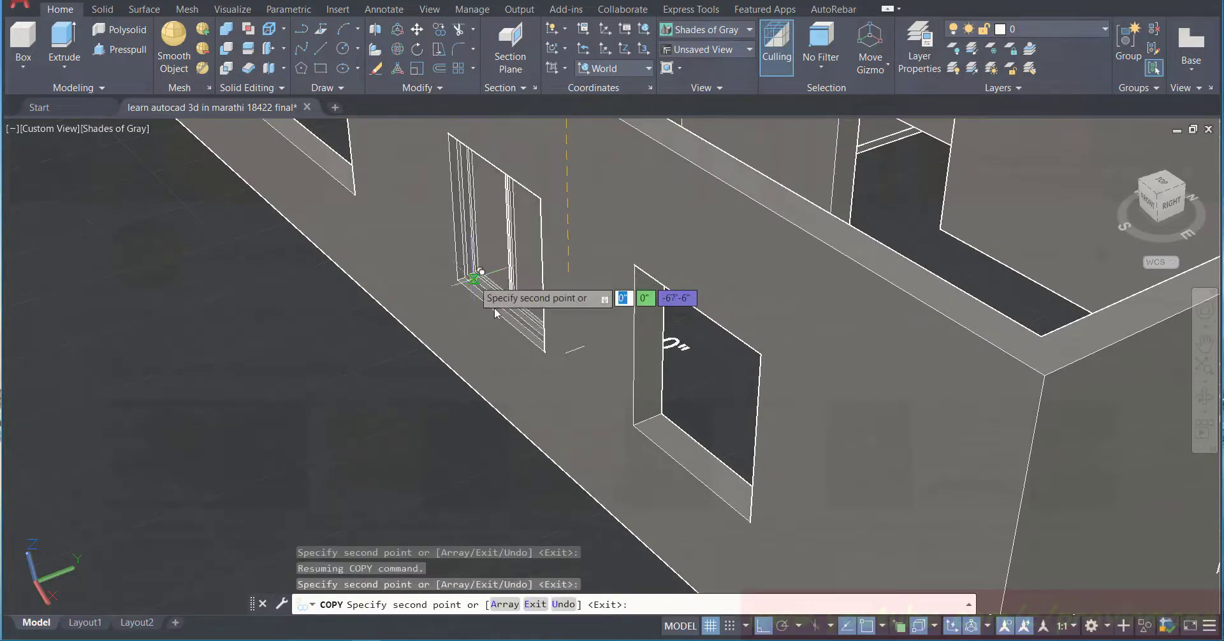
{"action": "left_click", "coordinate": [647, 420]}
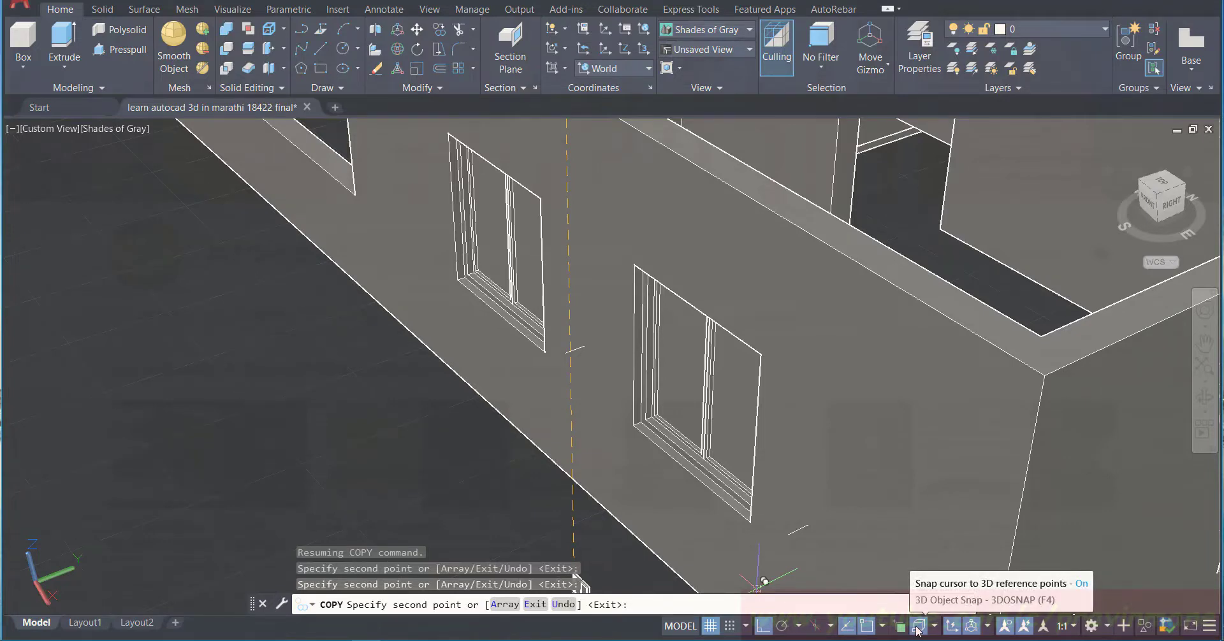
Step: End the Copy command and save the drawing
{"action": "scroll", "coordinate": [561, 465], "scroll_direction": "down", "scroll_amount": 5}
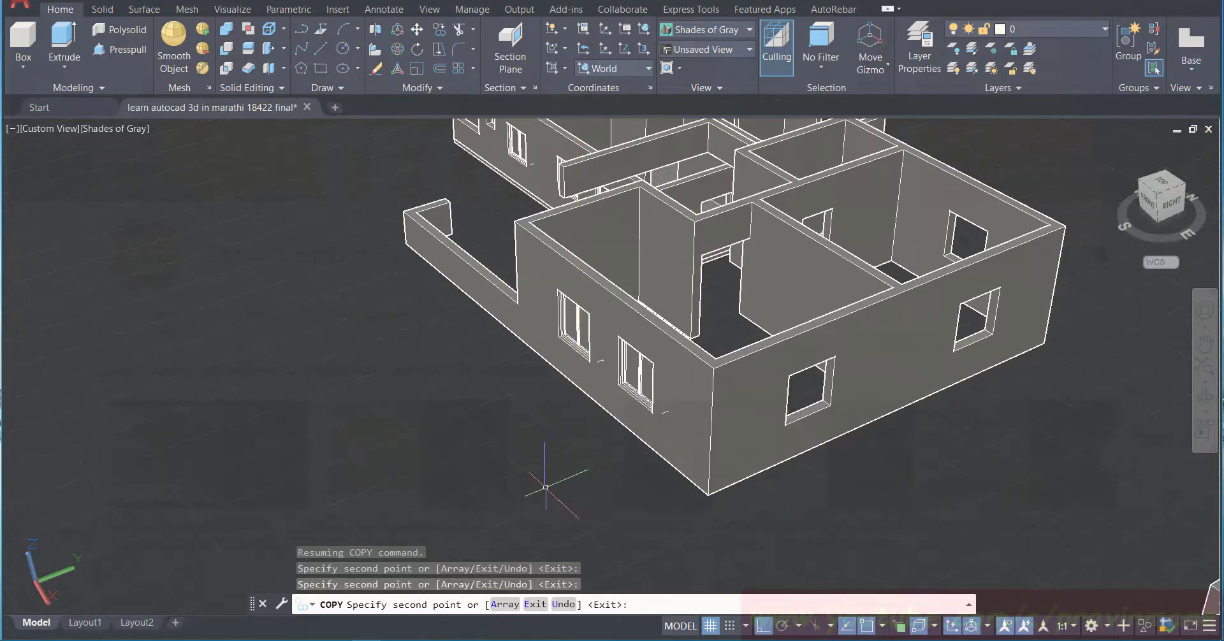
{"action": "key", "text": "Escape"}
{"action": "key", "text": "ctrl+s"}
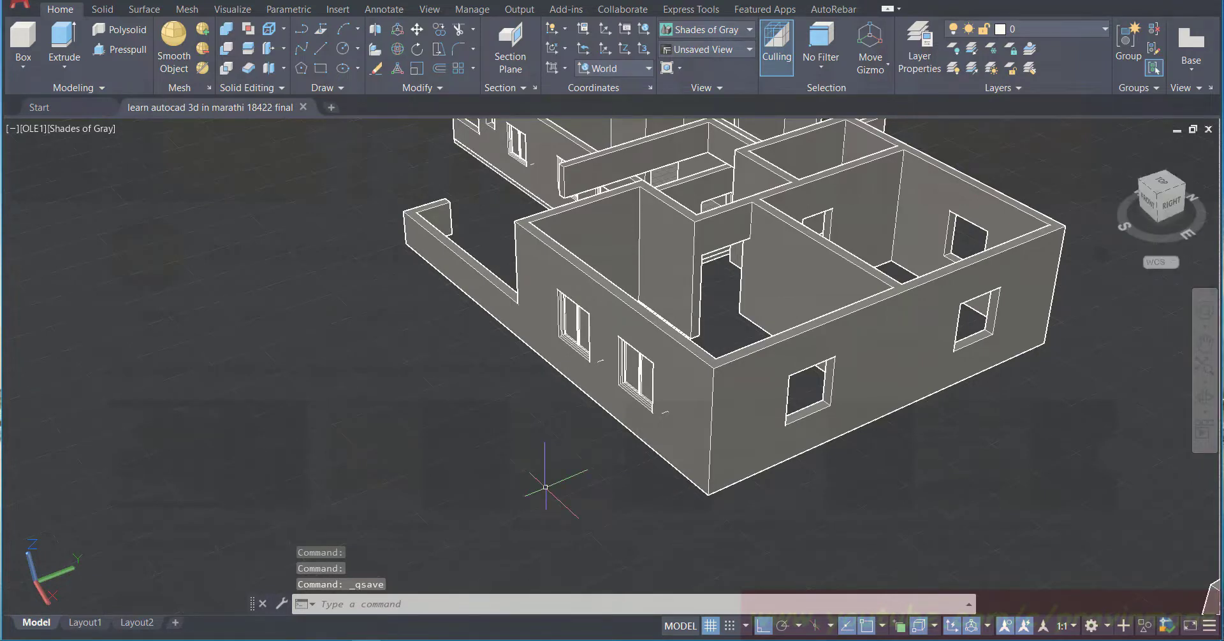
Step: Return to the row of upright window and door frames and switch to the rotate gizmo
{"action": "scroll", "coordinate": [580, 473], "scroll_direction": "down", "scroll_amount": 5}
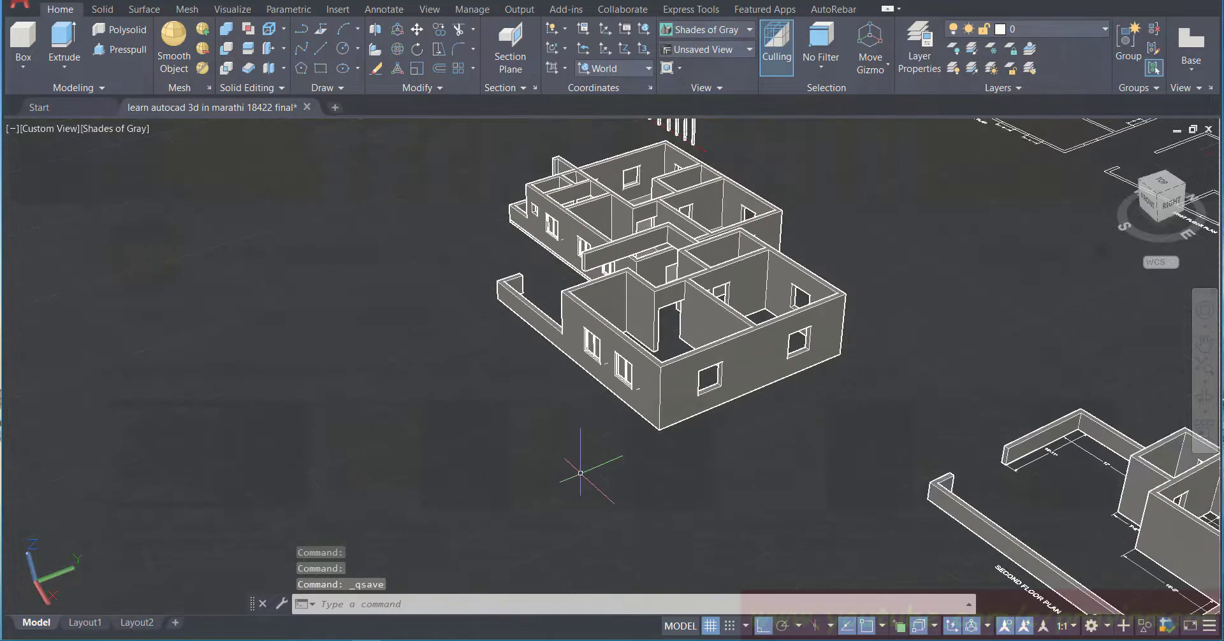
{"action": "left_click", "coordinate": [1205, 338]}
{"action": "left_click_drag", "start_coordinate": [770, 353], "coordinate": [843, 403]}
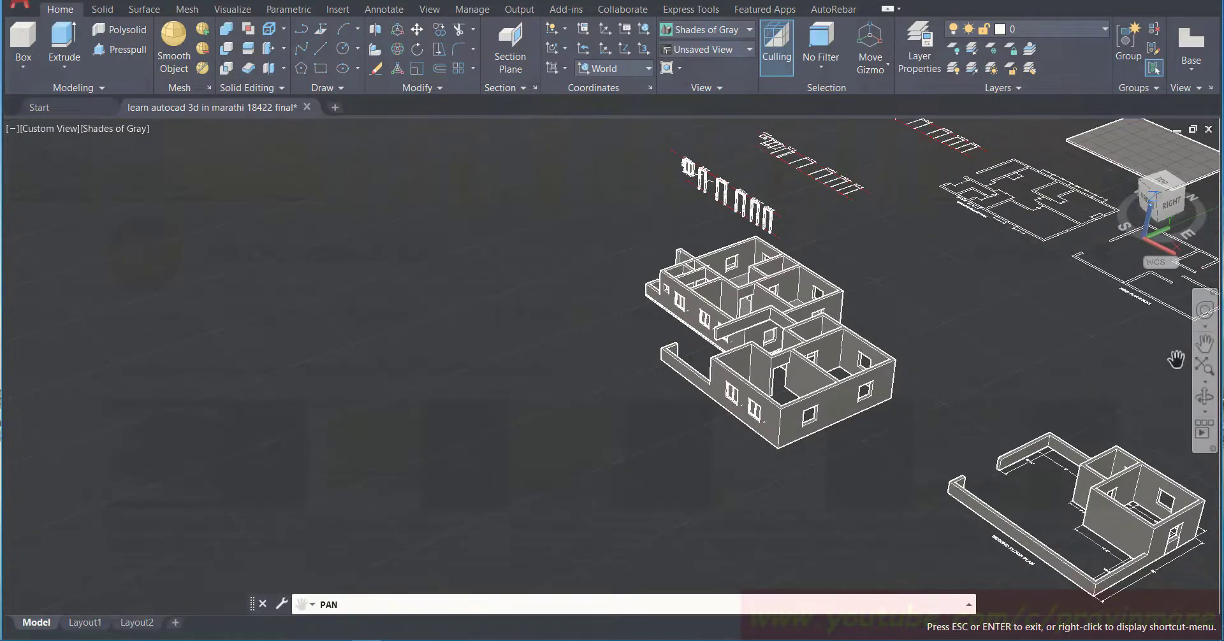
{"action": "left_click_drag", "start_coordinate": [660, 341], "coordinate": [736, 489]}
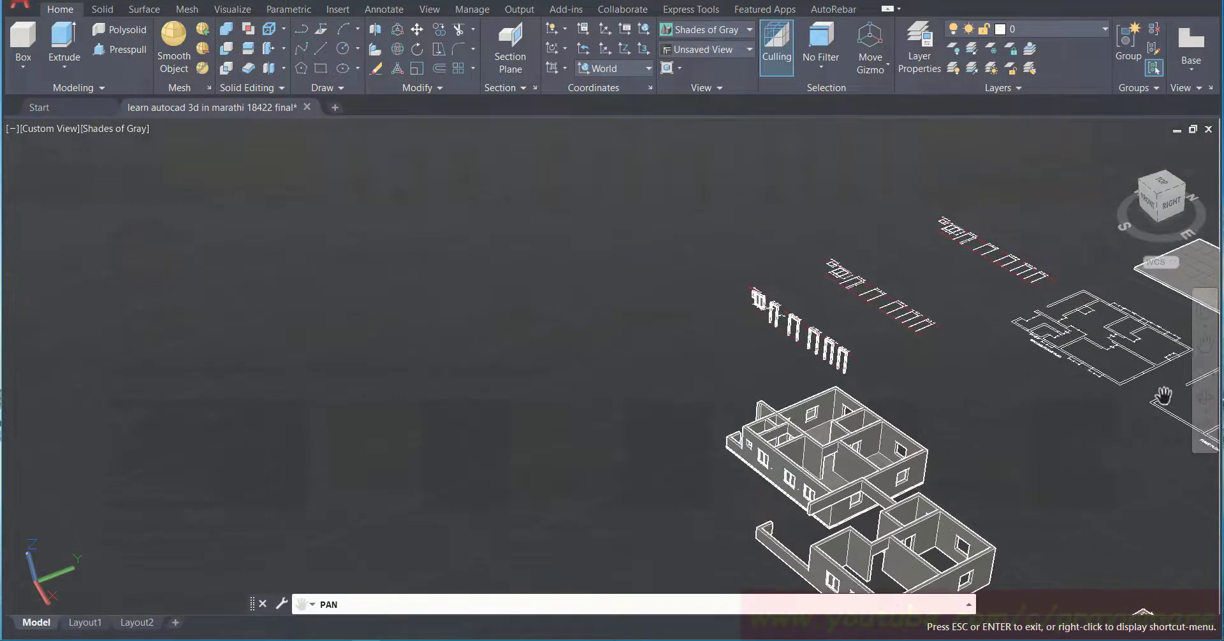
{"action": "left_click", "coordinate": [1204, 396]}
{"action": "left_click_drag", "start_coordinate": [1045, 368], "coordinate": [1181, 363]}
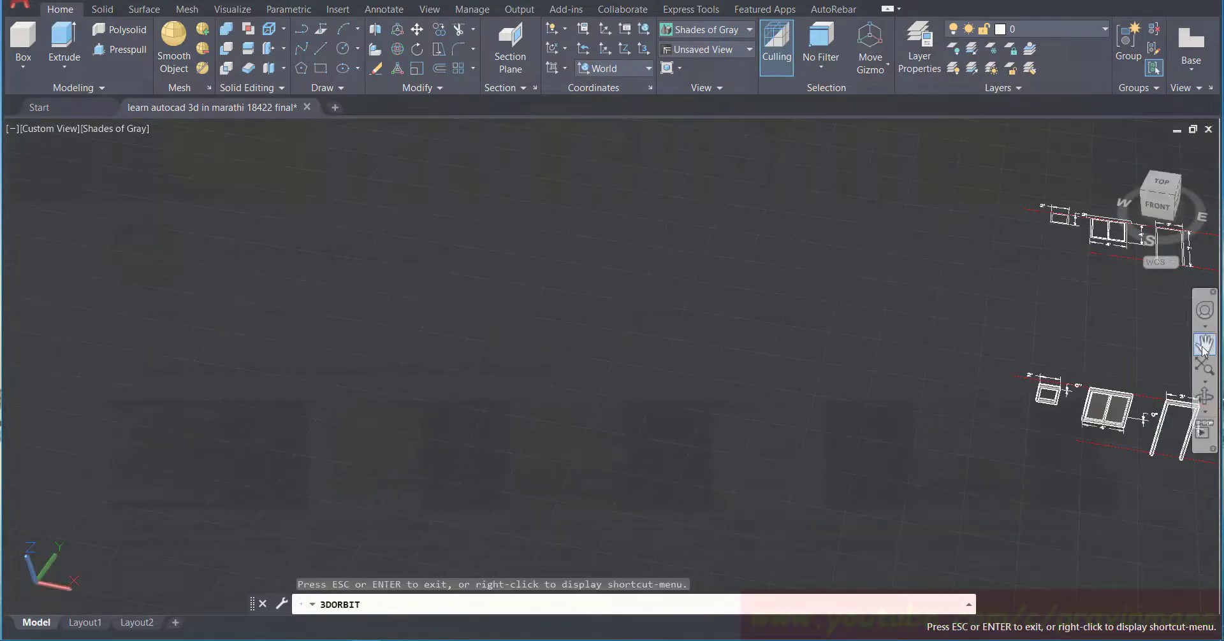
{"action": "left_click", "coordinate": [1205, 344]}
{"action": "left_click_drag", "start_coordinate": [1007, 352], "coordinate": [755, 349]}
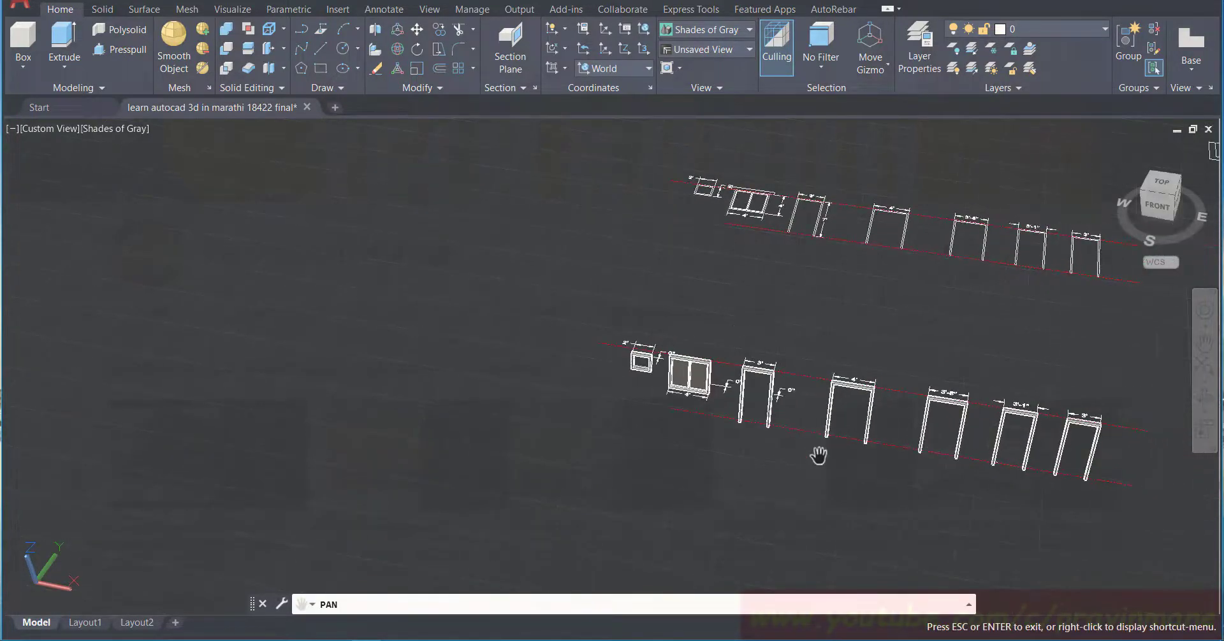
{"action": "key", "text": "Escape"}
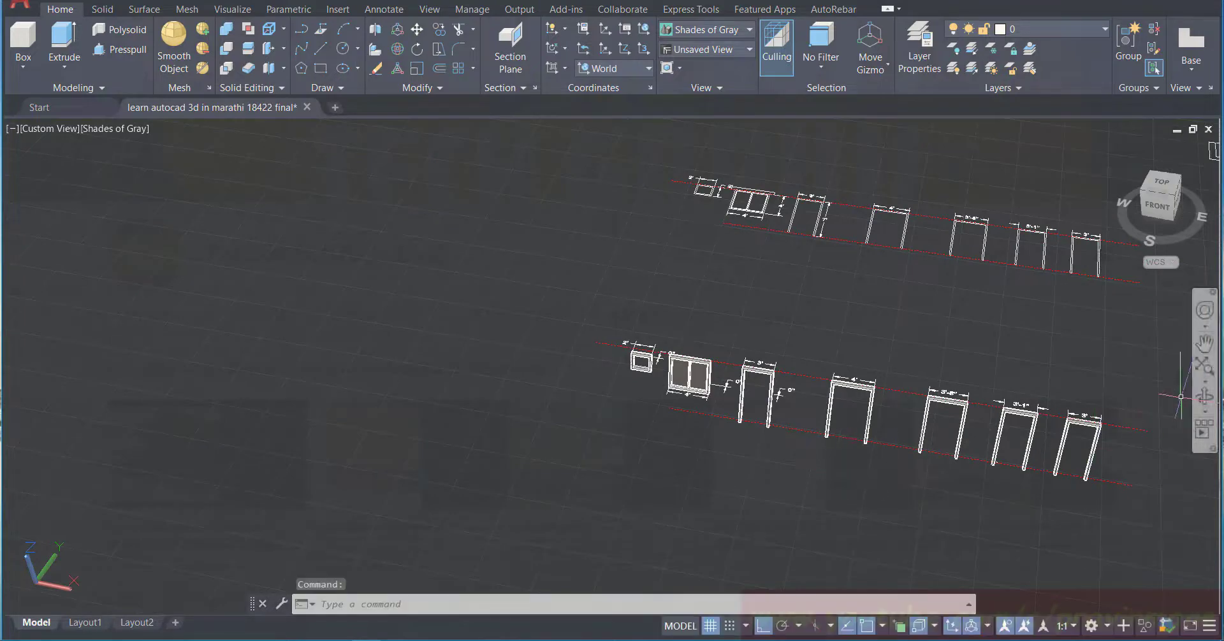
{"action": "left_click", "coordinate": [1205, 396]}
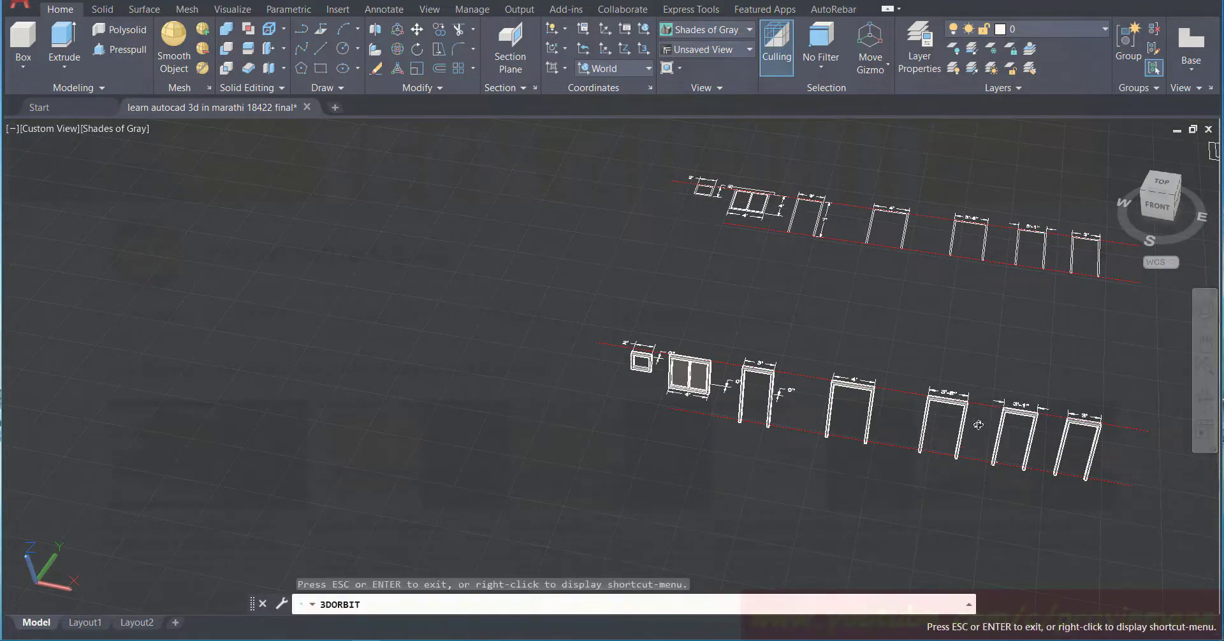
{"action": "left_click_drag", "start_coordinate": [979, 424], "coordinate": [732, 392]}
{"action": "scroll", "coordinate": [732, 391], "scroll_direction": "up", "scroll_amount": 3}
{"action": "scroll", "coordinate": [752, 387], "scroll_direction": "down", "scroll_amount": 1}
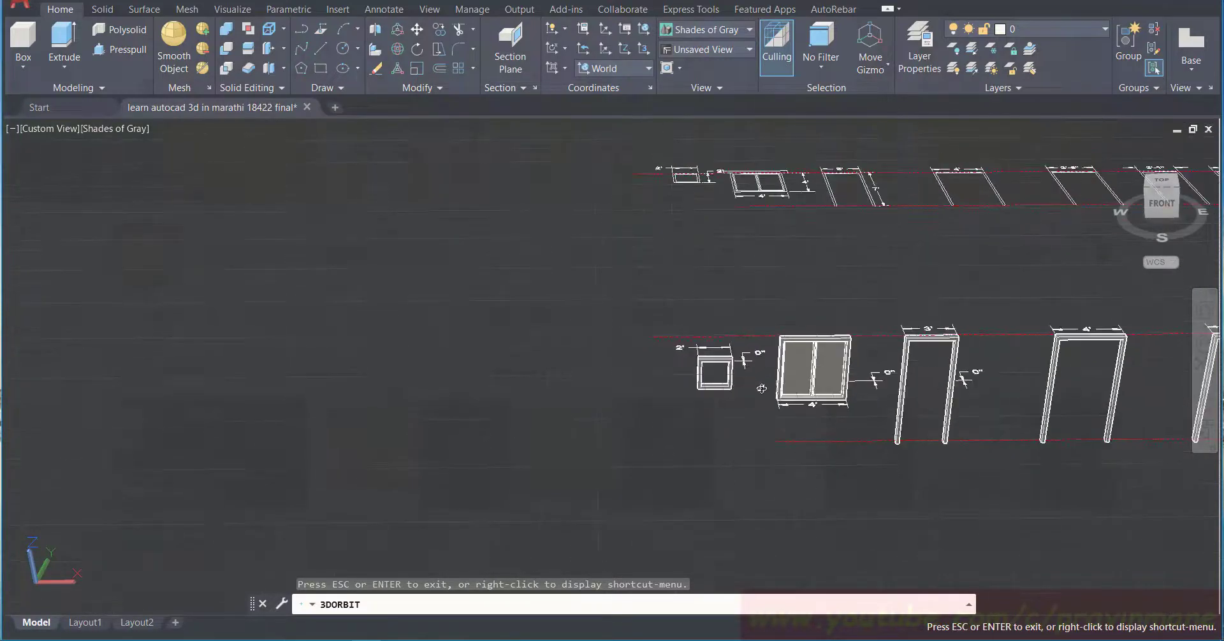
{"action": "scroll", "coordinate": [786, 395], "scroll_direction": "up", "scroll_amount": 3}
{"action": "scroll", "coordinate": [788, 394], "scroll_direction": "down", "scroll_amount": 1}
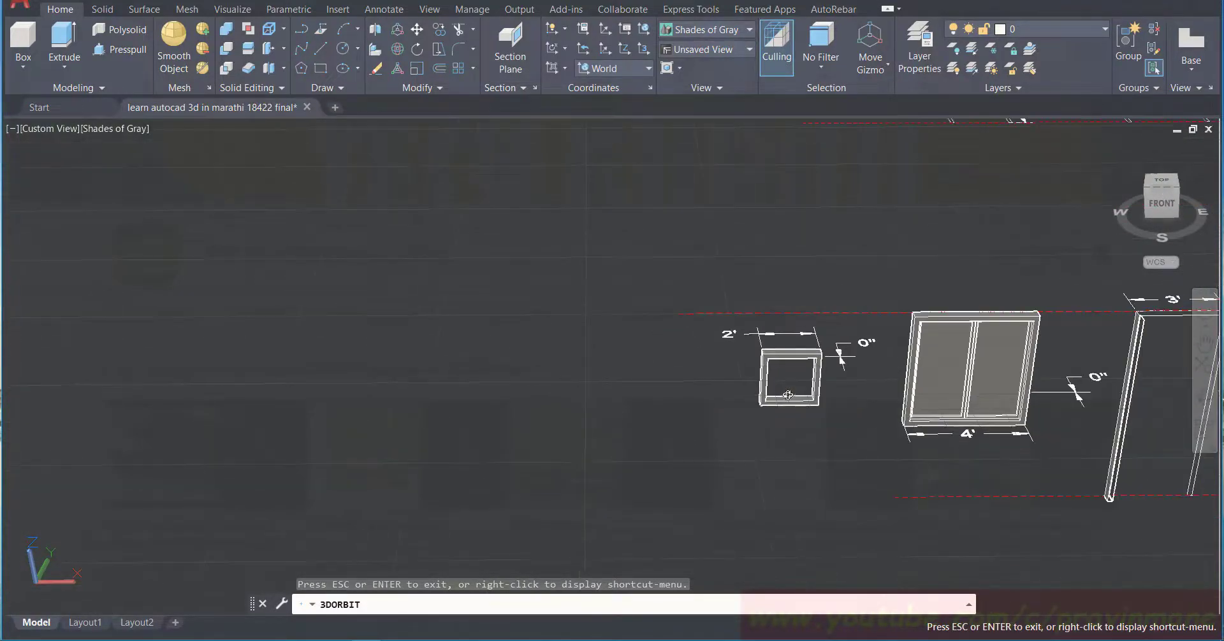
{"action": "key", "text": "Escape"}
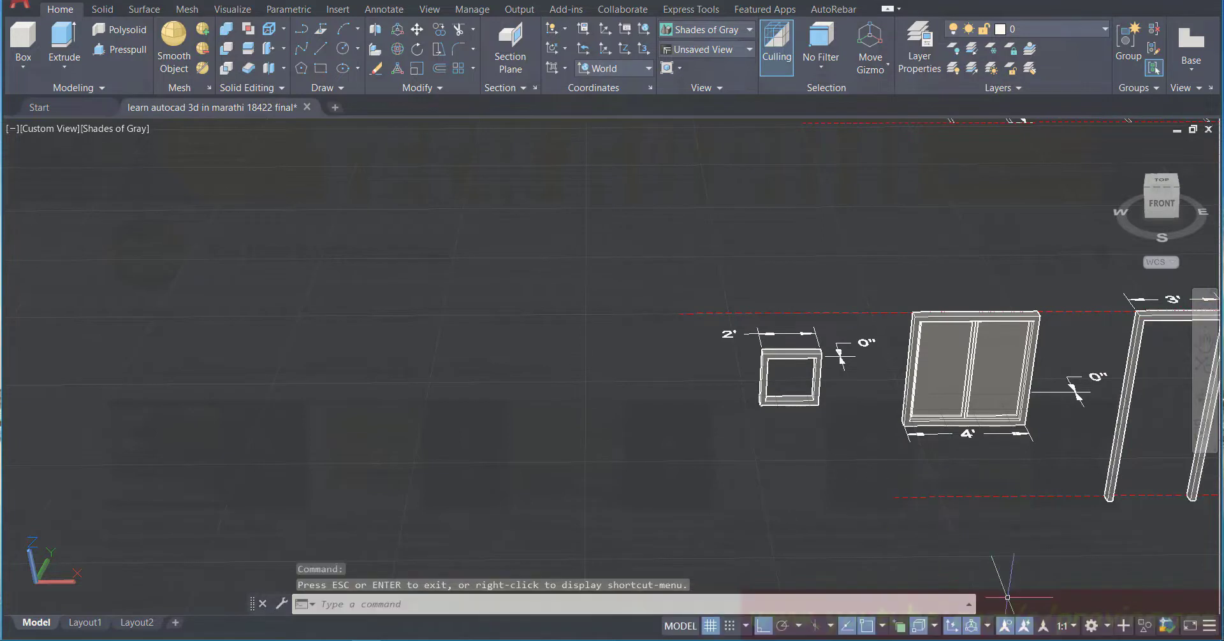
{"action": "left_click", "coordinate": [986, 626]}
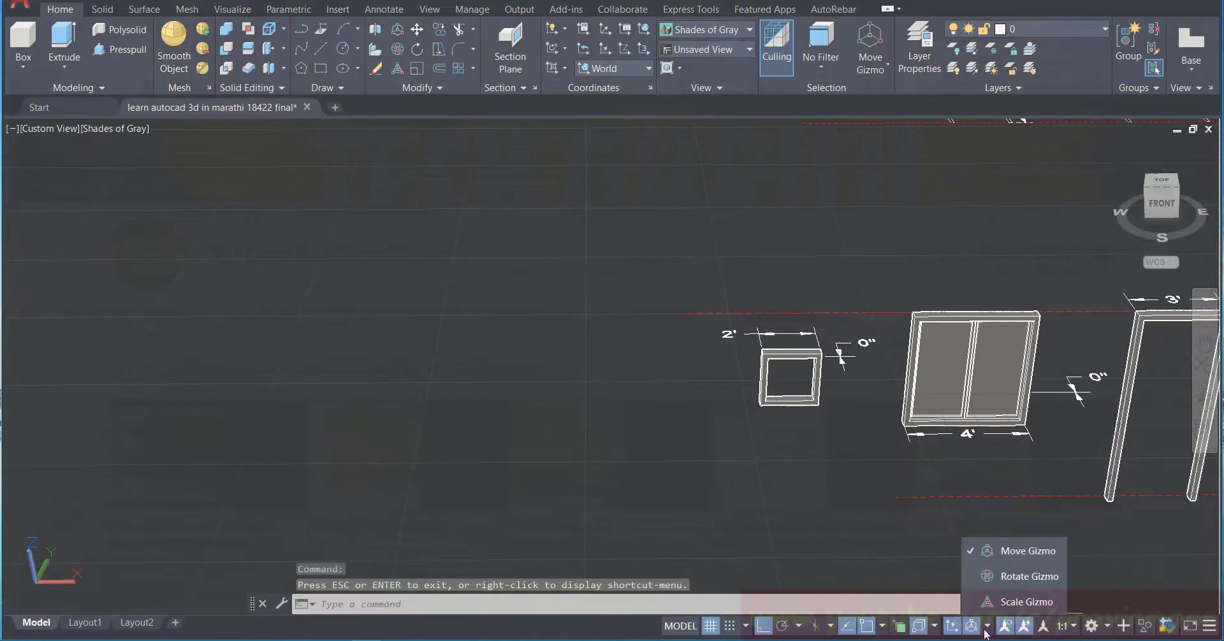
{"action": "left_click", "coordinate": [1010, 577]}
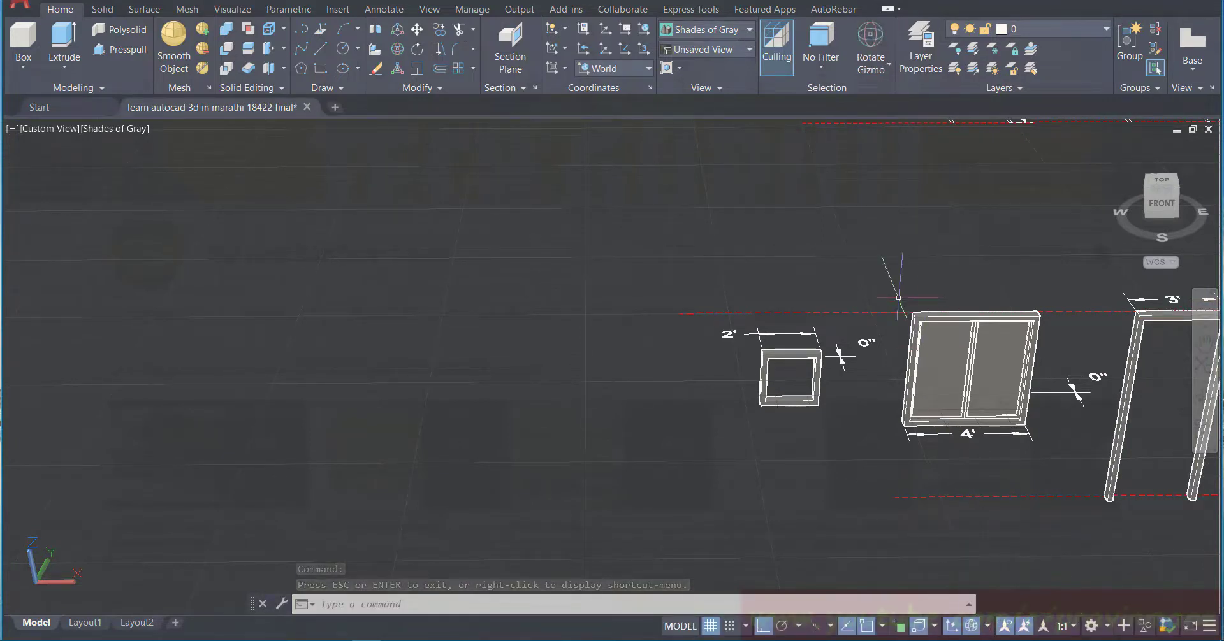
Step: Select the upright 4' window with its side dimension and rotate it a quarter turn about the vertical axis
{"action": "left_click", "coordinate": [1042, 412]}
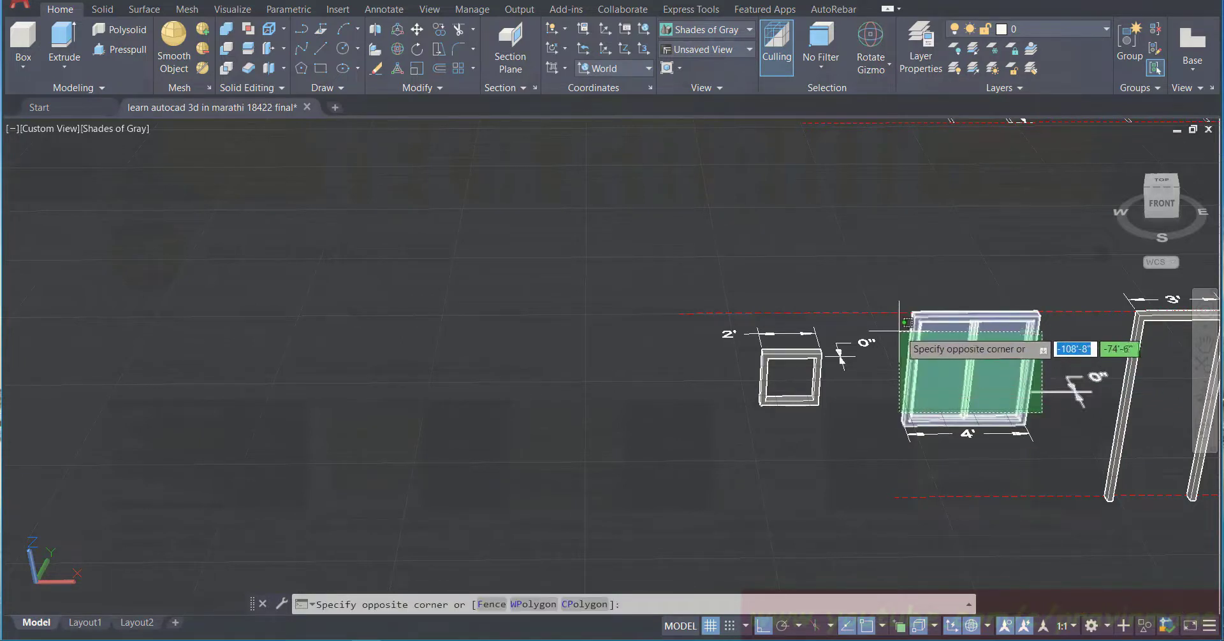
{"action": "left_click", "coordinate": [880, 386]}
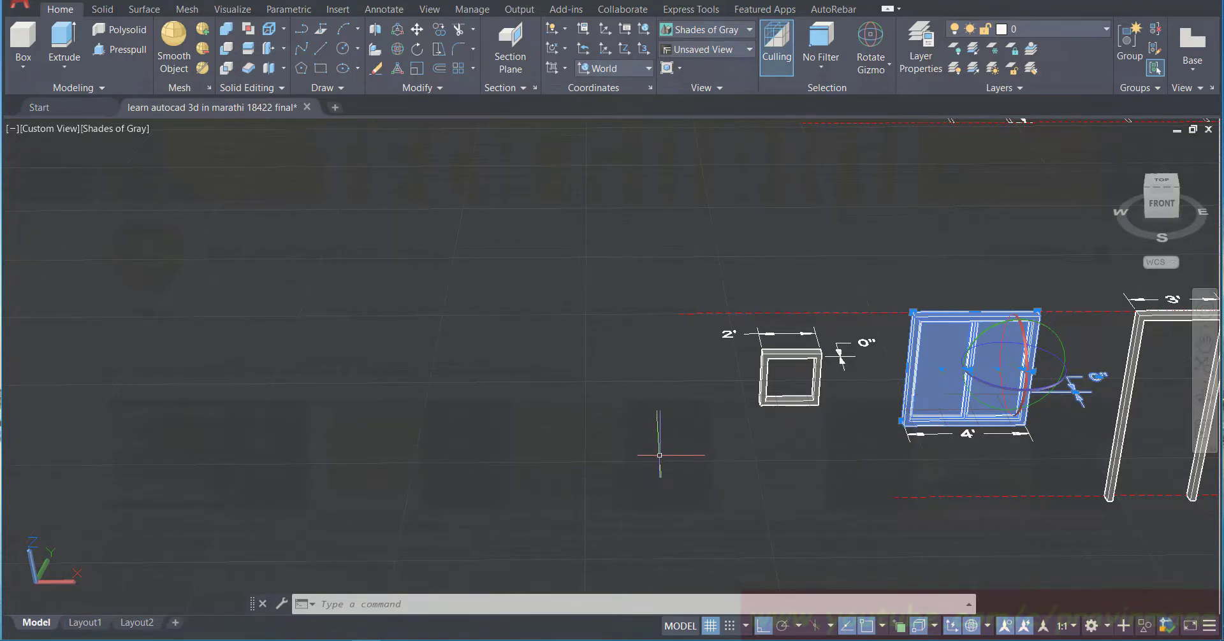
{"action": "left_click", "coordinate": [991, 389]}
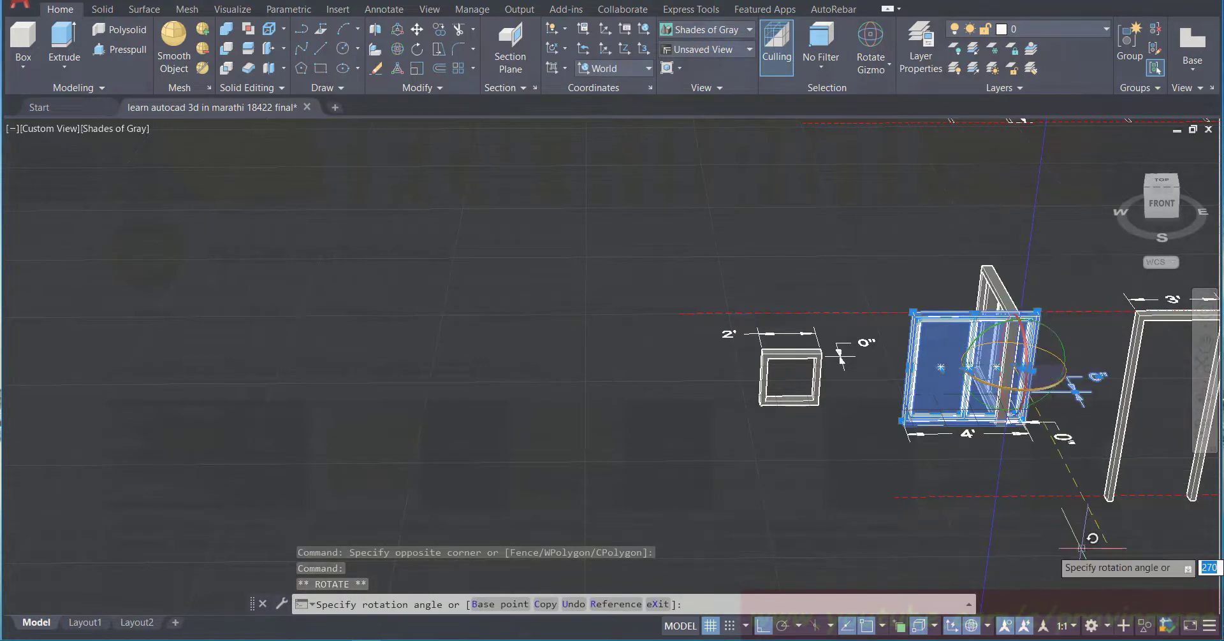
{"action": "left_click", "coordinate": [938, 243]}
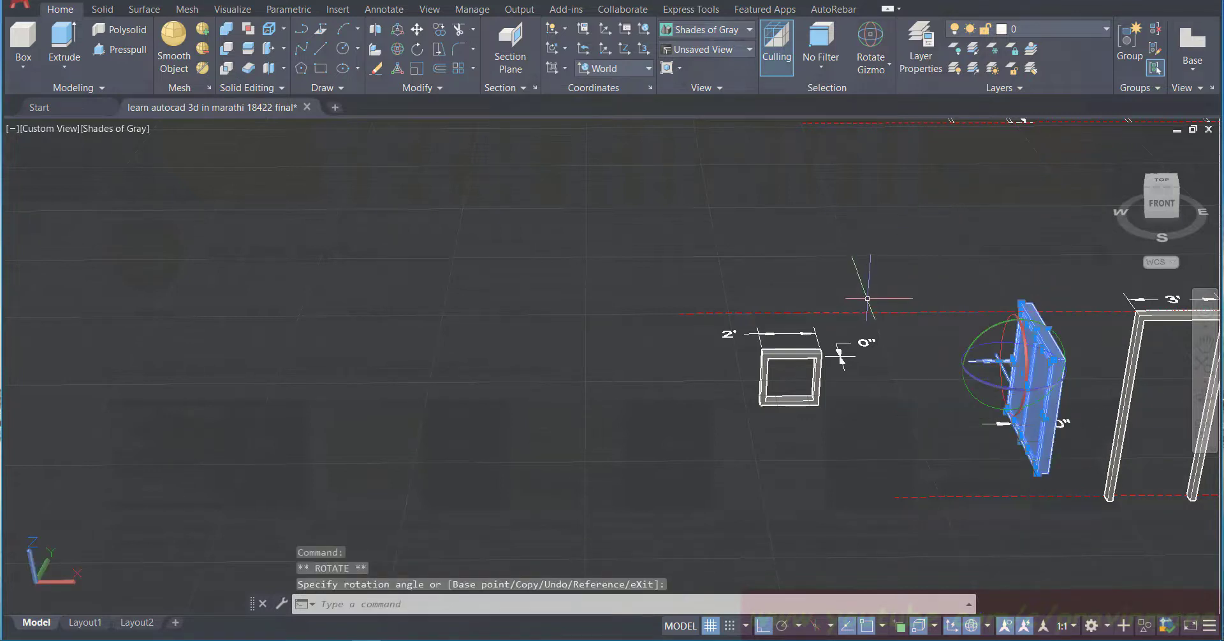
{"action": "key", "text": "Escape"}
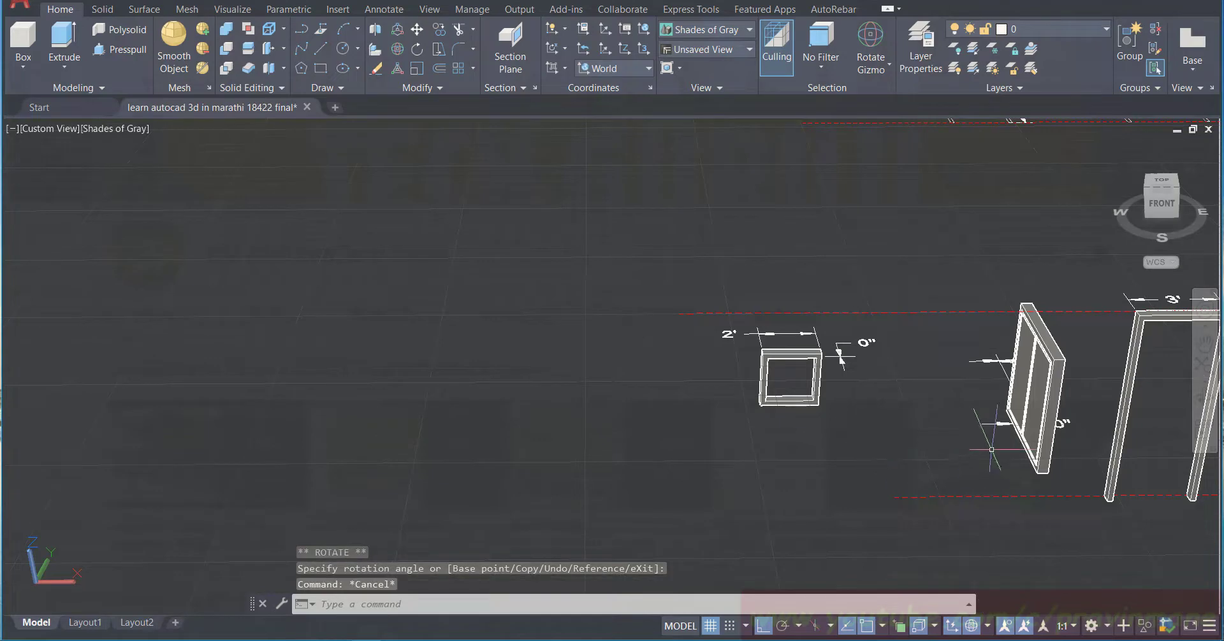
Step: Select the outer frame and both sliding panels of the rotated 4' window, leaving out its dimensions
{"action": "left_click", "coordinate": [1078, 341]}
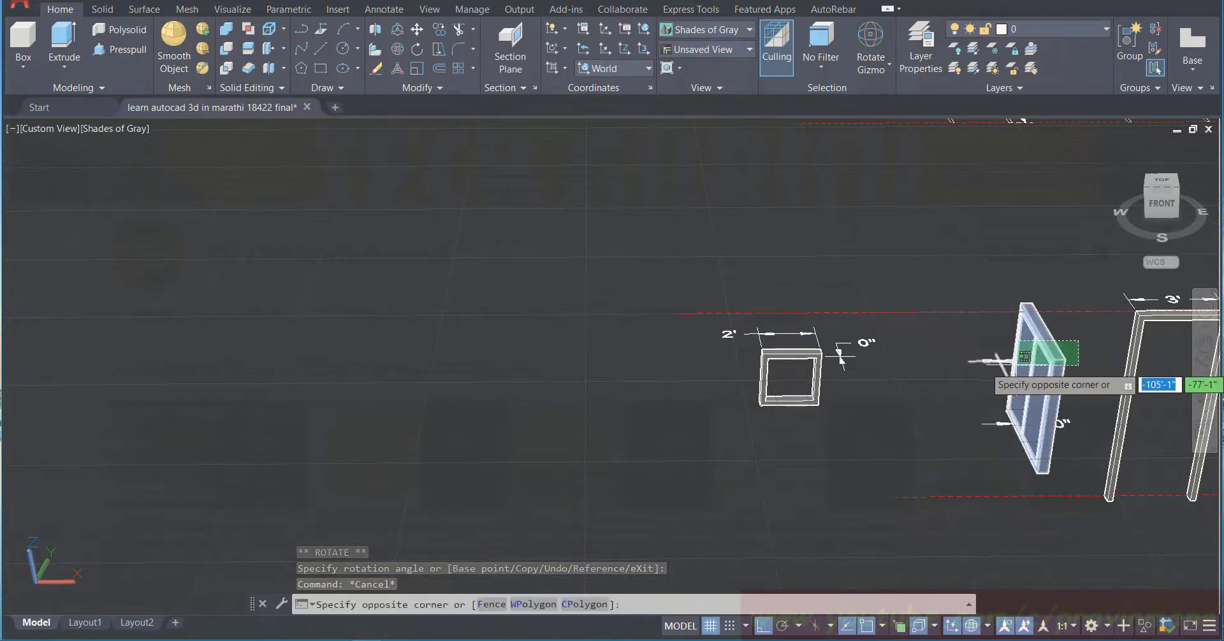
{"action": "left_click", "coordinate": [1027, 355]}
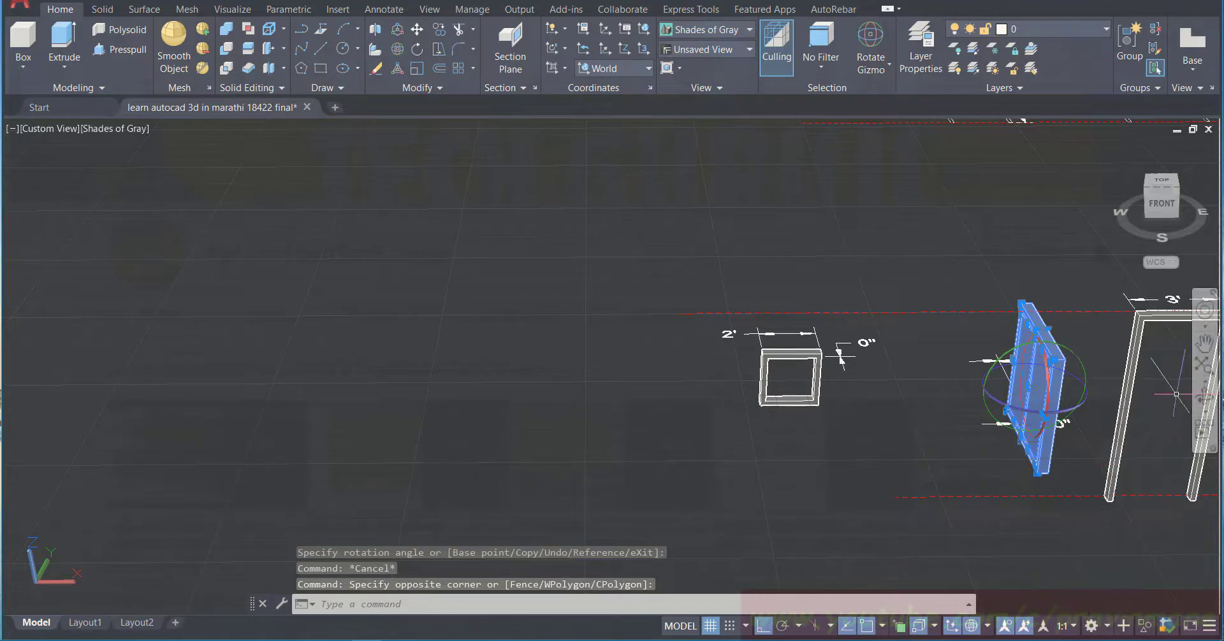
{"action": "left_click", "coordinate": [1205, 344]}
{"action": "left_click_drag", "start_coordinate": [1114, 355], "coordinate": [826, 355]}
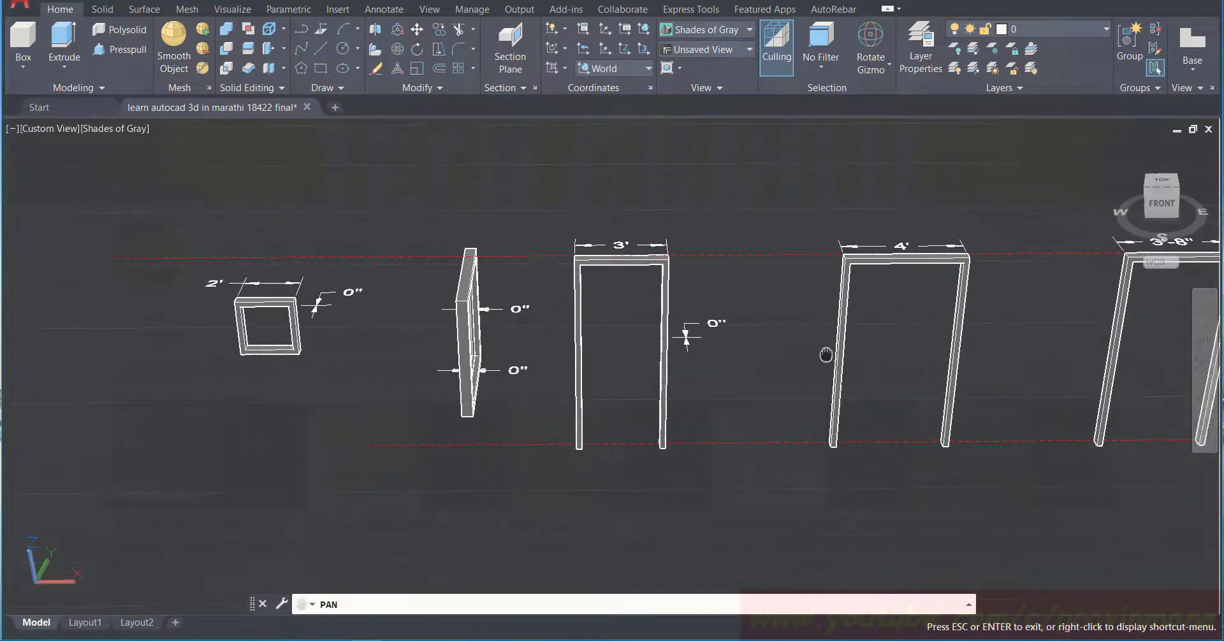
{"action": "left_click_drag", "start_coordinate": [460, 363], "coordinate": [376, 336]}
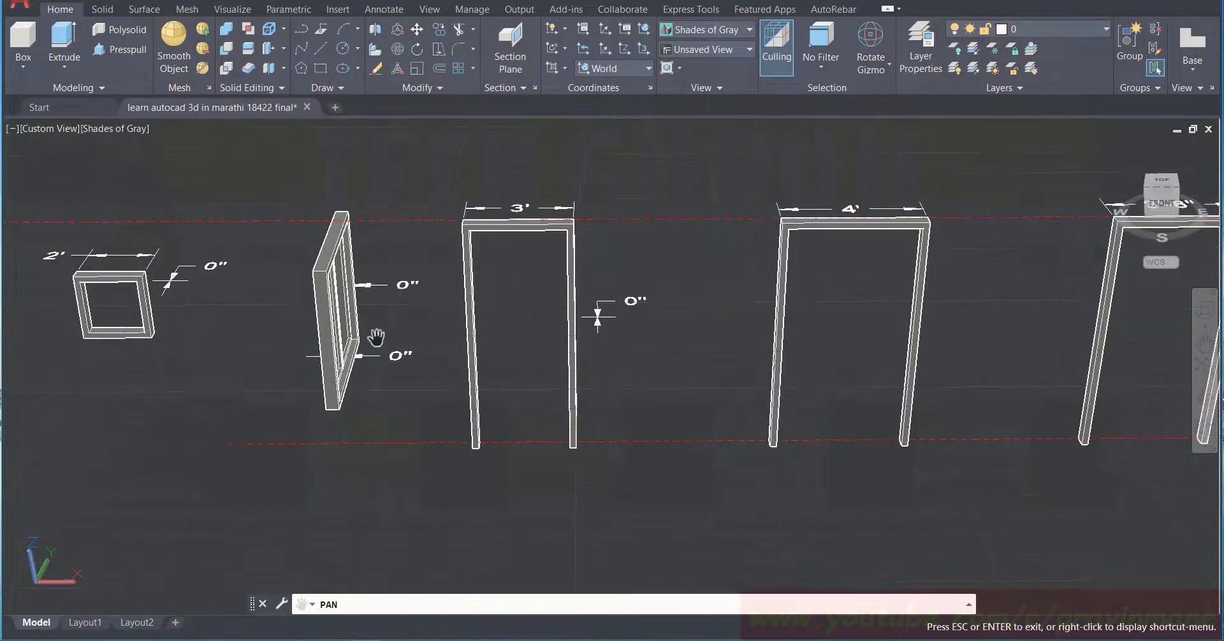
{"action": "key", "text": "Escape"}
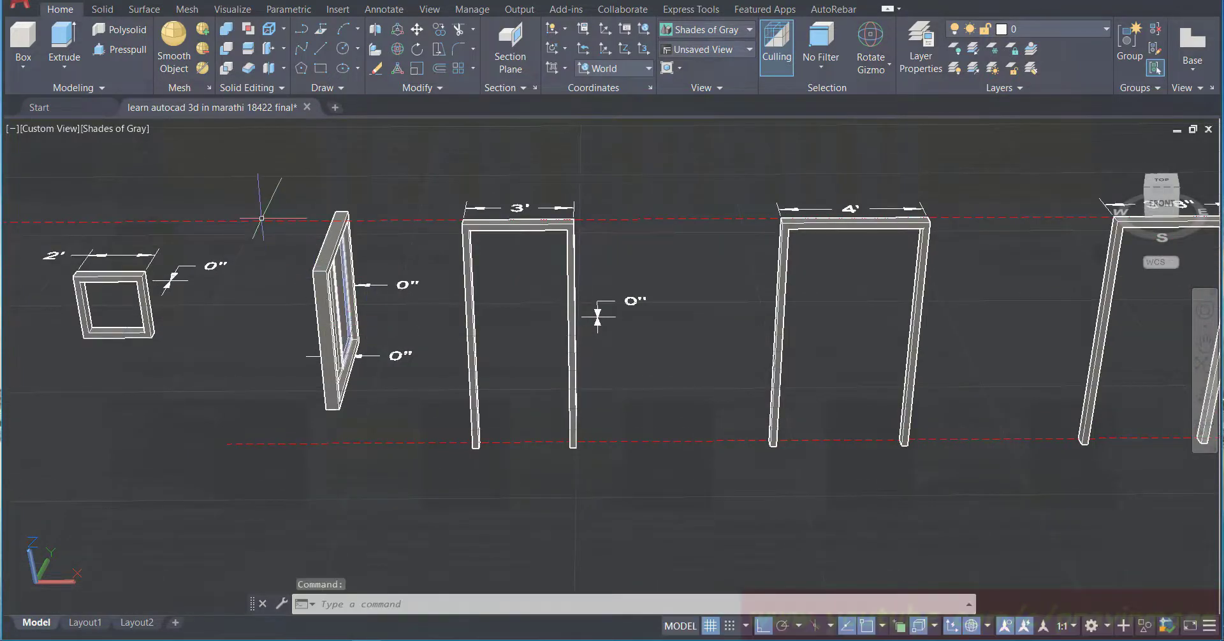
{"action": "left_click", "coordinate": [266, 174]}
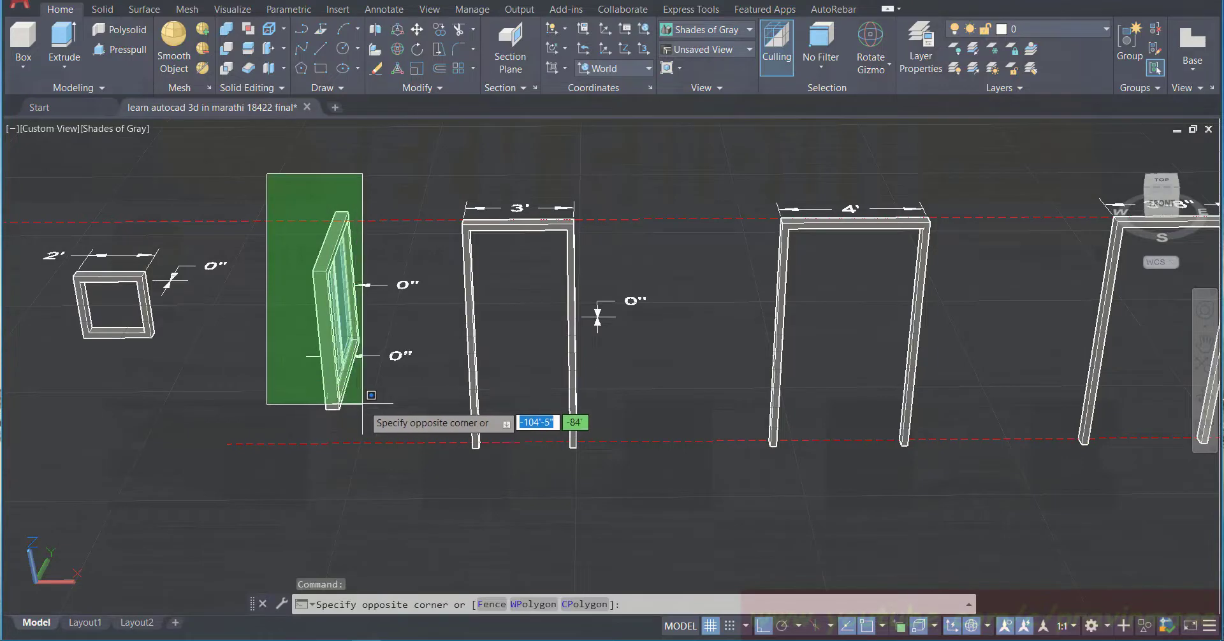
{"action": "left_click", "coordinate": [379, 445]}
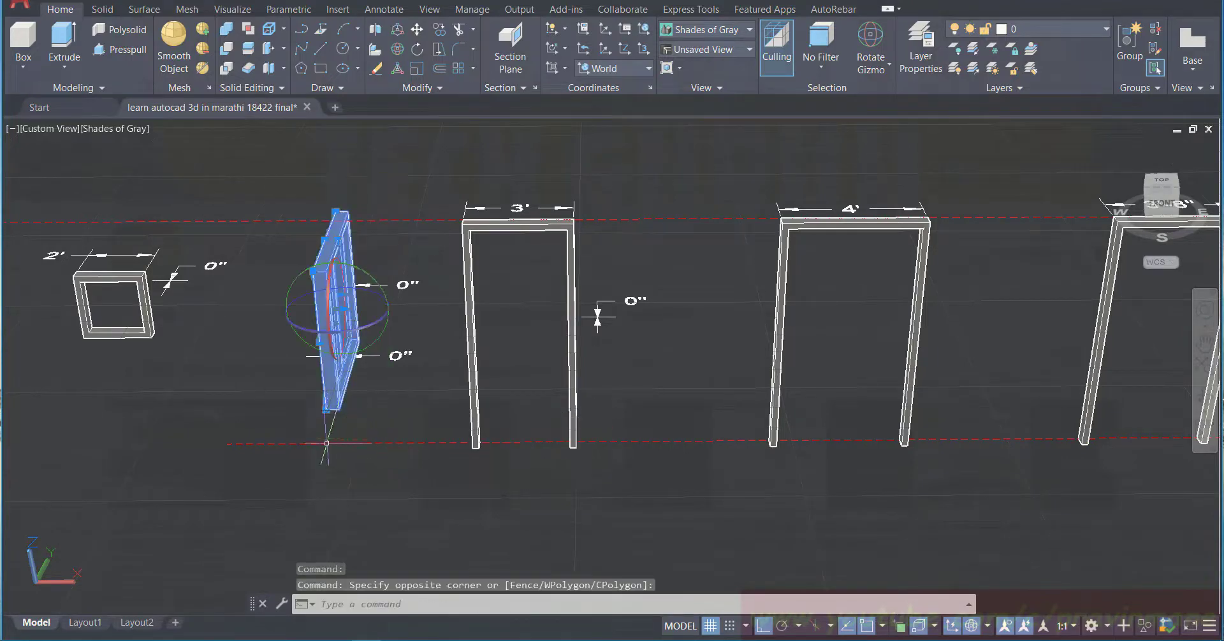
Step: Start copying the rotated 4' window, using the midpoint of its bottom edge as the base point
{"action": "left_click", "coordinate": [439, 30]}
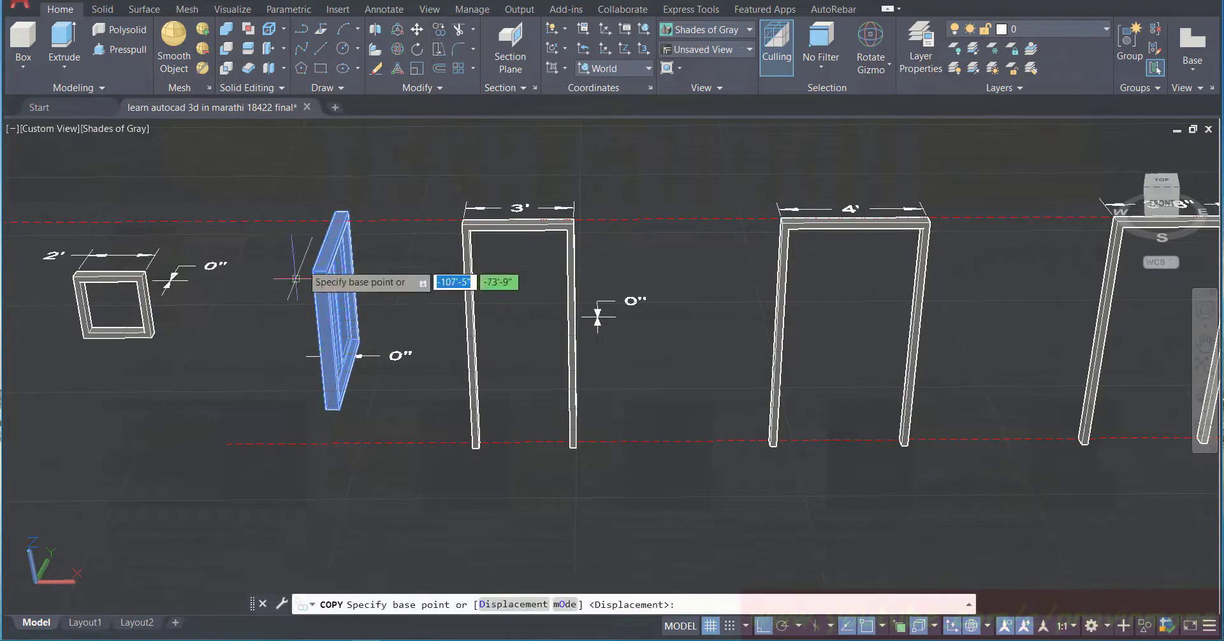
{"action": "scroll", "coordinate": [321, 423], "scroll_direction": "up", "scroll_amount": 5}
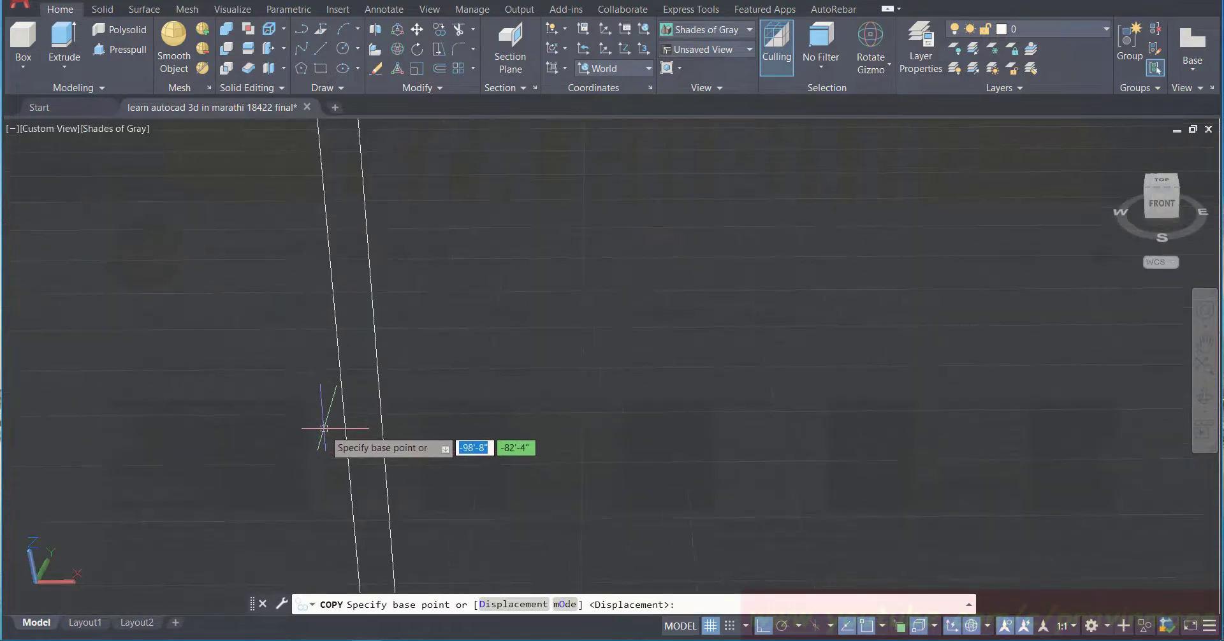
{"action": "scroll", "coordinate": [123, 487], "scroll_direction": "down", "scroll_amount": 5}
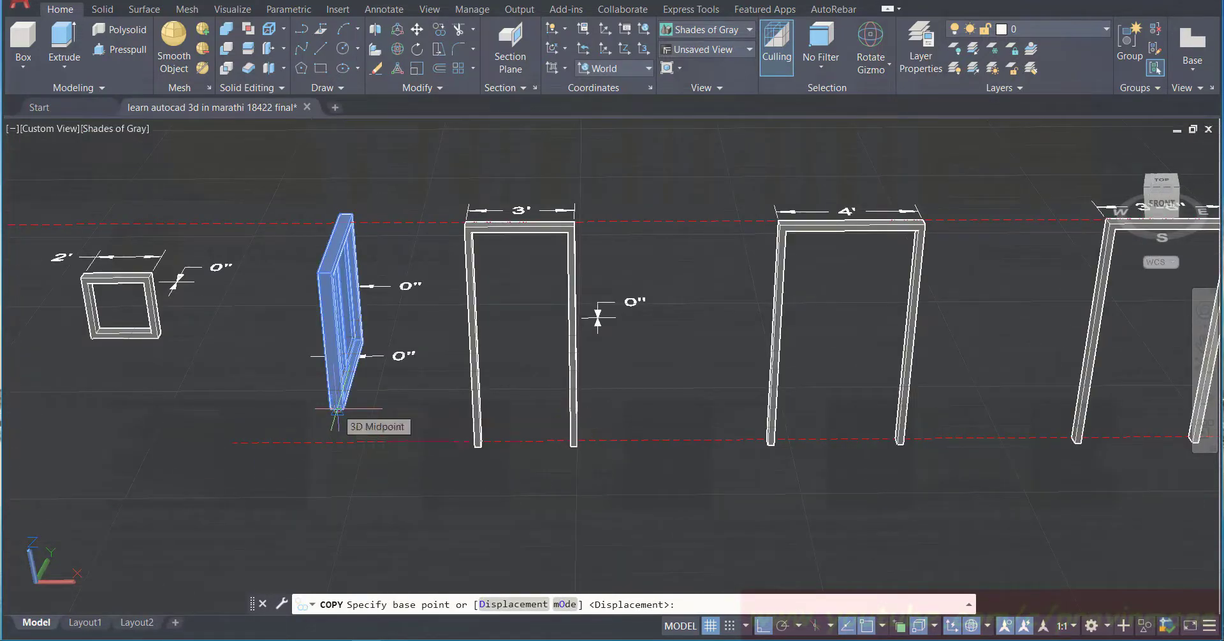
{"action": "left_click", "coordinate": [336, 411]}
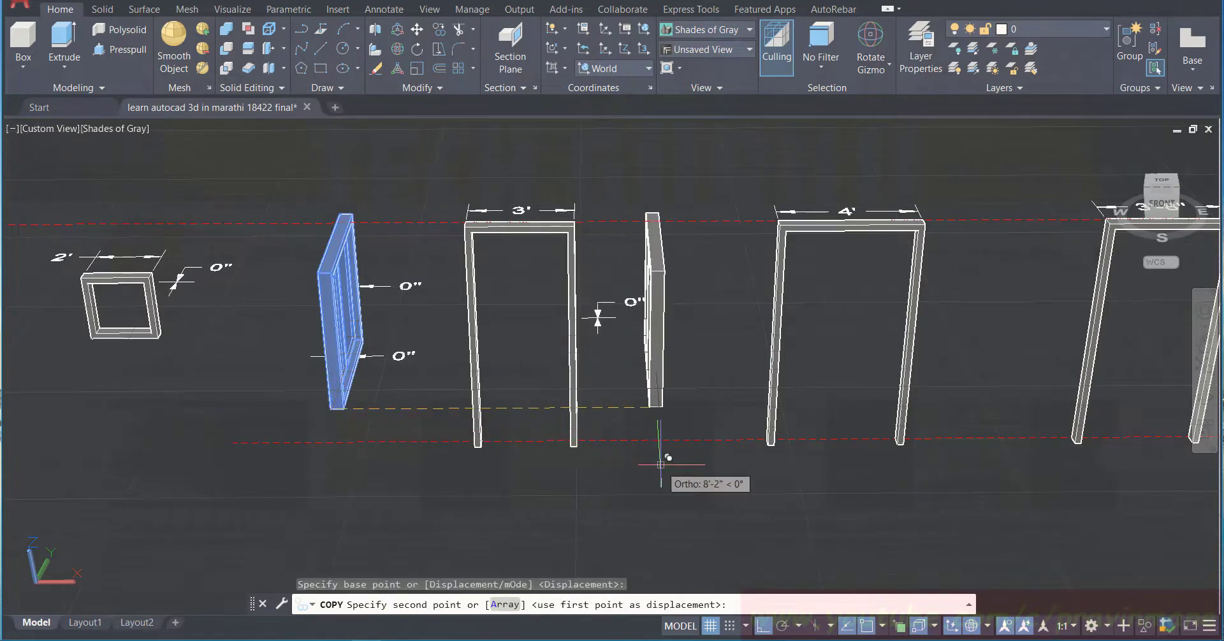
Step: Place copies of the rotated window at the sill midpoints of both openings in the ground-floor model's side wall
{"action": "scroll", "coordinate": [661, 464], "scroll_direction": "down", "scroll_amount": 1}
{"action": "scroll", "coordinate": [660, 464], "scroll_direction": "down", "scroll_amount": 4}
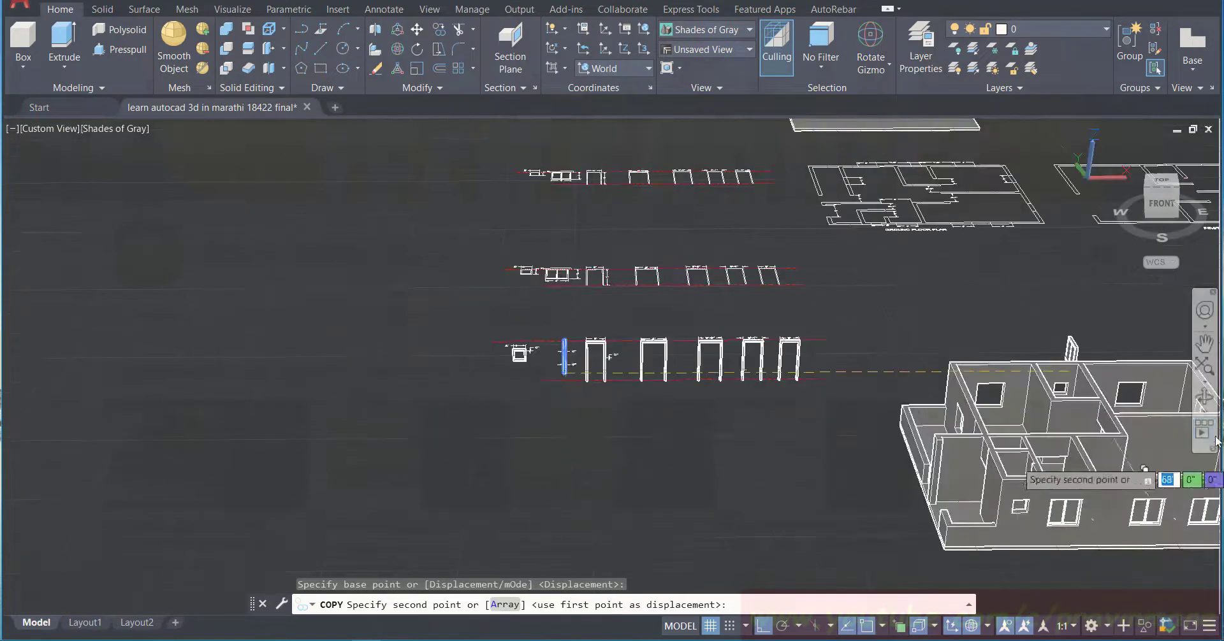
{"action": "left_click", "coordinate": [1204, 344]}
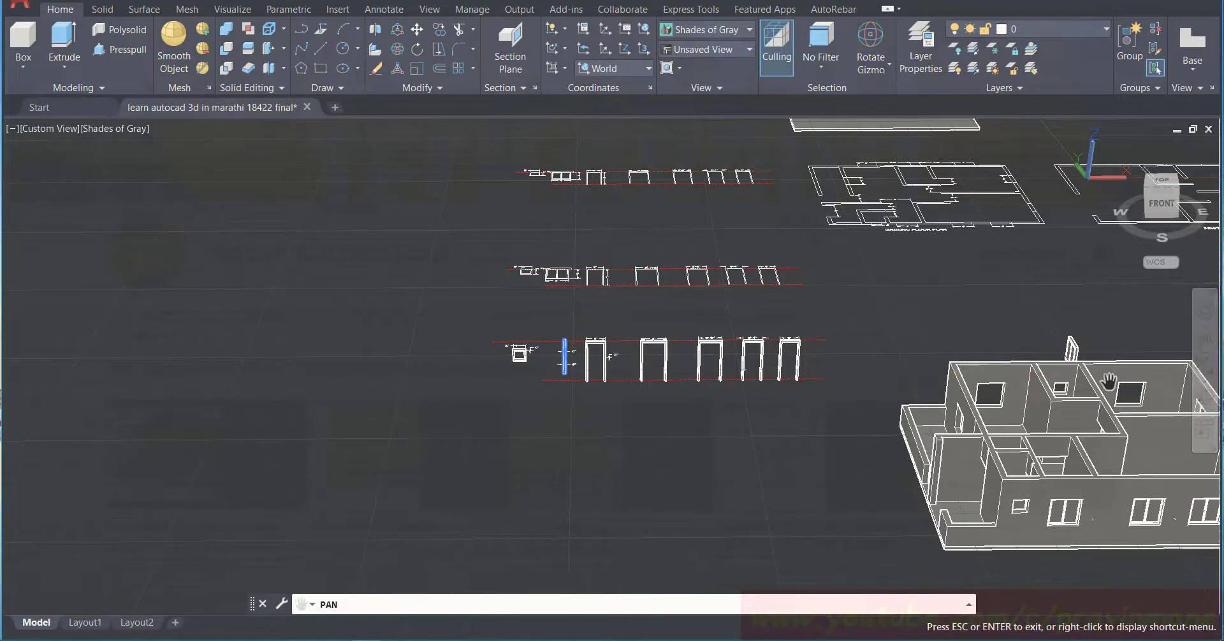
{"action": "left_click_drag", "start_coordinate": [1116, 386], "coordinate": [778, 327]}
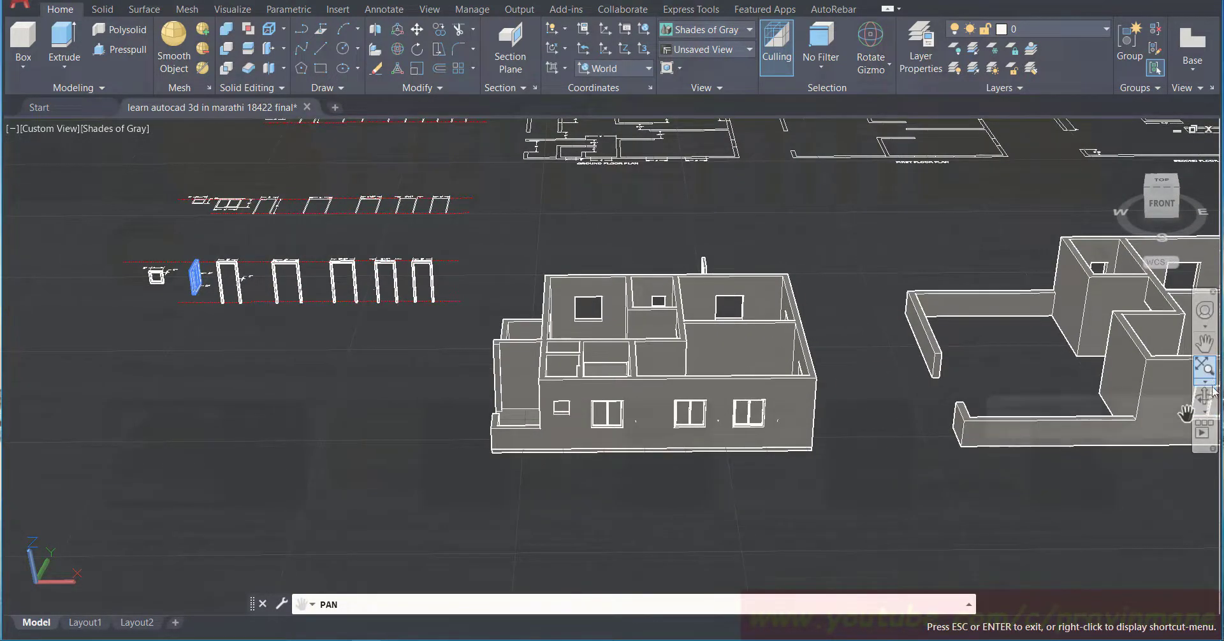
{"action": "left_click", "coordinate": [1205, 311]}
{"action": "left_click_drag", "start_coordinate": [849, 409], "coordinate": [613, 380]}
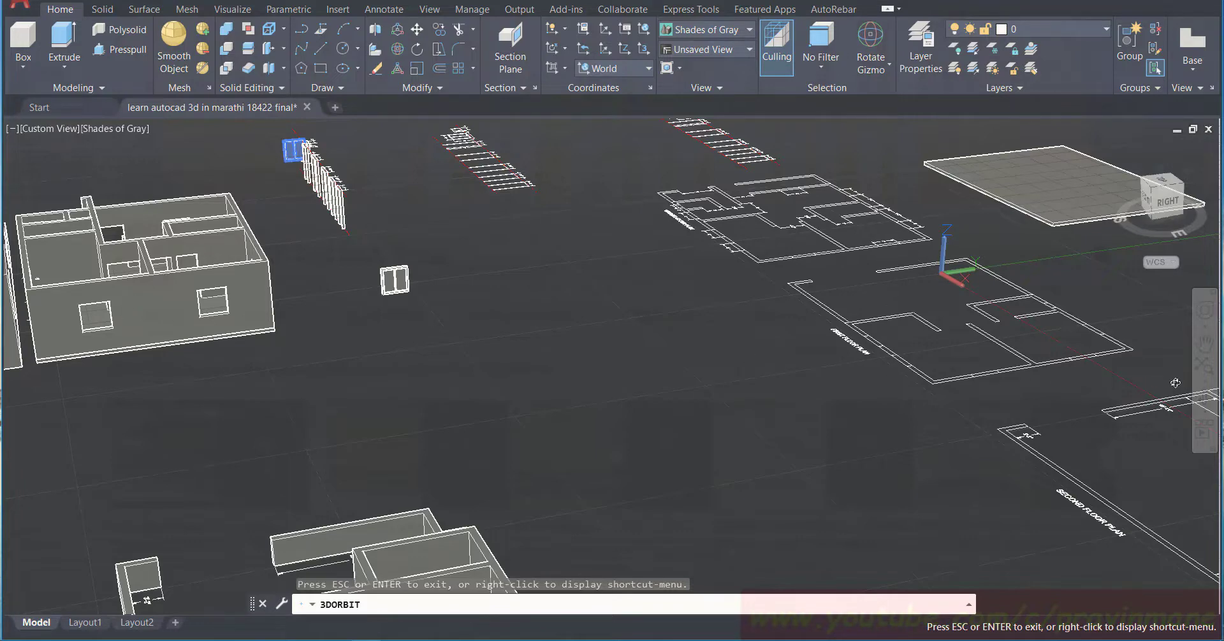
{"action": "left_click", "coordinate": [1205, 343]}
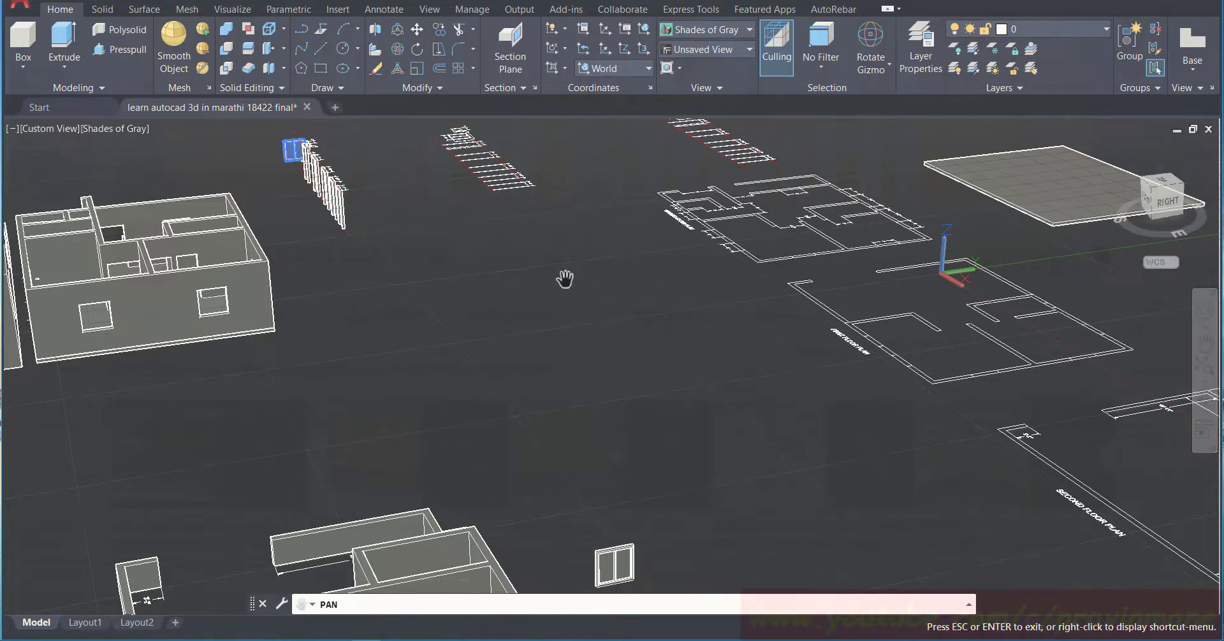
{"action": "left_click_drag", "start_coordinate": [565, 278], "coordinate": [1088, 328]}
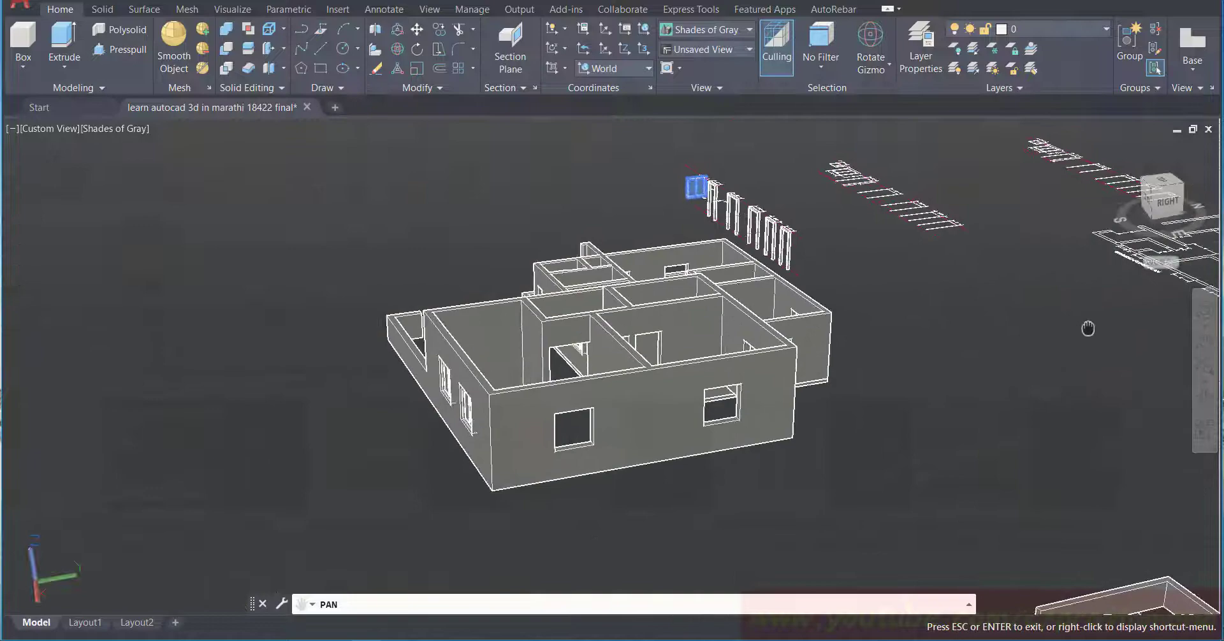
{"action": "left_click", "coordinate": [1207, 399]}
{"action": "left_click_drag", "start_coordinate": [896, 383], "coordinate": [1084, 356]}
{"action": "left_click", "coordinate": [1205, 343]}
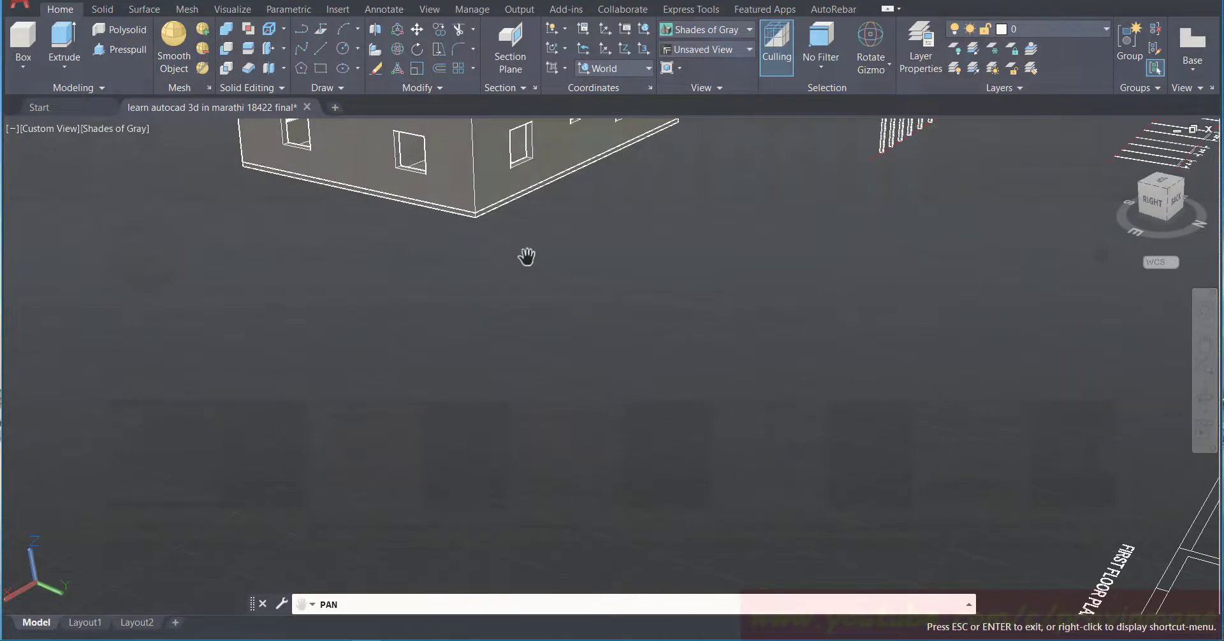
{"action": "left_click_drag", "start_coordinate": [527, 259], "coordinate": [721, 518]}
{"action": "scroll", "coordinate": [450, 356], "scroll_direction": "up", "scroll_amount": 5}
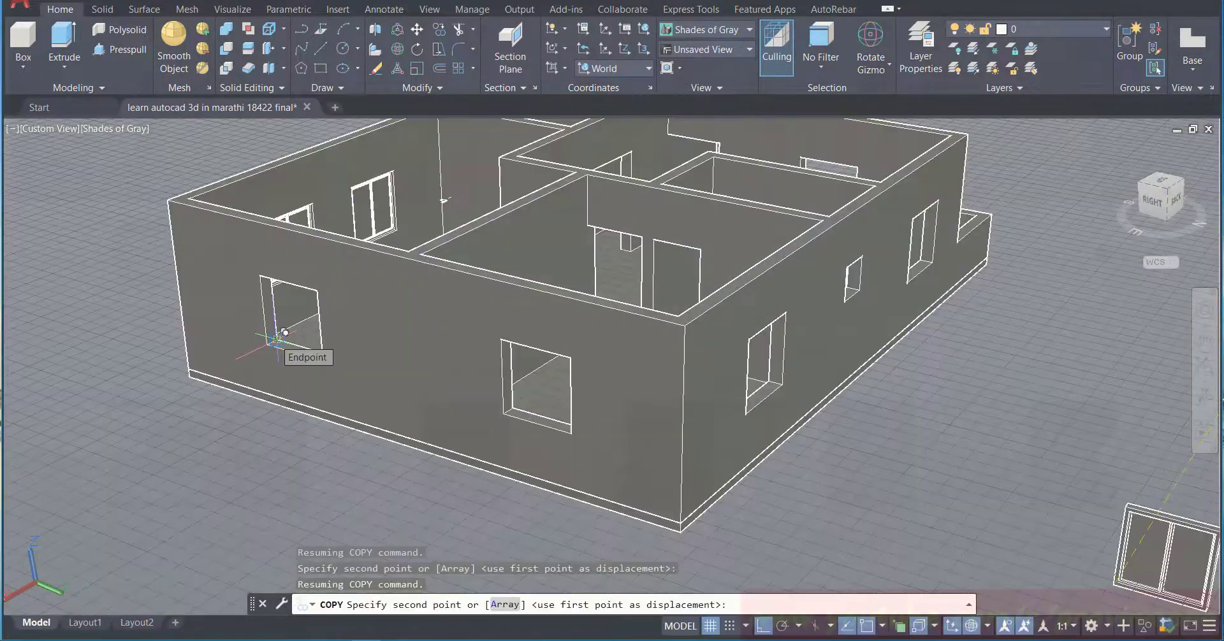
{"action": "scroll", "coordinate": [283, 341], "scroll_direction": "down", "scroll_amount": 3}
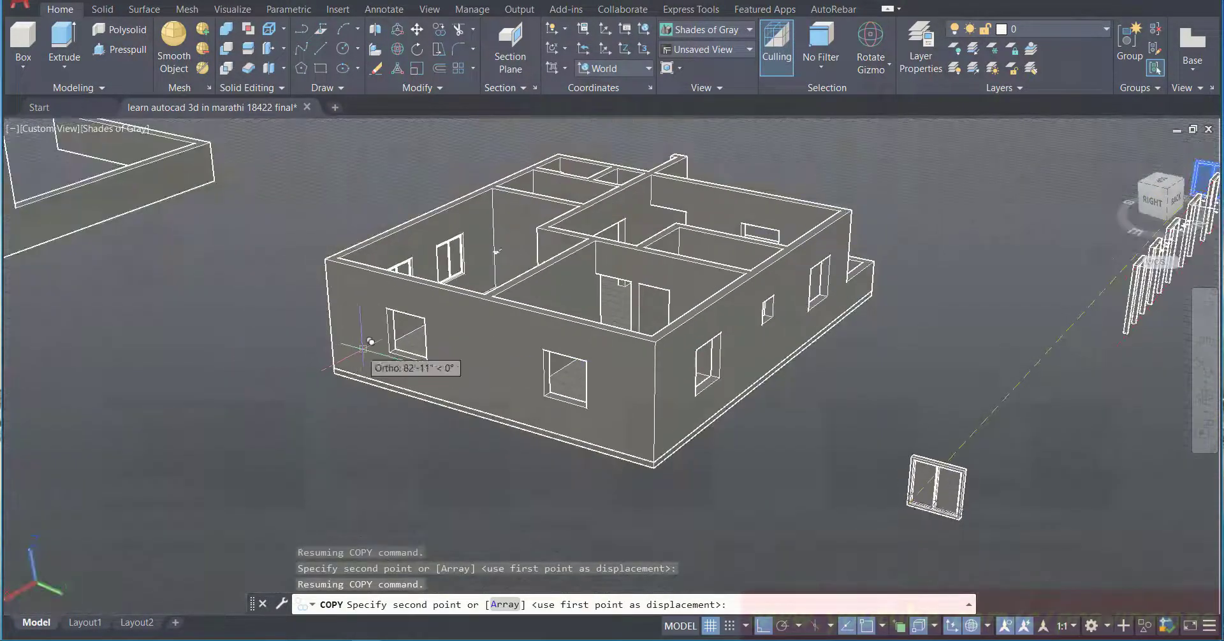
{"action": "scroll", "coordinate": [385, 351], "scroll_direction": "up", "scroll_amount": 3}
{"action": "scroll", "coordinate": [347, 338], "scroll_direction": "up", "scroll_amount": 6}
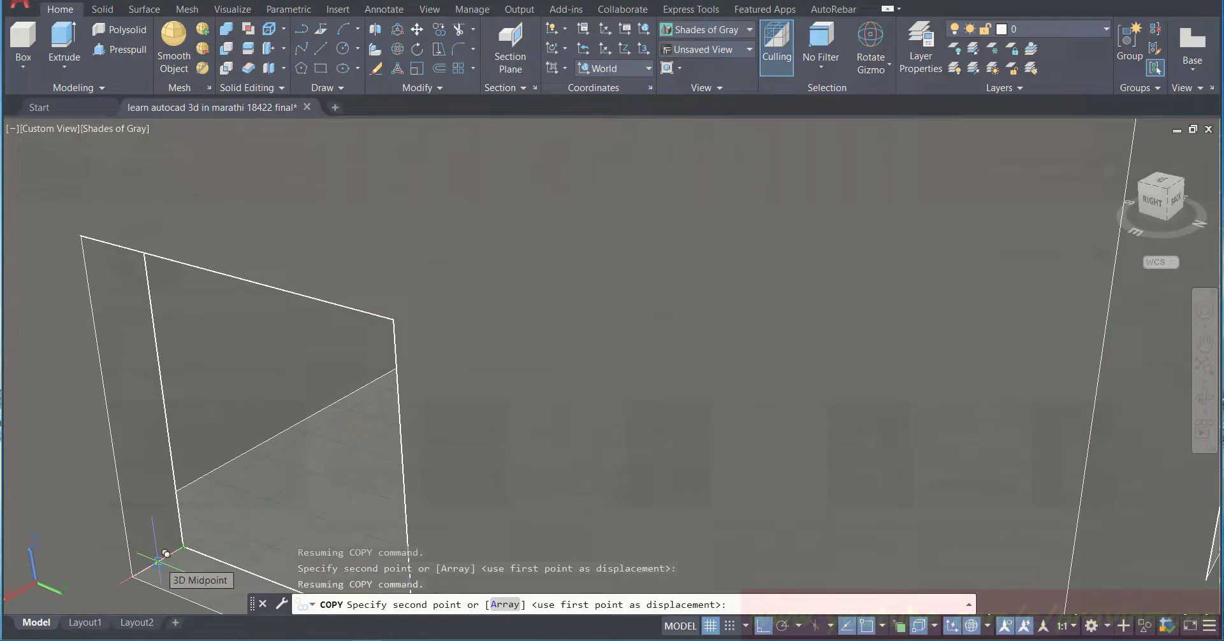
{"action": "scroll", "coordinate": [165, 553], "scroll_direction": "down", "scroll_amount": 8}
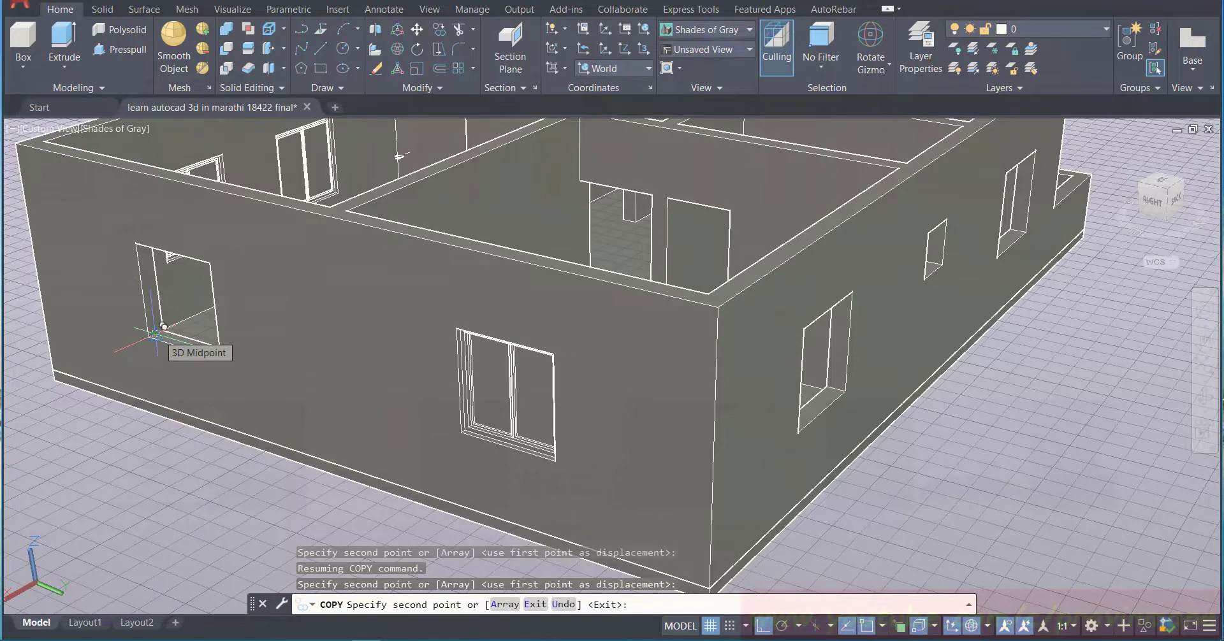
{"action": "scroll", "coordinate": [157, 402], "scroll_direction": "down", "scroll_amount": 3}
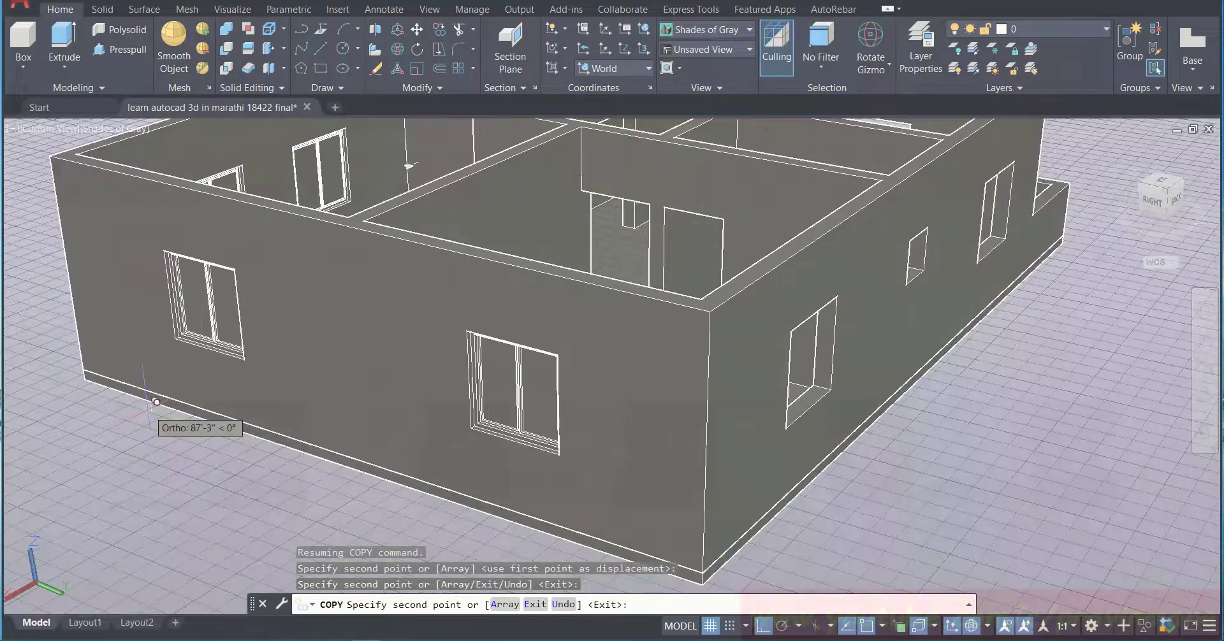
Step: Place copies of the window at the sill midpoints of the two matching openings in the first-floor model's side wall
{"action": "scroll", "coordinate": [157, 401], "scroll_direction": "down", "scroll_amount": 4}
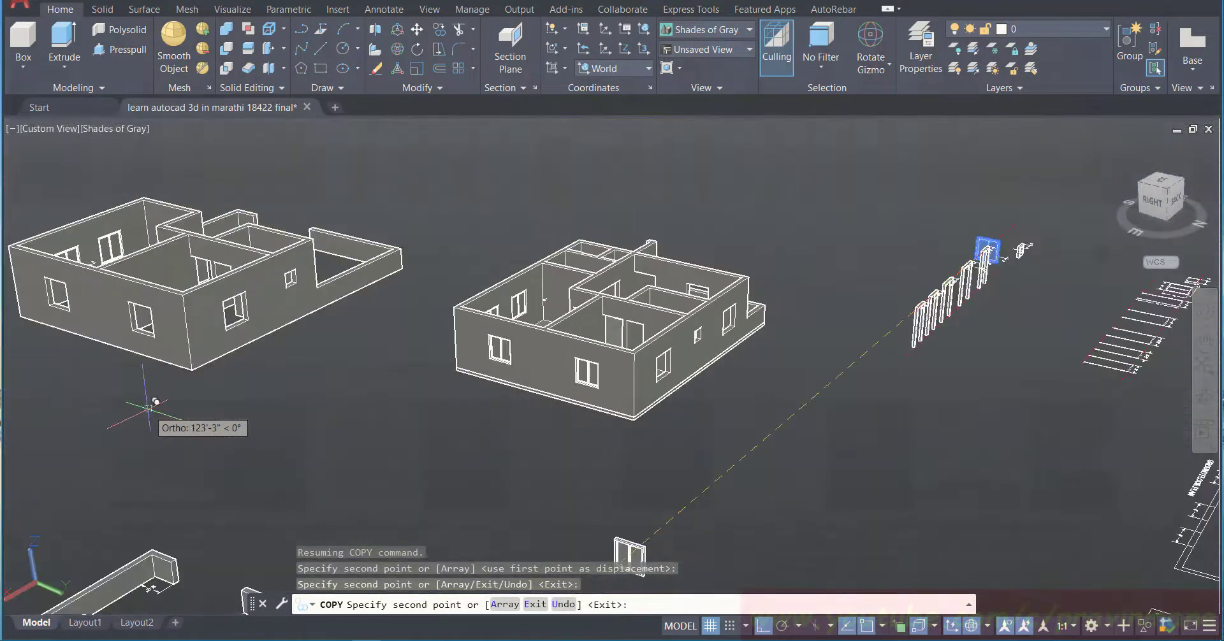
{"action": "left_click", "coordinate": [1205, 345]}
{"action": "left_click_drag", "start_coordinate": [587, 387], "coordinate": [871, 446]}
{"action": "key", "text": "Escape"}
{"action": "scroll", "coordinate": [431, 385], "scroll_direction": "up", "scroll_amount": 6}
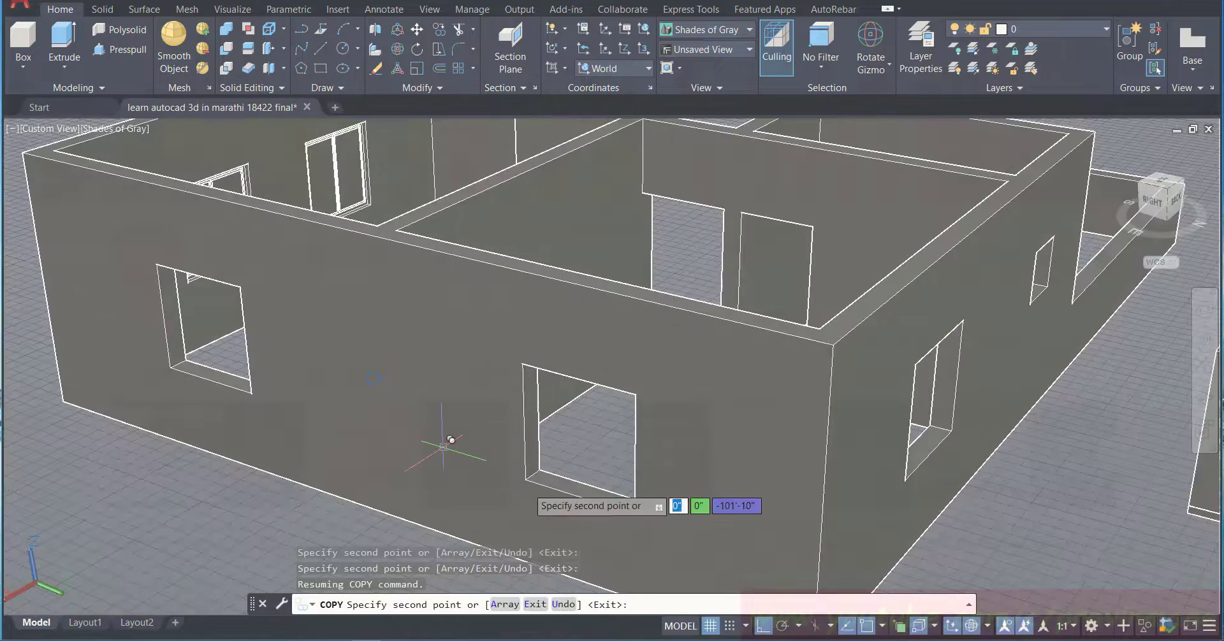
{"action": "left_click", "coordinate": [532, 472]}
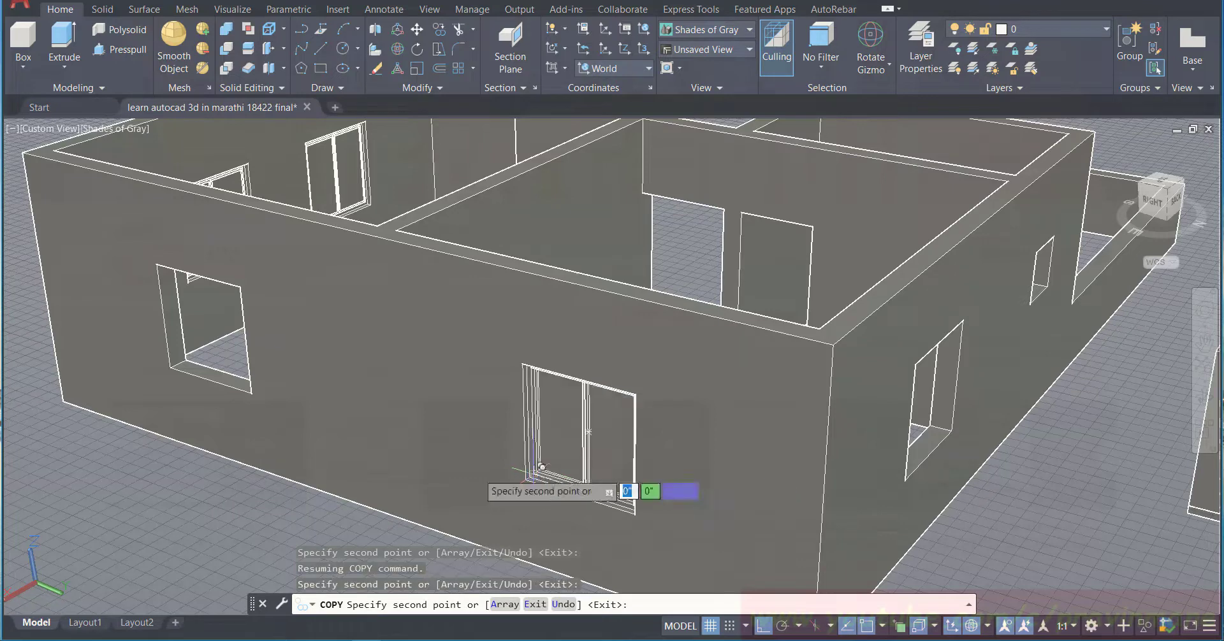
{"action": "left_click", "coordinate": [185, 357]}
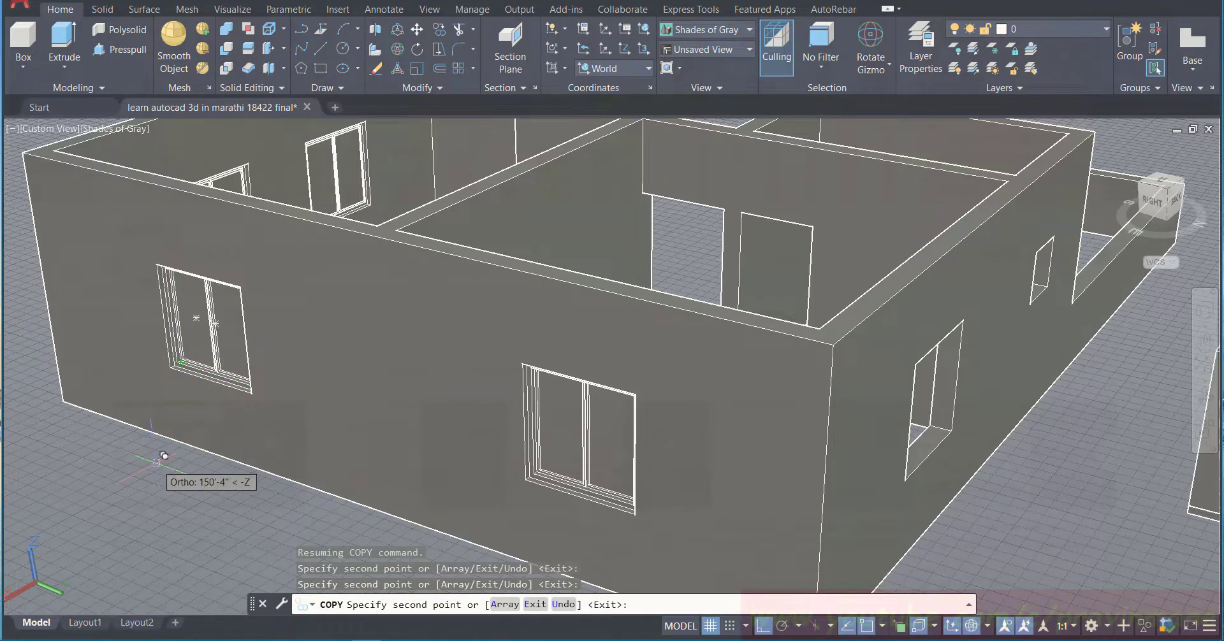
Step: Place a copy of the window at the sill midpoint of the opening in the second-floor model's side wall
{"action": "scroll", "coordinate": [164, 454], "scroll_direction": "down", "scroll_amount": 2}
{"action": "scroll", "coordinate": [163, 454], "scroll_direction": "down", "scroll_amount": 3}
{"action": "scroll", "coordinate": [174, 472], "scroll_direction": "up", "scroll_amount": 1}
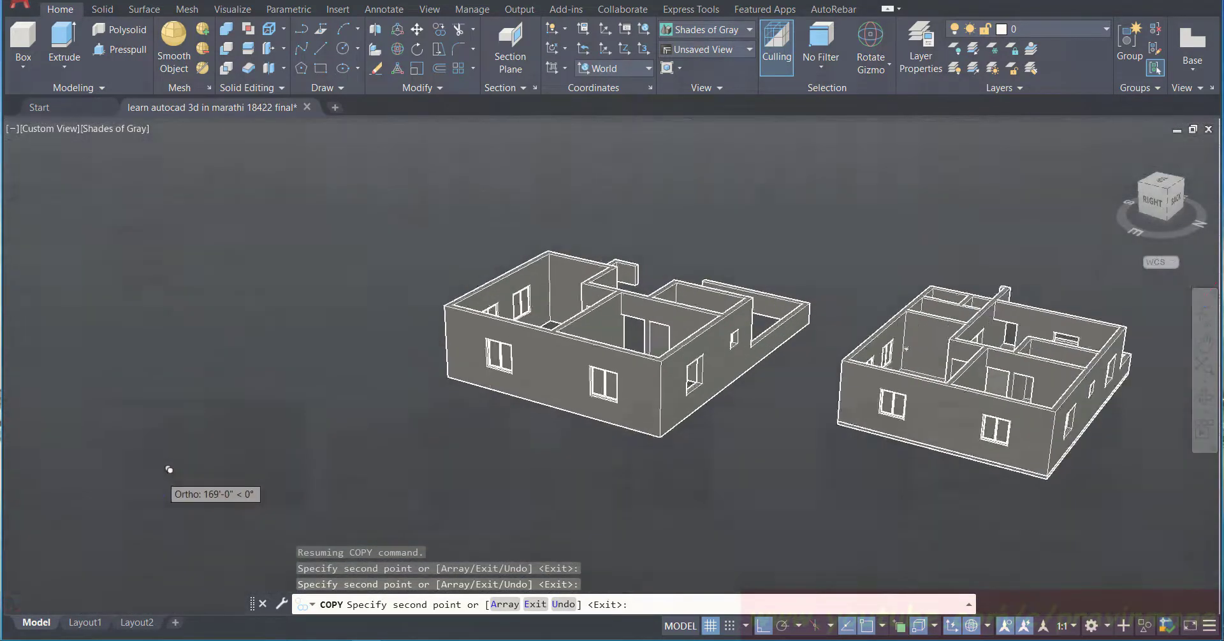
{"action": "left_click", "coordinate": [1204, 346]}
{"action": "left_click_drag", "start_coordinate": [969, 383], "coordinate": [943, 250]}
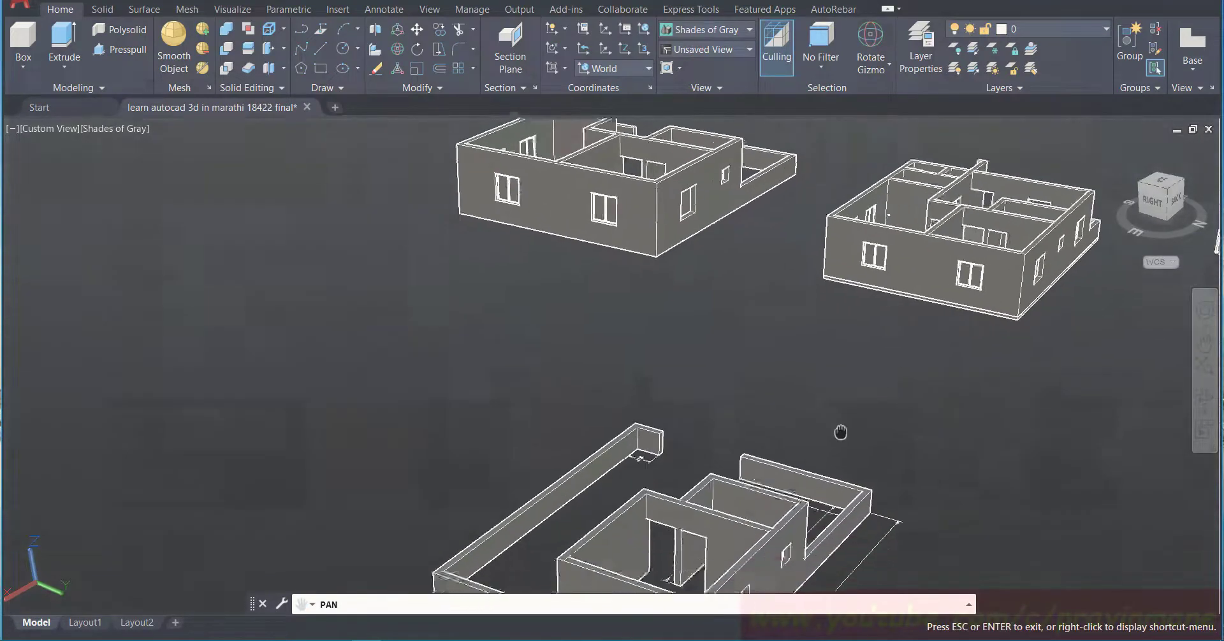
{"action": "left_click_drag", "start_coordinate": [757, 527], "coordinate": [804, 415]}
{"action": "left_click_drag", "start_coordinate": [758, 473], "coordinate": [714, 407]}
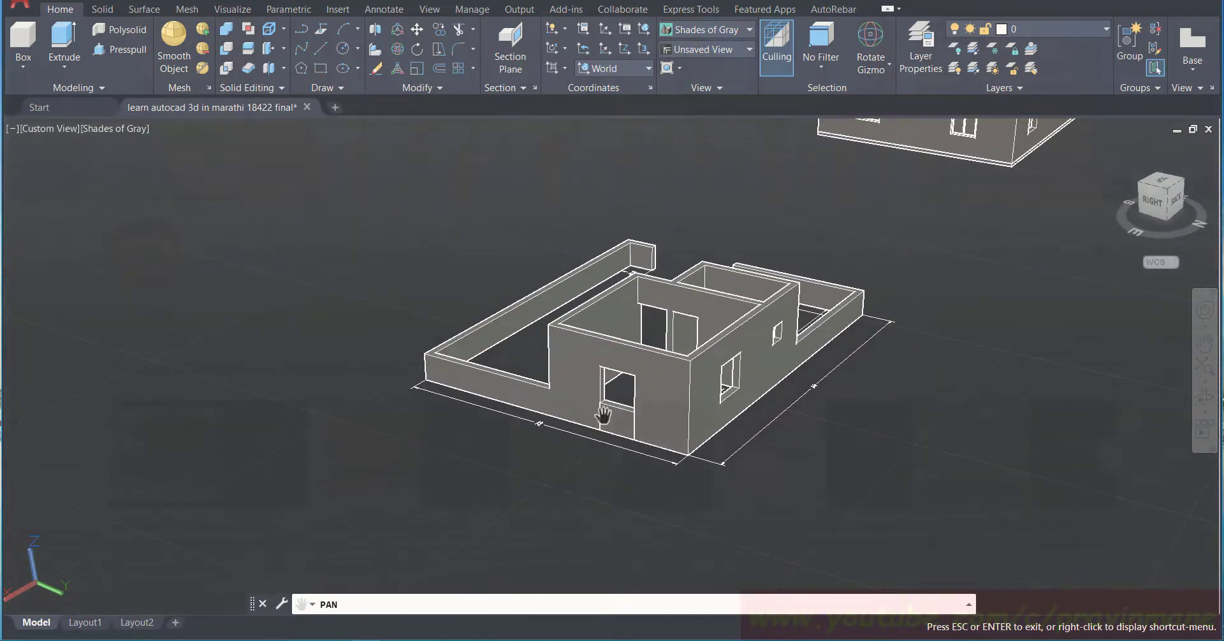
{"action": "scroll", "coordinate": [601, 413], "scroll_direction": "up", "scroll_amount": 10}
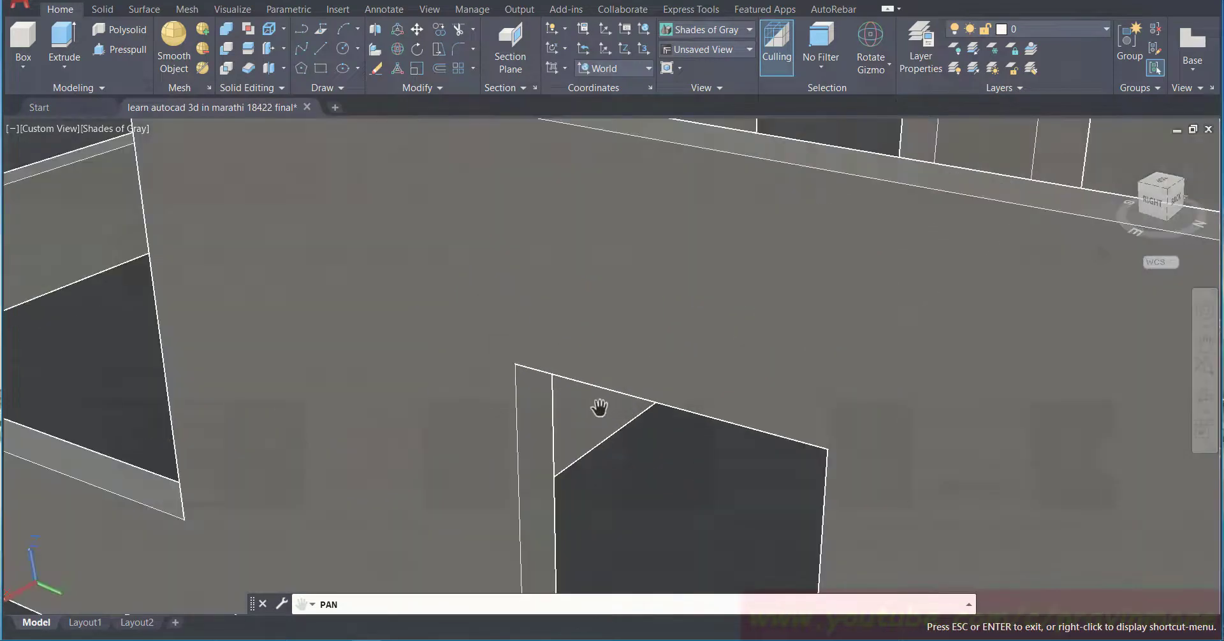
{"action": "scroll", "coordinate": [600, 408], "scroll_direction": "down", "scroll_amount": 8}
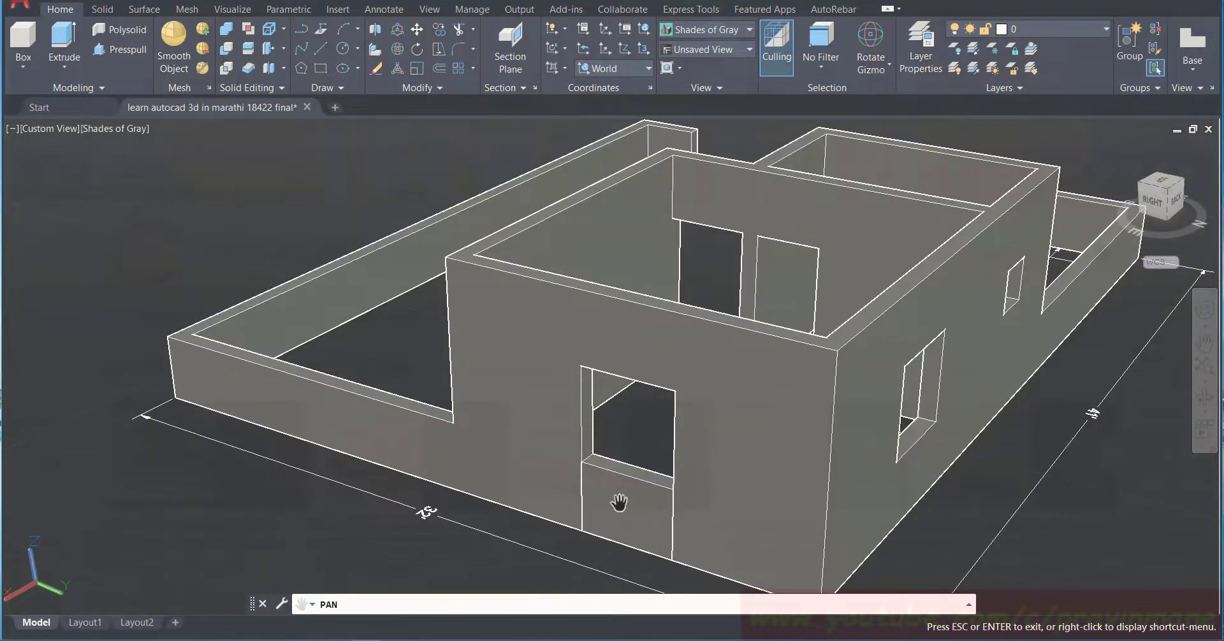
{"action": "key", "text": "Escape"}
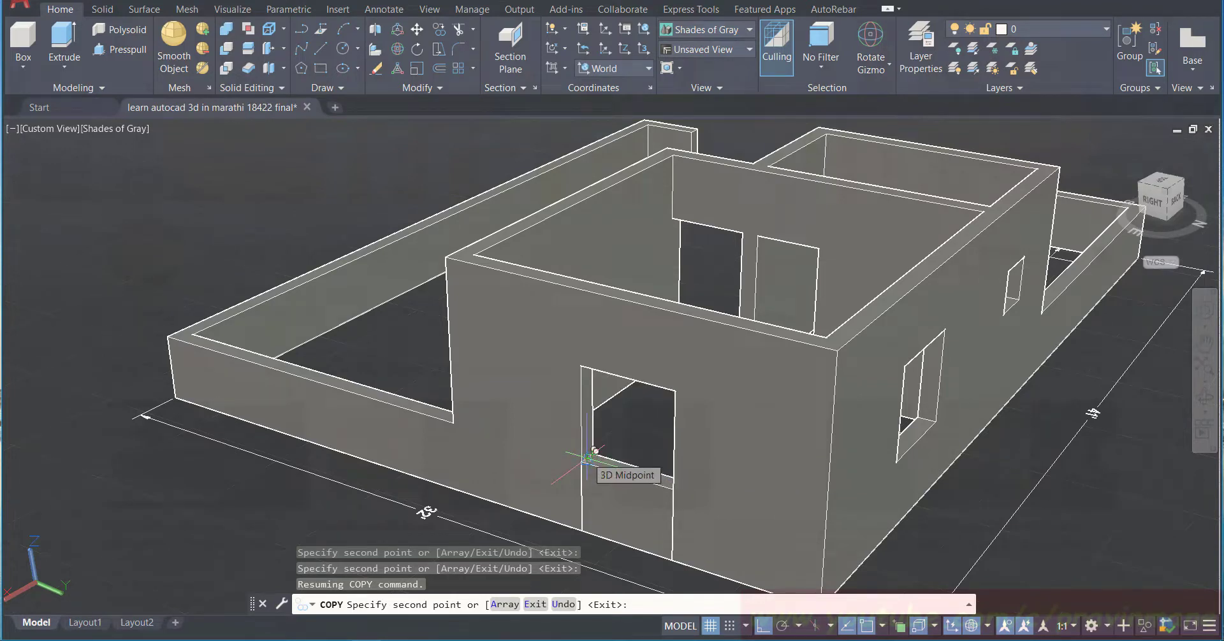
{"action": "left_click", "coordinate": [588, 454]}
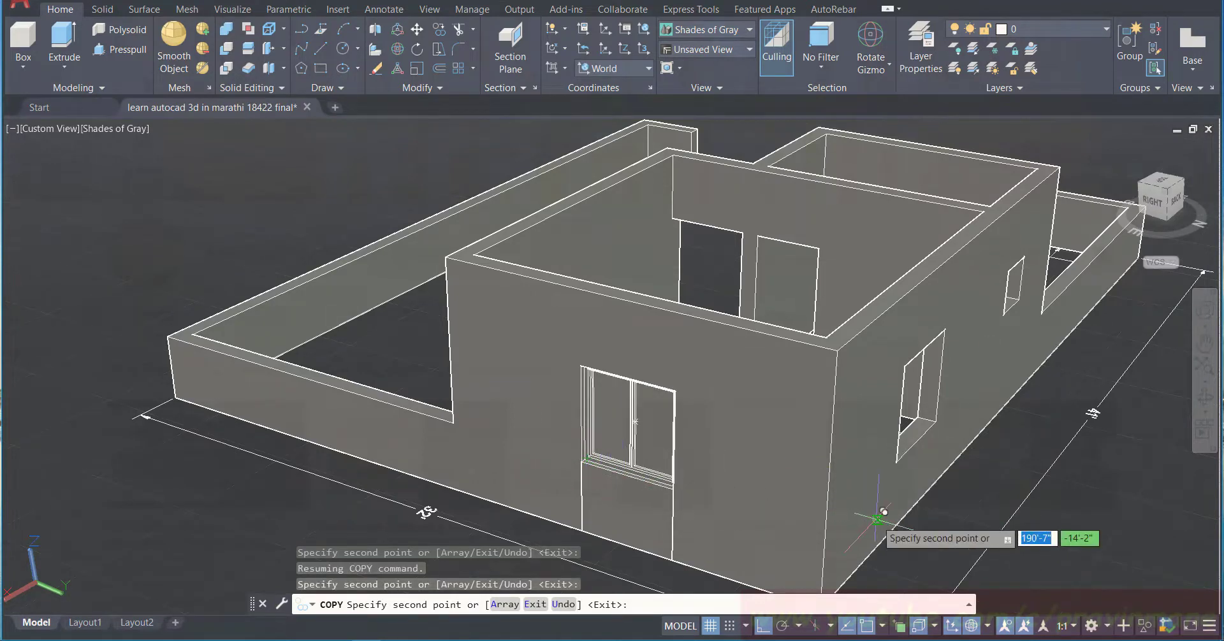
Step: End the Copy command and save the drawing with the second-floor window in place
{"action": "key", "text": "Escape"}
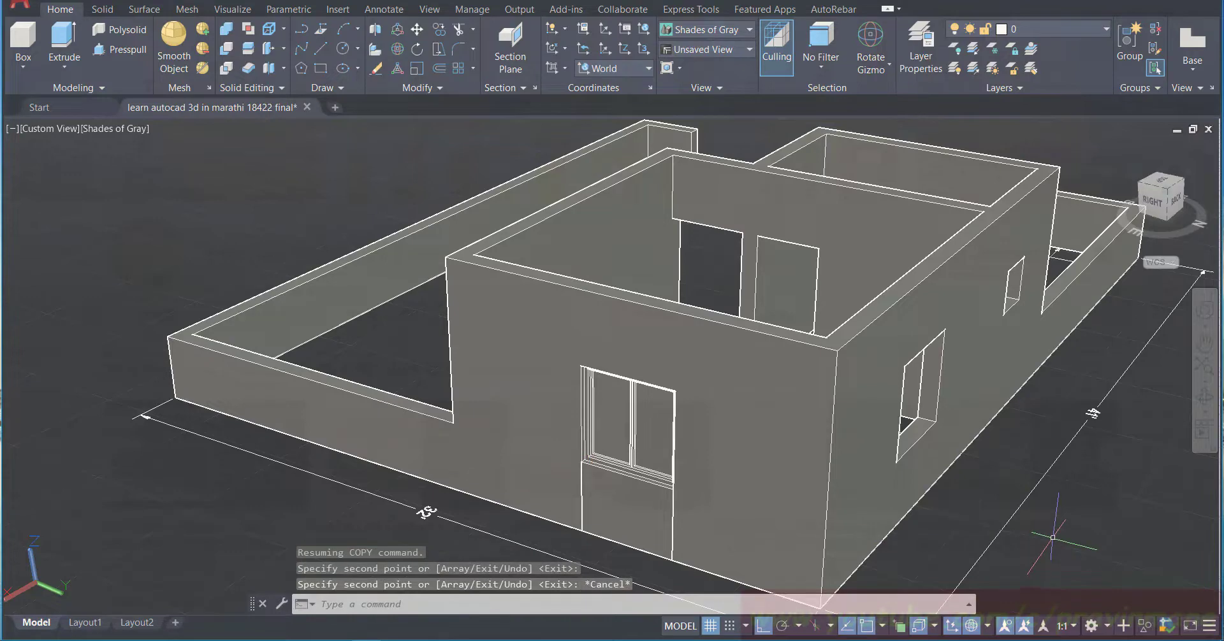
{"action": "key", "text": "ctrl+s"}
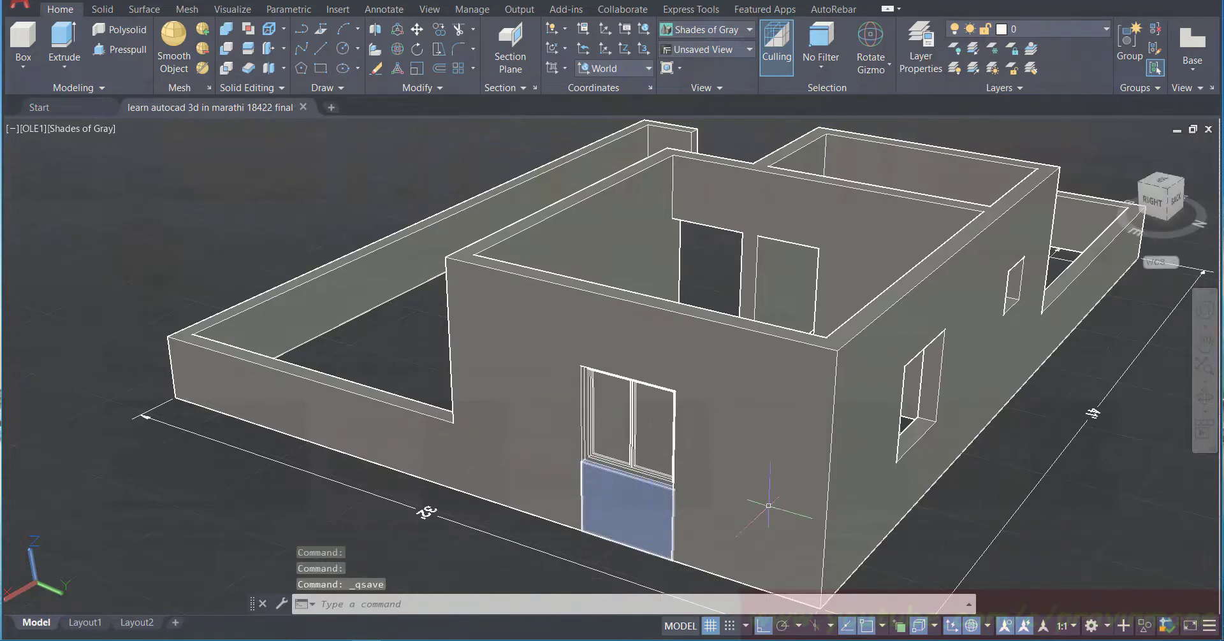
{"action": "scroll", "coordinate": [806, 495], "scroll_direction": "down", "scroll_amount": 1}
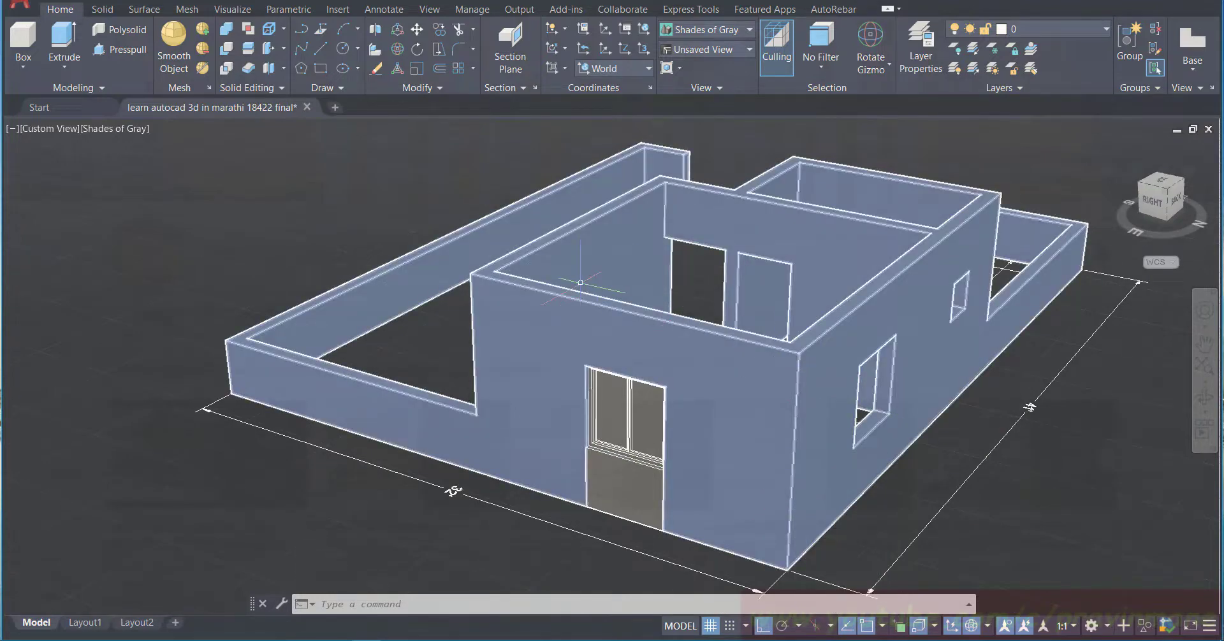
{"action": "key", "text": "ctrl+s"}
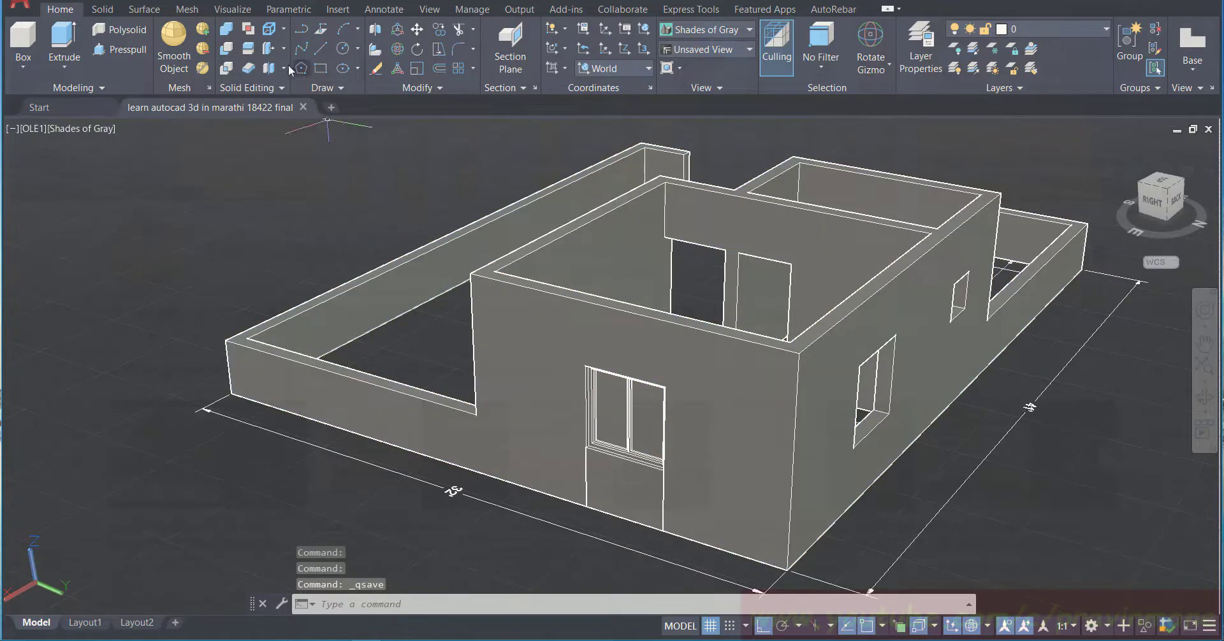
Step: Union the second-floor walls with the infill block below the newly placed window
{"action": "left_click", "coordinate": [225, 30]}
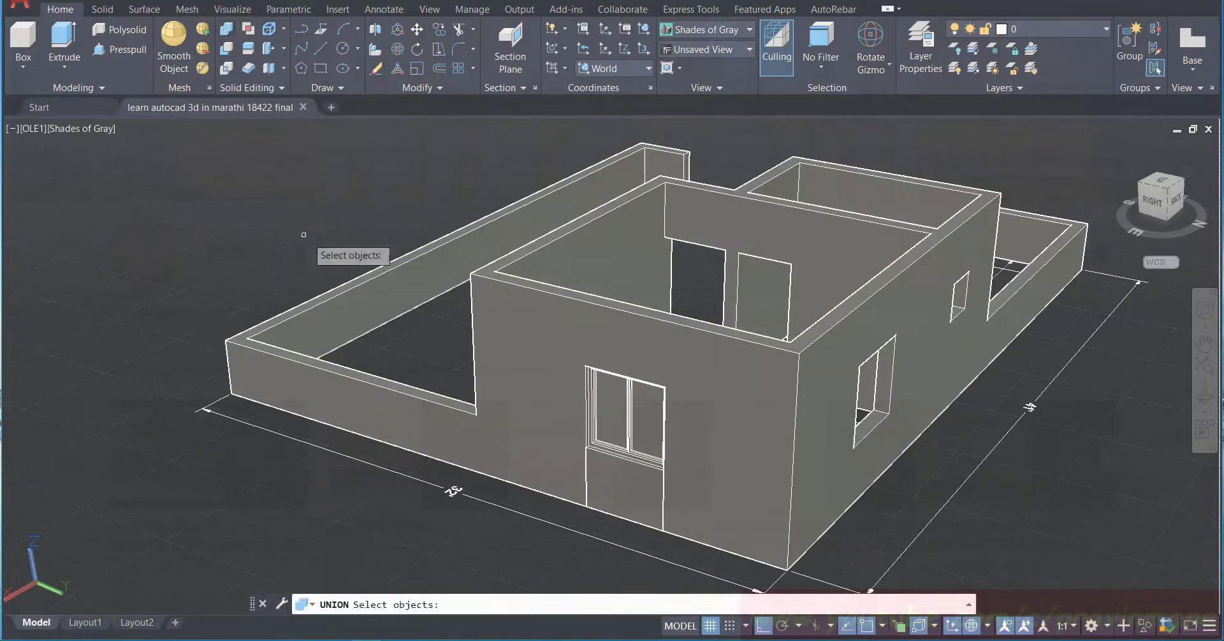
{"action": "left_click", "coordinate": [475, 291]}
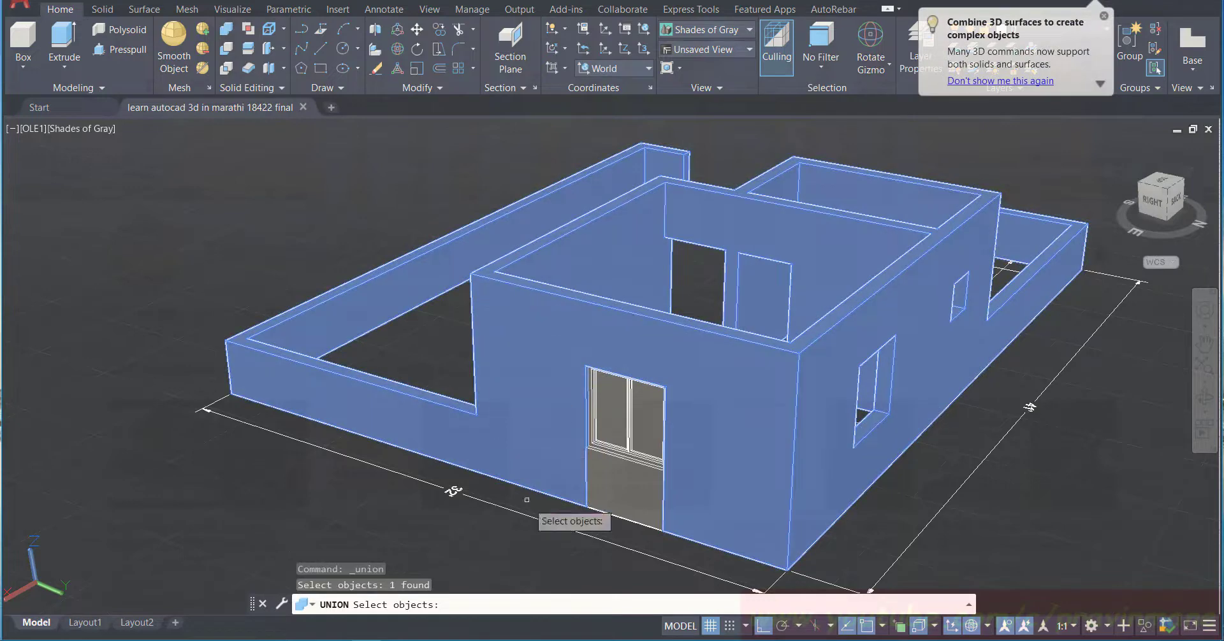
{"action": "left_click", "coordinate": [596, 497]}
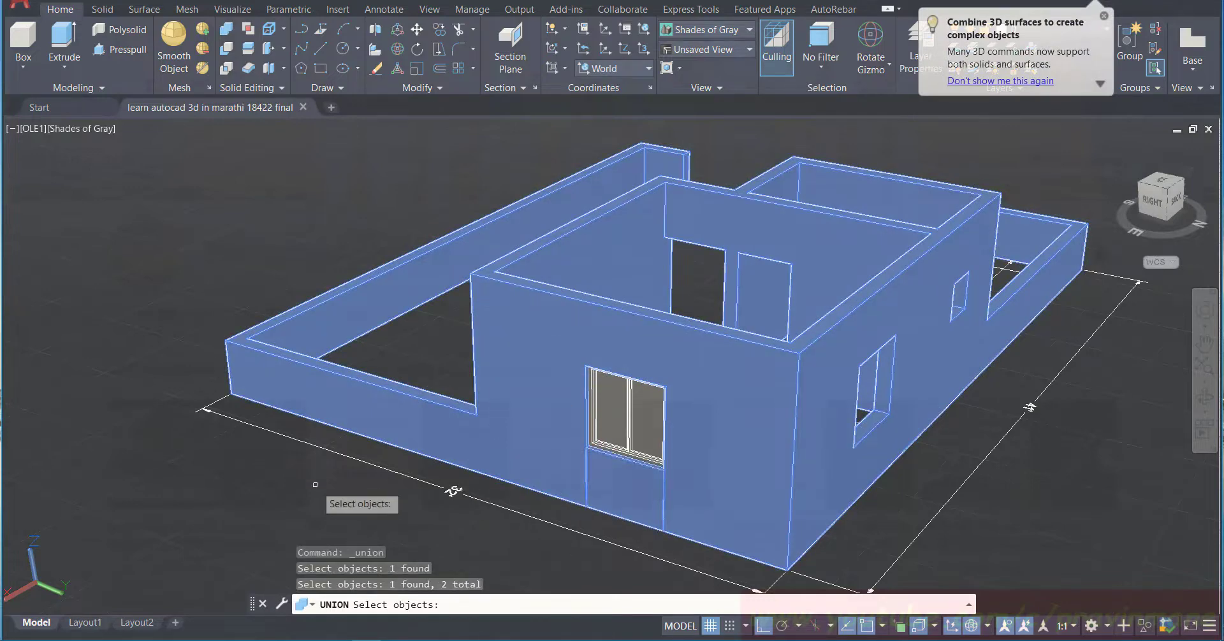
{"action": "key", "text": "Return"}
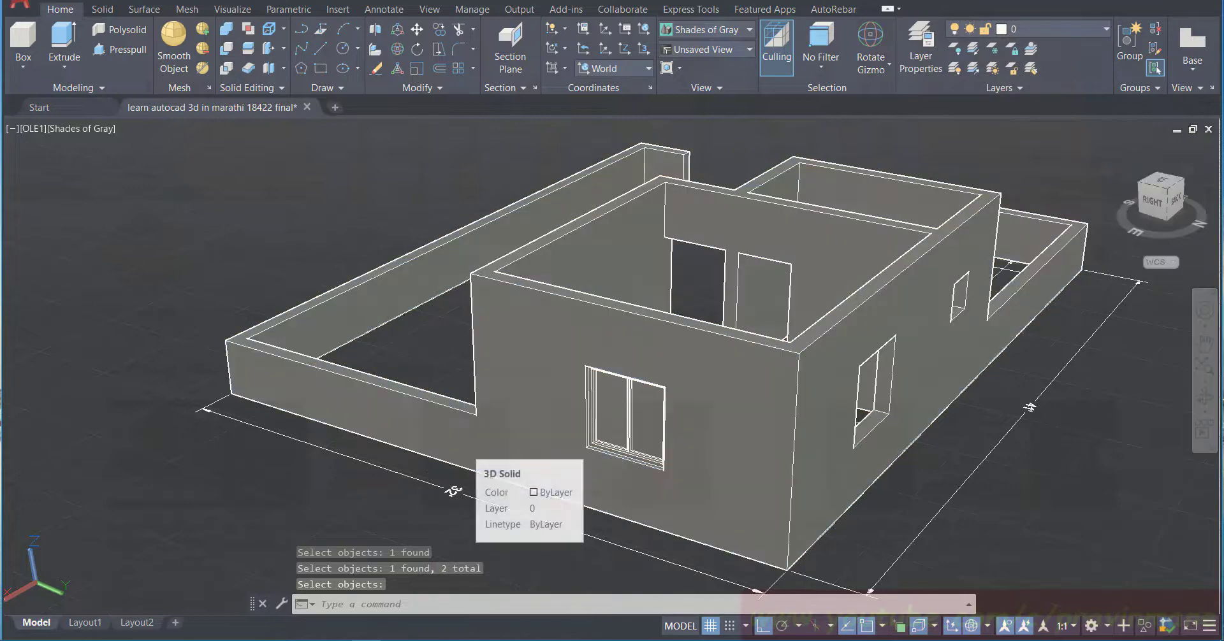
Step: Save the drawing and rotate the standalone window about the vertical axis so it lines up with the row of door frames
{"action": "key", "text": "ctrl+s"}
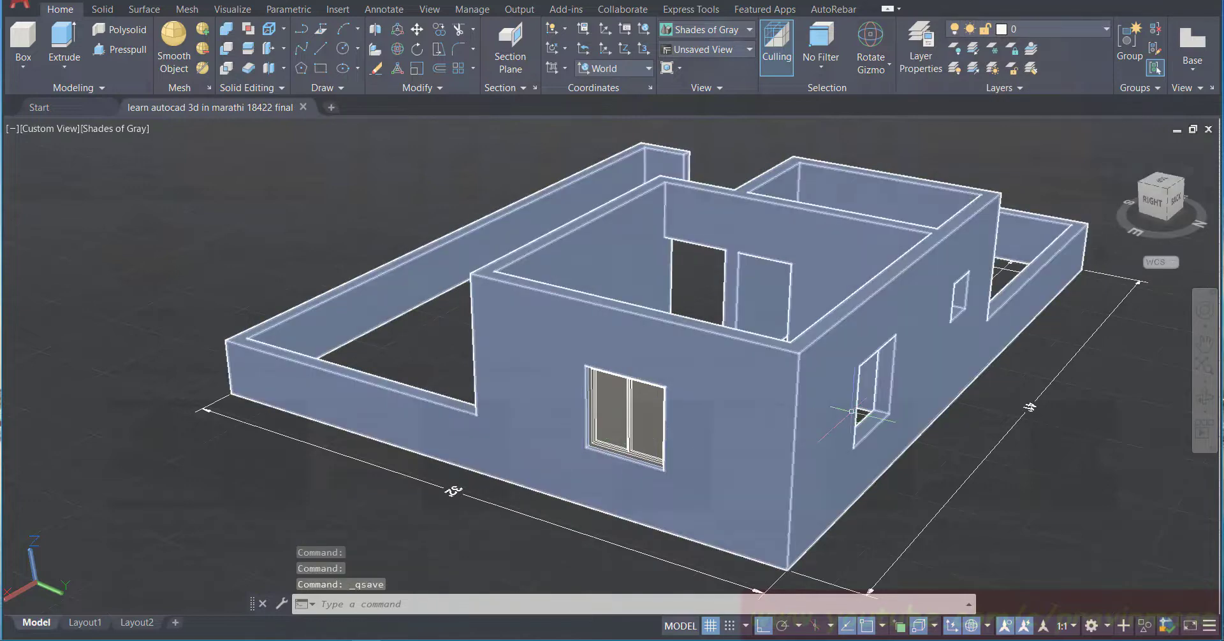
{"action": "scroll", "coordinate": [851, 411], "scroll_direction": "down", "scroll_amount": 5}
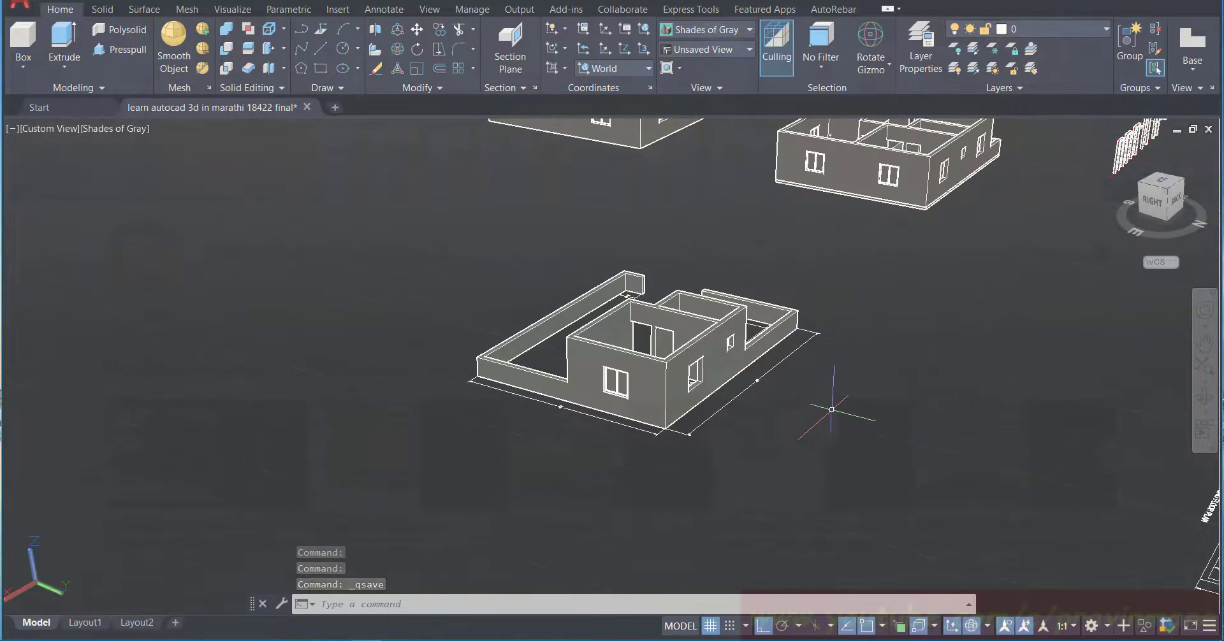
{"action": "left_click", "coordinate": [1204, 344]}
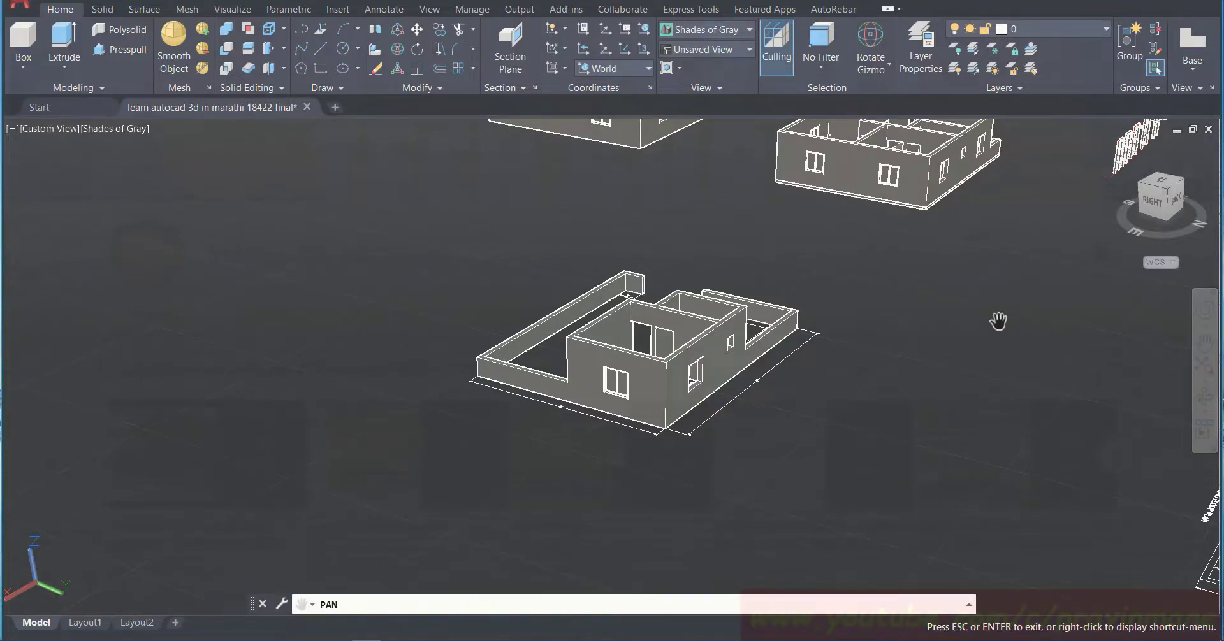
{"action": "left_click_drag", "start_coordinate": [997, 322], "coordinate": [548, 501]}
{"action": "left_click_drag", "start_coordinate": [834, 294], "coordinate": [784, 364]}
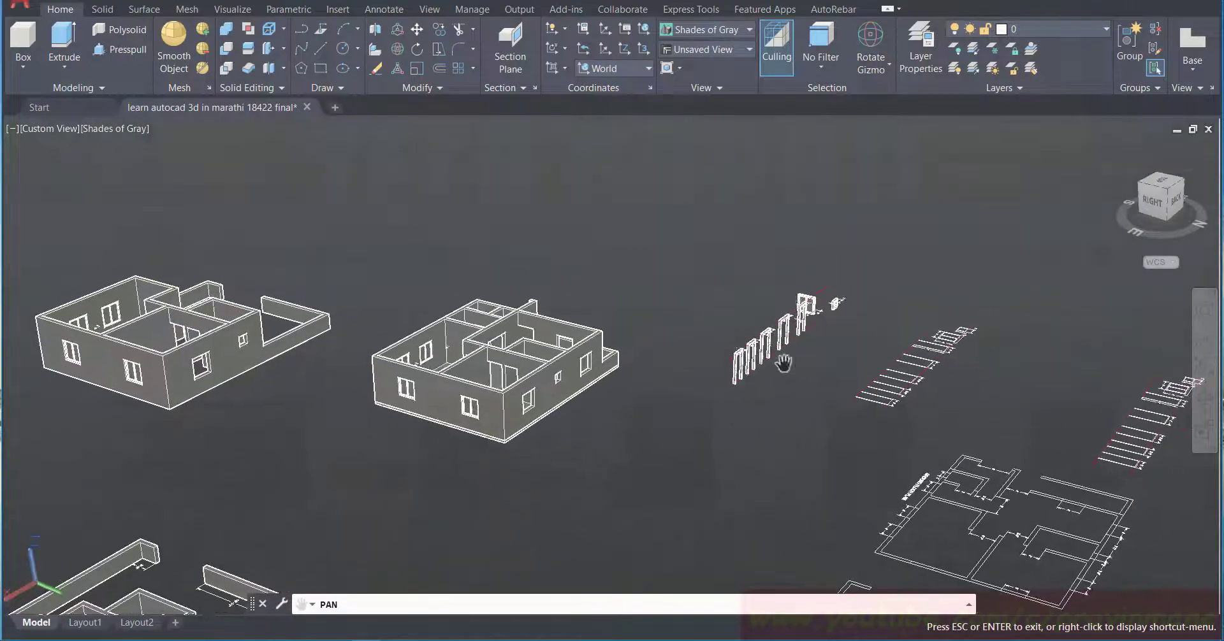
{"action": "scroll", "coordinate": [794, 299], "scroll_direction": "up", "scroll_amount": 4}
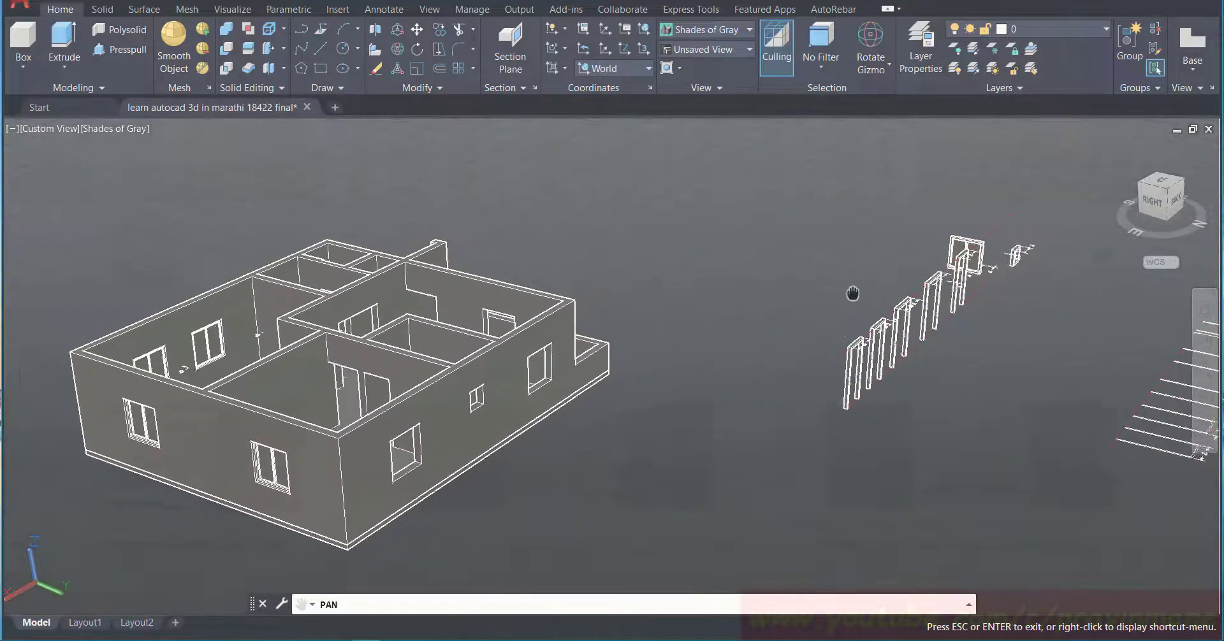
{"action": "scroll", "coordinate": [920, 233], "scroll_direction": "up", "scroll_amount": 2}
{"action": "scroll", "coordinate": [920, 233], "scroll_direction": "up", "scroll_amount": 1}
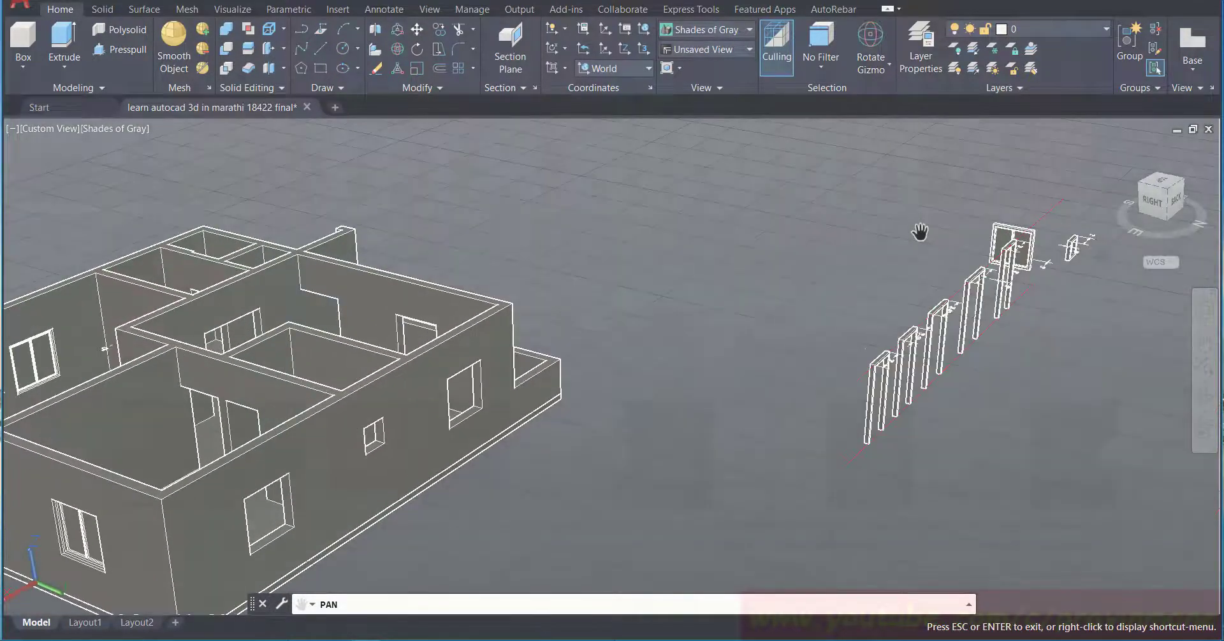
{"action": "scroll", "coordinate": [986, 228], "scroll_direction": "down", "scroll_amount": 1}
{"action": "scroll", "coordinate": [986, 228], "scroll_direction": "up", "scroll_amount": 2}
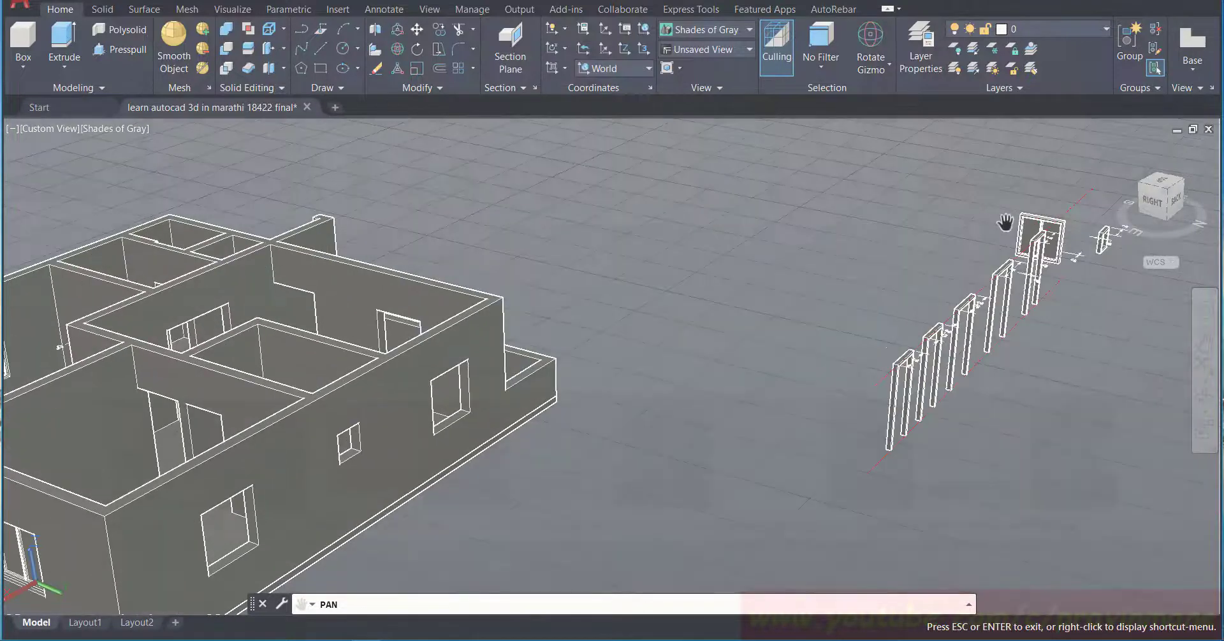
{"action": "key", "text": "Escape"}
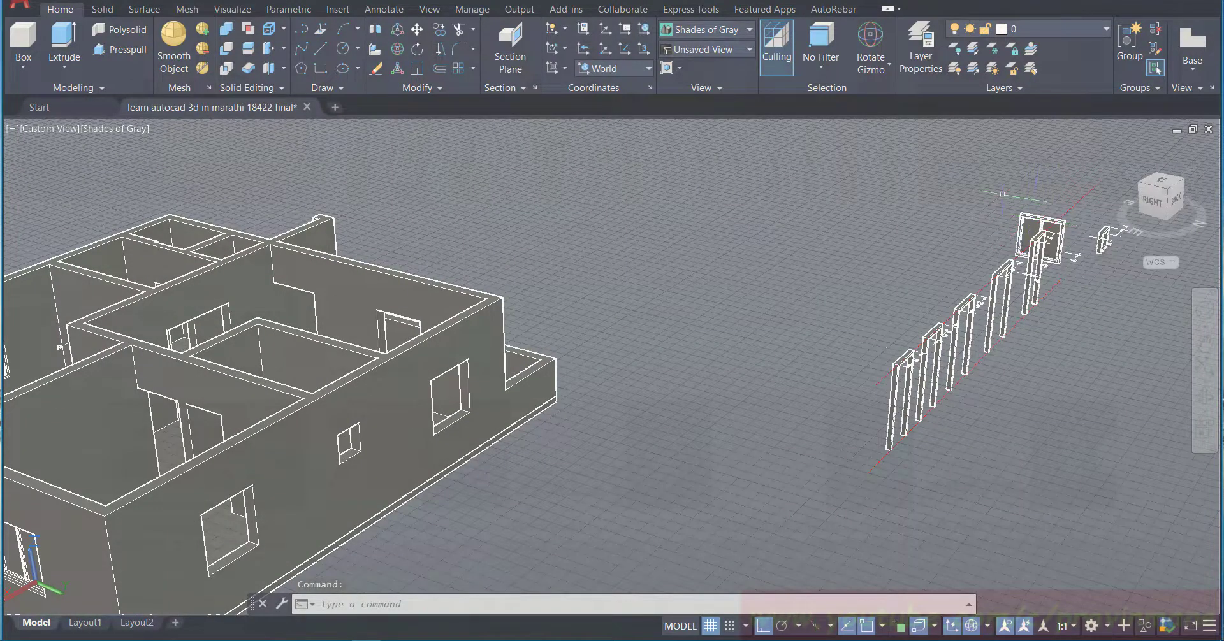
{"action": "left_click", "coordinate": [1002, 194]}
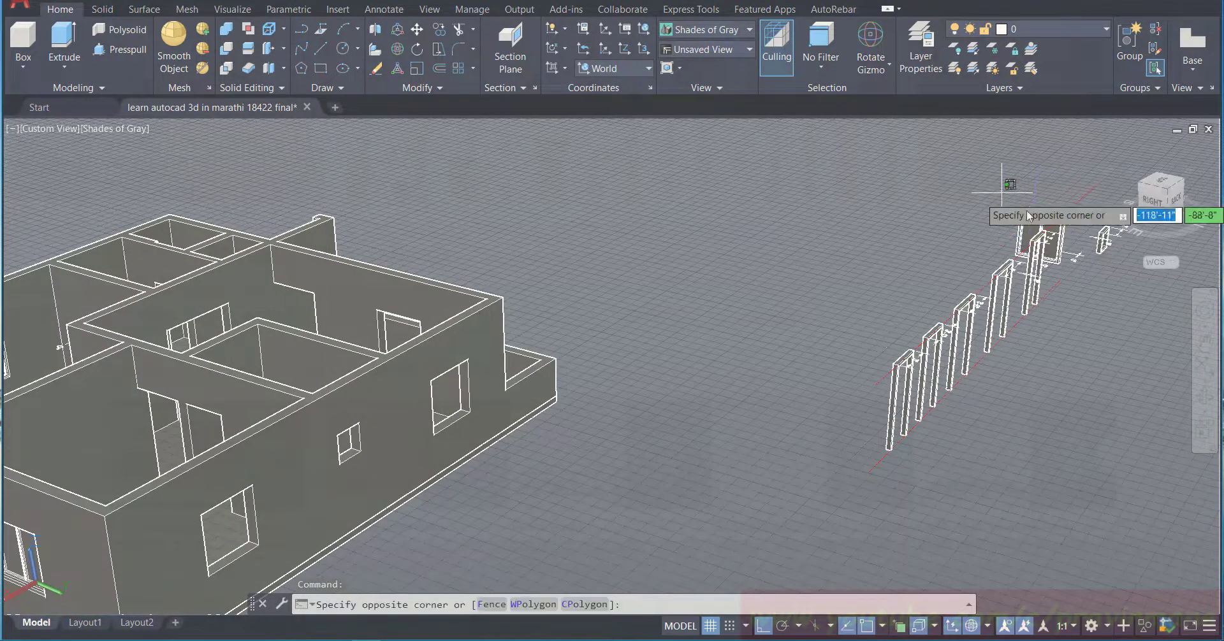
{"action": "left_click", "coordinate": [1076, 263]}
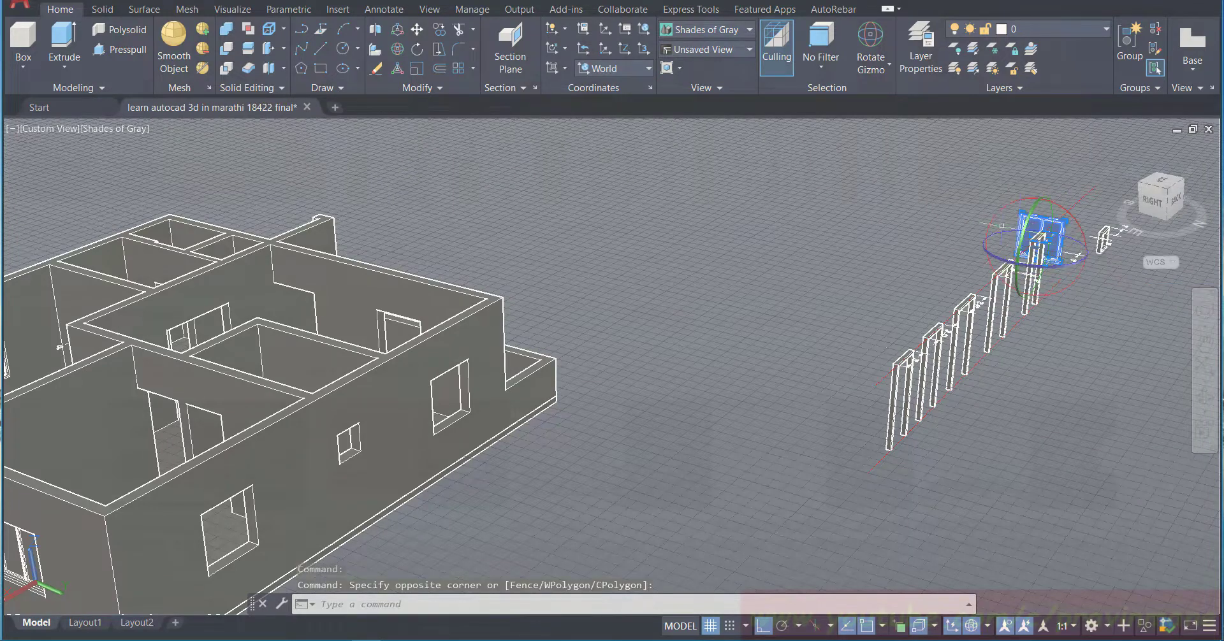
{"action": "left_click", "coordinate": [1002, 261]}
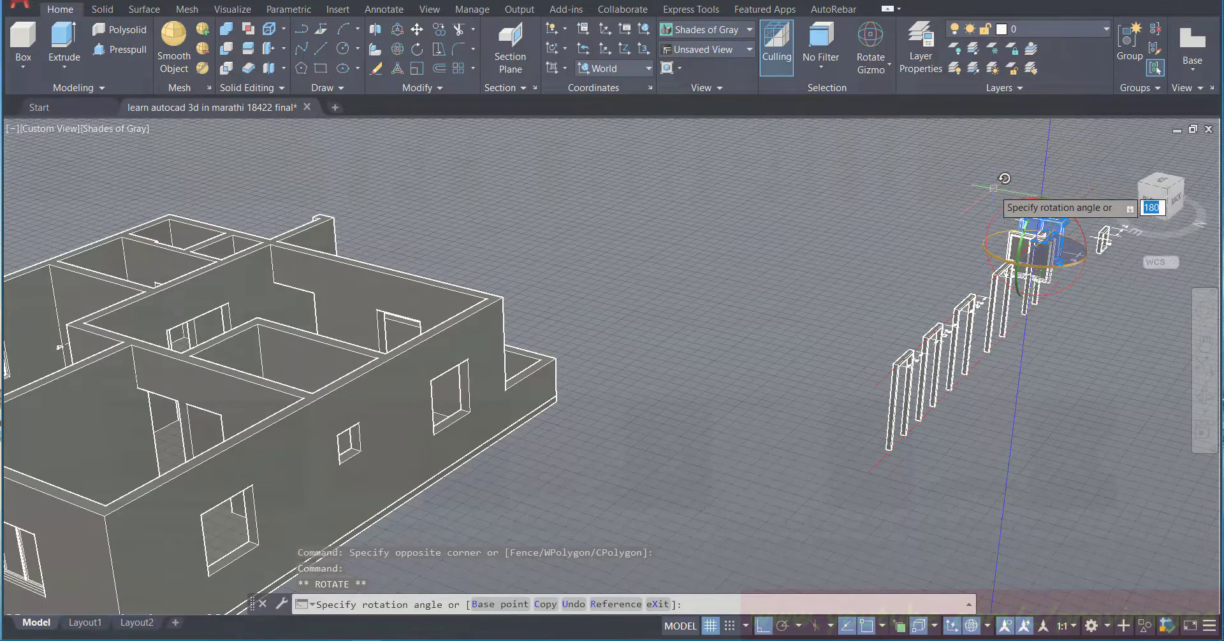
{"action": "left_click", "coordinate": [900, 179]}
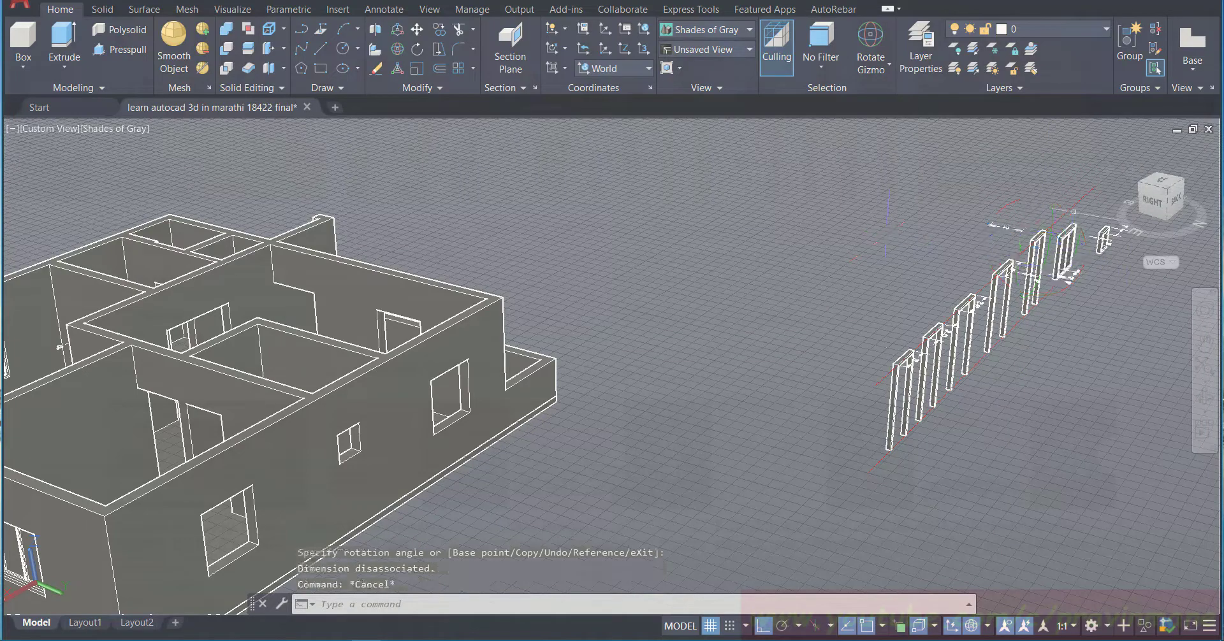
{"action": "left_click", "coordinate": [1058, 213]}
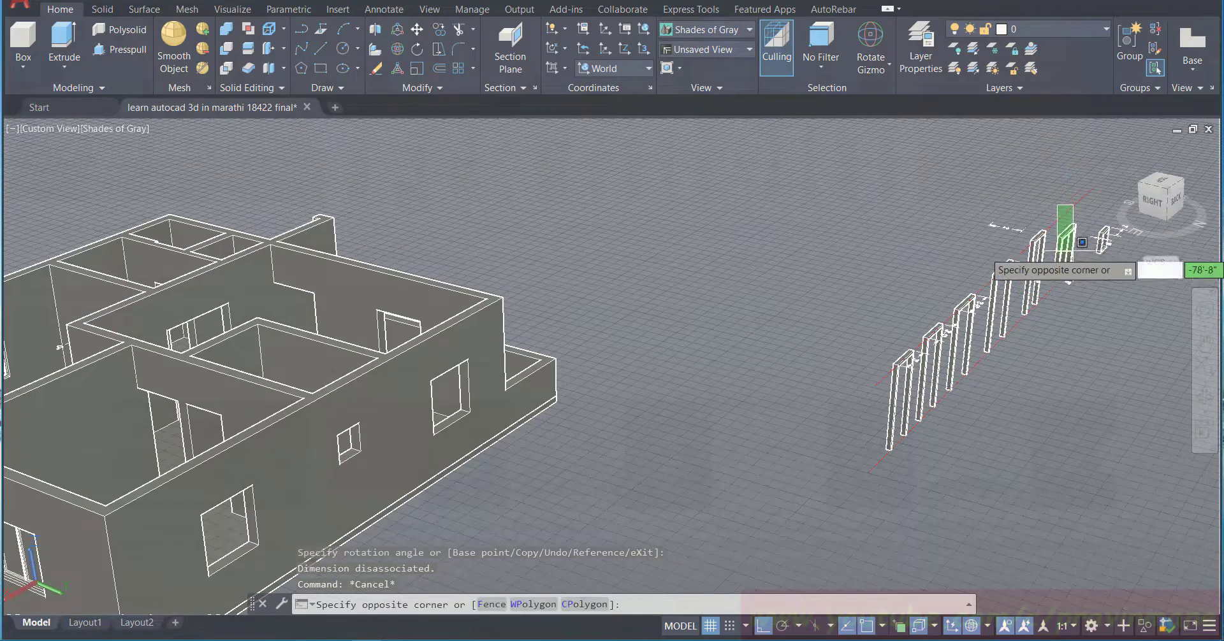
{"action": "left_click", "coordinate": [1069, 299]}
{"action": "left_click", "coordinate": [1078, 326]}
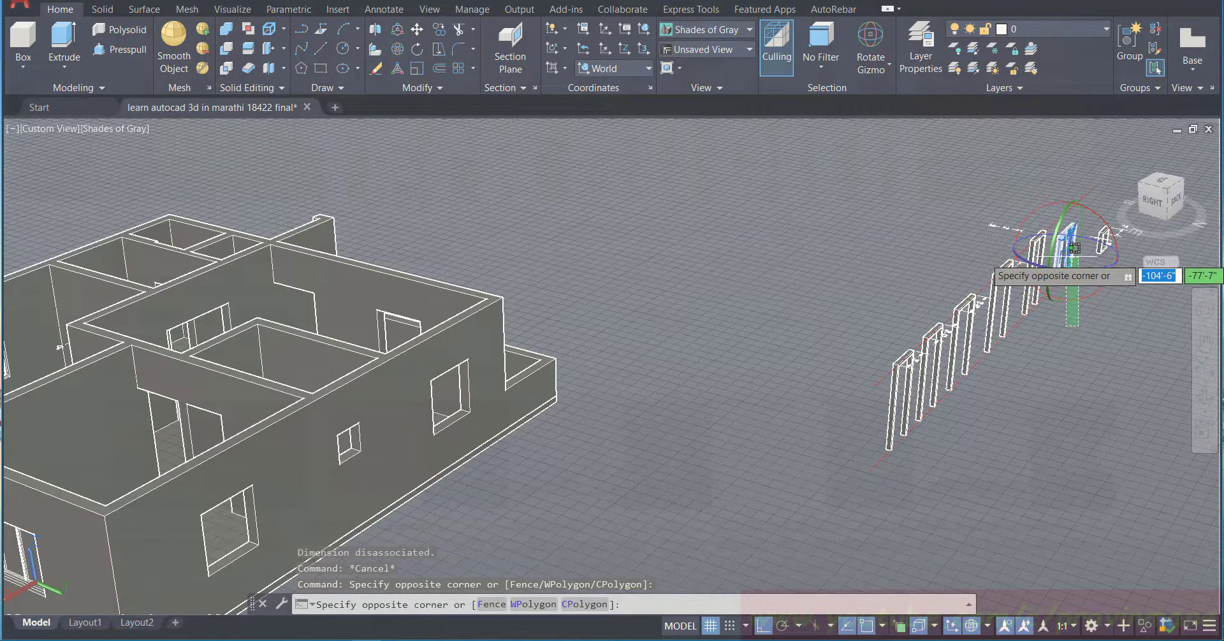
{"action": "key", "text": "Escape"}
{"action": "key", "text": "Escape"}
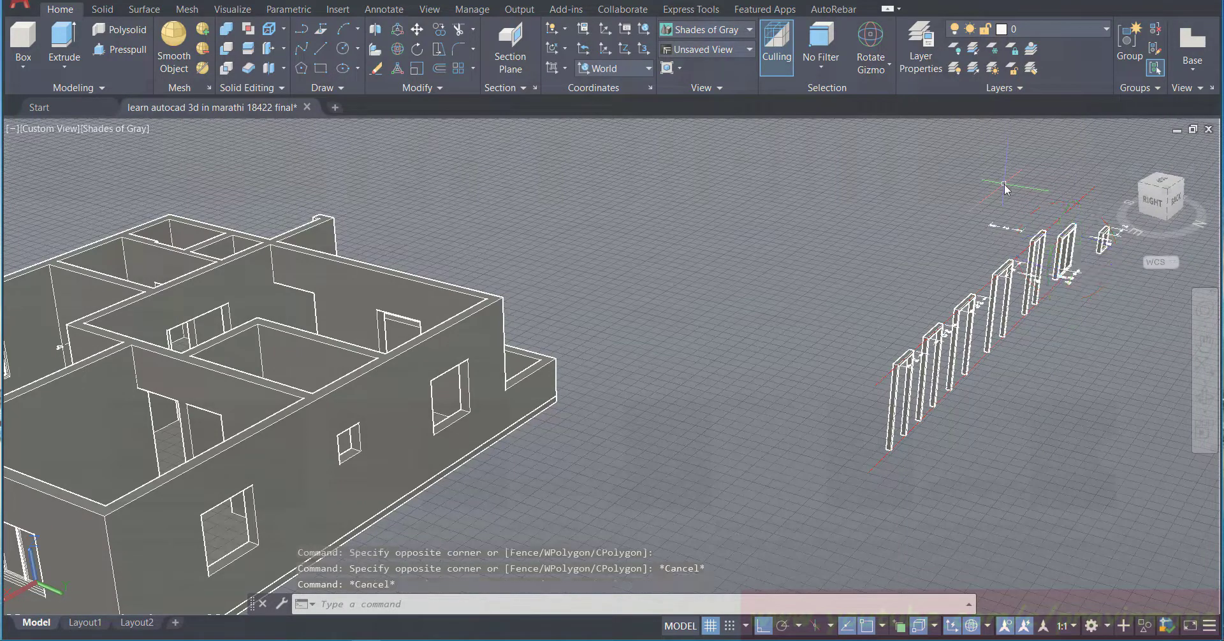
Step: Switch the default gizmo from Rotate to Move and save the drawing
{"action": "left_click", "coordinate": [988, 627]}
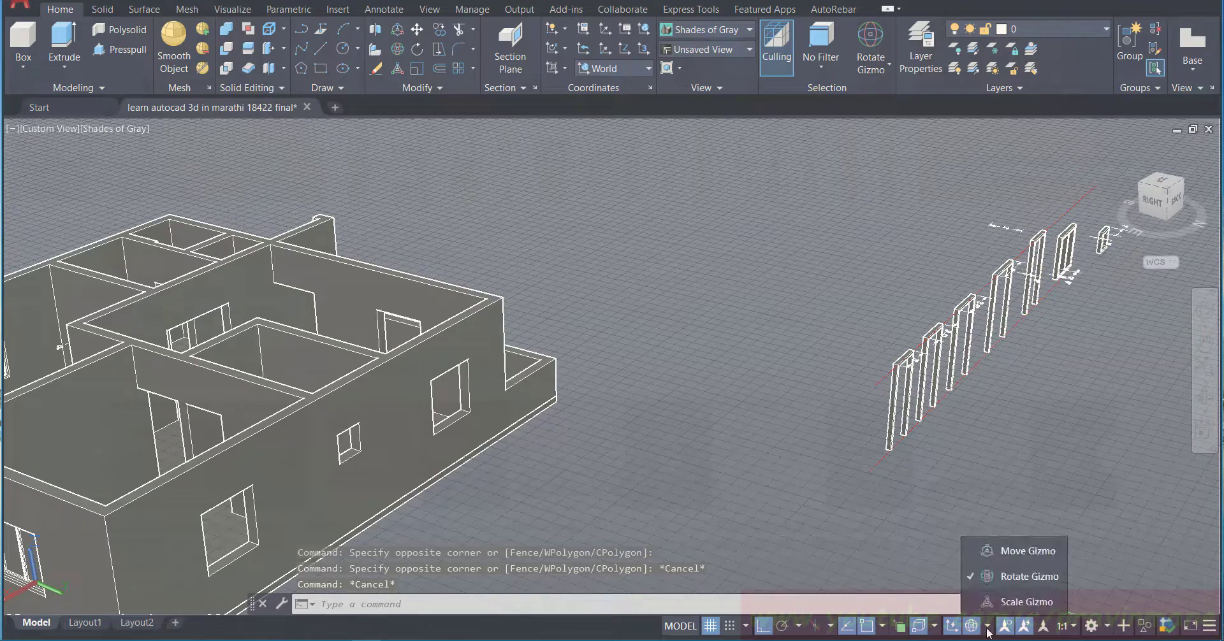
{"action": "left_click", "coordinate": [1019, 551]}
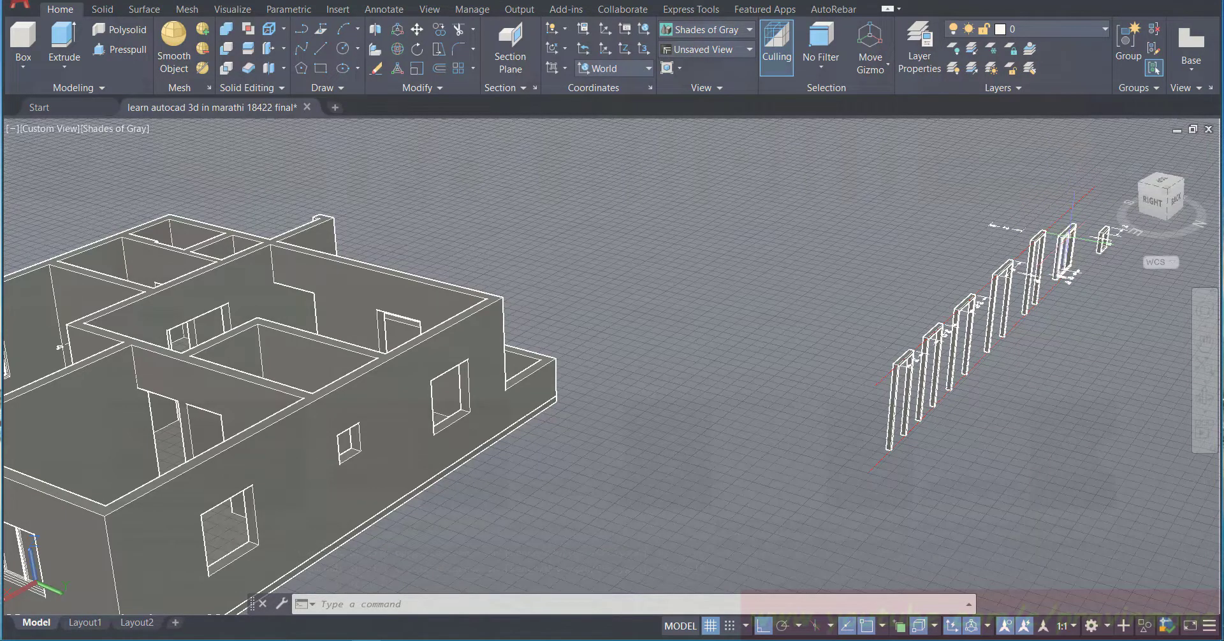
{"action": "scroll", "coordinate": [641, 363], "scroll_direction": "up", "scroll_amount": 5}
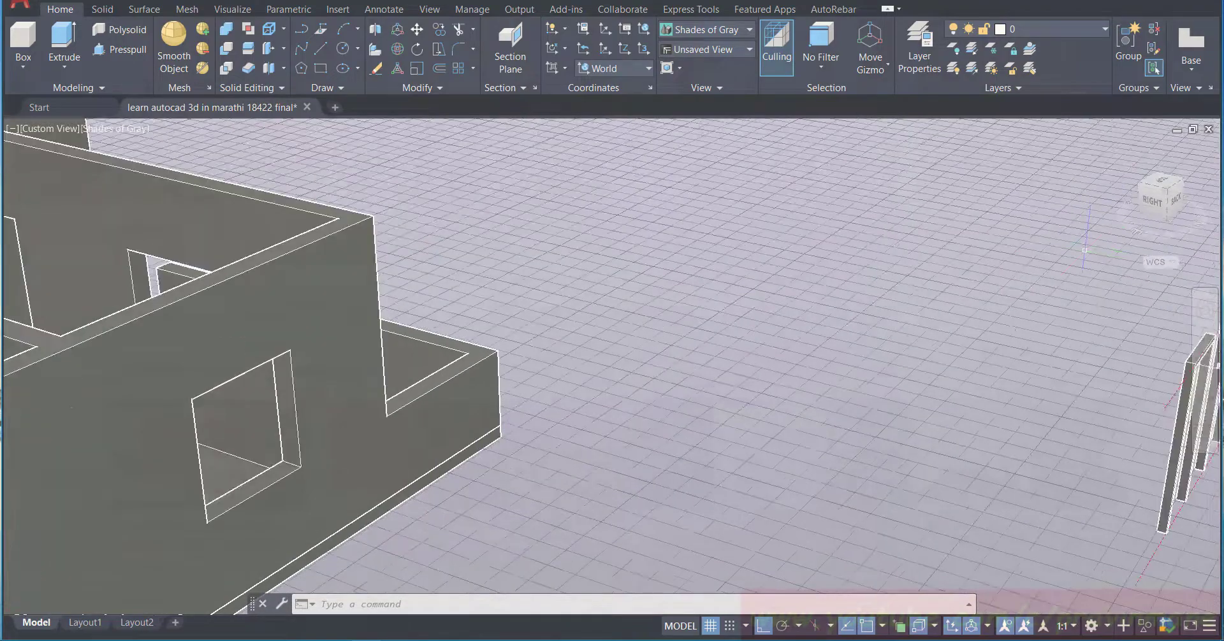
{"action": "scroll", "coordinate": [628, 364], "scroll_direction": "up", "scroll_amount": 2}
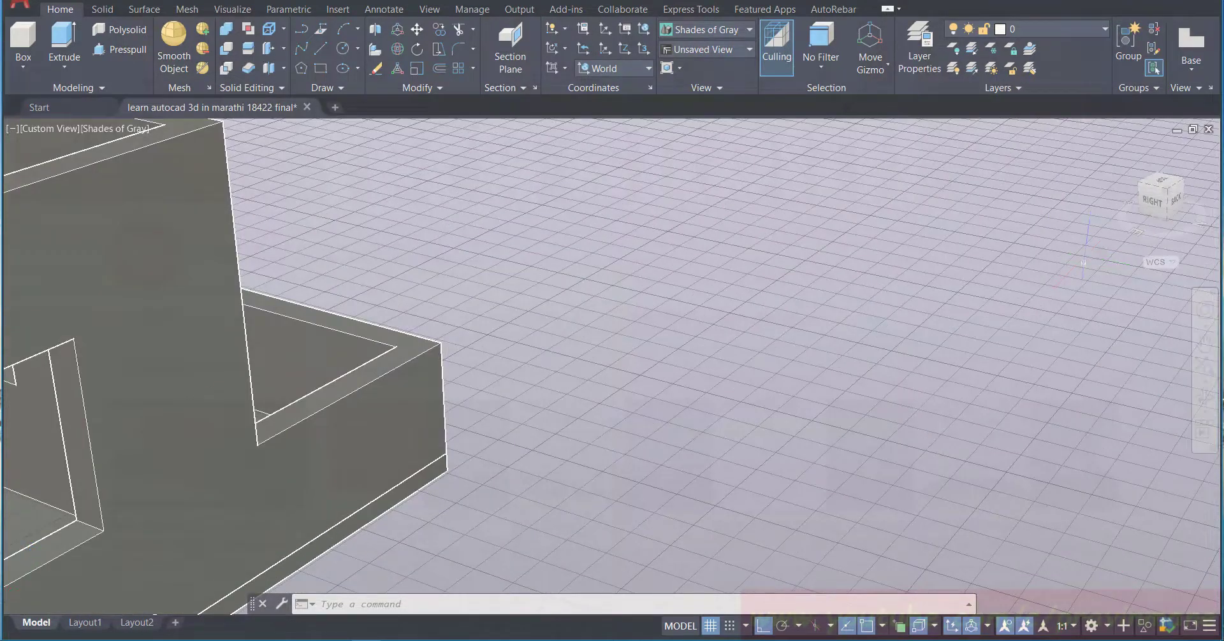
{"action": "scroll", "coordinate": [1083, 262], "scroll_direction": "up", "scroll_amount": 2}
{"action": "scroll", "coordinate": [1083, 268], "scroll_direction": "down", "scroll_amount": 2}
{"action": "scroll", "coordinate": [1081, 272], "scroll_direction": "up", "scroll_amount": 3}
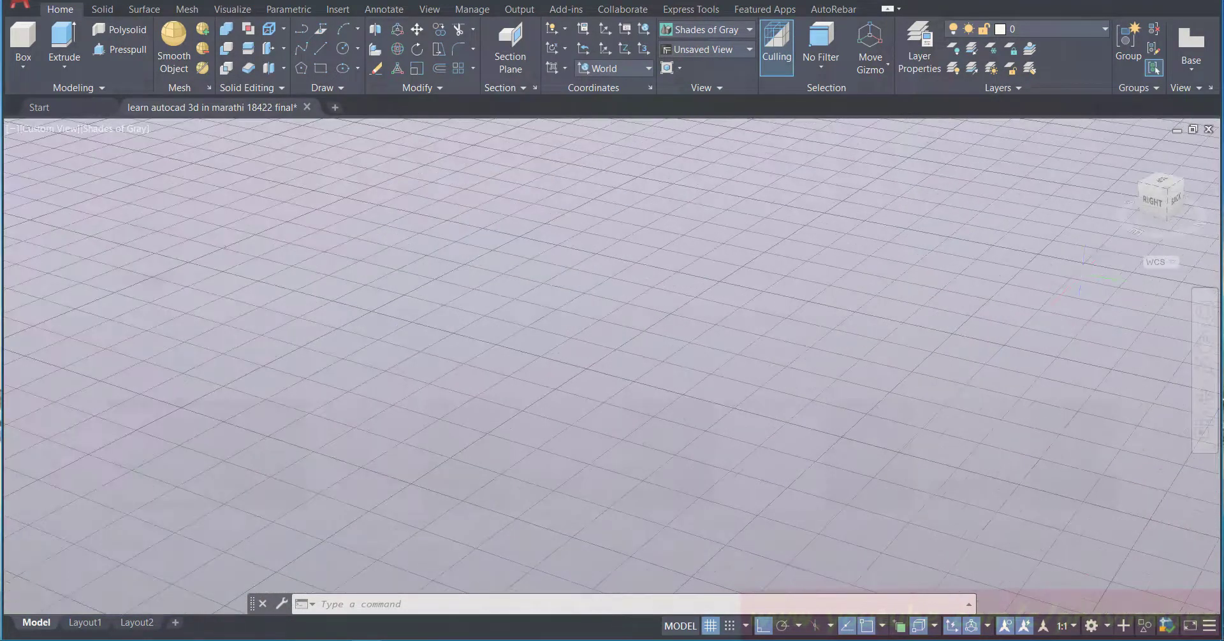
{"action": "scroll", "coordinate": [1081, 274], "scroll_direction": "down", "scroll_amount": 5}
{"action": "key", "text": "ctrl+s"}
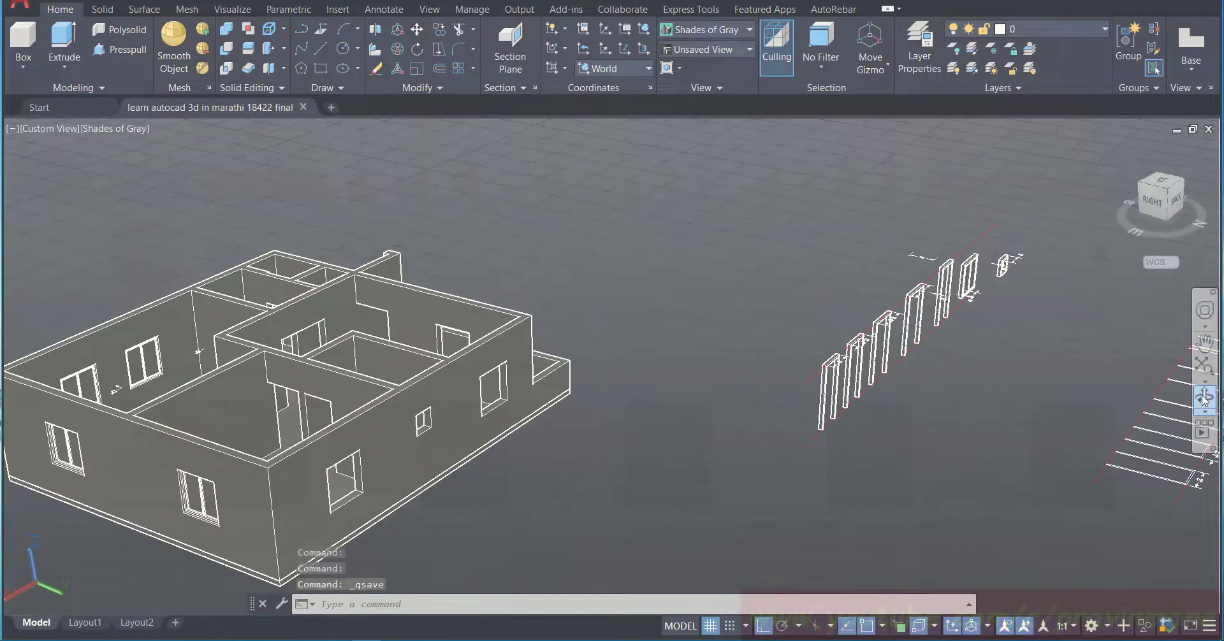
Step: Select the rotated two-panel window in the row of frames and start copying it from a base point at its lower near end
{"action": "left_click", "coordinate": [1205, 344]}
{"action": "left_click_drag", "start_coordinate": [1062, 320], "coordinate": [628, 485]}
{"action": "scroll", "coordinate": [695, 383], "scroll_direction": "down", "scroll_amount": 2}
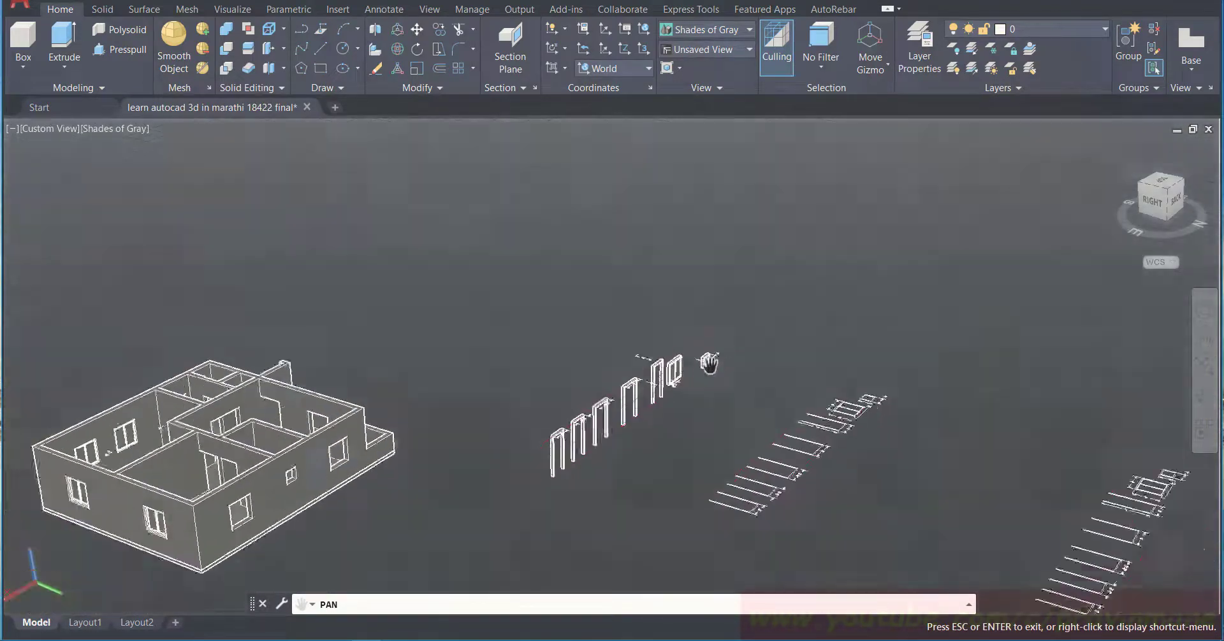
{"action": "scroll", "coordinate": [731, 350], "scroll_direction": "up", "scroll_amount": 2}
{"action": "scroll", "coordinate": [733, 350], "scroll_direction": "up", "scroll_amount": 5}
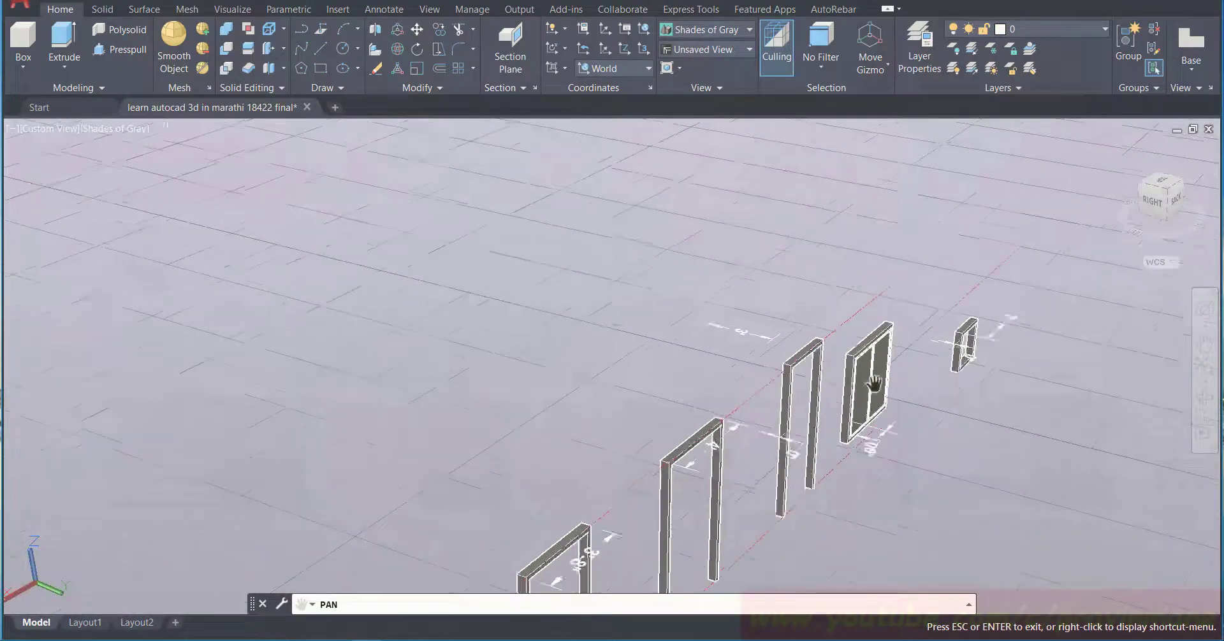
{"action": "left_click_drag", "start_coordinate": [920, 385], "coordinate": [410, 345]}
{"action": "key", "text": "Escape"}
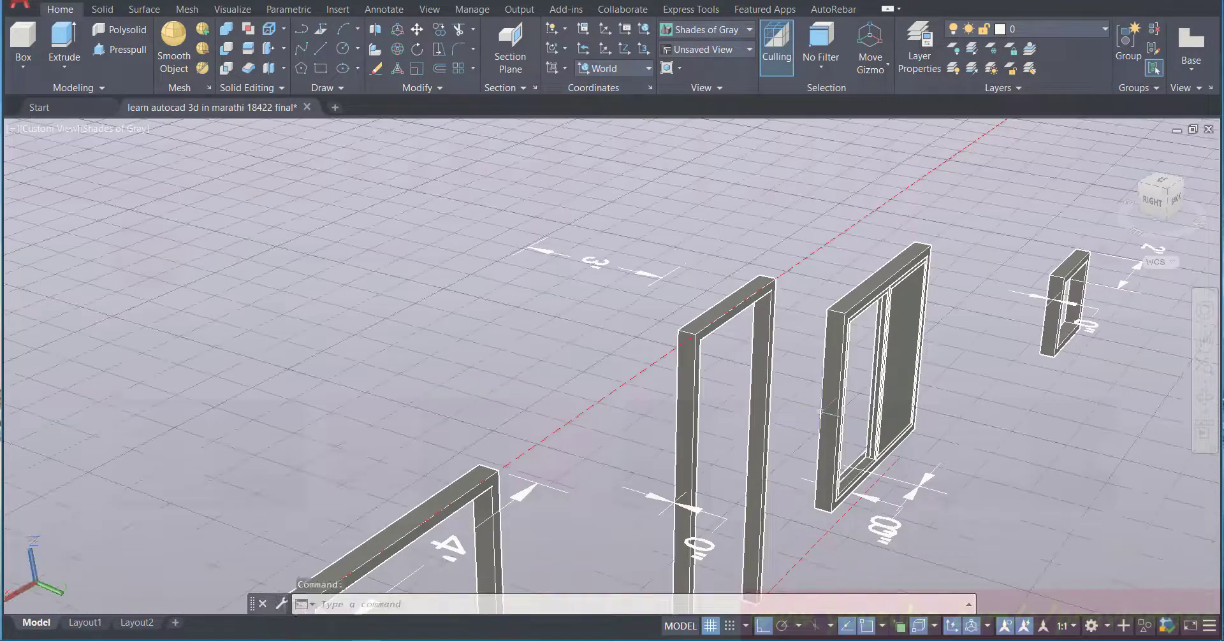
{"action": "left_click", "coordinate": [1071, 462]}
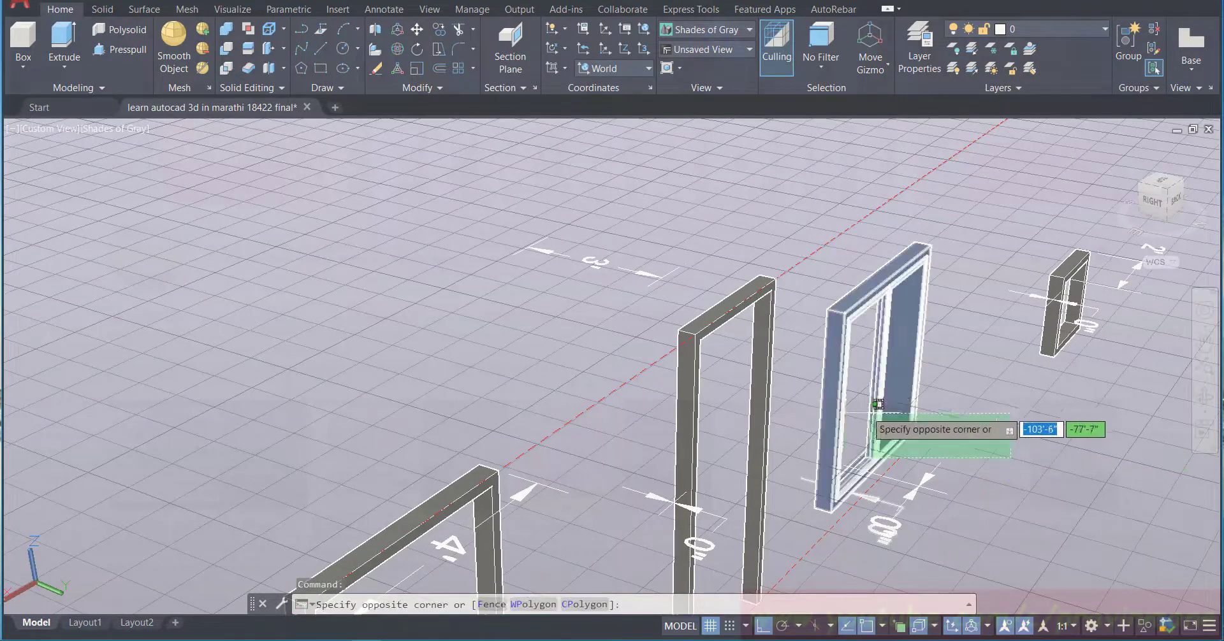
{"action": "left_click", "coordinate": [820, 362]}
{"action": "left_click", "coordinate": [895, 332]}
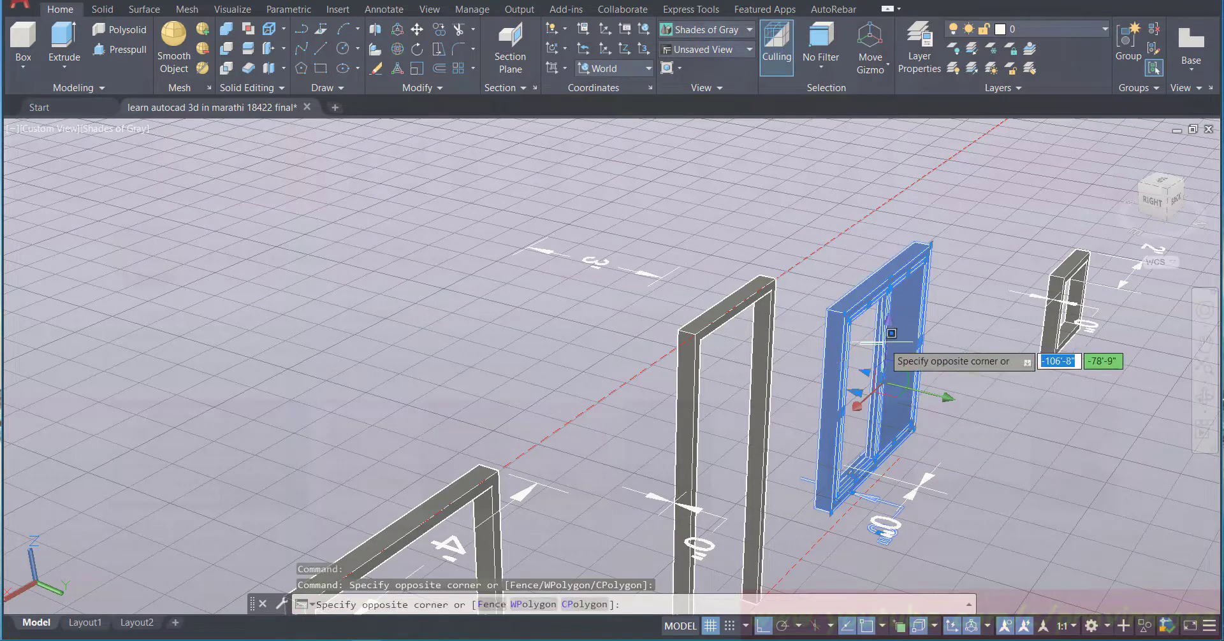
{"action": "key", "text": "Escape"}
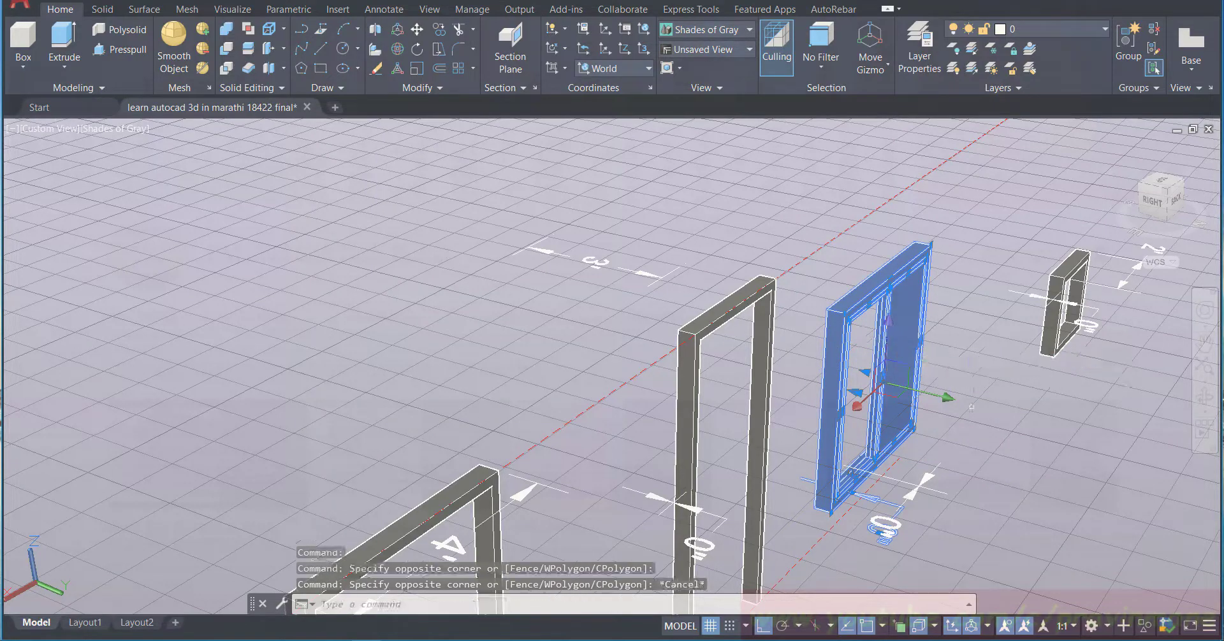
{"action": "scroll", "coordinate": [974, 395], "scroll_direction": "down", "scroll_amount": 3}
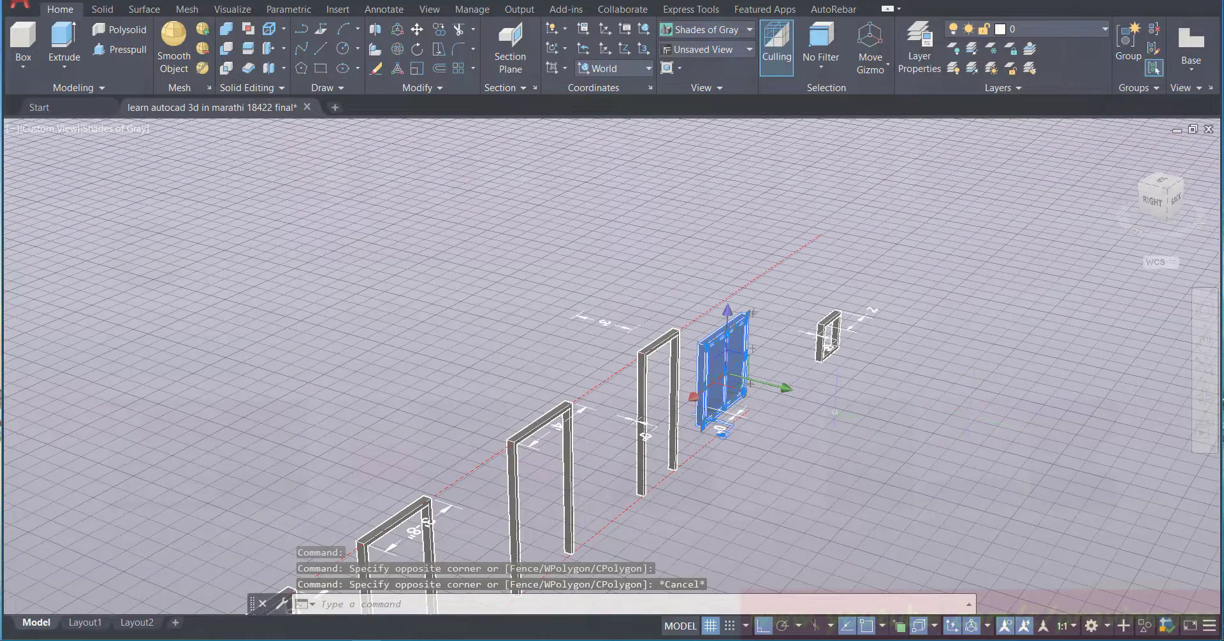
{"action": "scroll", "coordinate": [700, 424], "scroll_direction": "up", "scroll_amount": 3}
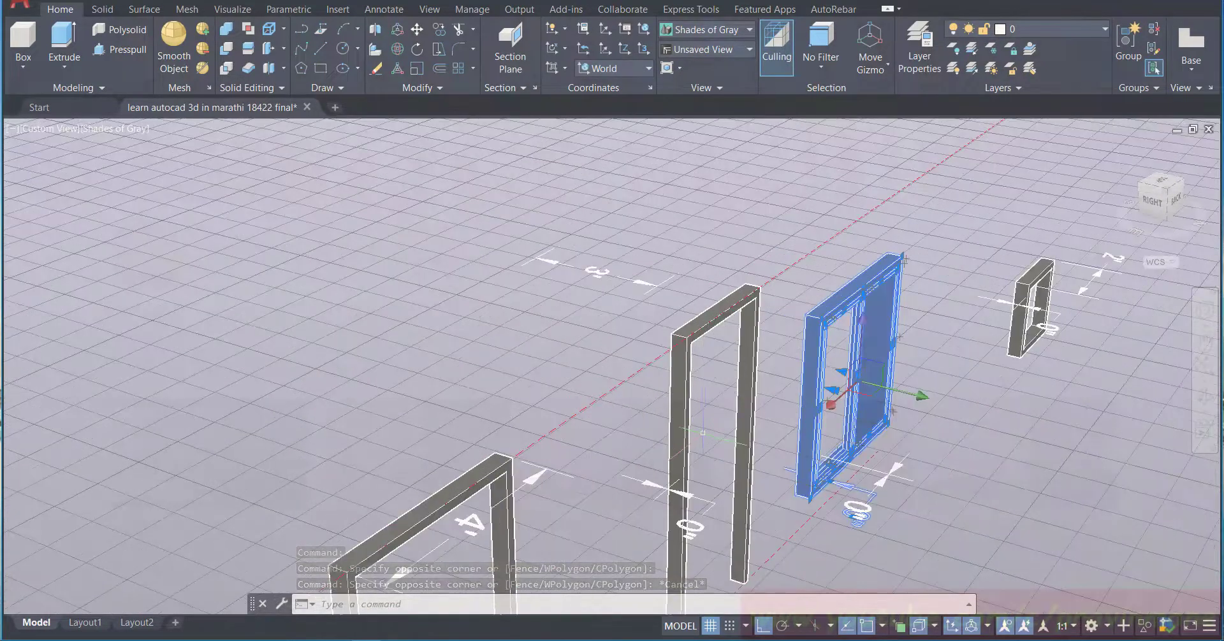
{"action": "left_click", "coordinate": [439, 30]}
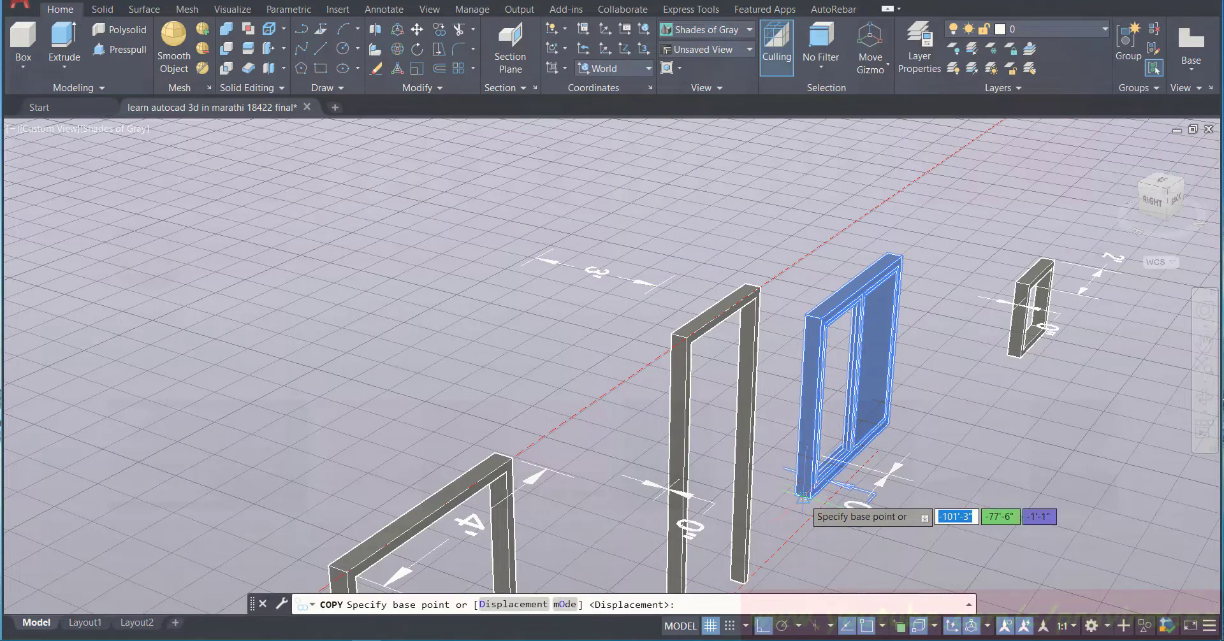
{"action": "left_click", "coordinate": [812, 490]}
Step: Place window copies in the two larger openings of the ground floor's back wall, snapping each to the 3D midpoint at the opening's sill end
{"action": "scroll", "coordinate": [536, 434], "scroll_direction": "down", "scroll_amount": 5}
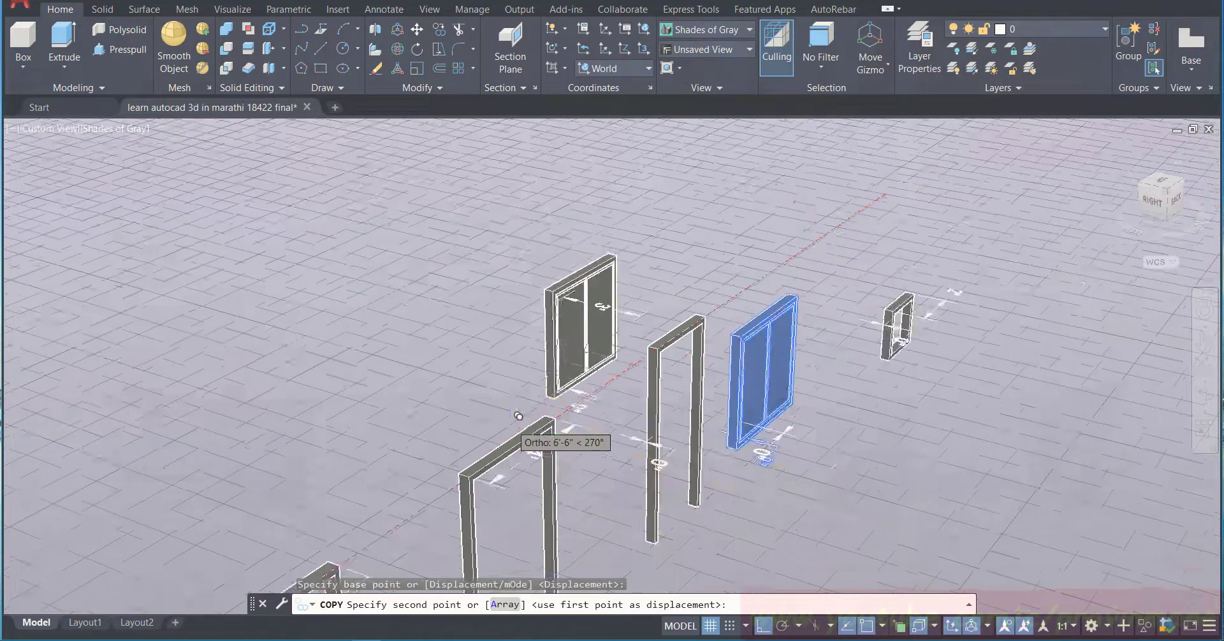
{"action": "scroll", "coordinate": [510, 423], "scroll_direction": "down", "scroll_amount": 2}
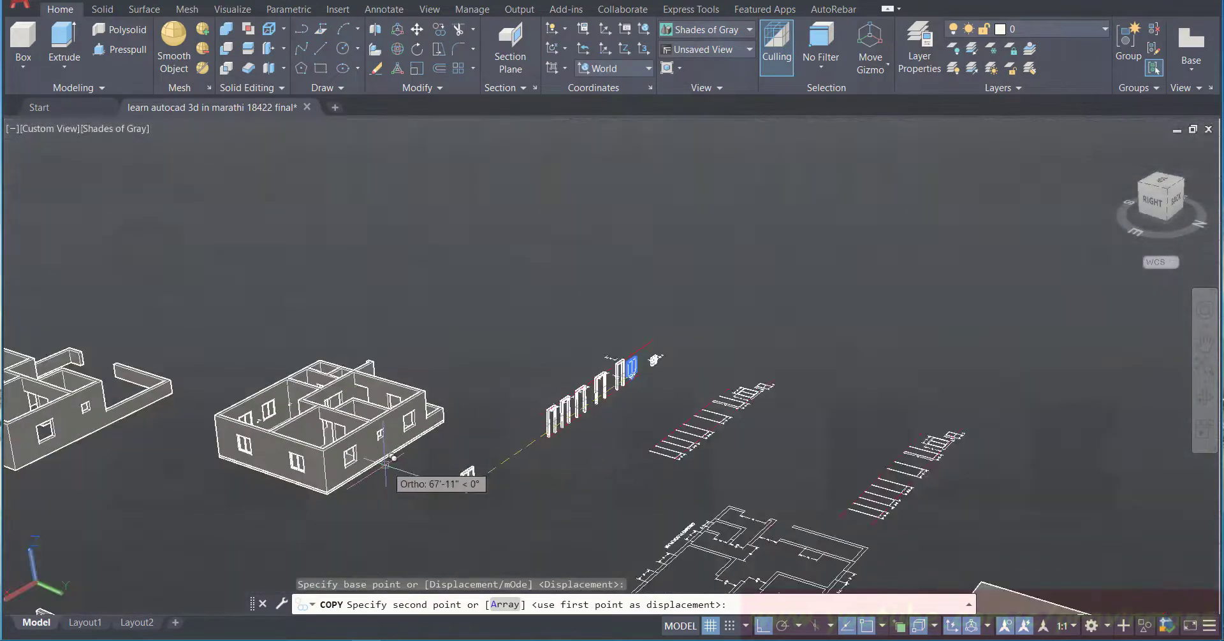
{"action": "scroll", "coordinate": [402, 440], "scroll_direction": "up", "scroll_amount": 4}
{"action": "scroll", "coordinate": [402, 437], "scroll_direction": "down", "scroll_amount": 6}
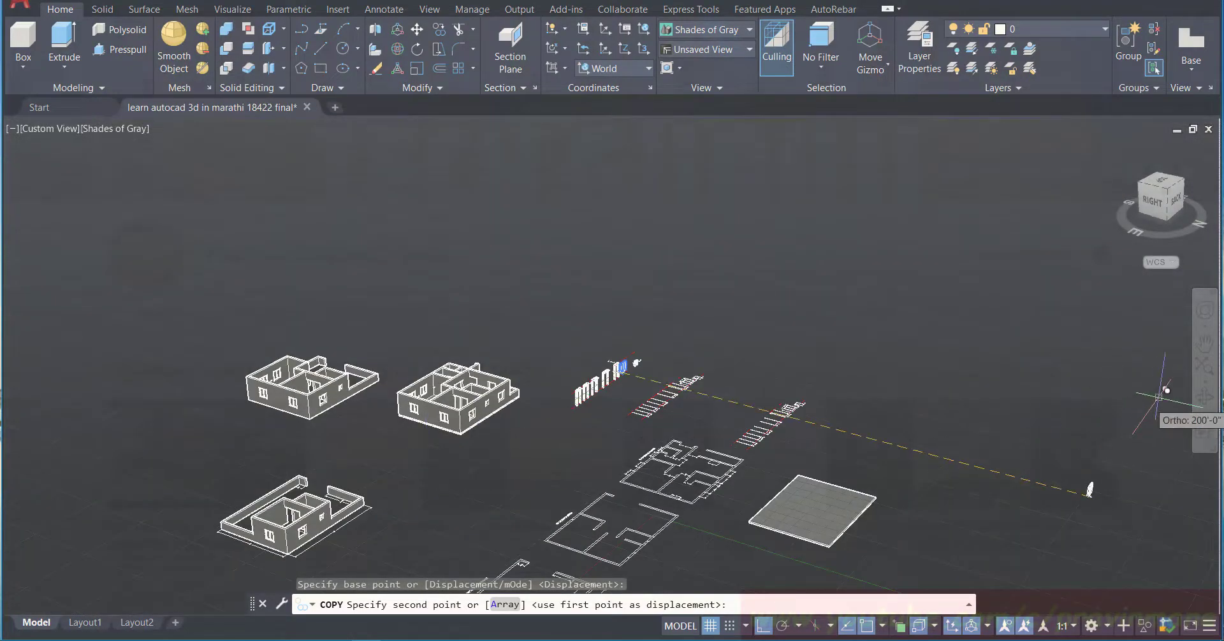
{"action": "left_click", "coordinate": [1205, 398]}
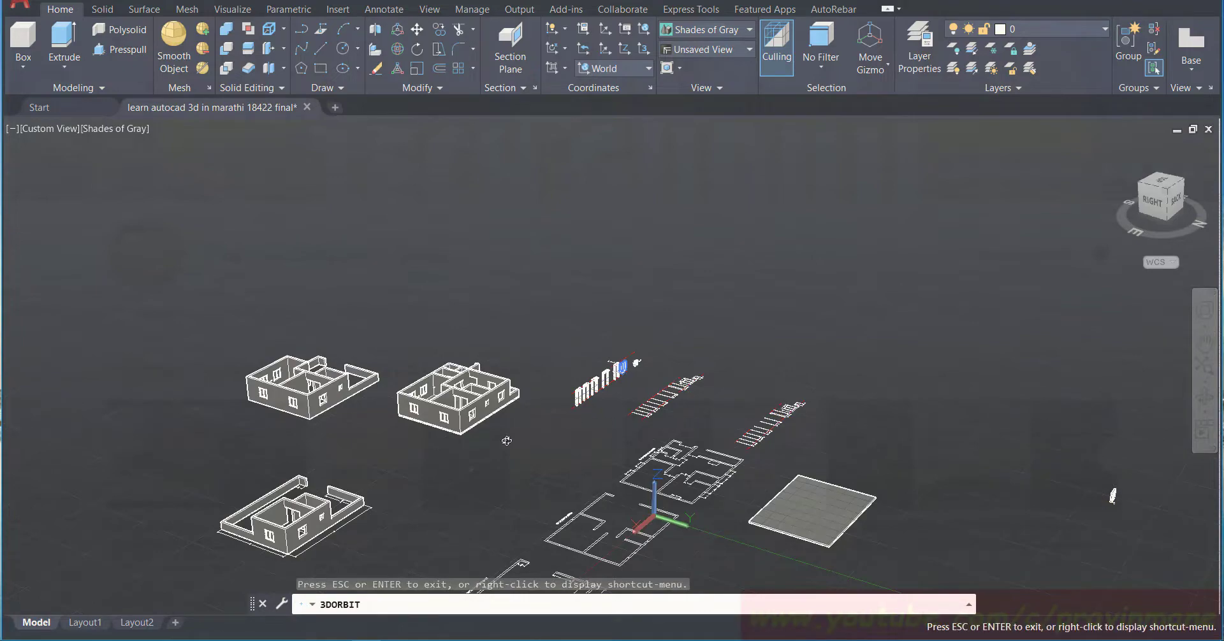
{"action": "left_click_drag", "start_coordinate": [507, 440], "coordinate": [685, 449]}
{"action": "scroll", "coordinate": [664, 410], "scroll_direction": "up", "scroll_amount": 5}
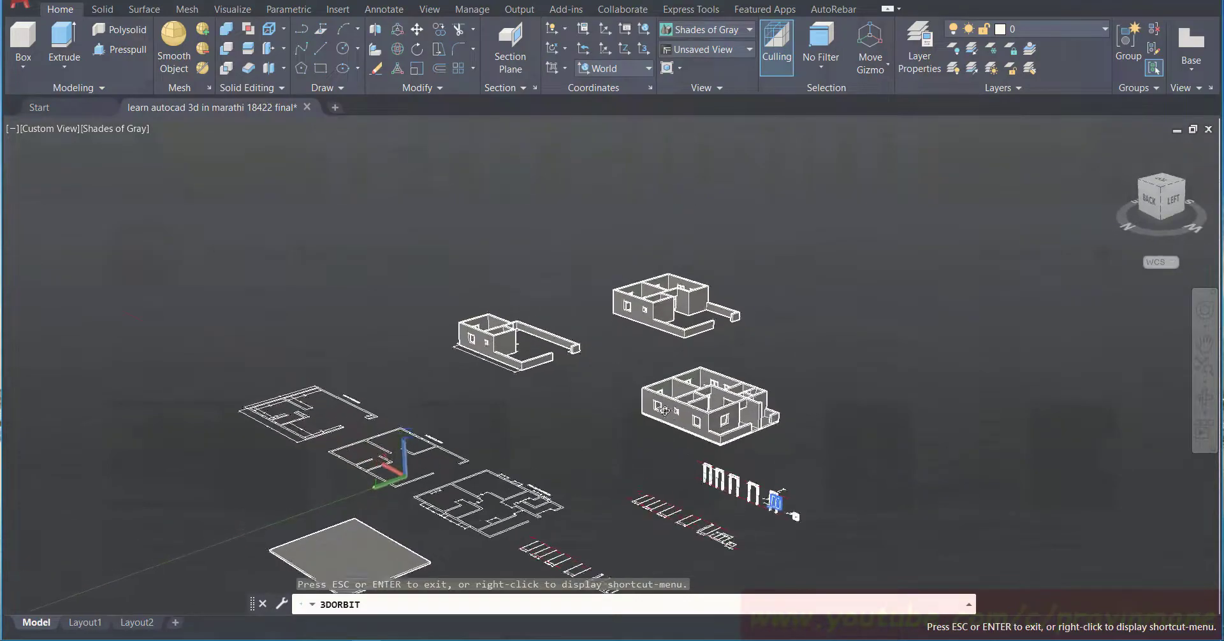
{"action": "scroll", "coordinate": [664, 410], "scroll_direction": "up", "scroll_amount": 3}
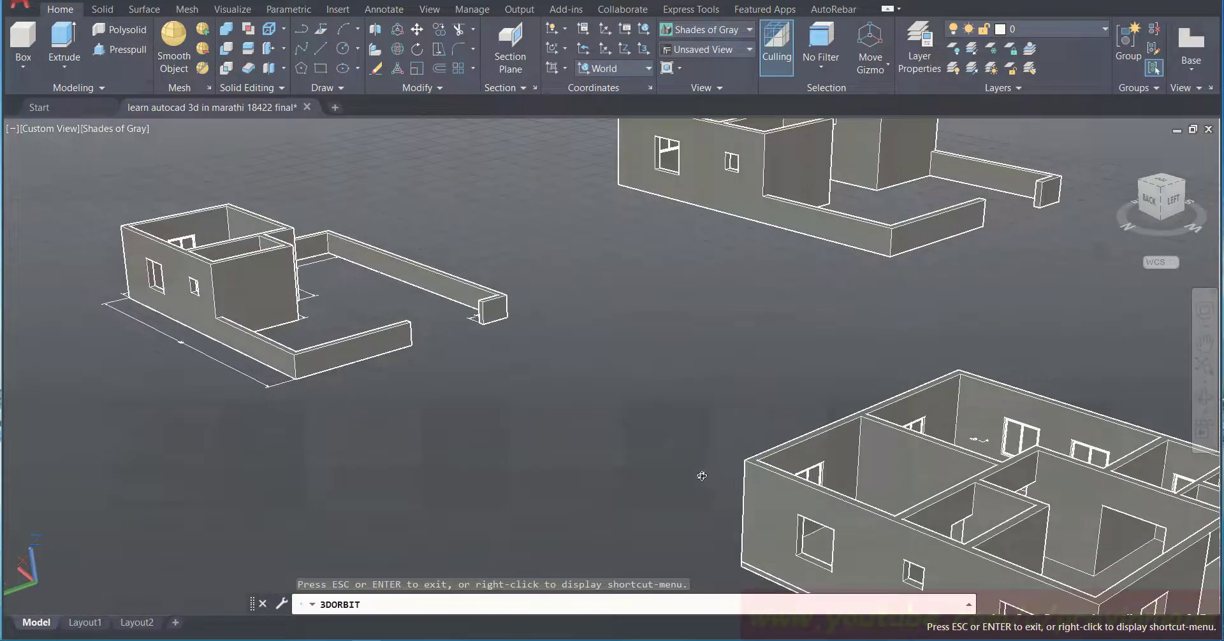
{"action": "left_click_drag", "start_coordinate": [701, 475], "coordinate": [665, 441]}
{"action": "scroll", "coordinate": [663, 426], "scroll_direction": "up", "scroll_amount": 3}
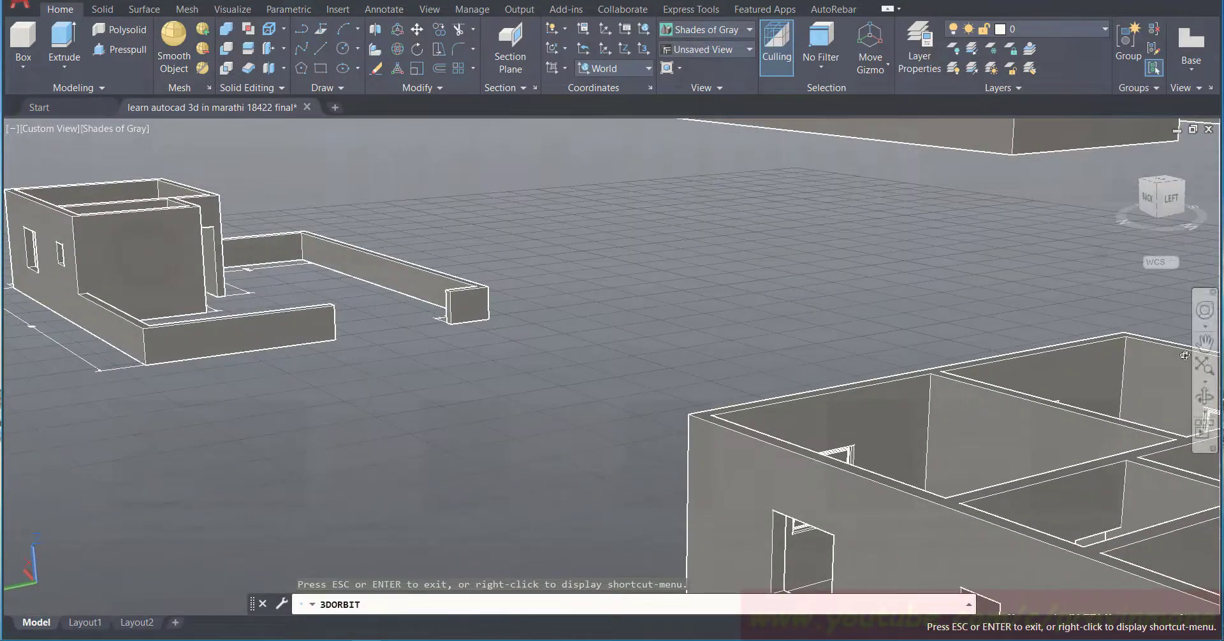
{"action": "left_click", "coordinate": [1206, 346]}
{"action": "left_click_drag", "start_coordinate": [924, 356], "coordinate": [695, 276]}
{"action": "left_click_drag", "start_coordinate": [715, 368], "coordinate": [659, 270]}
{"action": "scroll", "coordinate": [578, 380], "scroll_direction": "up", "scroll_amount": 3}
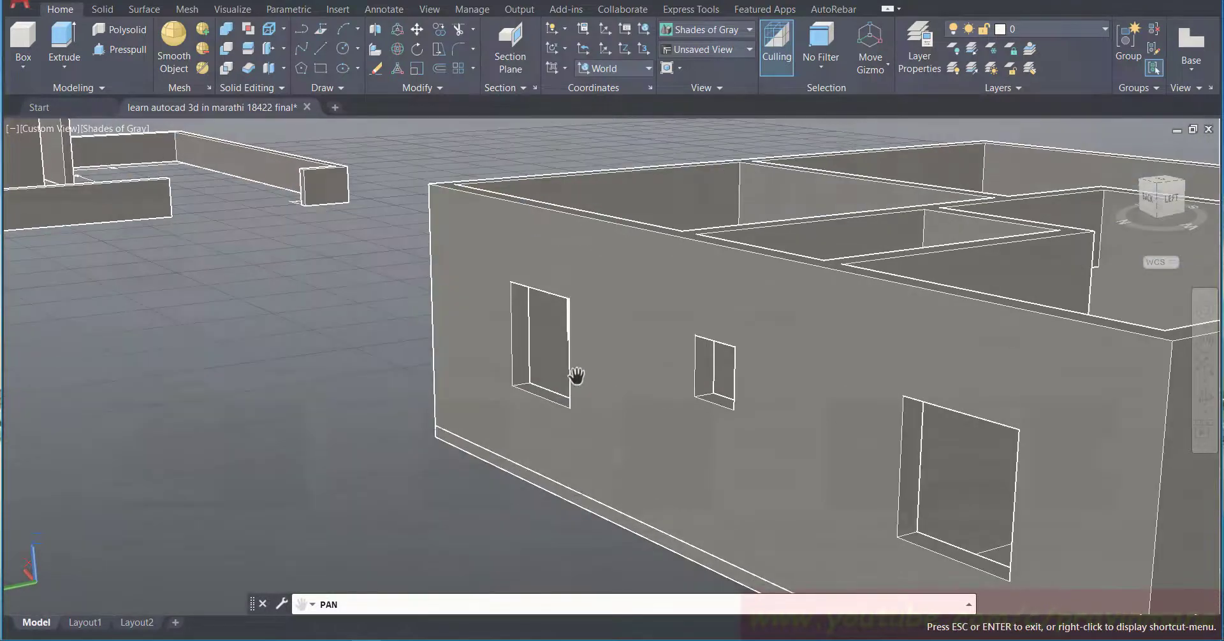
{"action": "key", "text": "Escape"}
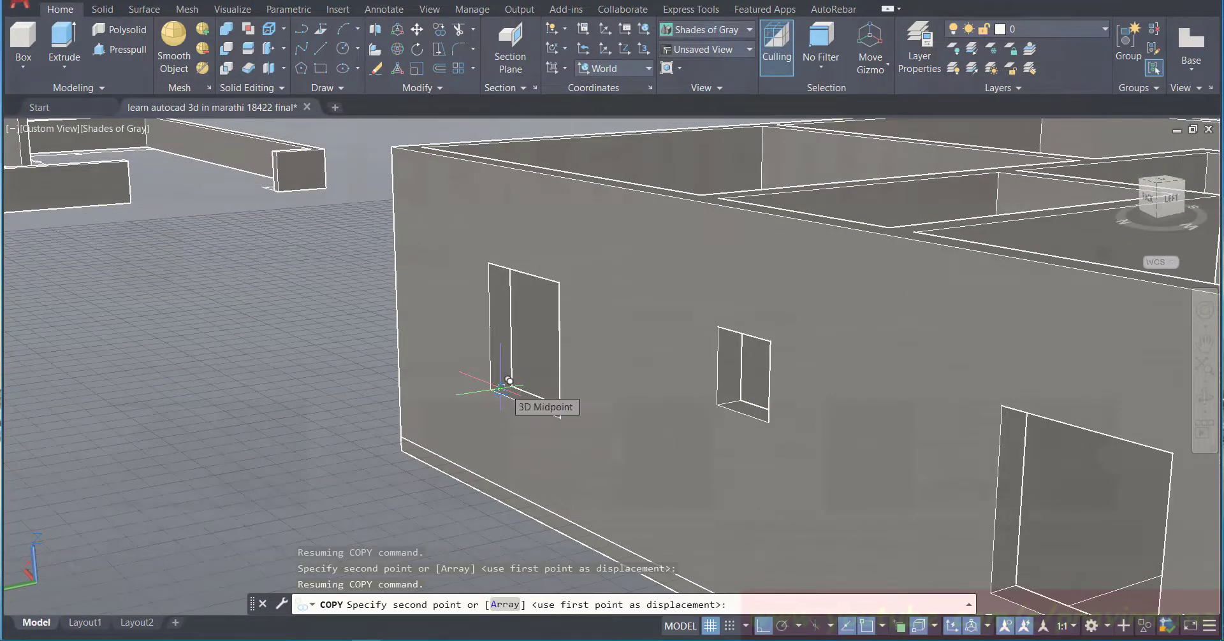
{"action": "left_click", "coordinate": [509, 381]}
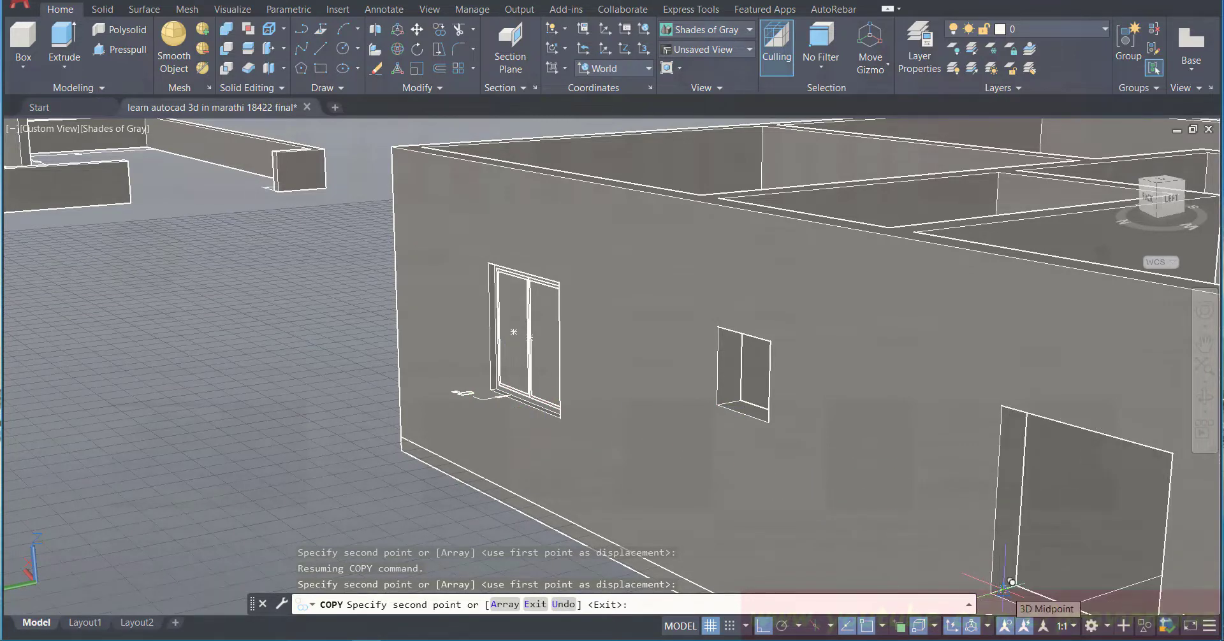
{"action": "scroll", "coordinate": [1011, 582], "scroll_direction": "down", "scroll_amount": 2}
{"action": "scroll", "coordinate": [846, 505], "scroll_direction": "down", "scroll_amount": 3}
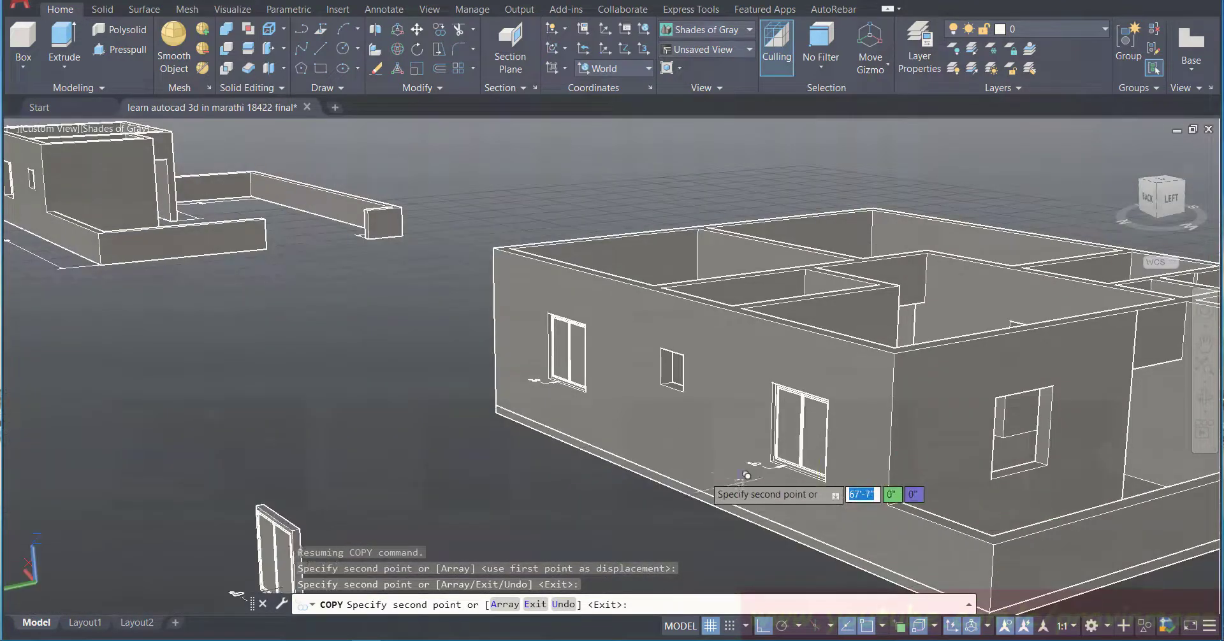
Step: Place another copy of the window in the larger back-wall opening of the first-floor model
{"action": "scroll", "coordinate": [746, 475], "scroll_direction": "down", "scroll_amount": 3}
{"action": "scroll", "coordinate": [561, 380], "scroll_direction": "up", "scroll_amount": 1}
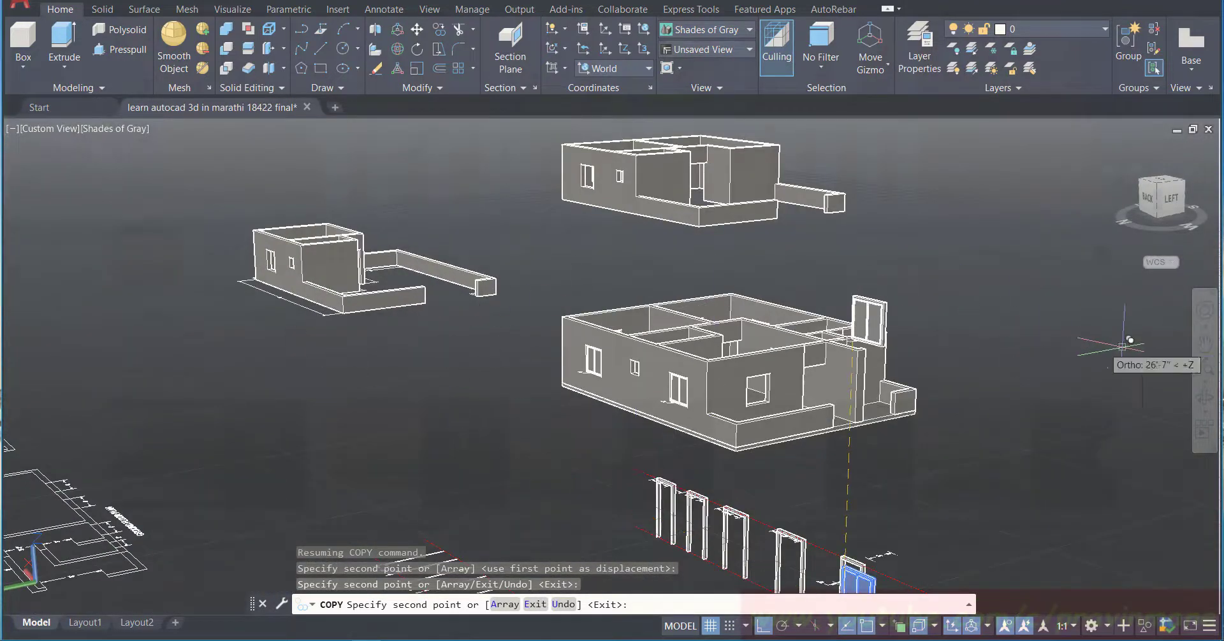
{"action": "left_click", "coordinate": [1205, 345]}
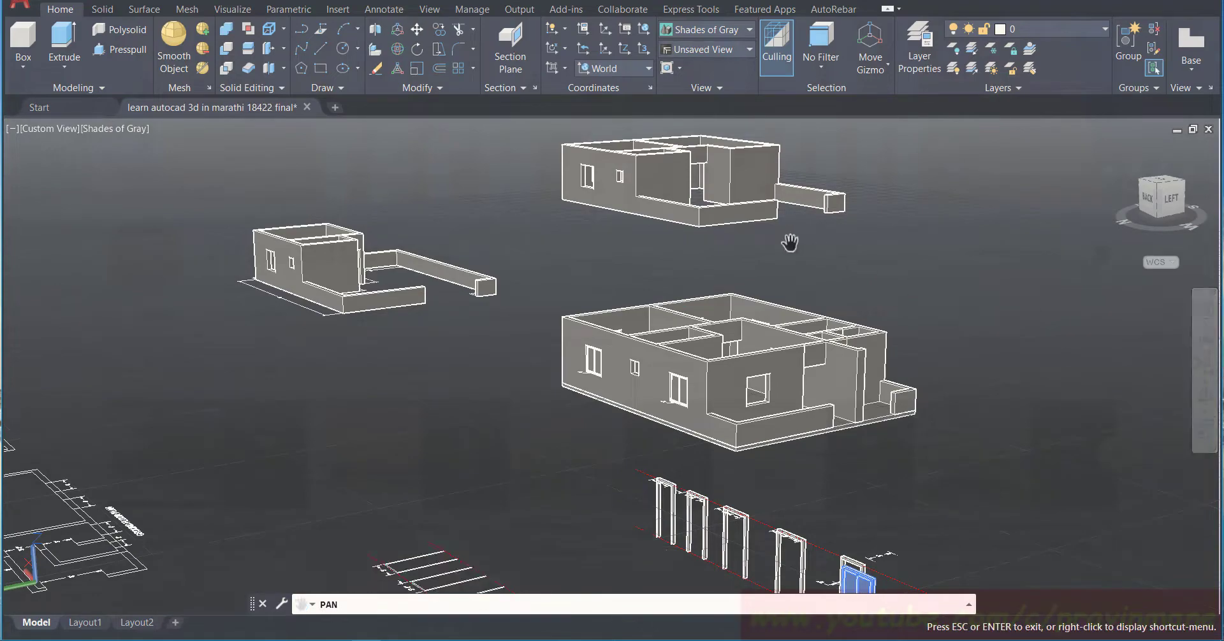
{"action": "left_click_drag", "start_coordinate": [776, 249], "coordinate": [1014, 478]}
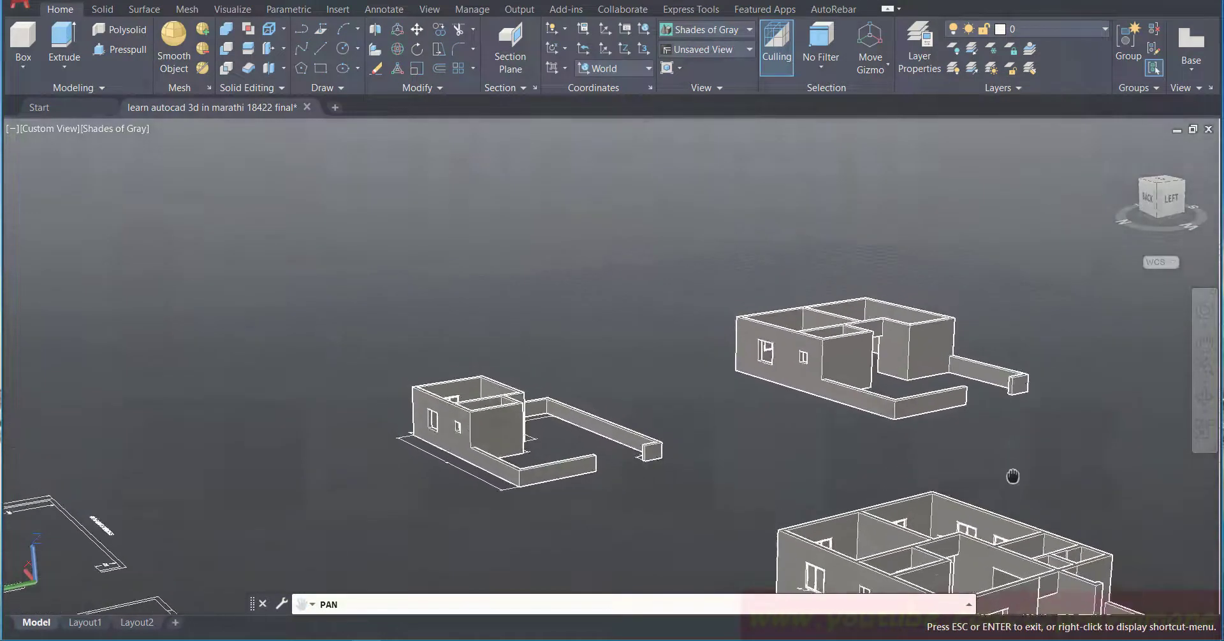
{"action": "scroll", "coordinate": [768, 360], "scroll_direction": "up", "scroll_amount": 3}
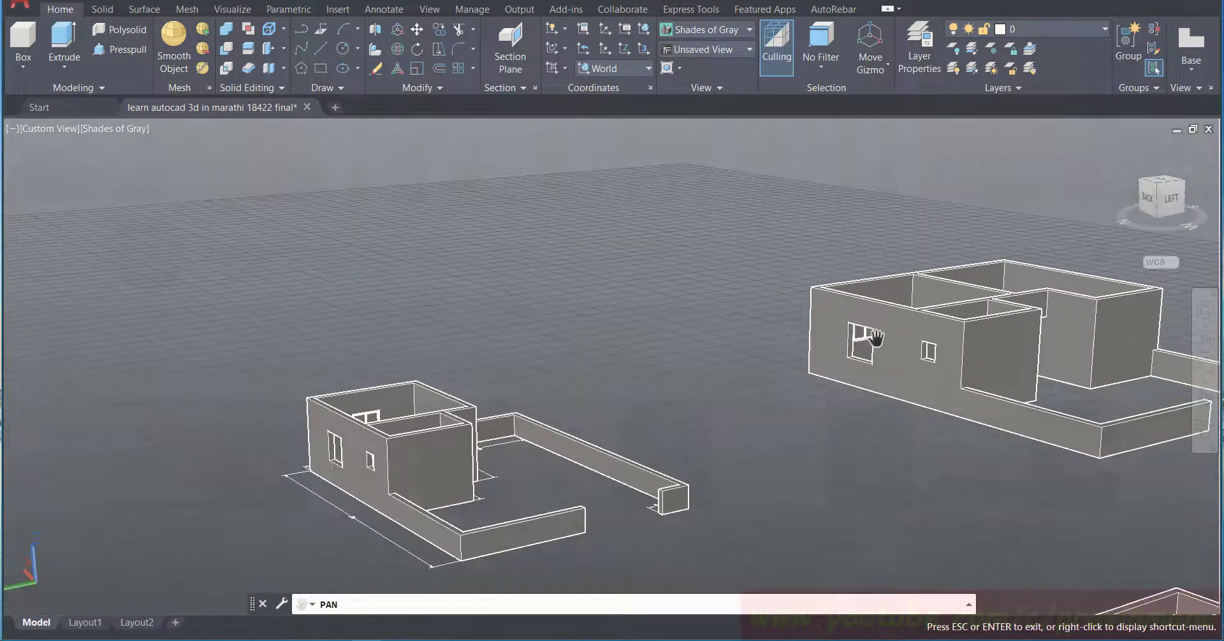
{"action": "scroll", "coordinate": [877, 338], "scroll_direction": "up", "scroll_amount": 5}
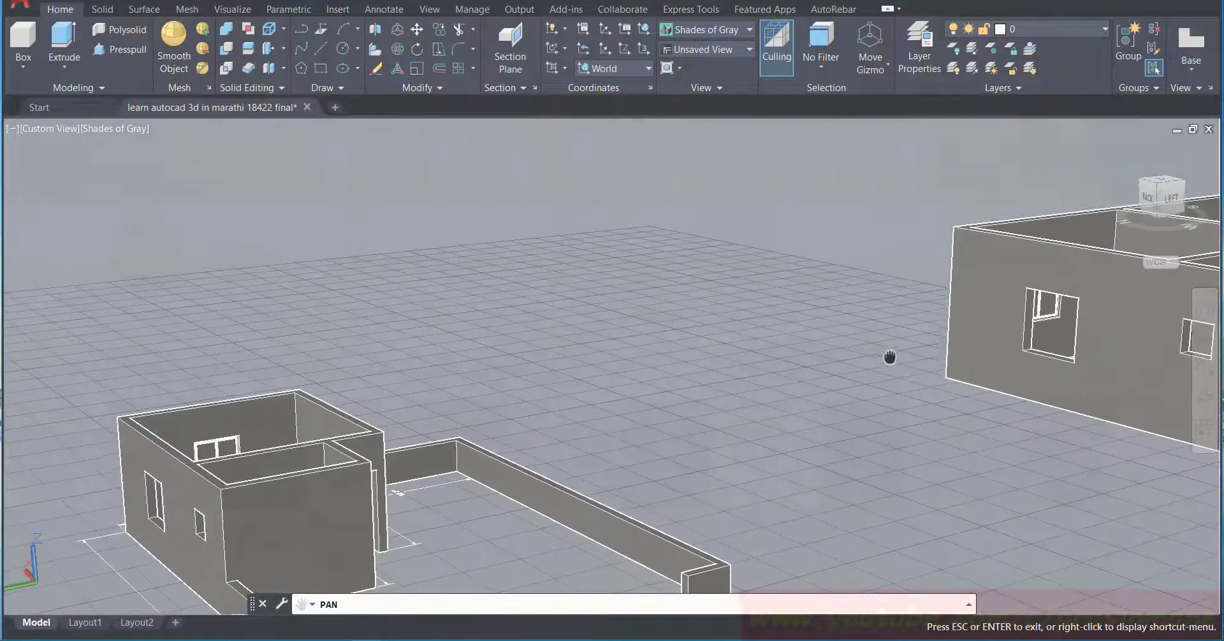
{"action": "scroll", "coordinate": [1065, 350], "scroll_direction": "up", "scroll_amount": 2}
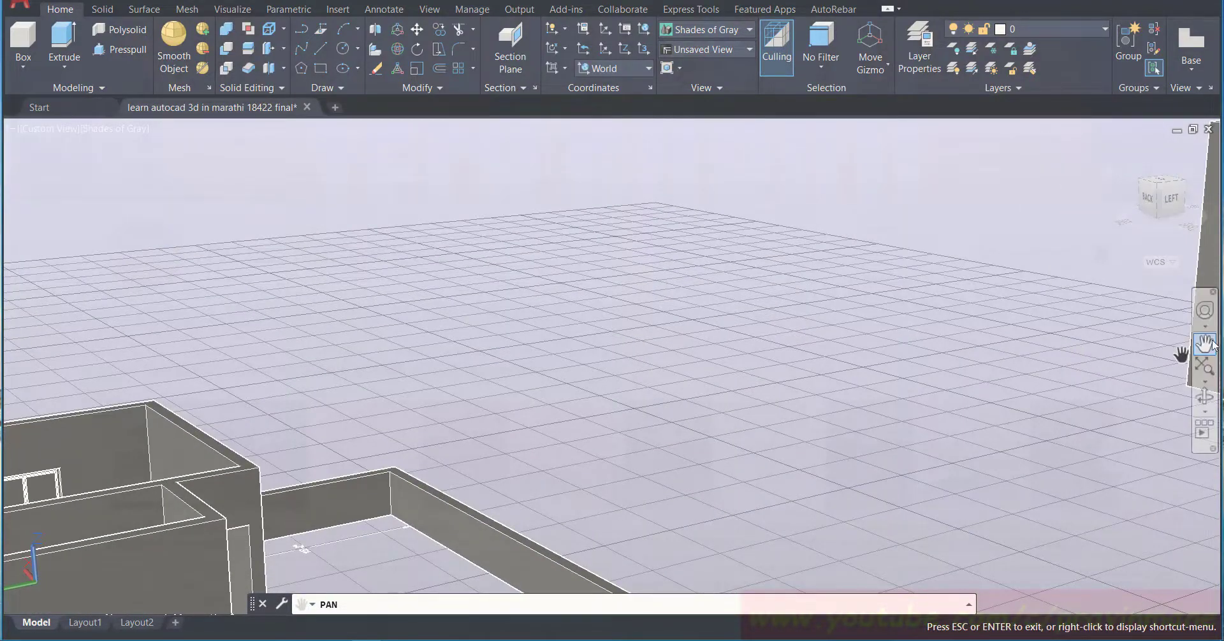
{"action": "left_click_drag", "start_coordinate": [1186, 349], "coordinate": [456, 363]}
{"action": "left_click_drag", "start_coordinate": [736, 369], "coordinate": [672, 404]}
{"action": "key", "text": "Escape"}
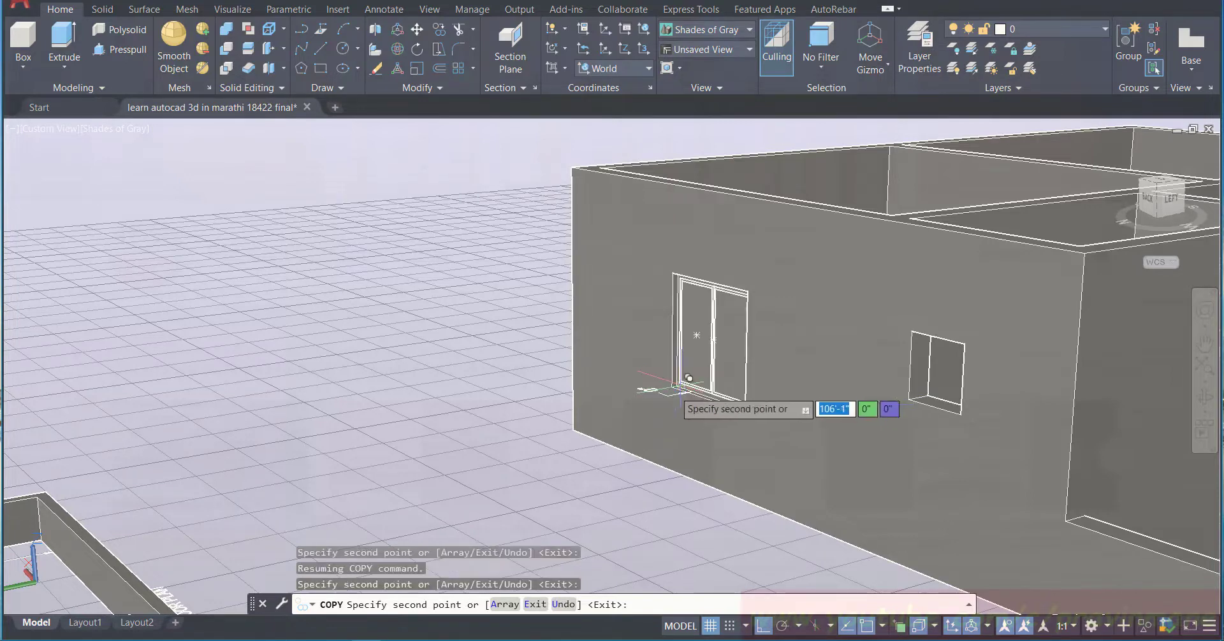
Step: Place a copy of the window in the larger back-wall opening of the smallest, second-floor model, end the Copy command and save the drawing
{"action": "scroll", "coordinate": [677, 394], "scroll_direction": "down", "scroll_amount": 2}
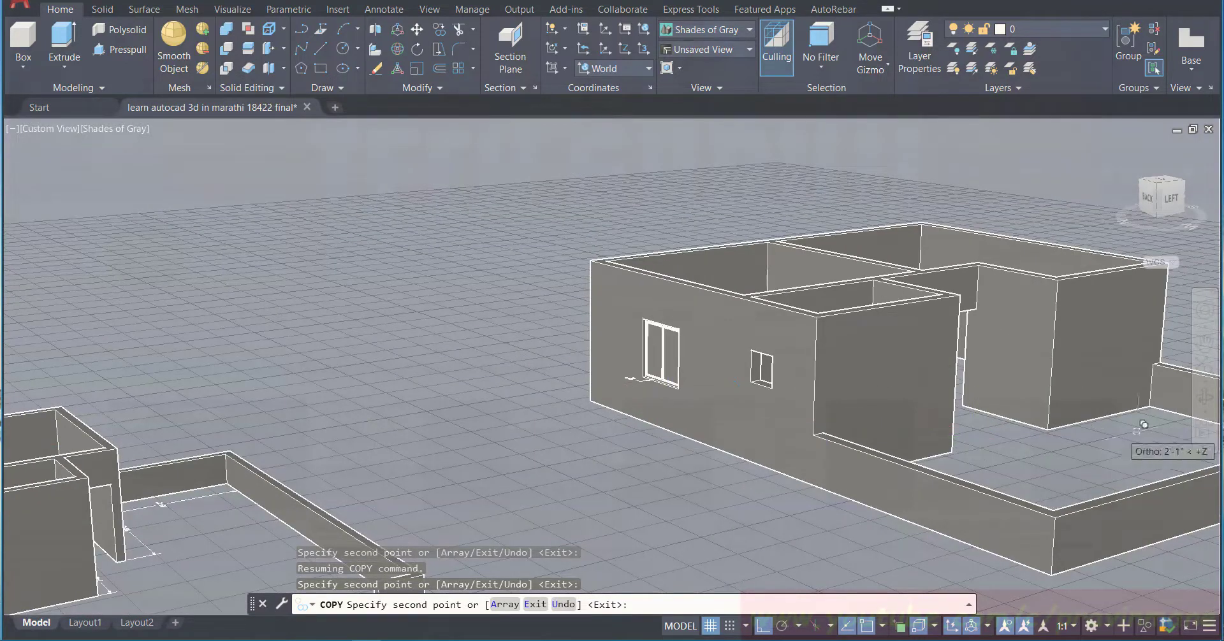
{"action": "left_click", "coordinate": [1205, 344]}
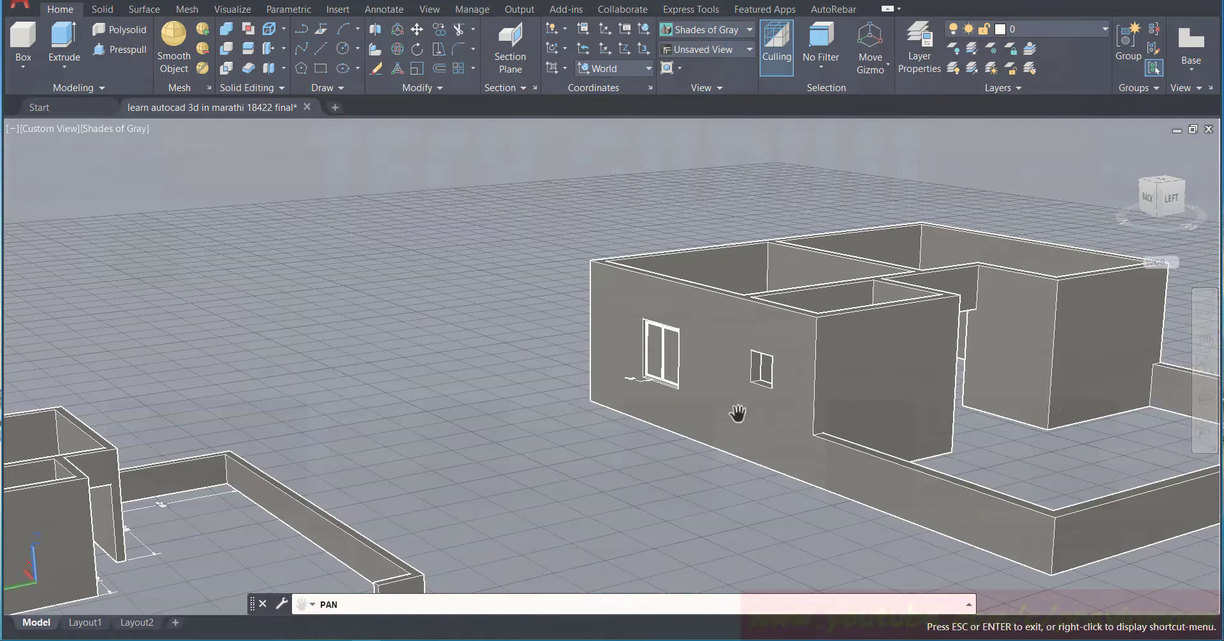
{"action": "left_click_drag", "start_coordinate": [732, 415], "coordinate": [1038, 369]}
{"action": "left_click_drag", "start_coordinate": [706, 411], "coordinate": [841, 383]}
{"action": "left_click_drag", "start_coordinate": [276, 440], "coordinate": [464, 452]}
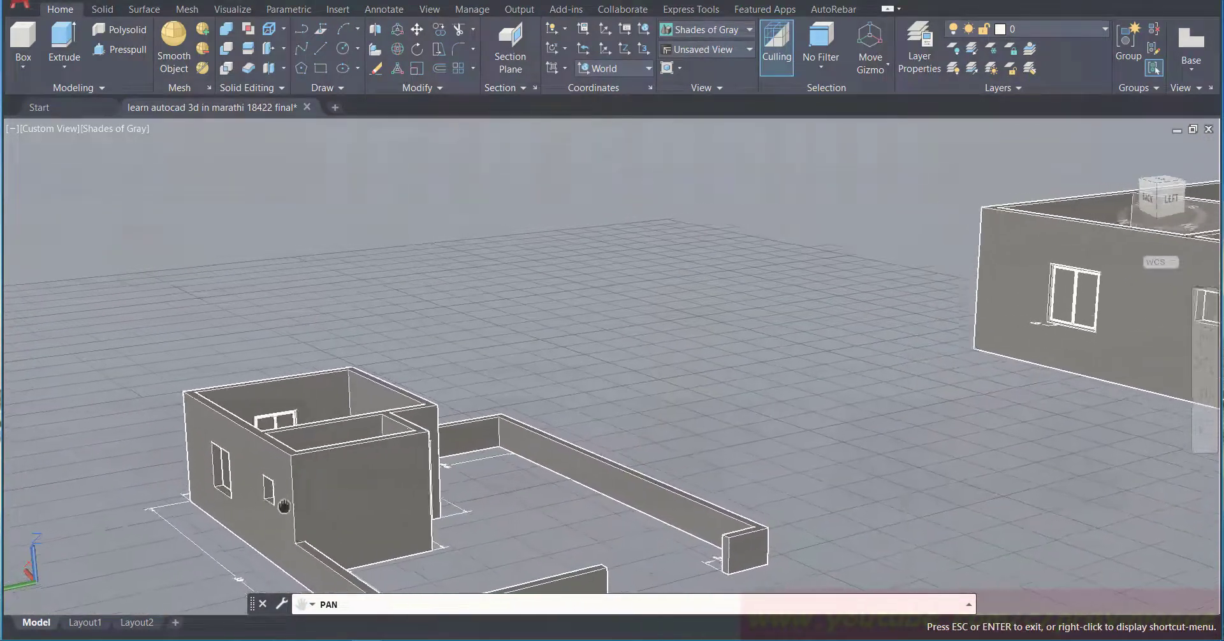
{"action": "left_click_drag", "start_coordinate": [199, 521], "coordinate": [220, 520]}
{"action": "scroll", "coordinate": [196, 517], "scroll_direction": "up", "scroll_amount": 2}
{"action": "scroll", "coordinate": [185, 524], "scroll_direction": "up", "scroll_amount": 2}
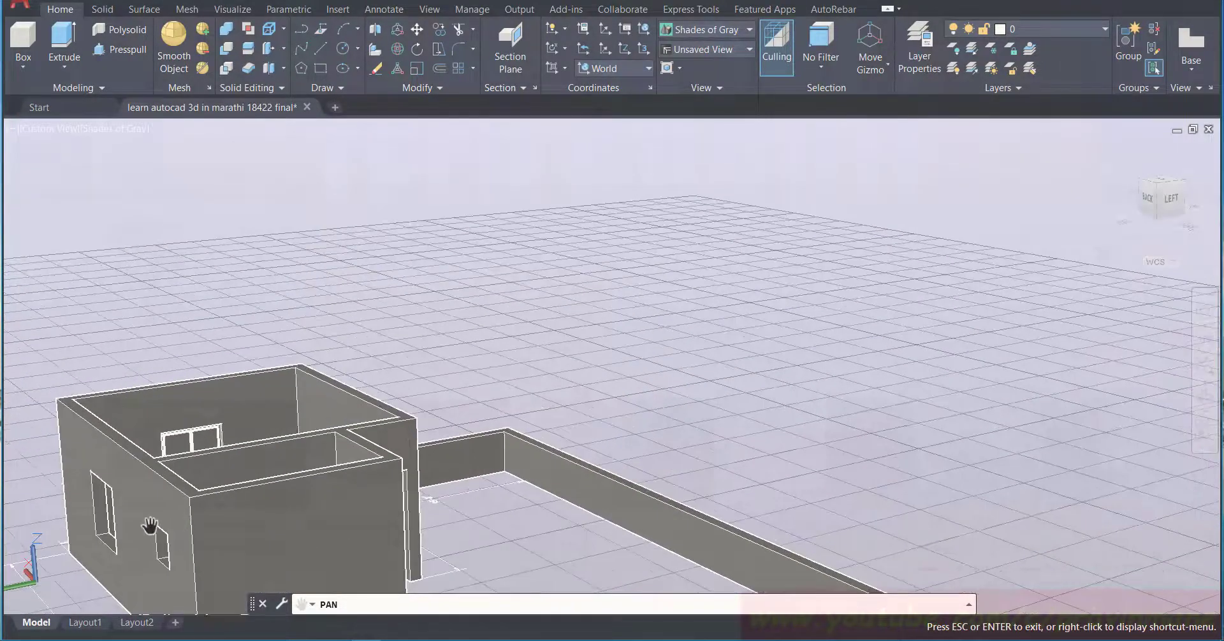
{"action": "key", "text": "Escape"}
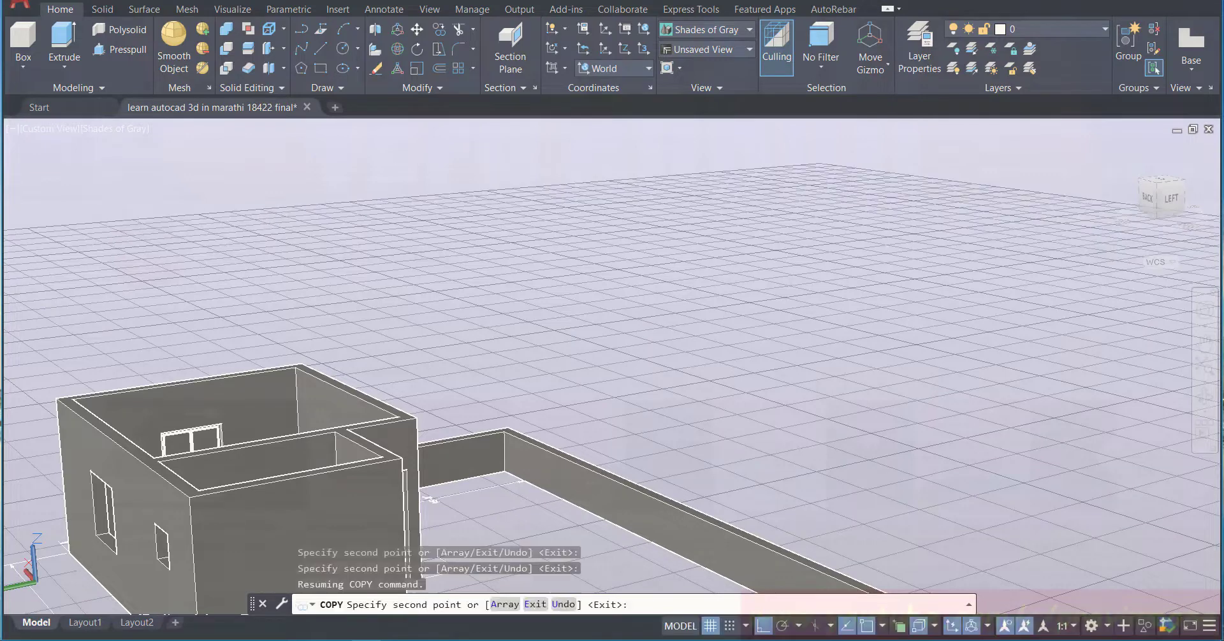
{"action": "left_click", "coordinate": [104, 534]}
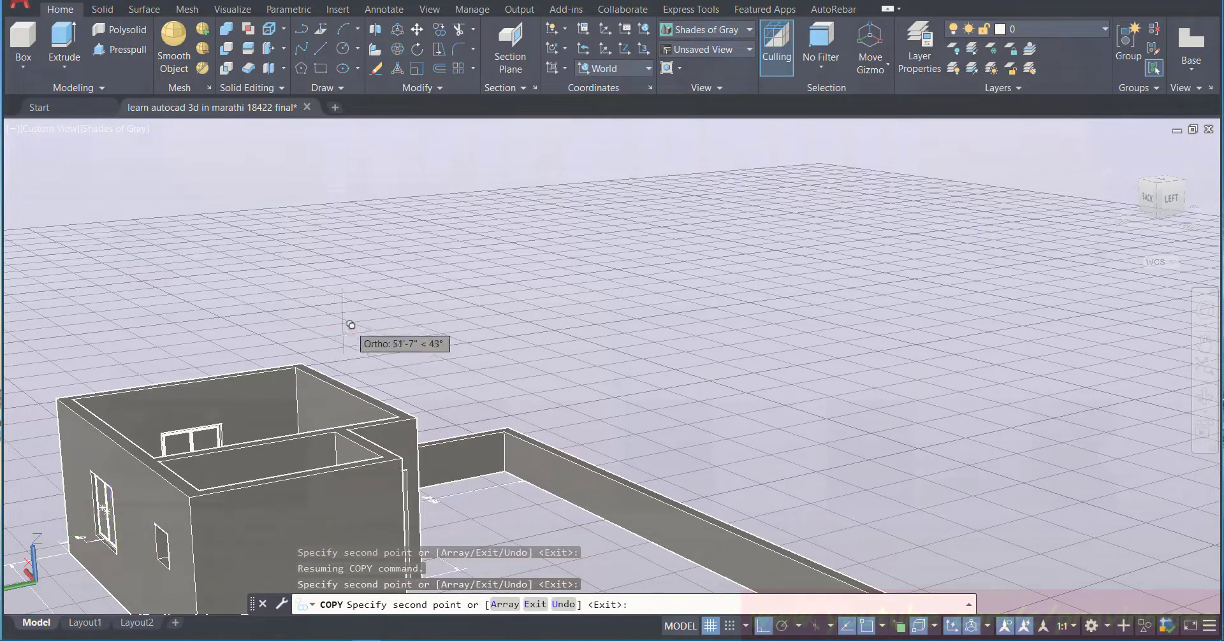
{"action": "key", "text": "Escape"}
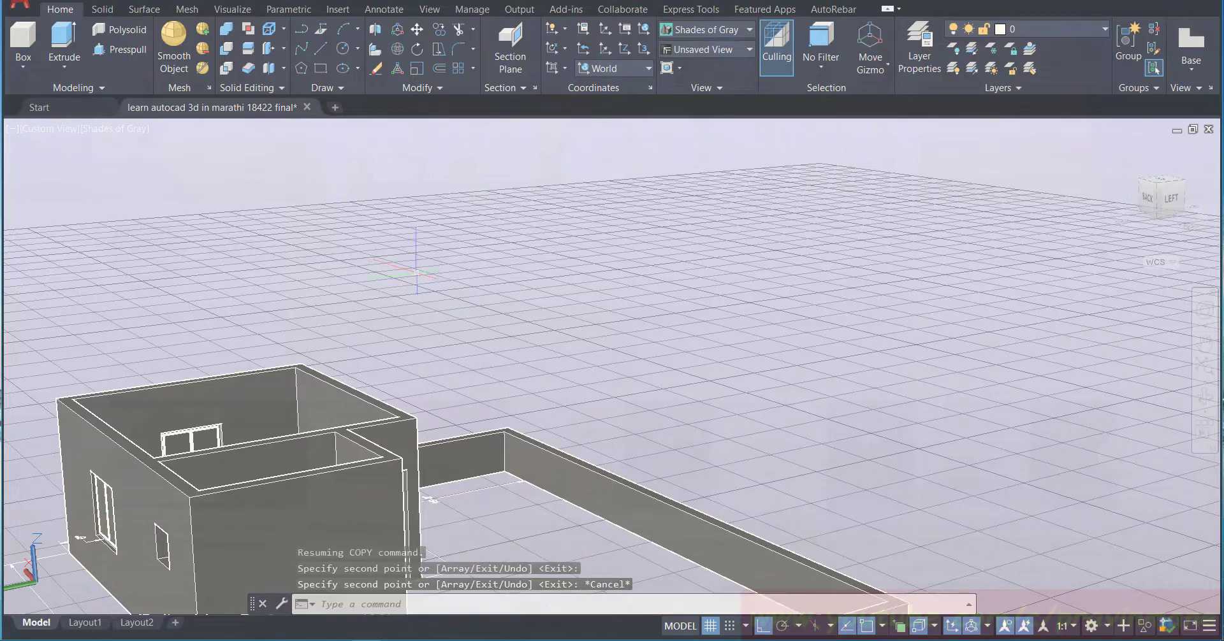
{"action": "key", "text": "ctrl+s"}
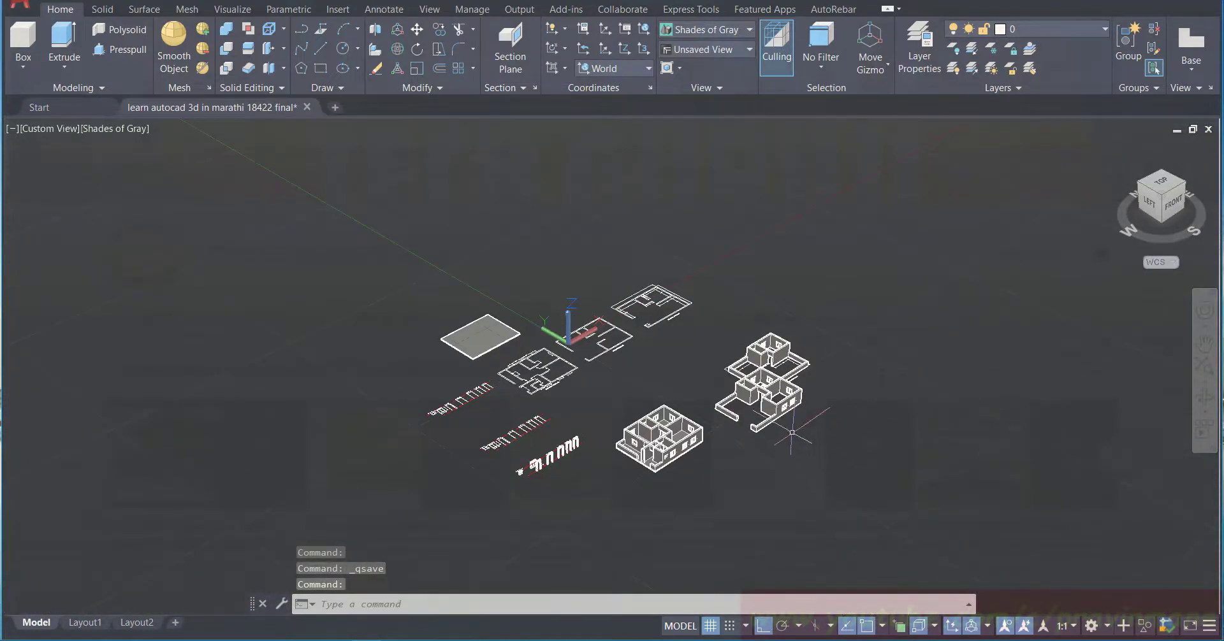
Step: Examine the ground-floor model's remaining window openings, especially the one behind the low parapet, and the row of upright frames
{"action": "scroll", "coordinate": [791, 432], "scroll_direction": "up", "scroll_amount": 1}
{"action": "scroll", "coordinate": [791, 433], "scroll_direction": "up", "scroll_amount": 1}
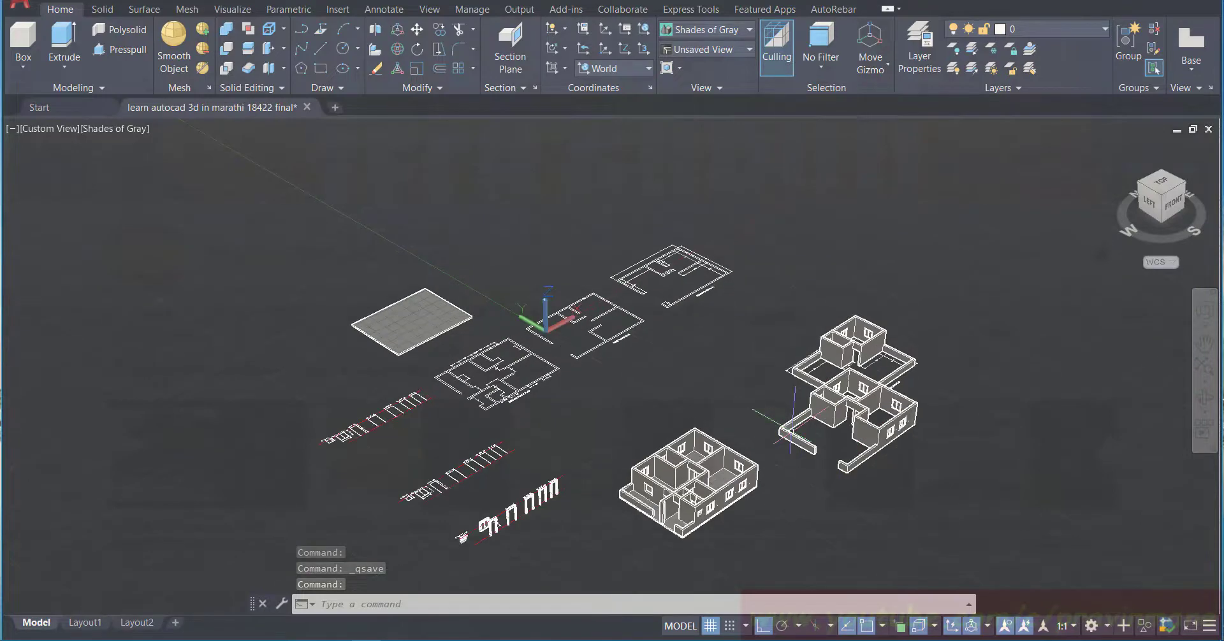
{"action": "scroll", "coordinate": [797, 427], "scroll_direction": "up", "scroll_amount": 2}
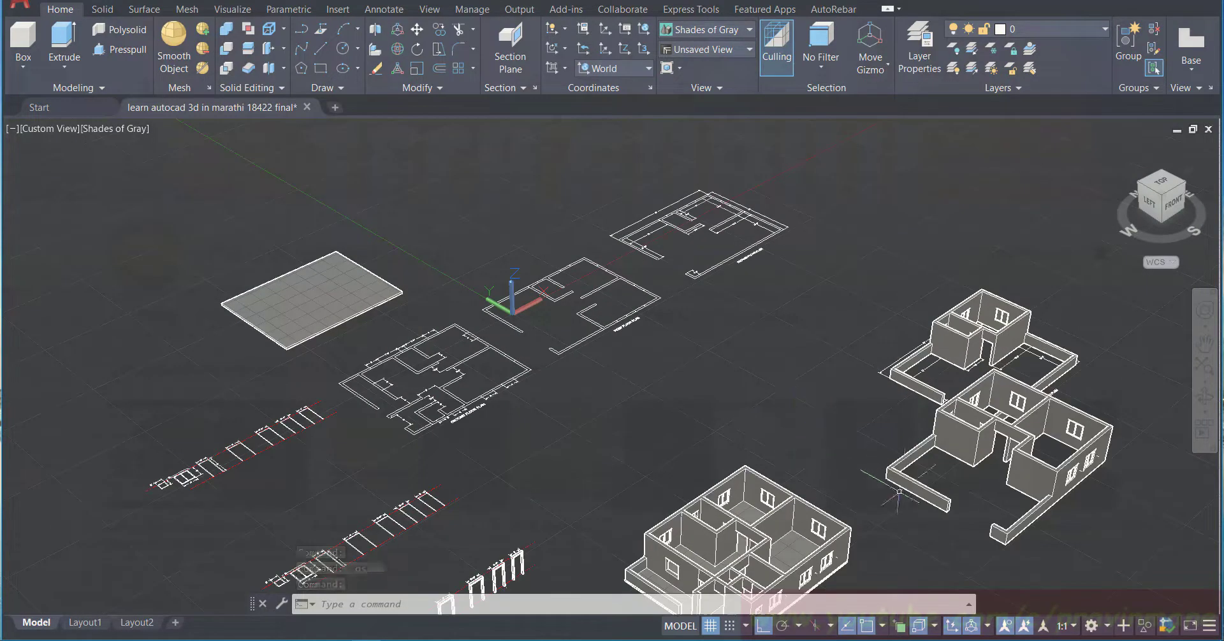
{"action": "left_click", "coordinate": [1204, 343]}
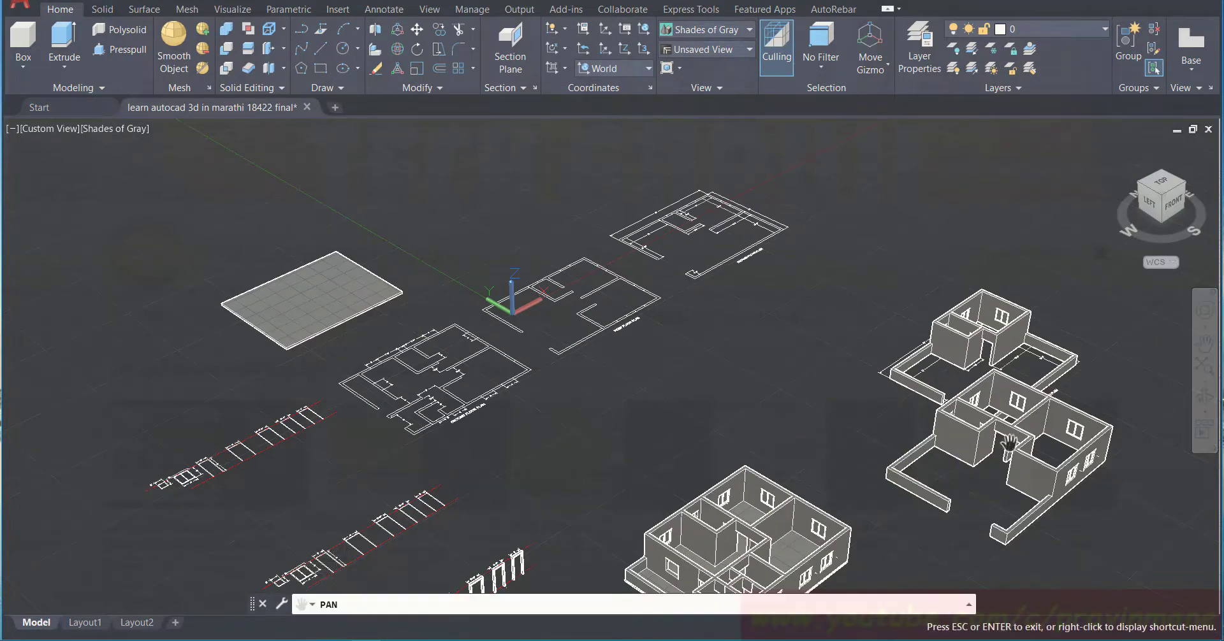
{"action": "left_click_drag", "start_coordinate": [909, 572], "coordinate": [832, 416]}
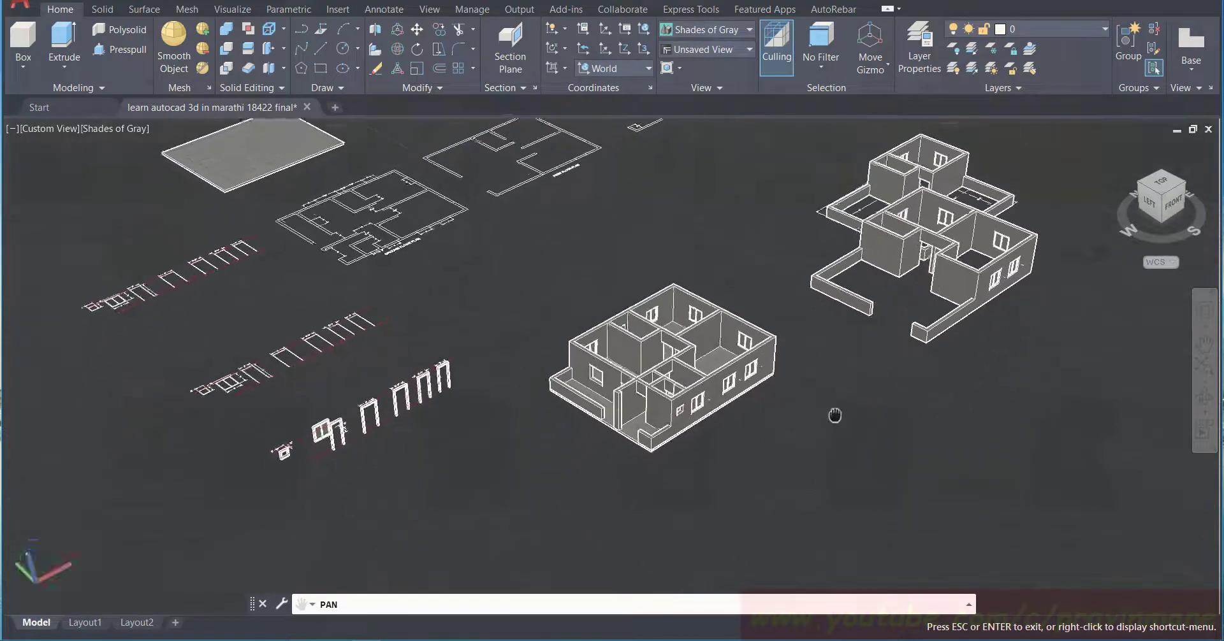
{"action": "scroll", "coordinate": [701, 402], "scroll_direction": "up", "scroll_amount": 3}
{"action": "scroll", "coordinate": [702, 400], "scroll_direction": "up", "scroll_amount": 5}
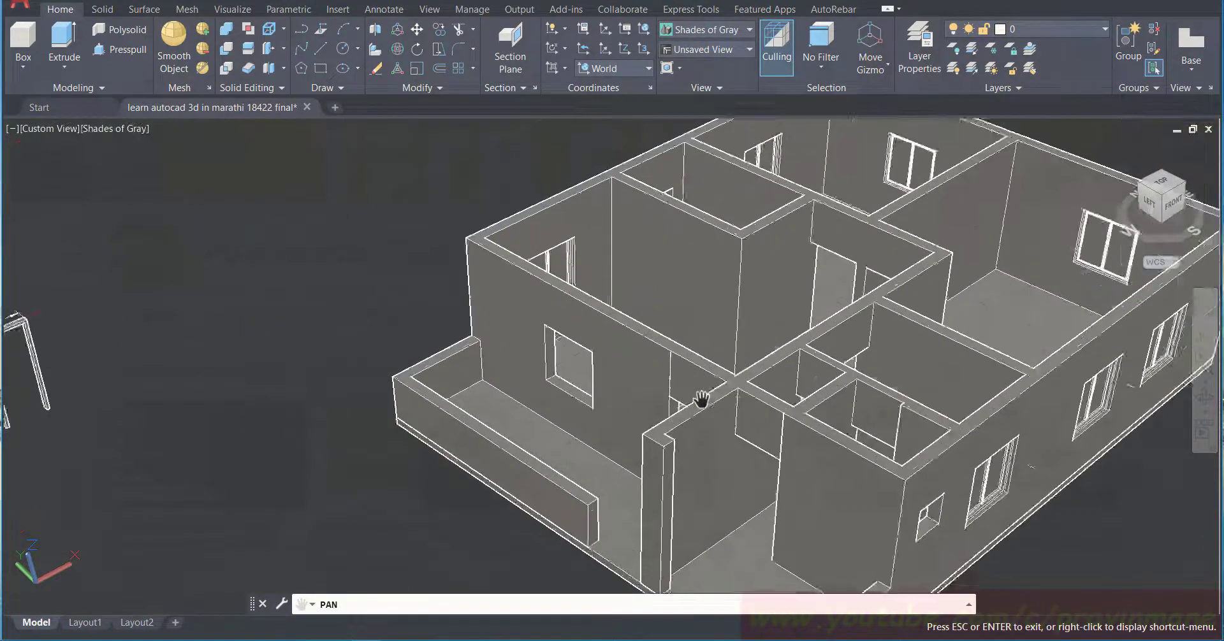
{"action": "scroll", "coordinate": [701, 400], "scroll_direction": "down", "scroll_amount": 3}
{"action": "scroll", "coordinate": [701, 402], "scroll_direction": "up", "scroll_amount": 1}
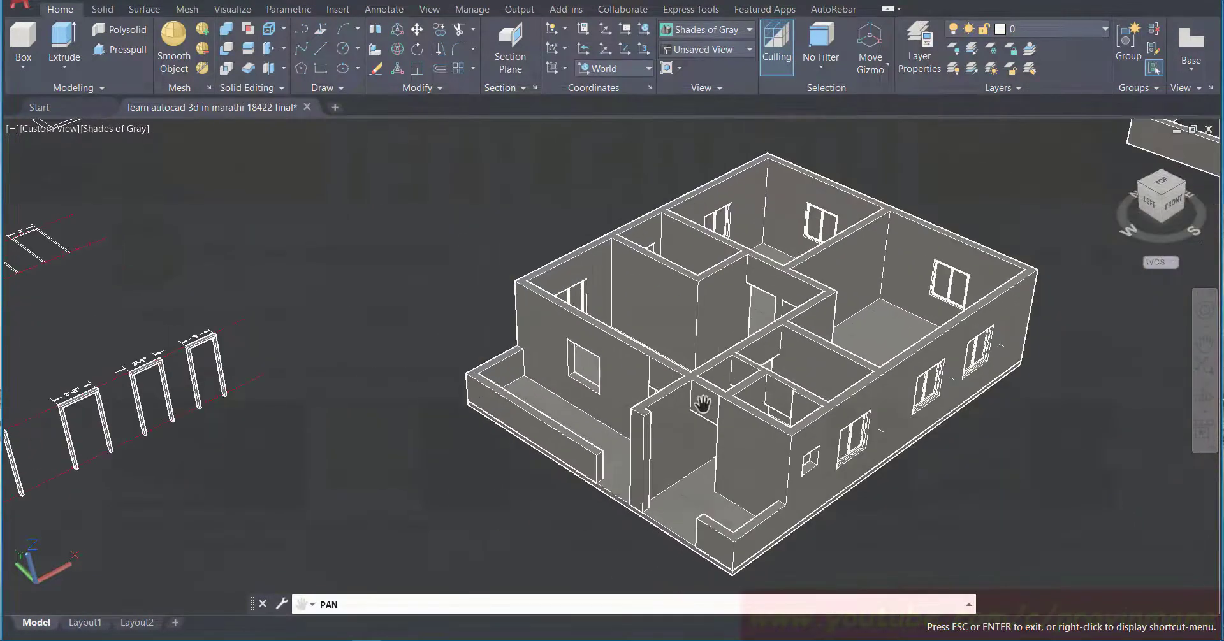
{"action": "scroll", "coordinate": [770, 491], "scroll_direction": "down", "scroll_amount": 2}
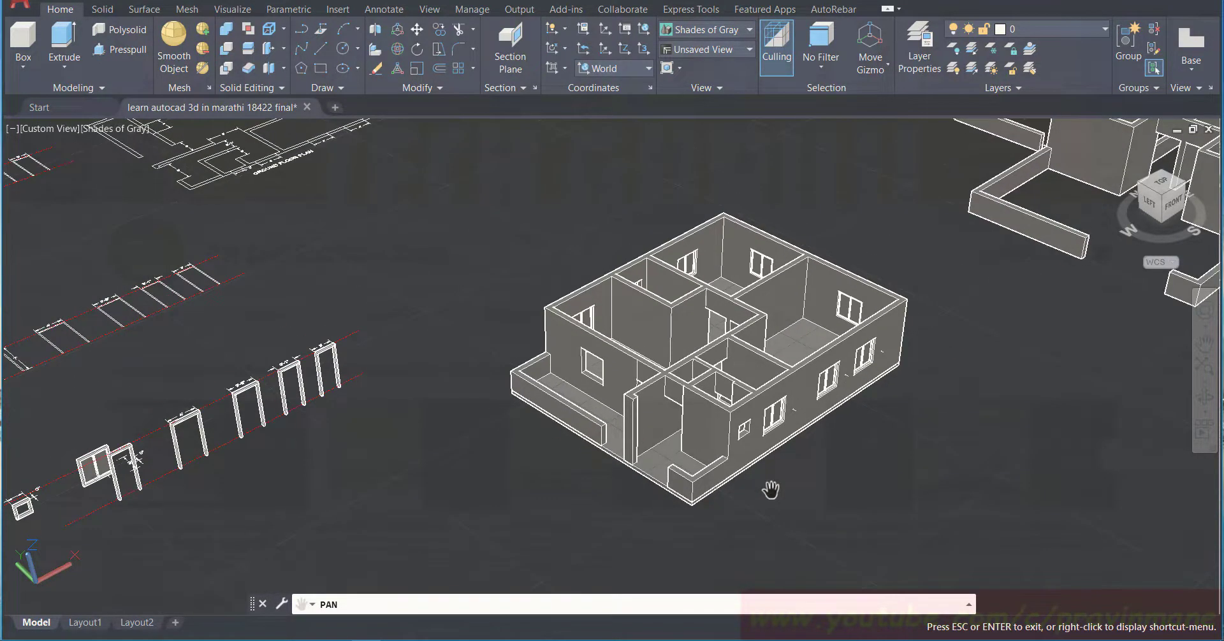
{"action": "scroll", "coordinate": [584, 392], "scroll_direction": "up", "scroll_amount": 9}
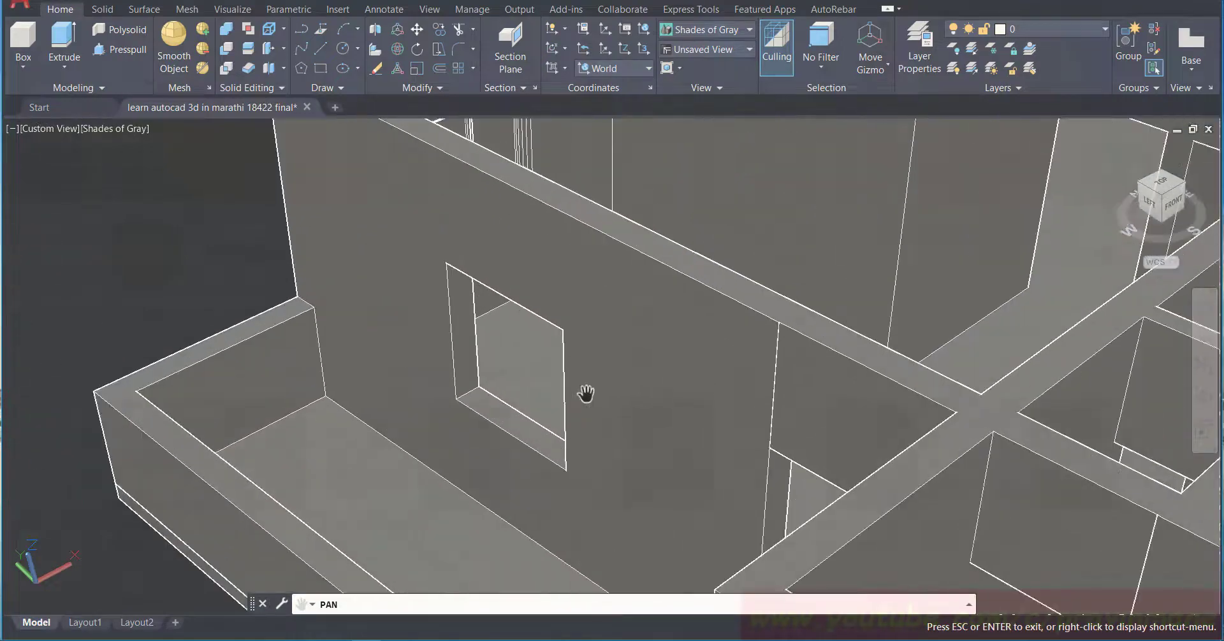
{"action": "scroll", "coordinate": [587, 401], "scroll_direction": "down", "scroll_amount": 4}
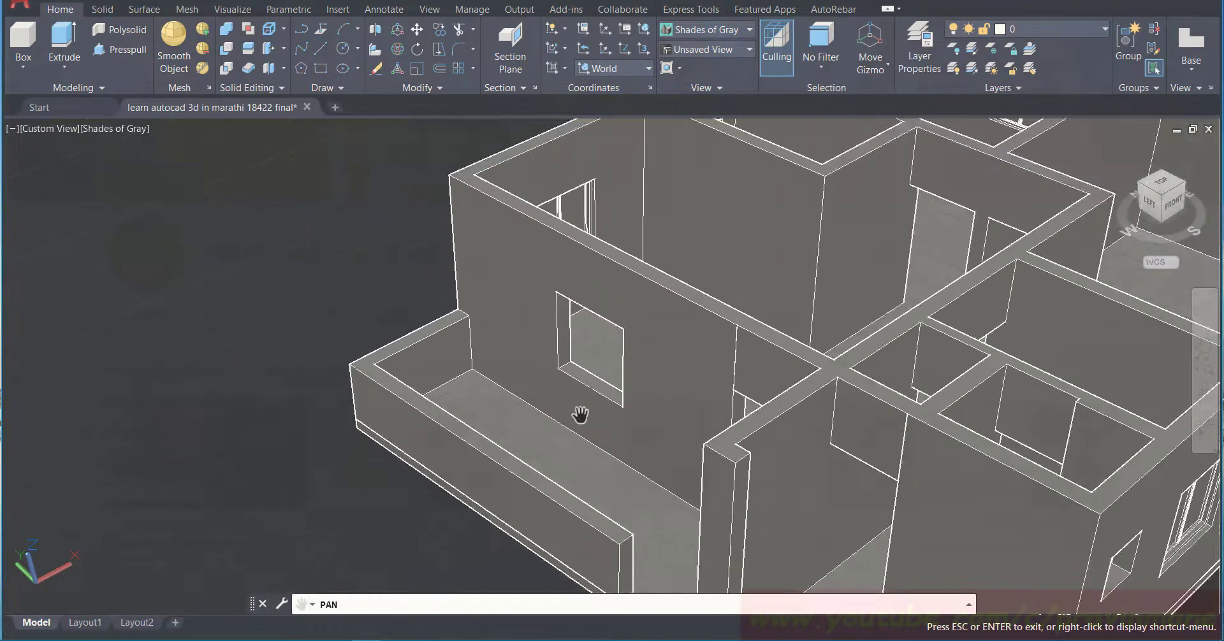
{"action": "left_click_drag", "start_coordinate": [520, 431], "coordinate": [779, 375]}
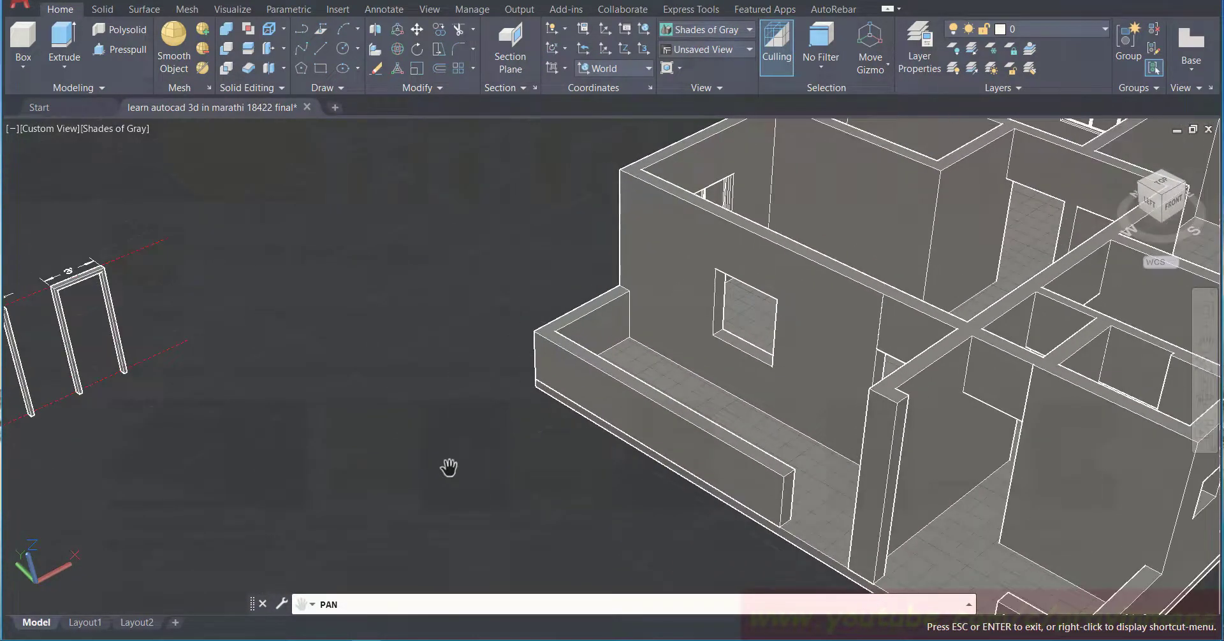
{"action": "left_click_drag", "start_coordinate": [449, 467], "coordinate": [757, 404]}
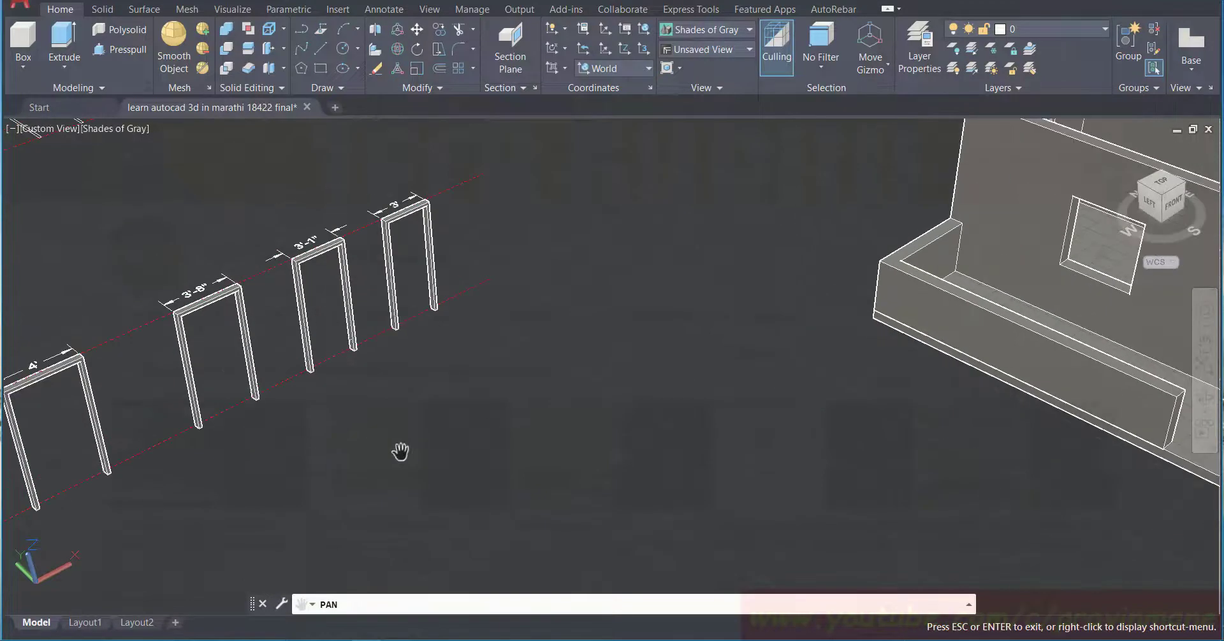
{"action": "left_click_drag", "start_coordinate": [310, 458], "coordinate": [647, 388]}
{"action": "left_click_drag", "start_coordinate": [382, 457], "coordinate": [618, 394]}
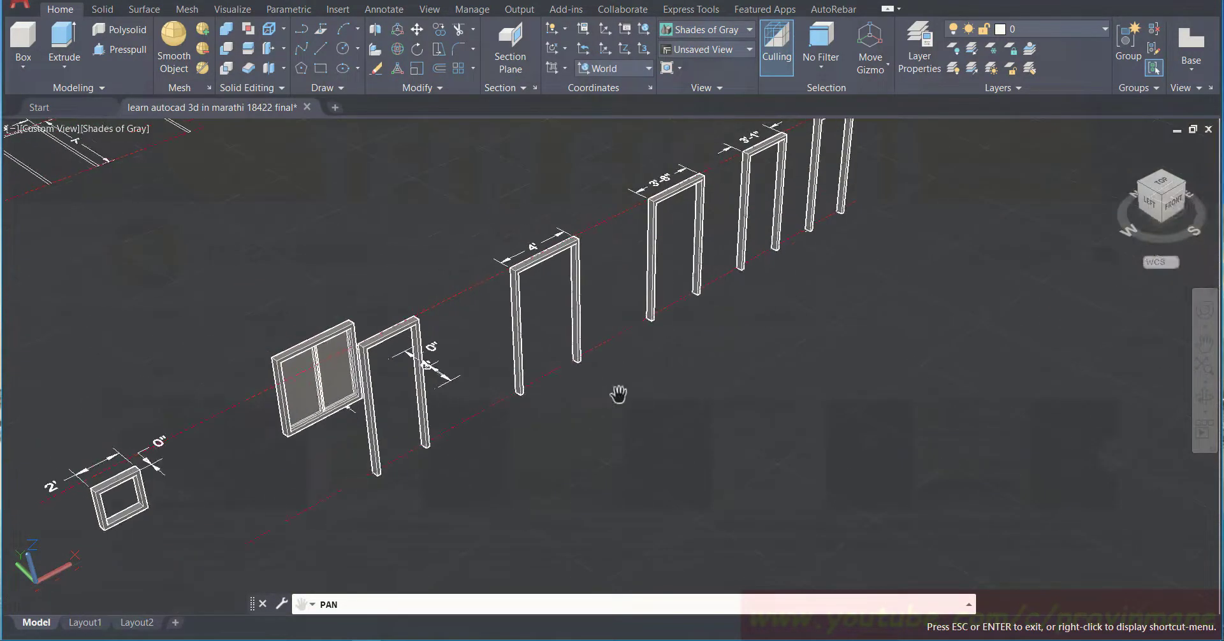
{"action": "key", "text": "Escape"}
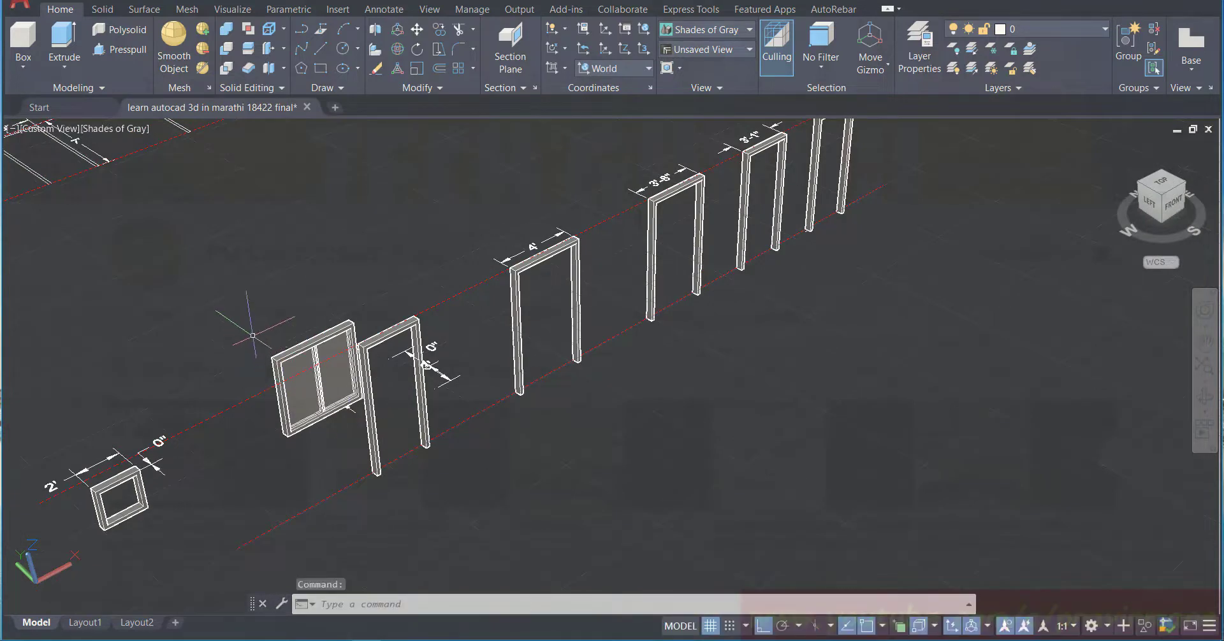
{"action": "left_click", "coordinate": [366, 307]}
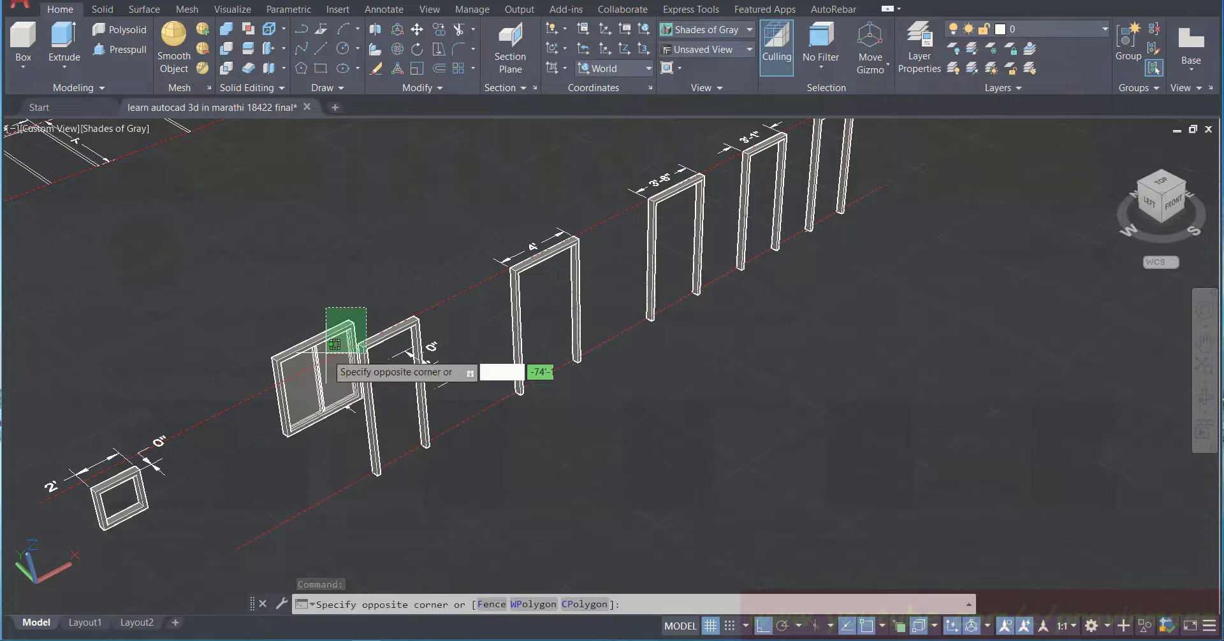
{"action": "left_click", "coordinate": [300, 379]}
{"action": "left_click", "coordinate": [241, 301]}
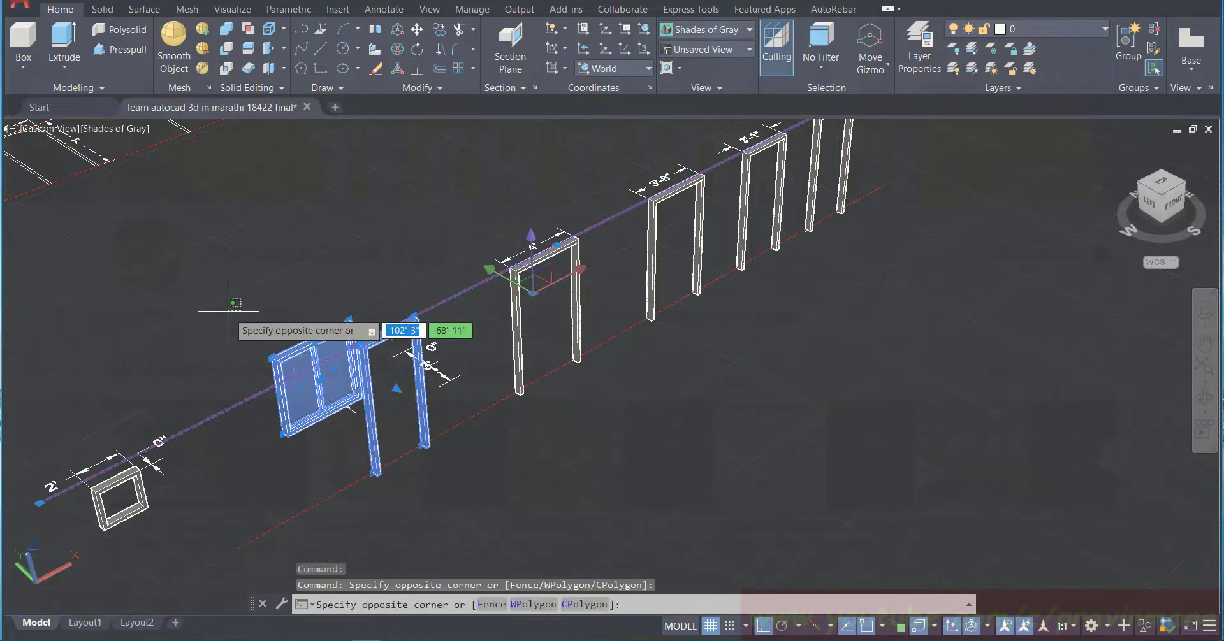
{"action": "key", "text": "Escape"}
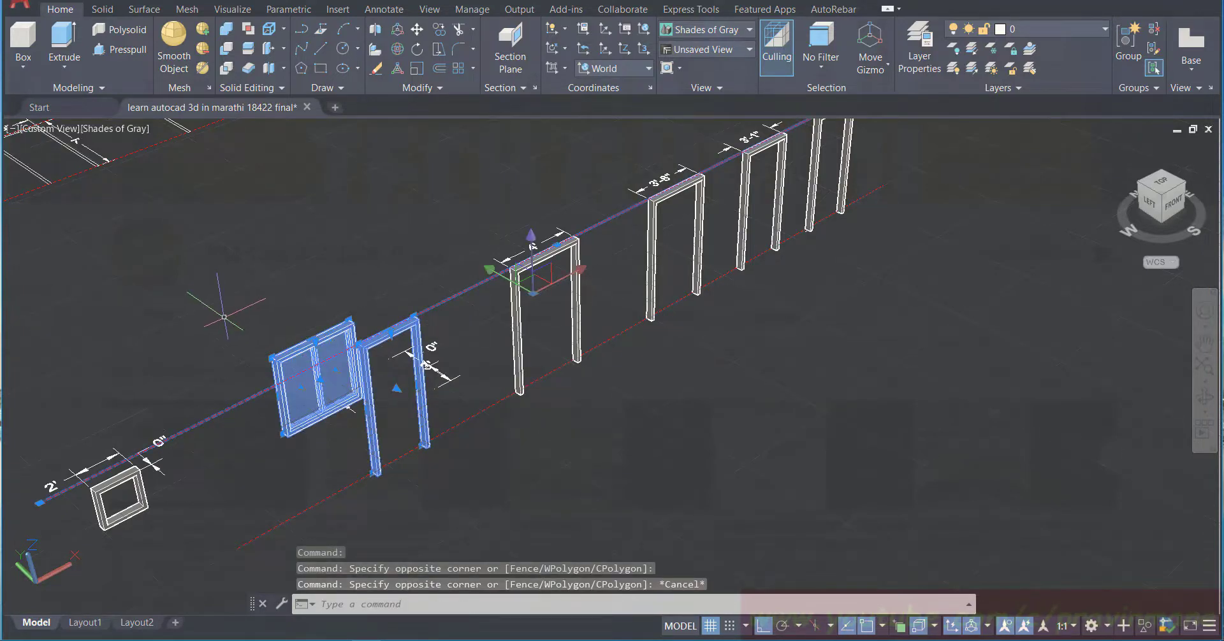
{"action": "key", "text": "Escape"}
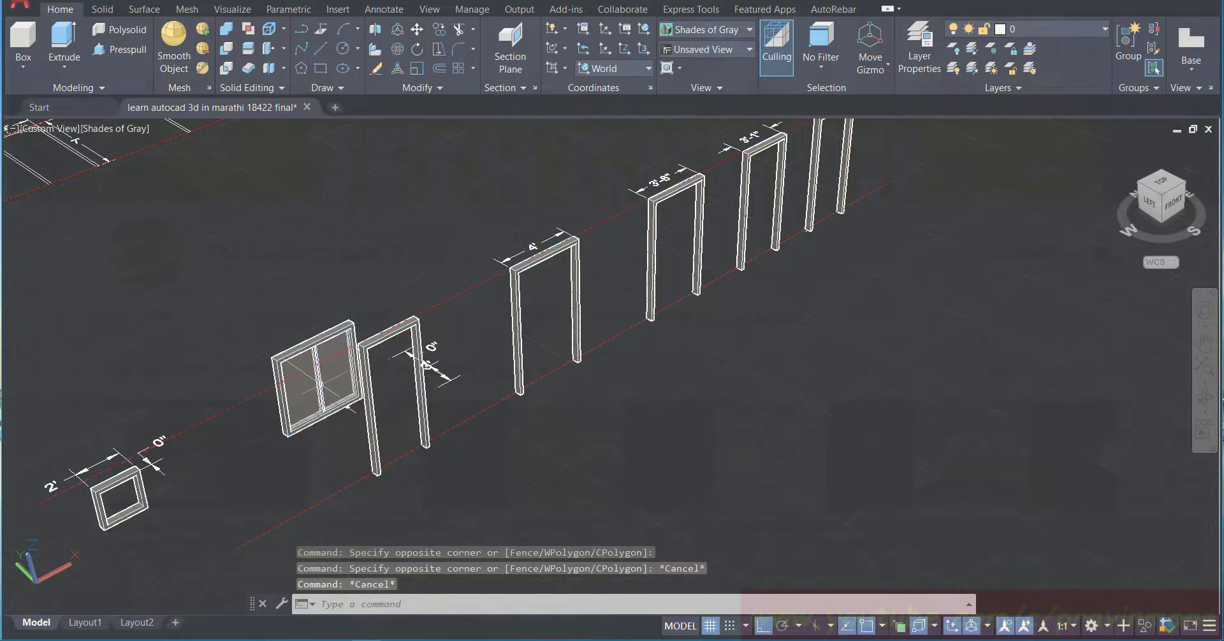
{"action": "left_click", "coordinate": [203, 336]}
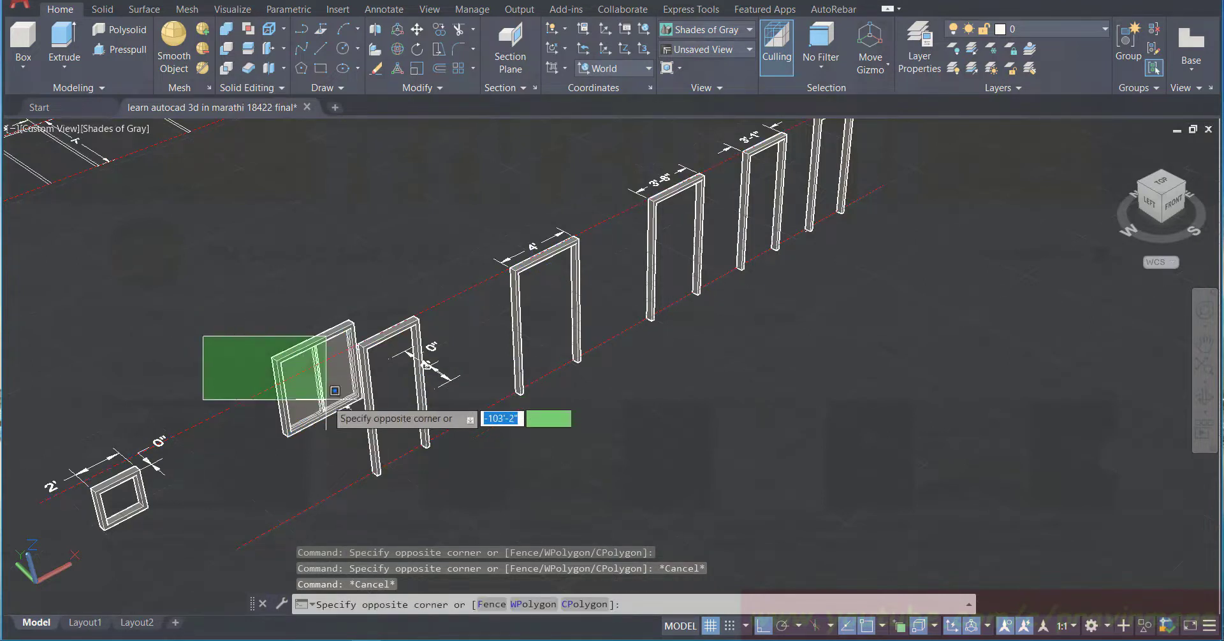
{"action": "left_click", "coordinate": [390, 444]}
{"action": "left_click", "coordinate": [230, 293]}
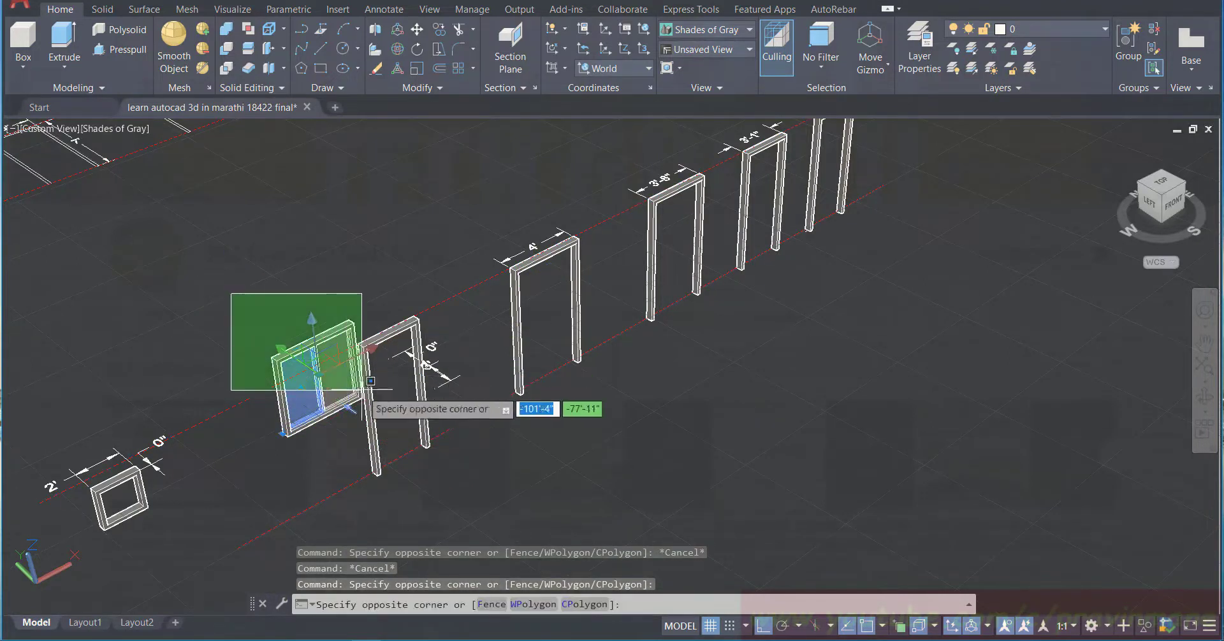
{"action": "left_click", "coordinate": [402, 439]}
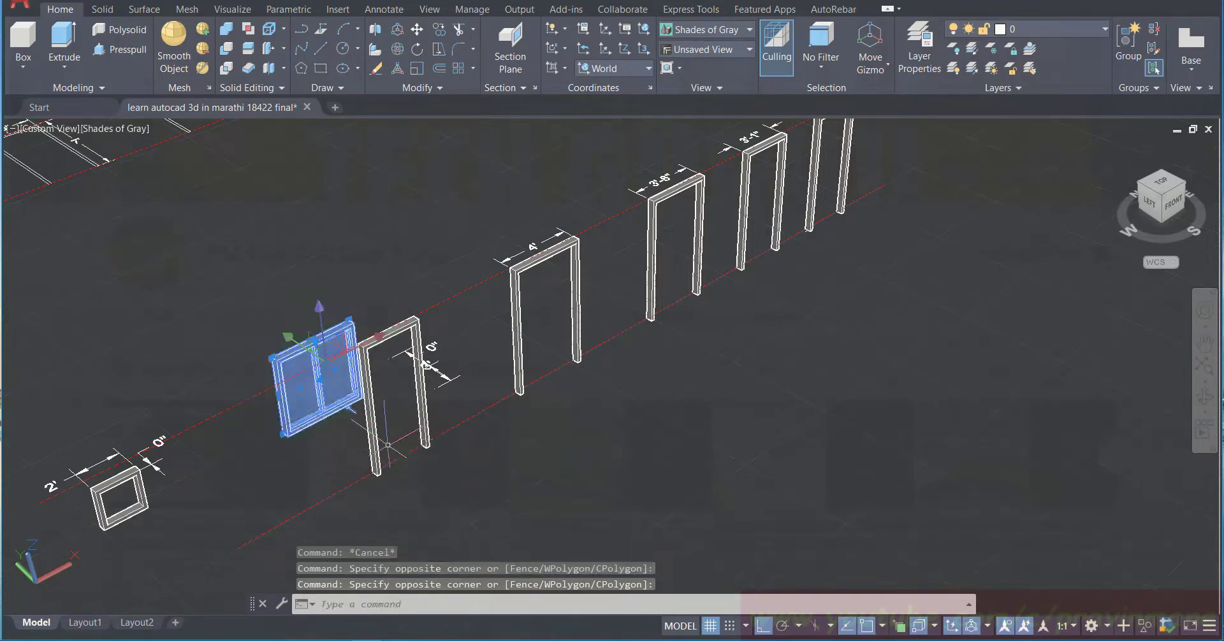
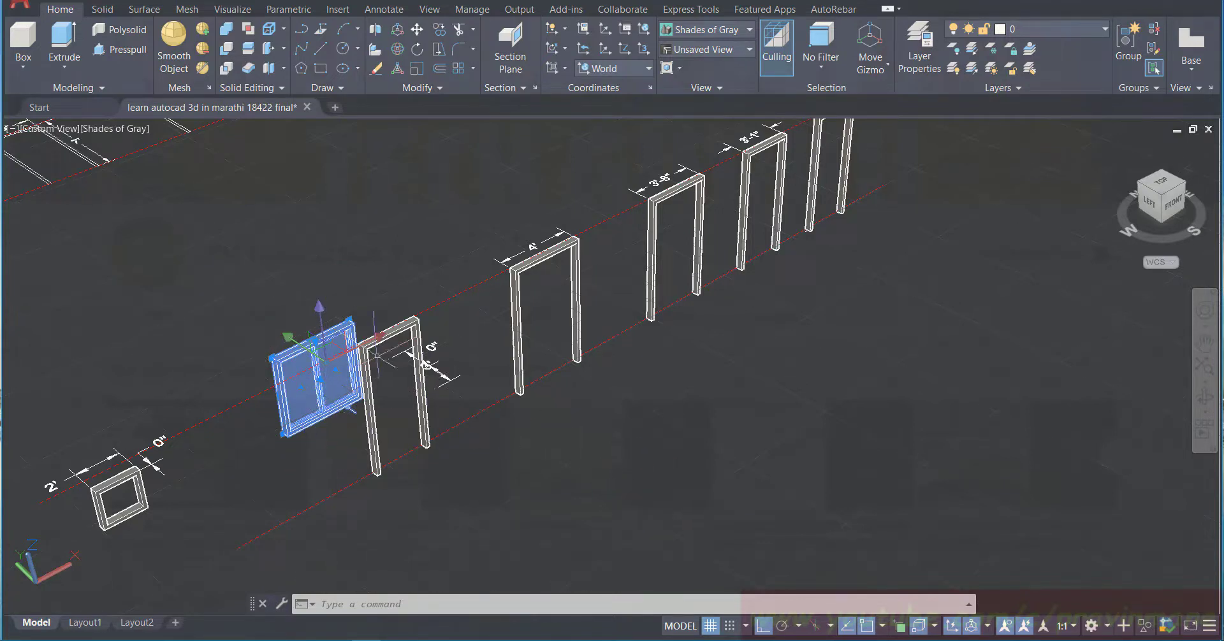
Step: Select the two-panel window beside the 3' door frame and start copying it from a base point at its lower outer corner
{"action": "scroll", "coordinate": [279, 444], "scroll_direction": "up", "scroll_amount": 5}
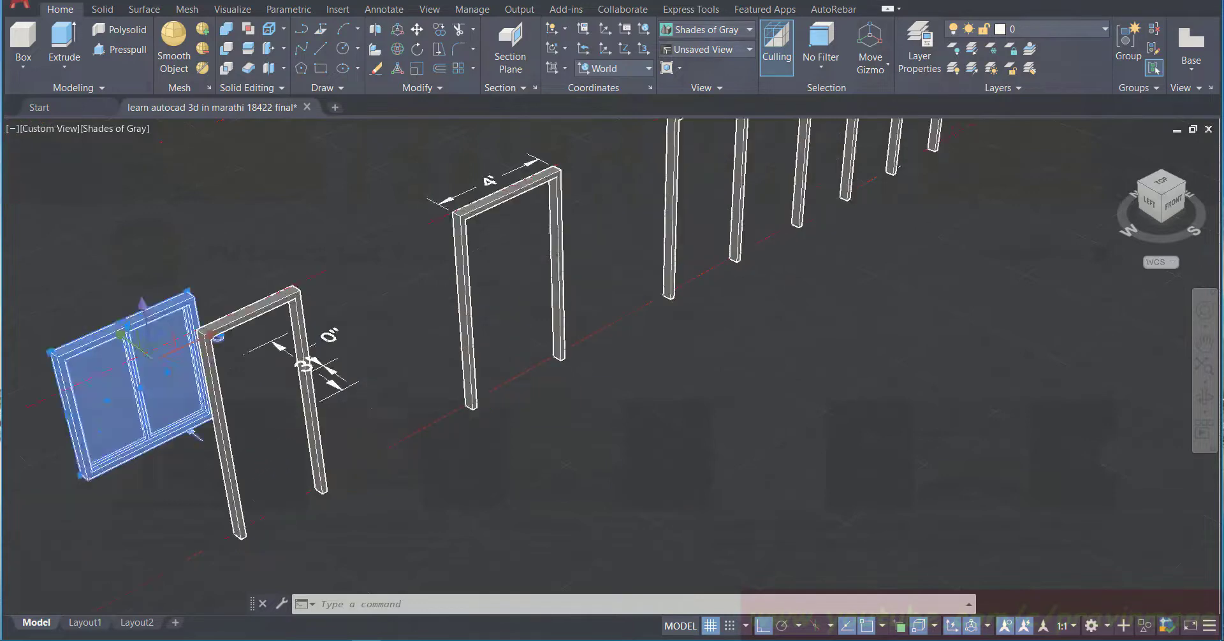
{"action": "scroll", "coordinate": [285, 447], "scroll_direction": "down", "scroll_amount": 5}
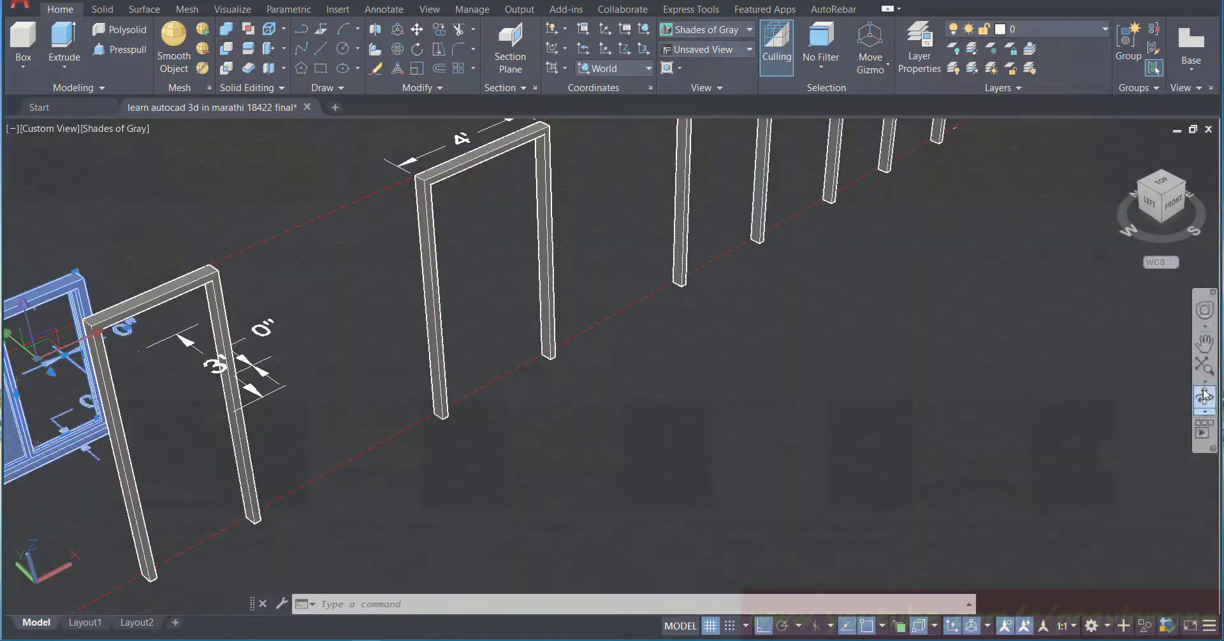
{"action": "left_click", "coordinate": [1204, 344]}
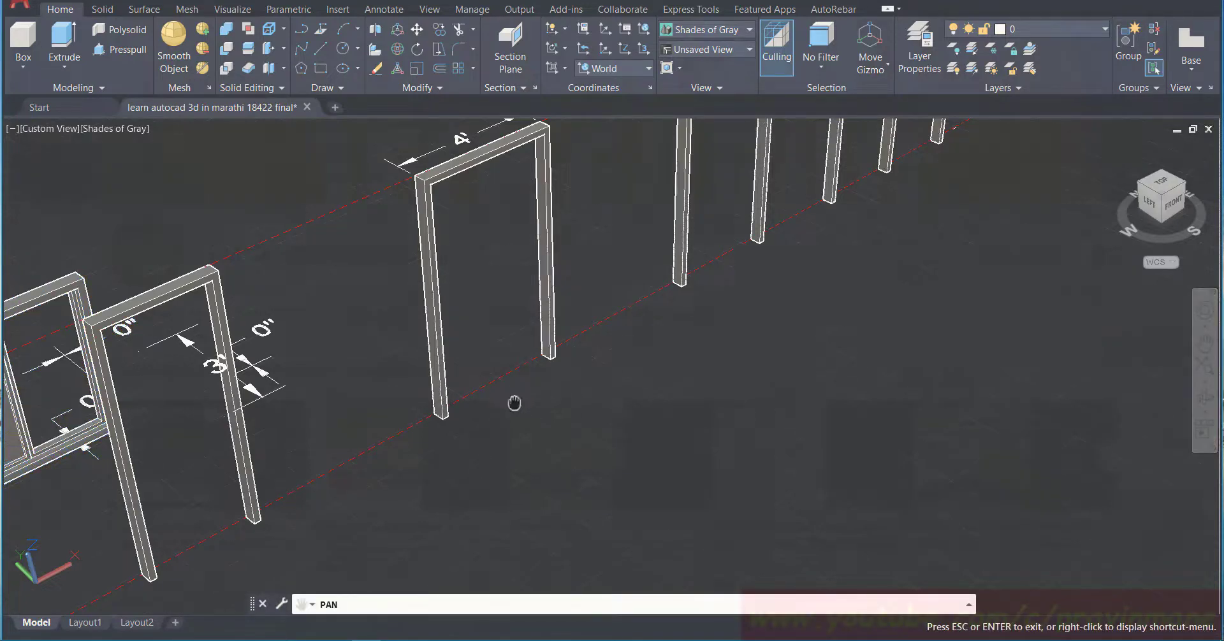
{"action": "left_click_drag", "start_coordinate": [514, 403], "coordinate": [702, 364]}
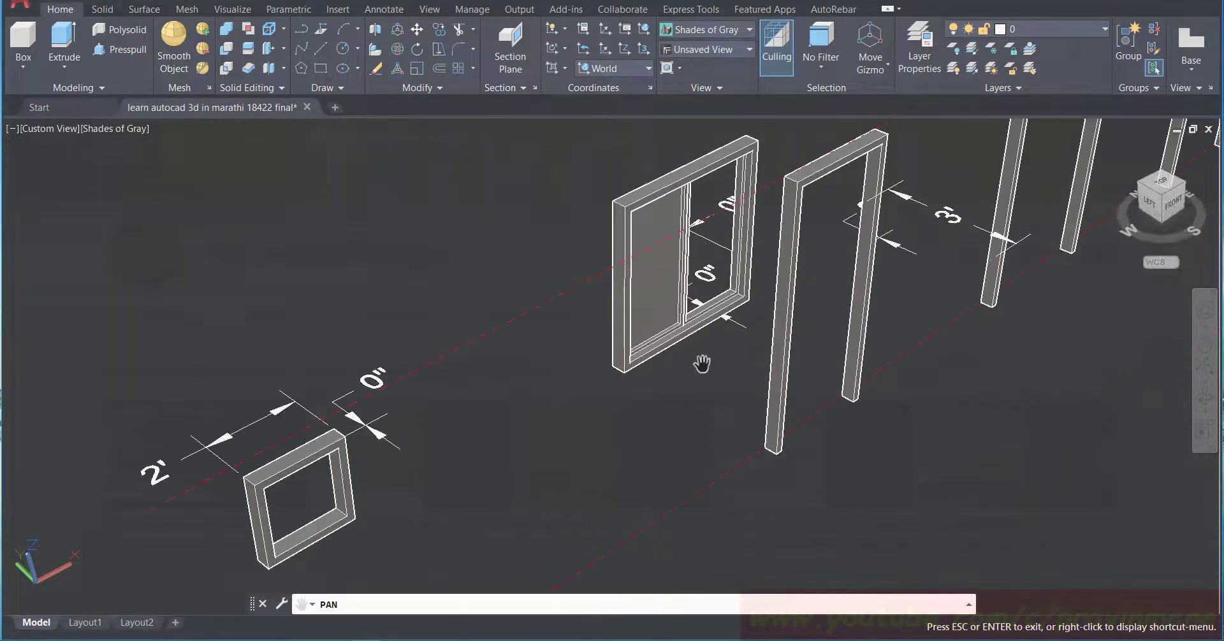
{"action": "key", "text": "Escape"}
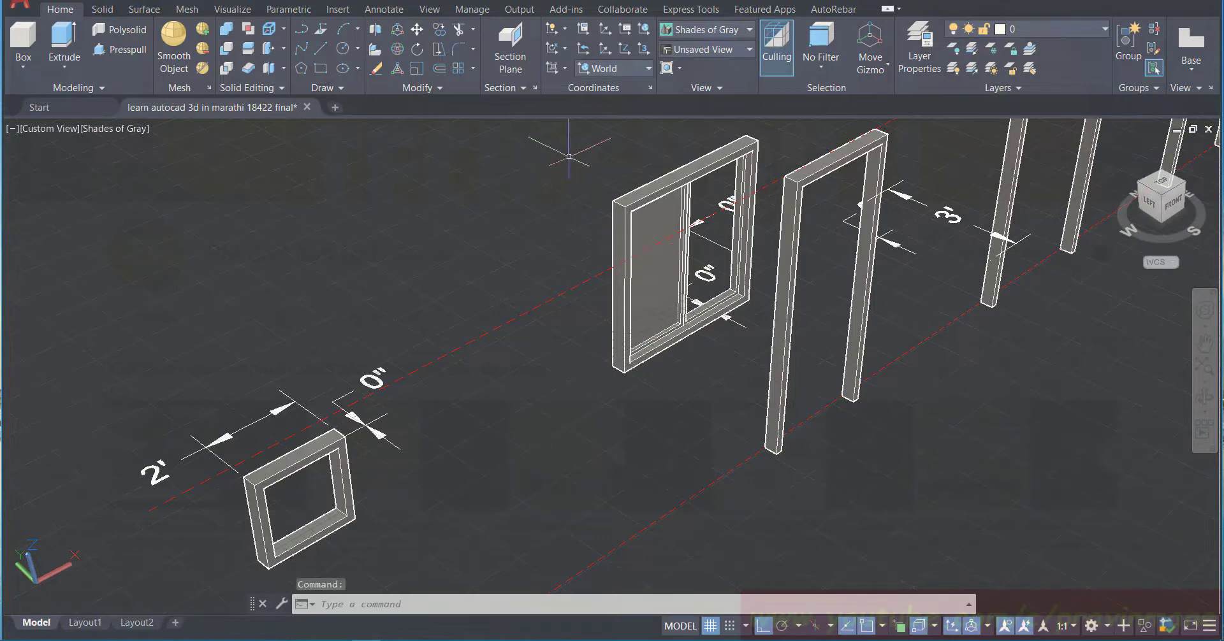
{"action": "left_click", "coordinate": [580, 131]}
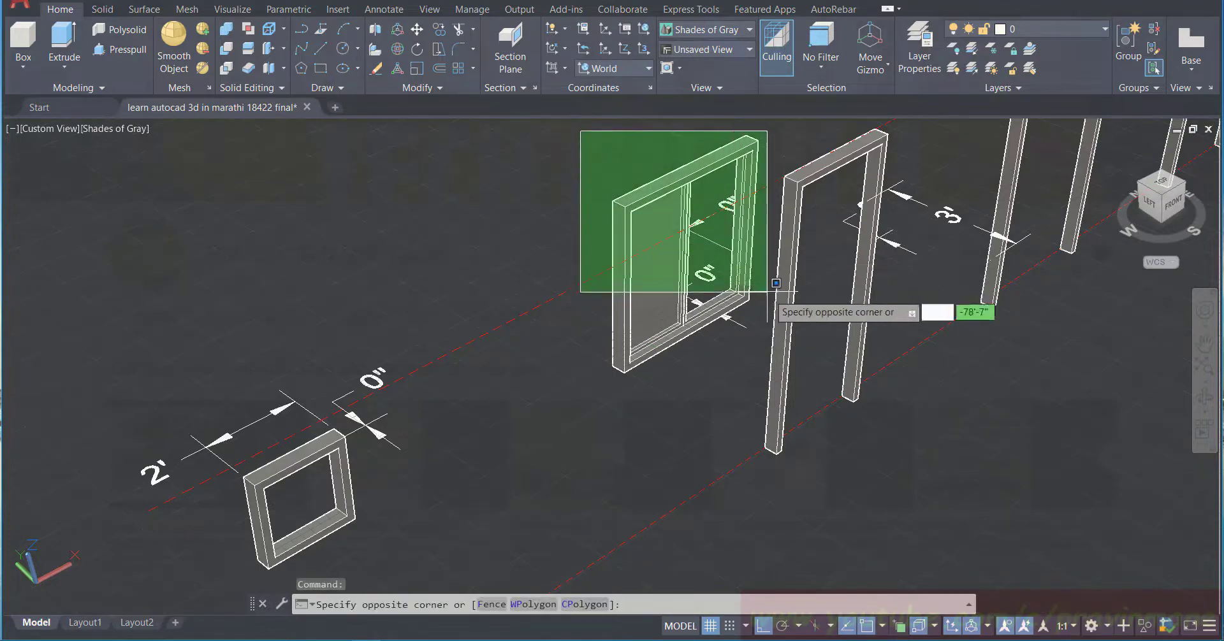
{"action": "left_click", "coordinate": [786, 385]}
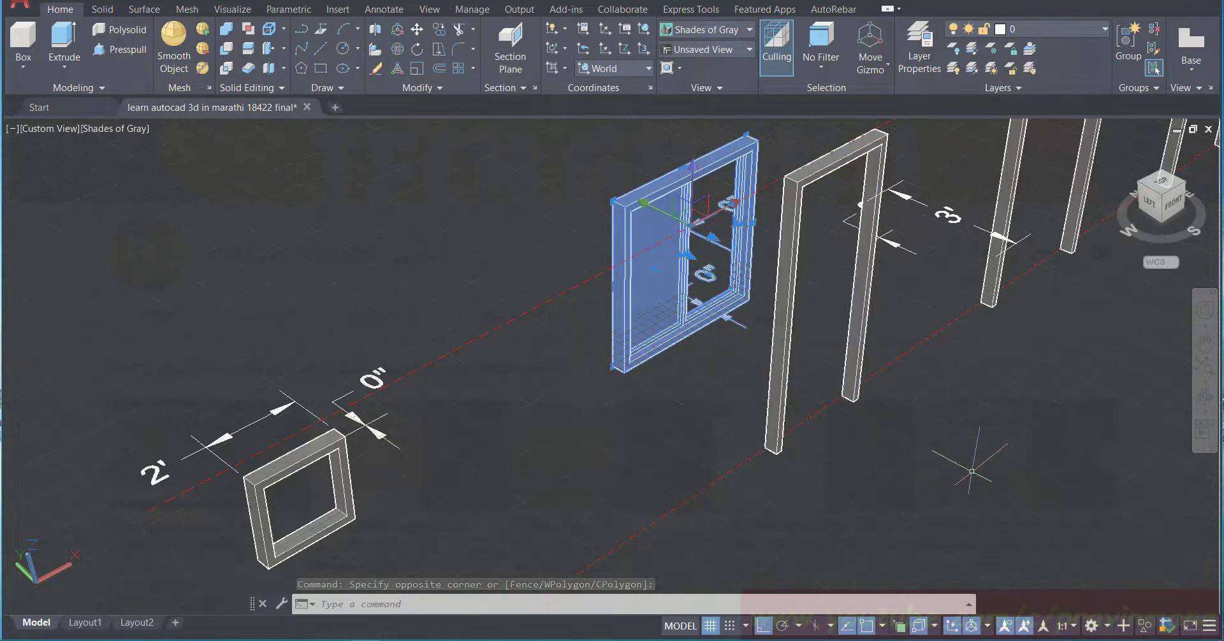
{"action": "left_click", "coordinate": [972, 471]}
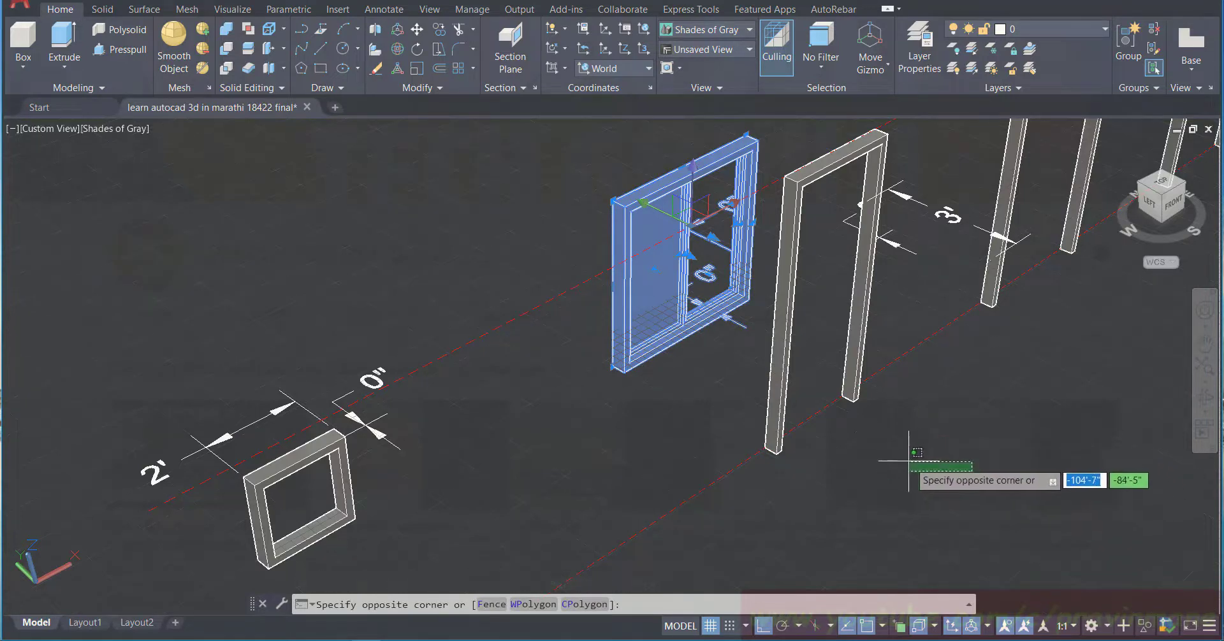
{"action": "left_click", "coordinate": [909, 460]}
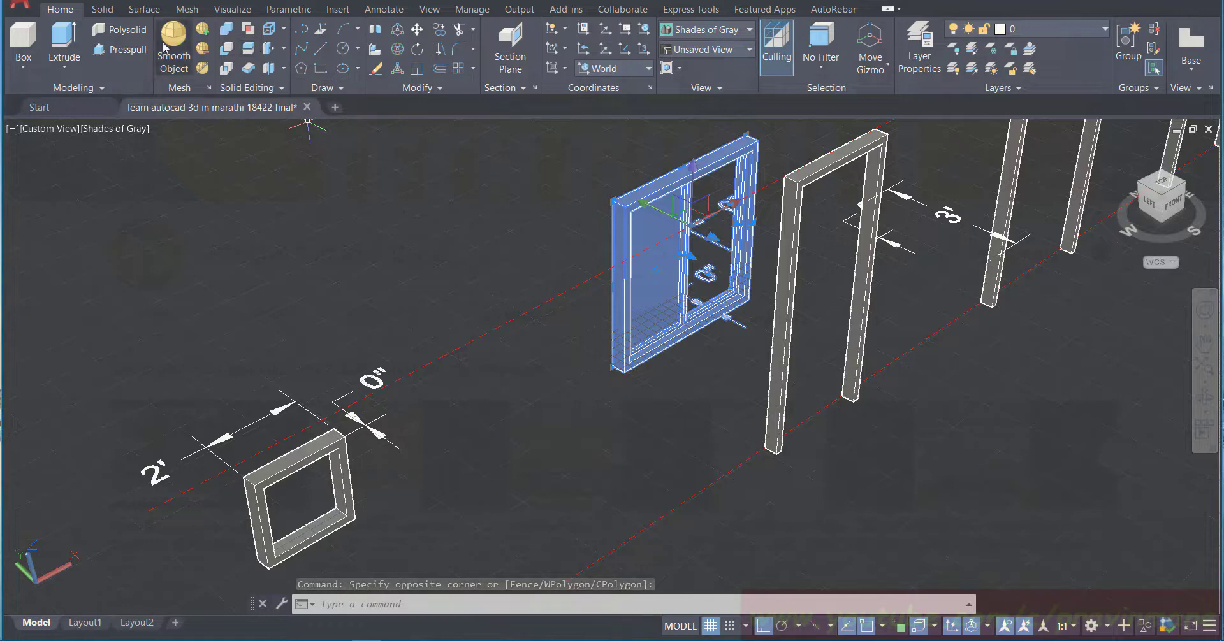
{"action": "left_click", "coordinate": [437, 33]}
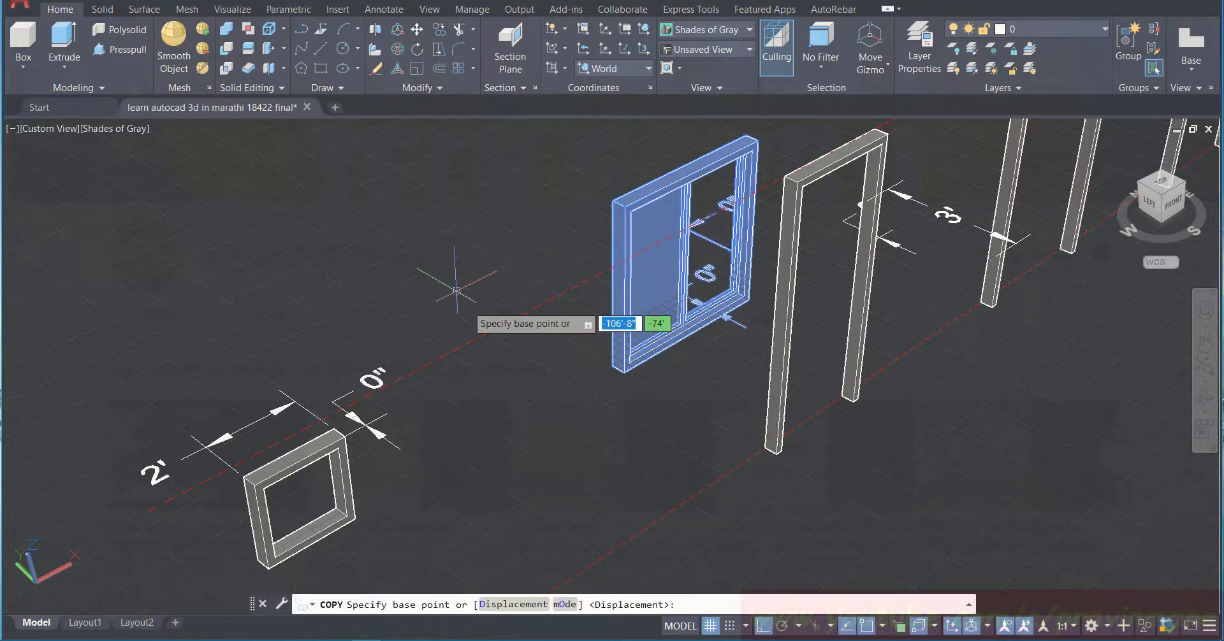
{"action": "left_click", "coordinate": [617, 368]}
Step: Place a copy of the two-panel window in the empty space beside the ground-floor model and end the Copy command
{"action": "scroll", "coordinate": [813, 415], "scroll_direction": "down", "scroll_amount": 2}
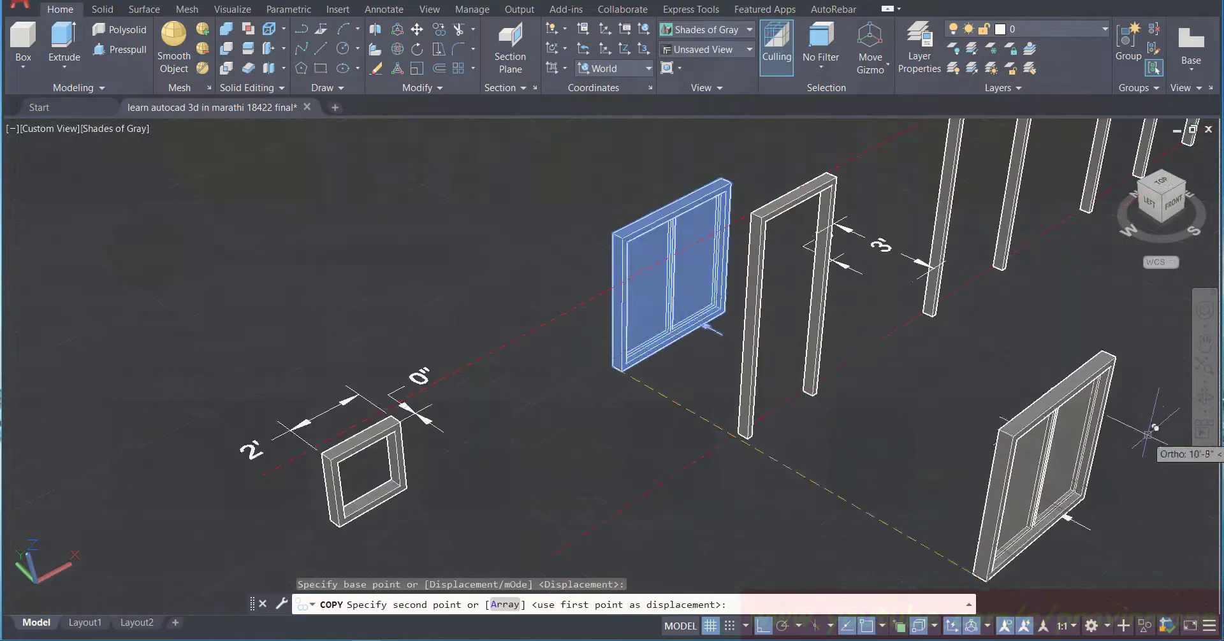
{"action": "left_click", "coordinate": [1204, 344]}
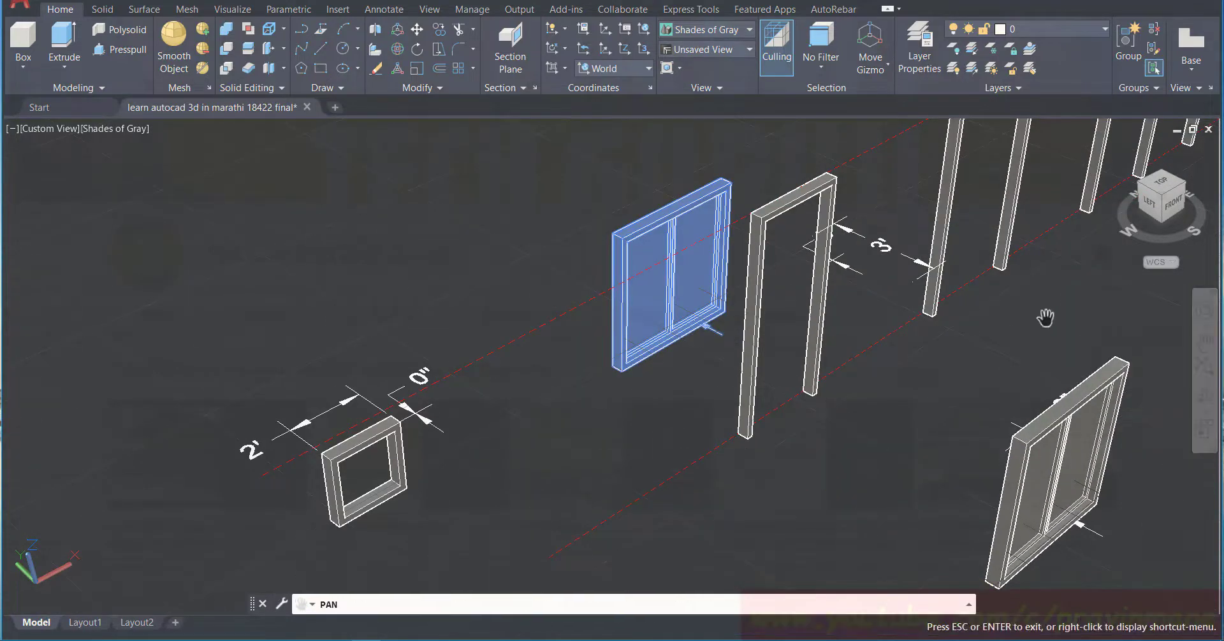
{"action": "left_click_drag", "start_coordinate": [1042, 317], "coordinate": [338, 434]}
{"action": "left_click_drag", "start_coordinate": [753, 354], "coordinate": [653, 399]}
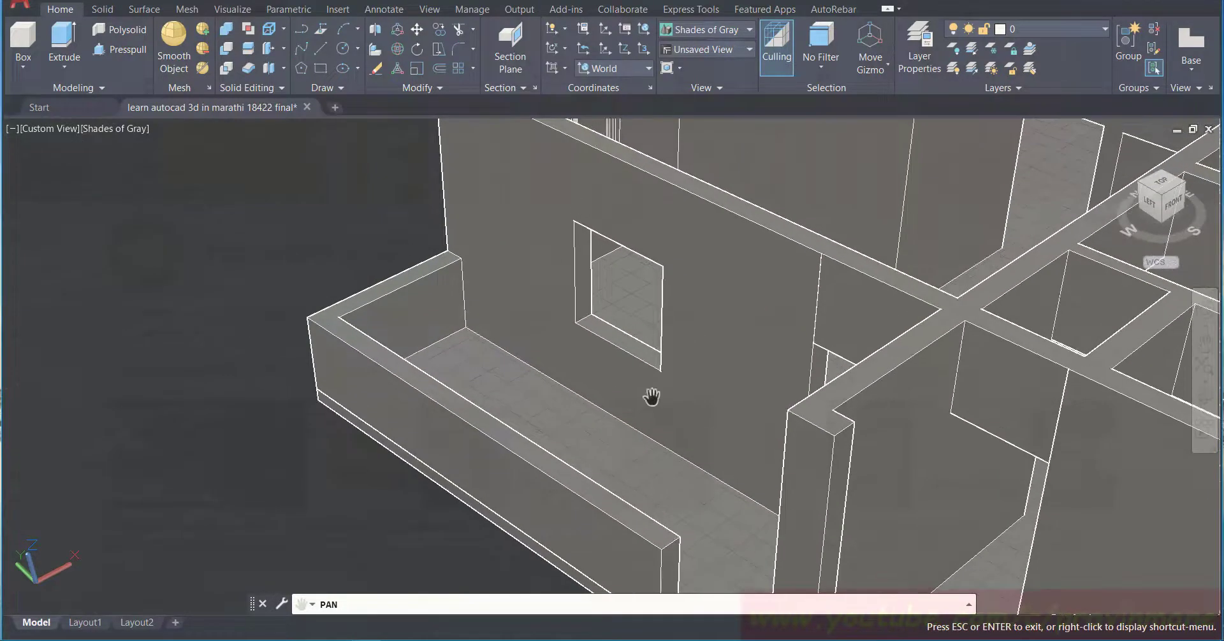
{"action": "scroll", "coordinate": [604, 323], "scroll_direction": "up", "scroll_amount": 3}
{"action": "key", "text": "Escape"}
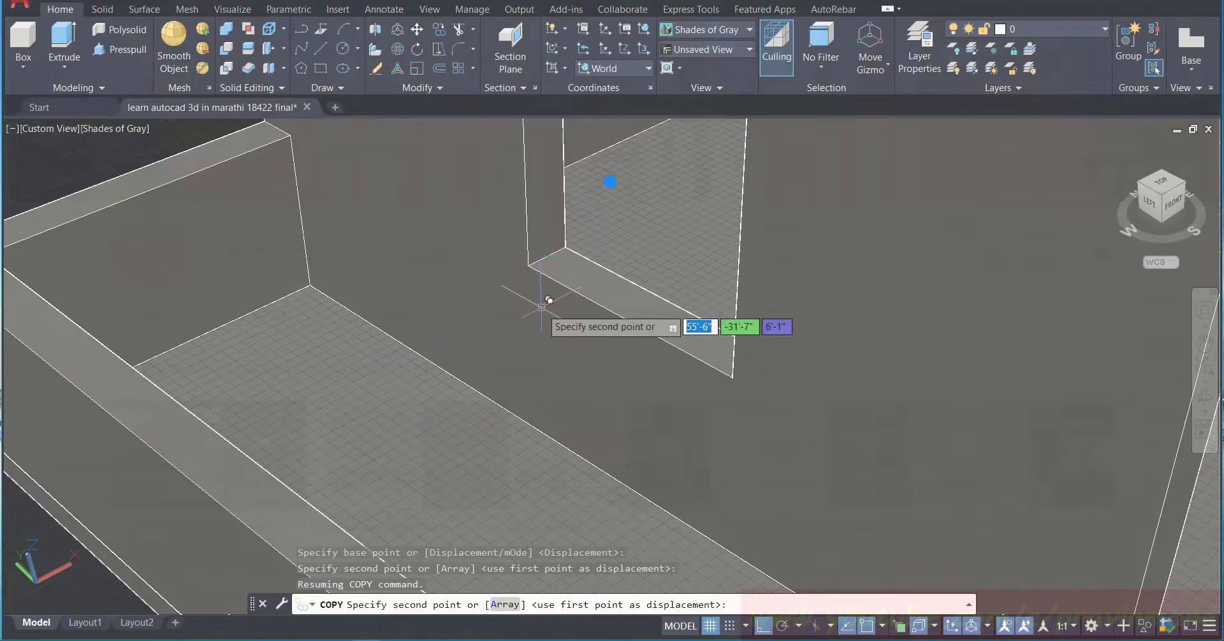
{"action": "scroll", "coordinate": [546, 300], "scroll_direction": "down", "scroll_amount": 5}
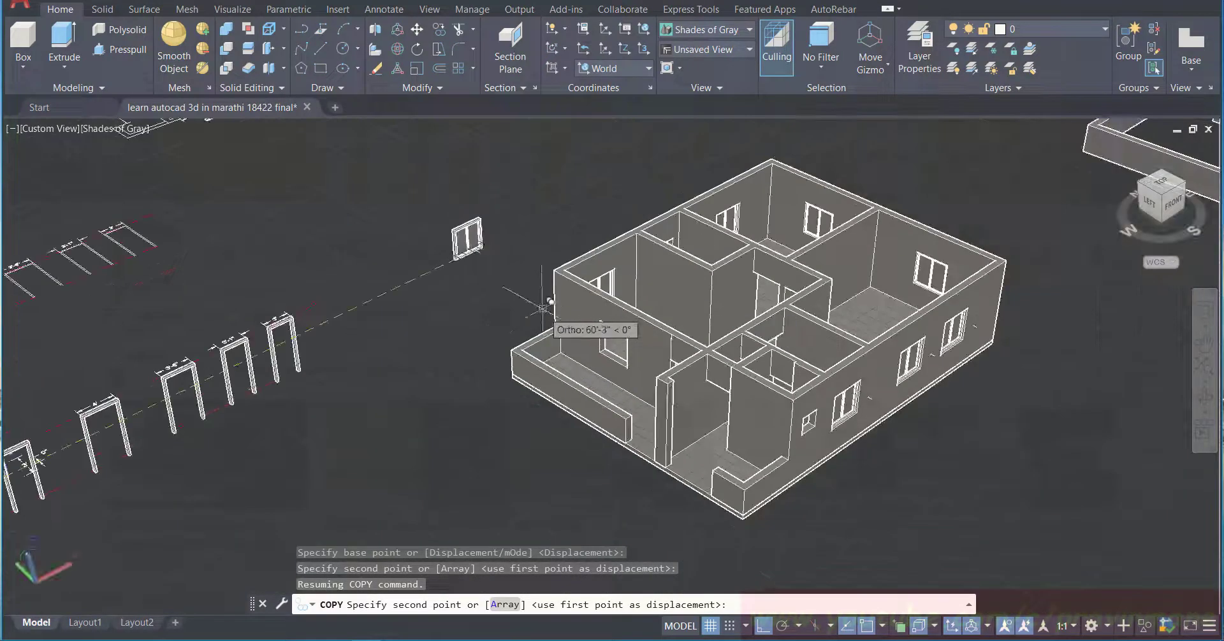
{"action": "left_click", "coordinate": [472, 287]}
{"action": "key", "text": "Escape"}
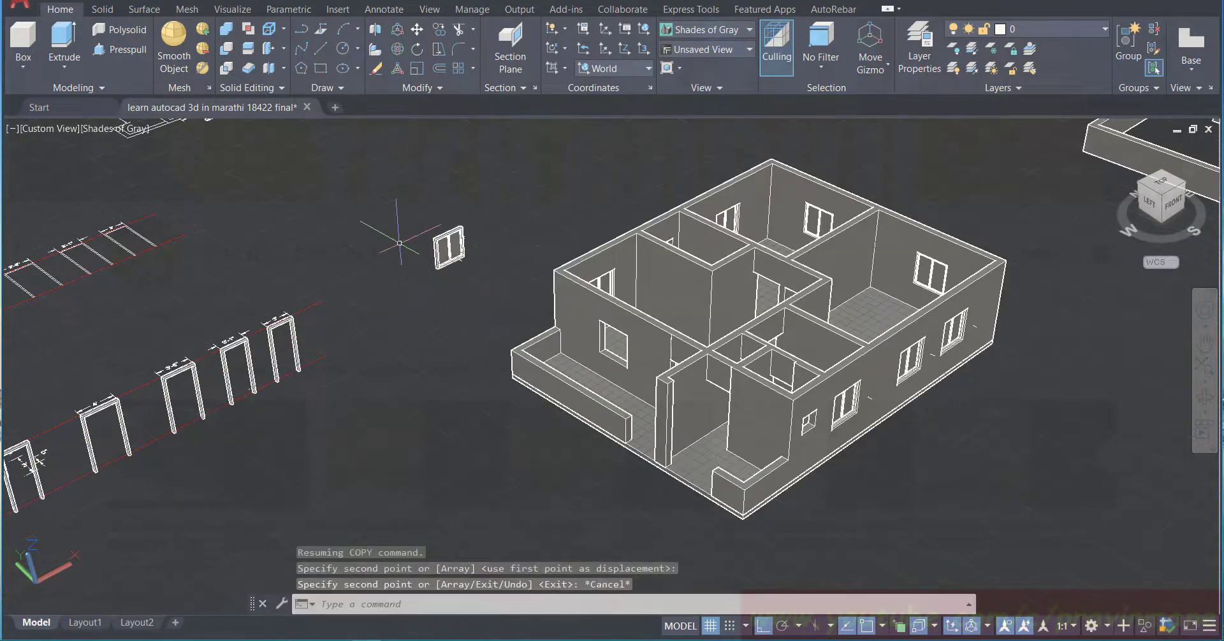
Step: Rotate the free-standing window copy a quarter turn about the vertical axis with the Rotate Gizmo
{"action": "left_click", "coordinate": [394, 211]}
{"action": "left_click", "coordinate": [495, 281]}
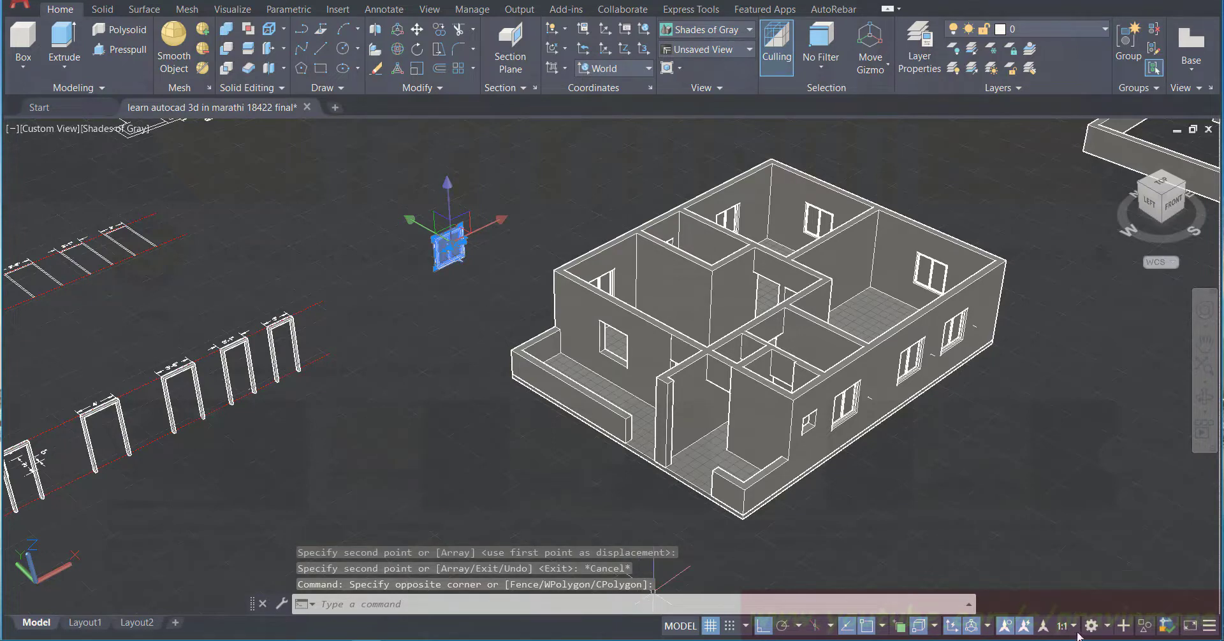
{"action": "left_click", "coordinate": [987, 626]}
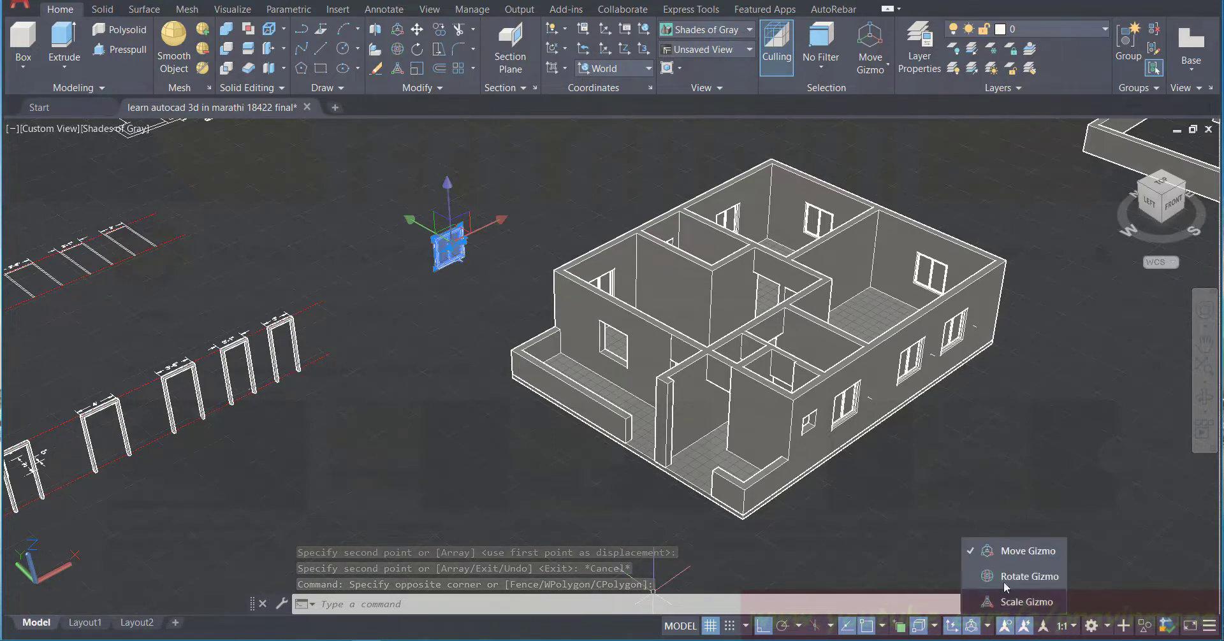
{"action": "left_click", "coordinate": [1013, 576]}
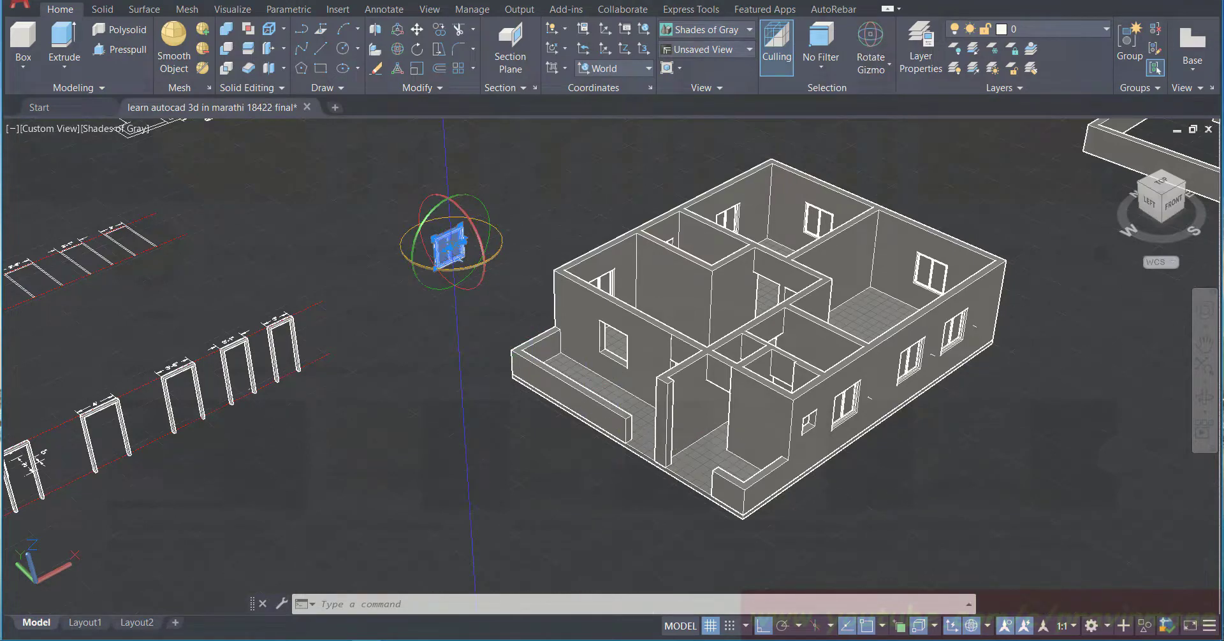
{"action": "left_click", "coordinate": [498, 257]}
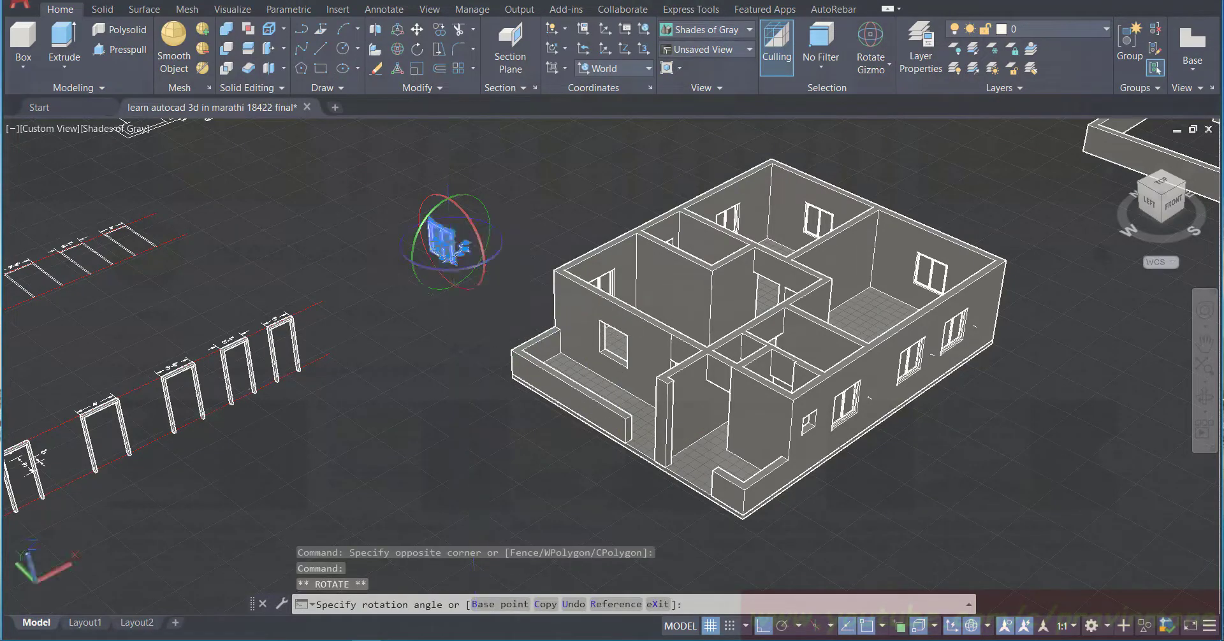
{"action": "left_click", "coordinate": [474, 591]}
Step: Erase the leftover dimensions beside the rotated window copy
{"action": "scroll", "coordinate": [438, 210], "scroll_direction": "up", "scroll_amount": 8}
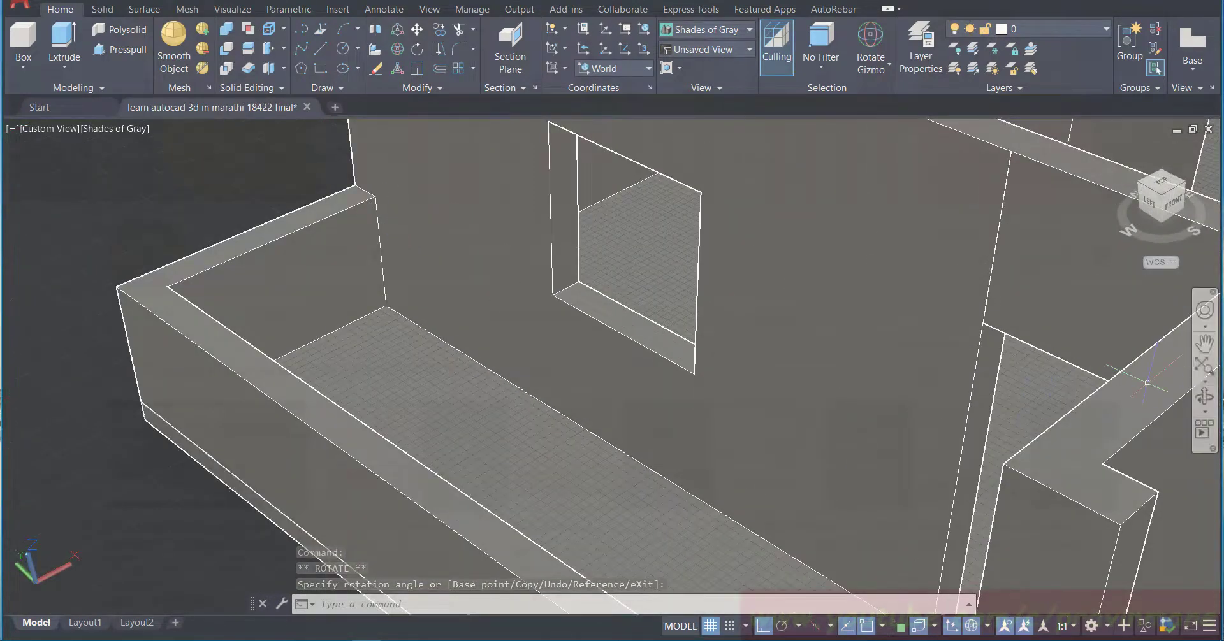
{"action": "left_click", "coordinate": [1205, 344]}
{"action": "left_click_drag", "start_coordinate": [231, 228], "coordinate": [479, 444]}
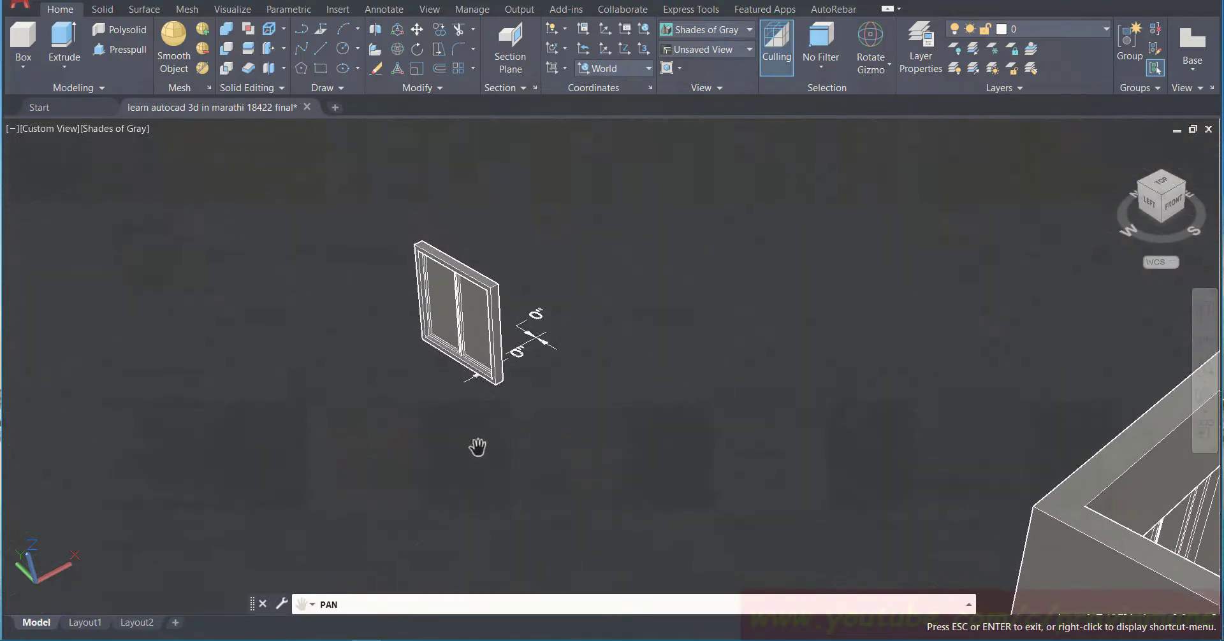
{"action": "key", "text": "Escape"}
{"action": "left_click", "coordinate": [388, 217]}
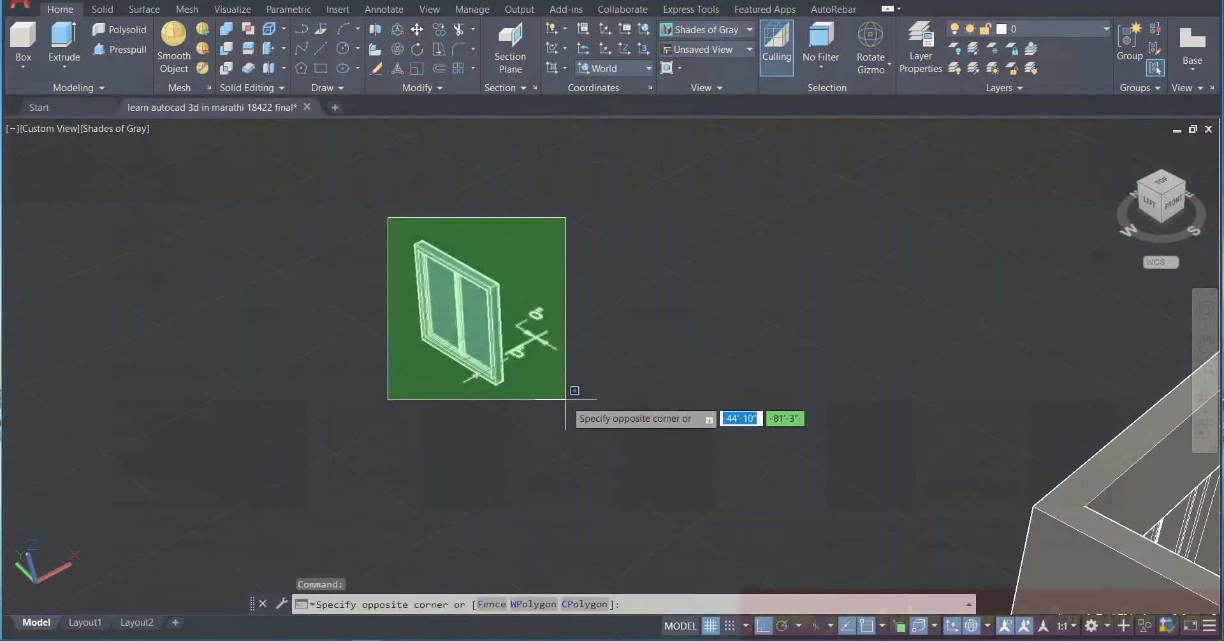
{"action": "key", "text": "Escape"}
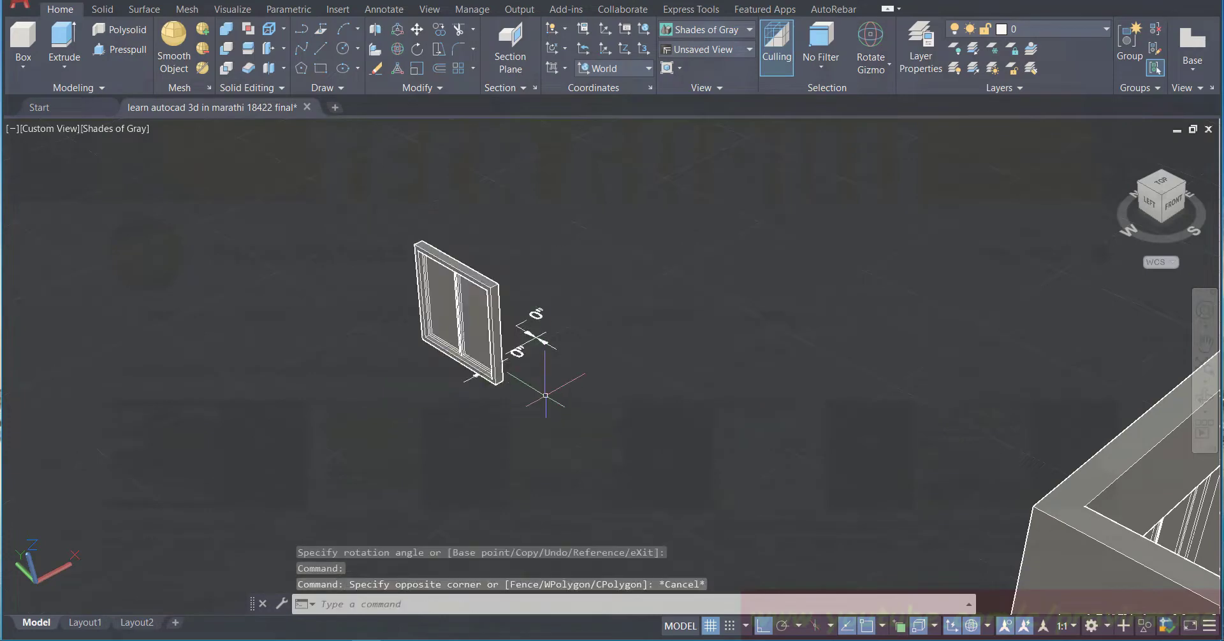
{"action": "left_click", "coordinate": [536, 333]}
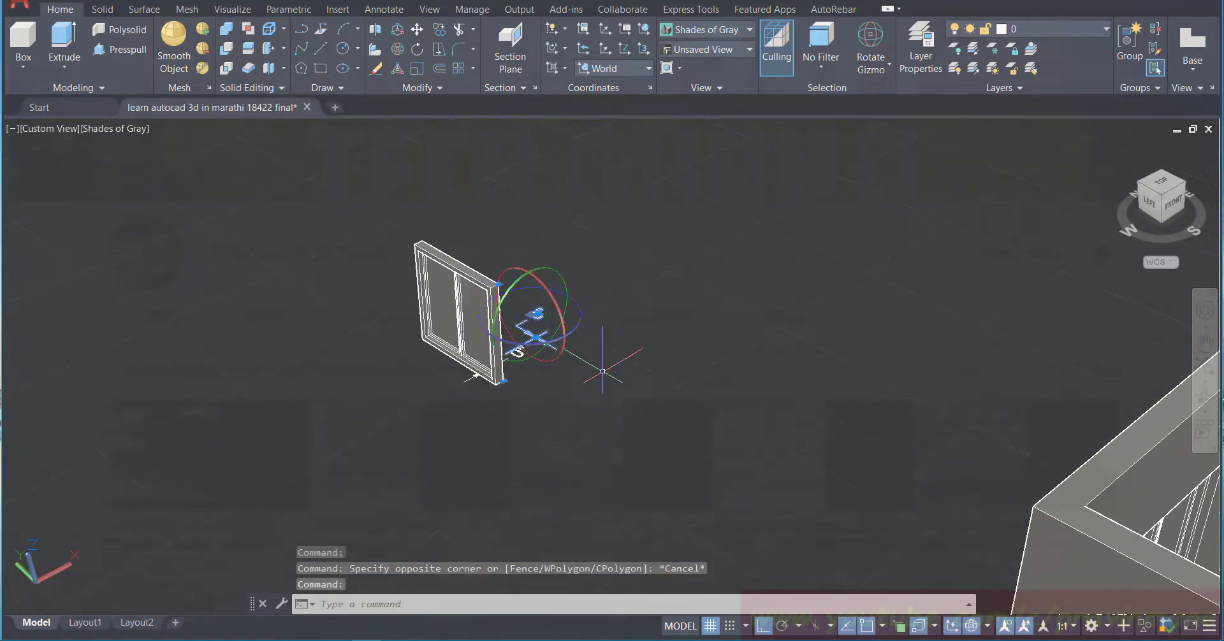
{"action": "key", "text": "Delete"}
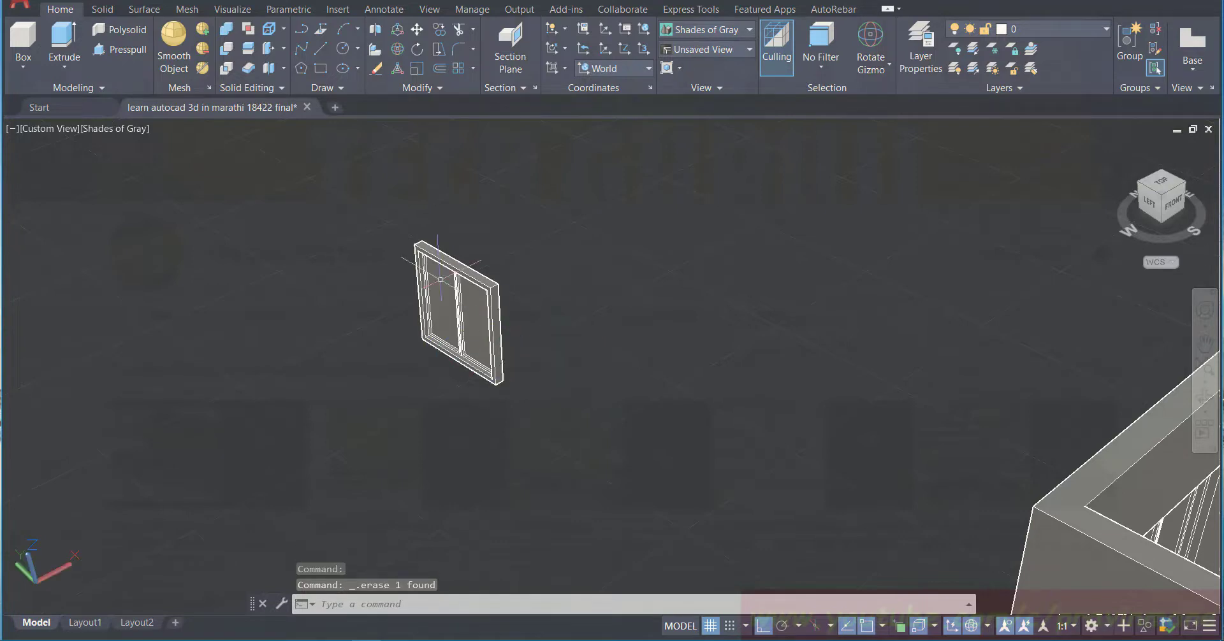
Step: Select the whole rotated window and start copying it from a base point at its lower outer corner
{"action": "left_click", "coordinate": [350, 205]}
{"action": "left_click", "coordinate": [565, 429]}
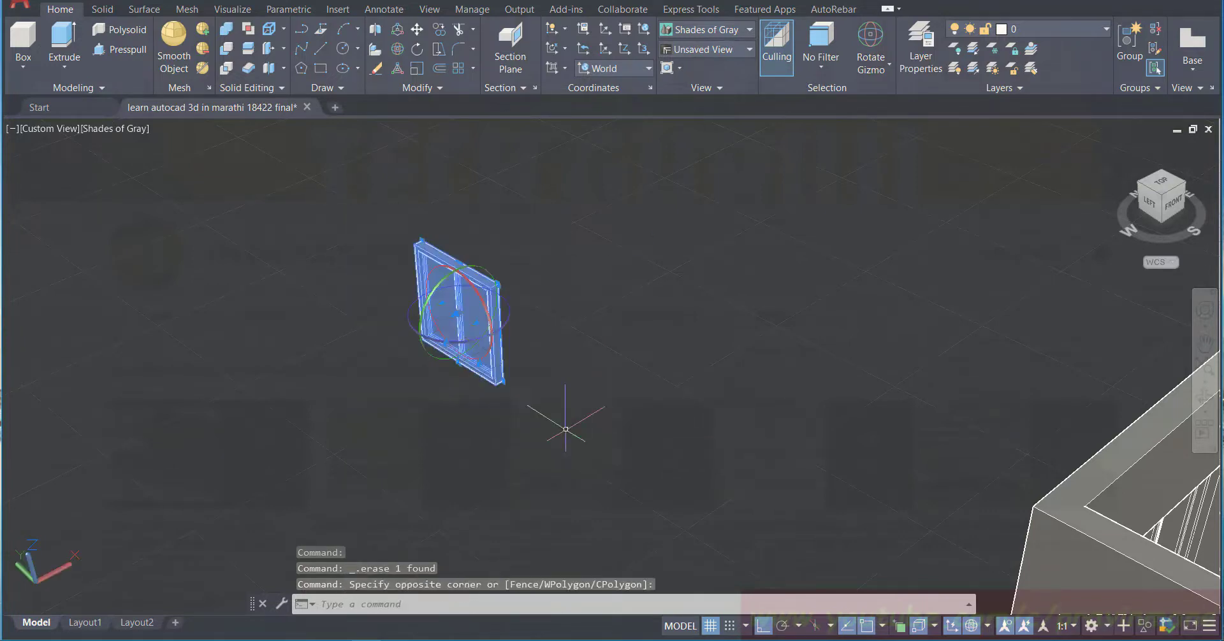
{"action": "left_click", "coordinate": [438, 32]}
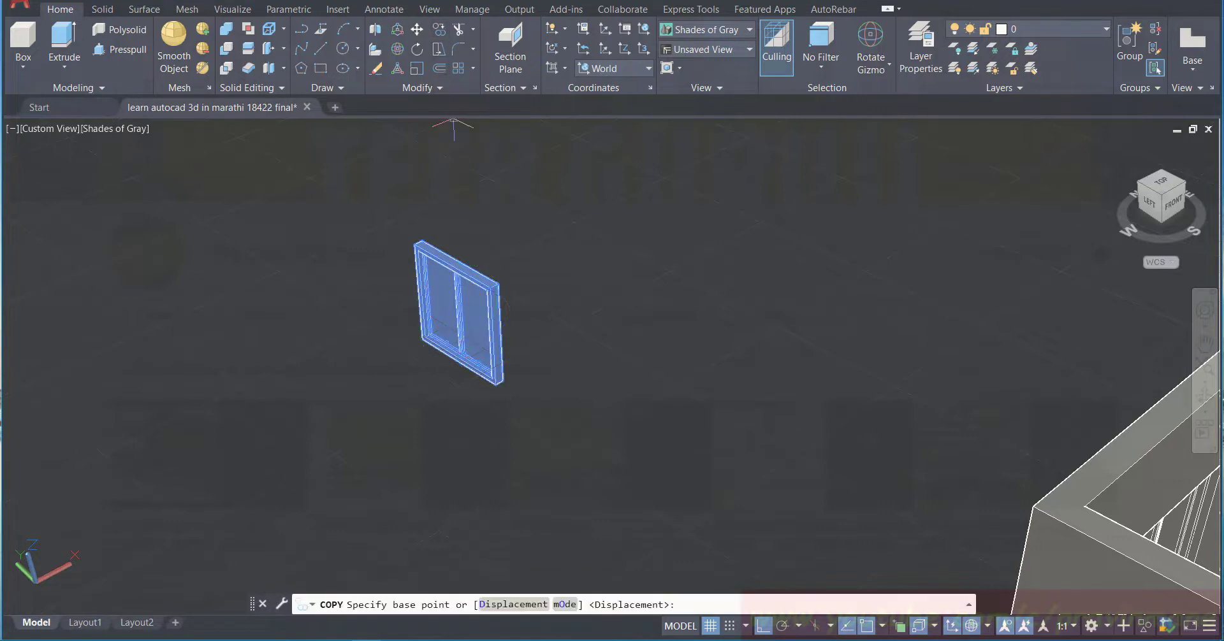
{"action": "left_click", "coordinate": [499, 383]}
{"action": "scroll", "coordinate": [559, 423], "scroll_direction": "down", "scroll_amount": 4}
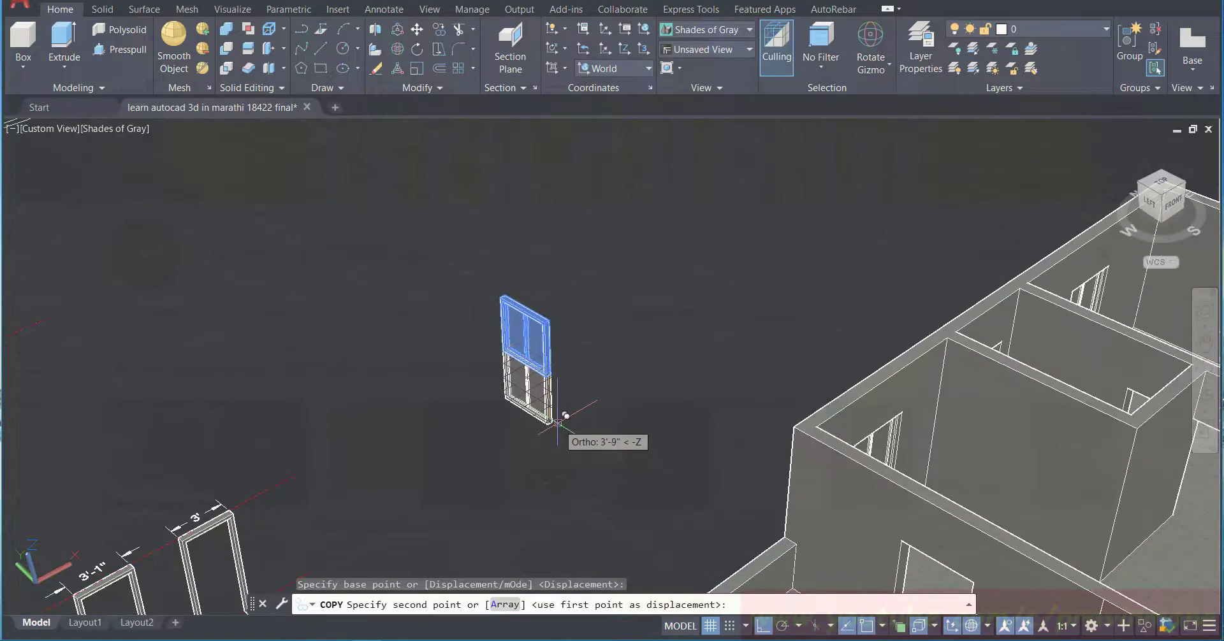
Step: Place the window copy in the opening behind the low parapet, using the sill edge's 3D midpoint, then end the Copy command and save
{"action": "left_click", "coordinate": [1204, 343]}
{"action": "left_click_drag", "start_coordinate": [1041, 317], "coordinate": [707, 198]}
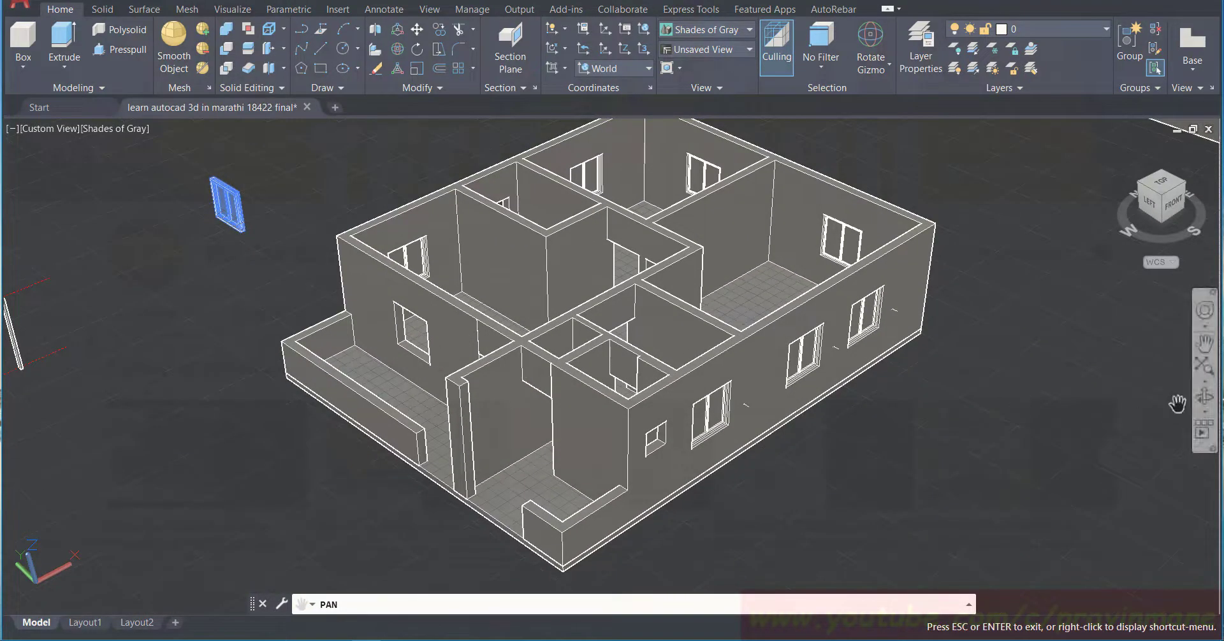
{"action": "left_click", "coordinate": [1204, 396]}
{"action": "left_click_drag", "start_coordinate": [774, 443], "coordinate": [909, 415]}
{"action": "scroll", "coordinate": [790, 389], "scroll_direction": "up", "scroll_amount": 3}
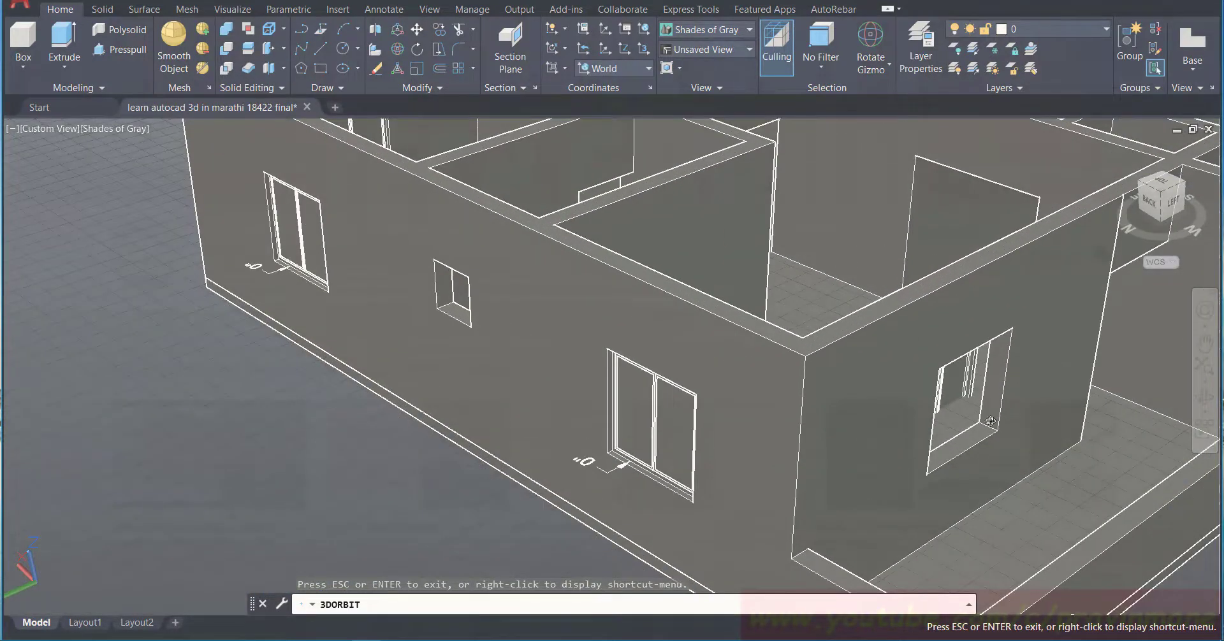
{"action": "key", "text": "Escape"}
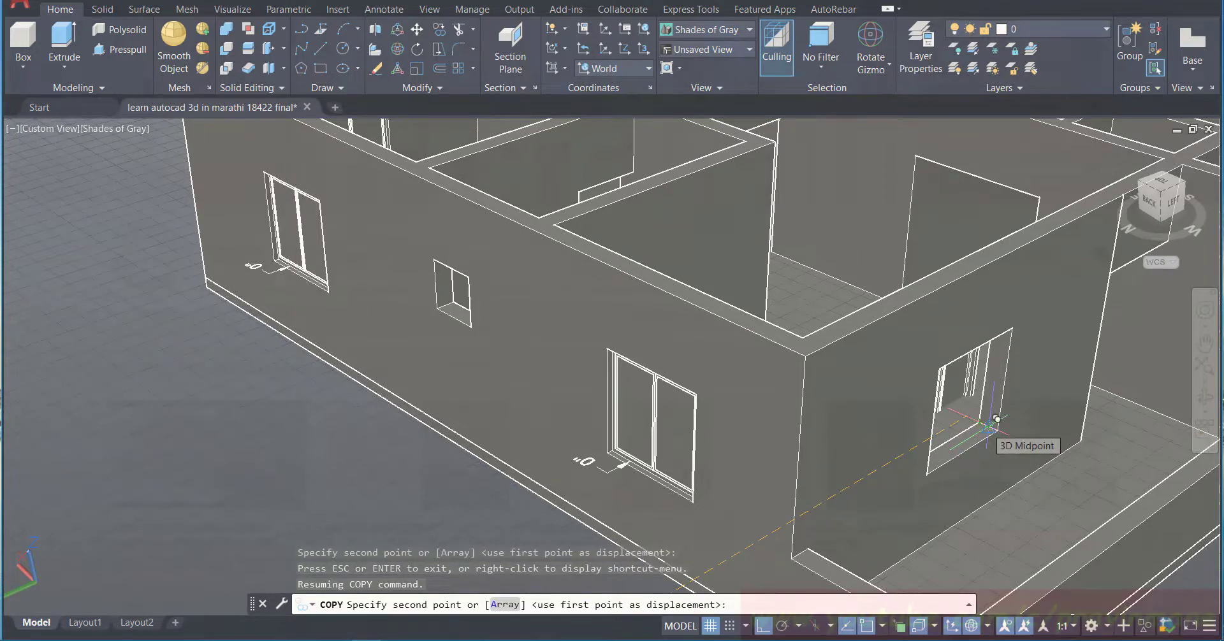
{"action": "left_click", "coordinate": [992, 422]}
{"action": "key", "text": "Escape"}
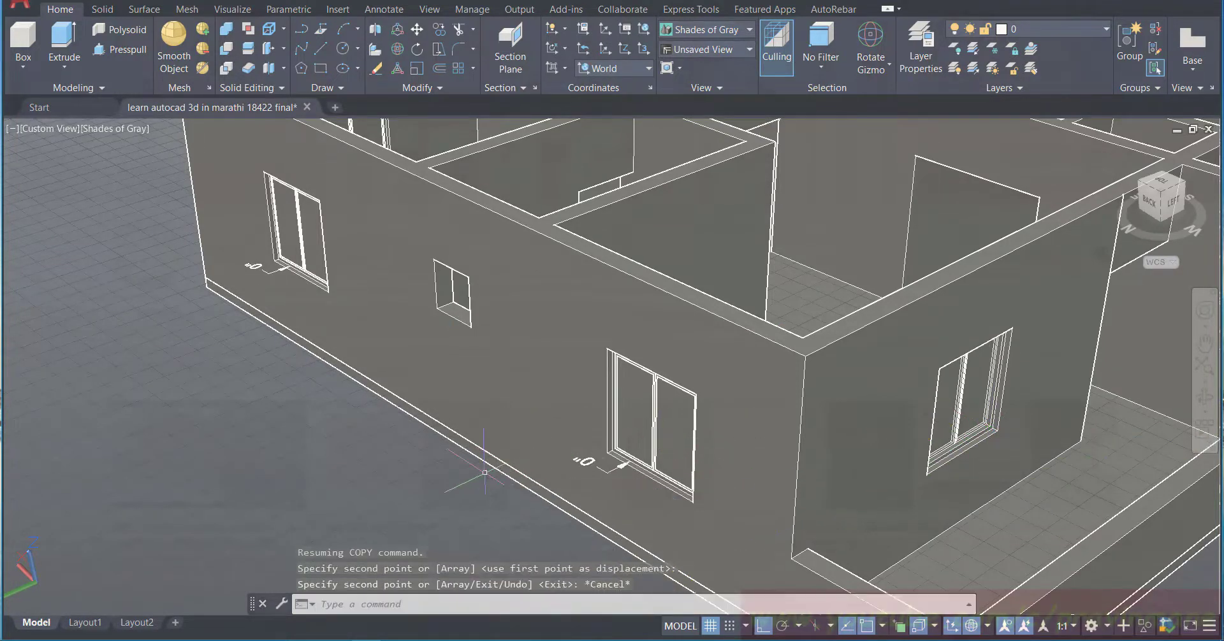
{"action": "key", "text": "ctrl+s"}
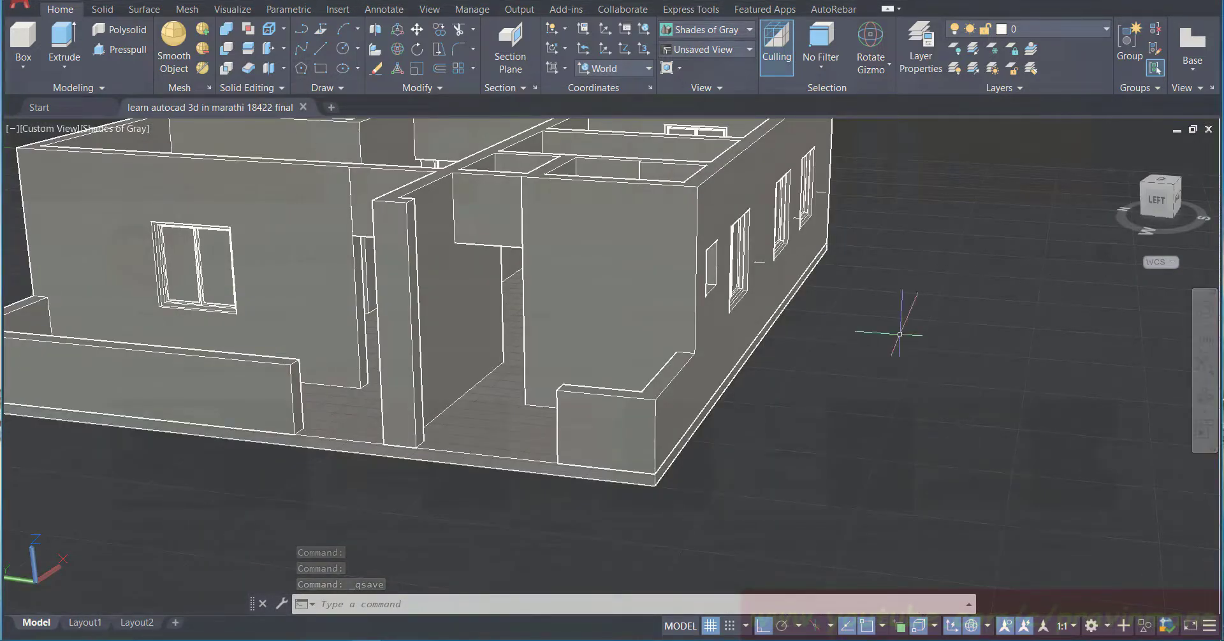
Step: Rotate the wide door frame nearest the viewer a quarter turn about the vertical axis, deselect it and save the drawing
{"action": "left_click", "coordinate": [1205, 345]}
{"action": "left_click_drag", "start_coordinate": [690, 319], "coordinate": [1188, 267]}
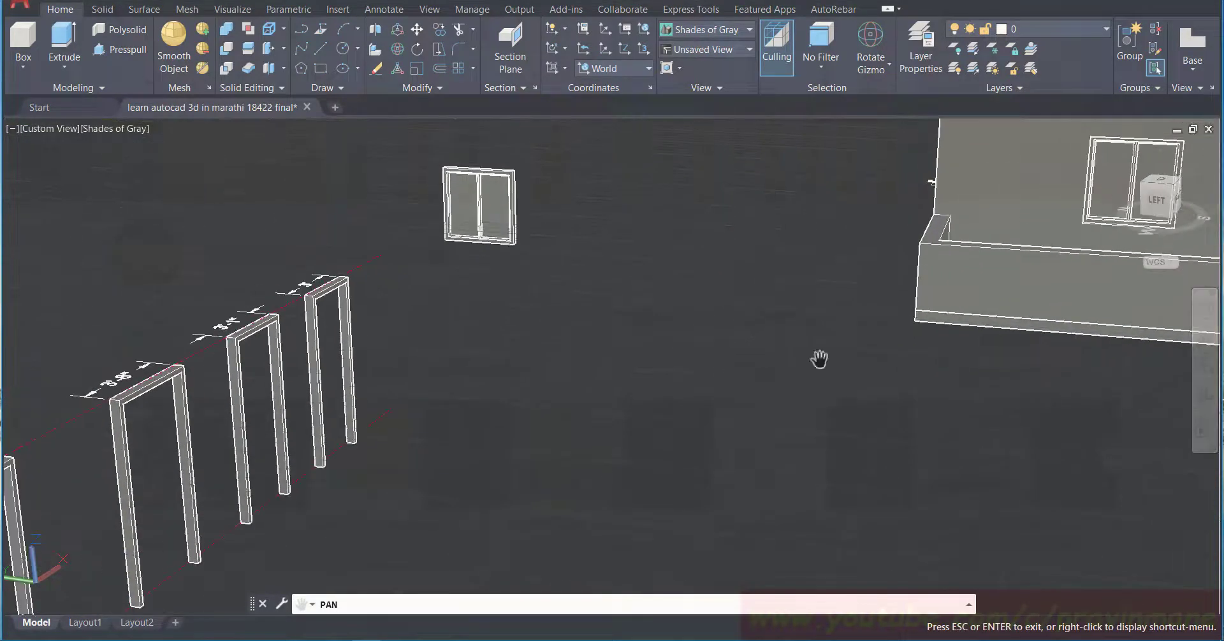
{"action": "left_click_drag", "start_coordinate": [693, 372], "coordinate": [760, 310]}
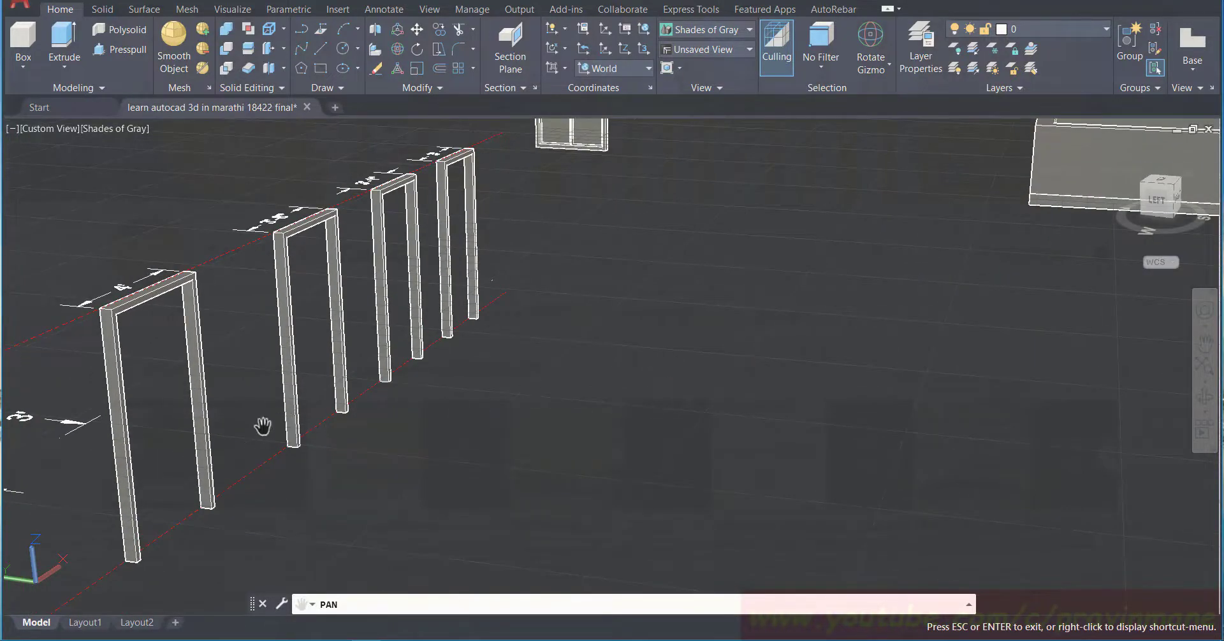
{"action": "key", "text": "Escape"}
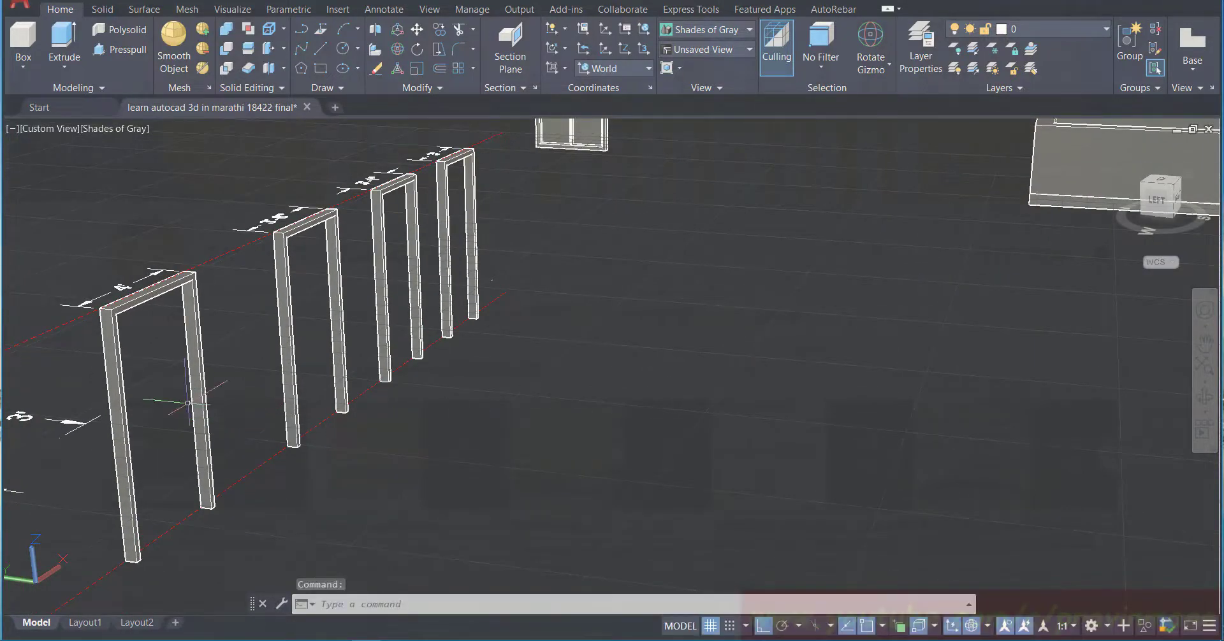
{"action": "left_click", "coordinate": [69, 246]}
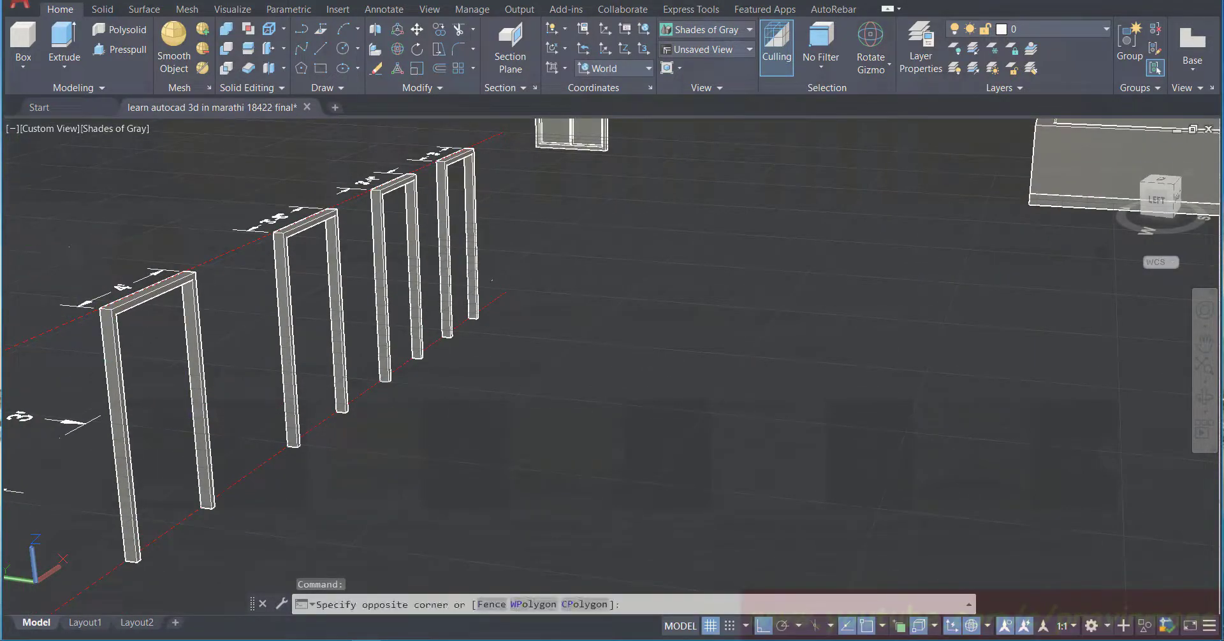
{"action": "left_click", "coordinate": [225, 574]}
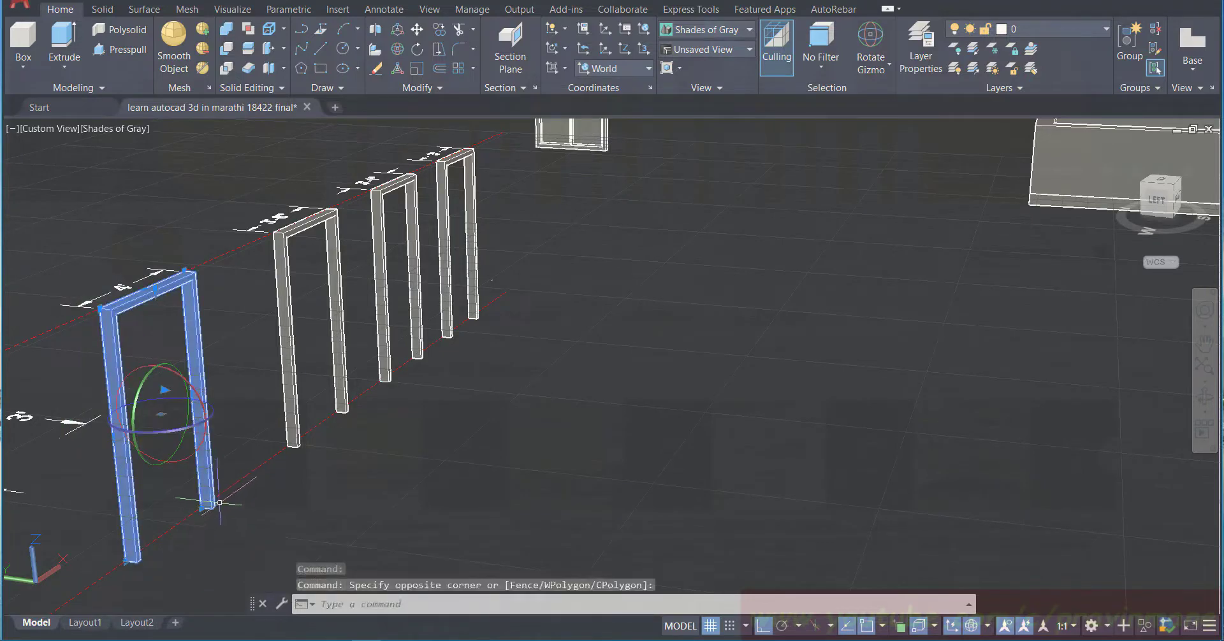
{"action": "left_click", "coordinate": [195, 431]}
{"action": "left_click", "coordinate": [267, 491]}
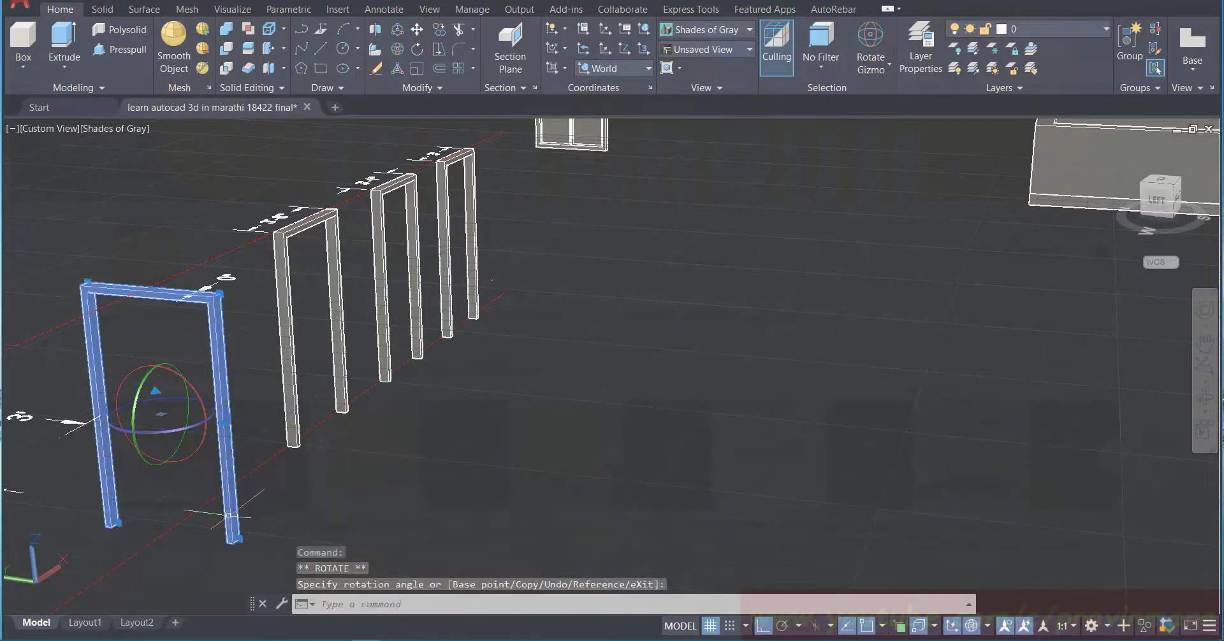
{"action": "scroll", "coordinate": [96, 534], "scroll_direction": "up", "scroll_amount": 3}
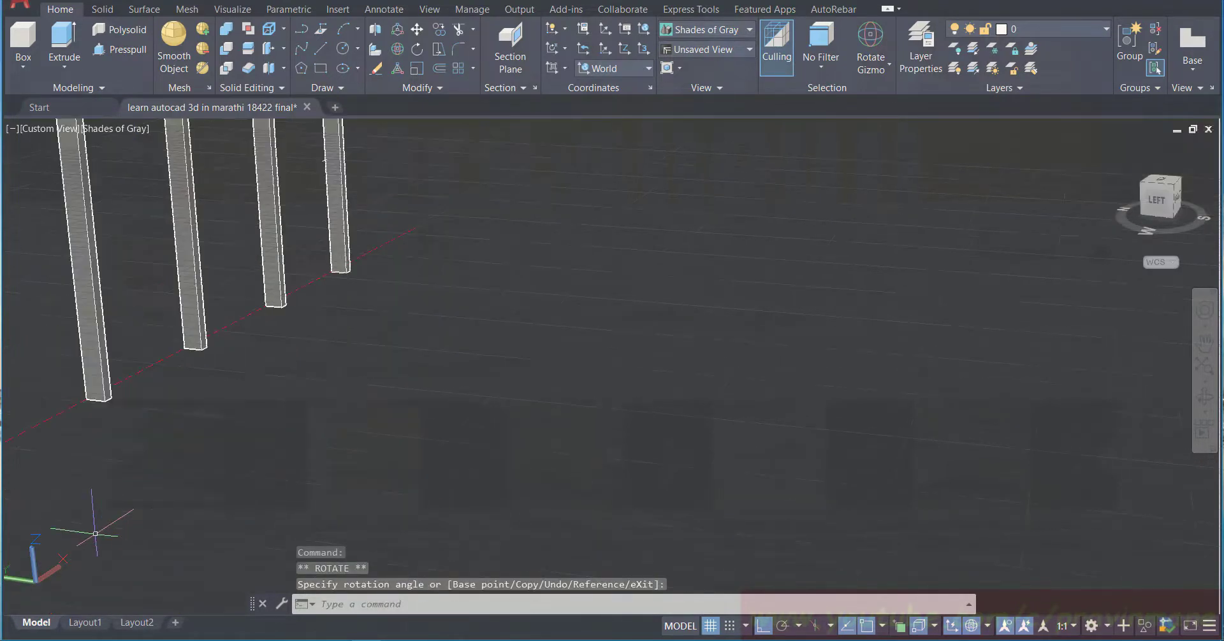
{"action": "scroll", "coordinate": [101, 511], "scroll_direction": "down", "scroll_amount": 3}
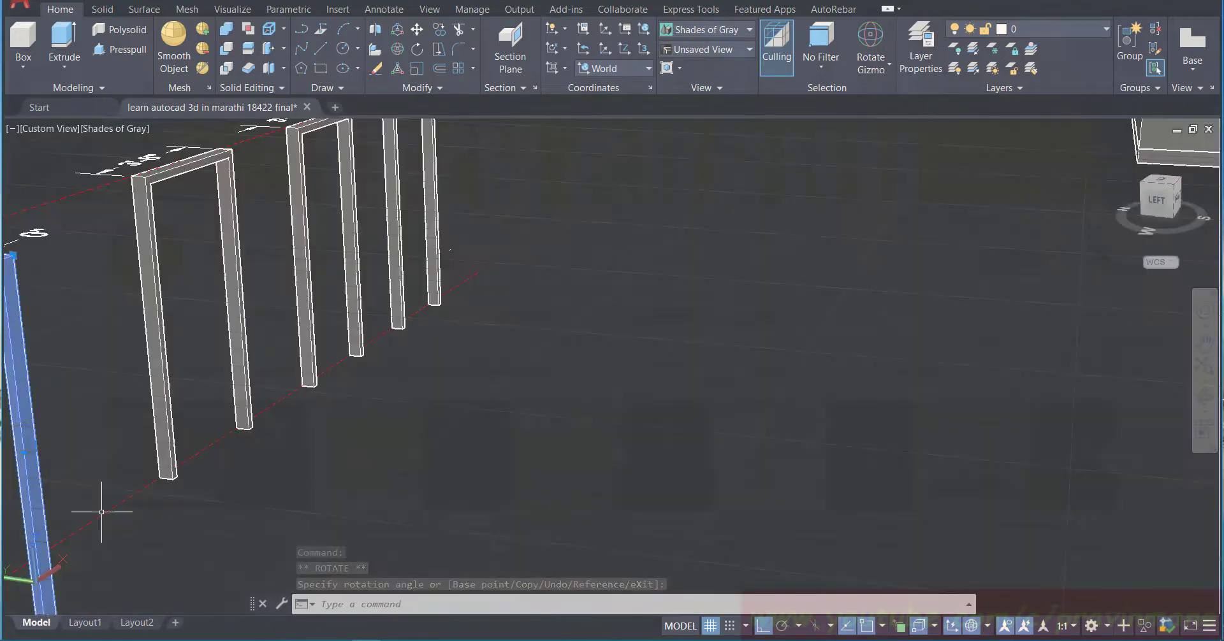
{"action": "key", "text": "Escape"}
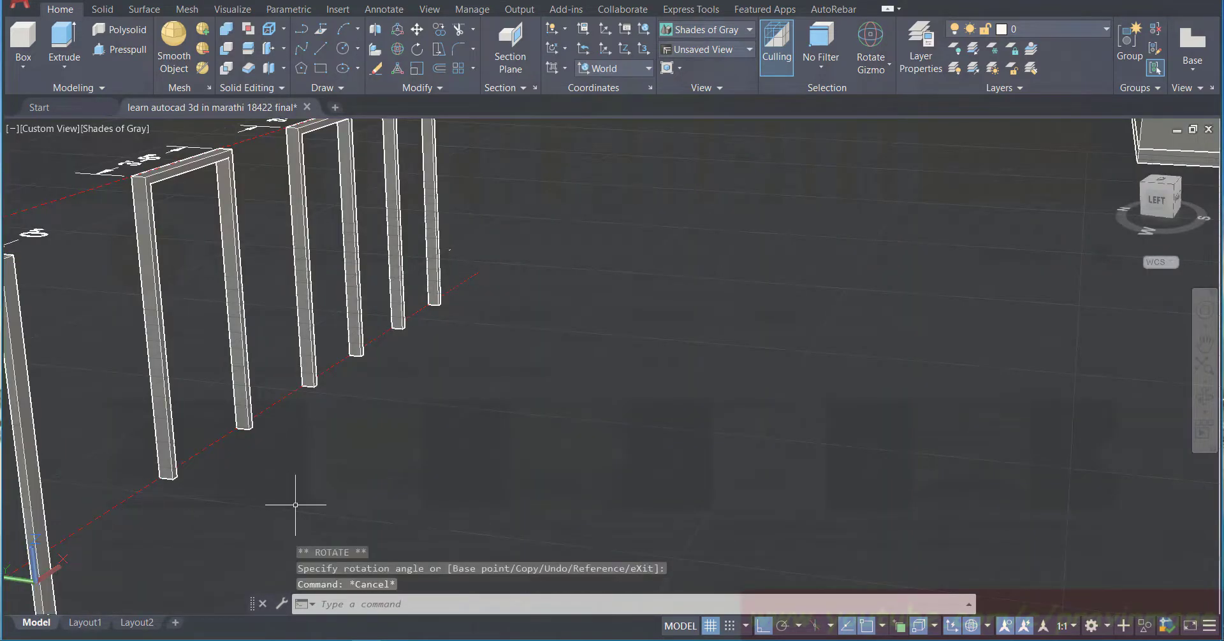
{"action": "key", "text": "ctrl+s"}
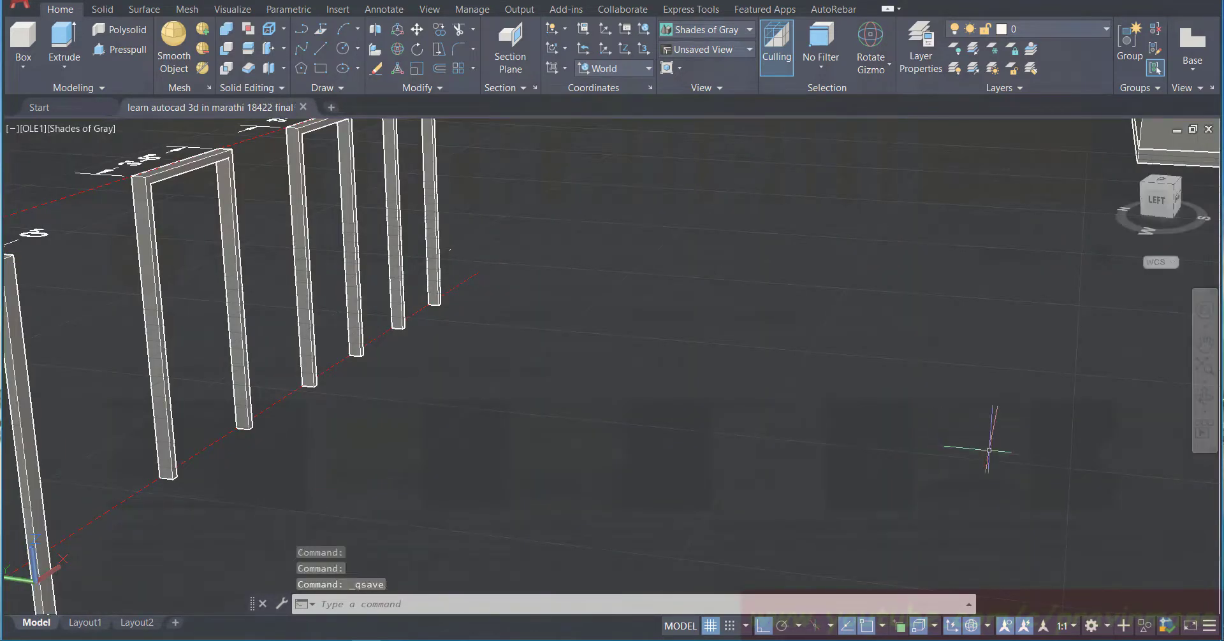
Step: Save the drawing, then start copying the rotated wide door frame from a base point at its lower outer corner
{"action": "left_click", "coordinate": [1213, 345]}
{"action": "left_click_drag", "start_coordinate": [602, 390], "coordinate": [784, 329]}
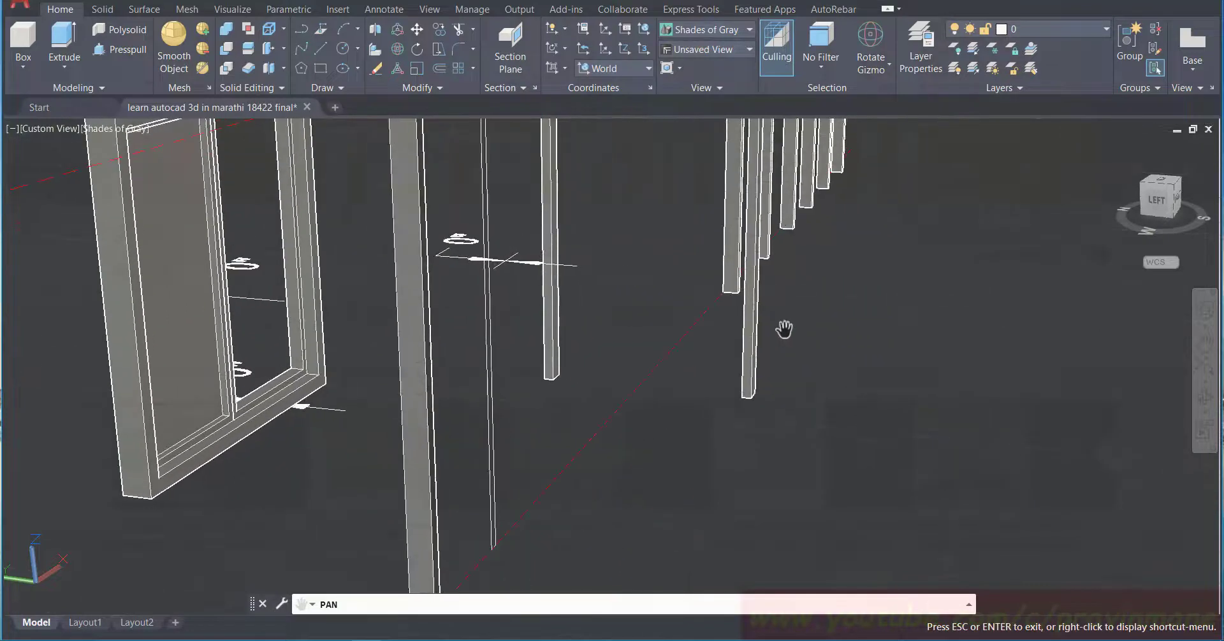
{"action": "left_click", "coordinate": [1198, 402]}
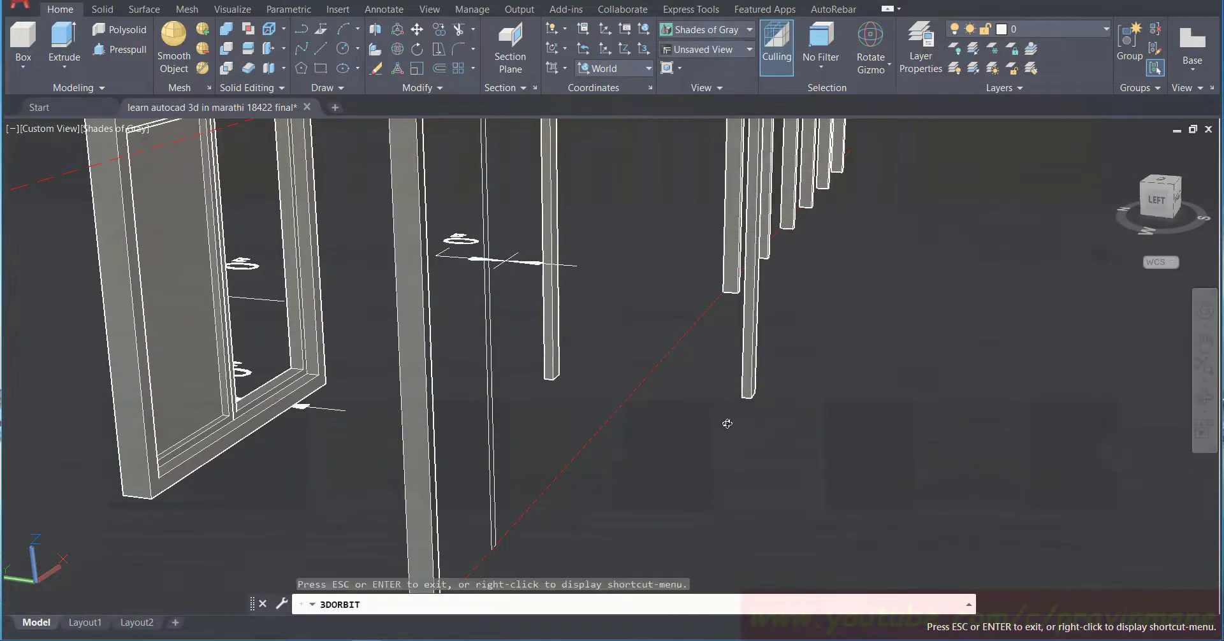
{"action": "left_click_drag", "start_coordinate": [726, 421], "coordinate": [702, 447]}
{"action": "scroll", "coordinate": [248, 410], "scroll_direction": "up", "scroll_amount": 3}
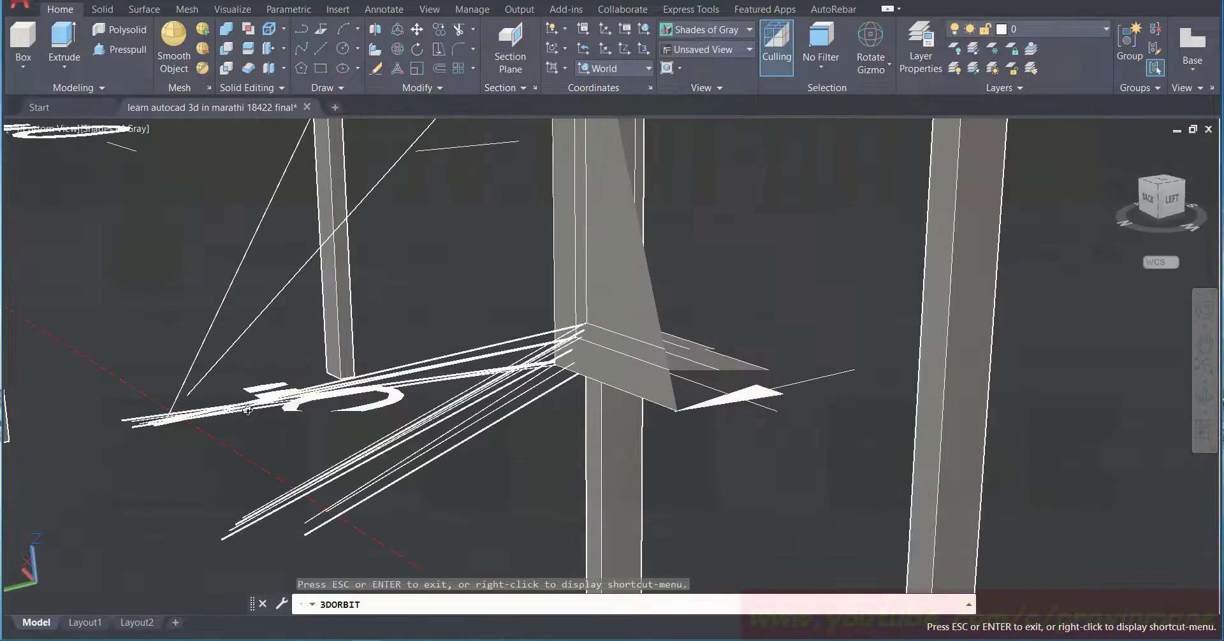
{"action": "scroll", "coordinate": [284, 406], "scroll_direction": "down", "scroll_amount": 5}
{"action": "key", "text": "Escape"}
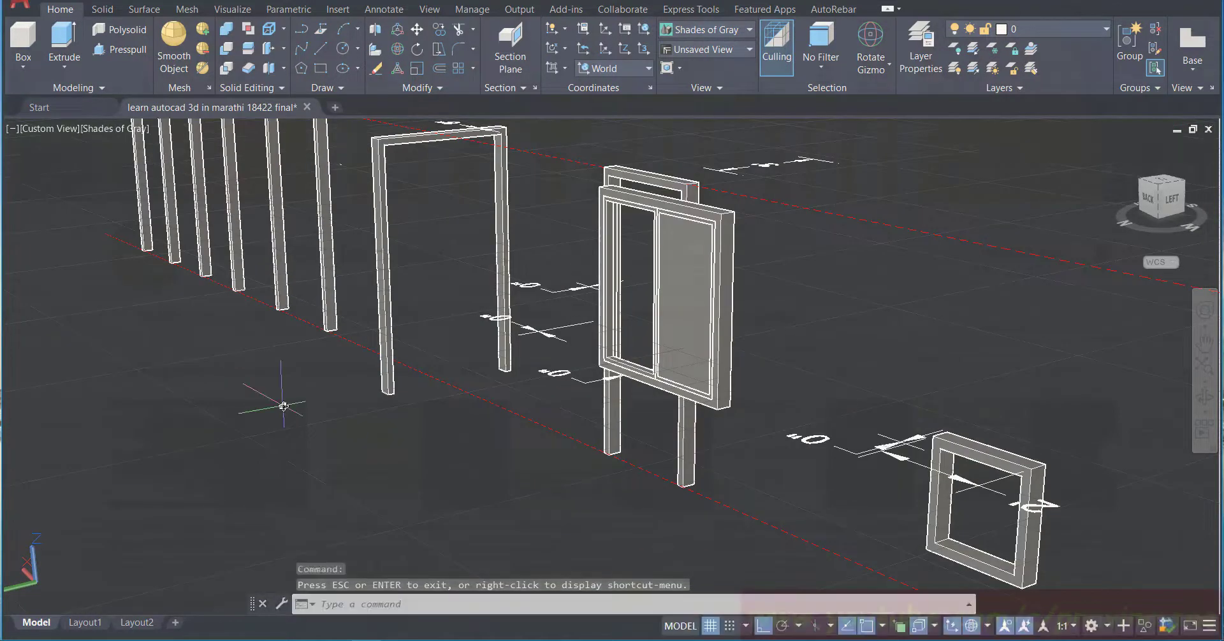
{"action": "key", "text": "ctrl+s"}
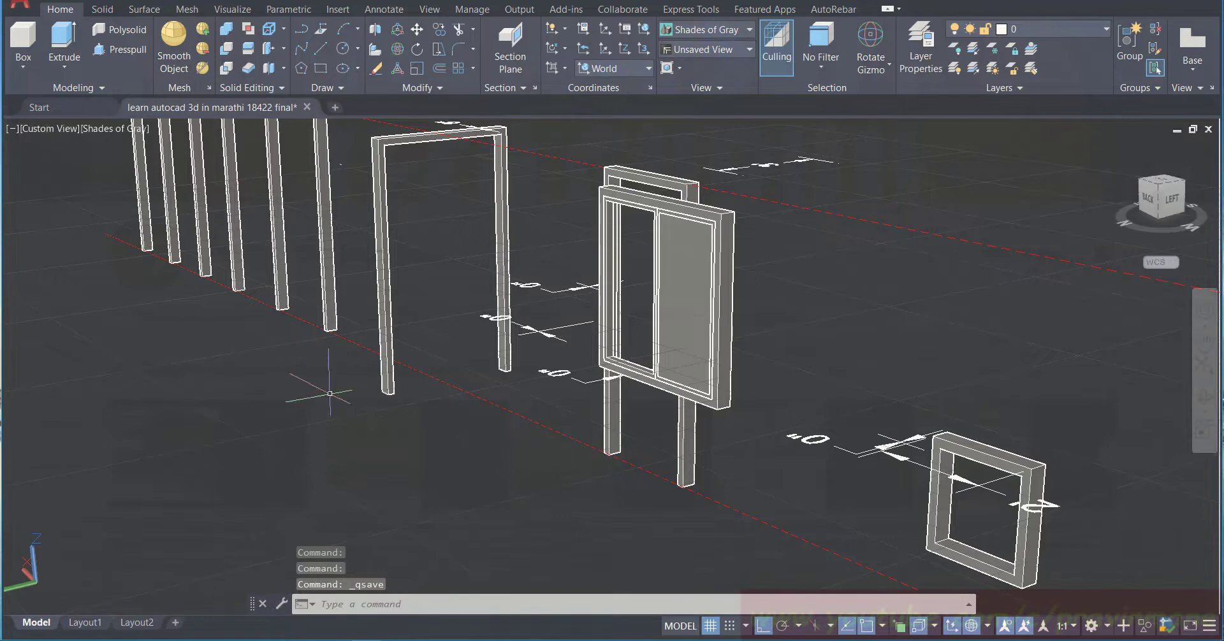
{"action": "left_click", "coordinate": [385, 368]}
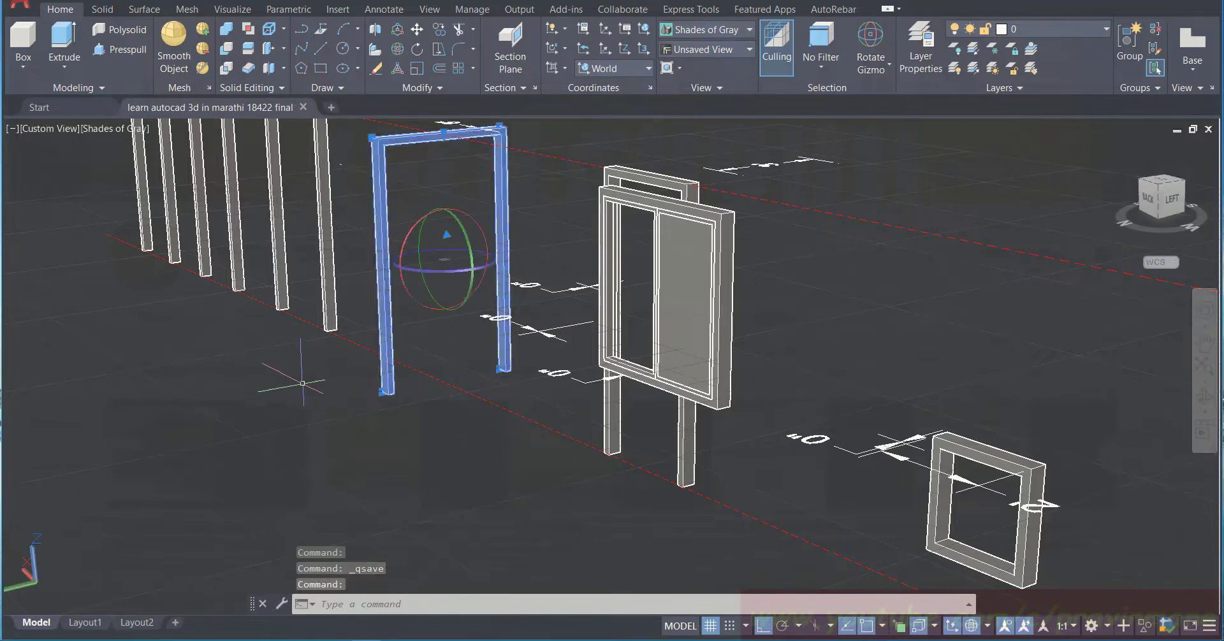
{"action": "left_click", "coordinate": [436, 33]}
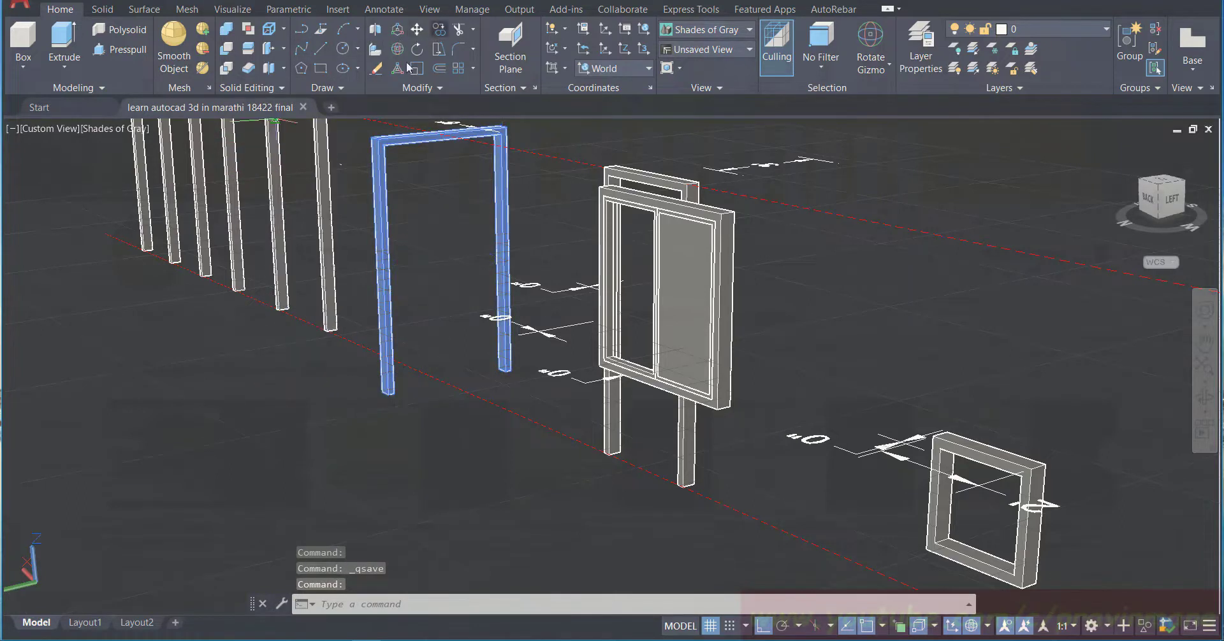
{"action": "left_click", "coordinate": [382, 391]}
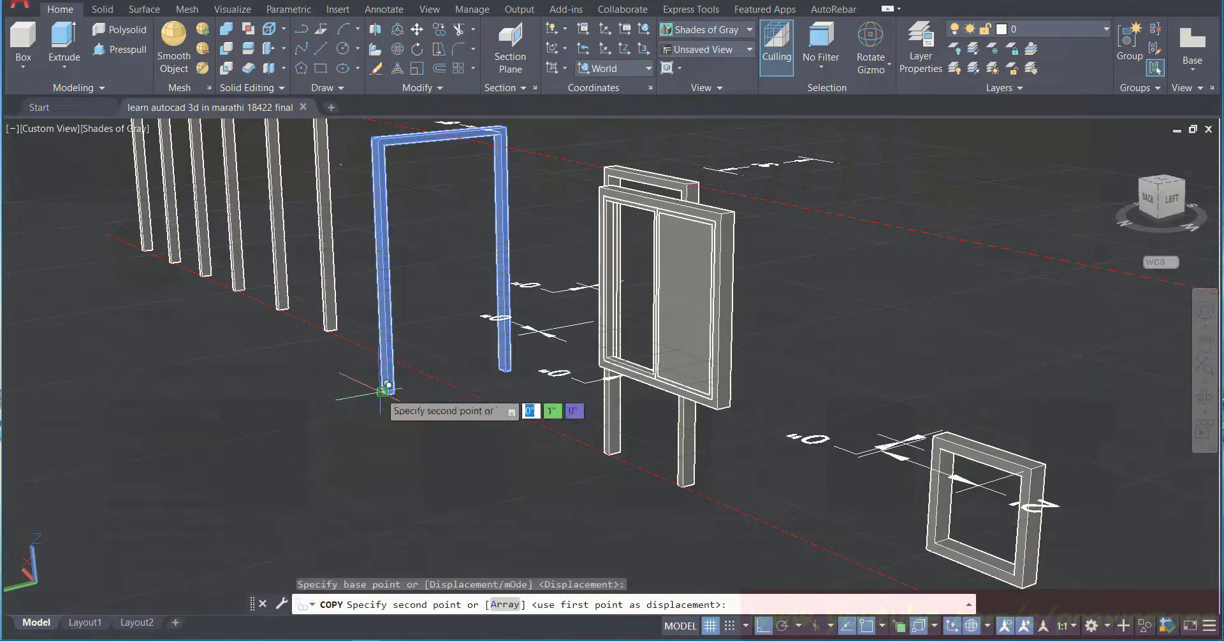
Step: Place the door frame copy in the entrance opening at the 3D midpoint of the wall end's bottom edge, end Copy and save
{"action": "scroll", "coordinate": [813, 332], "scroll_direction": "down", "scroll_amount": 5}
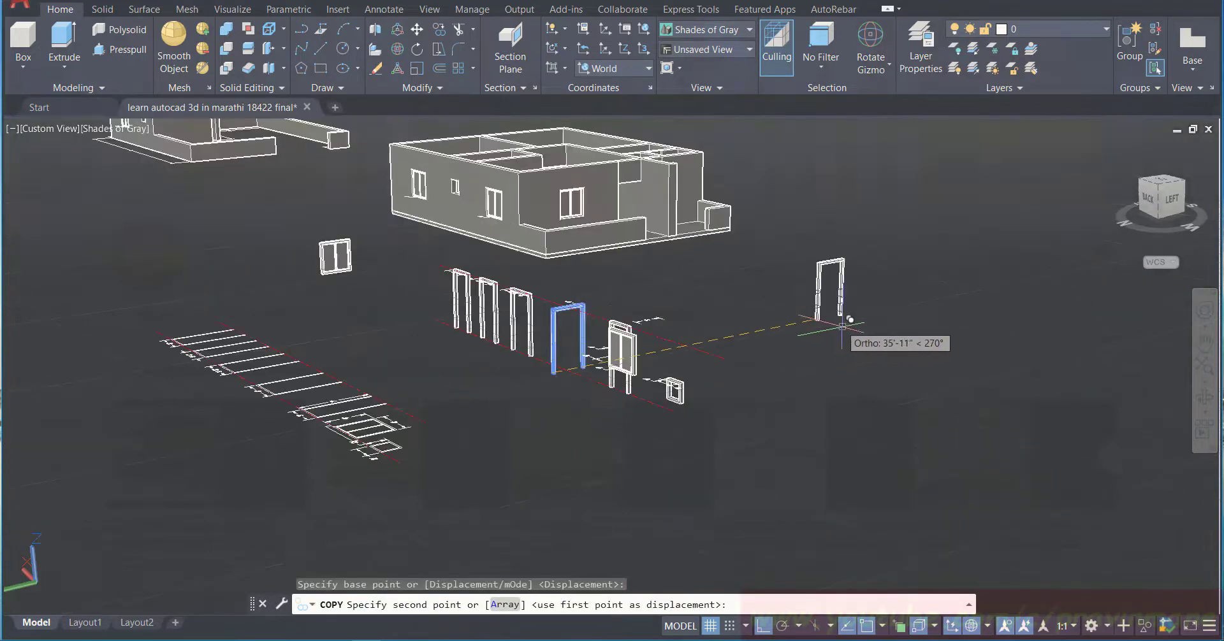
{"action": "left_click", "coordinate": [1205, 345]}
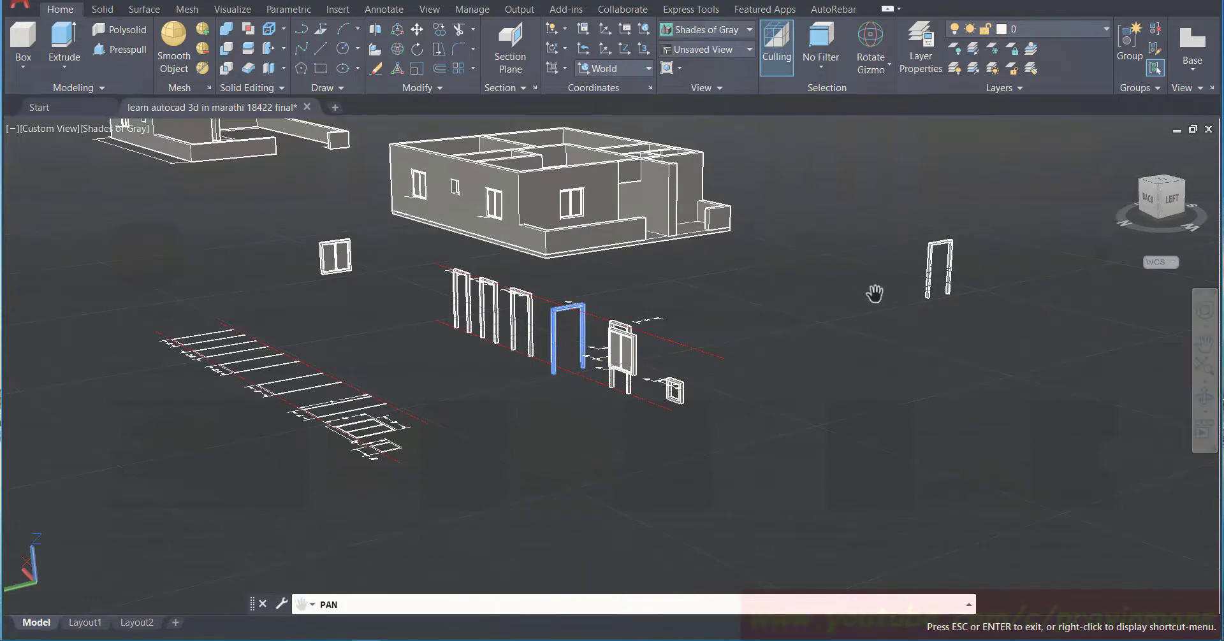
{"action": "left_click_drag", "start_coordinate": [874, 296], "coordinate": [823, 375]}
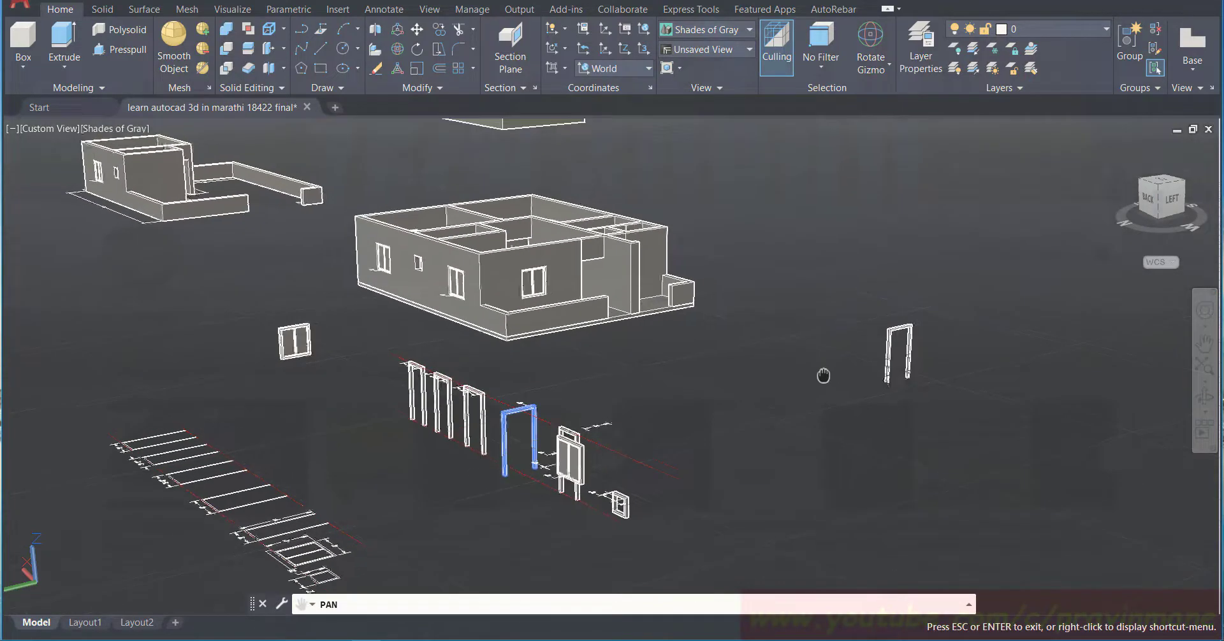
{"action": "left_click", "coordinate": [1206, 399]}
{"action": "left_click_drag", "start_coordinate": [626, 366], "coordinate": [475, 376]}
{"action": "scroll", "coordinate": [377, 395], "scroll_direction": "up", "scroll_amount": 4}
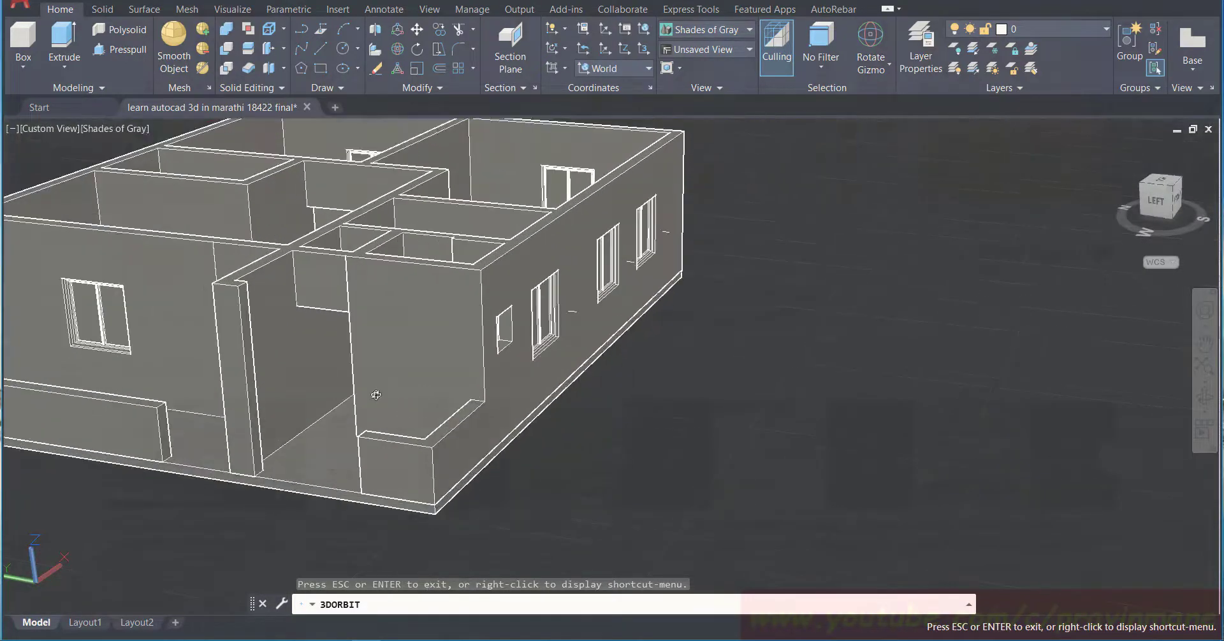
{"action": "scroll", "coordinate": [365, 394], "scroll_direction": "up", "scroll_amount": 4}
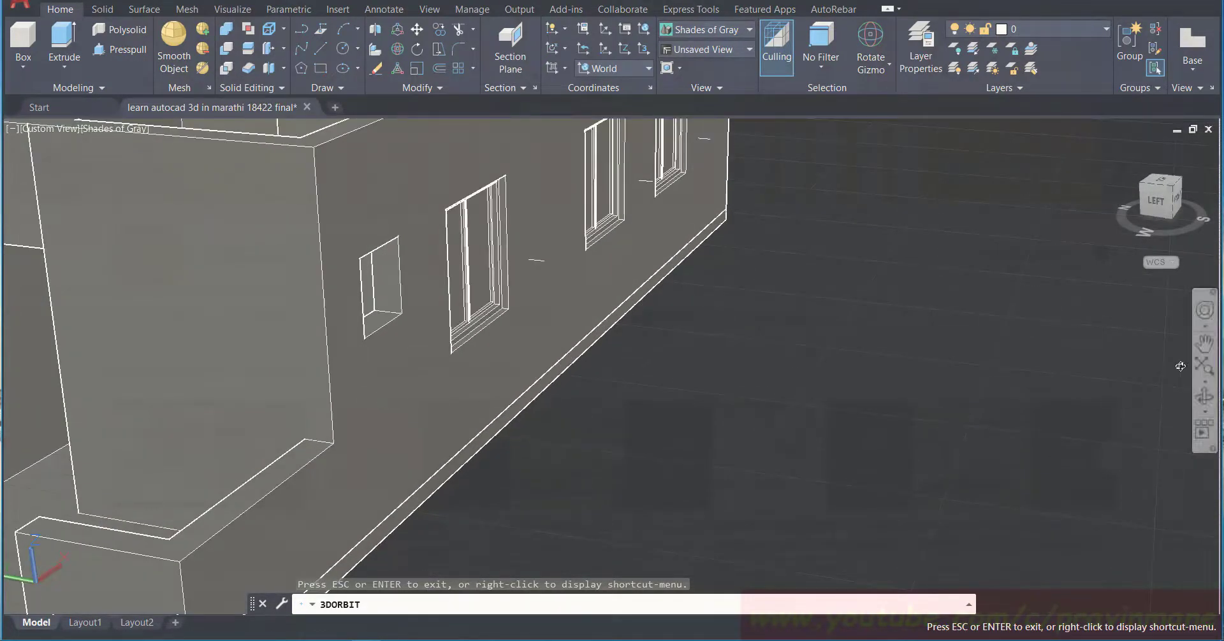
{"action": "left_click", "coordinate": [1206, 350]}
{"action": "left_click_drag", "start_coordinate": [501, 355], "coordinate": [798, 355]}
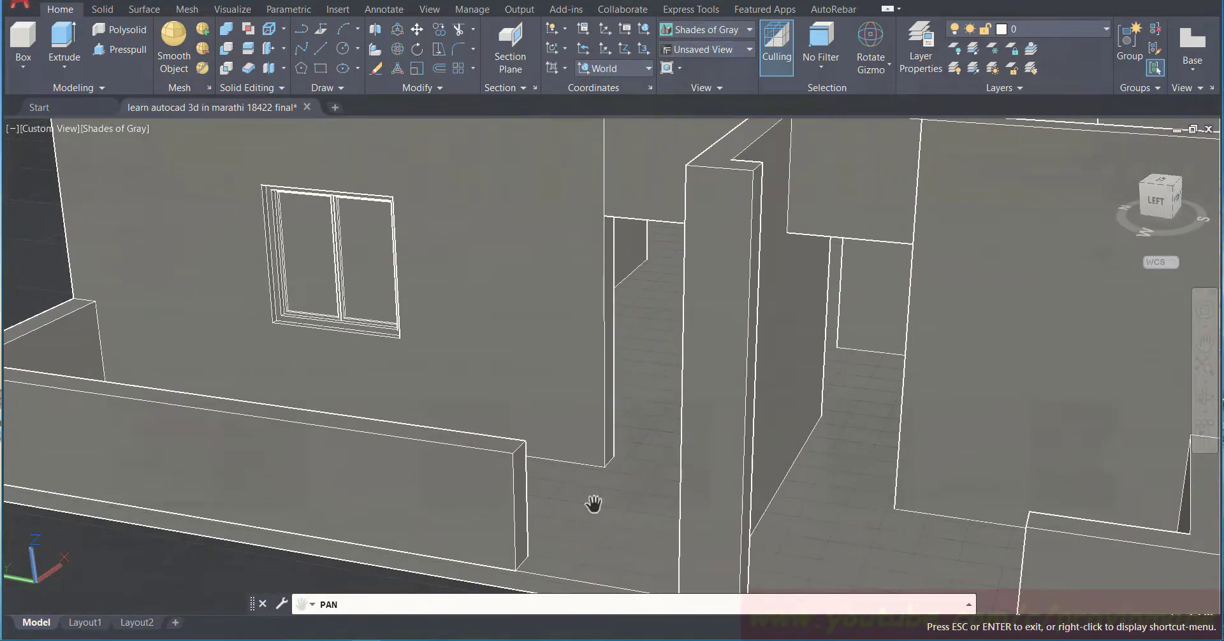
{"action": "key", "text": "Escape"}
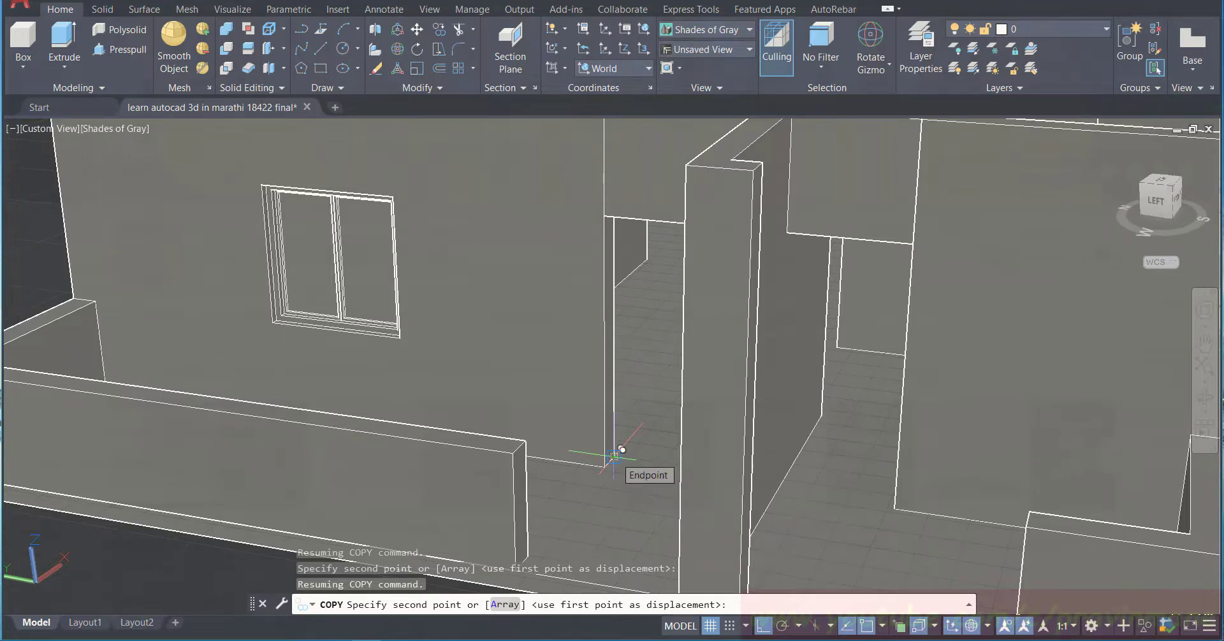
{"action": "scroll", "coordinate": [614, 457], "scroll_direction": "up", "scroll_amount": 2}
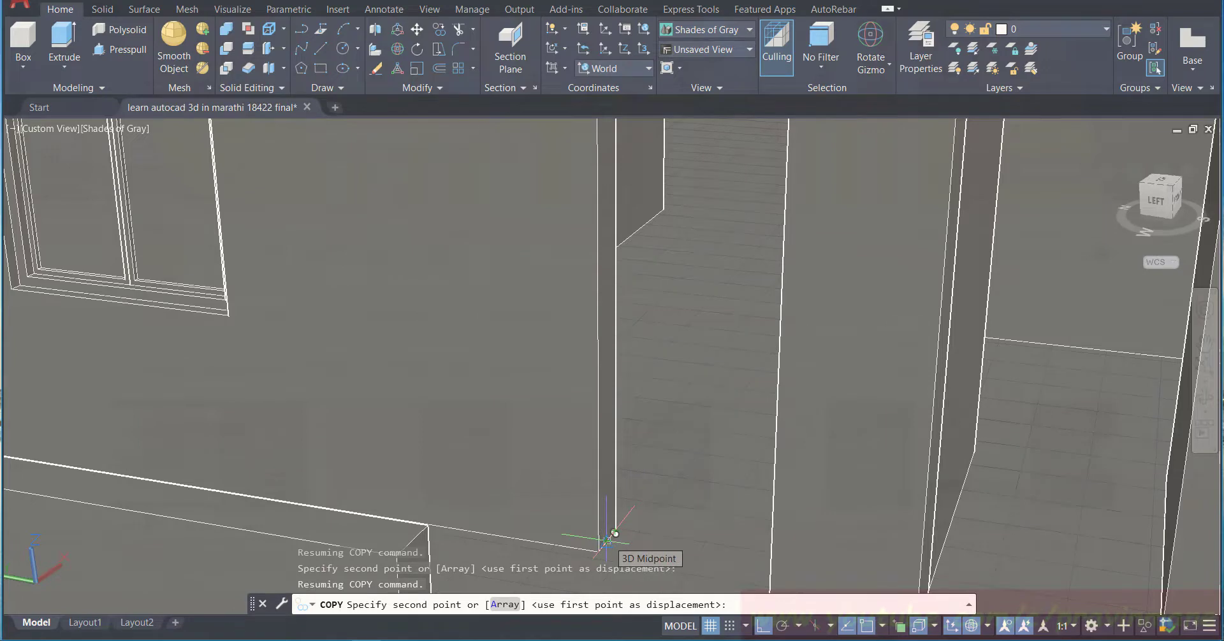
{"action": "left_click", "coordinate": [615, 534]}
{"action": "key", "text": "Escape"}
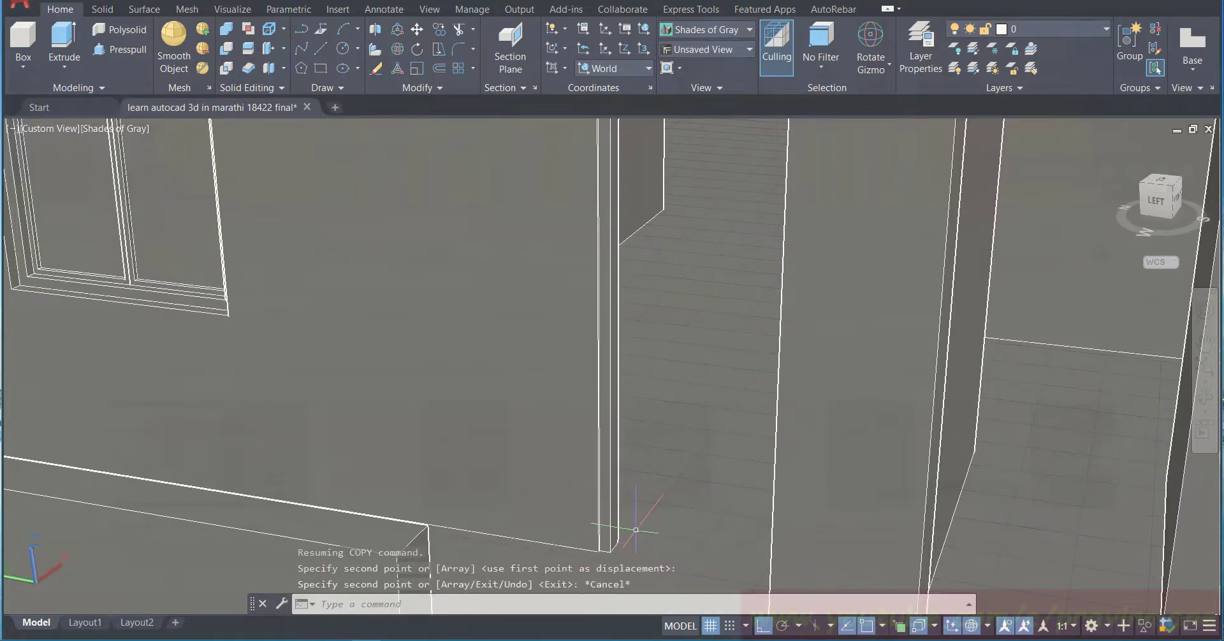
{"action": "key", "text": "ctrl+s"}
Step: Examine how the copied door frame and its foot sit against the wall end in the entrance opening
{"action": "scroll", "coordinate": [628, 518], "scroll_direction": "down", "scroll_amount": 8}
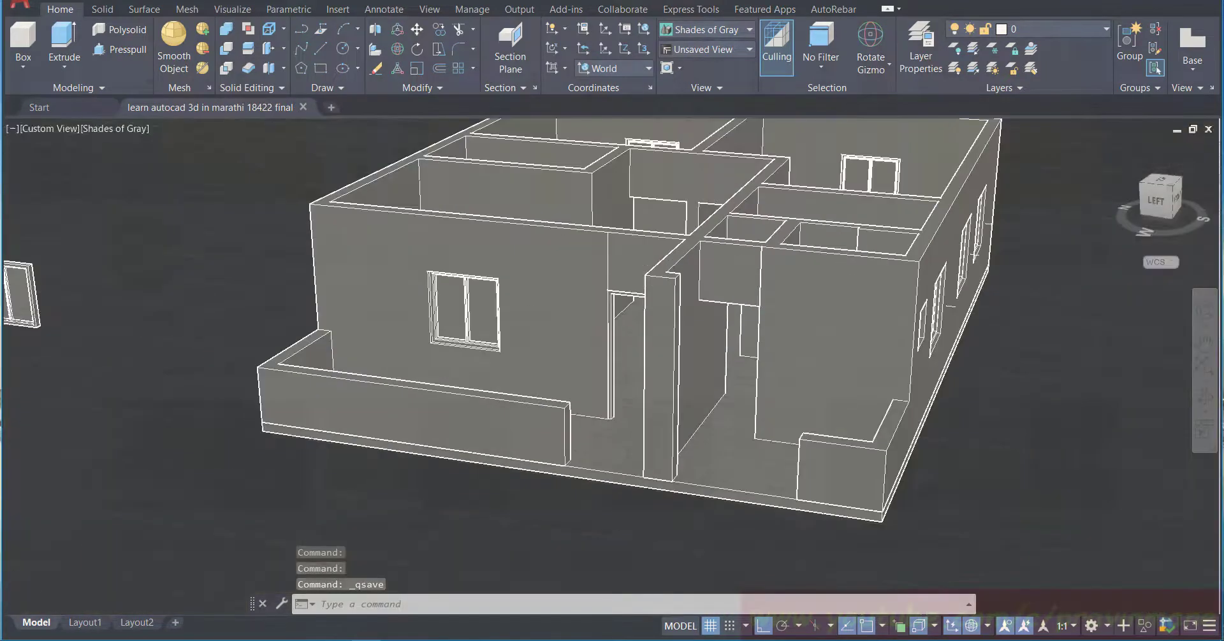
{"action": "left_click", "coordinate": [1204, 344]}
{"action": "left_click_drag", "start_coordinate": [876, 421], "coordinate": [809, 414]}
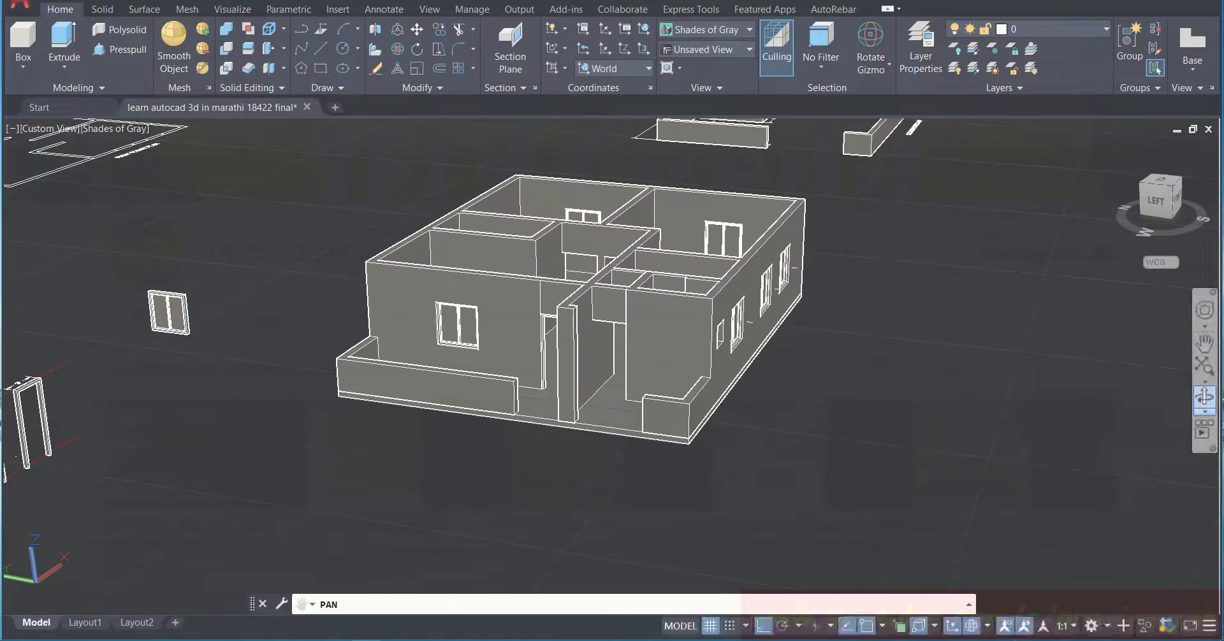
{"action": "left_click", "coordinate": [1202, 401]}
{"action": "left_click_drag", "start_coordinate": [814, 470], "coordinate": [777, 487]}
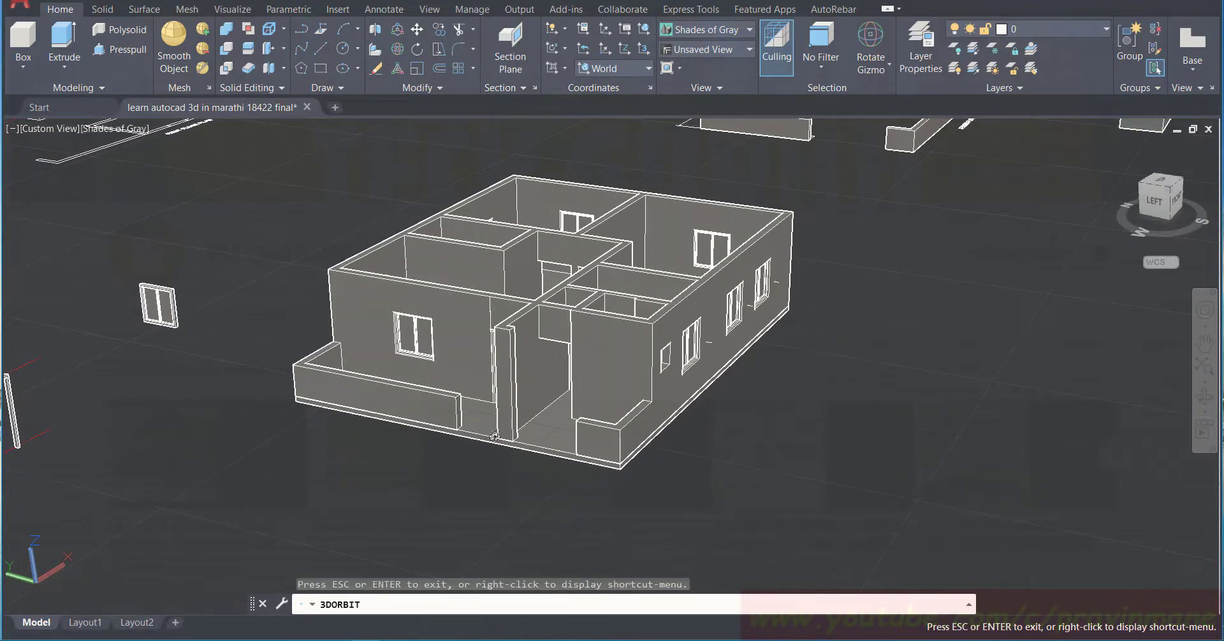
{"action": "scroll", "coordinate": [492, 435], "scroll_direction": "up", "scroll_amount": 4}
{"action": "scroll", "coordinate": [477, 430], "scroll_direction": "down", "scroll_amount": 3}
{"action": "scroll", "coordinate": [451, 419], "scroll_direction": "up", "scroll_amount": 9}
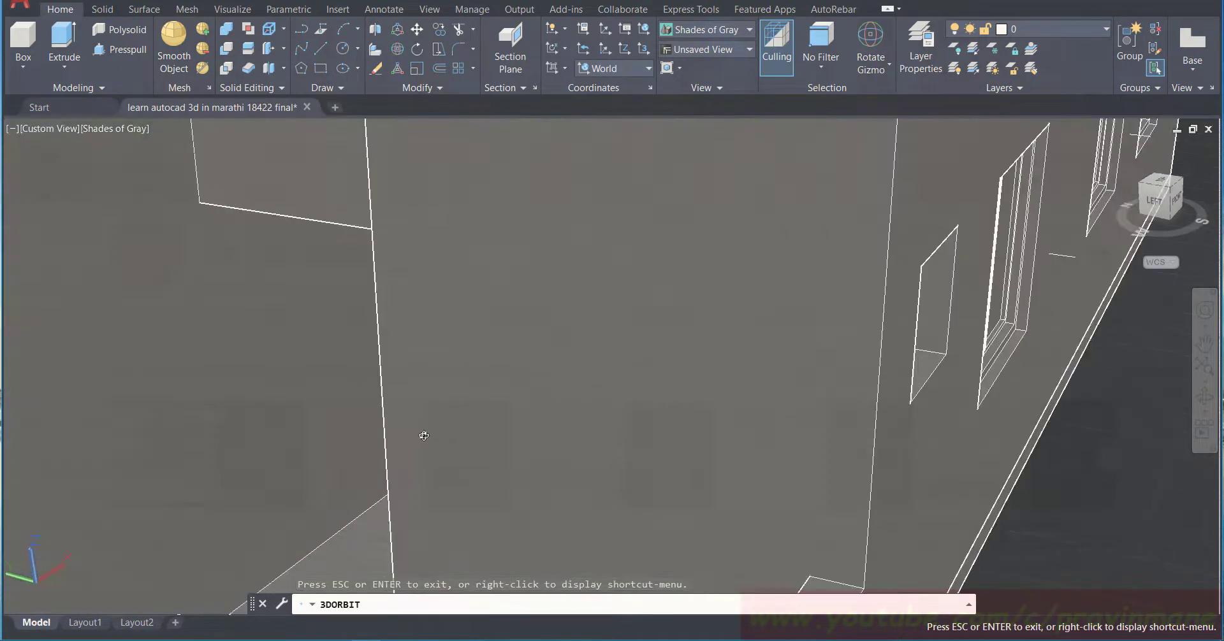
{"action": "scroll", "coordinate": [424, 436], "scroll_direction": "down", "scroll_amount": 3}
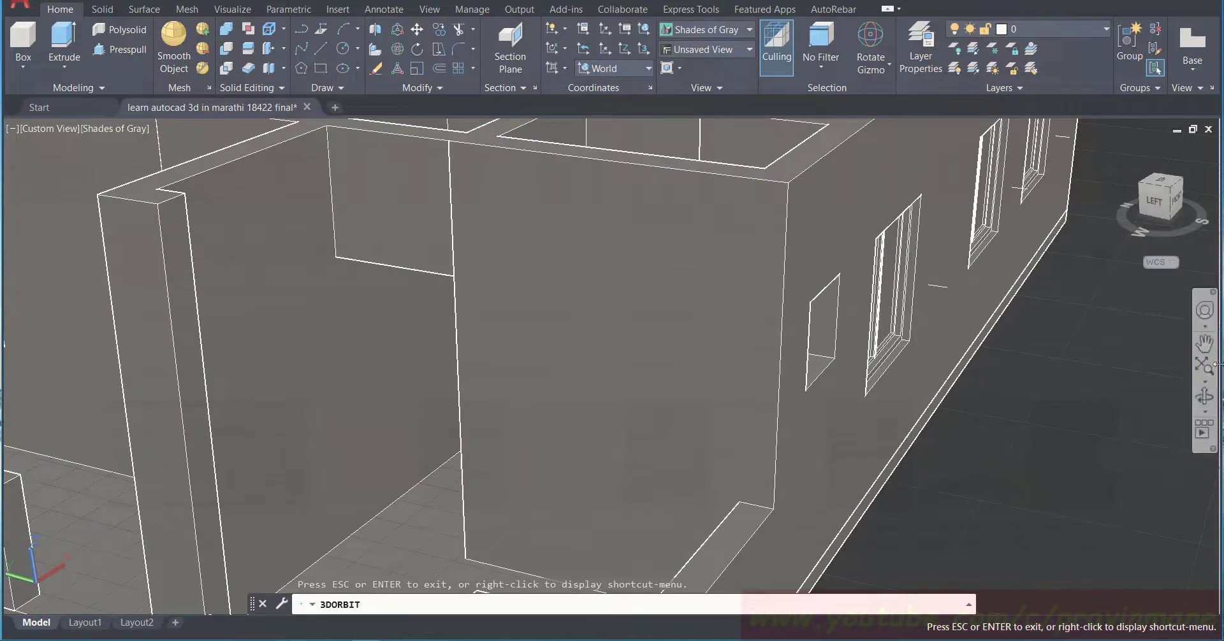
{"action": "left_click", "coordinate": [1205, 346]}
{"action": "left_click_drag", "start_coordinate": [465, 407], "coordinate": [611, 406]}
{"action": "scroll", "coordinate": [605, 485], "scroll_direction": "up", "scroll_amount": 2}
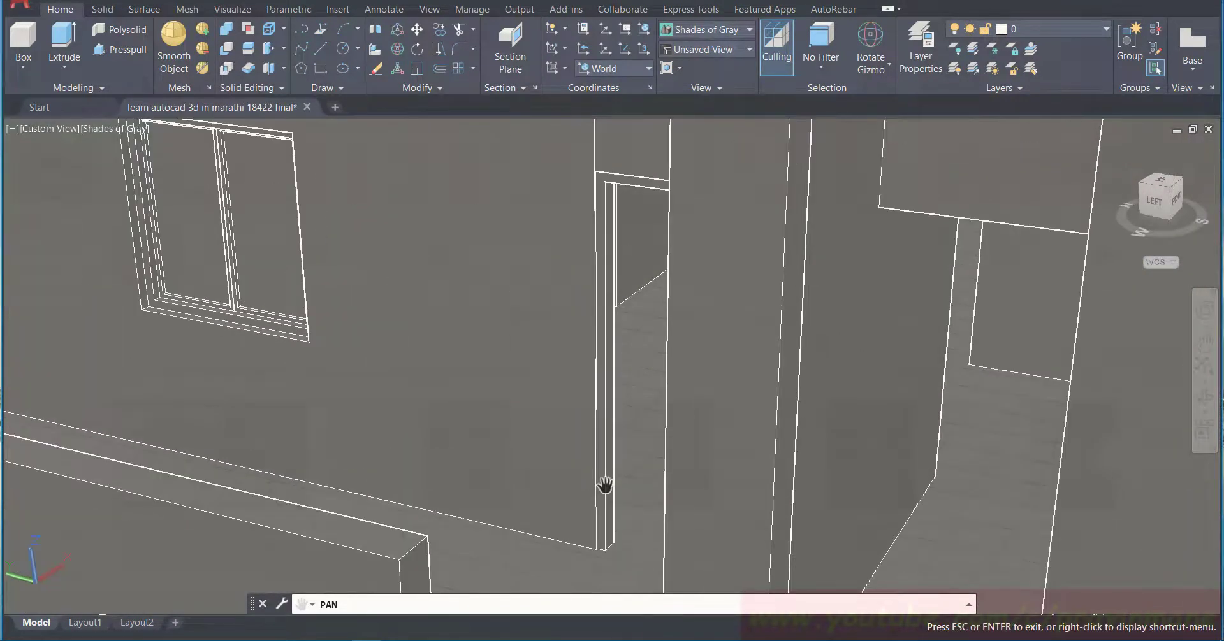
{"action": "scroll", "coordinate": [610, 563], "scroll_direction": "down", "scroll_amount": 2}
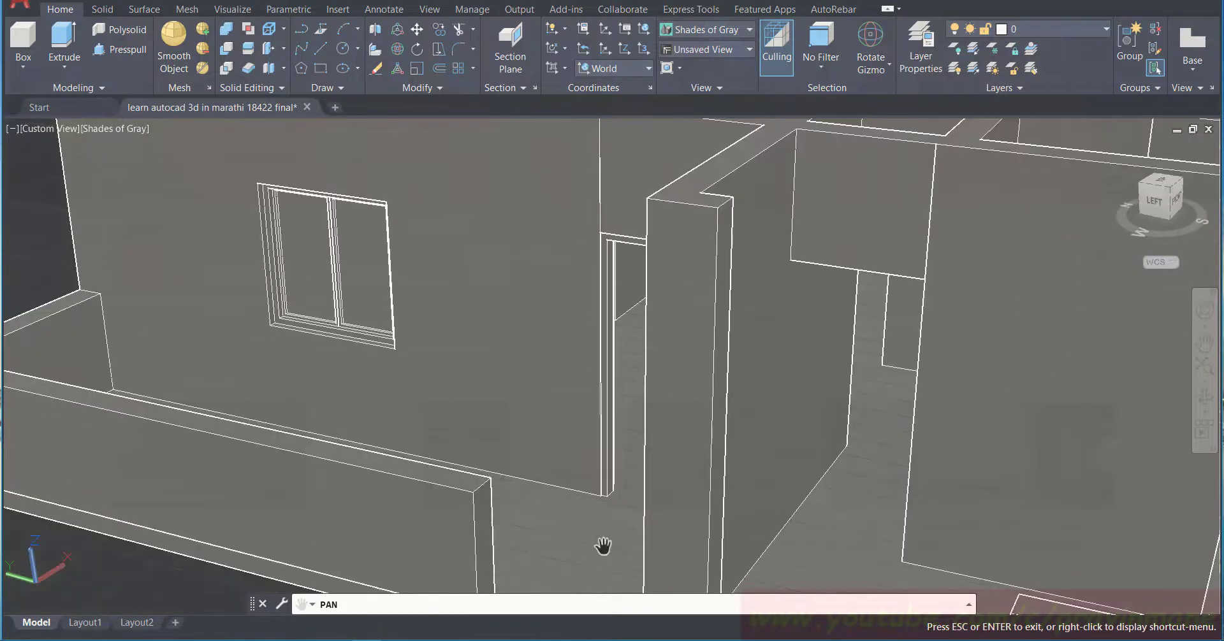
{"action": "scroll", "coordinate": [603, 515], "scroll_direction": "up", "scroll_amount": 4}
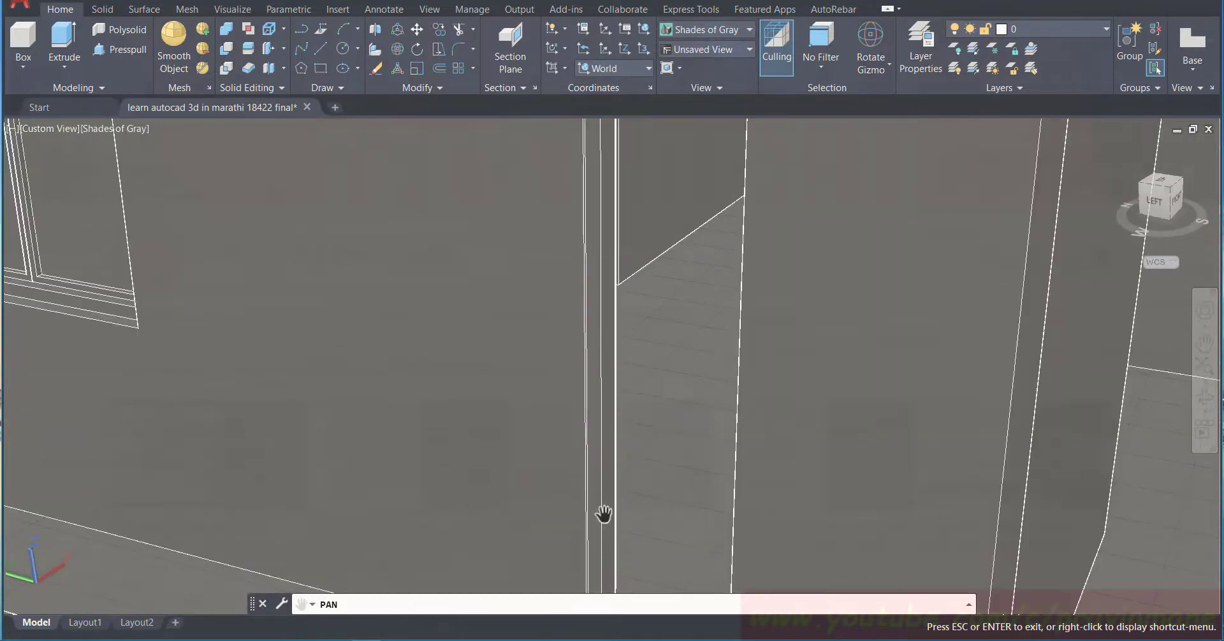
{"action": "left_click_drag", "start_coordinate": [609, 528], "coordinate": [611, 476]}
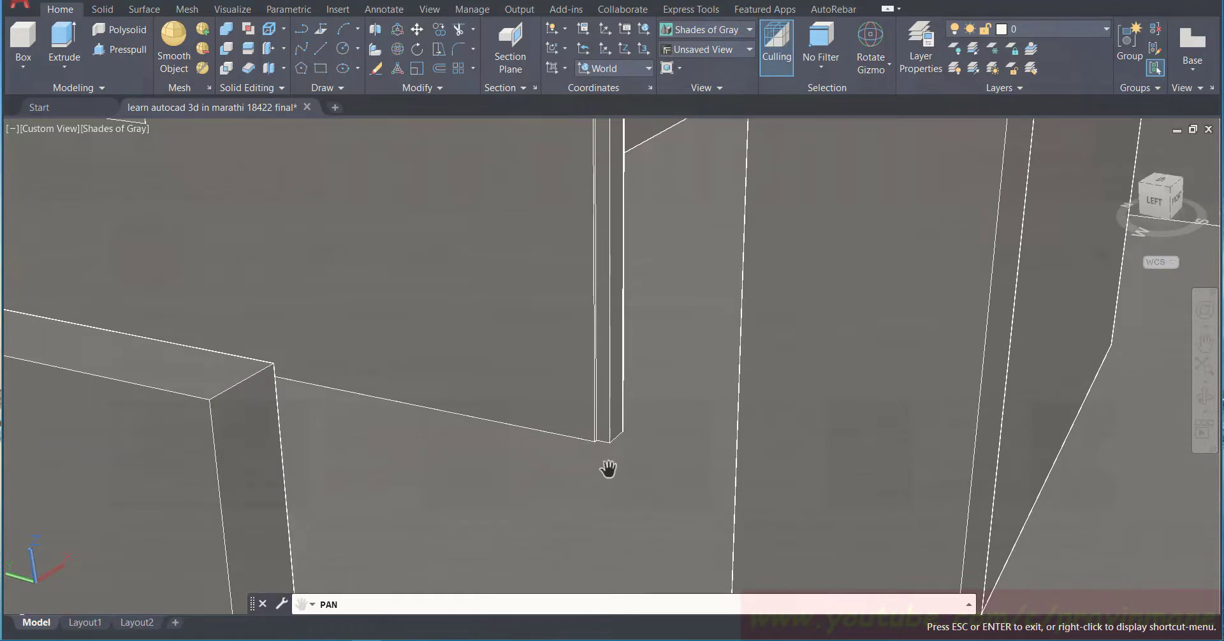
{"action": "key", "text": "Escape"}
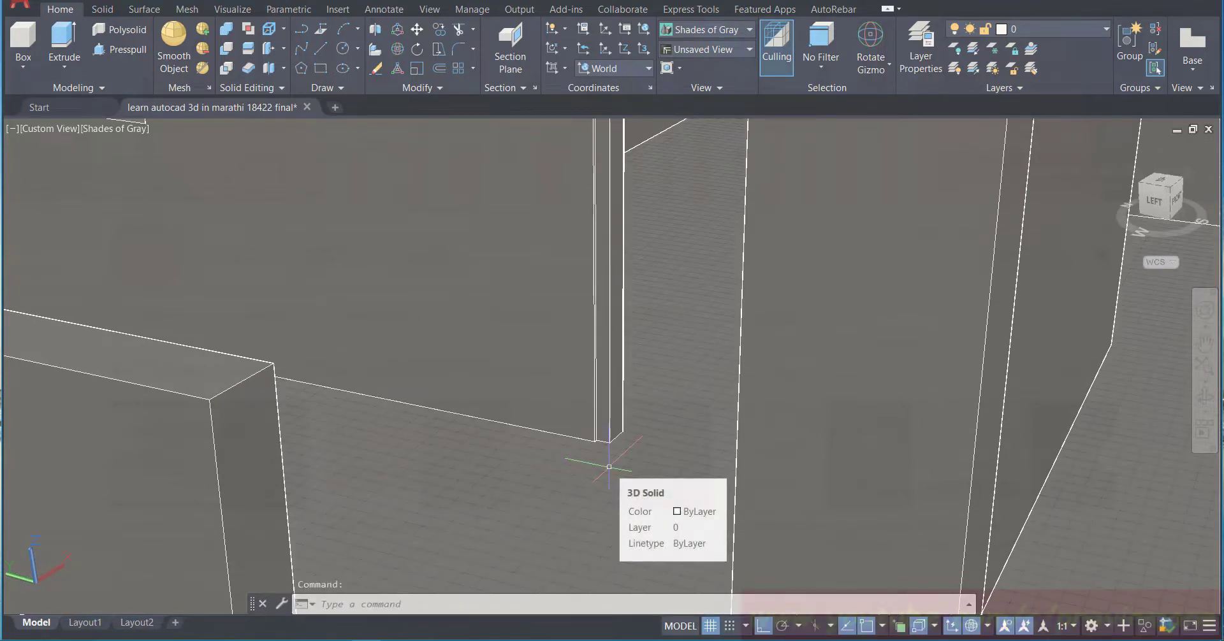
{"action": "left_click", "coordinate": [609, 467]}
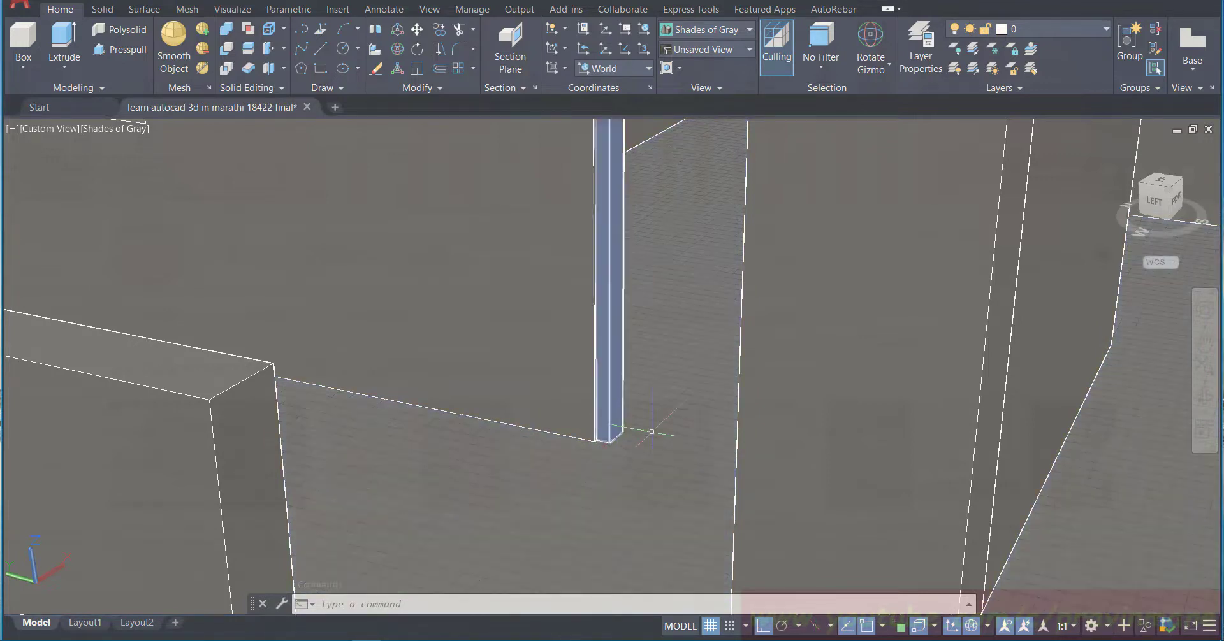
{"action": "left_click", "coordinate": [1204, 396]}
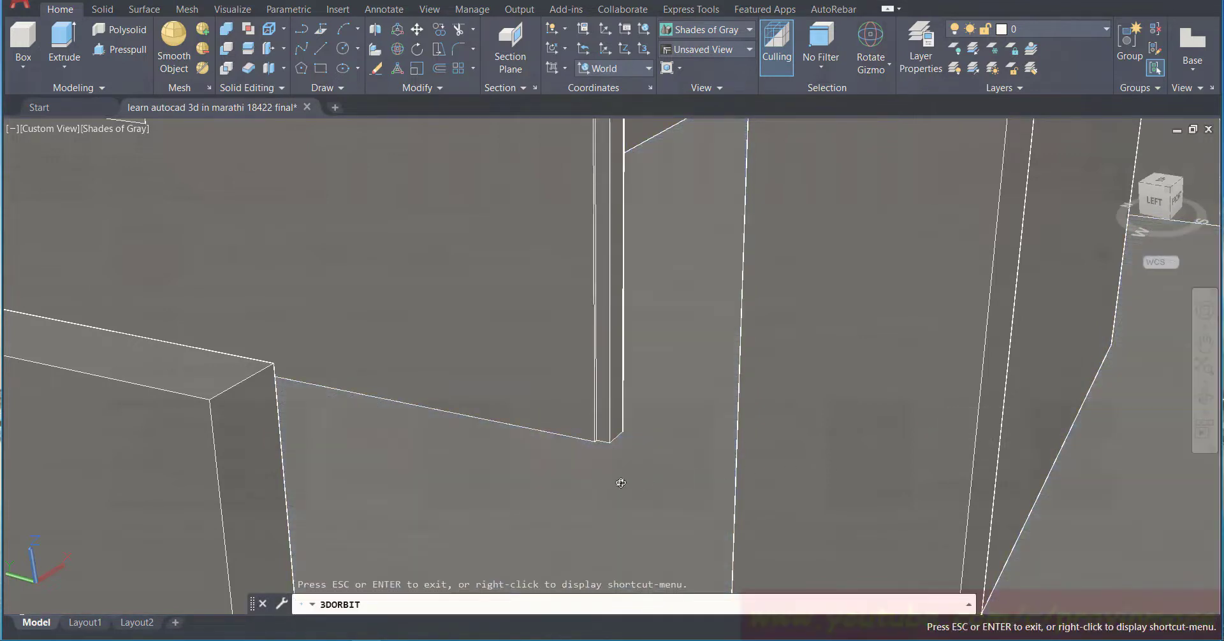
{"action": "mouse_move", "coordinate": [619, 484]}
{"action": "left_mouse_down"}
{"action": "mouse_move", "coordinate": [594, 487]}
{"action": "mouse_move", "coordinate": [603, 491]}
{"action": "left_mouse_up"}
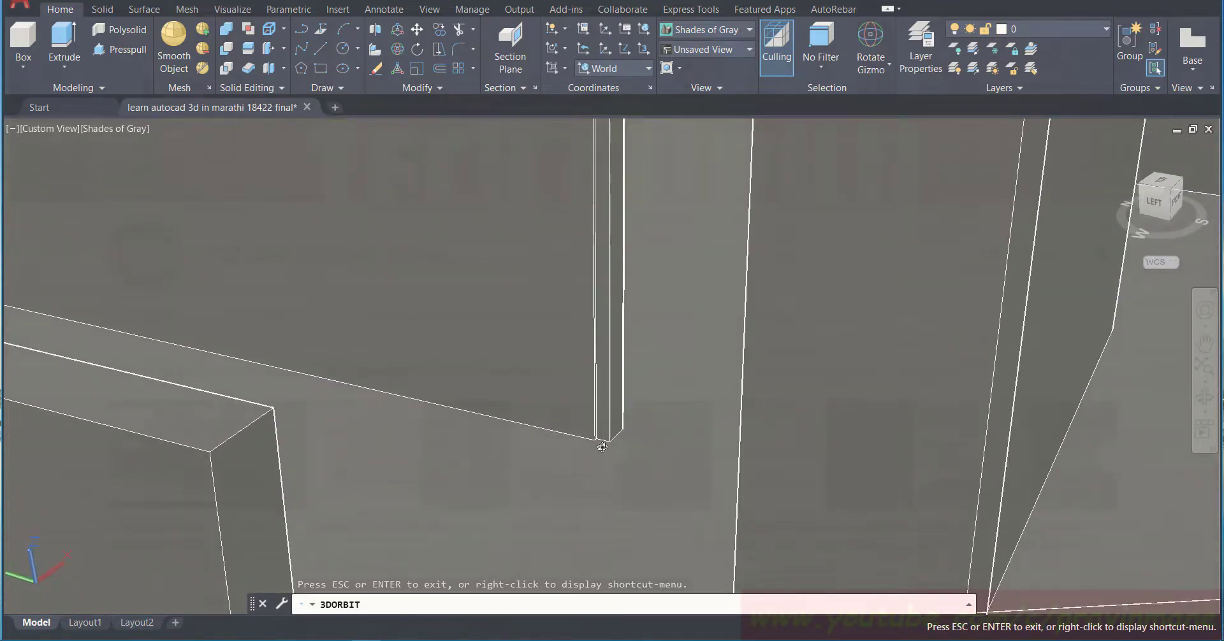
{"action": "scroll", "coordinate": [603, 448], "scroll_direction": "up", "scroll_amount": 1}
{"action": "scroll", "coordinate": [603, 448], "scroll_direction": "down", "scroll_amount": 1}
{"action": "scroll", "coordinate": [602, 448], "scroll_direction": "up", "scroll_amount": 1}
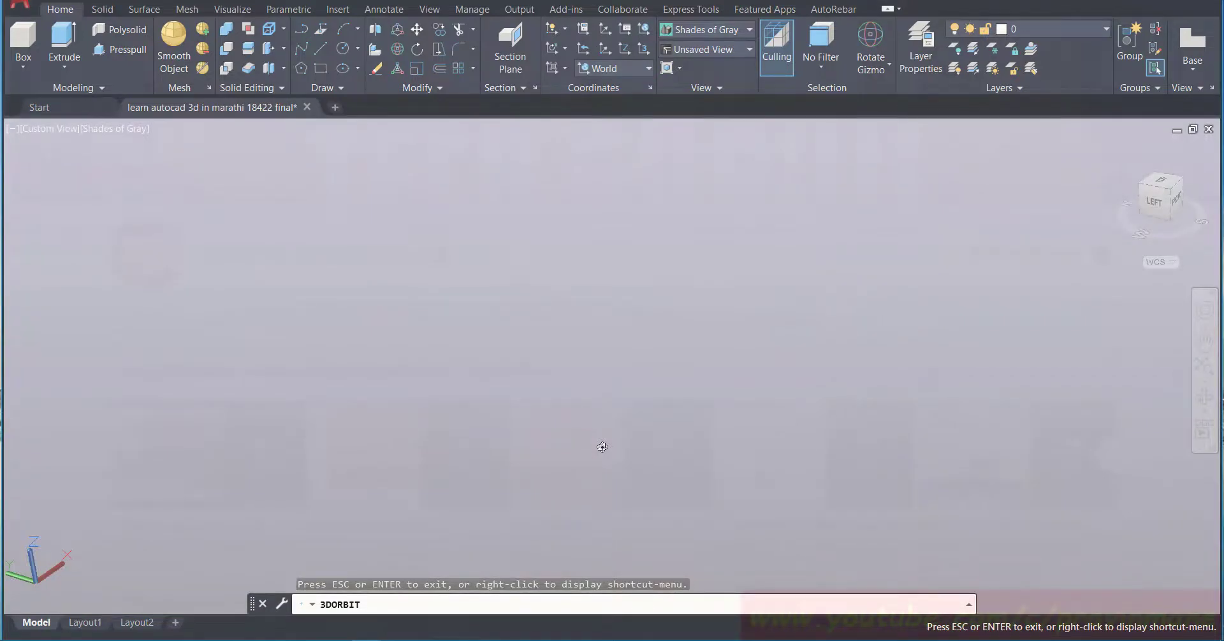
{"action": "scroll", "coordinate": [602, 447], "scroll_direction": "down", "scroll_amount": 1}
{"action": "scroll", "coordinate": [602, 447], "scroll_direction": "up", "scroll_amount": 1}
{"action": "scroll", "coordinate": [603, 448], "scroll_direction": "down", "scroll_amount": 1}
{"action": "scroll", "coordinate": [603, 447], "scroll_direction": "up", "scroll_amount": 1}
{"action": "scroll", "coordinate": [602, 448], "scroll_direction": "down", "scroll_amount": 1}
{"action": "scroll", "coordinate": [602, 447], "scroll_direction": "up", "scroll_amount": 1}
{"action": "scroll", "coordinate": [603, 447], "scroll_direction": "down", "scroll_amount": 1}
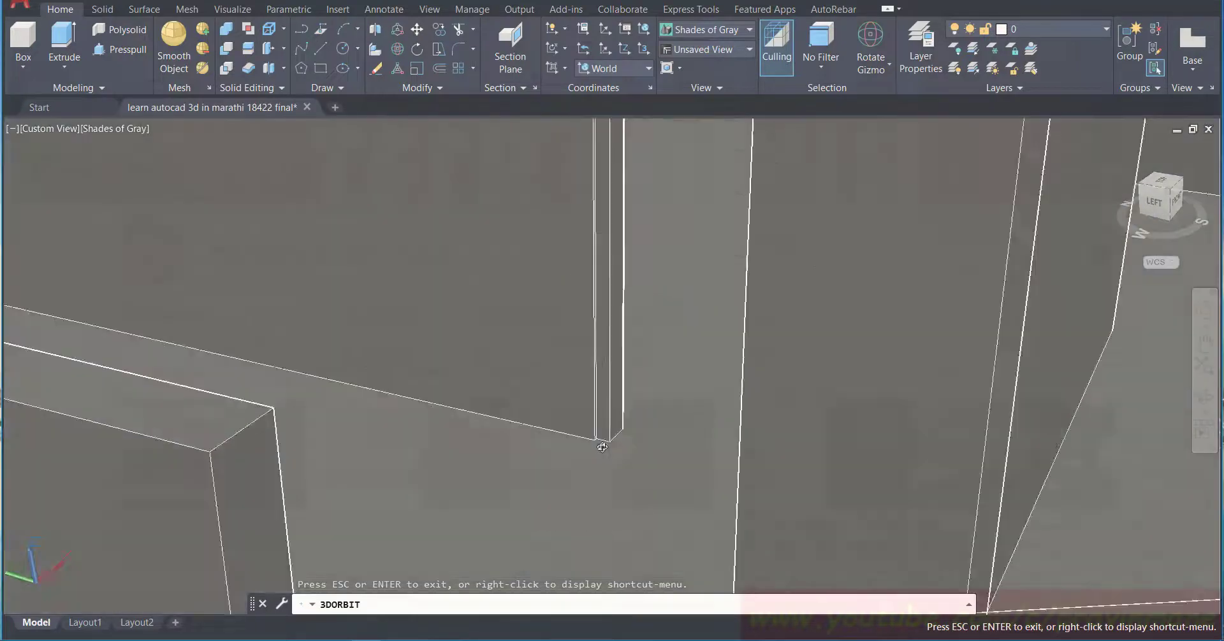
{"action": "key", "text": "Escape"}
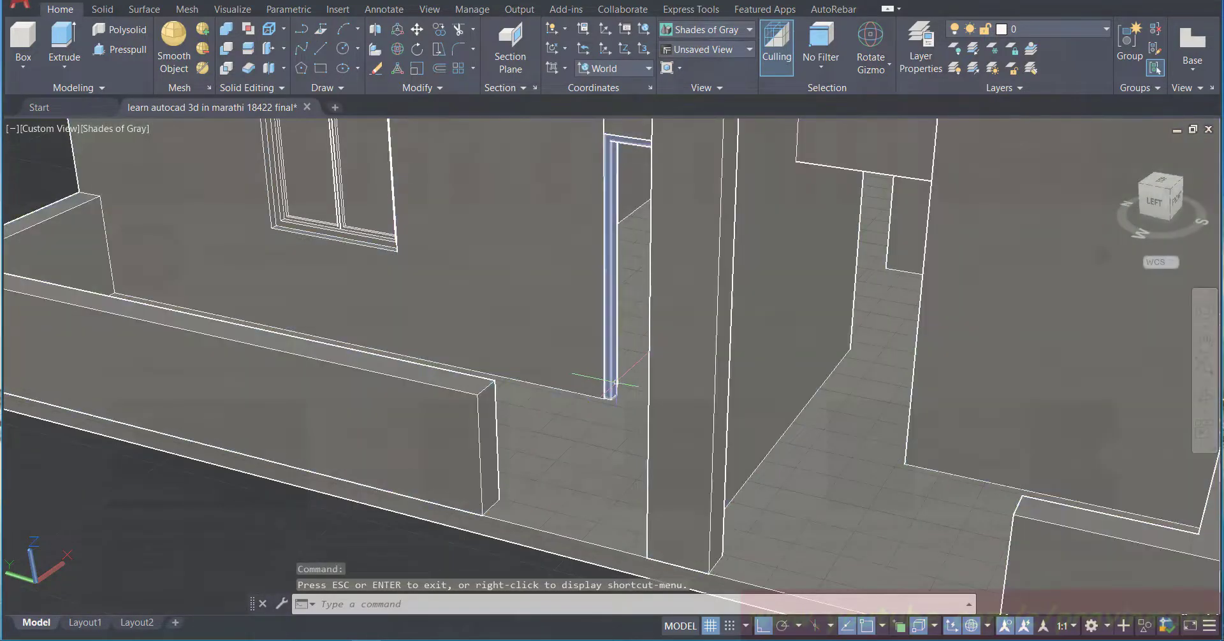
Step: Select the copied door frame in the entrance opening
{"action": "left_click", "coordinate": [616, 383]}
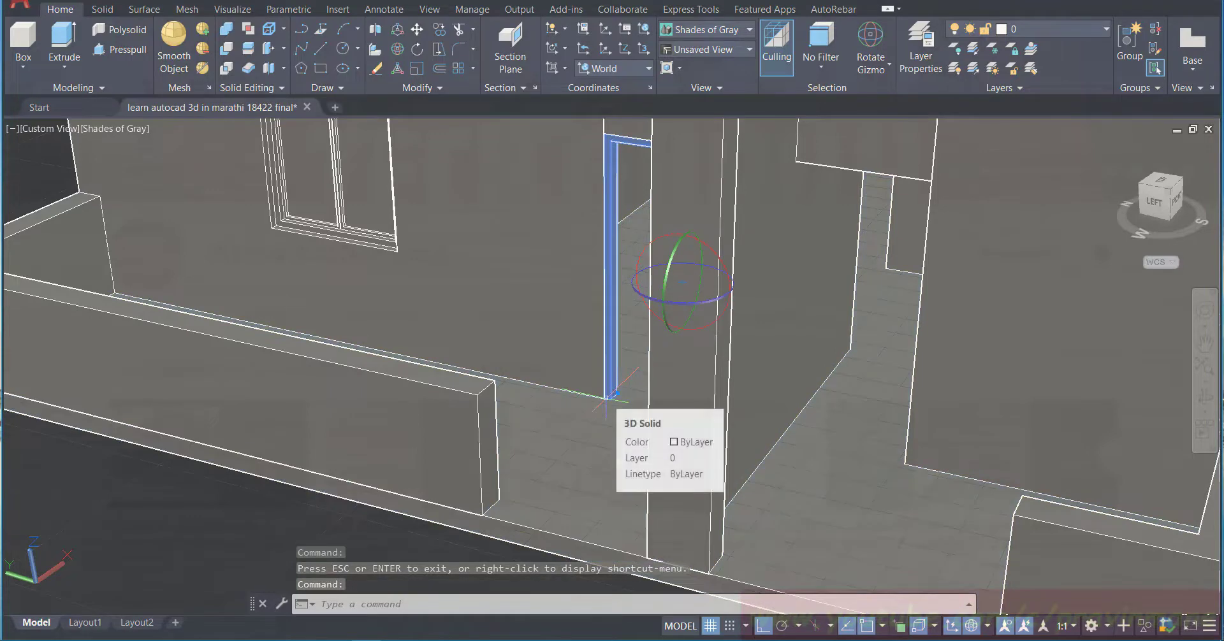
Step: Move the selected door frame slightly inward from the wall's outer bottom corner and save the drawing
{"action": "scroll", "coordinate": [607, 395], "scroll_direction": "up", "scroll_amount": 3}
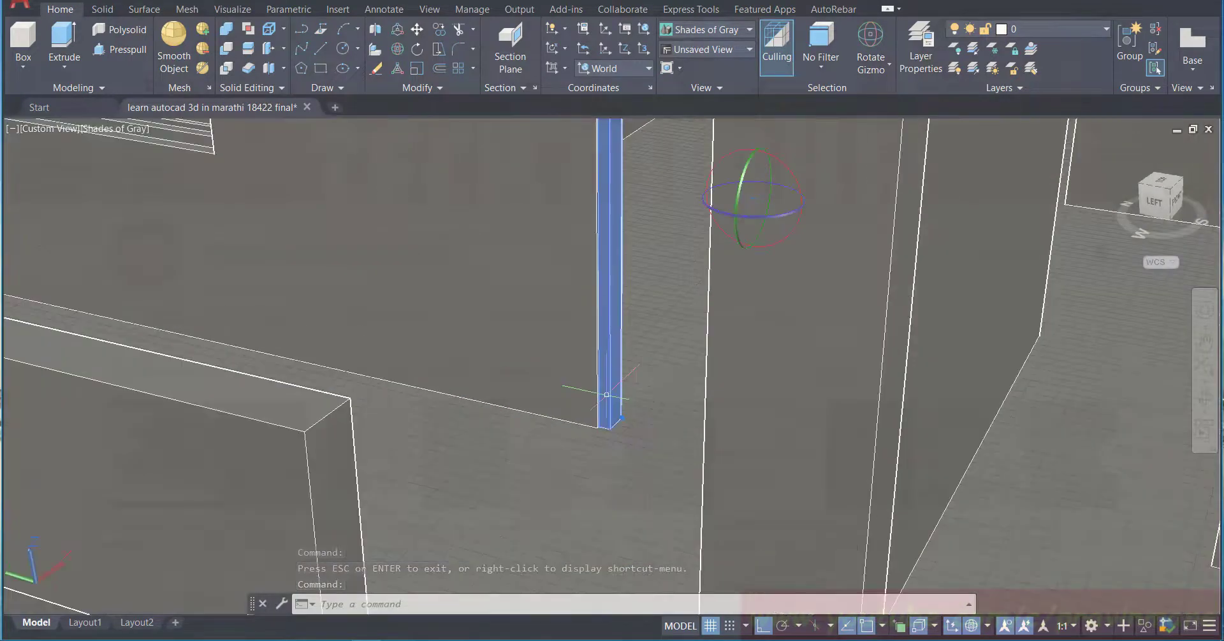
{"action": "scroll", "coordinate": [607, 432], "scroll_direction": "up", "scroll_amount": 3}
{"action": "scroll", "coordinate": [607, 434], "scroll_direction": "down", "scroll_amount": 4}
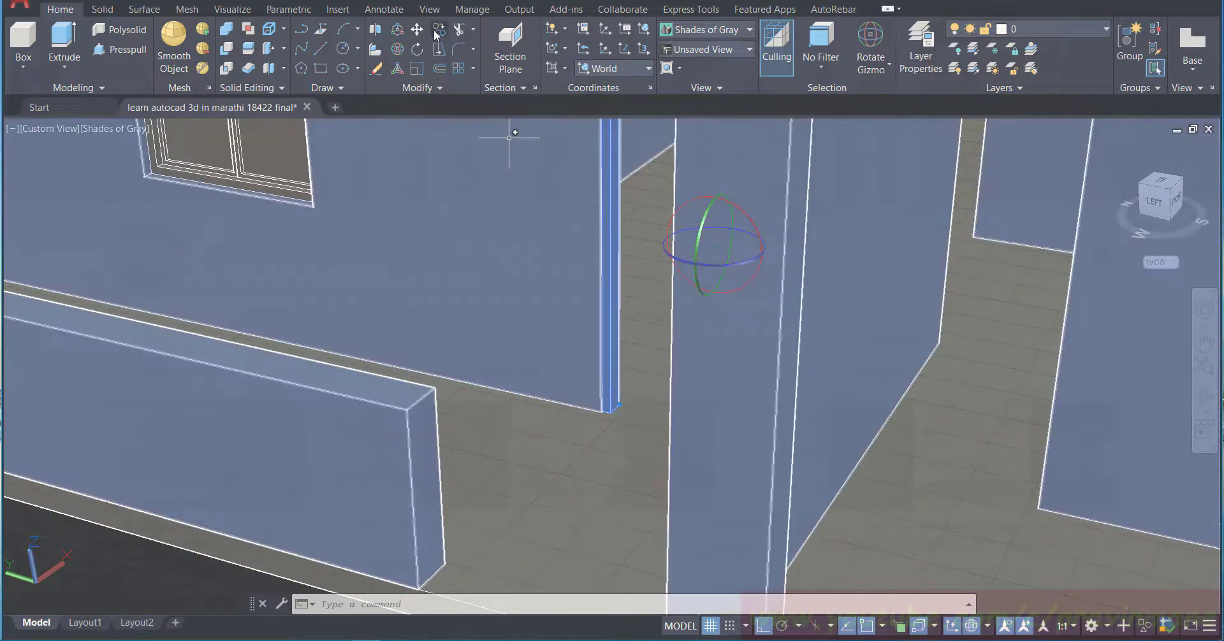
{"action": "left_click", "coordinate": [417, 29]}
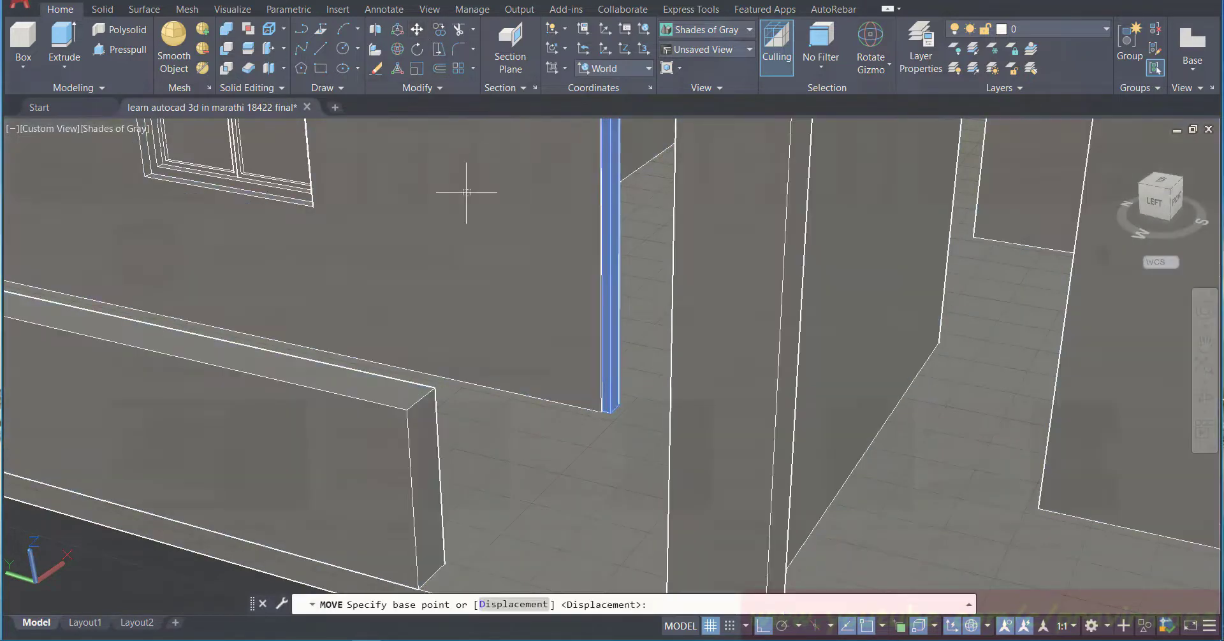
{"action": "left_click", "coordinate": [603, 411]}
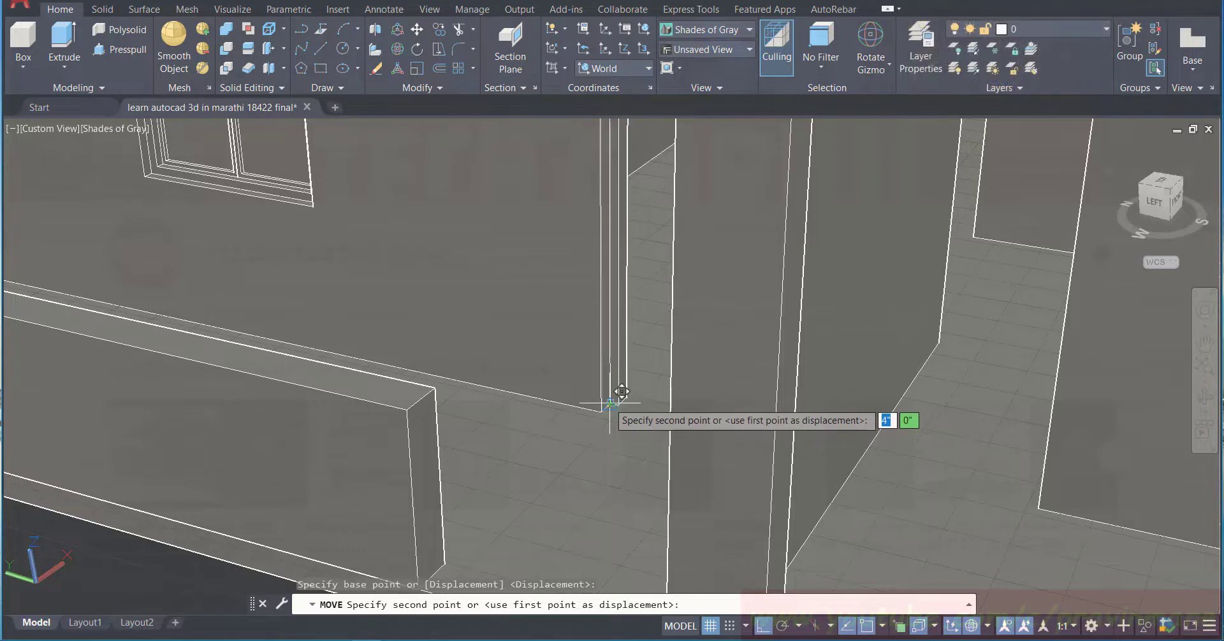
{"action": "left_click", "coordinate": [610, 404]}
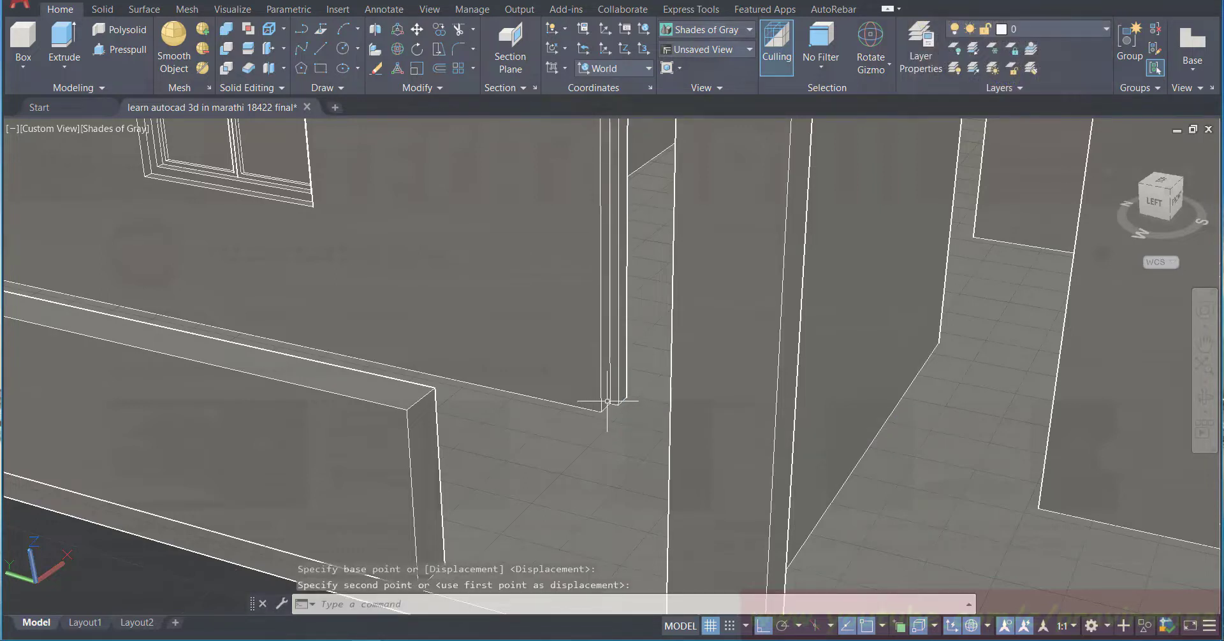
{"action": "key", "text": "Escape"}
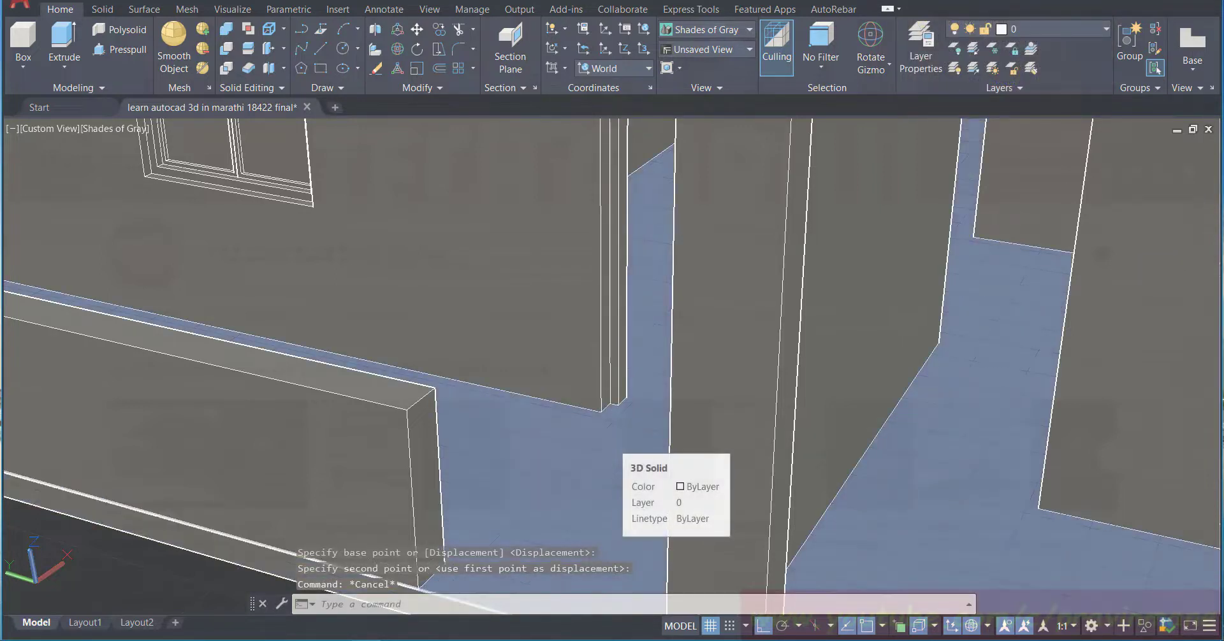
{"action": "key", "text": "ctrl+s"}
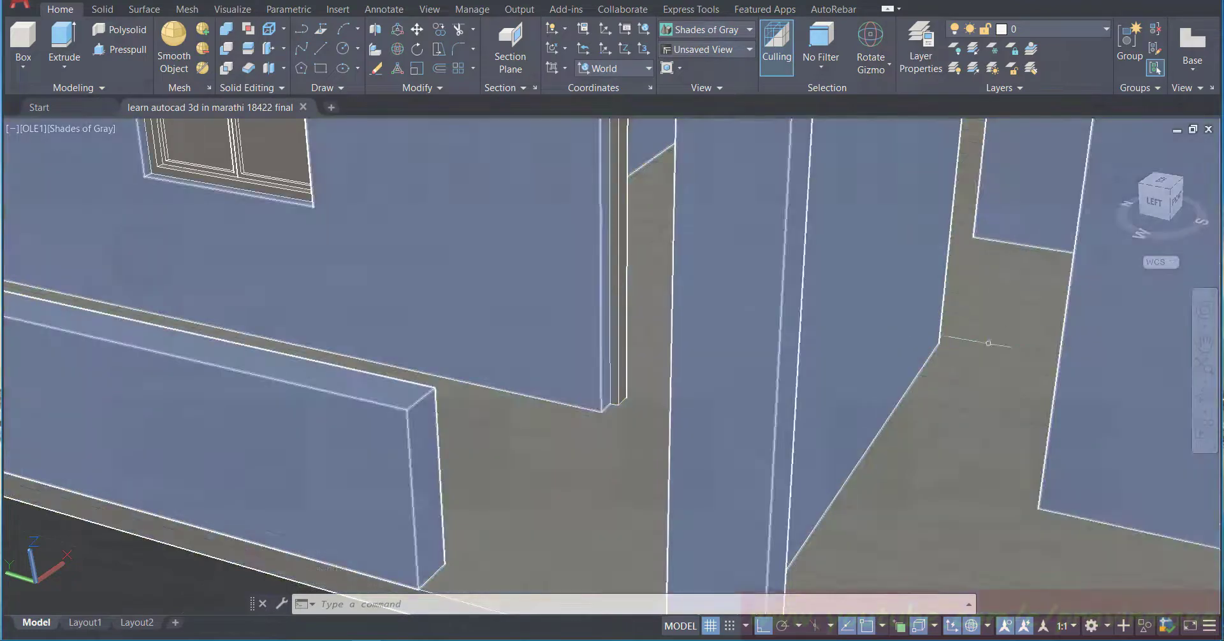
Step: Rotate the second-farthest door frame in the row outside the house a quarter turn about its vertical axis
{"action": "left_click", "coordinate": [1204, 345]}
{"action": "left_click_drag", "start_coordinate": [897, 376], "coordinate": [900, 328]}
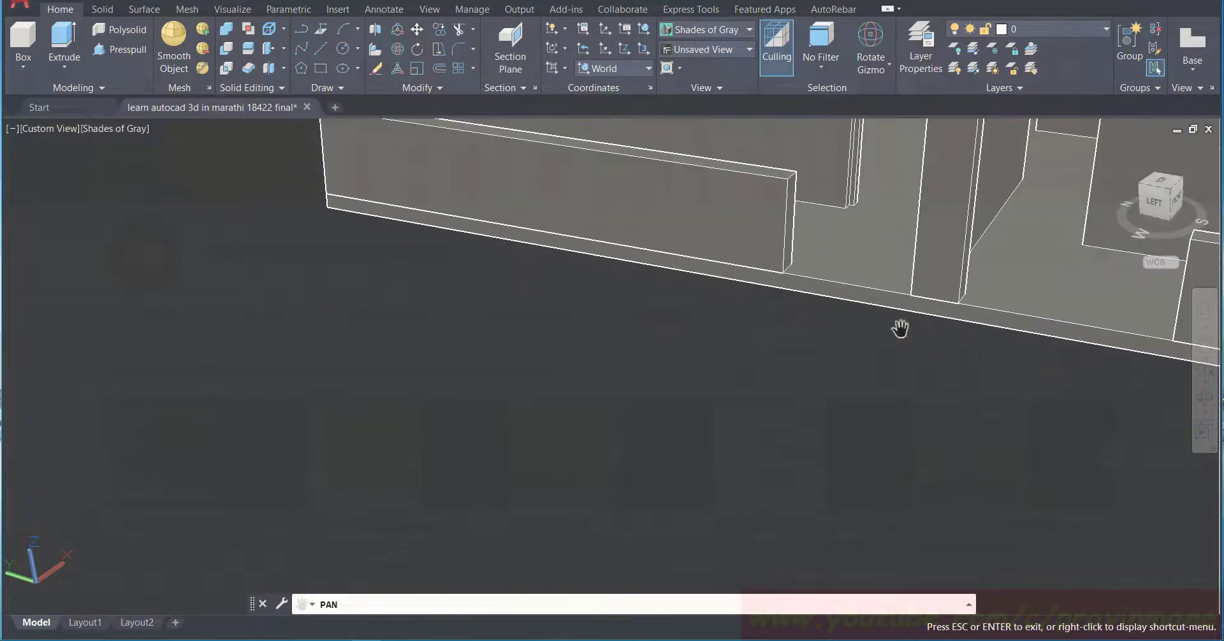
{"action": "scroll", "coordinate": [703, 343], "scroll_direction": "down", "scroll_amount": 3}
{"action": "scroll", "coordinate": [712, 348], "scroll_direction": "up", "scroll_amount": 1}
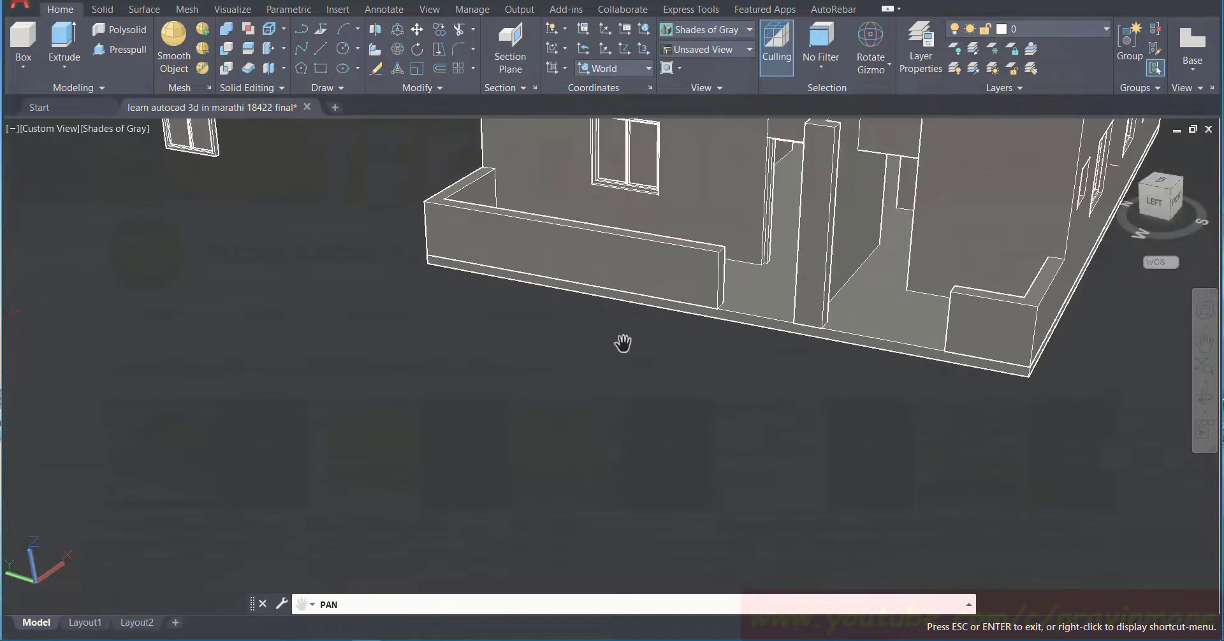
{"action": "left_click_drag", "start_coordinate": [624, 344], "coordinate": [771, 370]}
{"action": "left_click_drag", "start_coordinate": [591, 408], "coordinate": [615, 393]}
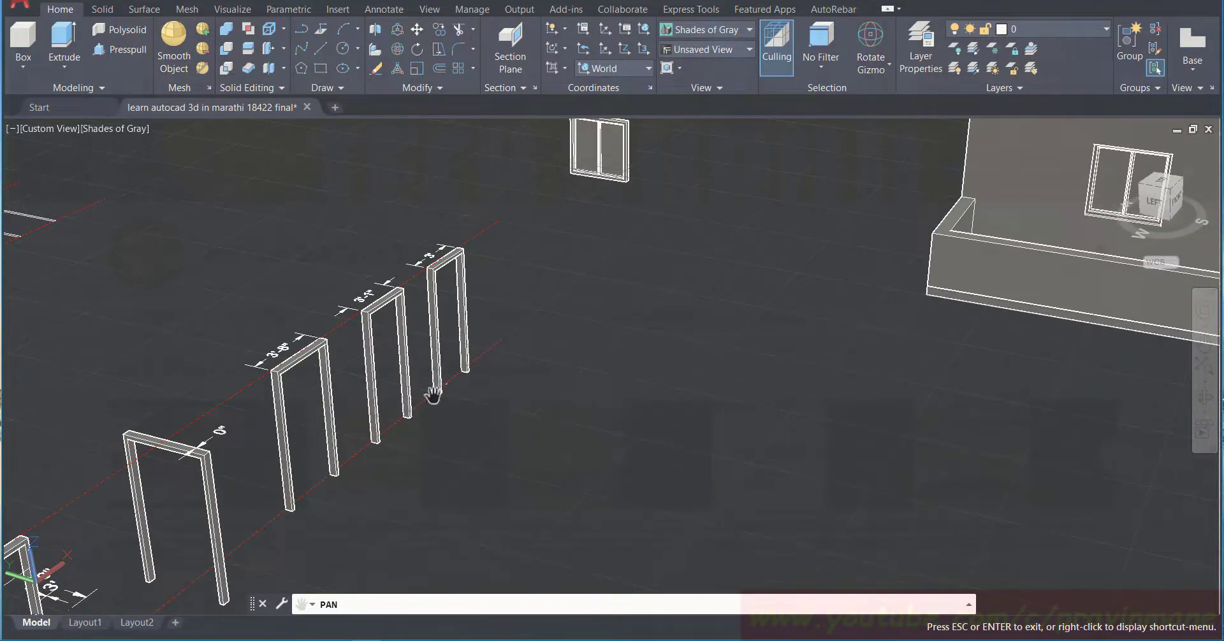
{"action": "key", "text": "Escape"}
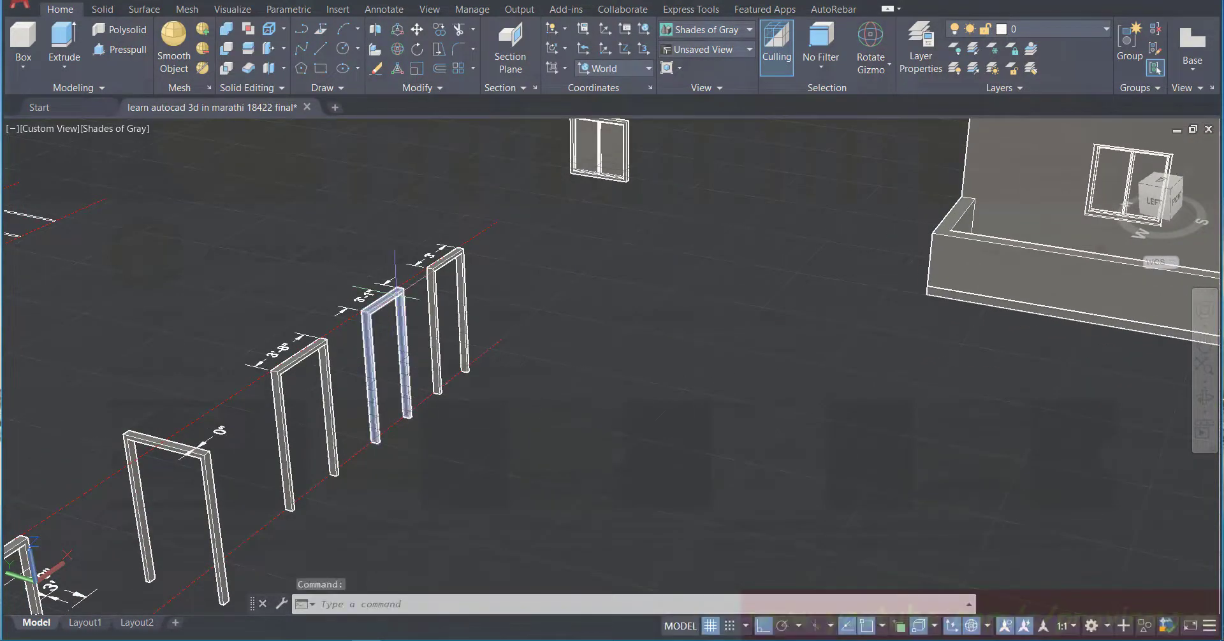
{"action": "left_click", "coordinate": [375, 298]}
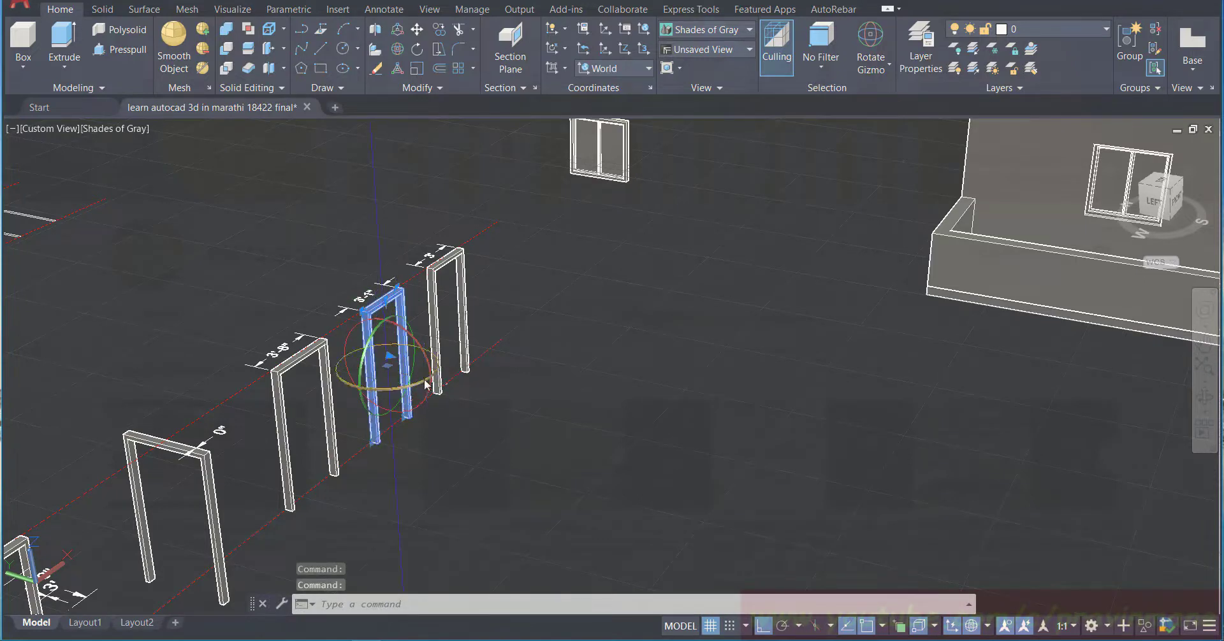
{"action": "left_click", "coordinate": [452, 431]}
{"action": "scroll", "coordinate": [363, 448], "scroll_direction": "down", "scroll_amount": 3}
{"action": "scroll", "coordinate": [349, 432], "scroll_direction": "up", "scroll_amount": 3}
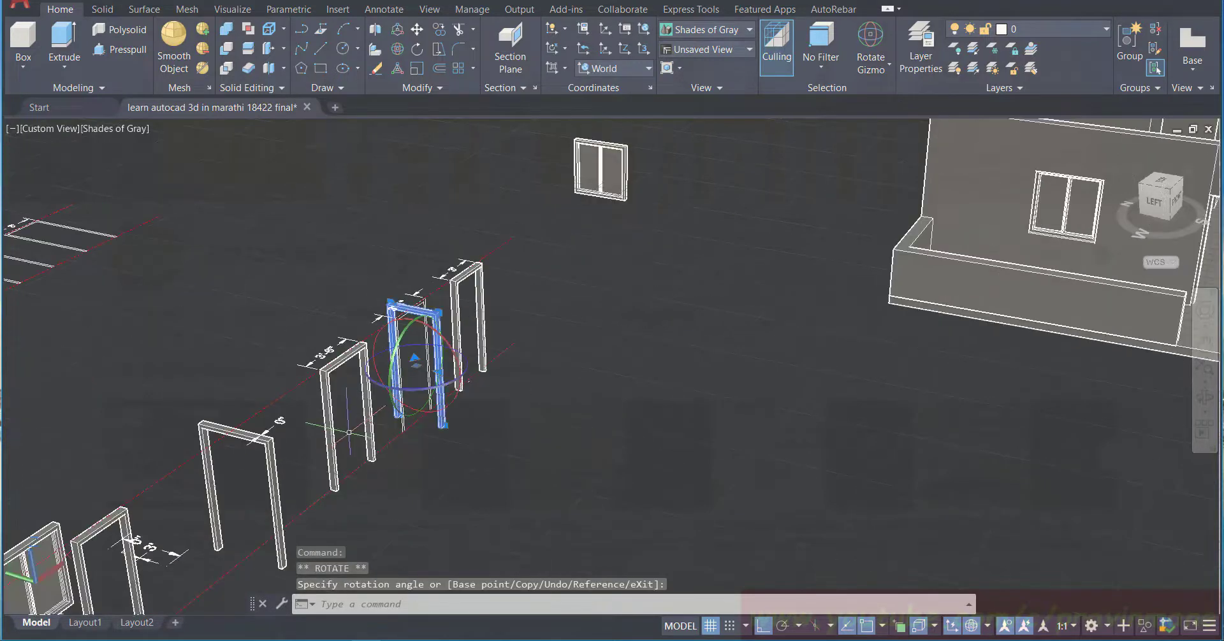
{"action": "key", "text": "Escape"}
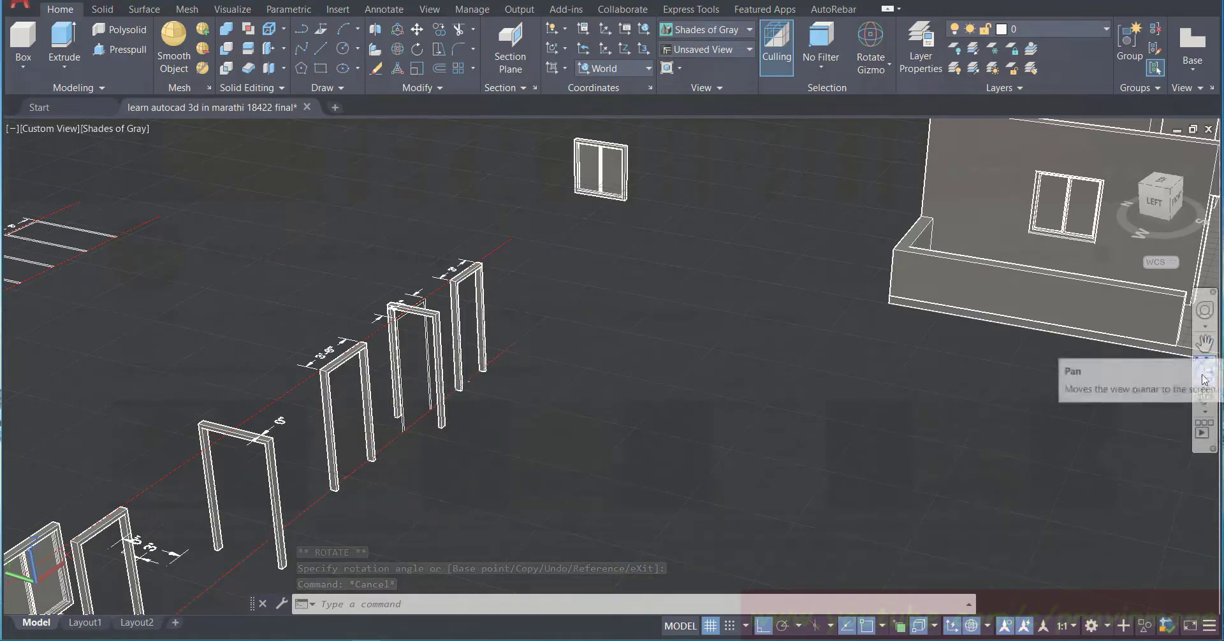
Step: Copy the rotated door frame from its bottom corner to the wall's bottom endpoint at the inner passage opening, and save the drawing
{"action": "left_click", "coordinate": [1204, 396]}
{"action": "left_click_drag", "start_coordinate": [412, 457], "coordinate": [633, 457]}
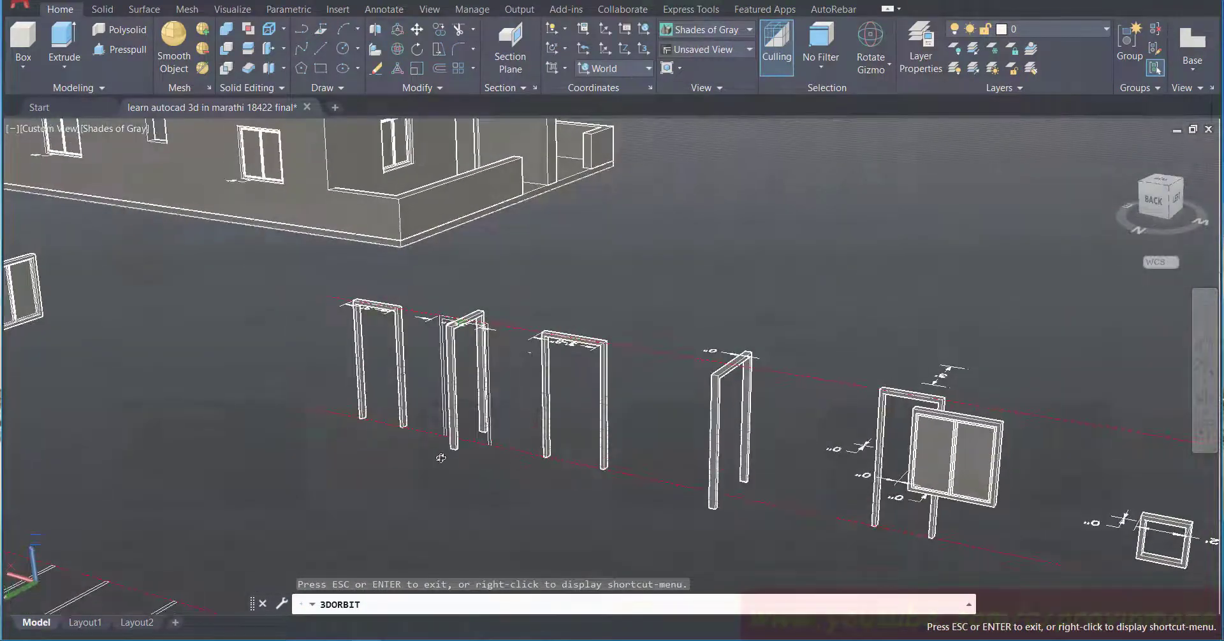
{"action": "scroll", "coordinate": [634, 456], "scroll_direction": "up", "scroll_amount": 3}
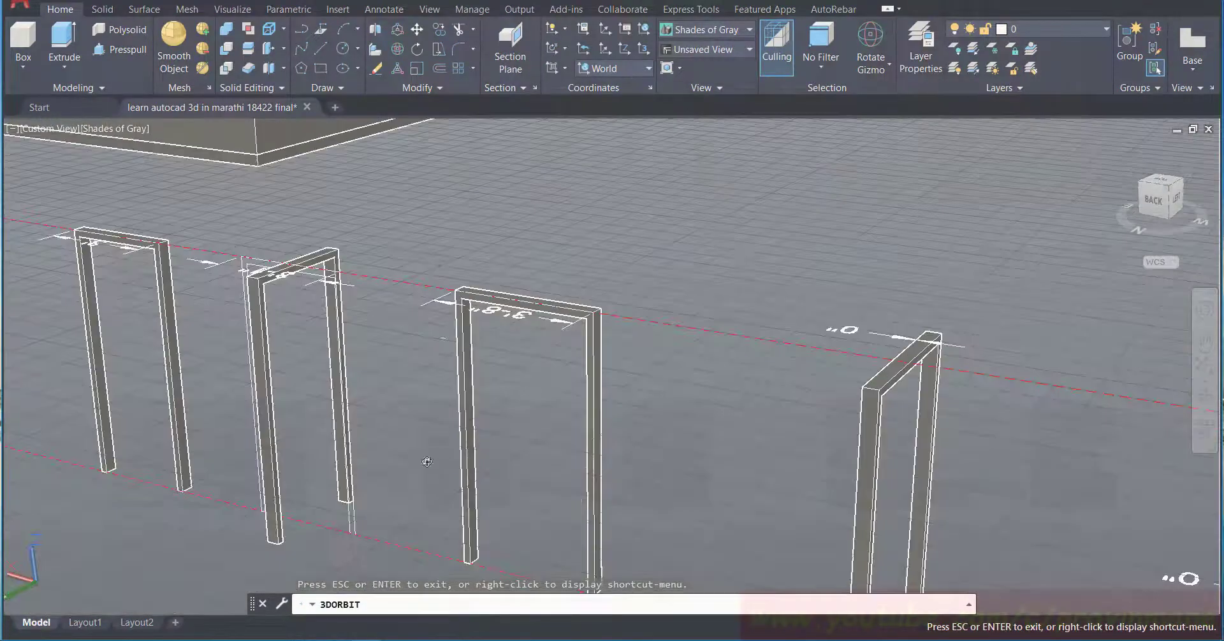
{"action": "key", "text": "Escape"}
{"action": "left_click", "coordinate": [268, 532]}
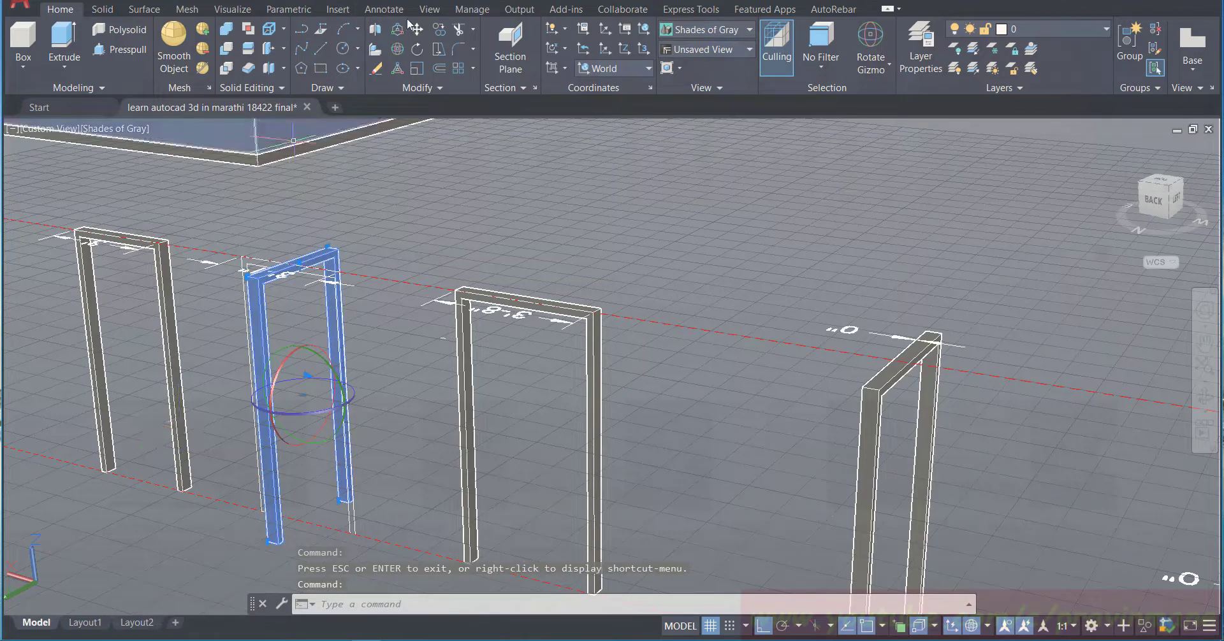
{"action": "left_click", "coordinate": [437, 29]}
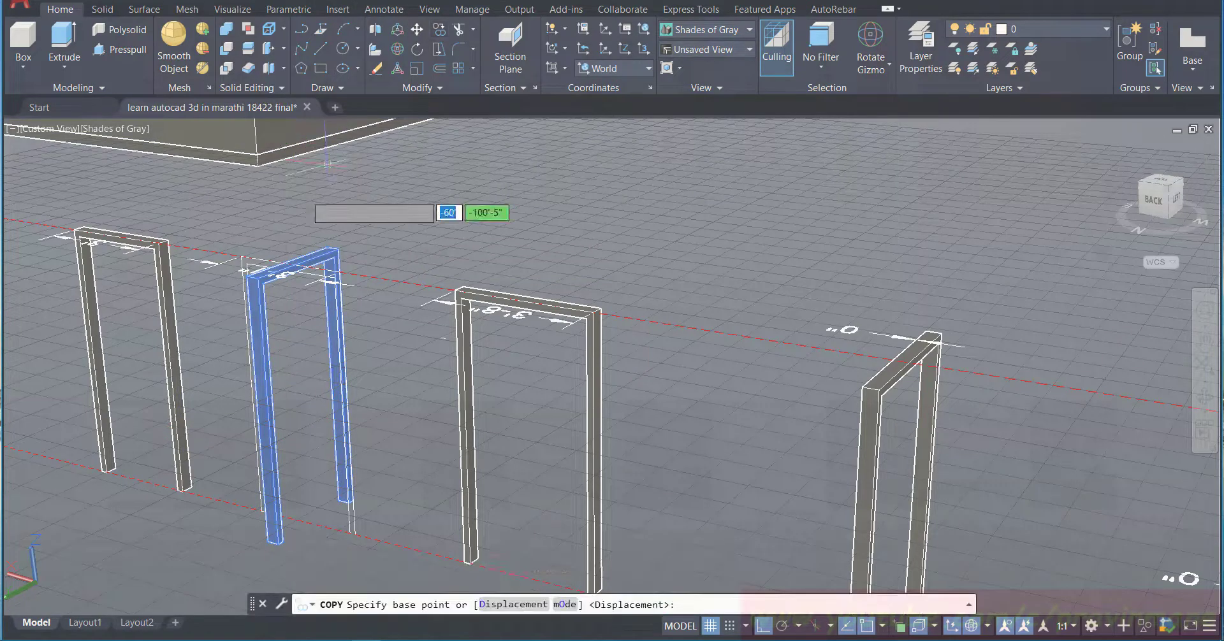
{"action": "left_click", "coordinate": [268, 541]}
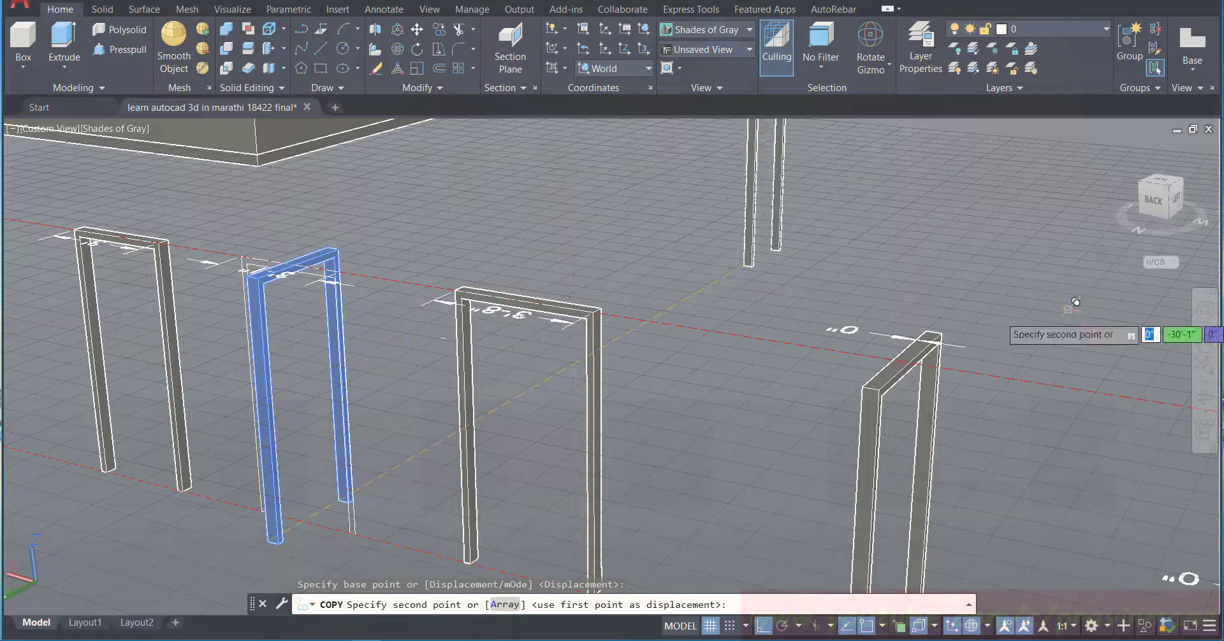
{"action": "left_click", "coordinate": [1204, 346]}
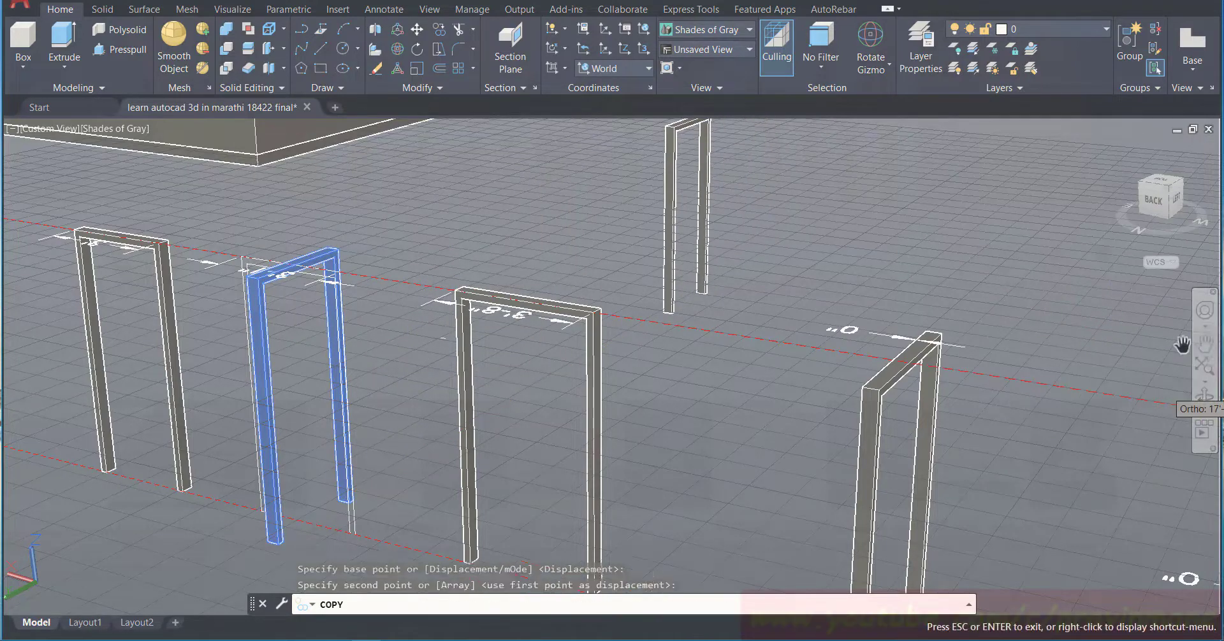
{"action": "left_click_drag", "start_coordinate": [642, 247], "coordinate": [683, 369]}
{"action": "left_click_drag", "start_coordinate": [595, 241], "coordinate": [581, 295]}
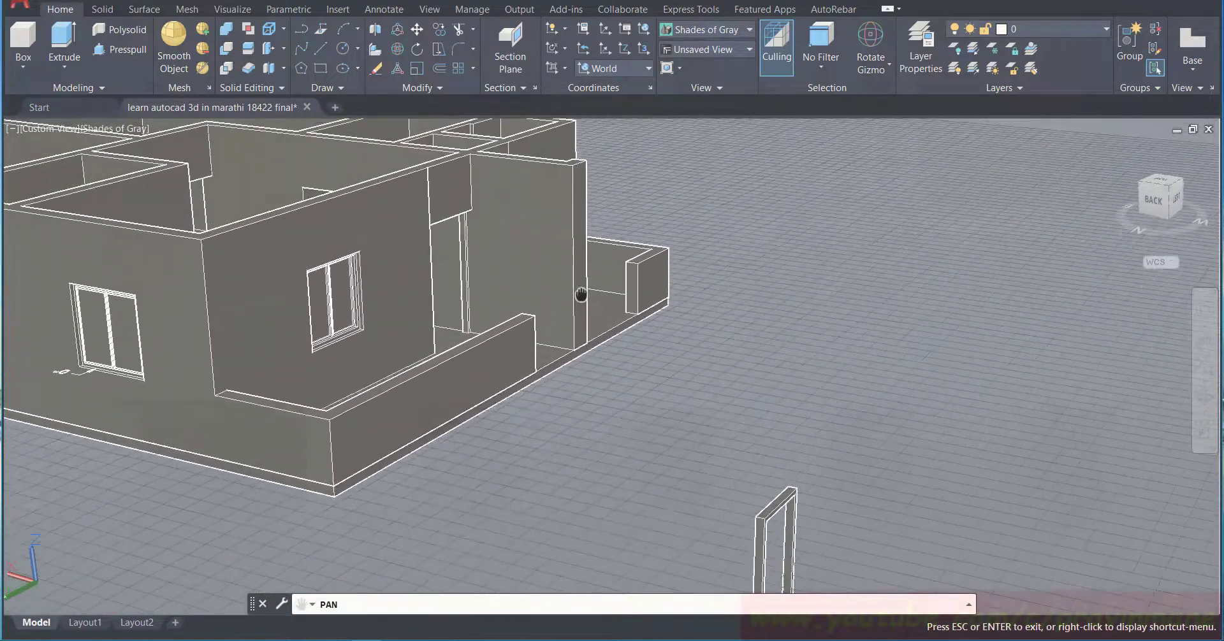
{"action": "left_click", "coordinate": [1200, 401]}
{"action": "left_click_drag", "start_coordinate": [544, 339], "coordinate": [194, 364]}
{"action": "left_click", "coordinate": [1204, 345]}
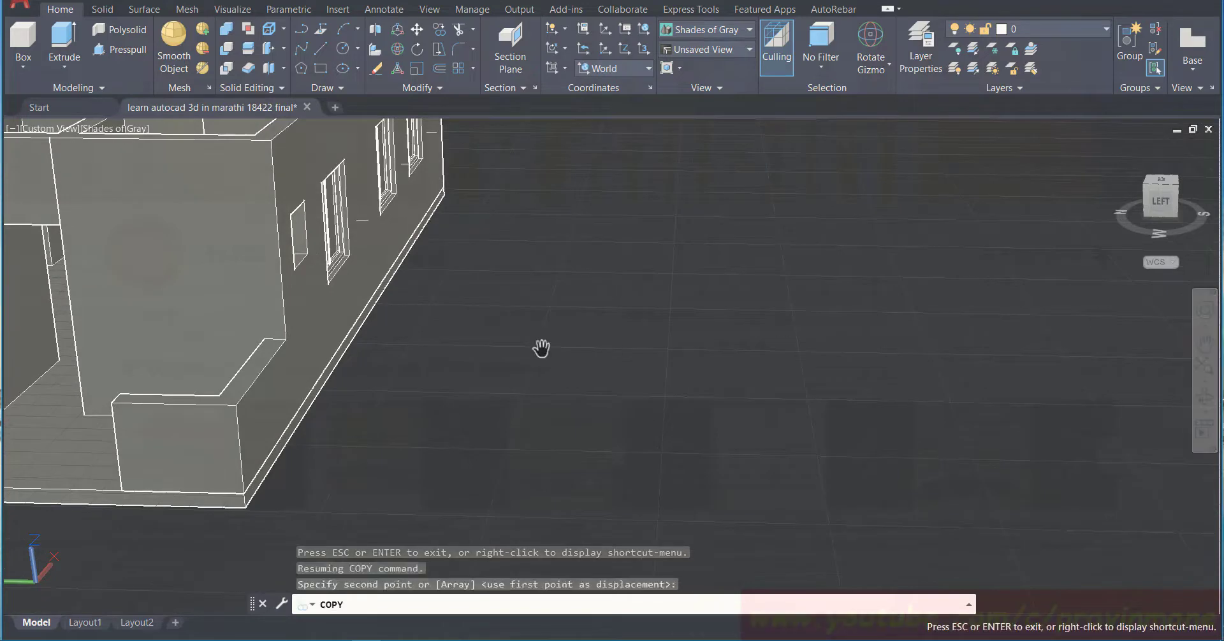
{"action": "left_click_drag", "start_coordinate": [482, 345], "coordinate": [672, 364]}
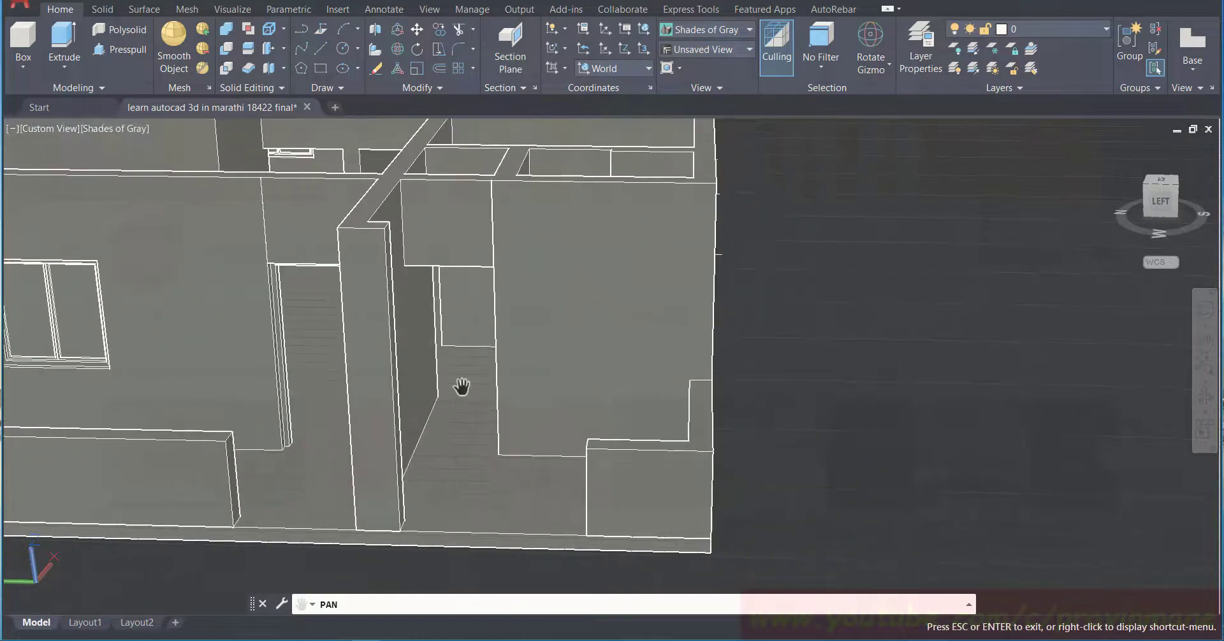
{"action": "scroll", "coordinate": [431, 390], "scroll_direction": "up", "scroll_amount": 4}
{"action": "scroll", "coordinate": [431, 392], "scroll_direction": "up", "scroll_amount": 2}
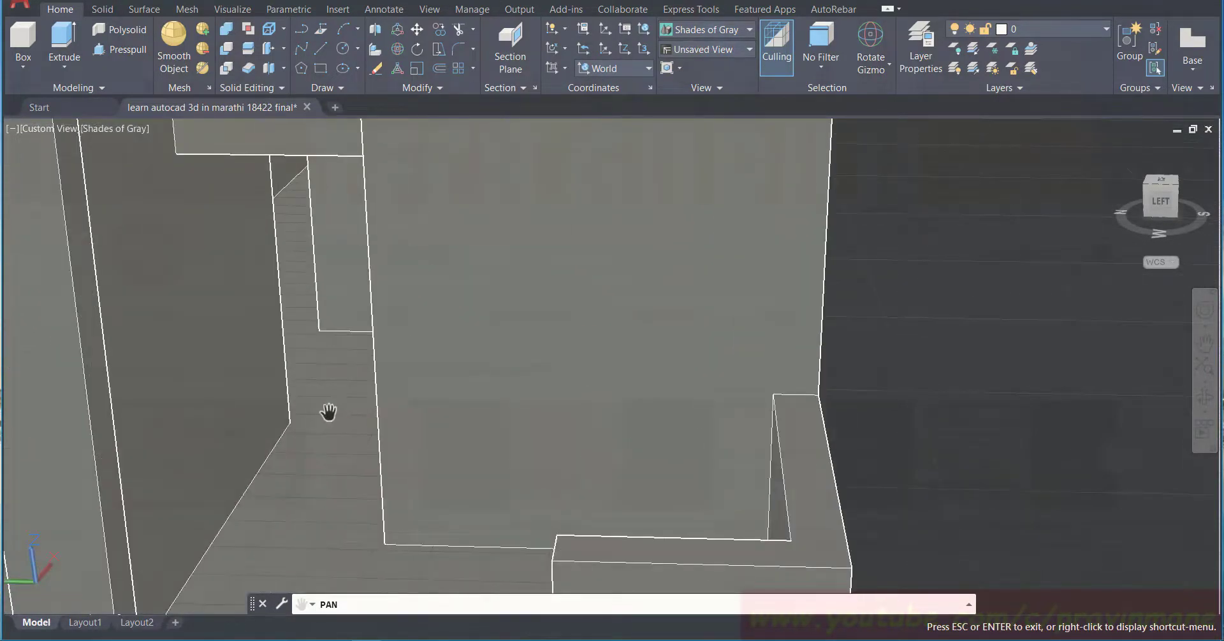
{"action": "scroll", "coordinate": [329, 412], "scroll_direction": "up", "scroll_amount": 4}
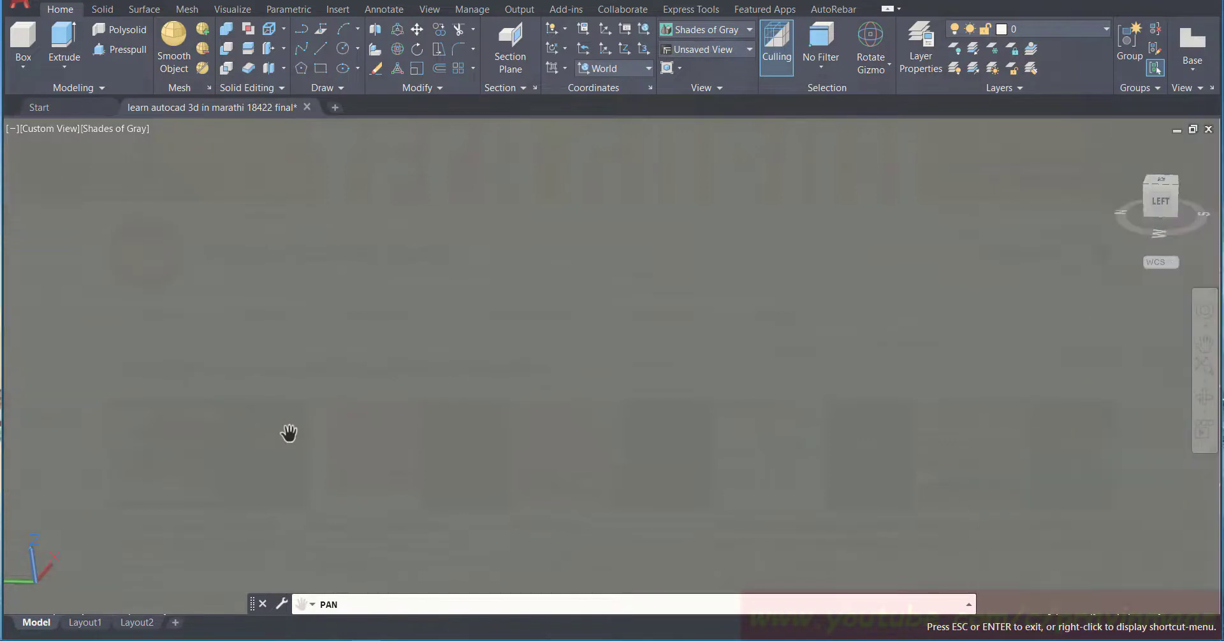
{"action": "scroll", "coordinate": [287, 432], "scroll_direction": "down", "scroll_amount": 2}
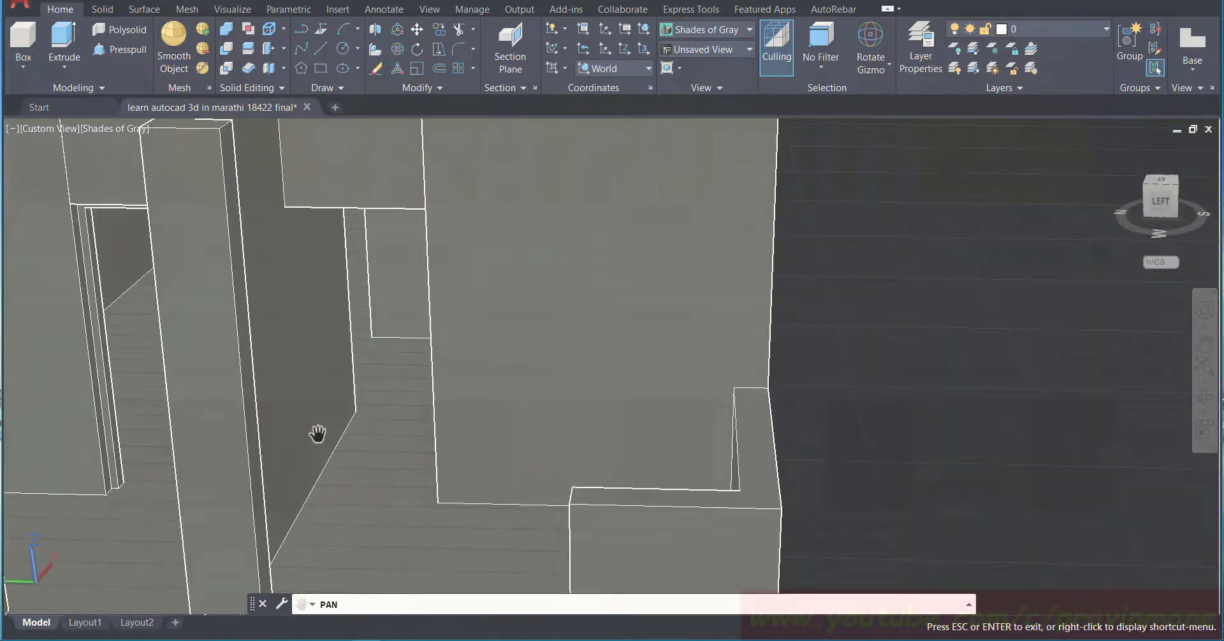
{"action": "key", "text": "Escape"}
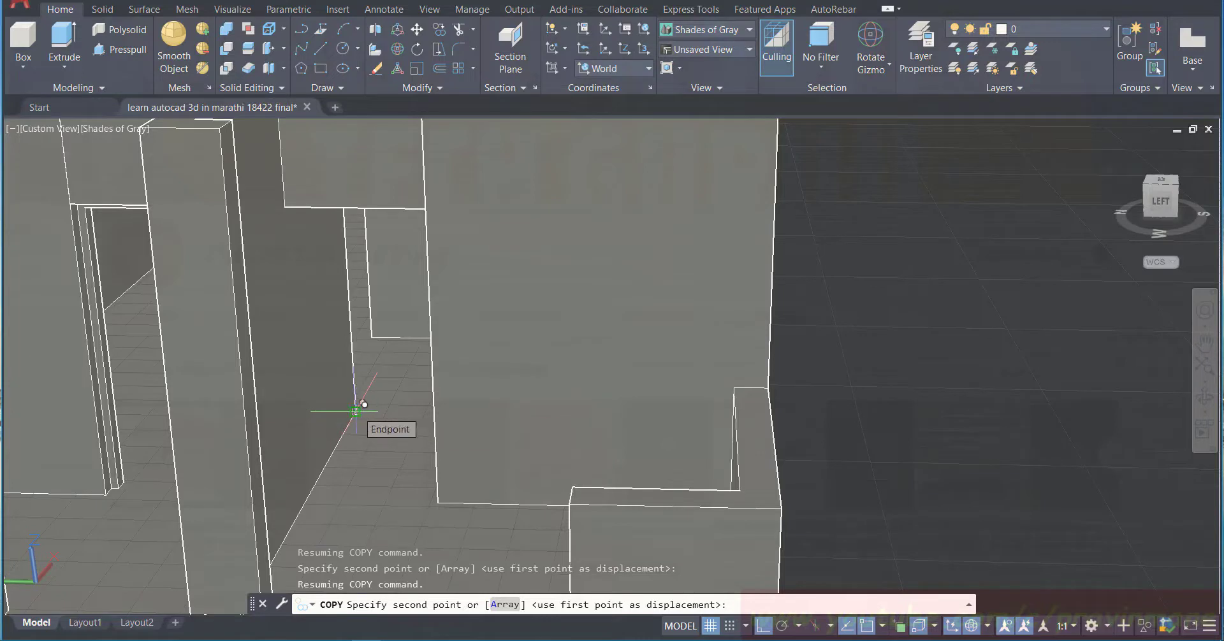
{"action": "left_click", "coordinate": [356, 411]}
{"action": "key", "text": "Escape"}
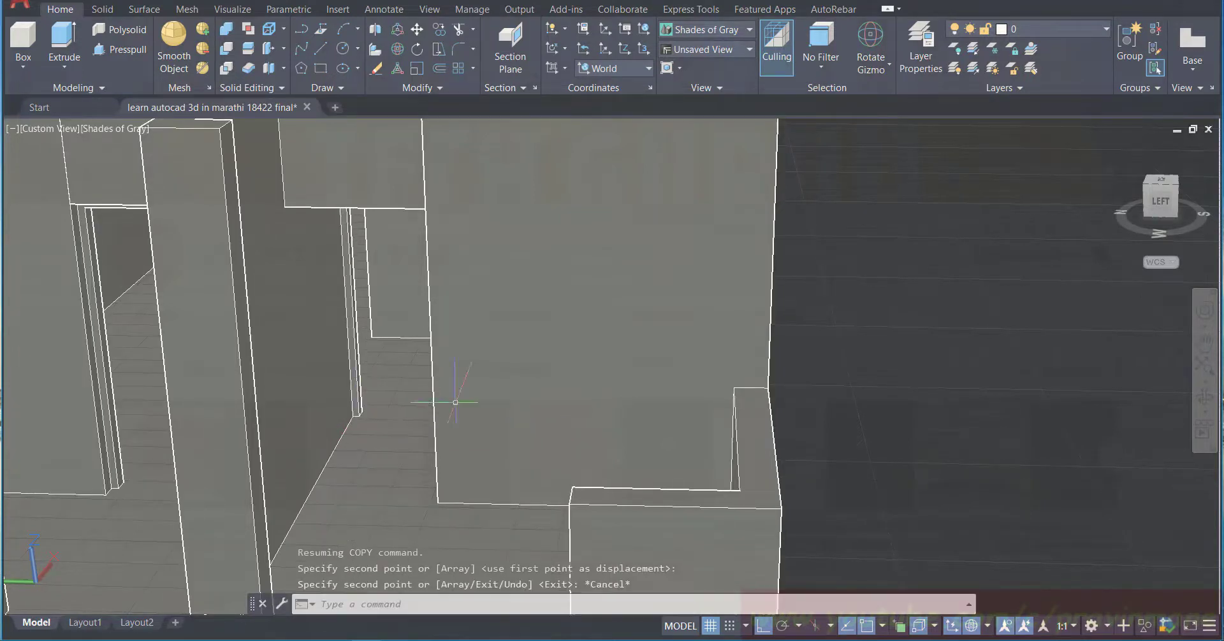
{"action": "key", "text": "ctrl+s"}
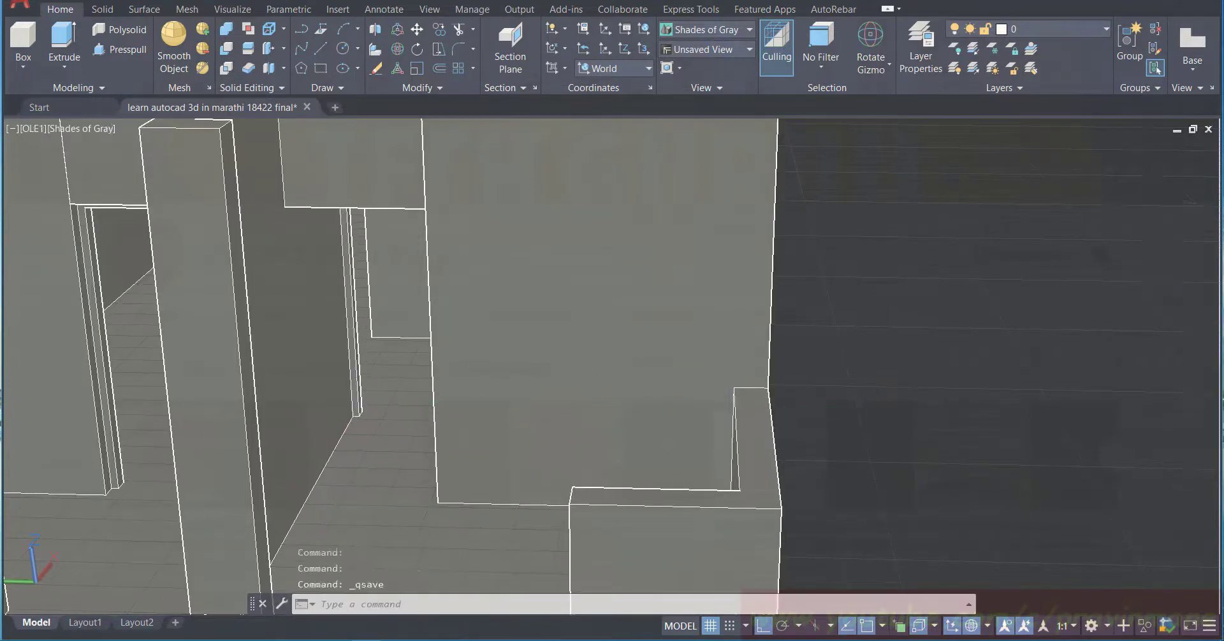
{"action": "left_click", "coordinate": [351, 353]}
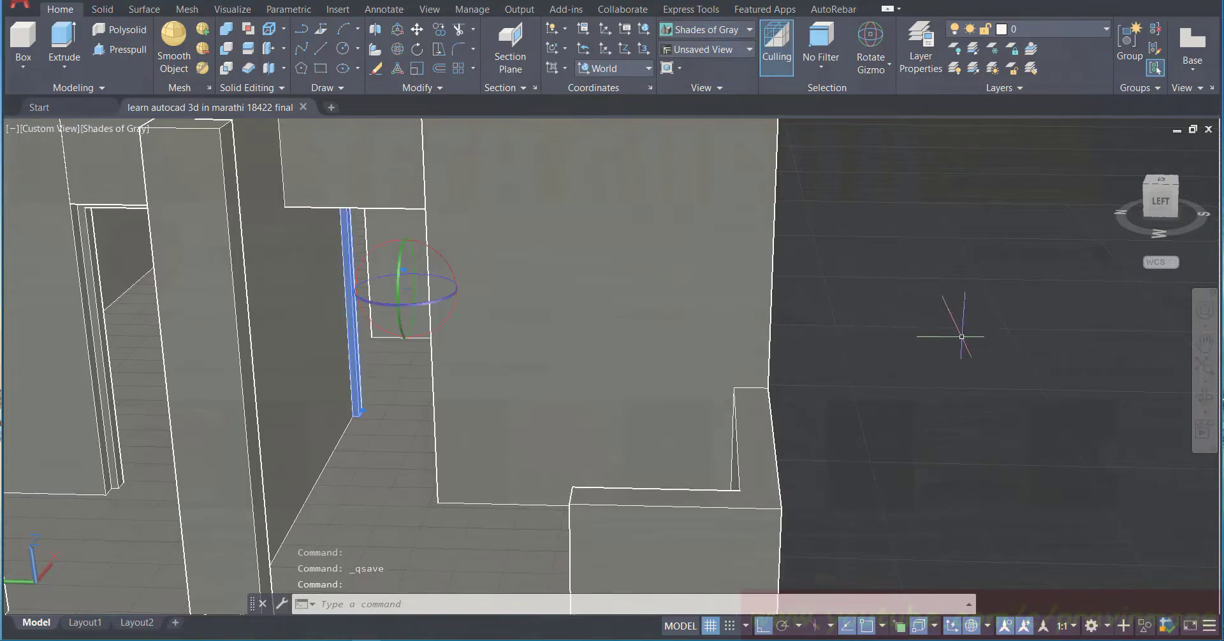
{"action": "left_click", "coordinate": [966, 328]}
{"action": "key", "text": "Escape"}
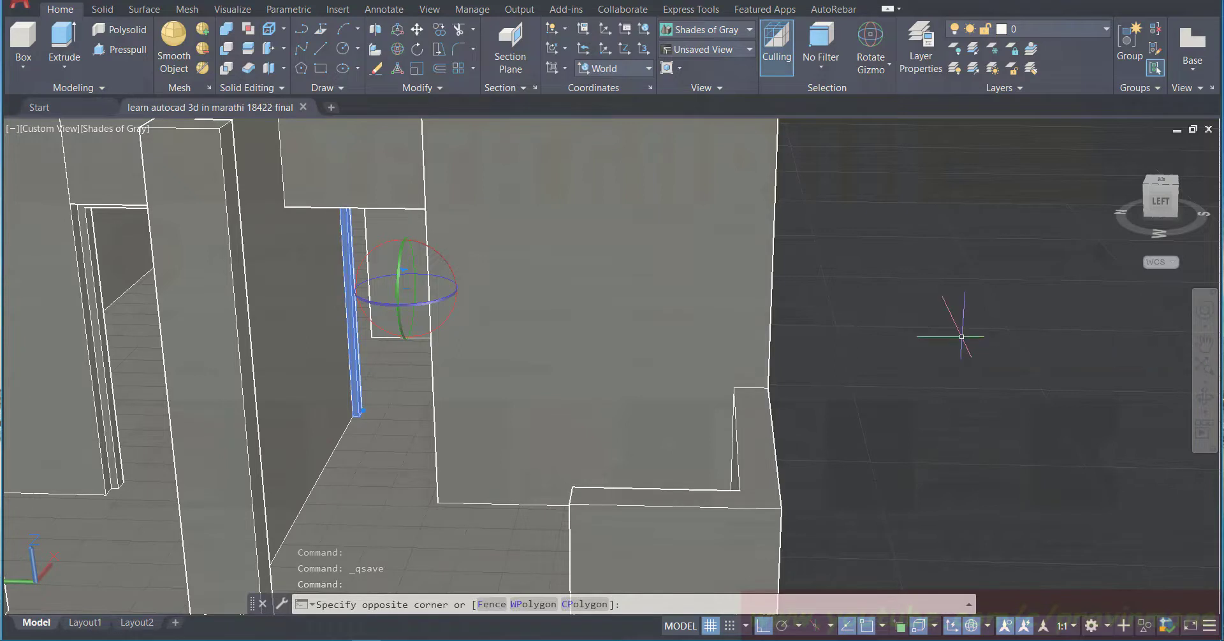
{"action": "key", "text": "ctrl+a"}
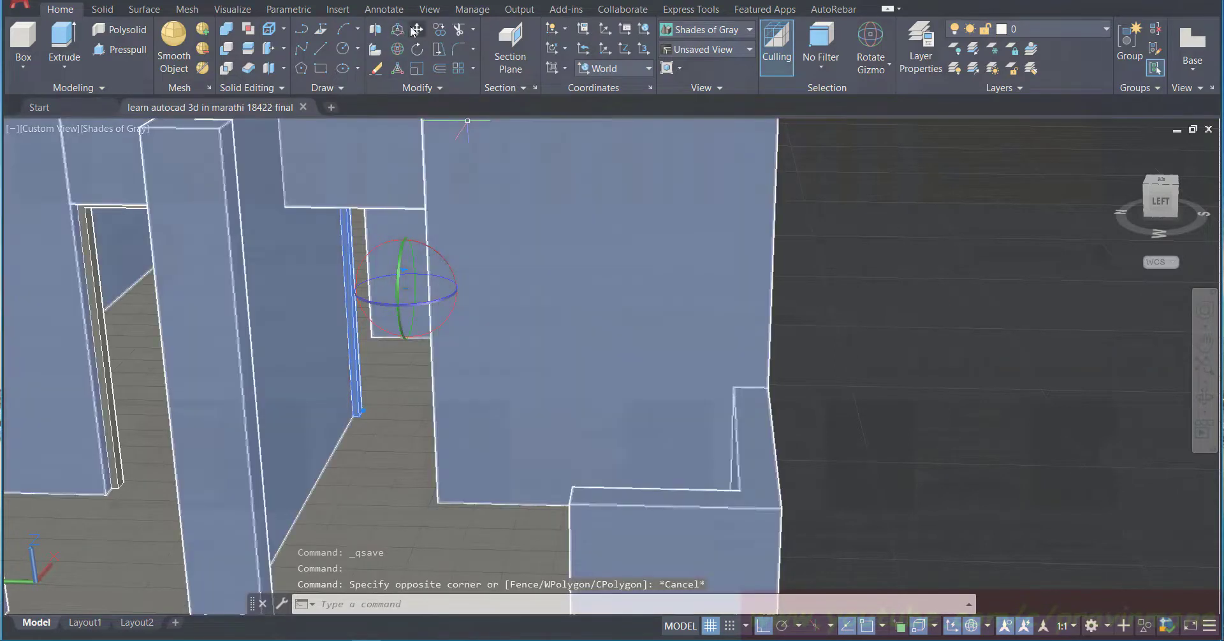
{"action": "left_click", "coordinate": [416, 29]}
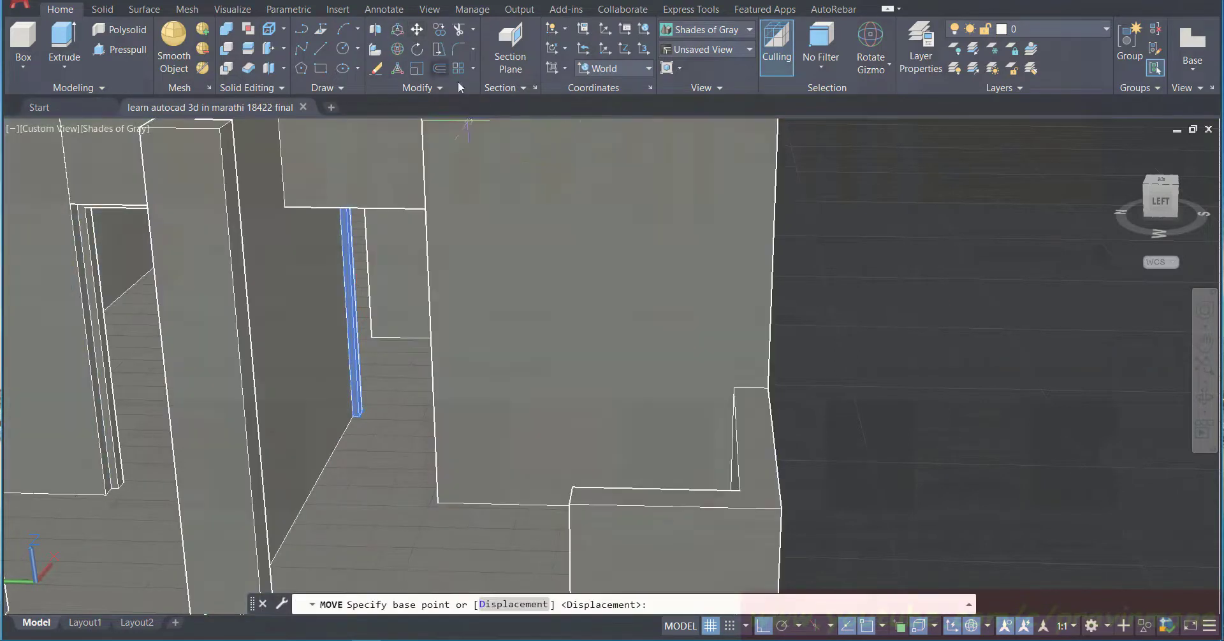
{"action": "left_click", "coordinate": [945, 350]}
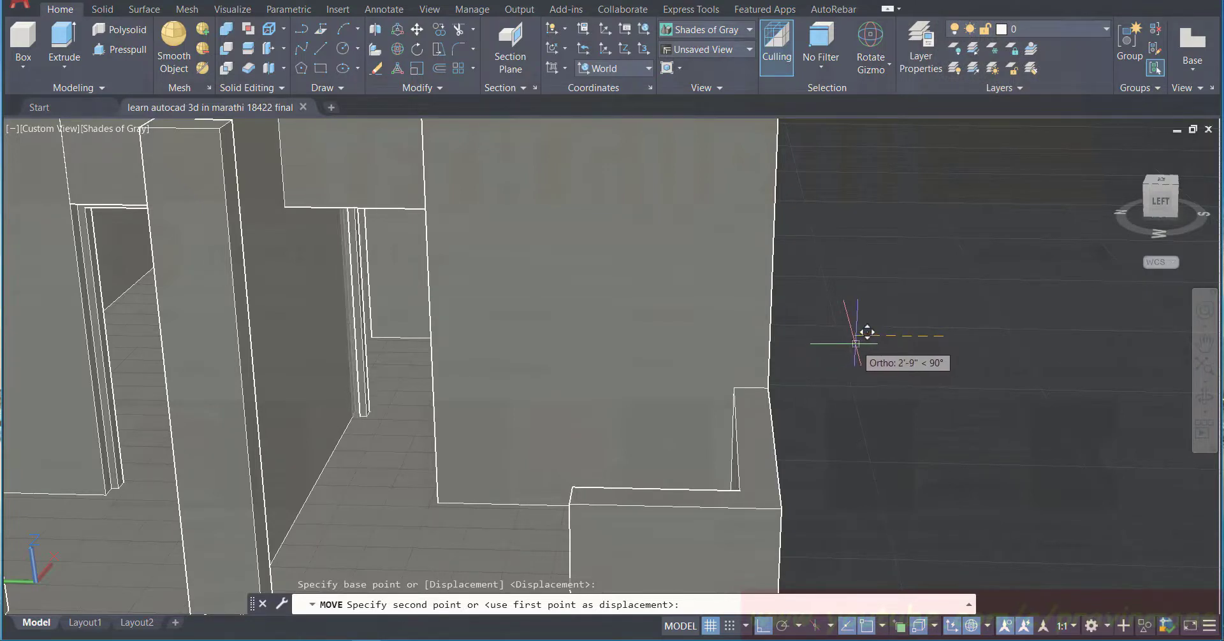
{"action": "key", "text": "Escape"}
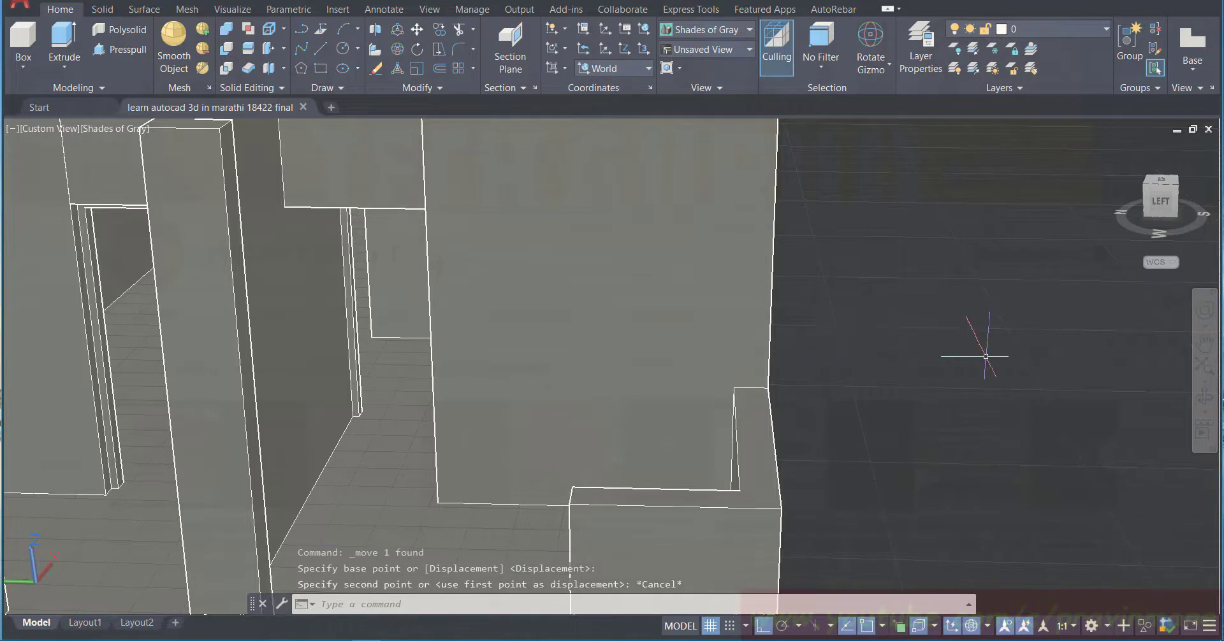
Step: Save the drawing and check the door frames placed at the front passage openings of the house
{"action": "key", "text": "ctrl+s"}
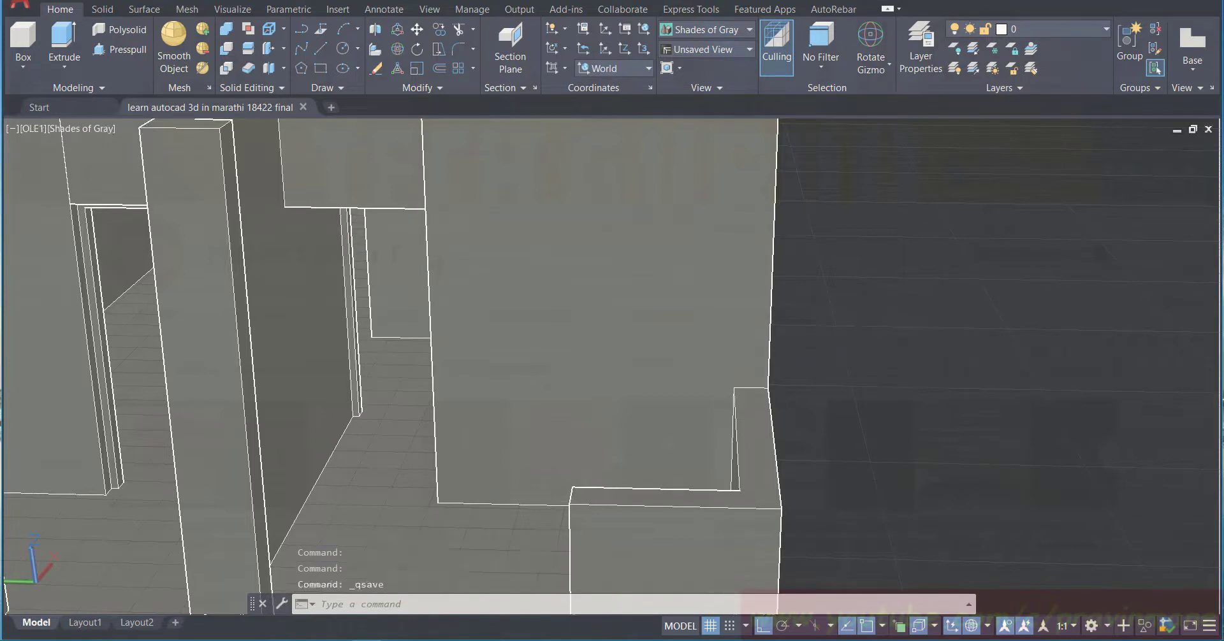
{"action": "scroll", "coordinate": [984, 353], "scroll_direction": "down", "scroll_amount": 3}
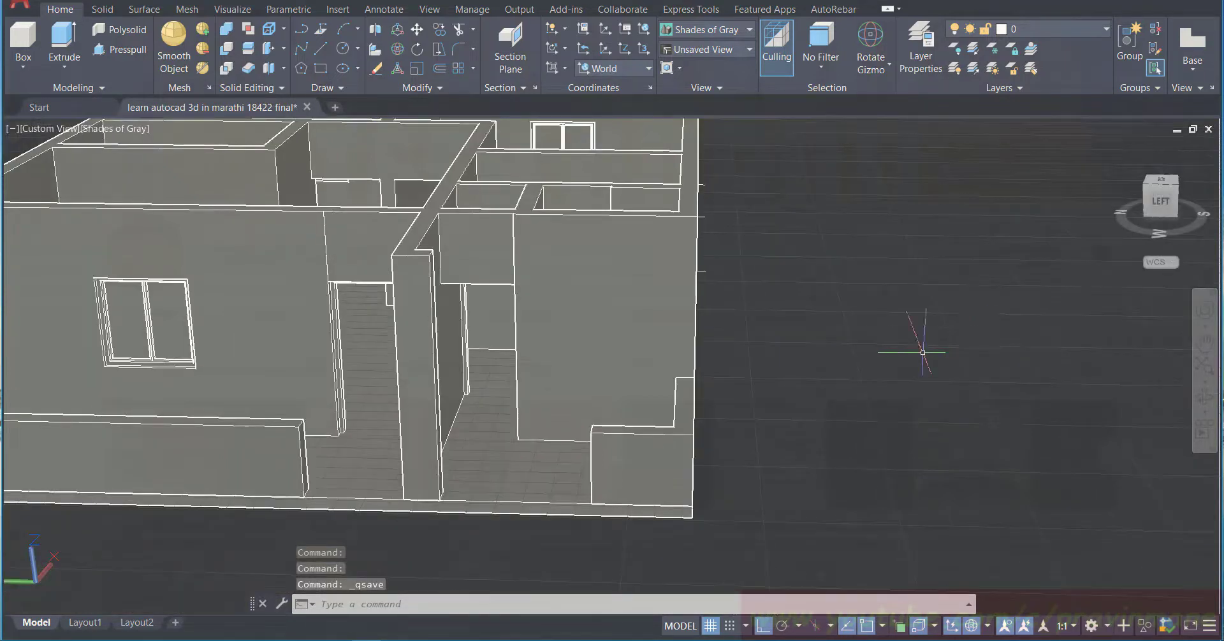
{"action": "scroll", "coordinate": [771, 339], "scroll_direction": "up", "scroll_amount": 3}
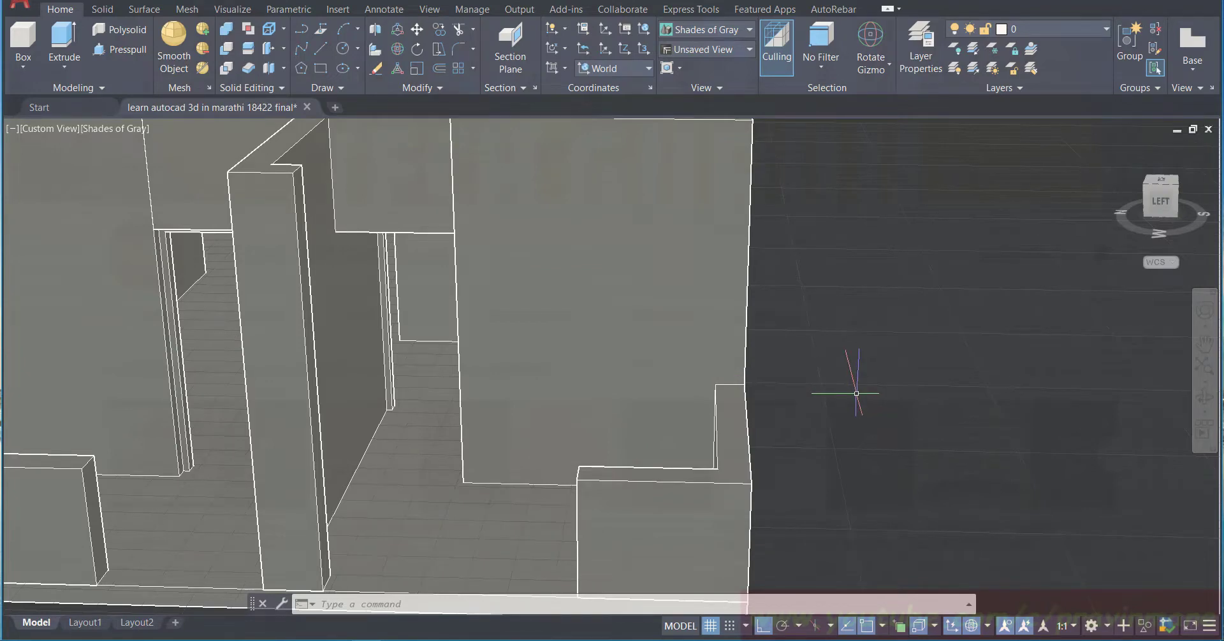
{"action": "scroll", "coordinate": [857, 393], "scroll_direction": "down", "scroll_amount": 3}
{"action": "scroll", "coordinate": [856, 394], "scroll_direction": "down", "scroll_amount": 2}
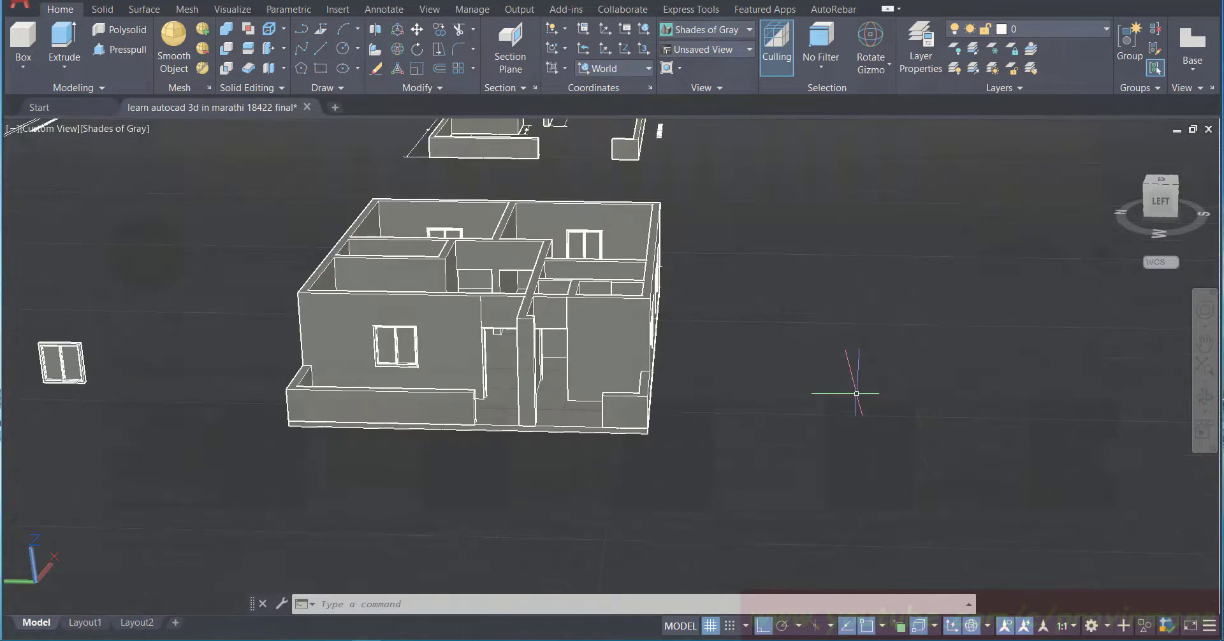
{"action": "key", "text": "ctrl+s"}
{"action": "key", "text": "Escape"}
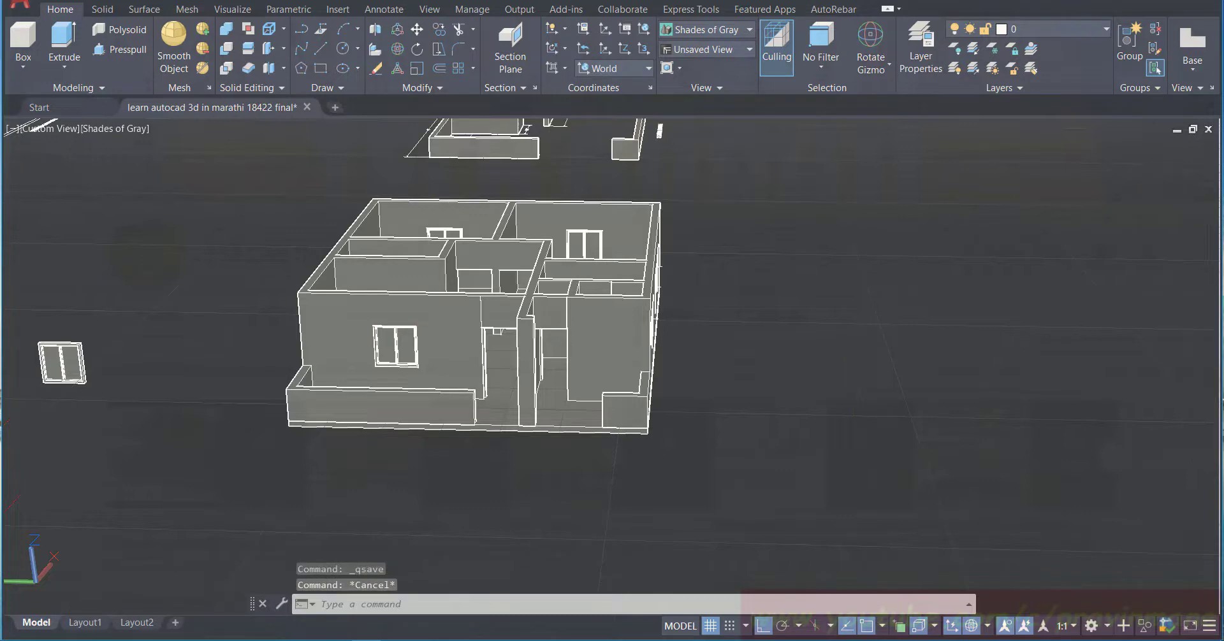
{"action": "key", "text": "ctrl+s"}
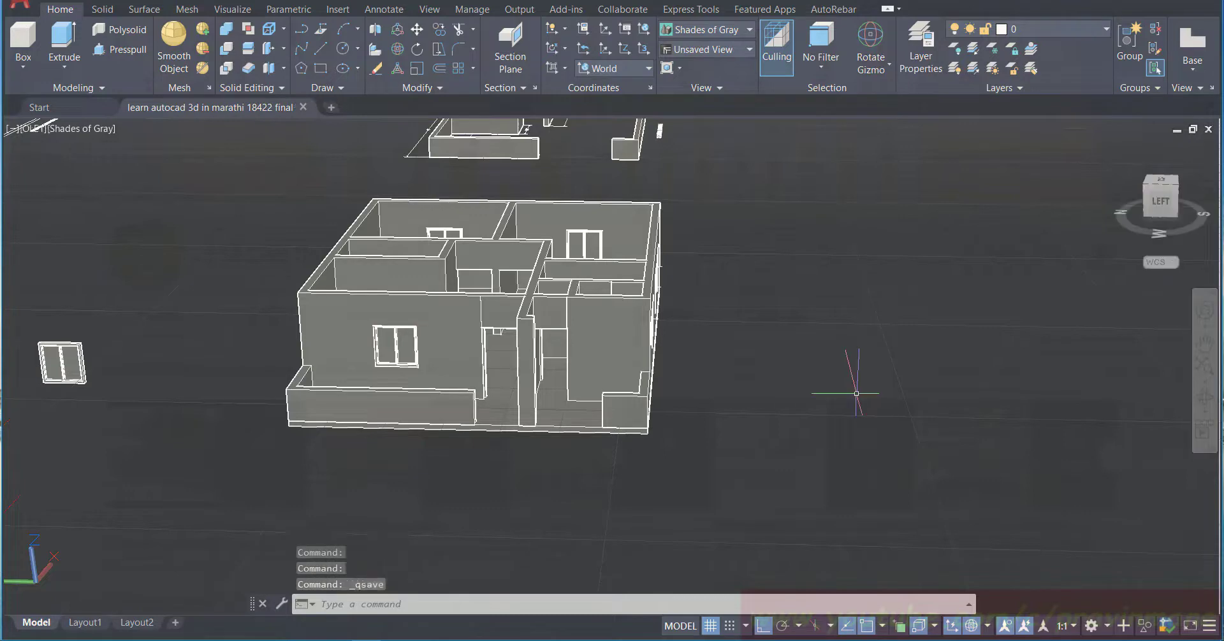
Step: Examine the ground-floor house from its front corner alongside the separate upper-floor walls, and save the drawing
{"action": "left_click", "coordinate": [1204, 344]}
{"action": "left_click_drag", "start_coordinate": [918, 368], "coordinate": [823, 429]}
{"action": "left_click", "coordinate": [1205, 399]}
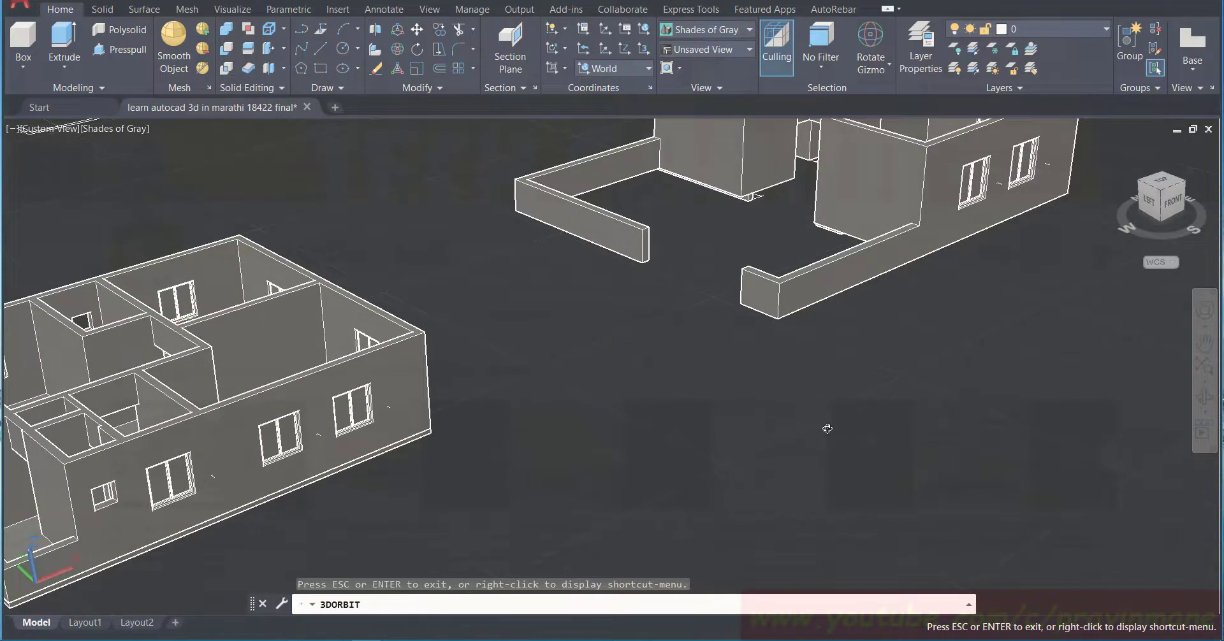
{"action": "scroll", "coordinate": [827, 428], "scroll_direction": "down", "scroll_amount": 2}
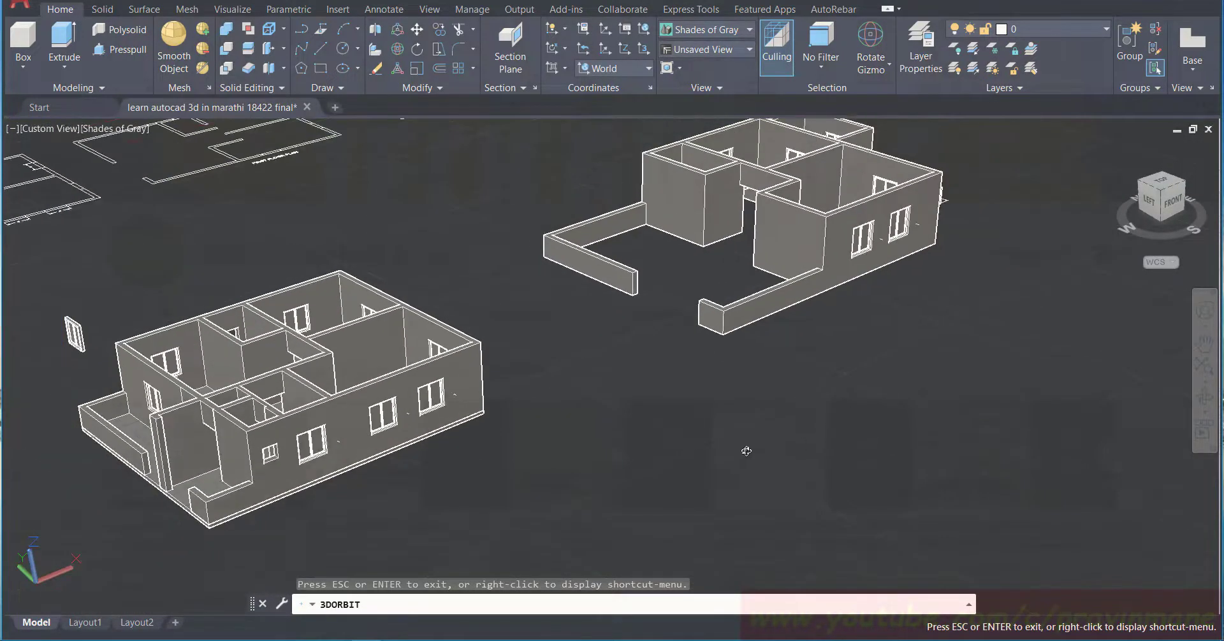
{"action": "left_click", "coordinate": [1205, 351]}
{"action": "left_click_drag", "start_coordinate": [884, 397], "coordinate": [1090, 392]}
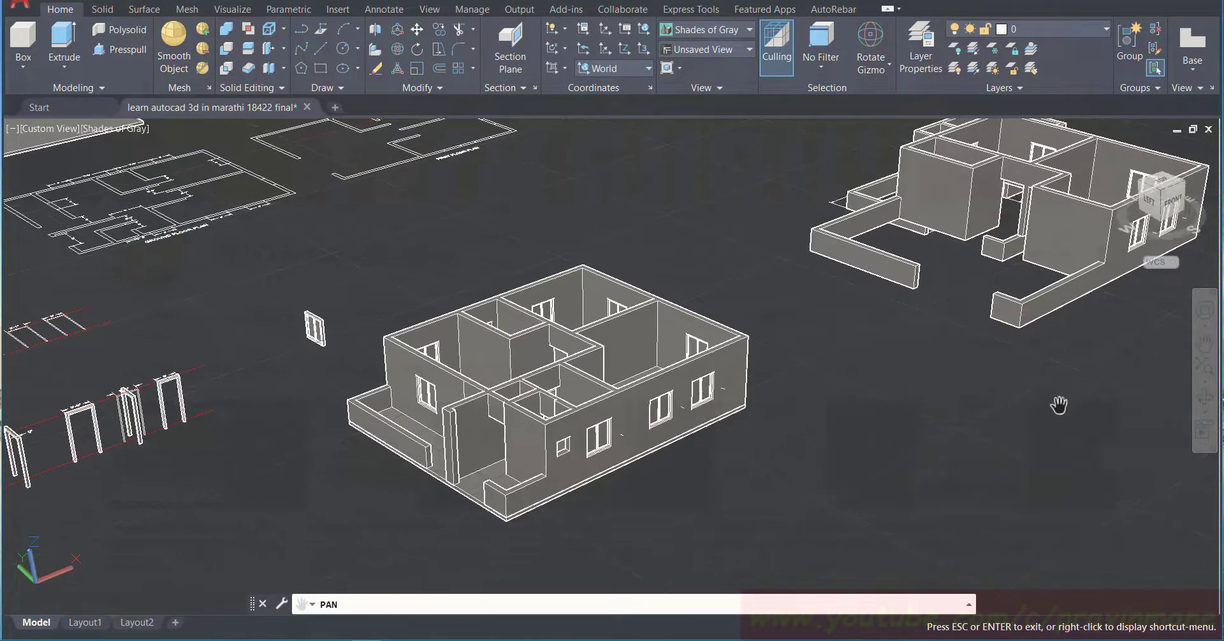
{"action": "key", "text": "Escape"}
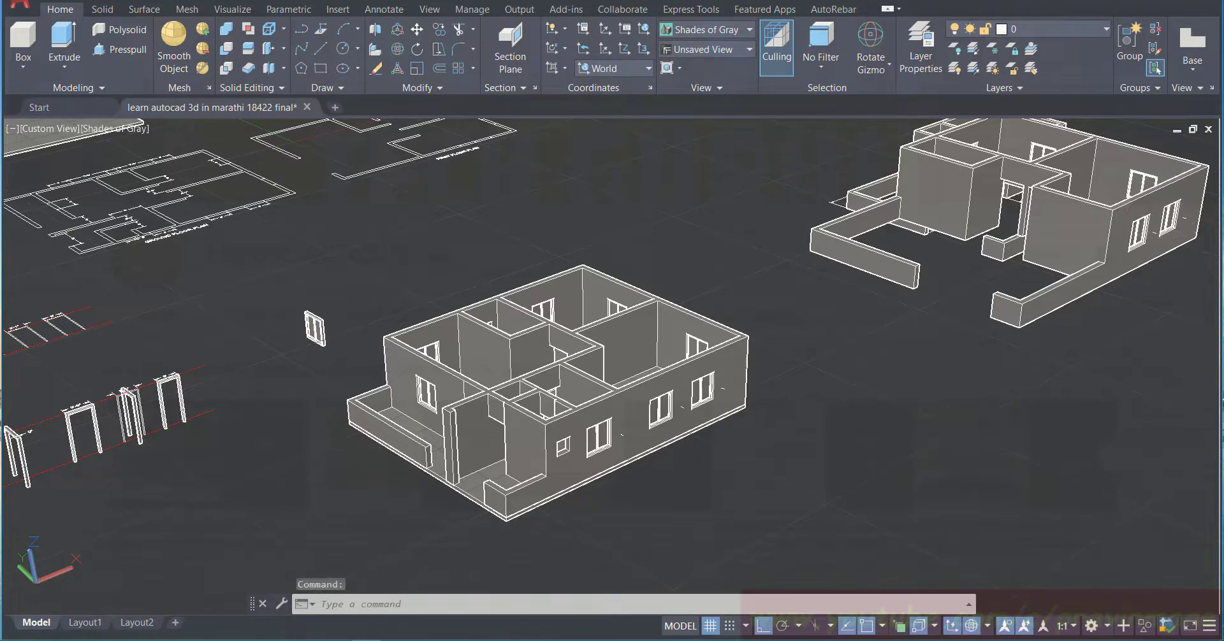
{"action": "key", "text": "ctrl+s"}
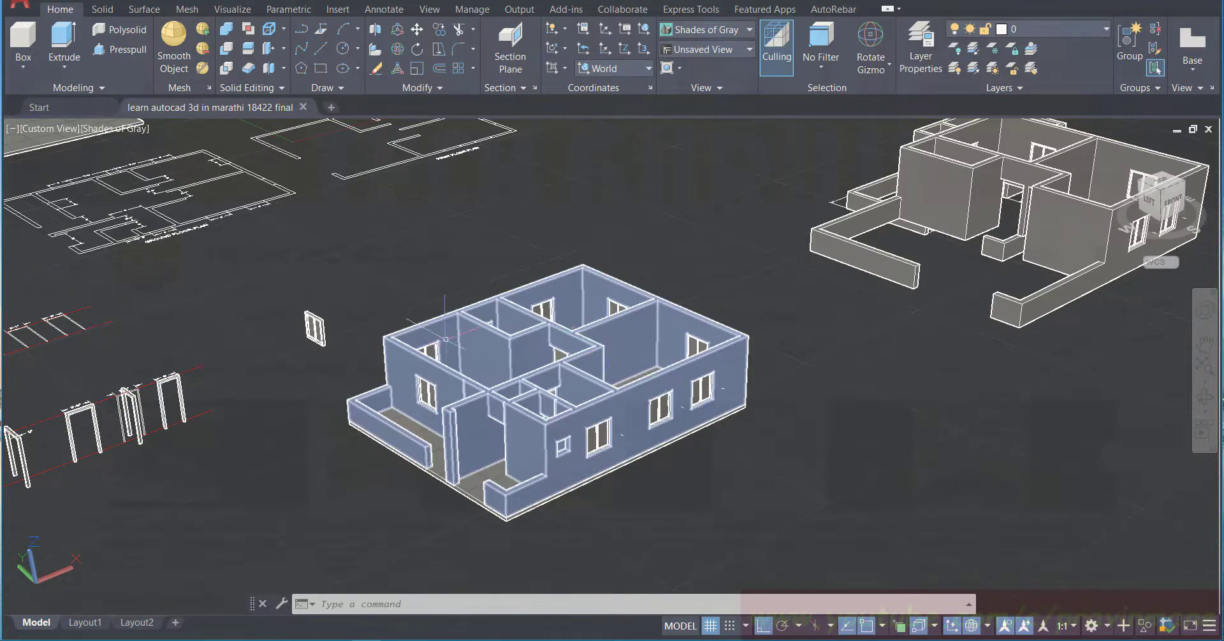
Step: Select the floor slab beyond the ground floor plan and switch the gizmo type to Move
{"action": "left_click", "coordinate": [1205, 343]}
{"action": "left_click_drag", "start_coordinate": [361, 281], "coordinate": [613, 370]}
{"action": "key", "text": "Escape"}
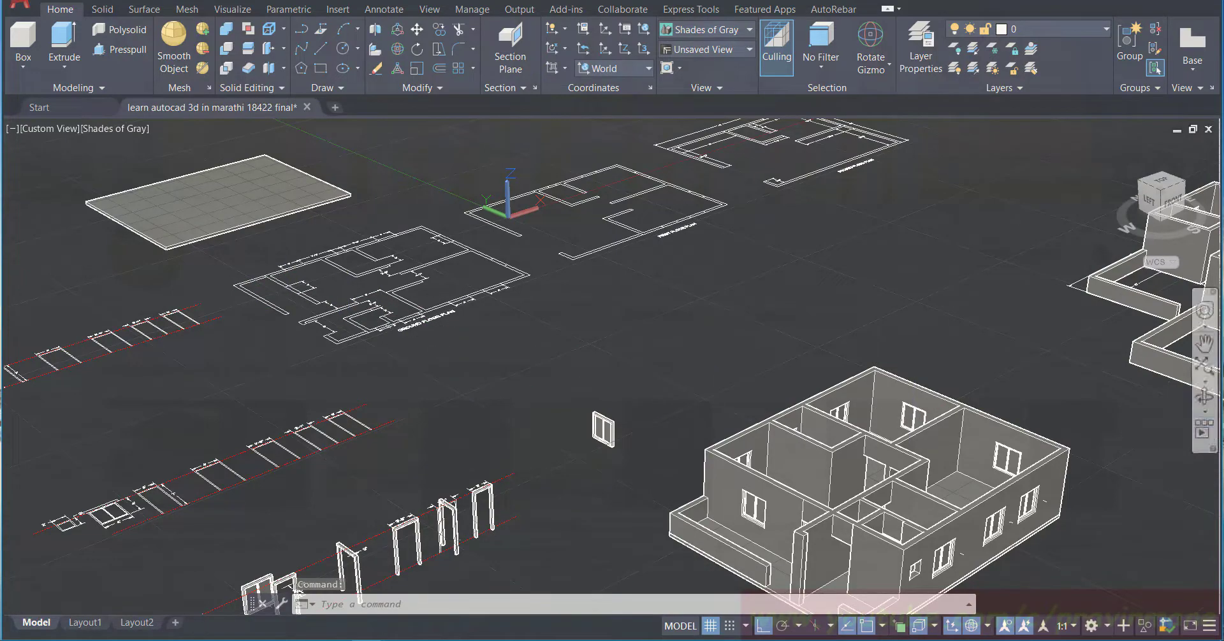
{"action": "left_click", "coordinate": [1204, 343]}
{"action": "left_click_drag", "start_coordinate": [892, 567], "coordinate": [823, 440]}
{"action": "scroll", "coordinate": [823, 440], "scroll_direction": "up", "scroll_amount": 4}
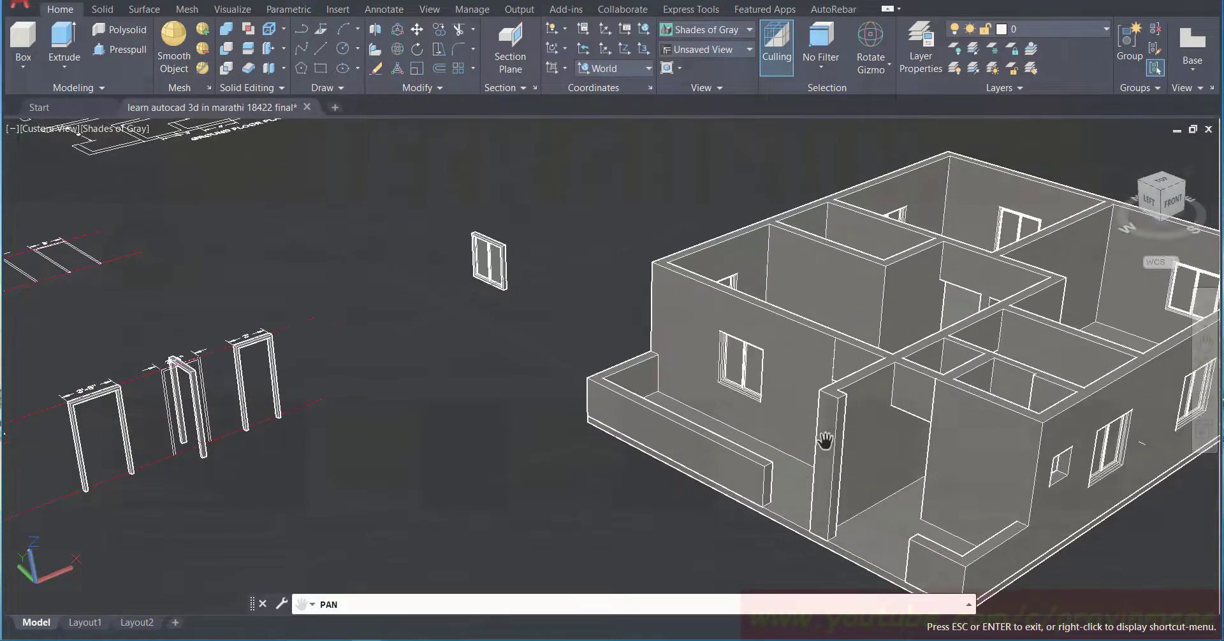
{"action": "scroll", "coordinate": [825, 440], "scroll_direction": "down", "scroll_amount": 4}
{"action": "scroll", "coordinate": [826, 440], "scroll_direction": "down", "scroll_amount": 2}
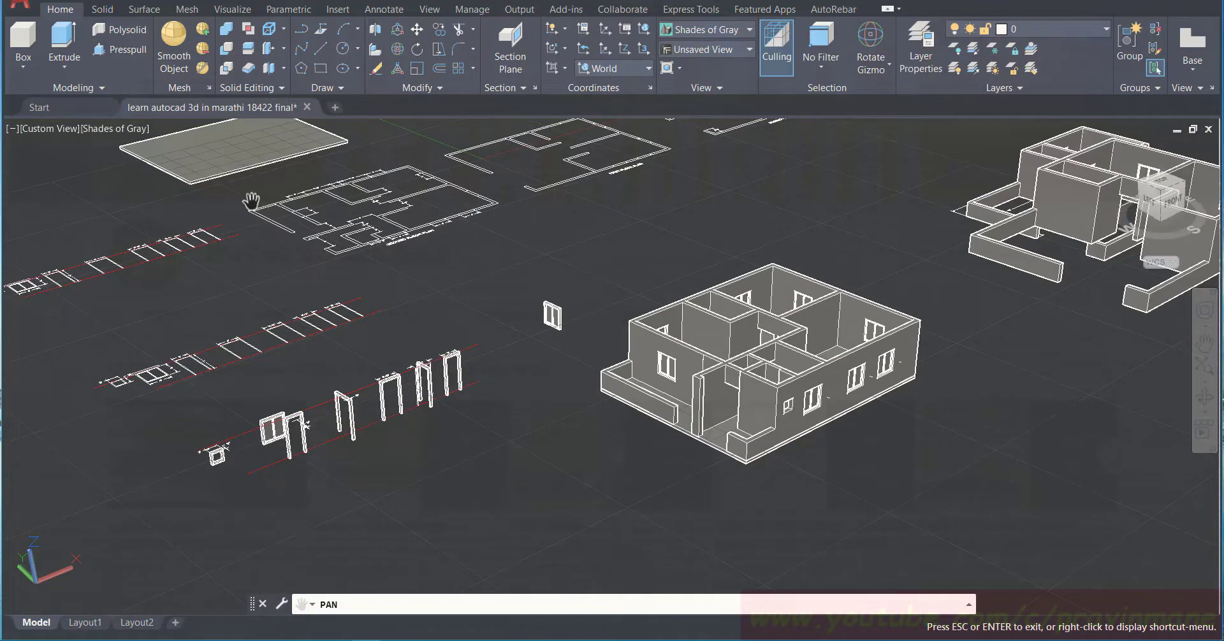
{"action": "key", "text": "Escape"}
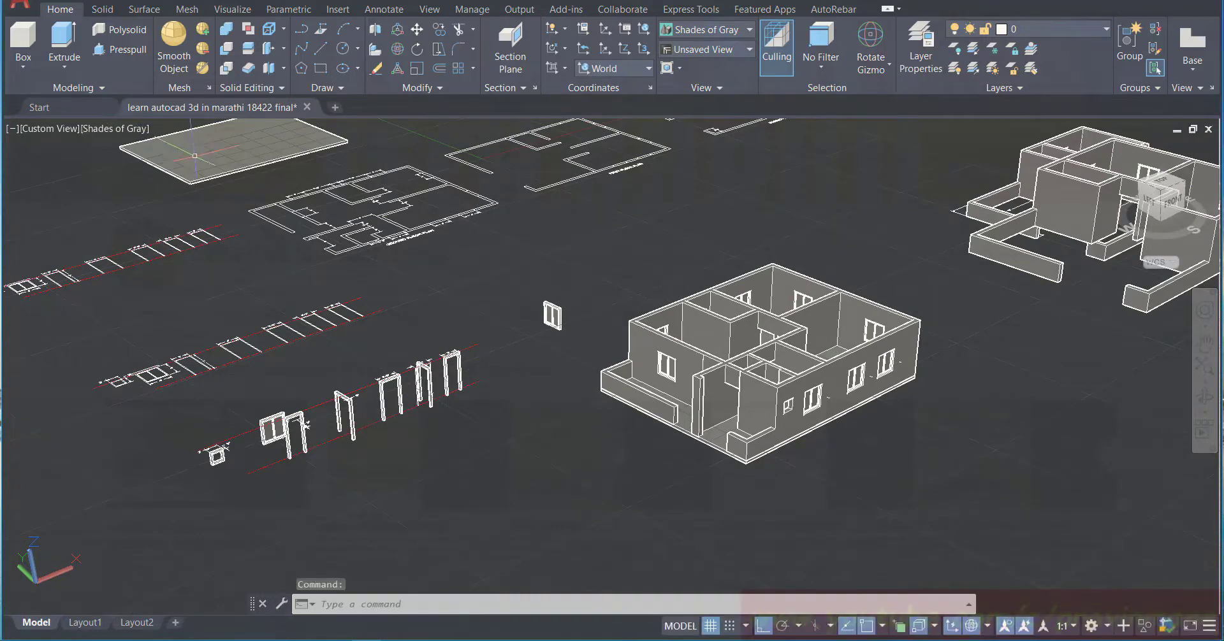
{"action": "left_click", "coordinate": [197, 156]}
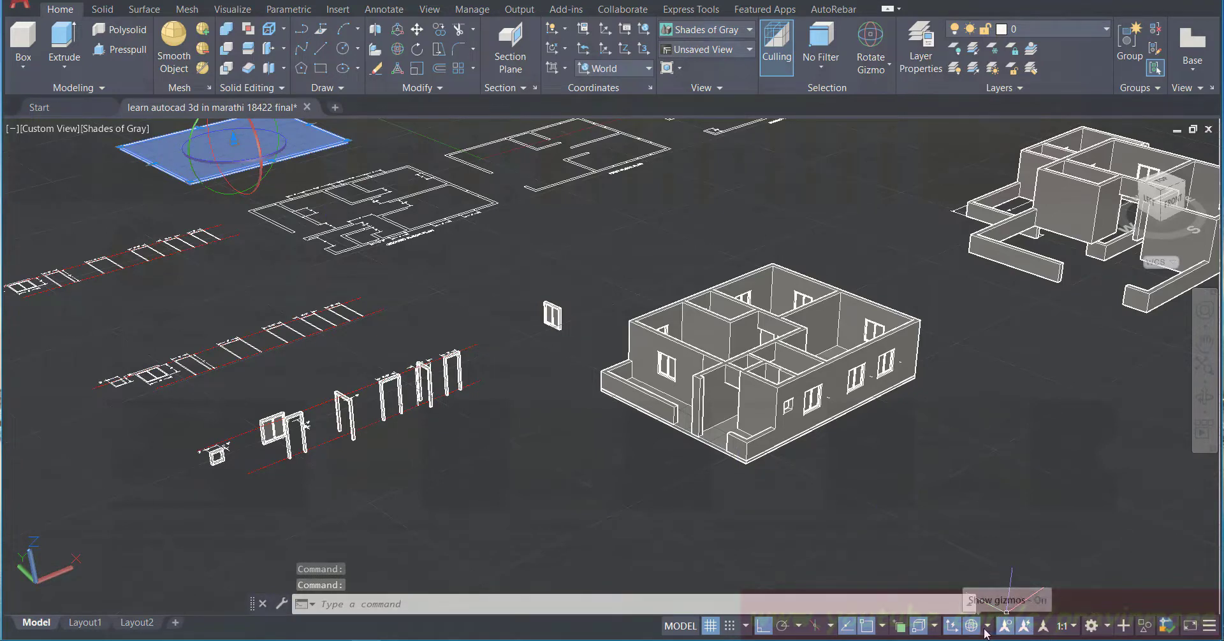
{"action": "left_click", "coordinate": [987, 626]}
{"action": "left_click", "coordinate": [1008, 556]}
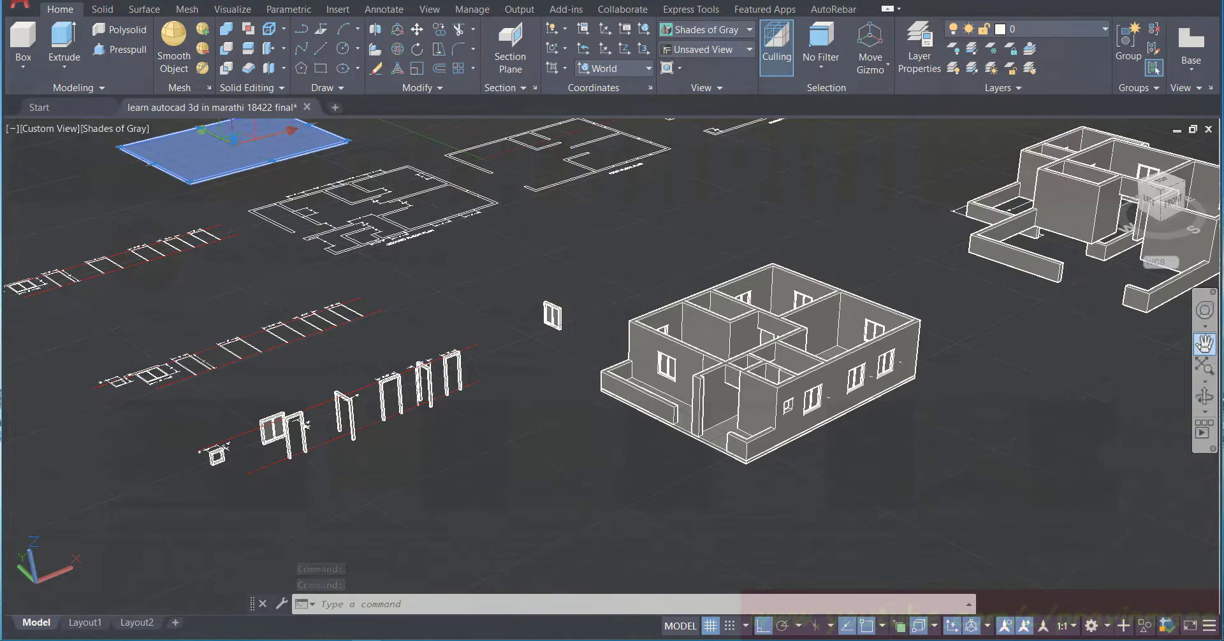
Step: Copy the floor slab from its corner nearest the first floor plan to the matching top corner of the ground-floor walls, and save the drawing
{"action": "left_click", "coordinate": [1204, 345]}
{"action": "left_click_drag", "start_coordinate": [297, 197], "coordinate": [361, 365]}
{"action": "scroll", "coordinate": [360, 362], "scroll_direction": "up", "scroll_amount": 4}
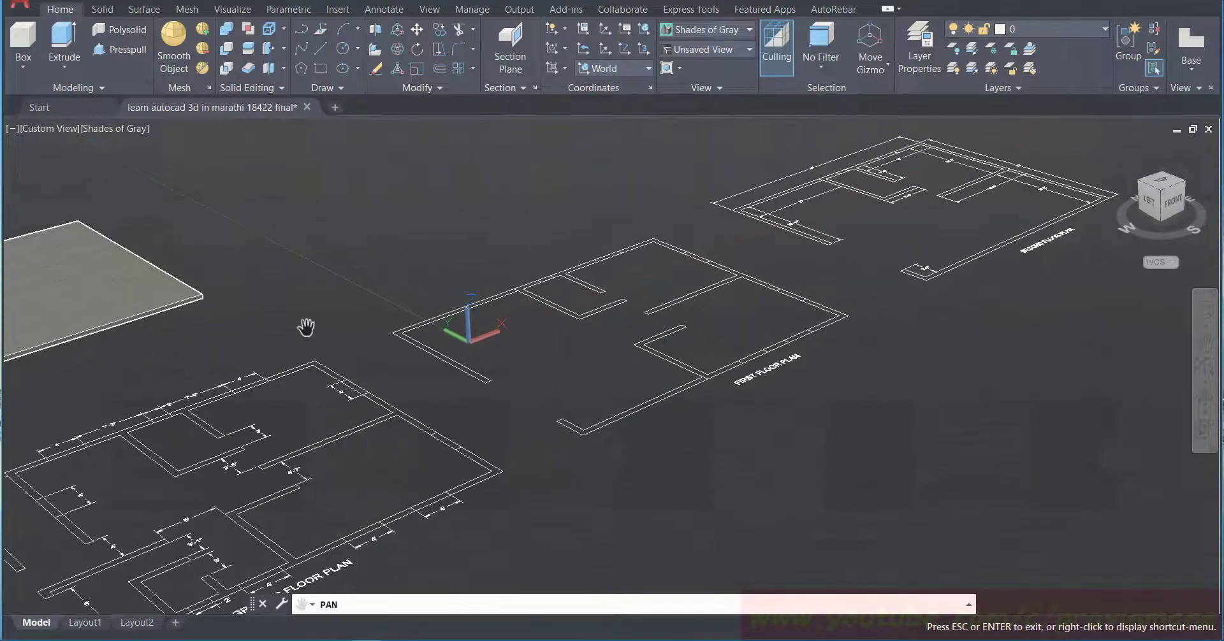
{"action": "scroll", "coordinate": [114, 294], "scroll_direction": "up", "scroll_amount": 3}
{"action": "scroll", "coordinate": [79, 287], "scroll_direction": "down", "scroll_amount": 1}
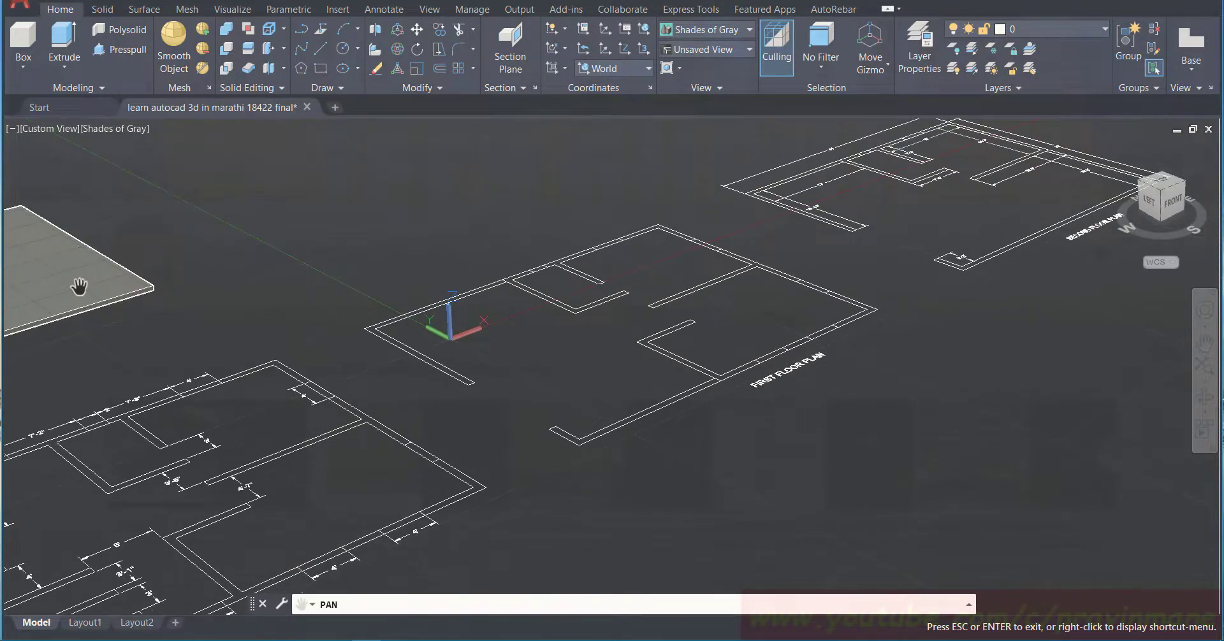
{"action": "key", "text": "Escape"}
{"action": "left_click", "coordinate": [99, 287]}
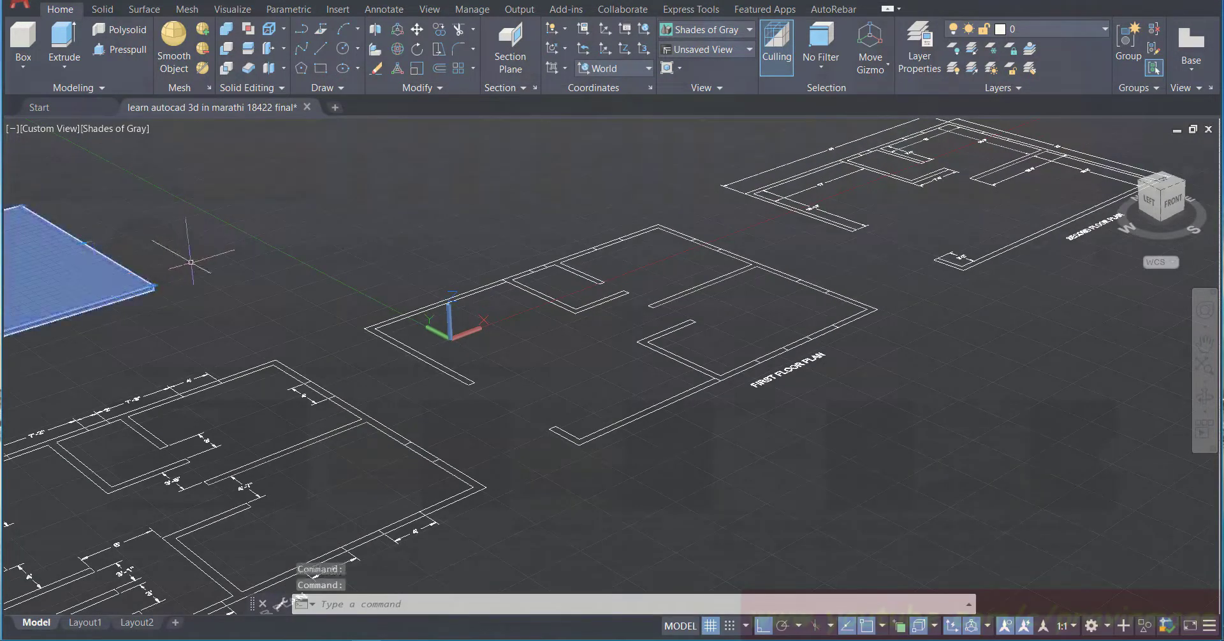
{"action": "left_click", "coordinate": [439, 30]}
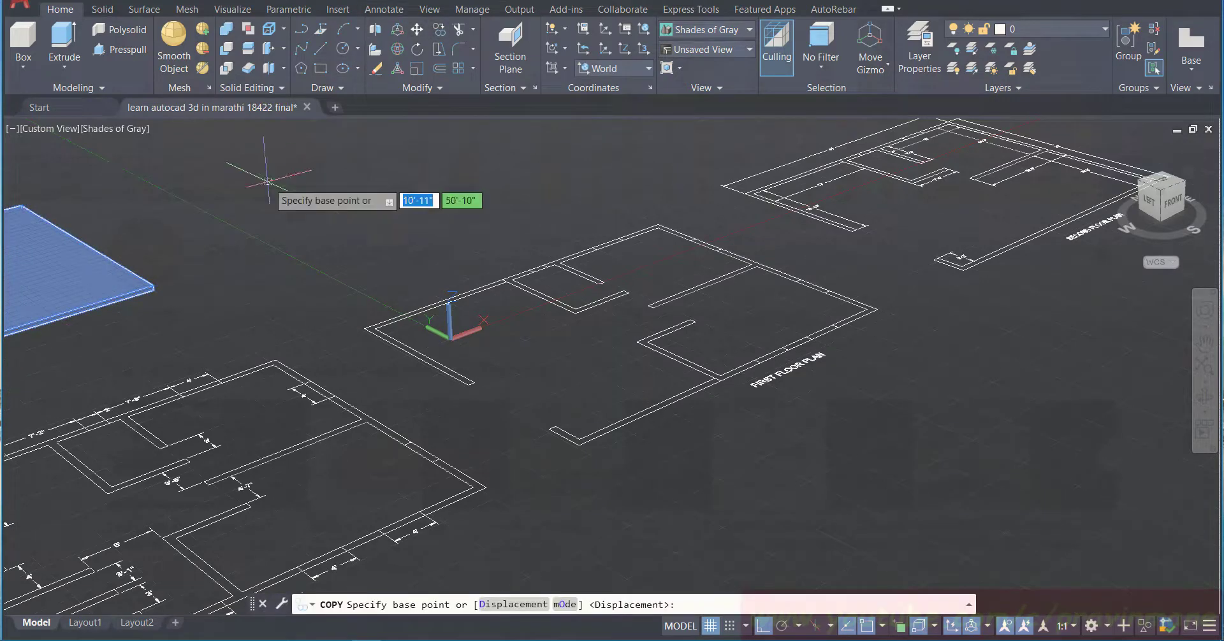
{"action": "left_click", "coordinate": [153, 289]}
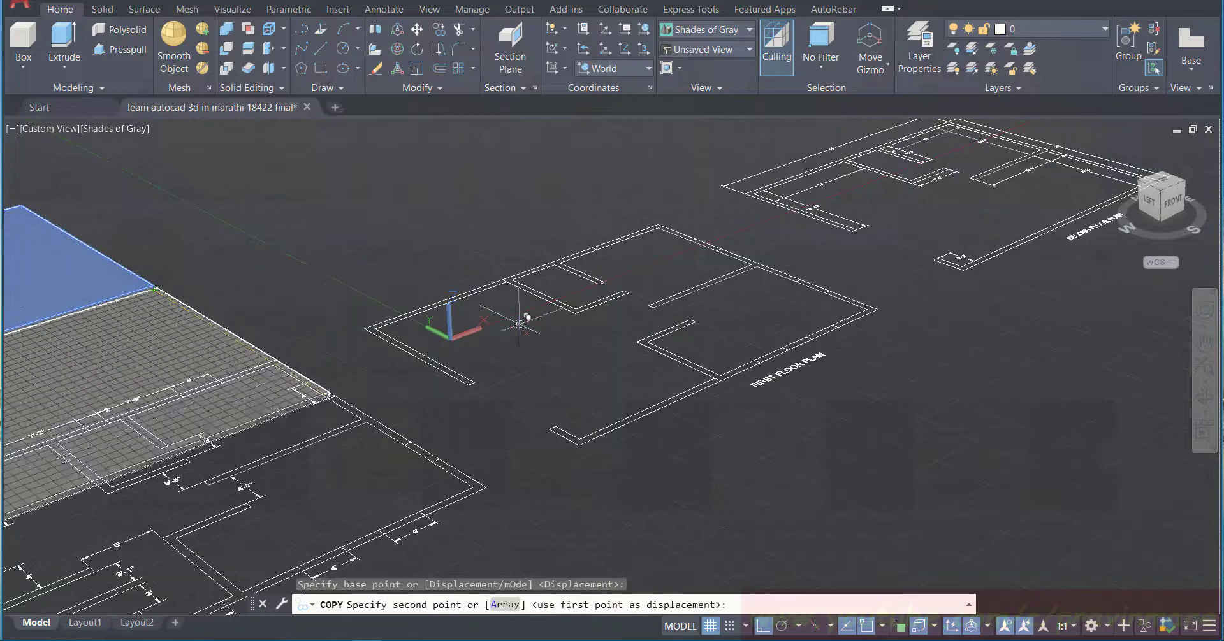
{"action": "left_click", "coordinate": [1204, 342]}
{"action": "mouse_move", "coordinate": [1046, 358]}
{"action": "left_mouse_down"}
{"action": "mouse_move", "coordinate": [885, 331]}
{"action": "mouse_move", "coordinate": [634, 226]}
{"action": "mouse_move", "coordinate": [662, 292]}
{"action": "mouse_move", "coordinate": [732, 328]}
{"action": "mouse_move", "coordinate": [813, 352]}
{"action": "mouse_move", "coordinate": [954, 367]}
{"action": "left_mouse_up"}
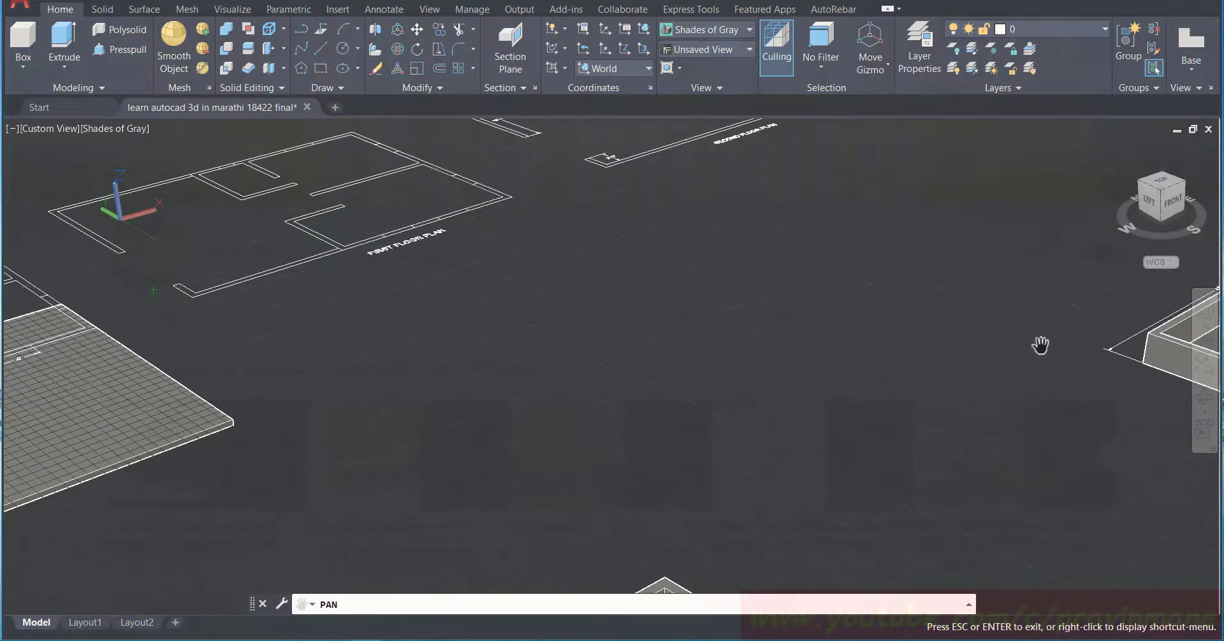
{"action": "left_click_drag", "start_coordinate": [1040, 345], "coordinate": [574, 306]}
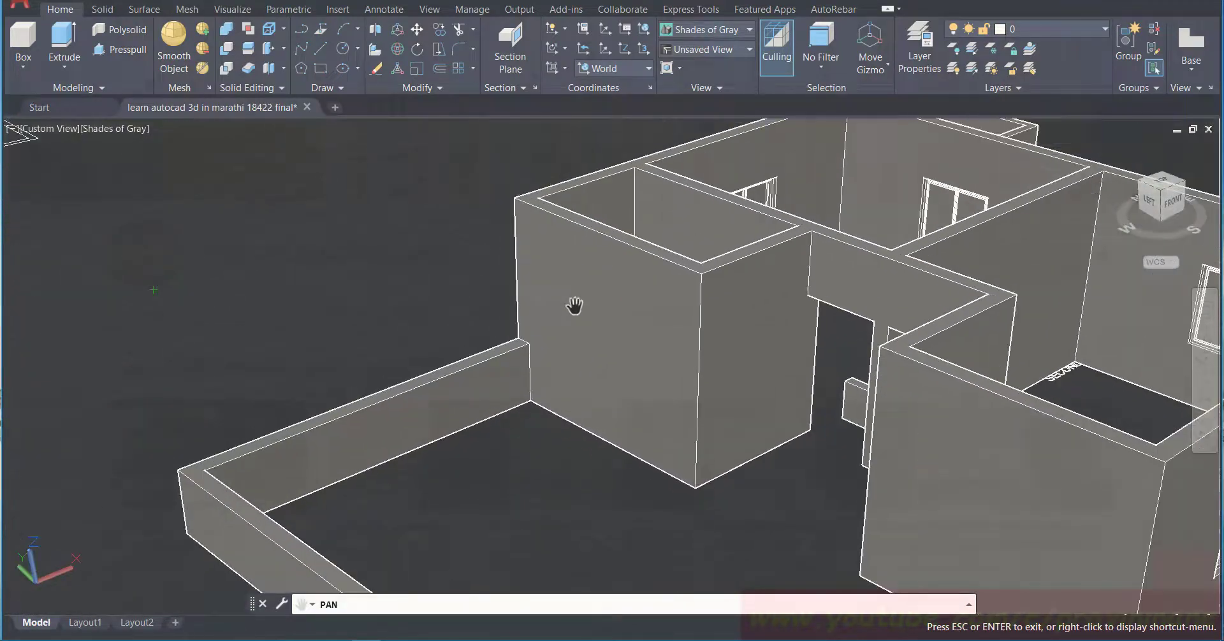
{"action": "scroll", "coordinate": [574, 306], "scroll_direction": "up", "scroll_amount": 3}
{"action": "scroll", "coordinate": [612, 346], "scroll_direction": "down", "scroll_amount": 6}
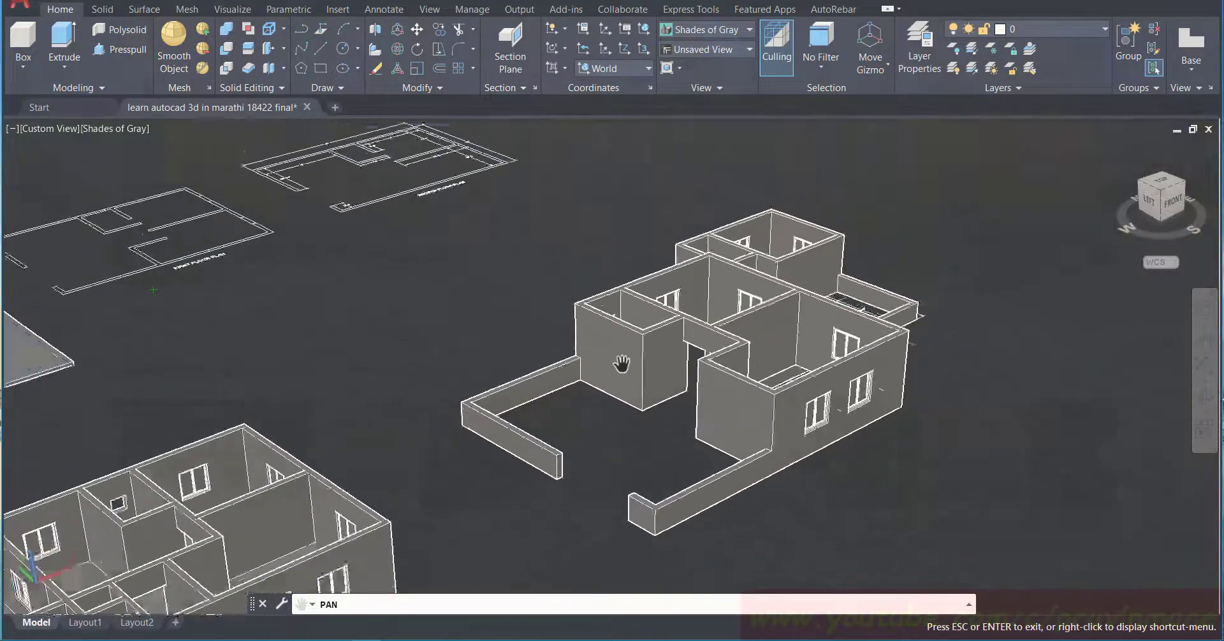
{"action": "scroll", "coordinate": [621, 369], "scroll_direction": "up", "scroll_amount": 1}
{"action": "left_click_drag", "start_coordinate": [382, 474], "coordinate": [473, 415]}
{"action": "key", "text": "Escape"}
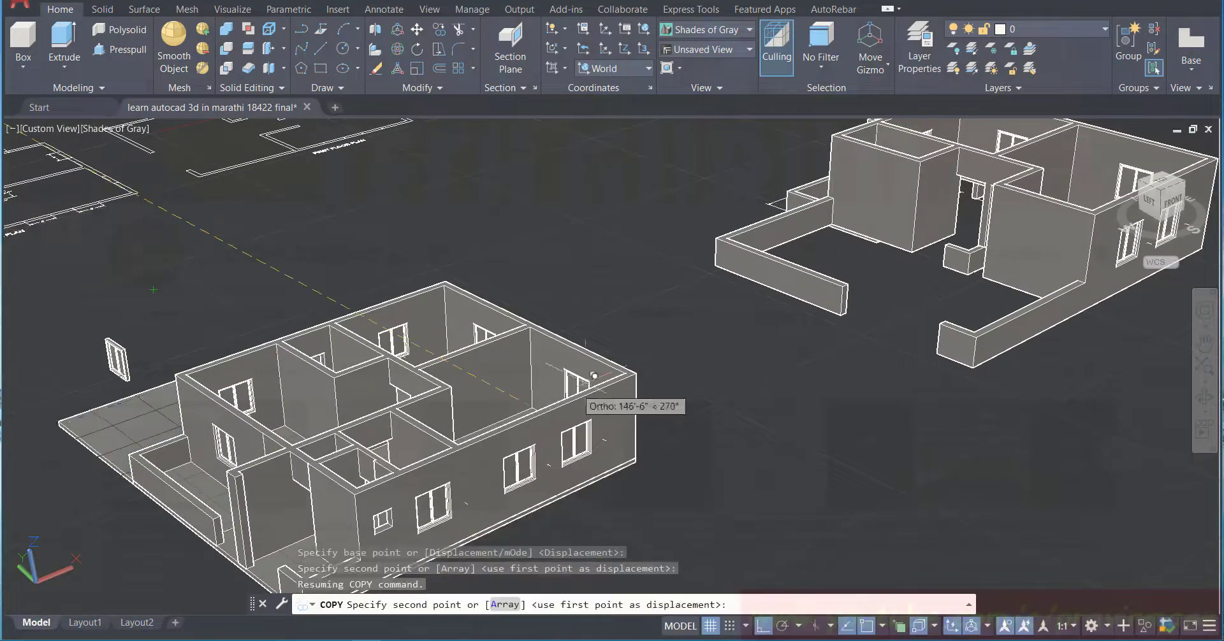
{"action": "left_click", "coordinate": [637, 372]}
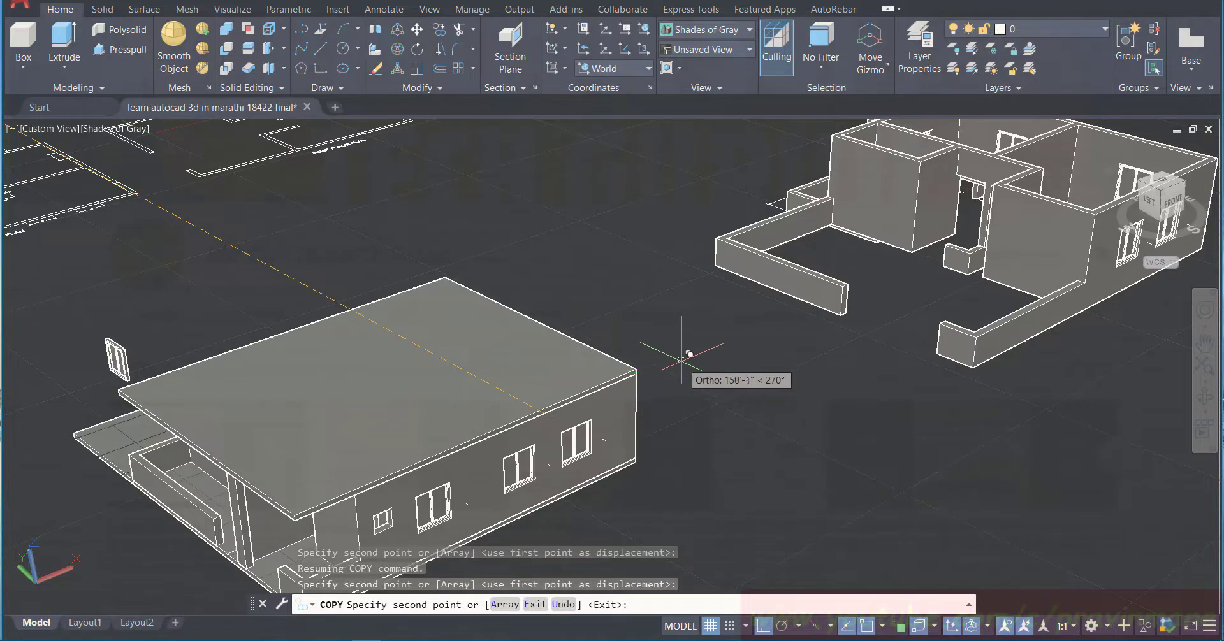
{"action": "key", "text": "Escape"}
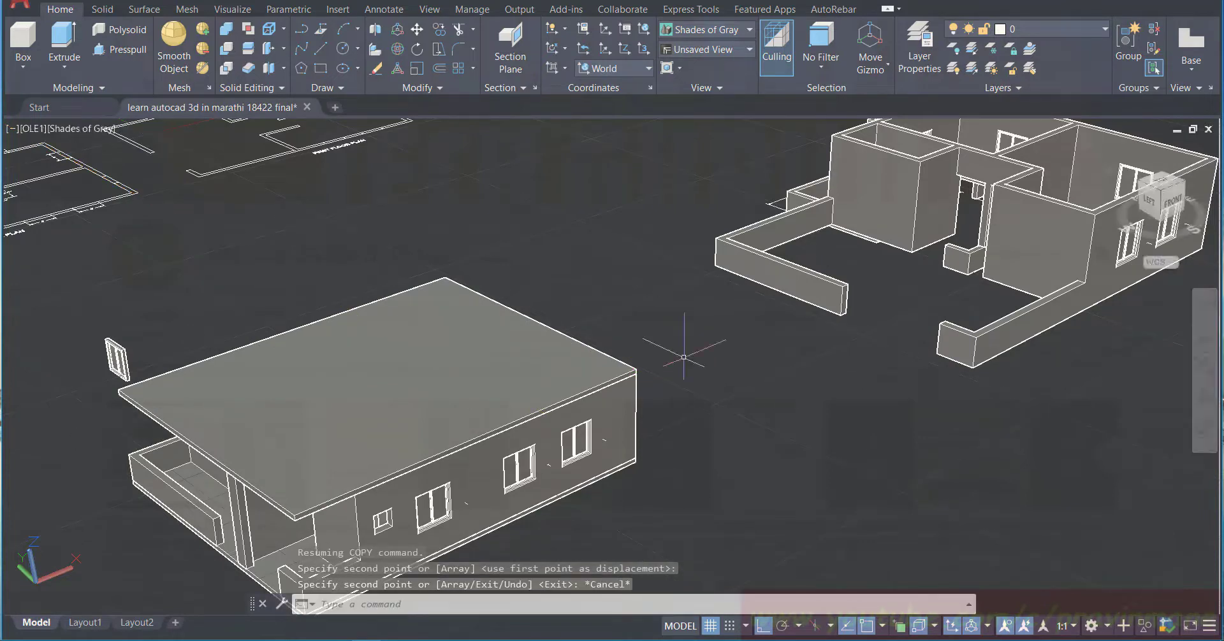
{"action": "key", "text": "ctrl+s"}
Step: Erase all pieces of the loose window standing outside the house and save the drawing
{"action": "left_click", "coordinate": [116, 358]}
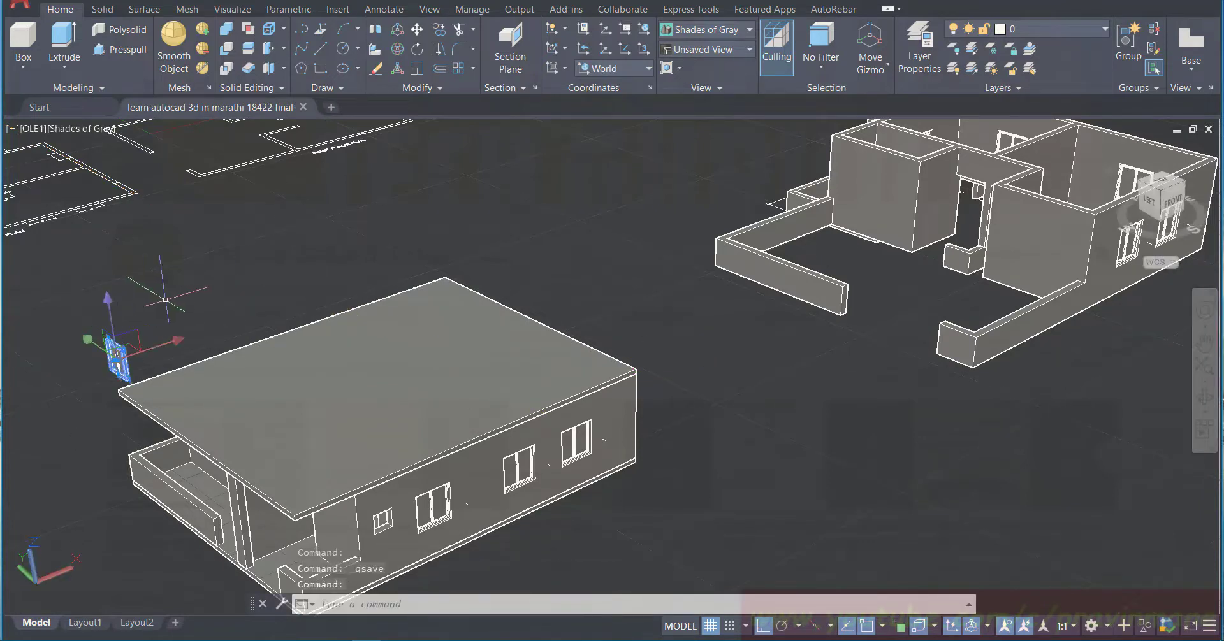
{"action": "key", "text": "Delete"}
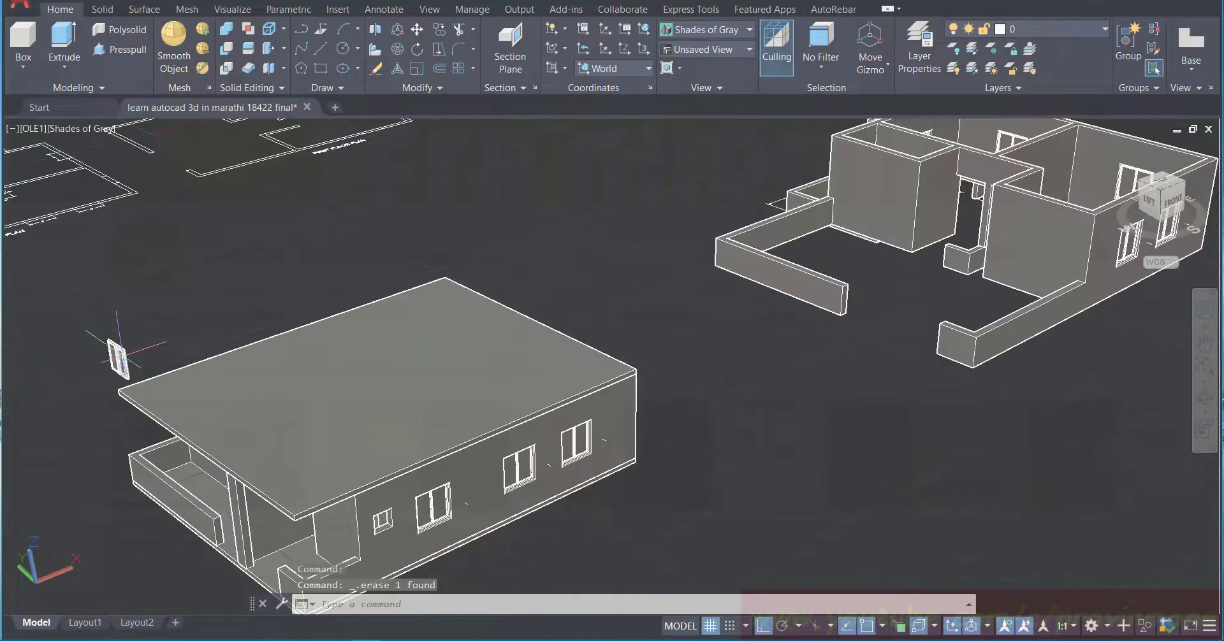
{"action": "key", "text": "ctrl+z"}
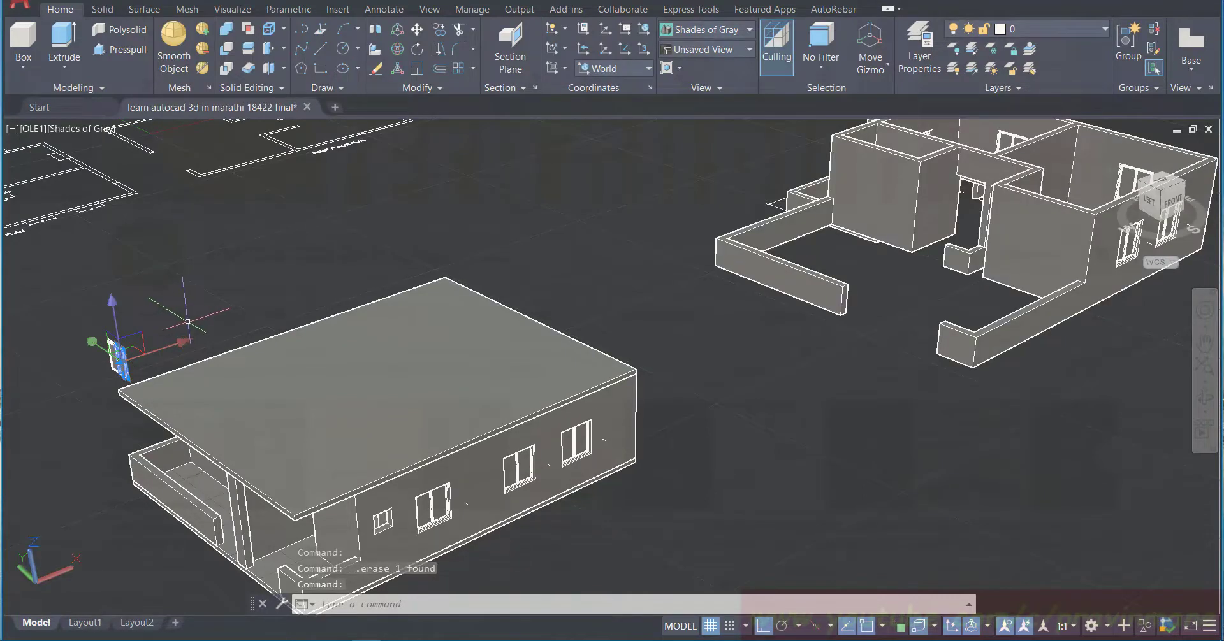
{"action": "key", "text": "Escape"}
{"action": "left_click", "coordinate": [150, 345]}
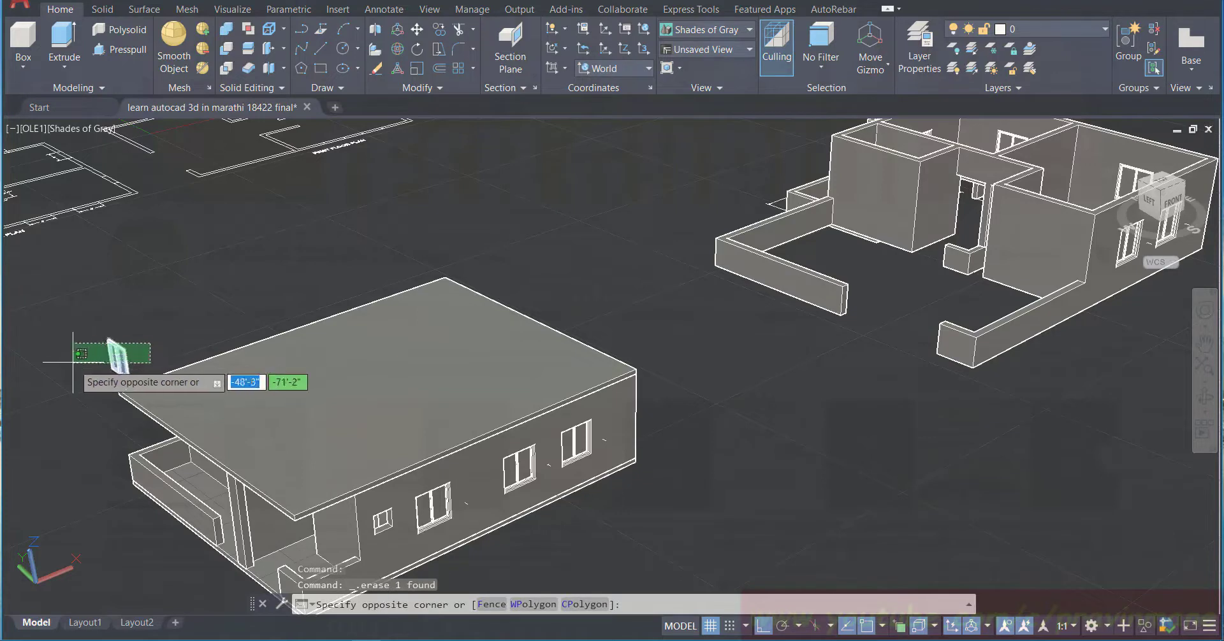
{"action": "left_click", "coordinate": [73, 362]}
{"action": "key", "text": "Delete"}
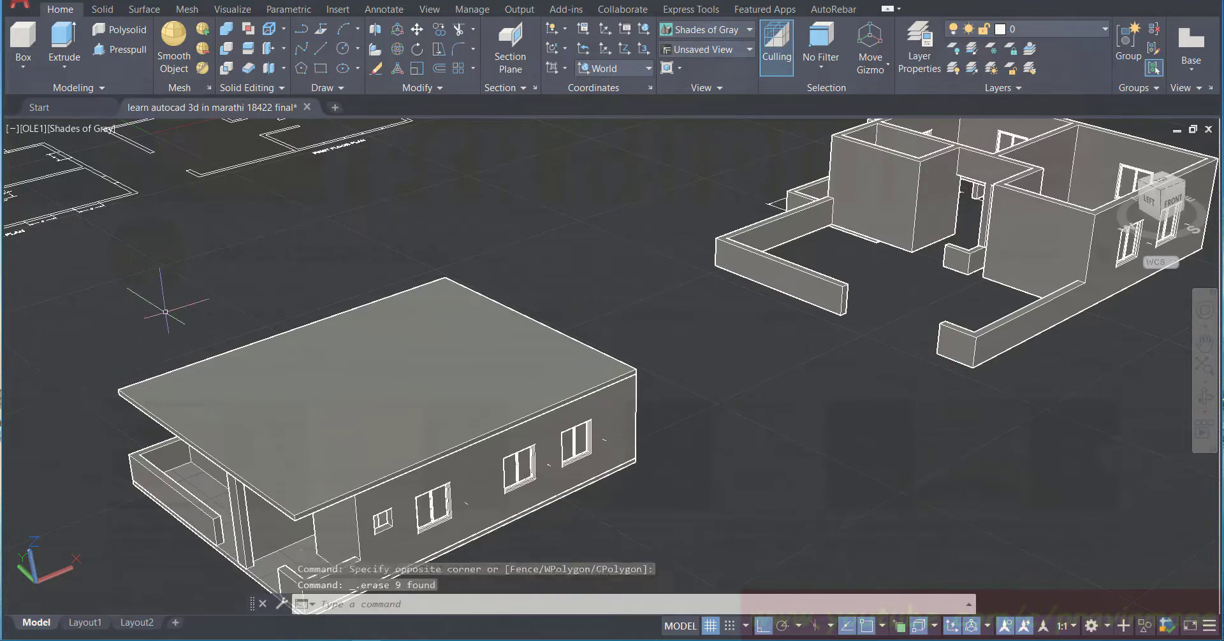
{"action": "key", "text": "ctrl+s"}
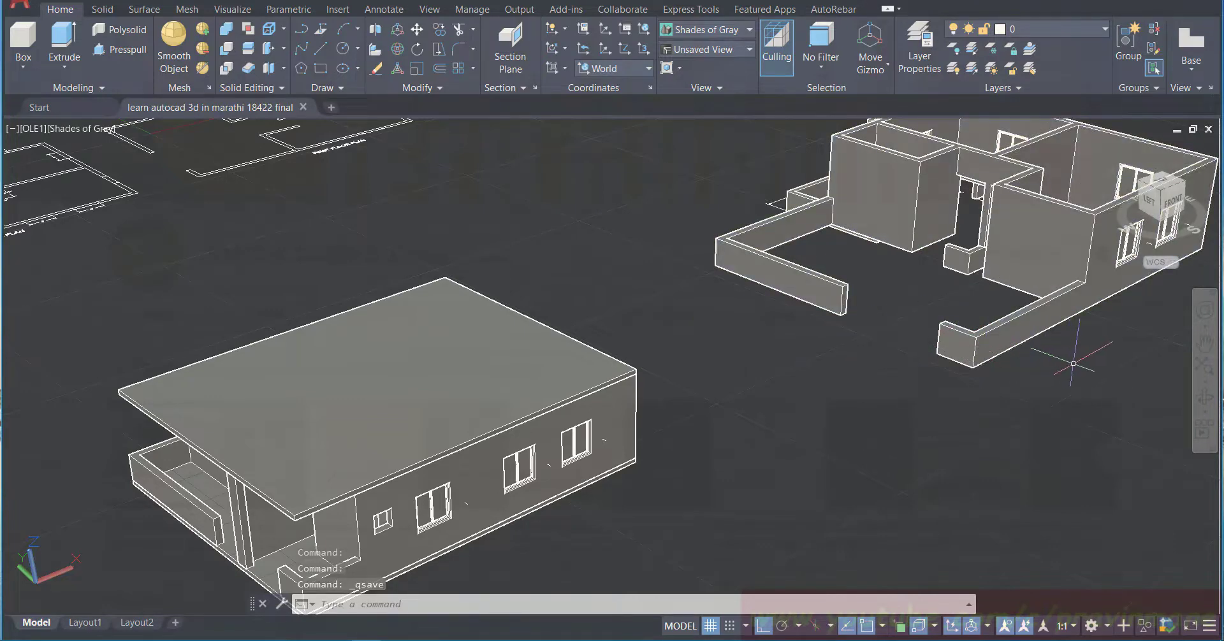
Step: Move the first-floor walls from their lower front corner onto the matching corner of the ground-floor slab, and save the drawing
{"action": "left_click", "coordinate": [1206, 346]}
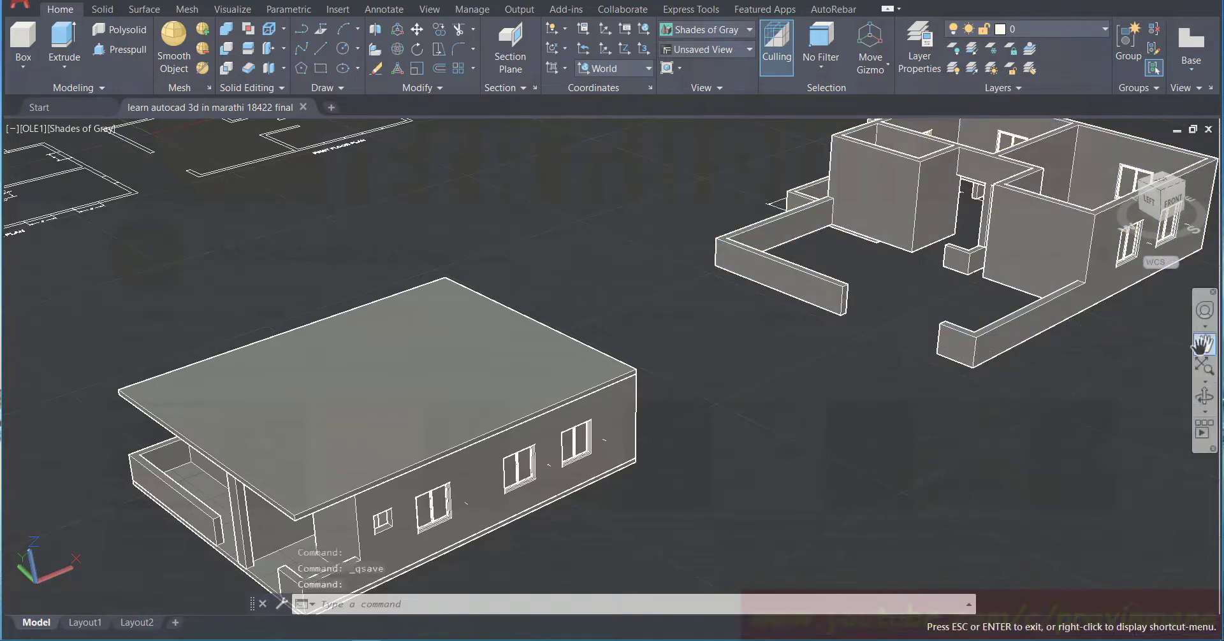
{"action": "left_click_drag", "start_coordinate": [1022, 350], "coordinate": [935, 346]}
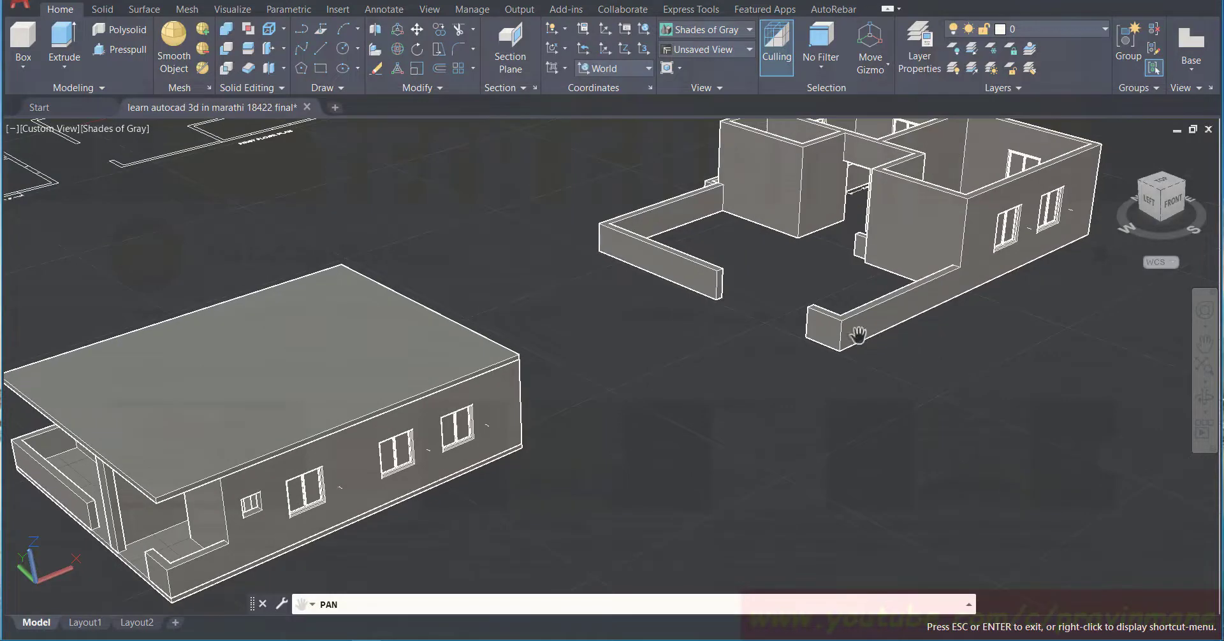
{"action": "key", "text": "Escape"}
{"action": "left_click", "coordinate": [841, 332]}
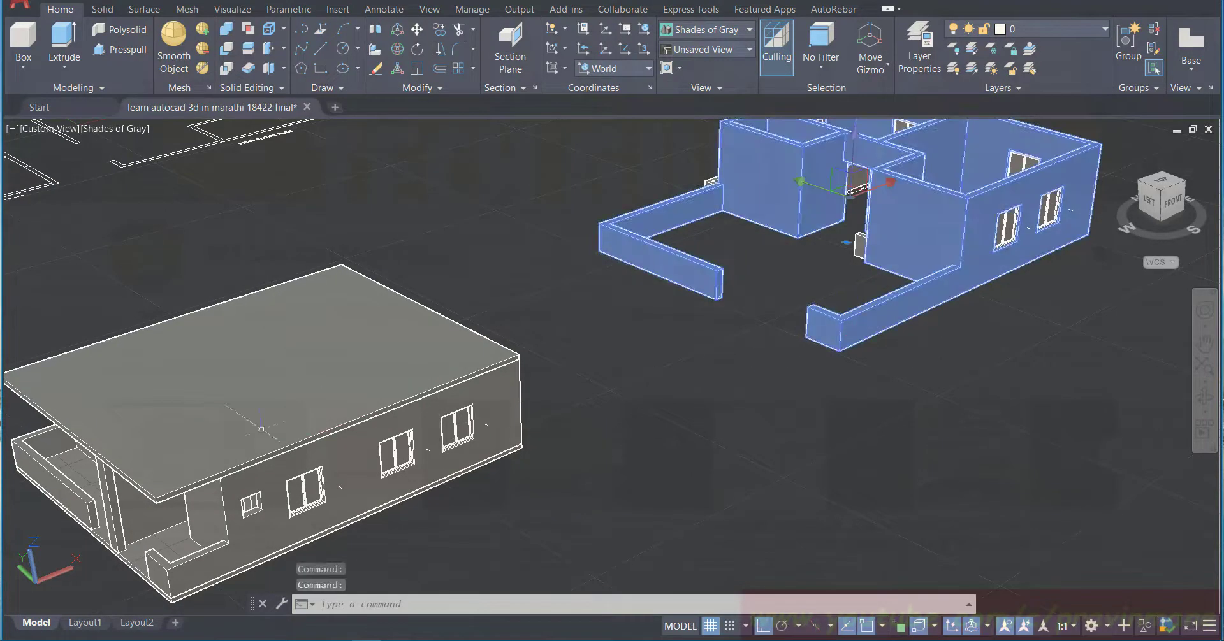
{"action": "left_click", "coordinate": [417, 30]}
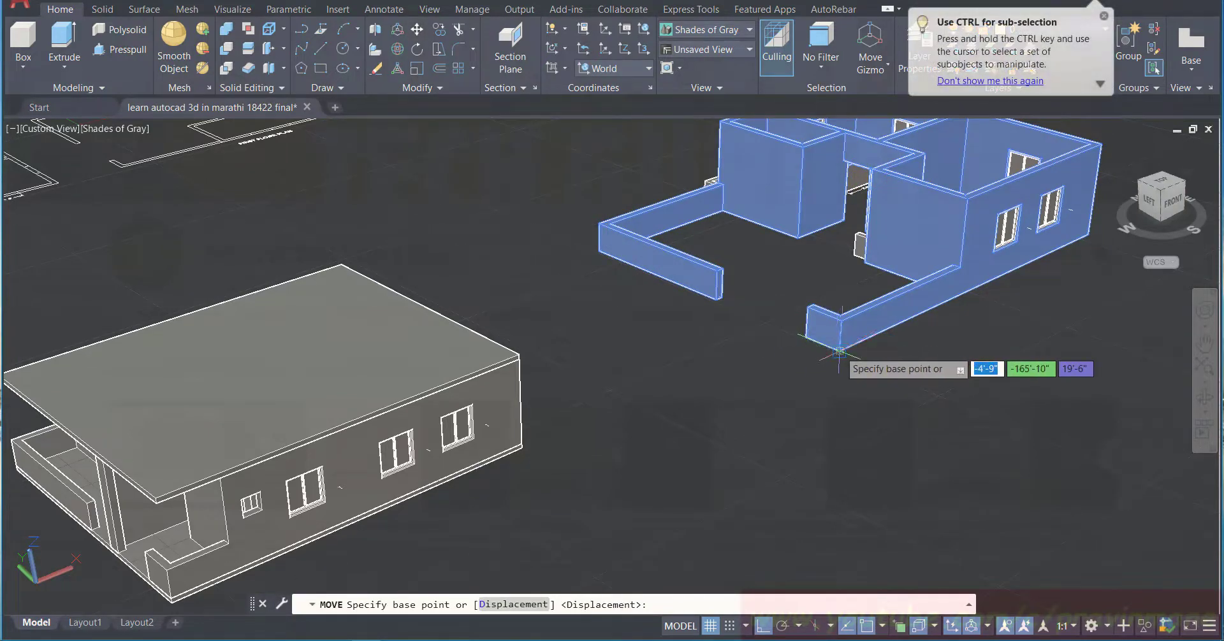
{"action": "left_click", "coordinate": [839, 351]}
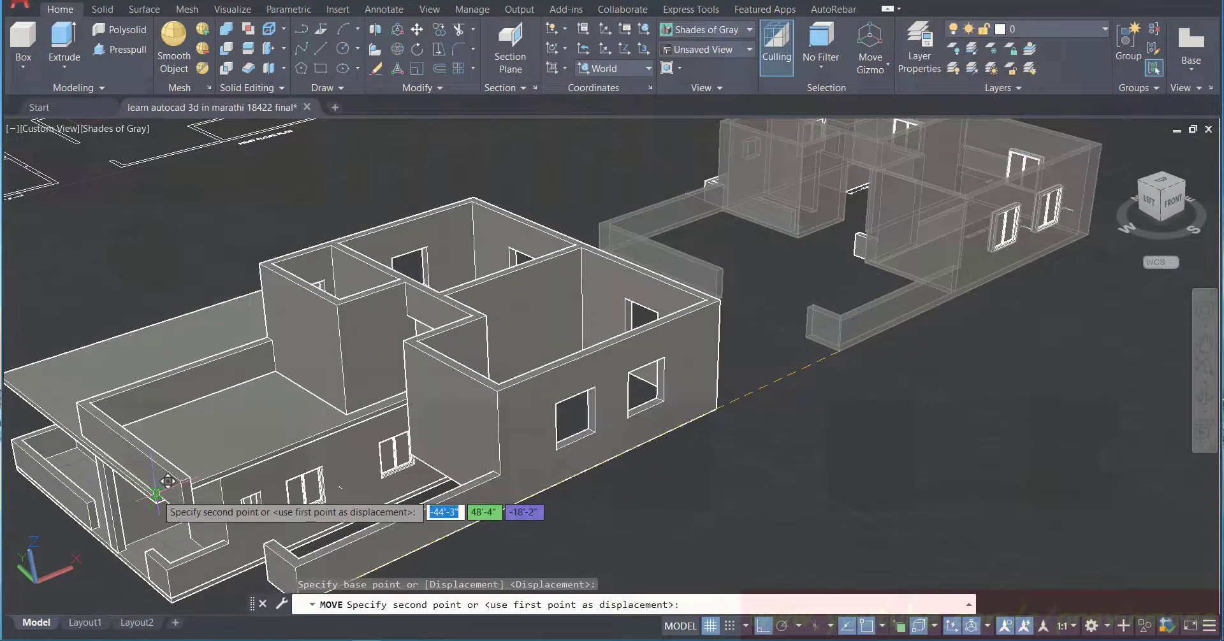
{"action": "scroll", "coordinate": [159, 487], "scroll_direction": "up", "scroll_amount": 5}
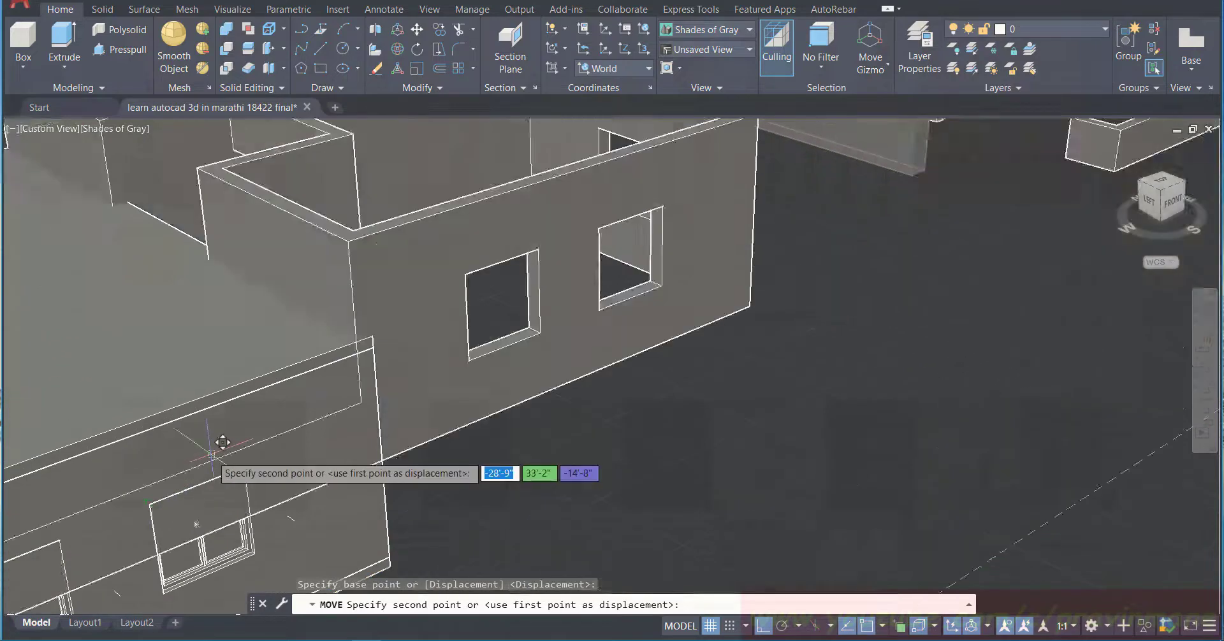
{"action": "scroll", "coordinate": [222, 442], "scroll_direction": "down", "scroll_amount": 5}
{"action": "scroll", "coordinate": [191, 472], "scroll_direction": "up", "scroll_amount": 3}
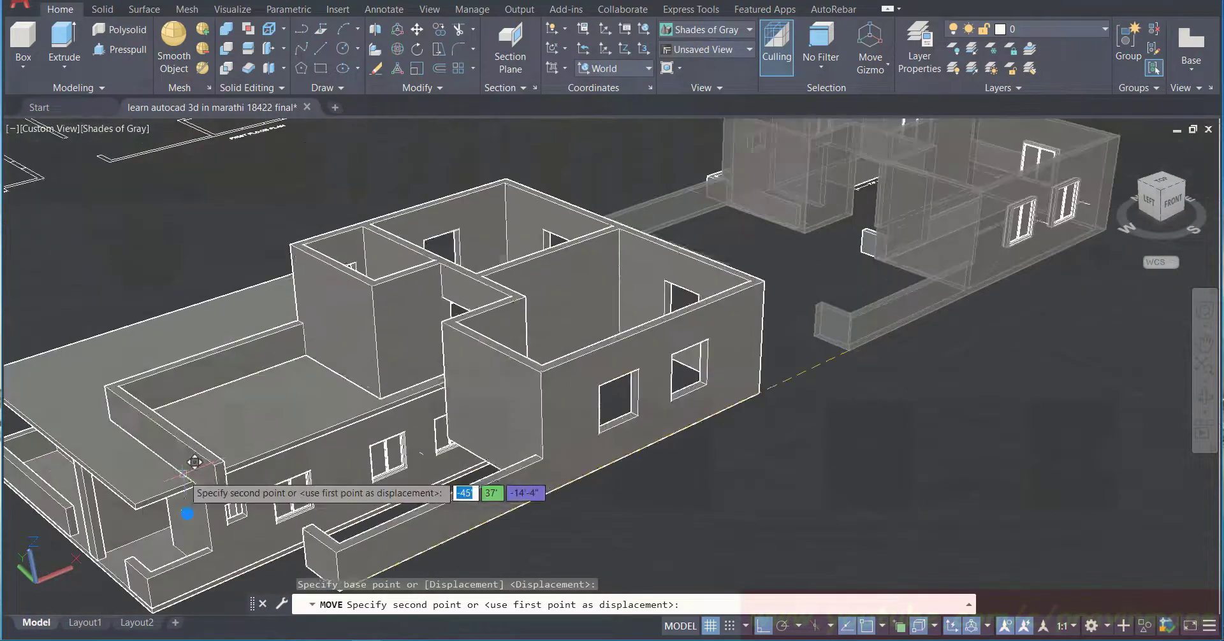
{"action": "left_click", "coordinate": [135, 504]}
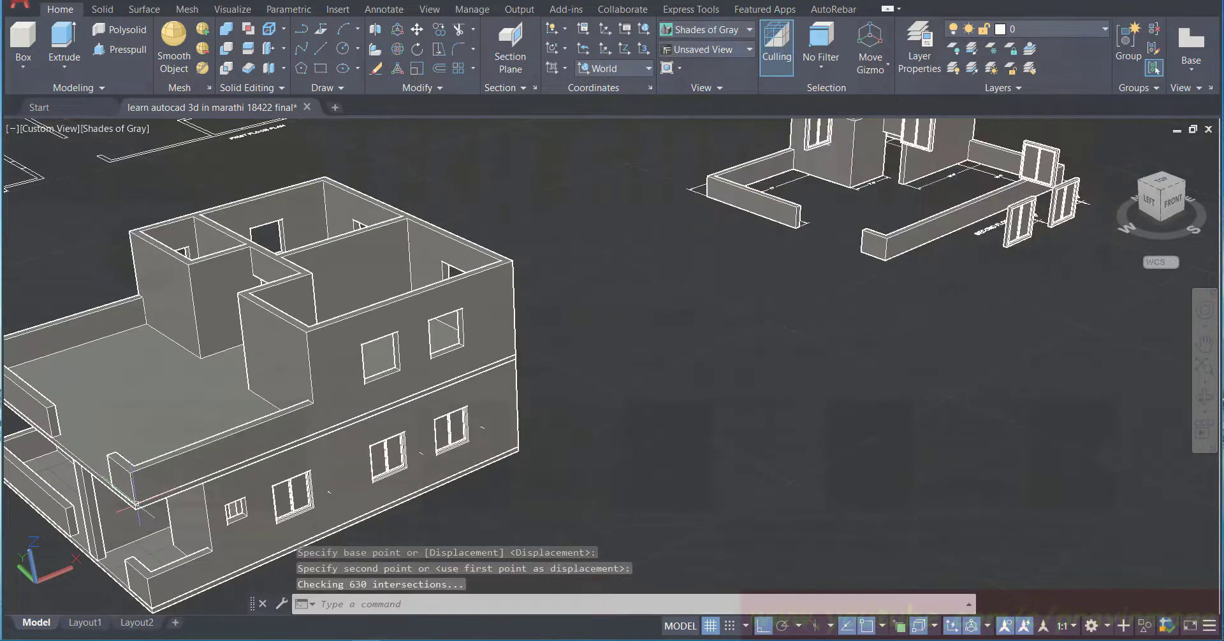
{"action": "left_click", "coordinate": [256, 500]}
{"action": "key", "text": "Escape"}
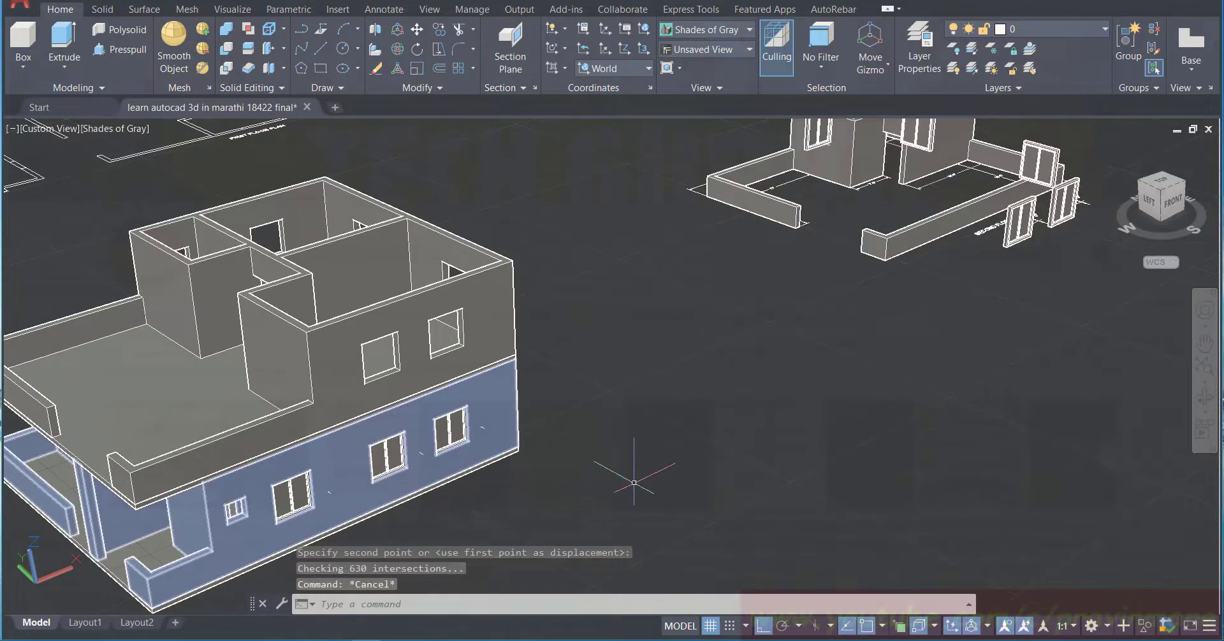
{"action": "key", "text": "ctrl+s"}
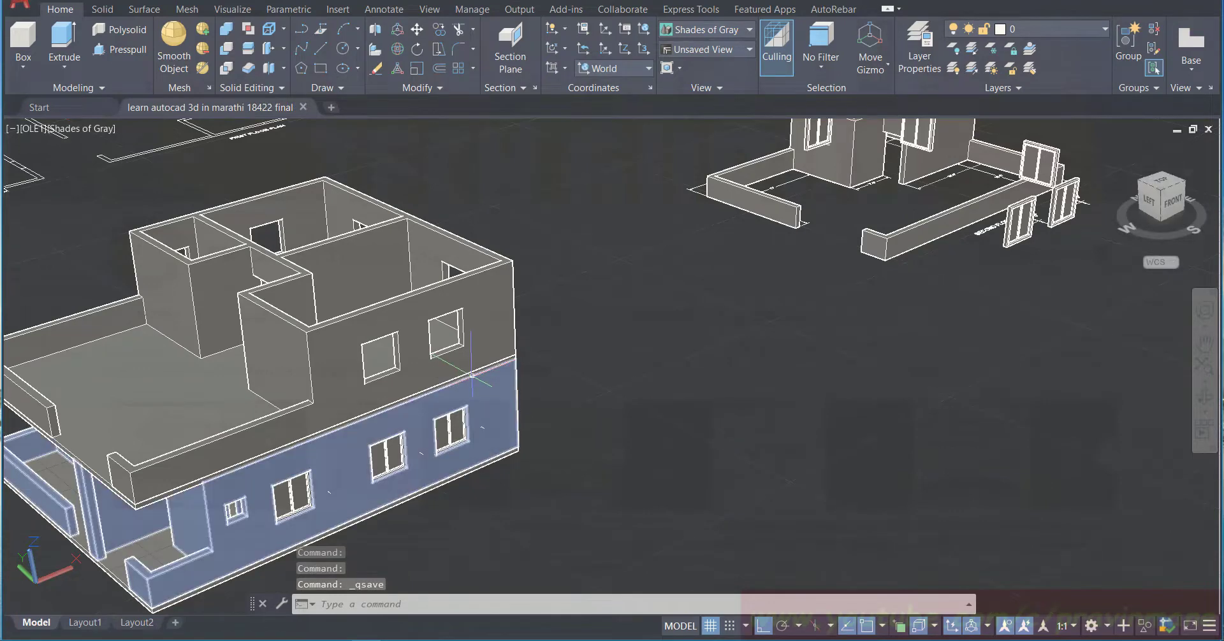
{"action": "left_click", "coordinate": [474, 370]}
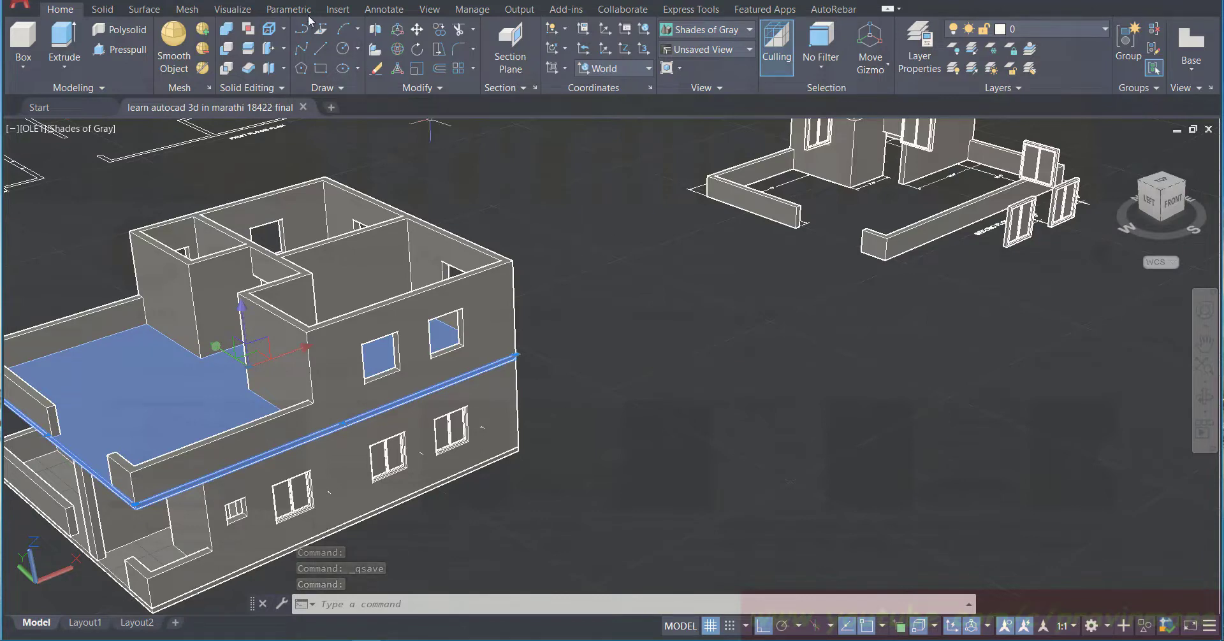
{"action": "left_click", "coordinate": [418, 30]}
{"action": "left_click", "coordinate": [441, 31]}
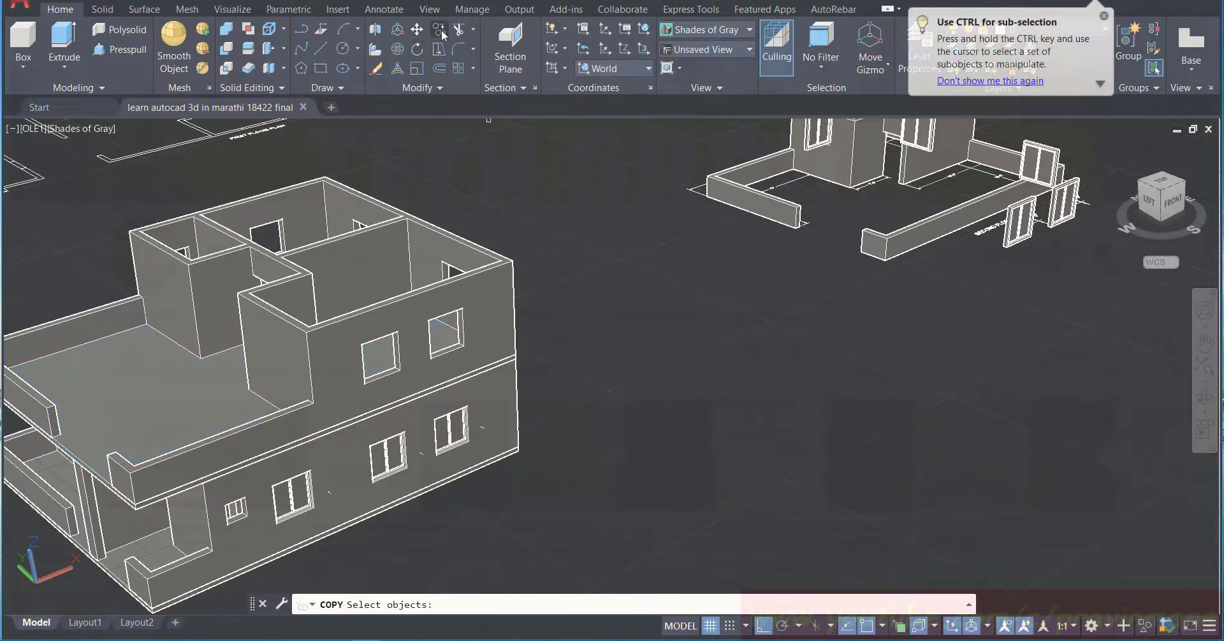
{"action": "left_click", "coordinate": [489, 368]}
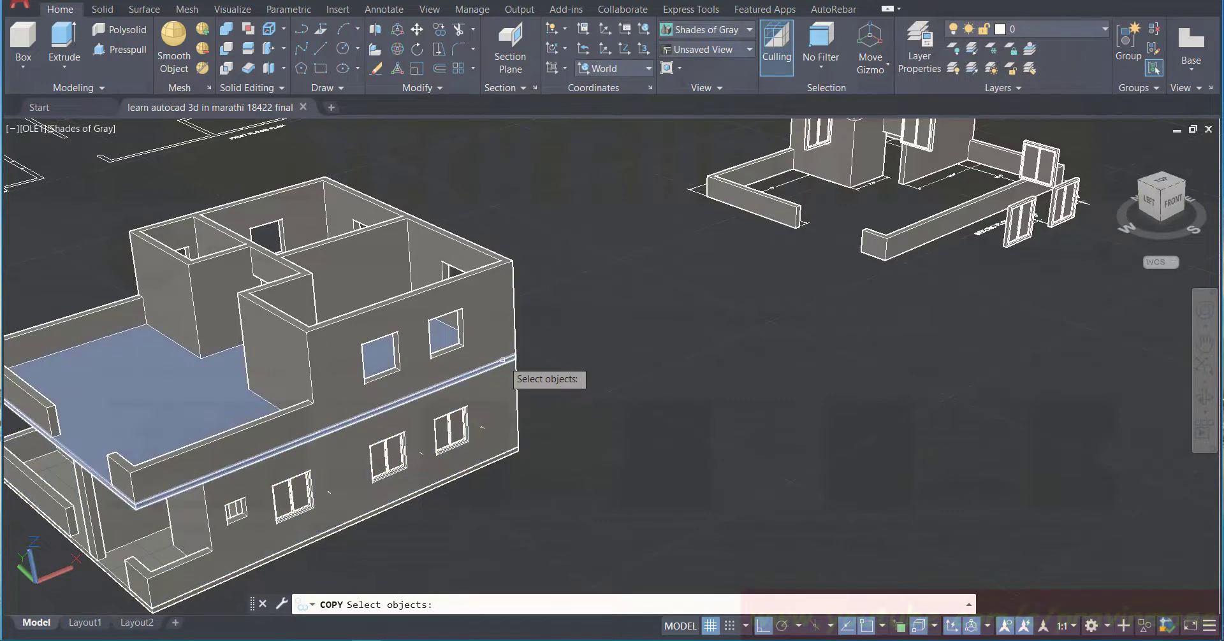
{"action": "left_click", "coordinate": [508, 354]}
{"action": "key", "text": "Escape"}
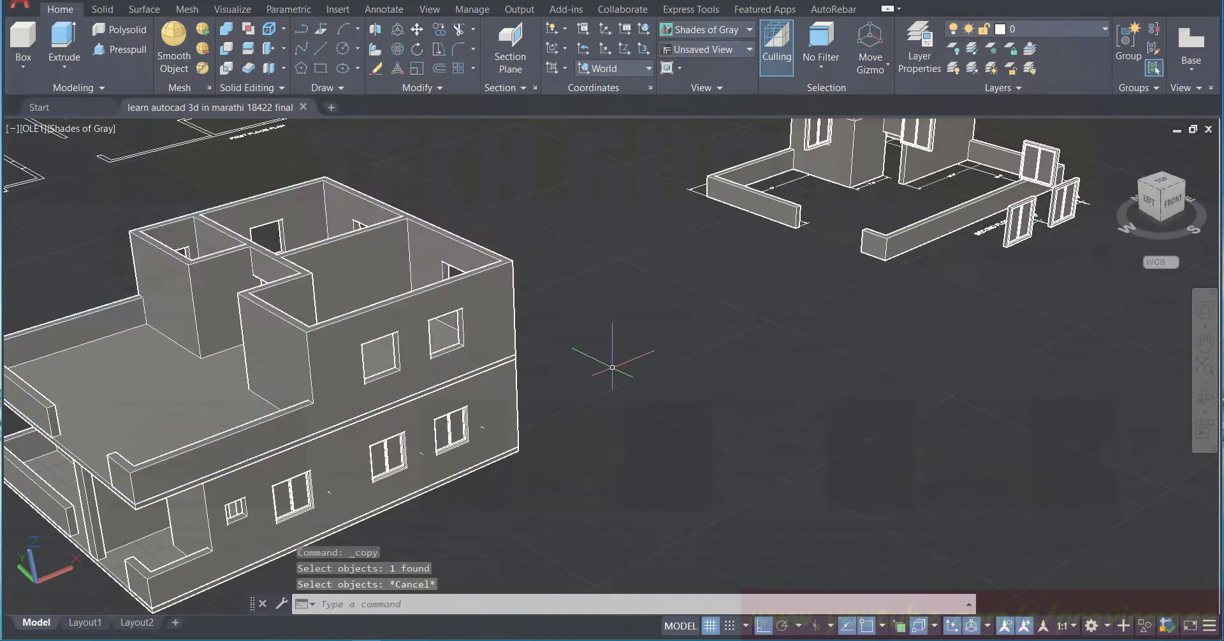
Step: Copy the slab between the two floors 10' straight up along the Z axis
{"action": "left_click", "coordinate": [499, 361]}
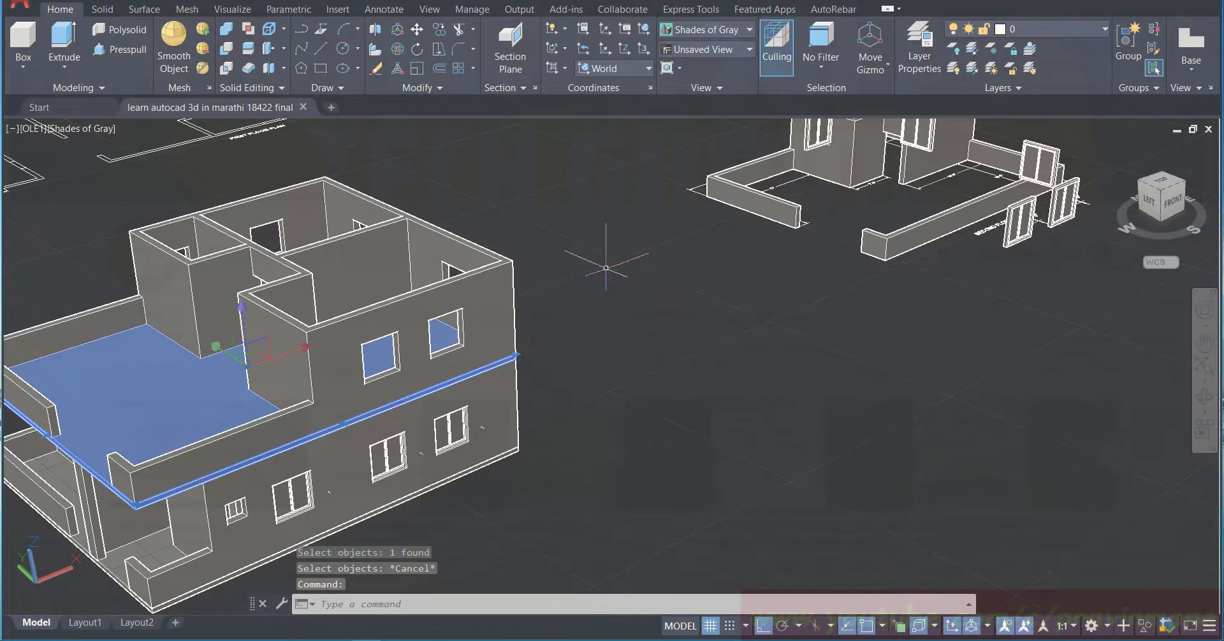
{"action": "left_click", "coordinate": [442, 30]}
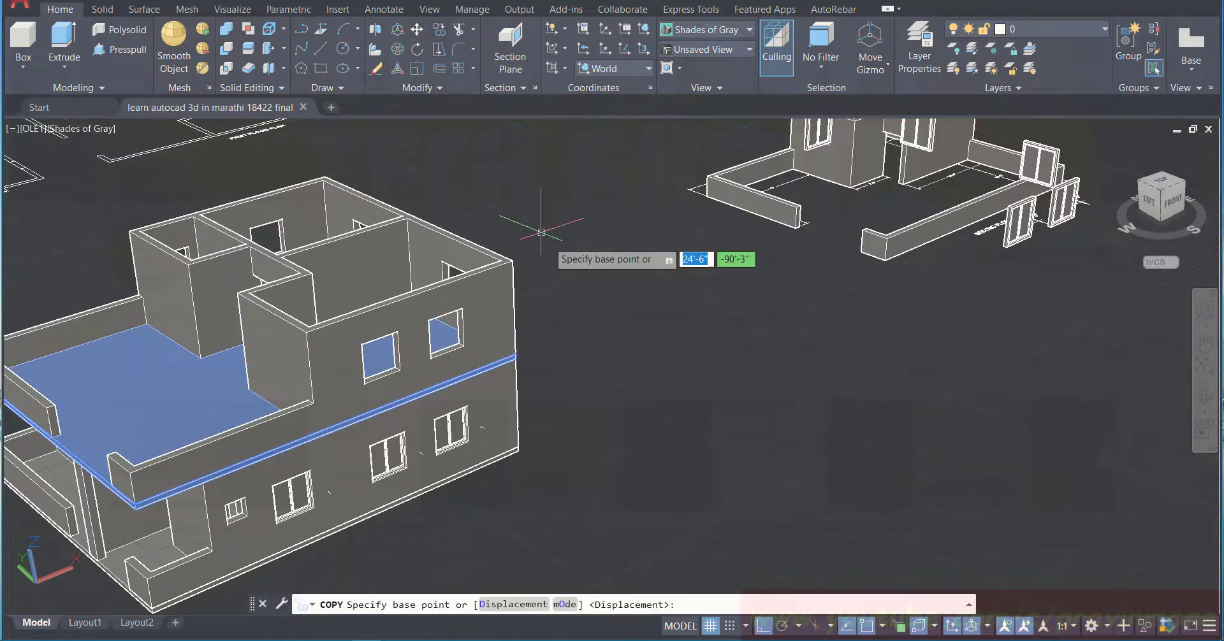
{"action": "left_click", "coordinate": [686, 381]}
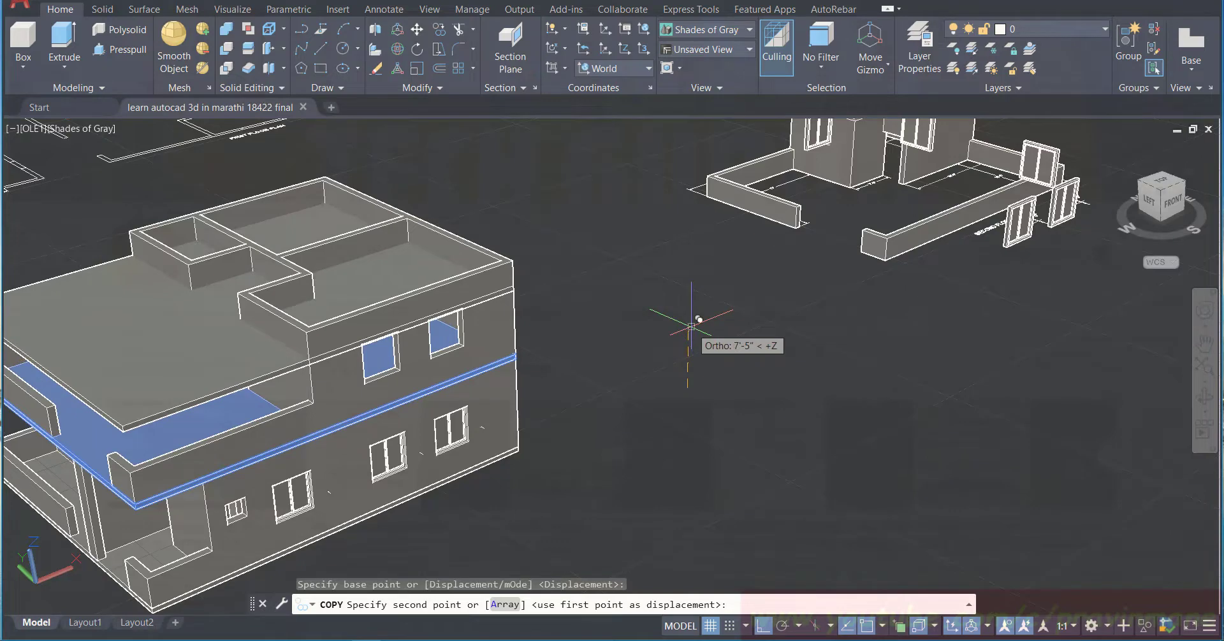
{"action": "type", "text": "10"}
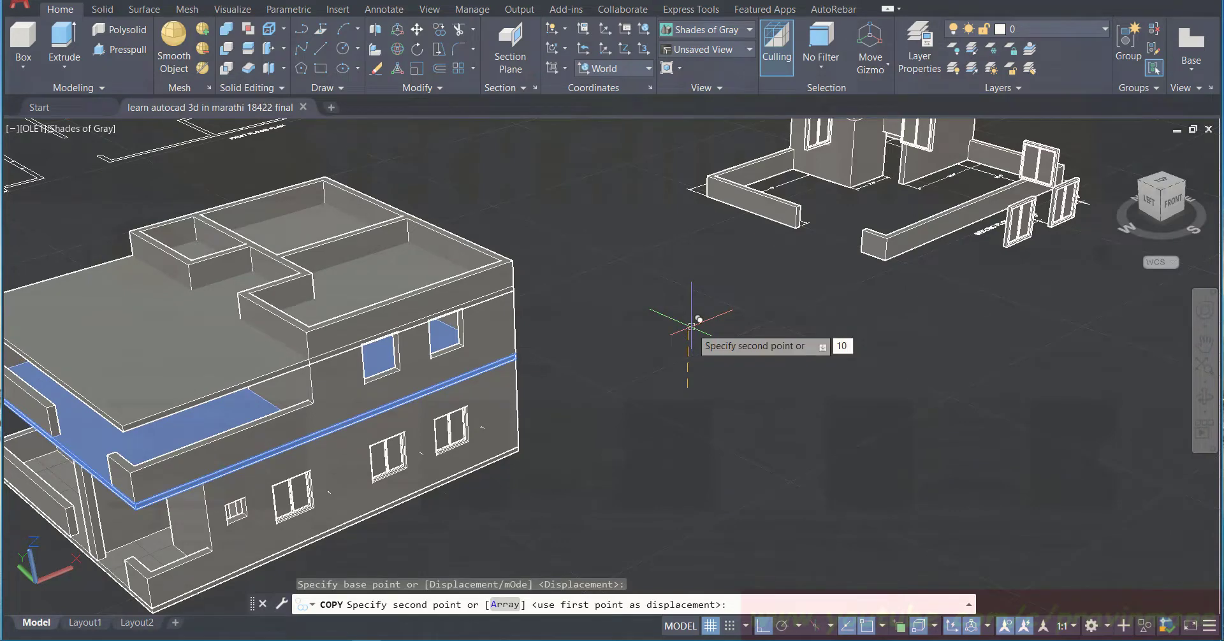
{"action": "key", "text": "Return"}
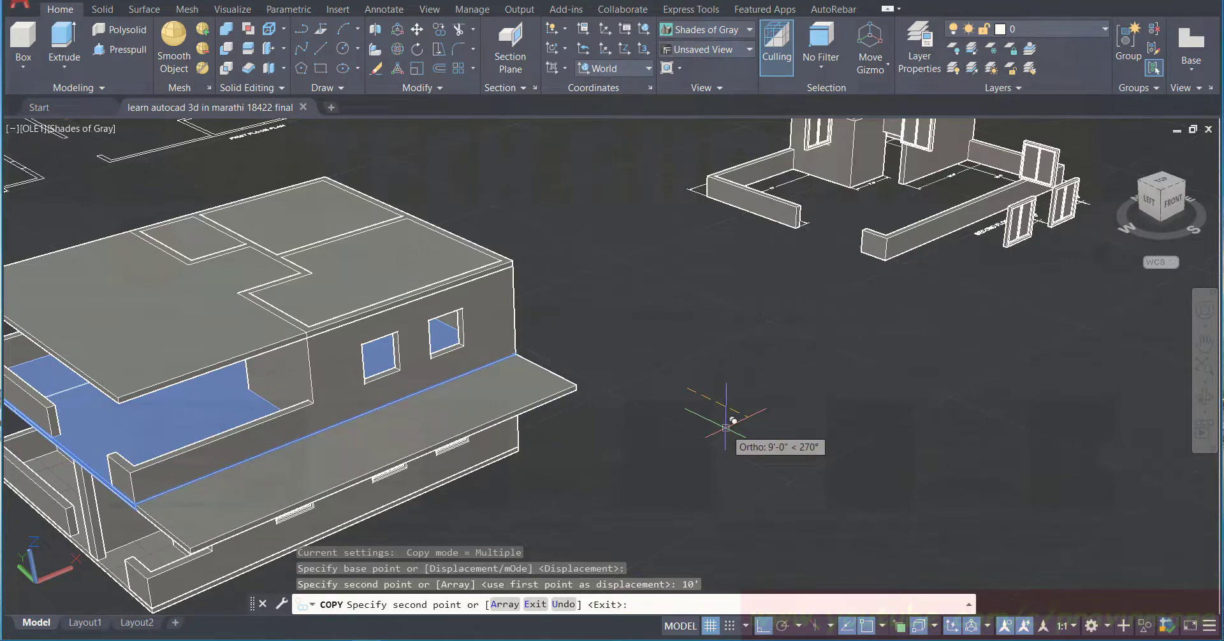
{"action": "key", "text": "Escape"}
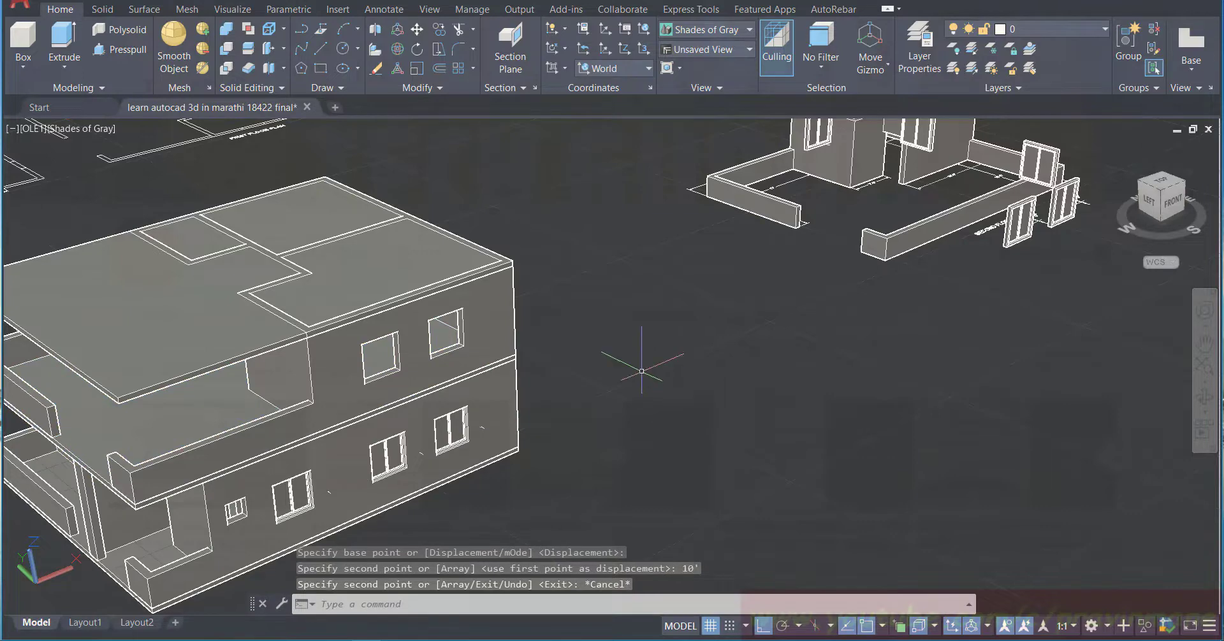
Step: Move the slab on the first-floor walls up by 6 inches and save the drawing
{"action": "left_click", "coordinate": [475, 271]}
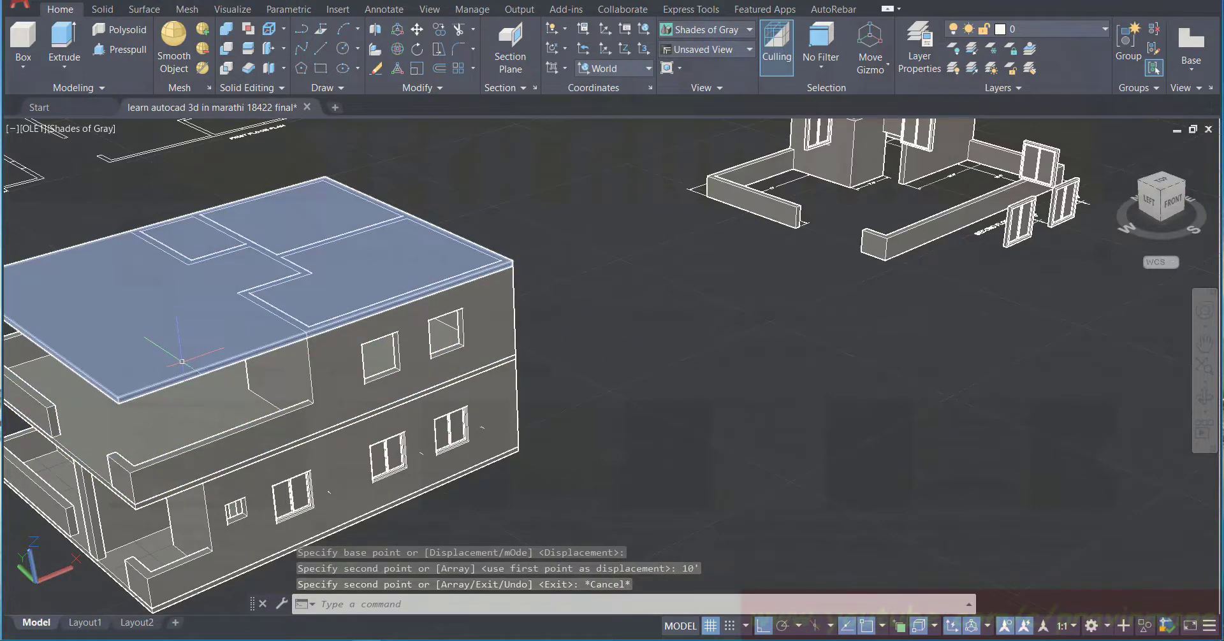
{"action": "left_click", "coordinate": [219, 353]}
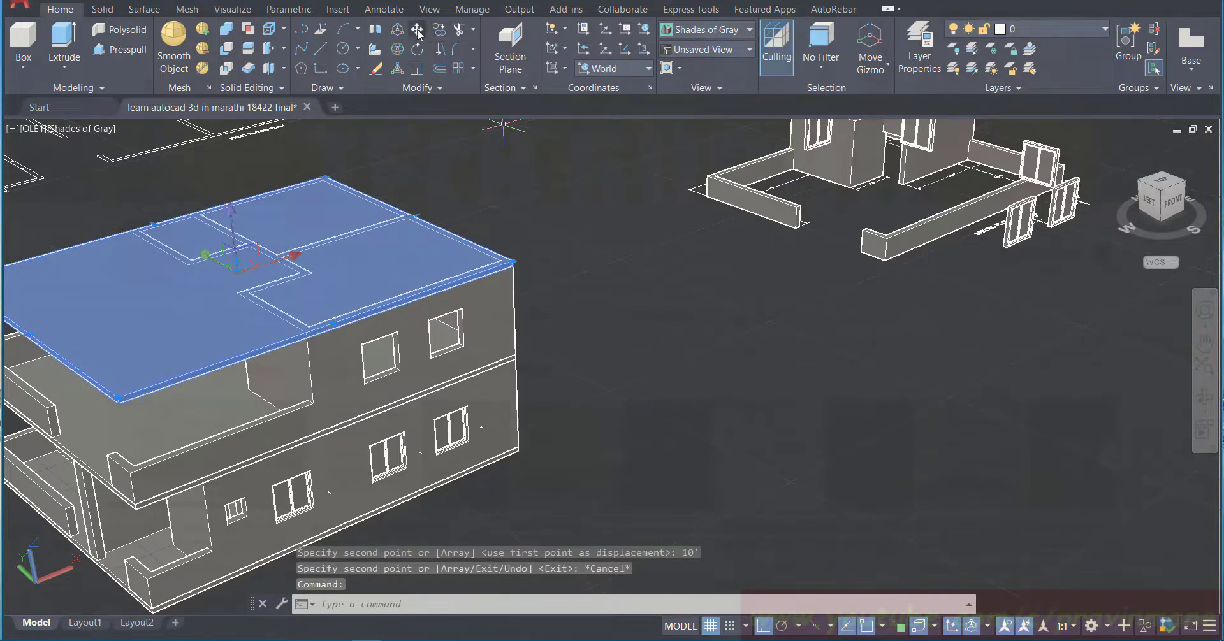
{"action": "key", "text": "space"}
{"action": "left_click", "coordinate": [687, 360]}
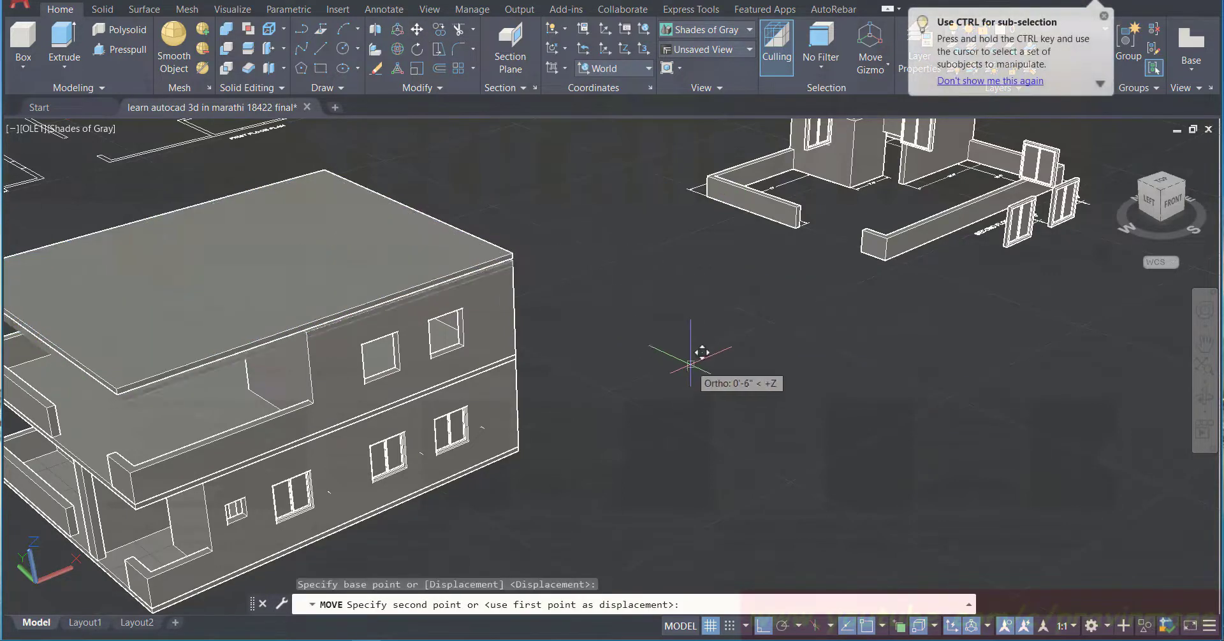
{"action": "type", "text": "6"}
{"action": "key", "text": "Return"}
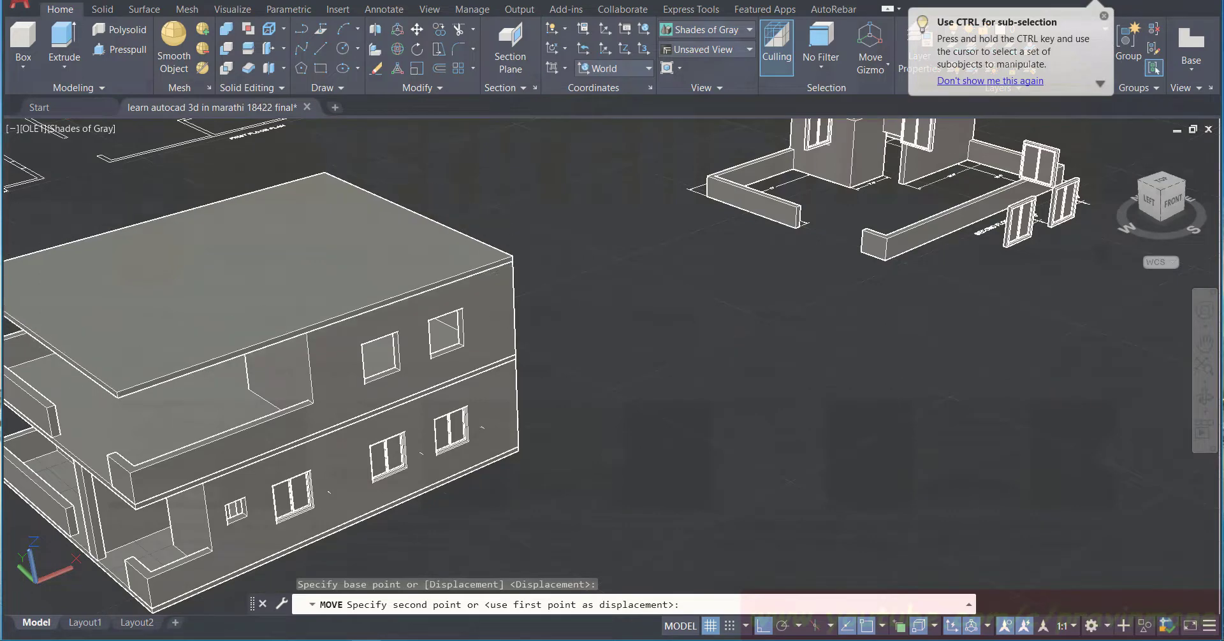
{"action": "key", "text": "Escape"}
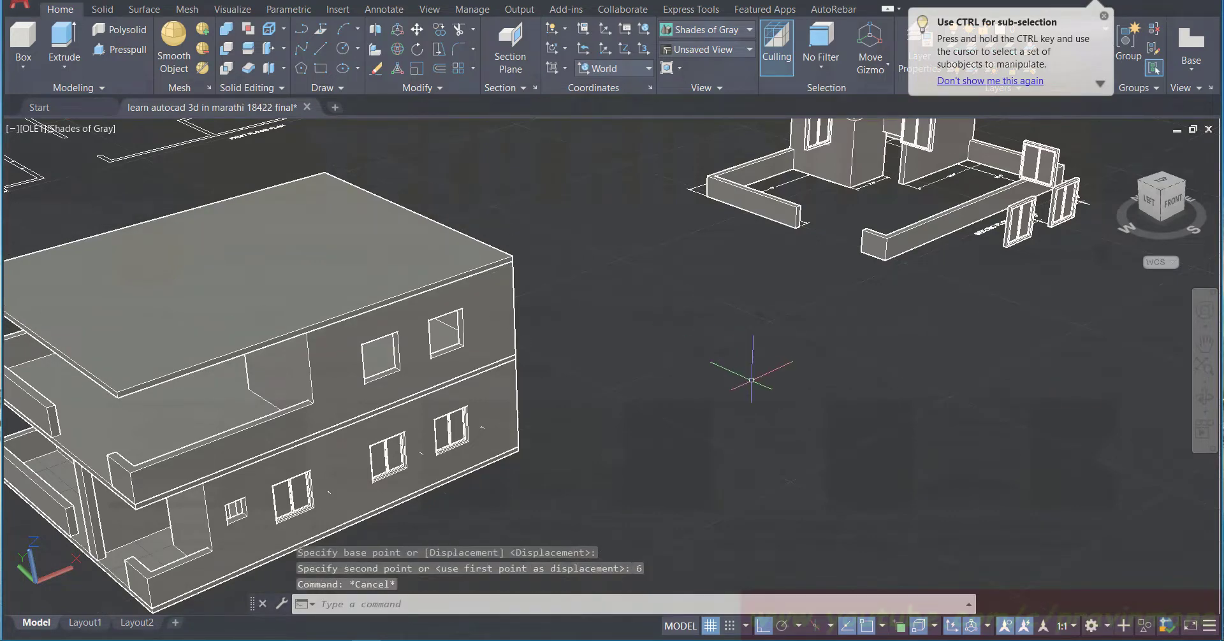
{"action": "key", "text": "ctrl+s"}
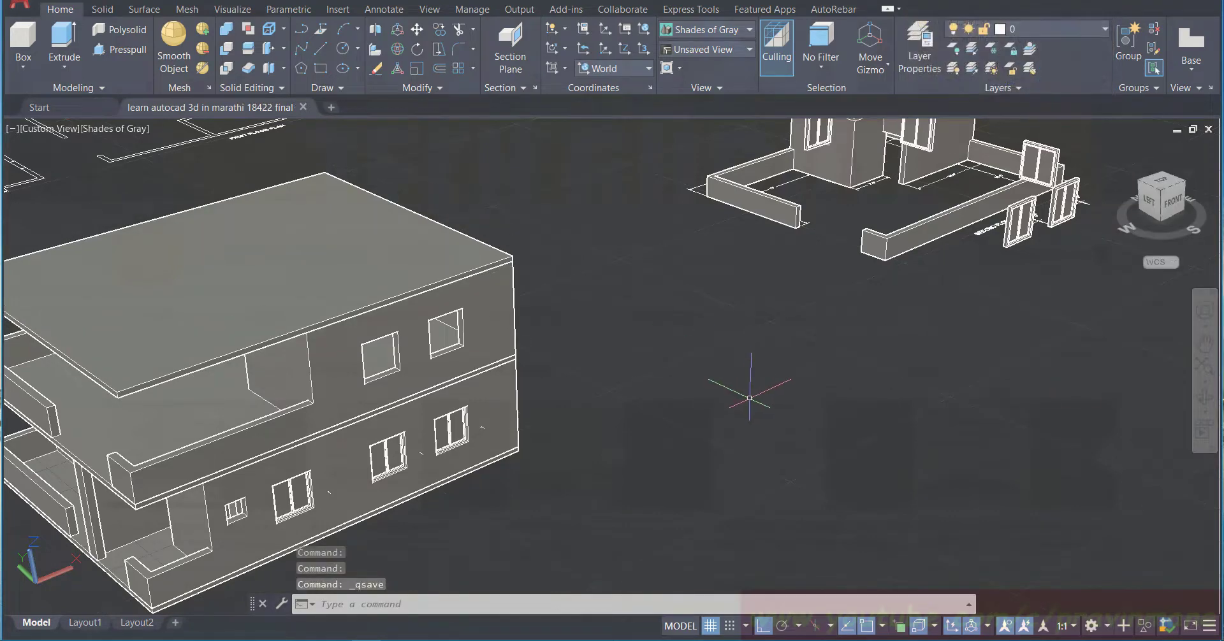
Step: Undo the upper slab's move and copy, and the move of the first-floor walls onto the house
{"action": "scroll", "coordinate": [749, 398], "scroll_direction": "down", "scroll_amount": 2}
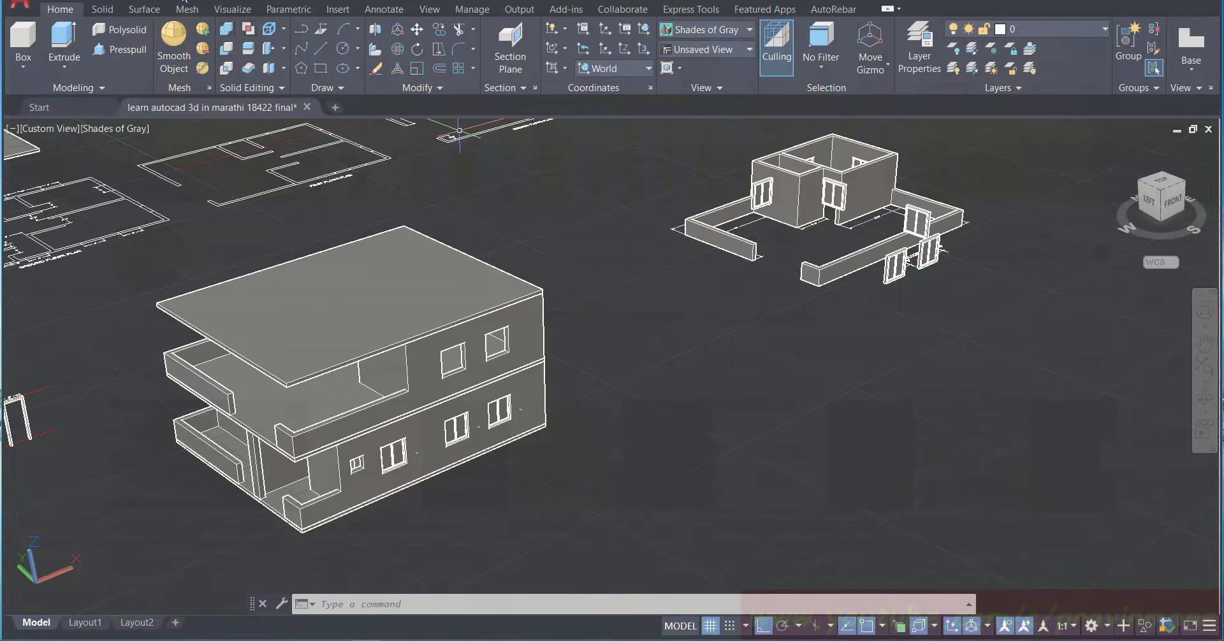
{"action": "key", "text": "ctrl+z"}
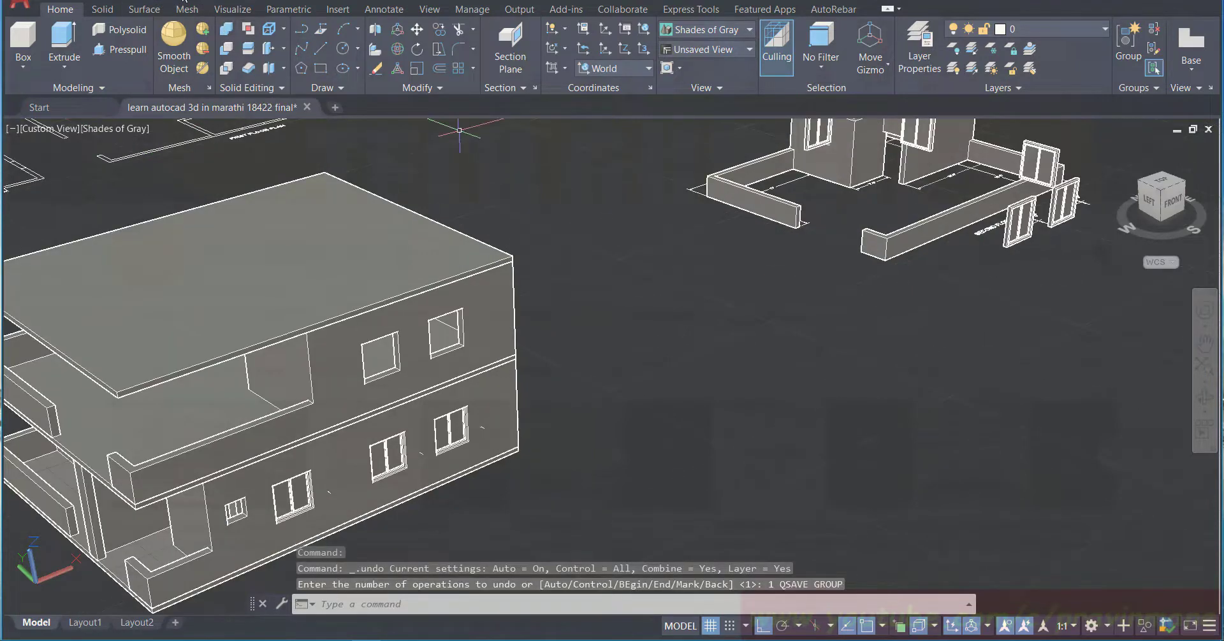
{"action": "key", "text": "ctrl+z"}
{"action": "key", "text": "ctrl+z"}
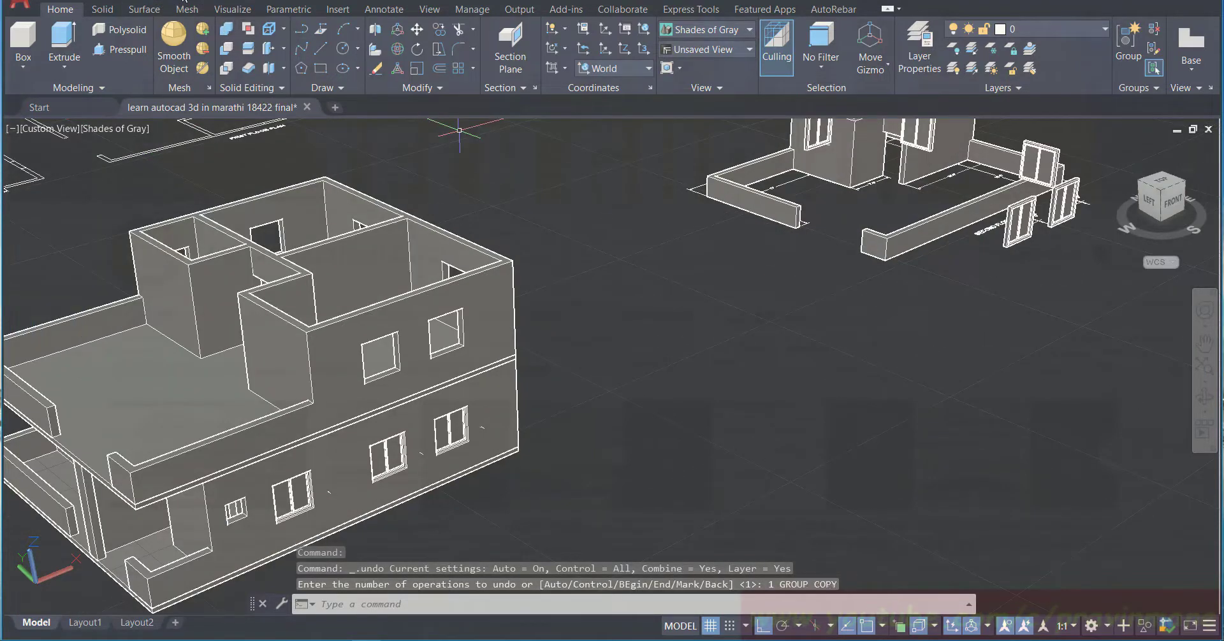
{"action": "key", "text": "ctrl+z"}
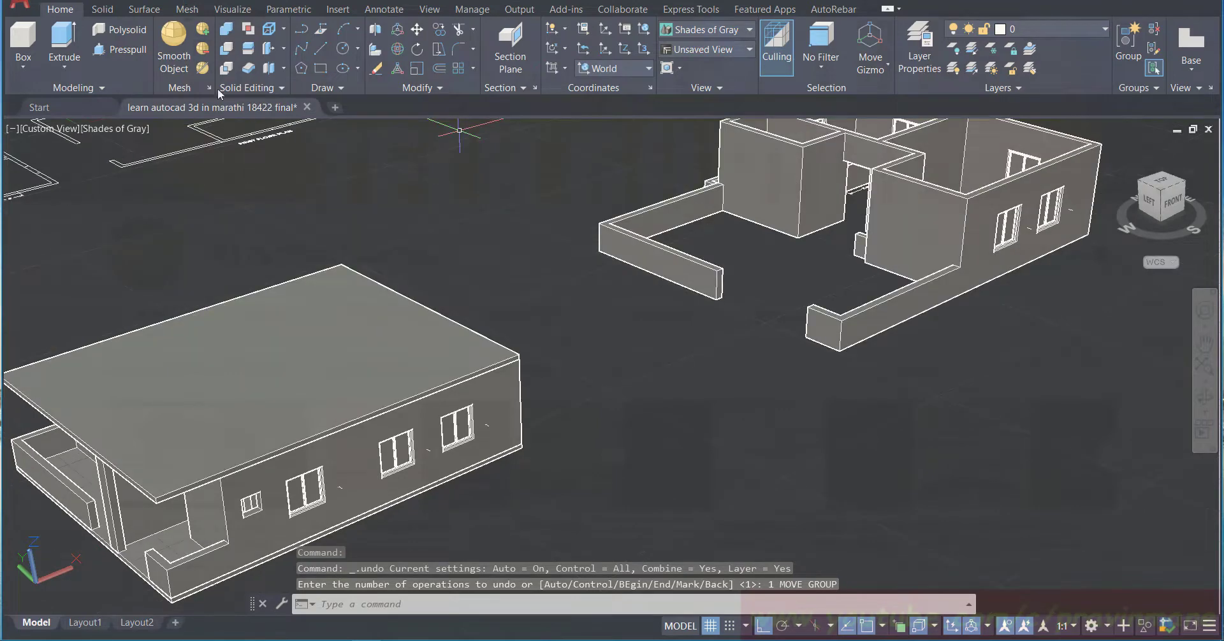
Step: Move the first-floor walls with their windows from their lower front corner onto the top front corner of the ground-floor roof slab, and save the drawing
{"action": "scroll", "coordinate": [606, 368], "scroll_direction": "up", "scroll_amount": 4}
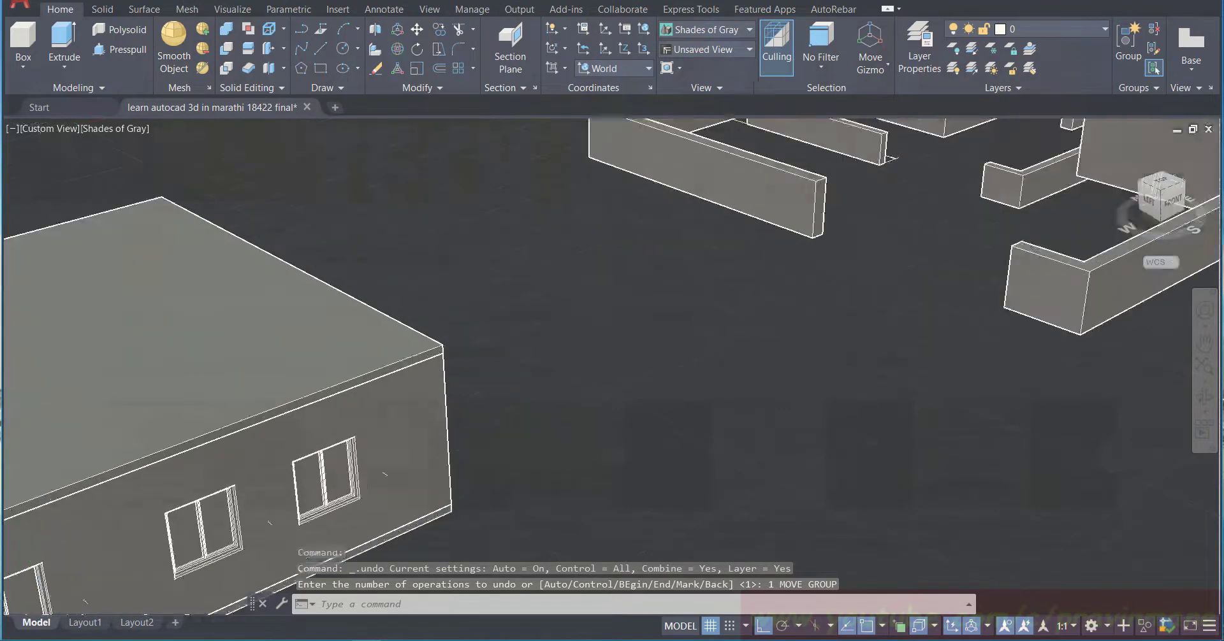
{"action": "scroll", "coordinate": [616, 368], "scroll_direction": "down", "scroll_amount": 5}
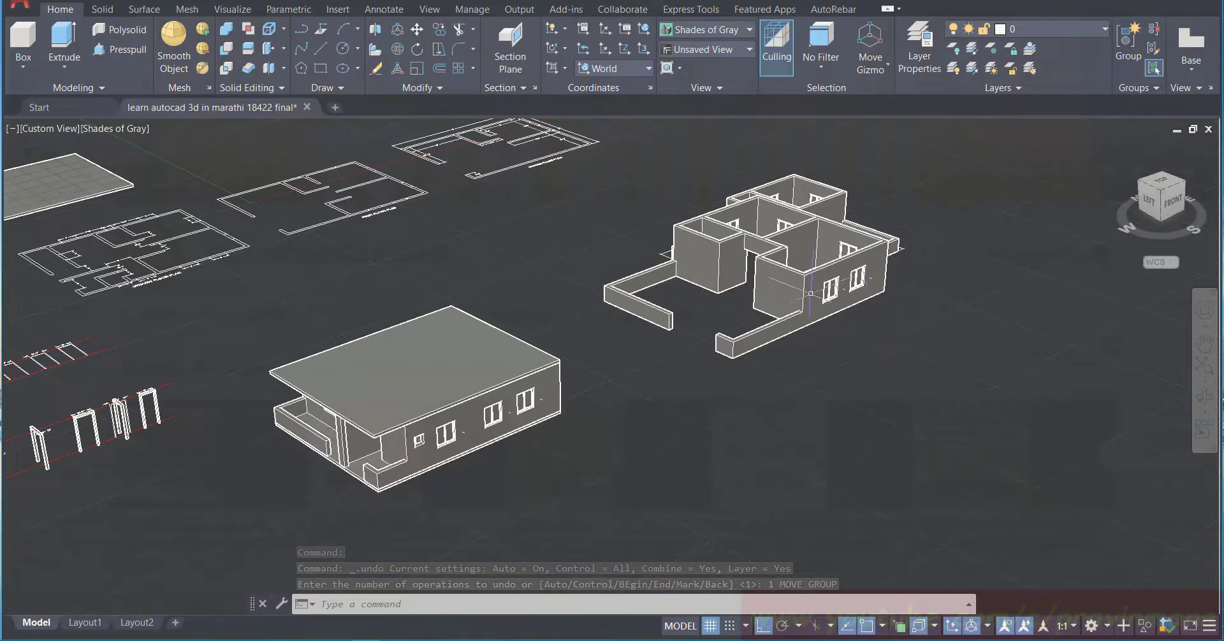
{"action": "left_click", "coordinate": [1205, 344]}
{"action": "left_click_drag", "start_coordinate": [893, 314], "coordinate": [760, 376]}
{"action": "left_click", "coordinate": [1212, 401]}
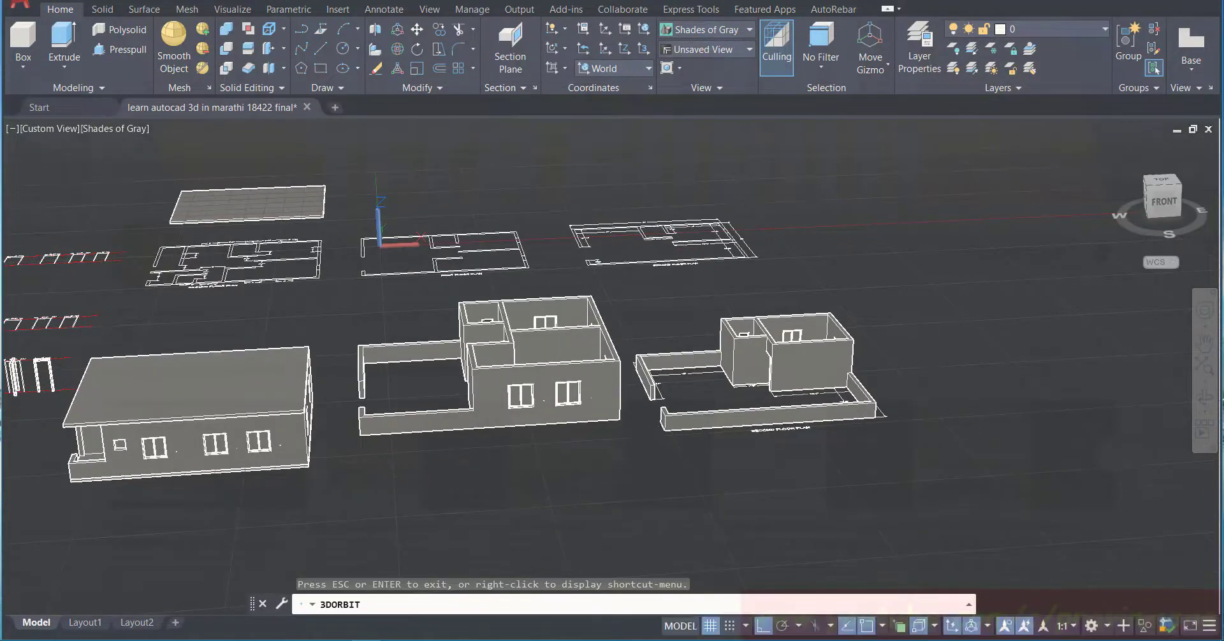
{"action": "key", "text": "Escape"}
{"action": "left_click", "coordinate": [634, 434]}
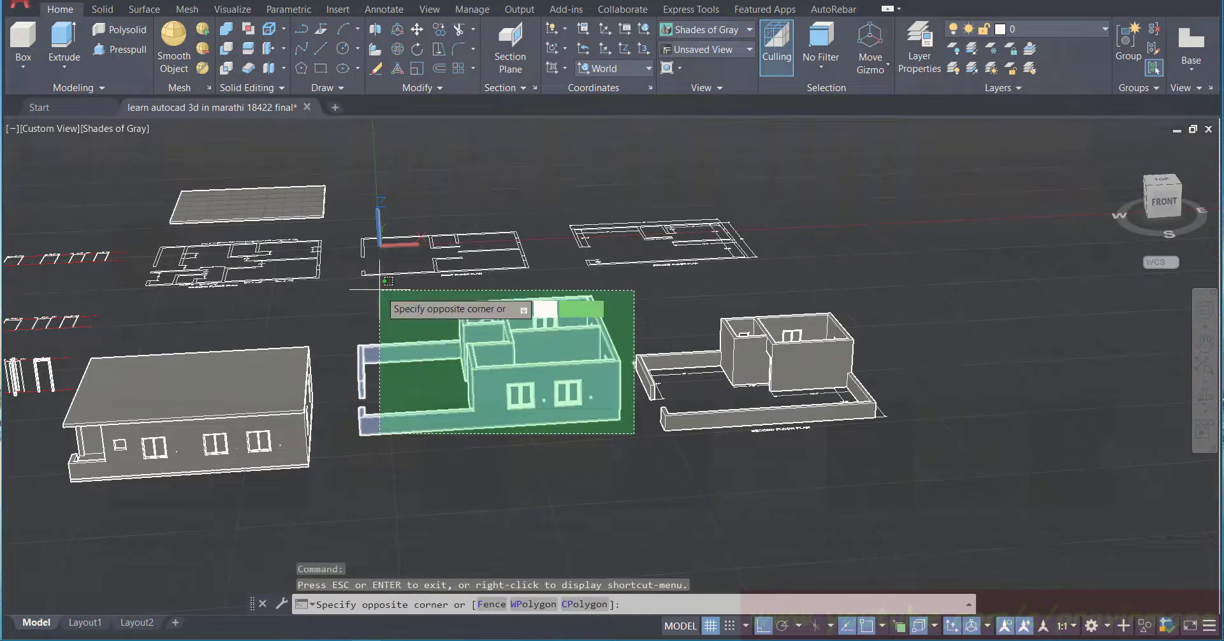
{"action": "left_click", "coordinate": [348, 287]}
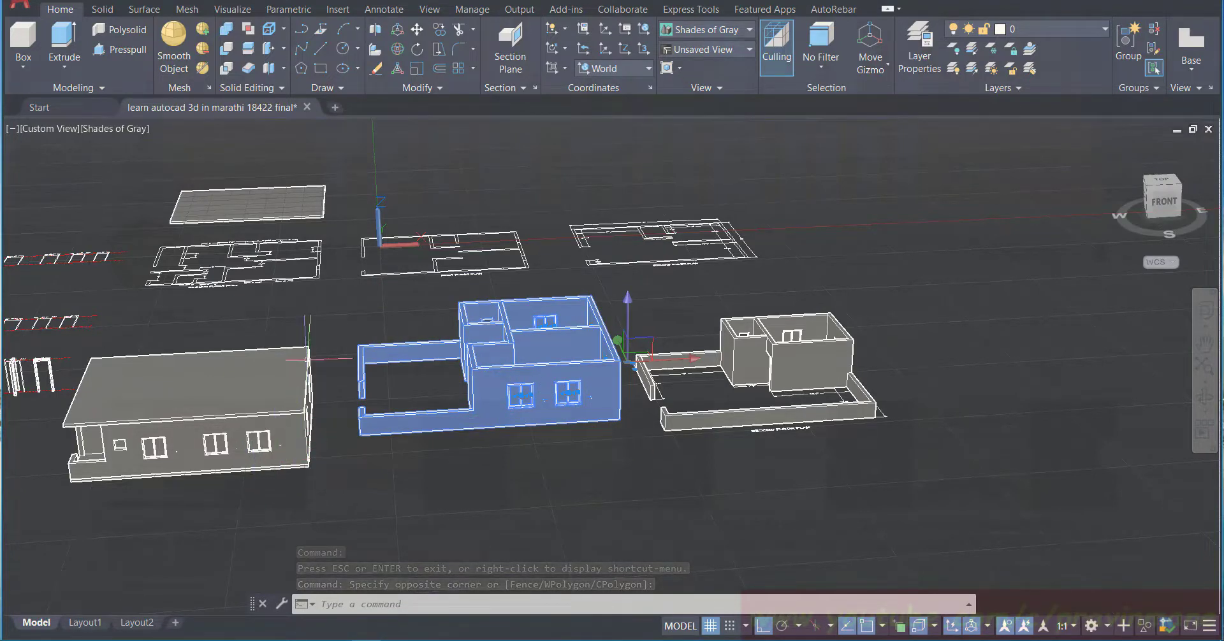
{"action": "left_click", "coordinate": [416, 30]}
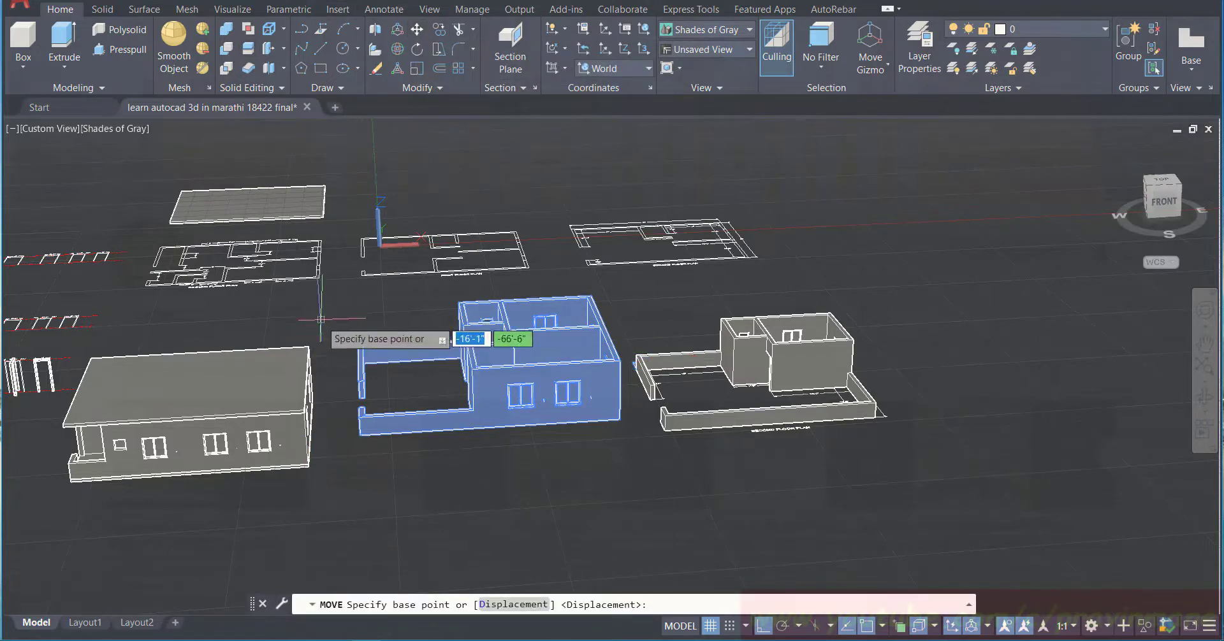
{"action": "left_click", "coordinate": [361, 436]}
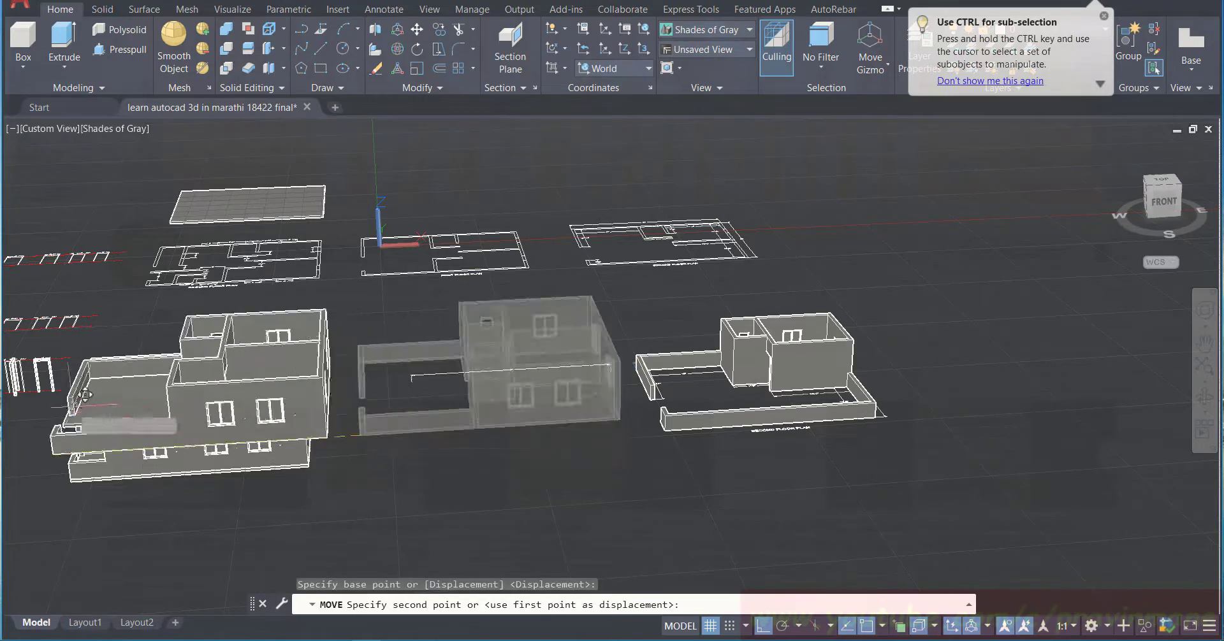
{"action": "scroll", "coordinate": [67, 402], "scroll_direction": "up", "scroll_amount": 3}
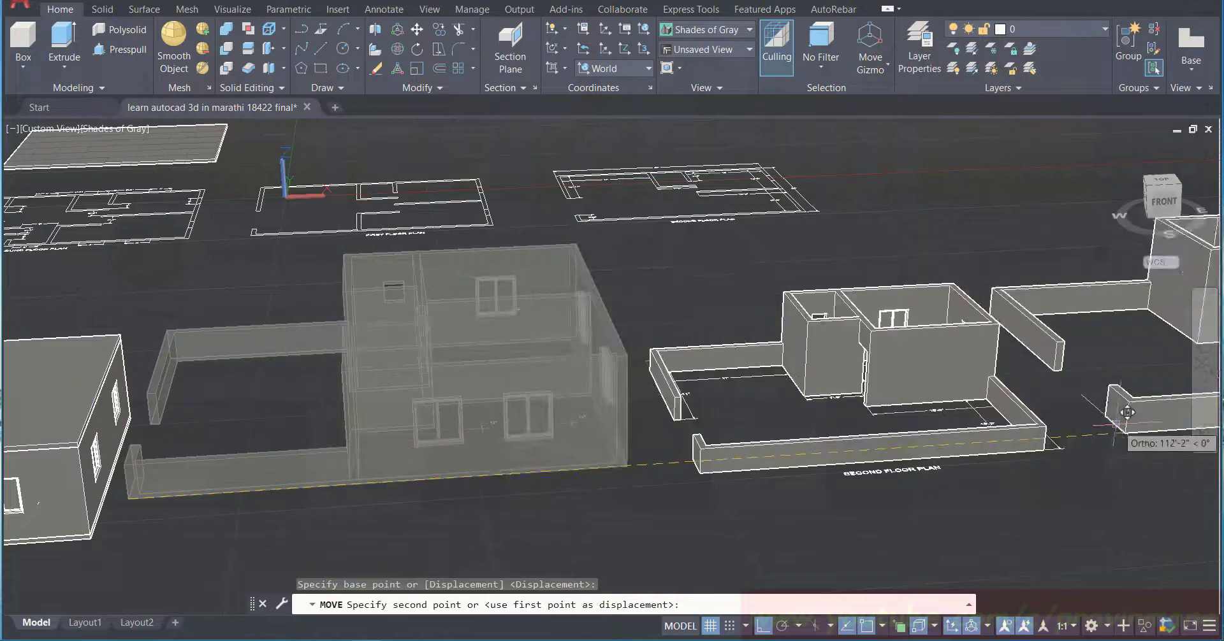
{"action": "left_click", "coordinate": [1204, 345]}
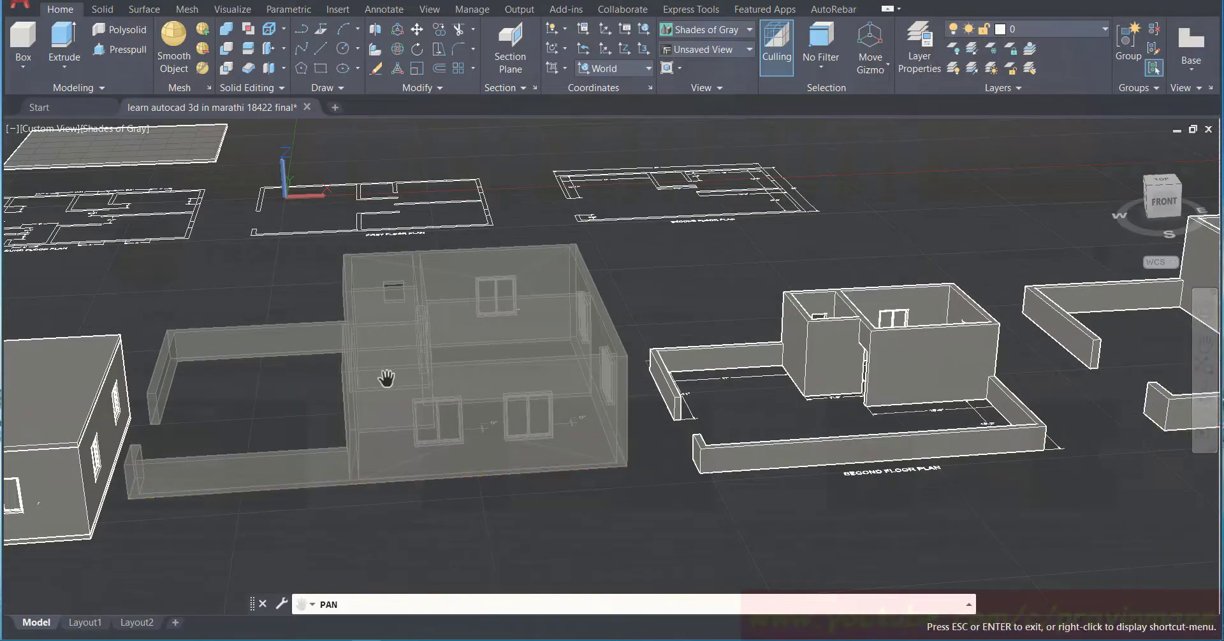
{"action": "left_click_drag", "start_coordinate": [386, 378], "coordinate": [810, 366]}
{"action": "left_click_drag", "start_coordinate": [514, 444], "coordinate": [614, 414]}
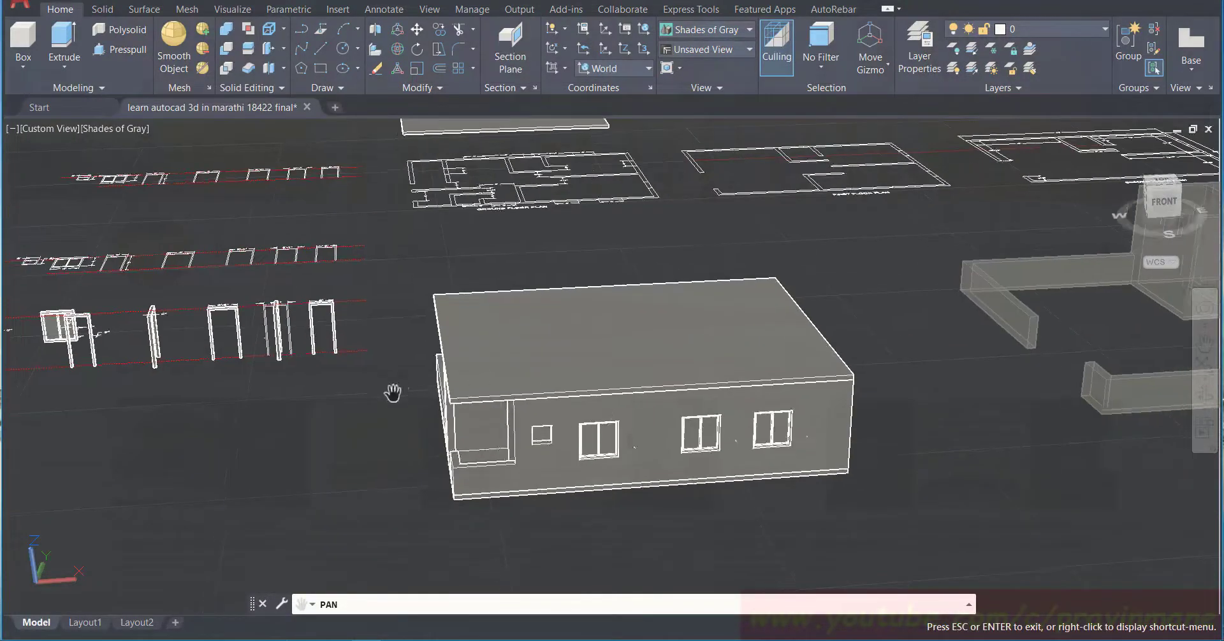
{"action": "scroll", "coordinate": [415, 415], "scroll_direction": "up", "scroll_amount": 5}
{"action": "left_click_drag", "start_coordinate": [423, 418], "coordinate": [612, 377]}
{"action": "scroll", "coordinate": [541, 386], "scroll_direction": "up", "scroll_amount": 3}
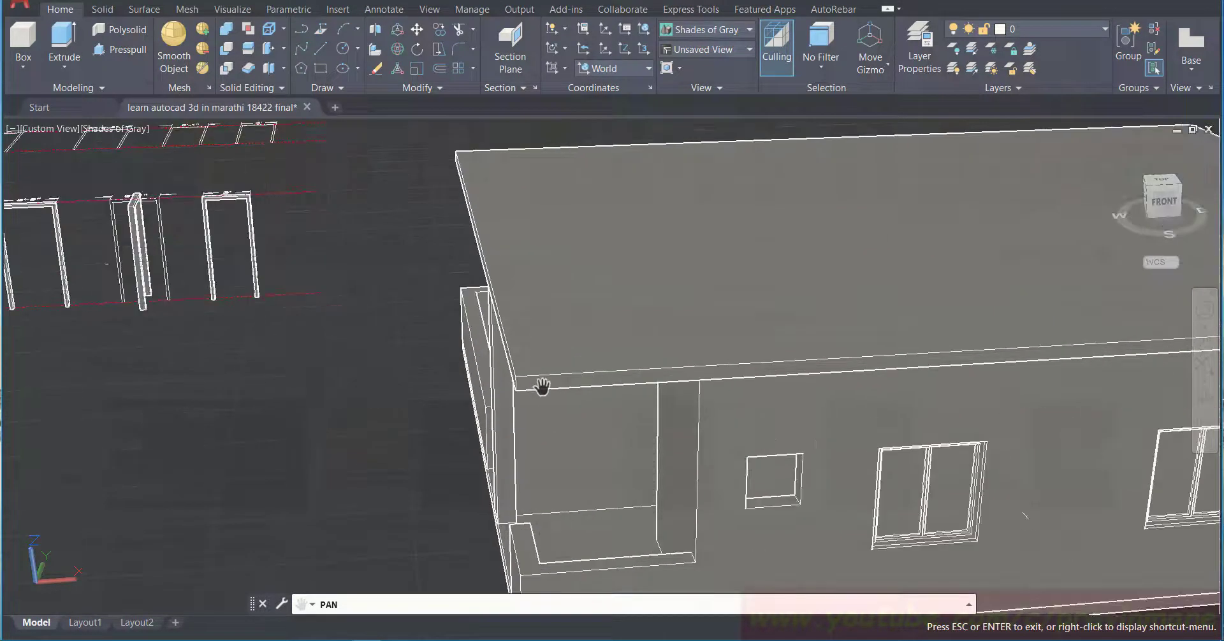
{"action": "scroll", "coordinate": [541, 387], "scroll_direction": "up", "scroll_amount": 3}
{"action": "left_click_drag", "start_coordinate": [482, 411], "coordinate": [601, 390]}
{"action": "key", "text": "Escape"}
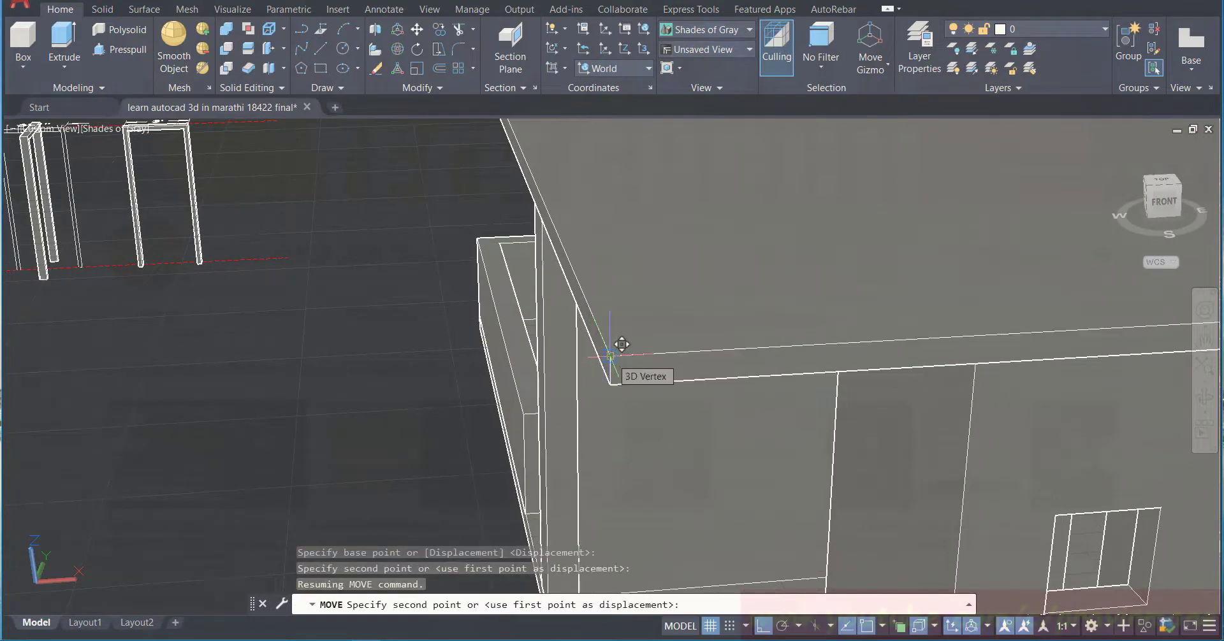
{"action": "left_click", "coordinate": [610, 356]}
{"action": "scroll", "coordinate": [330, 438], "scroll_direction": "down", "scroll_amount": 8}
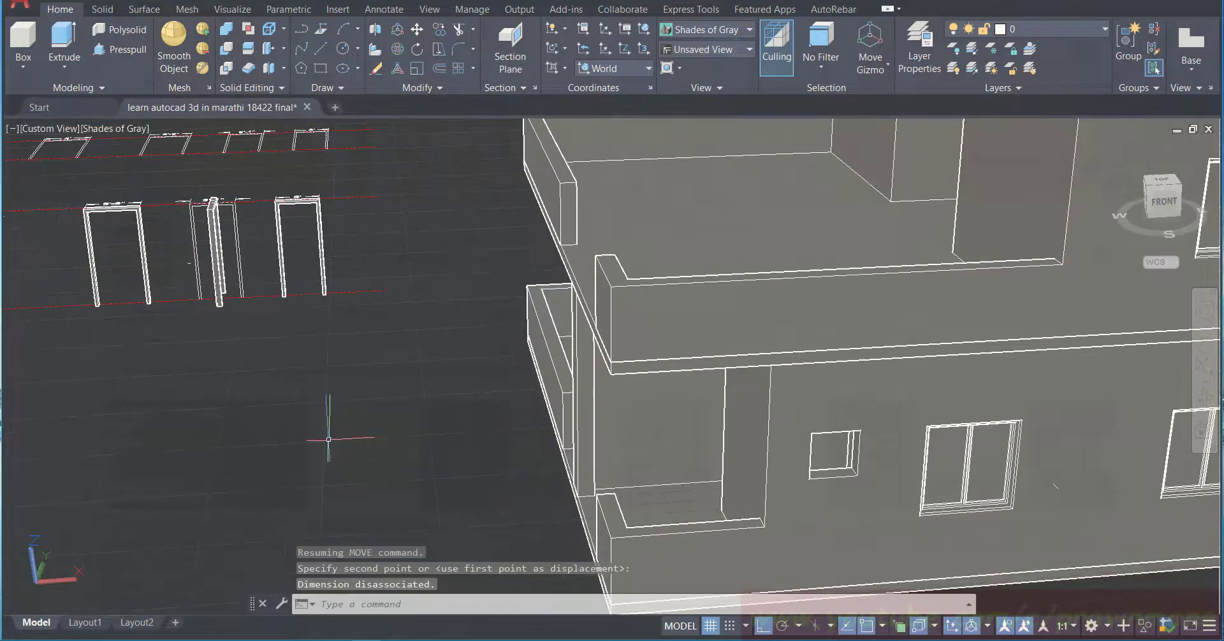
{"action": "scroll", "coordinate": [320, 441], "scroll_direction": "down", "scroll_amount": 4}
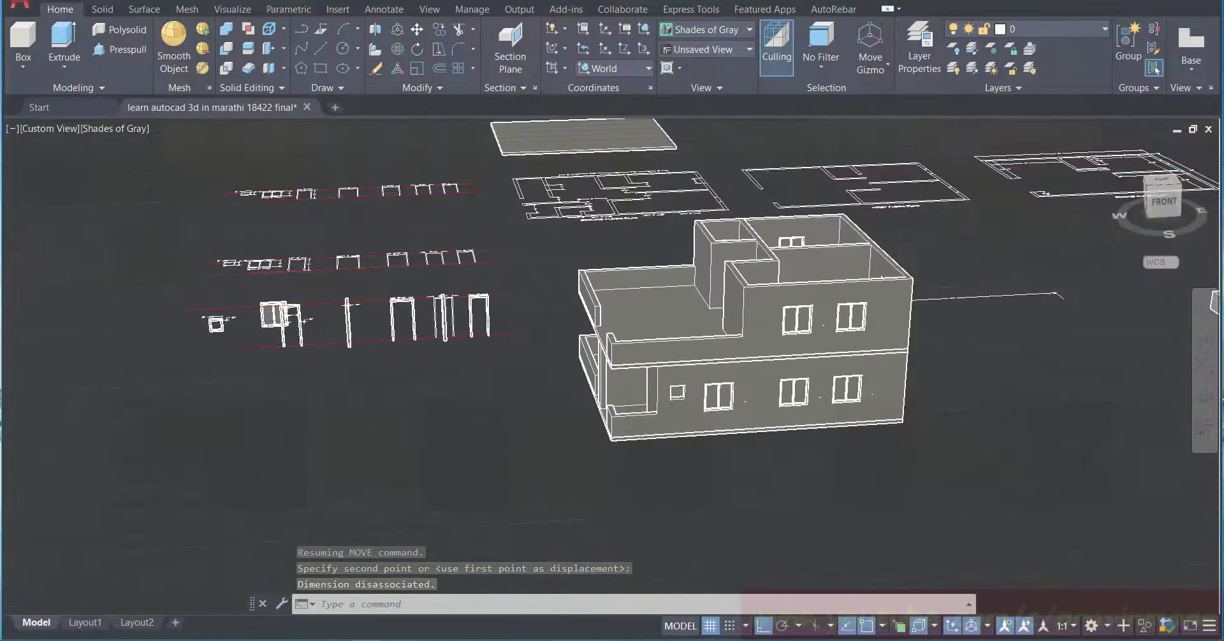
{"action": "scroll", "coordinate": [320, 441], "scroll_direction": "up", "scroll_amount": 2}
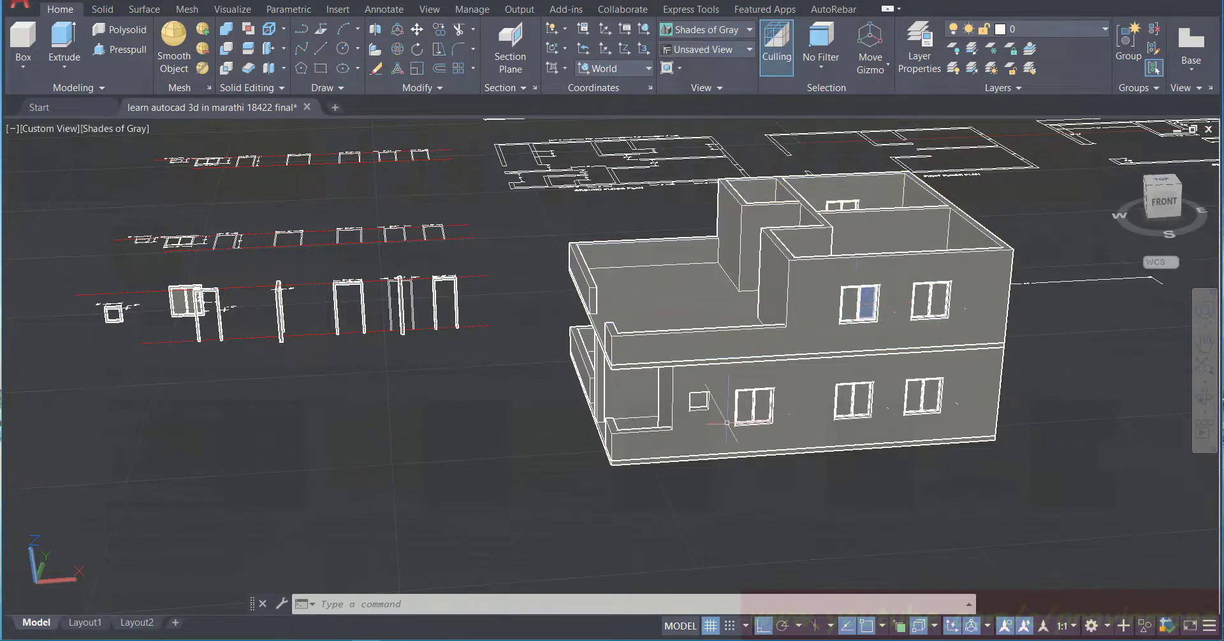
{"action": "key", "text": "ctrl+s"}
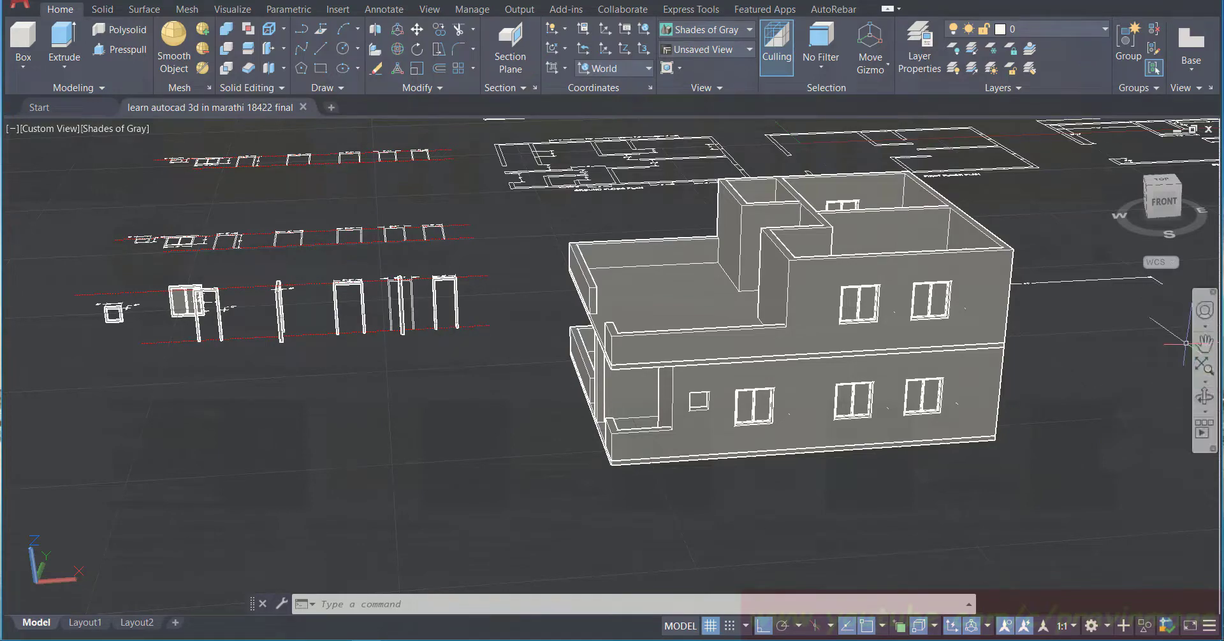
Step: Copy the slab between the two floors 10'6" straight up along the Z axis and save the drawing
{"action": "left_click", "coordinate": [1205, 346]}
{"action": "left_click_drag", "start_coordinate": [1012, 313], "coordinate": [886, 365]}
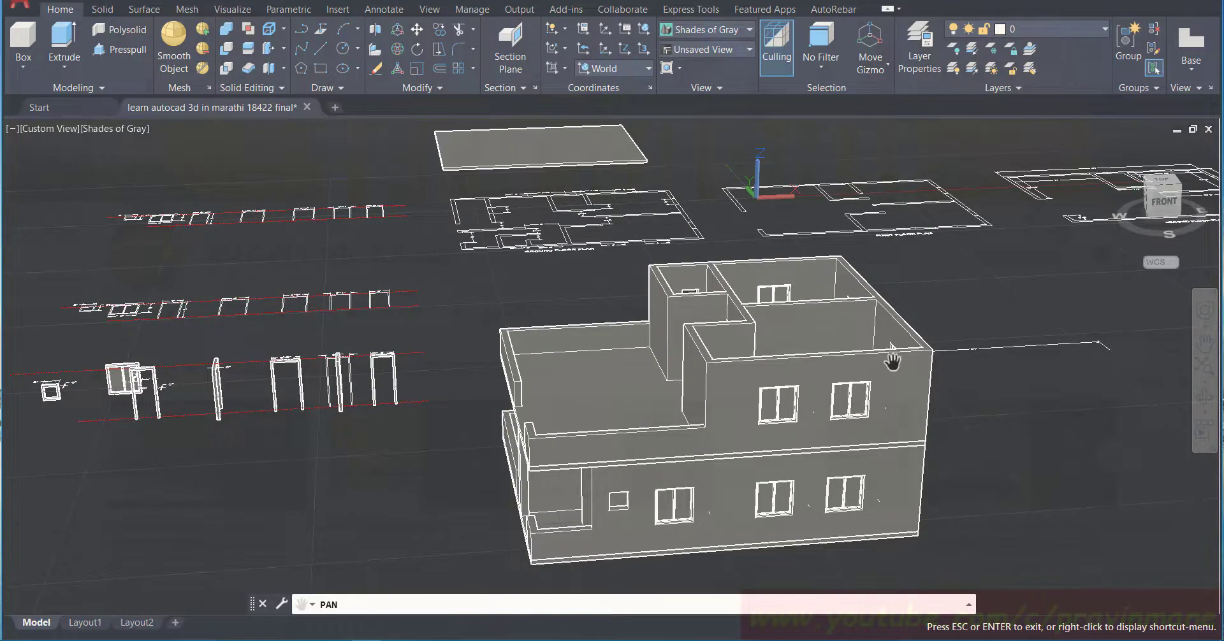
{"action": "key", "text": "Escape"}
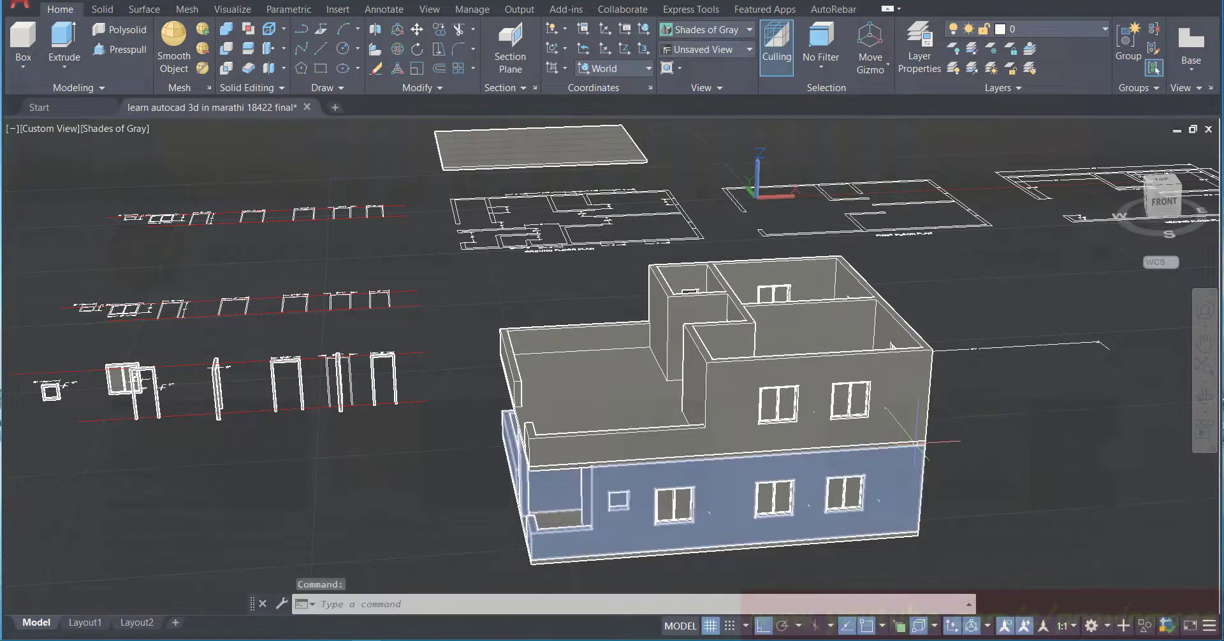
{"action": "left_click", "coordinate": [923, 443]}
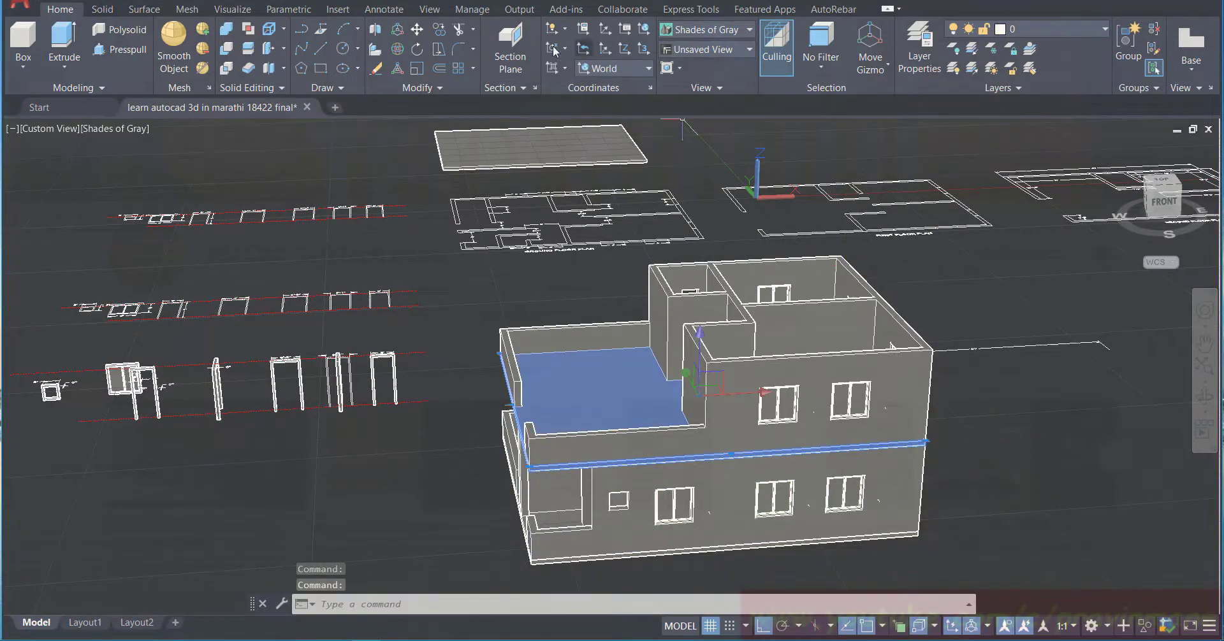
{"action": "left_click", "coordinate": [439, 29]}
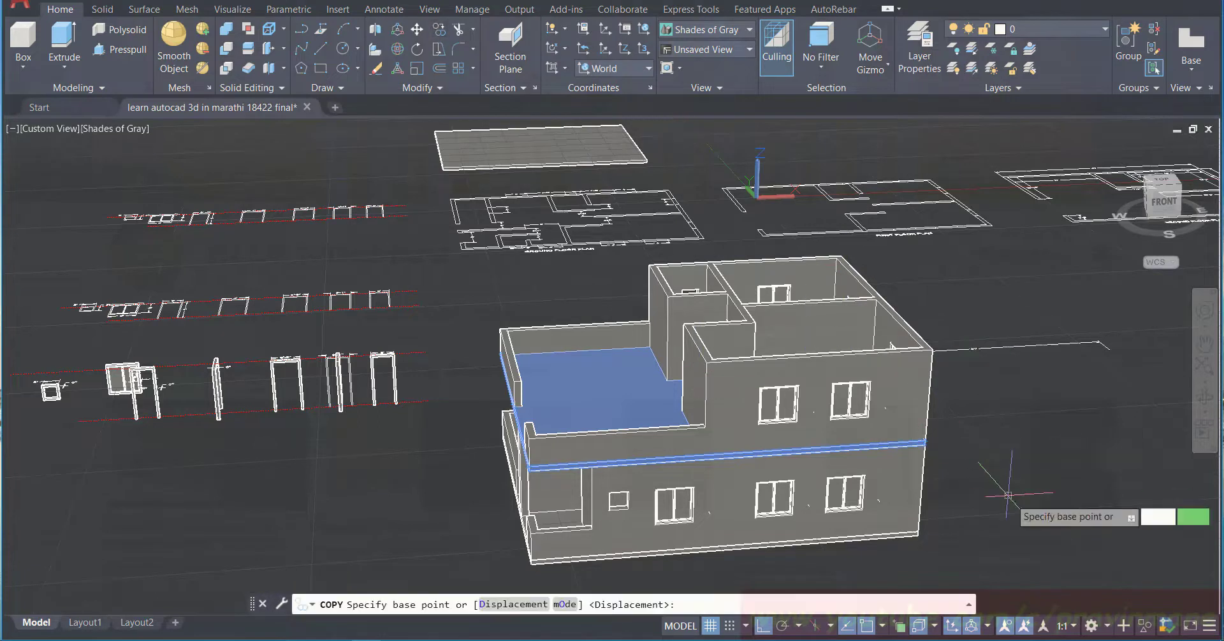
{"action": "left_click", "coordinate": [1061, 506]}
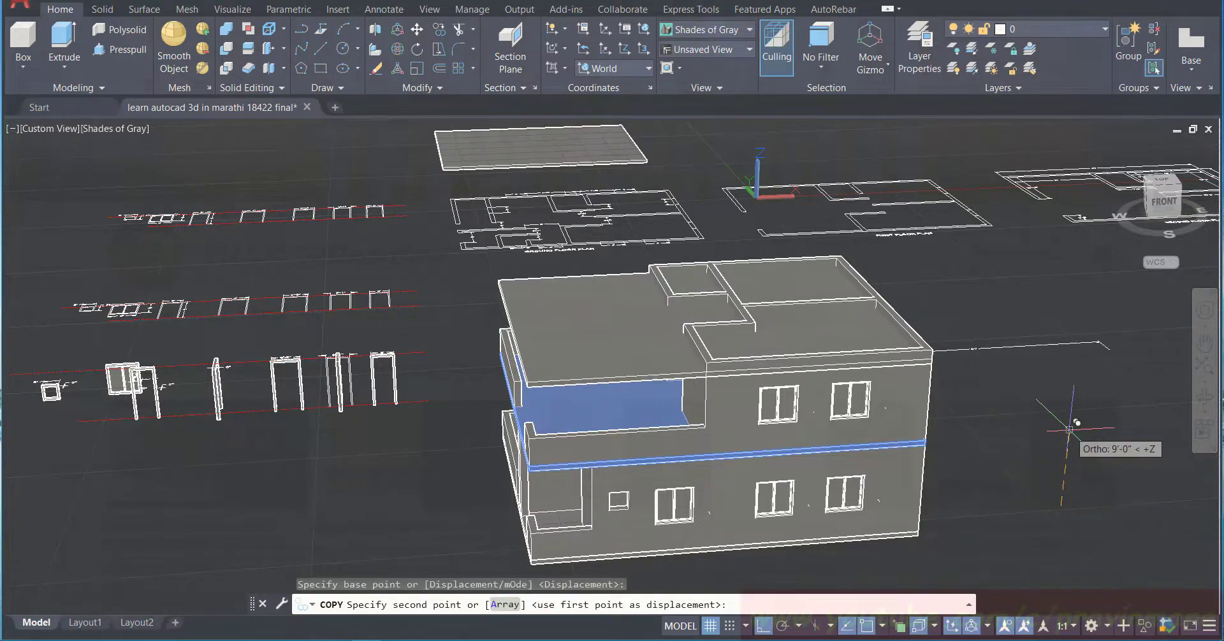
{"action": "type", "text": "10'6"}
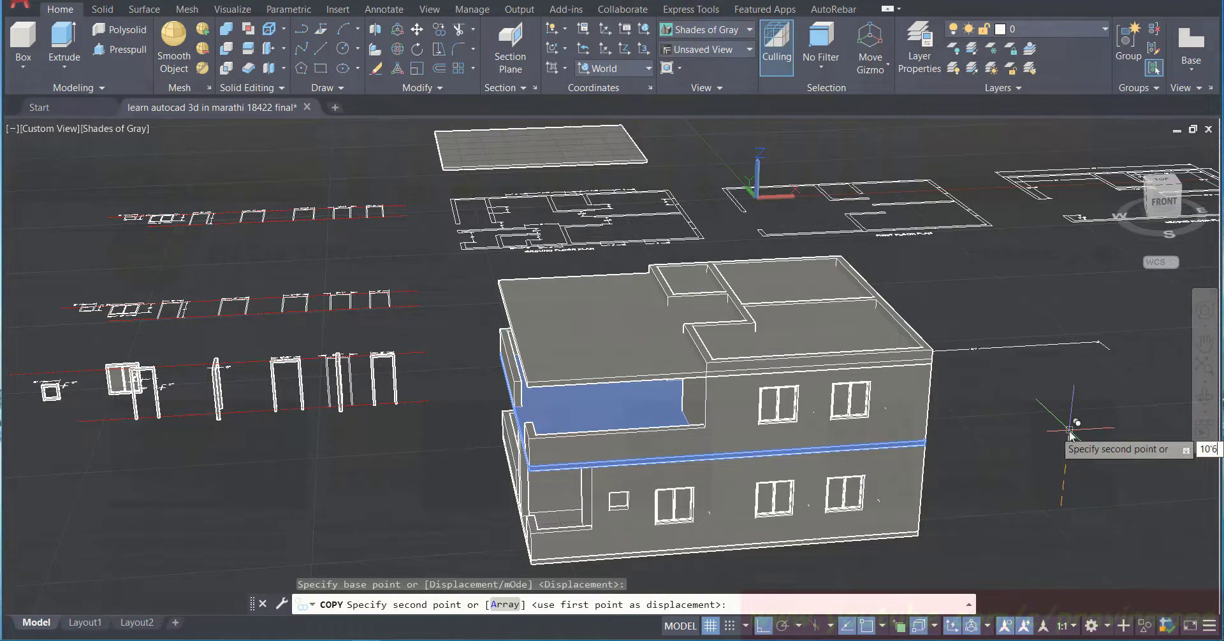
{"action": "key", "text": "Return"}
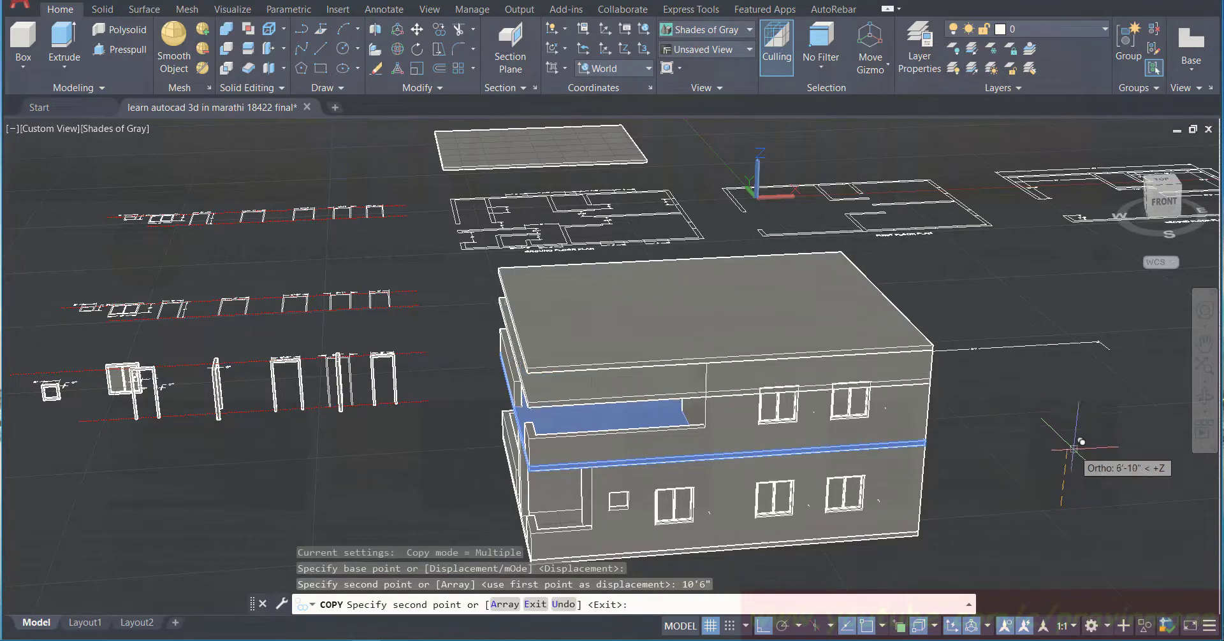
{"action": "key", "text": "Escape"}
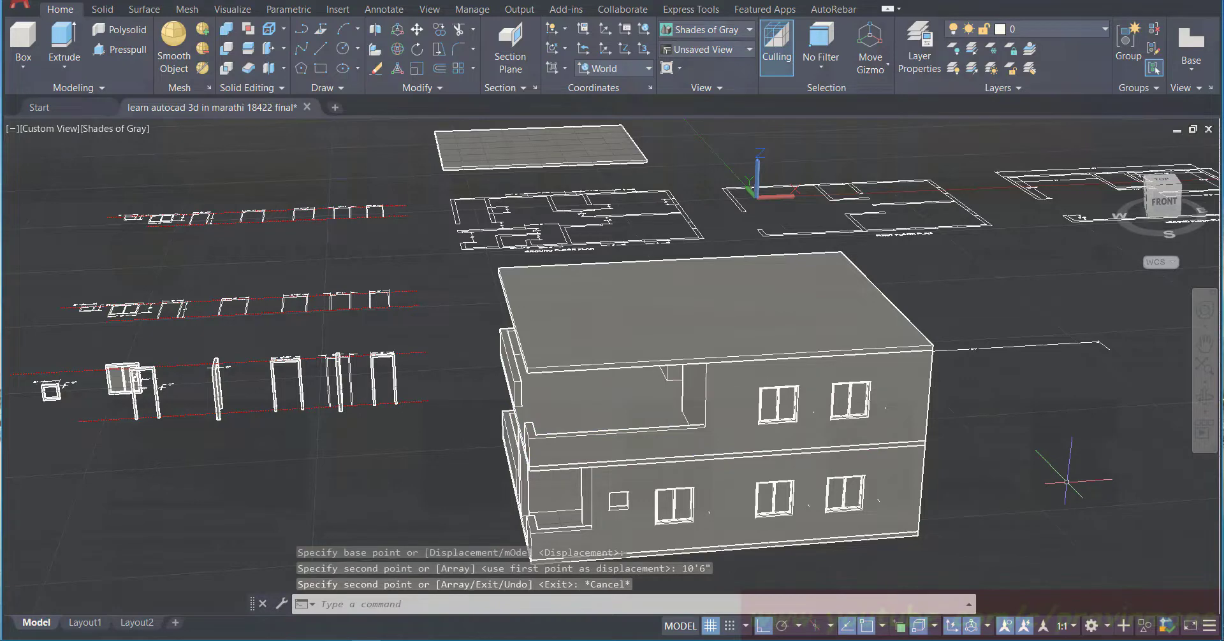
{"action": "key", "text": "ctrl+s"}
Step: Erase the dimension sticking out at the front corner of the second-floor walls and save the drawing
{"action": "scroll", "coordinate": [990, 436], "scroll_direction": "down", "scroll_amount": 2}
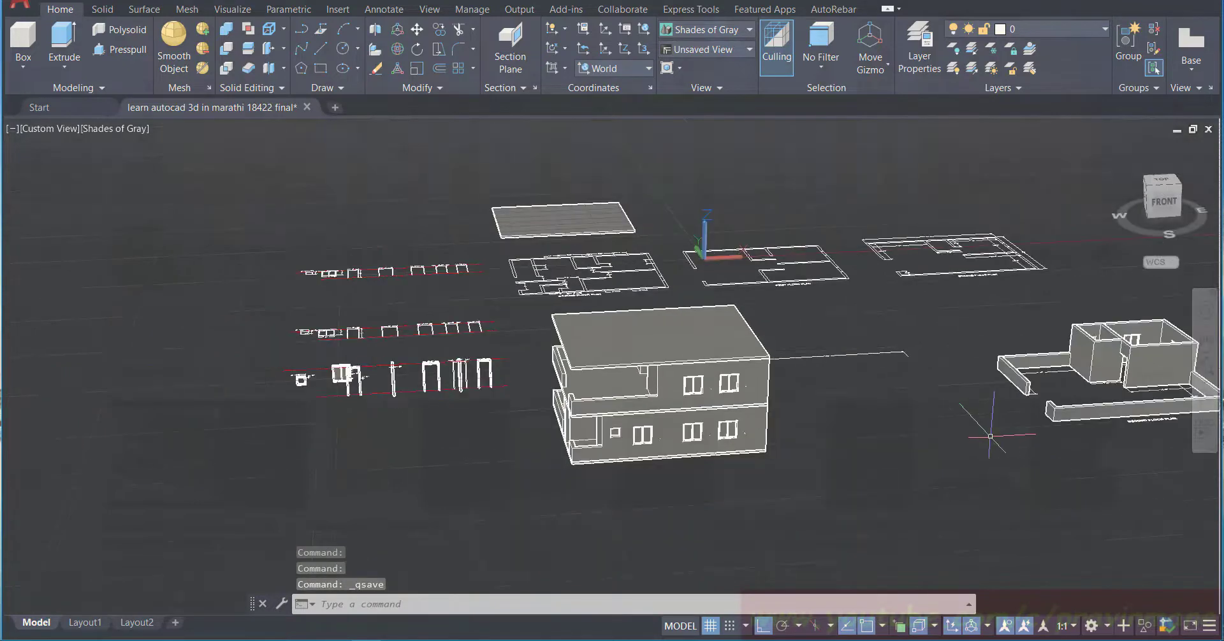
{"action": "left_click", "coordinate": [1207, 344]}
{"action": "left_click_drag", "start_coordinate": [1116, 354], "coordinate": [830, 368]}
{"action": "key", "text": "Escape"}
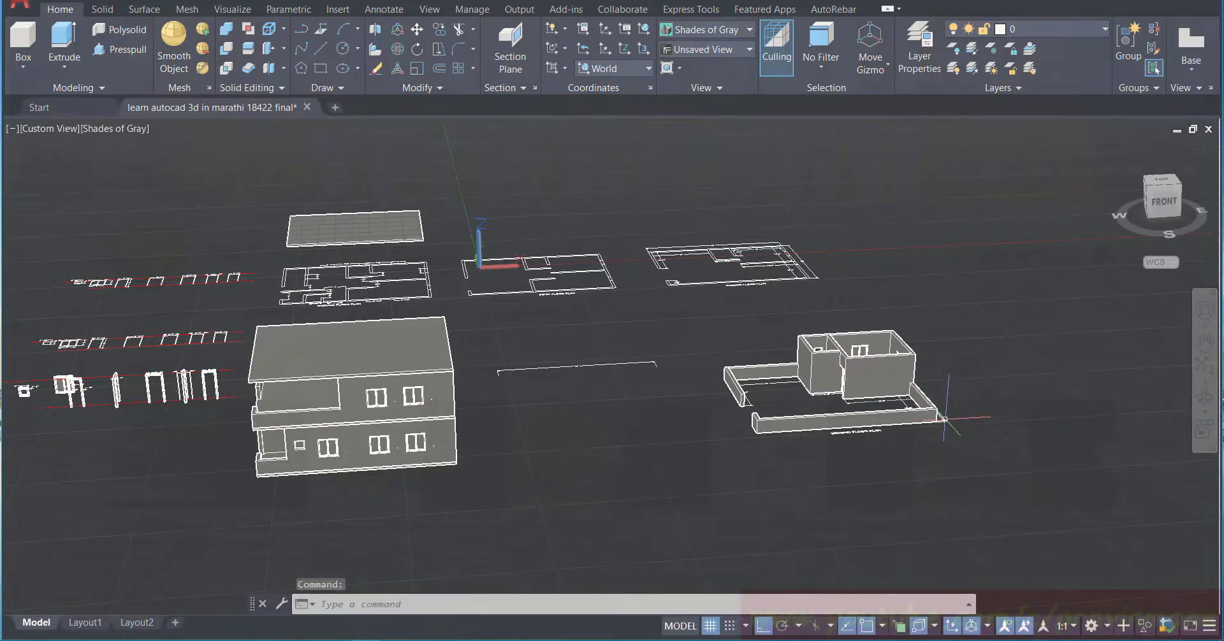
{"action": "left_click", "coordinate": [945, 419]}
{"action": "key", "text": "Delete"}
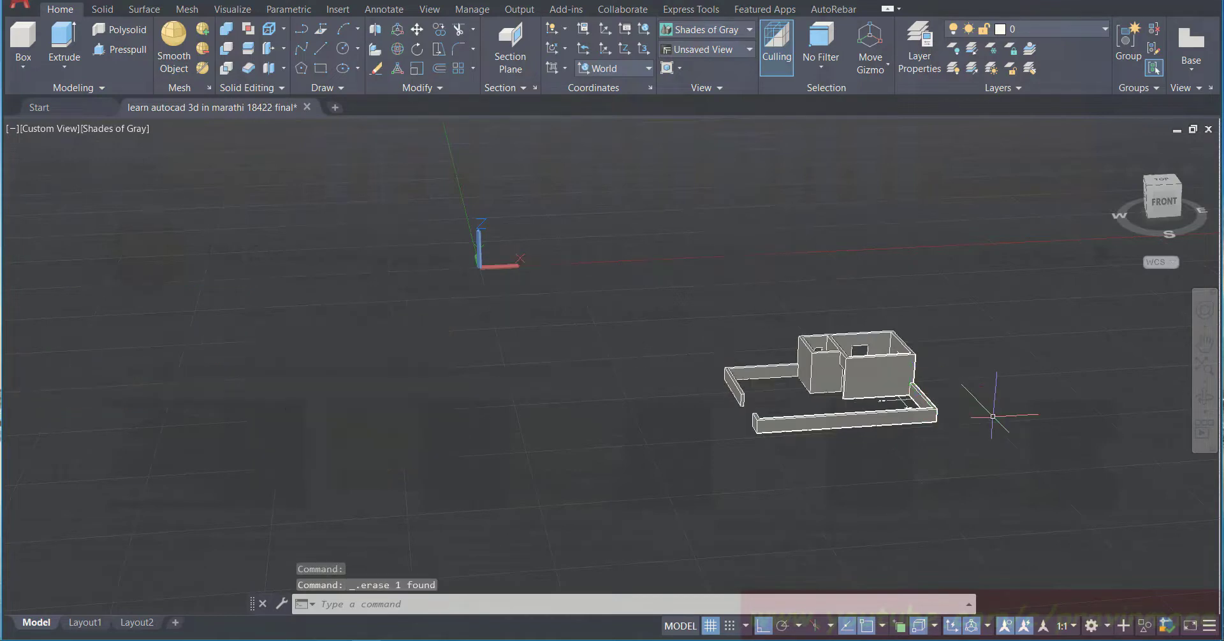
{"action": "key", "text": "Escape"}
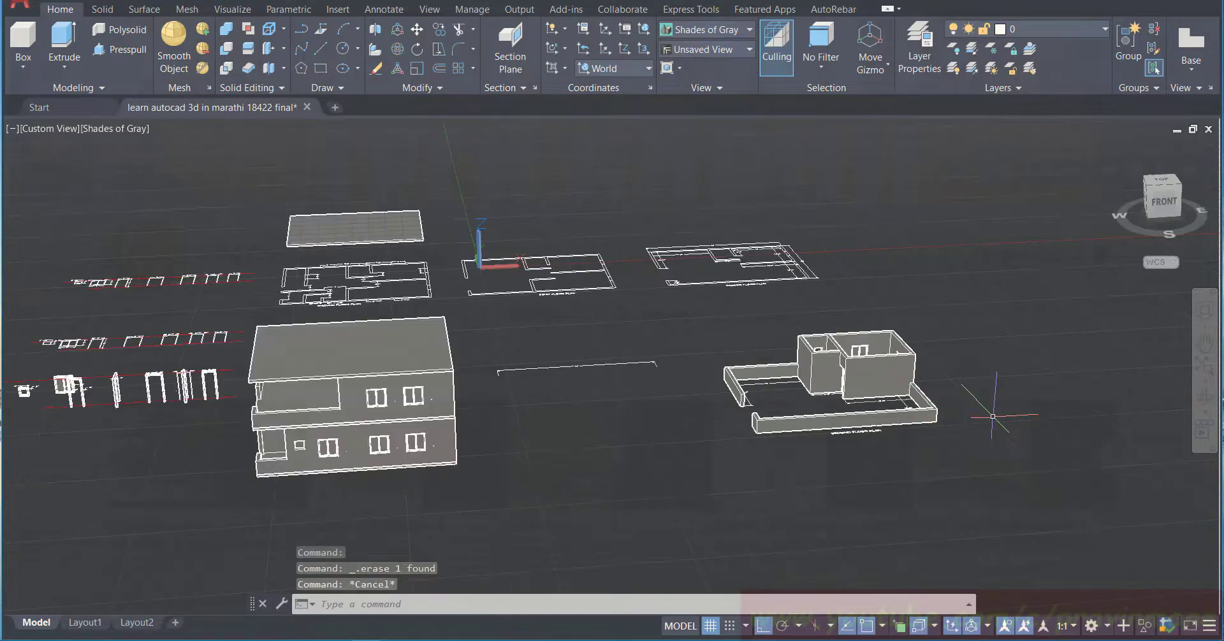
{"action": "key", "text": "ctrl+s"}
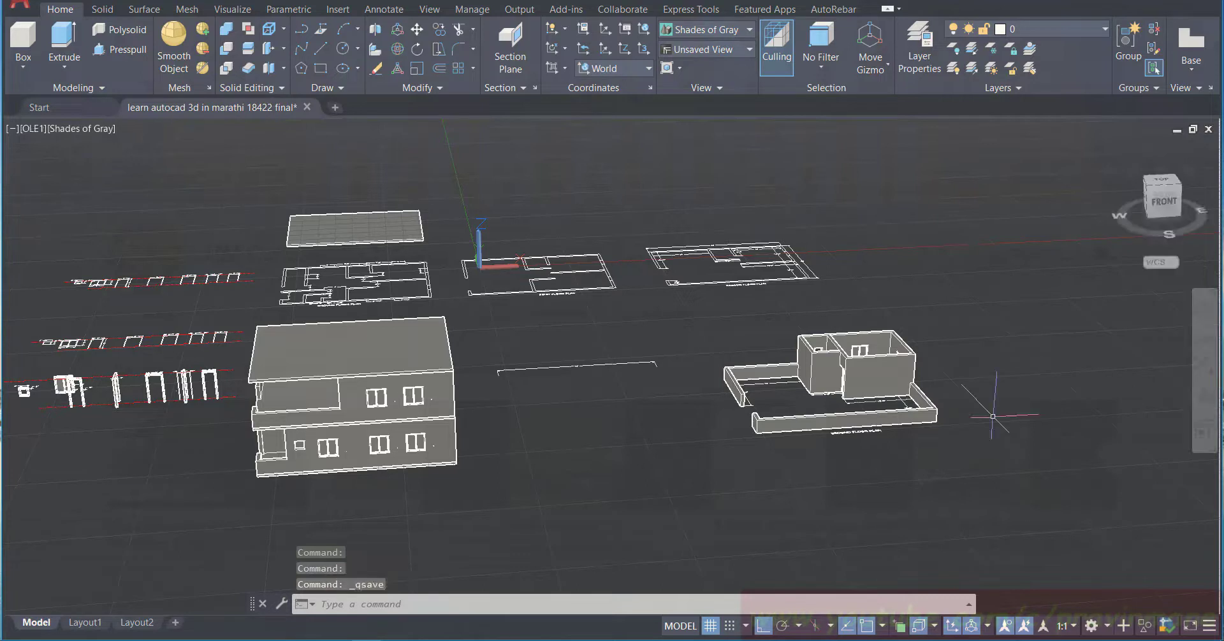
Step: Move the second-floor walls from their lower front corner onto the top front corner of the house's upper slab, and save the drawing
{"action": "left_click", "coordinate": [682, 308]}
{"action": "left_click", "coordinate": [1005, 493]}
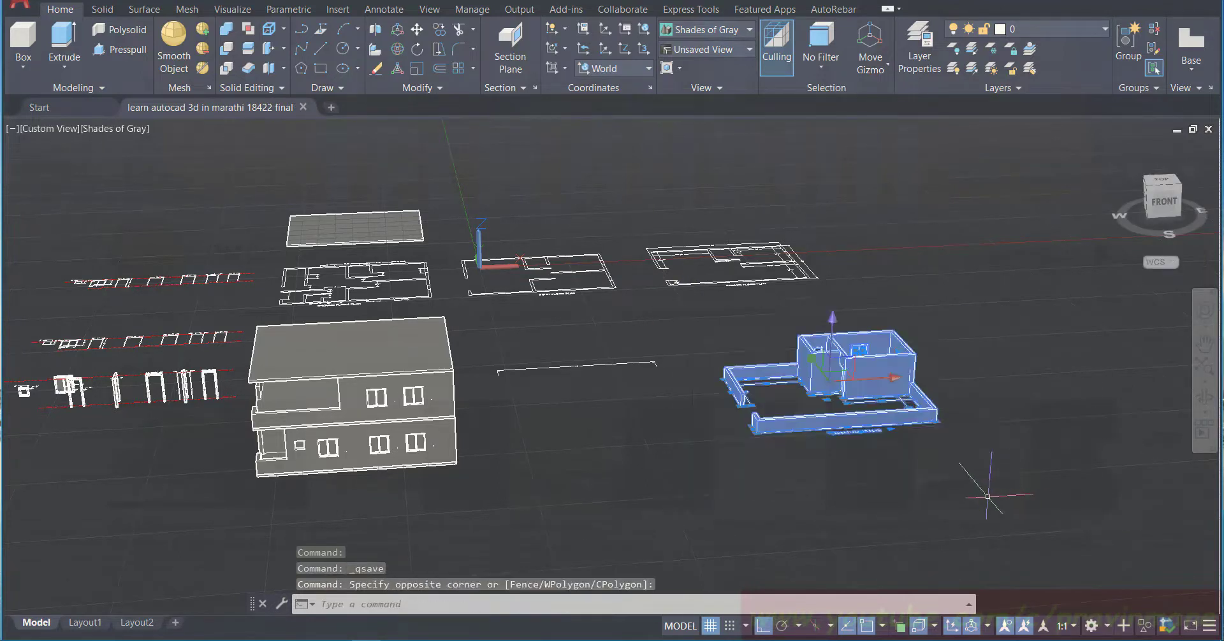
{"action": "scroll", "coordinate": [735, 459], "scroll_direction": "down", "scroll_amount": 4}
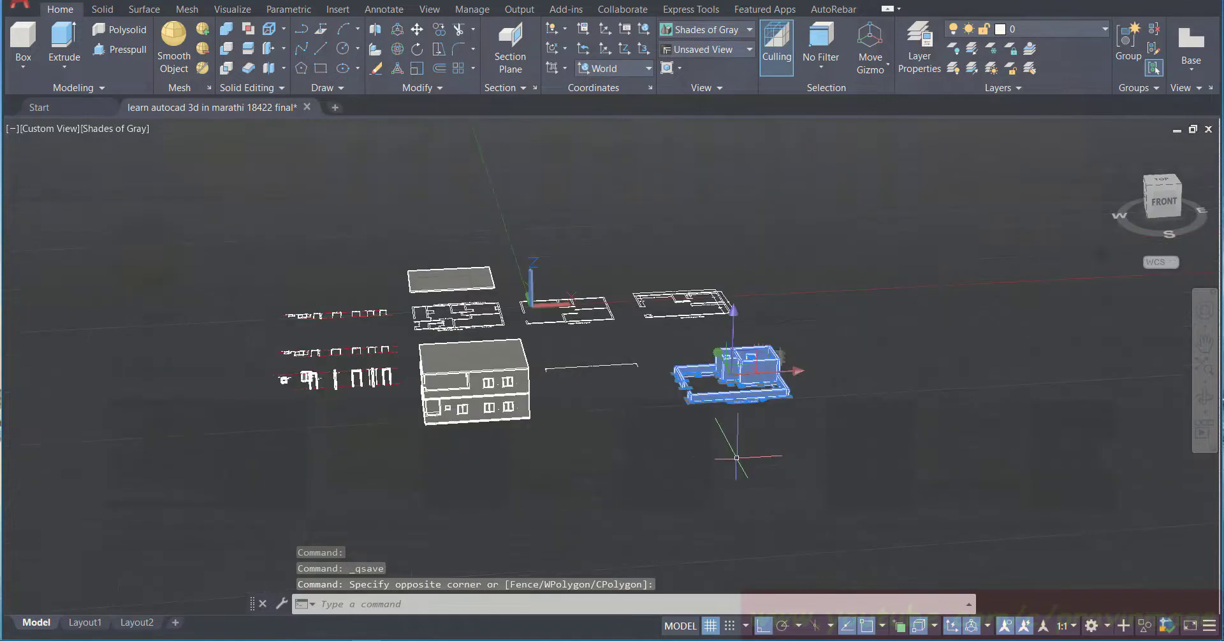
{"action": "scroll", "coordinate": [681, 418], "scroll_direction": "up", "scroll_amount": 3}
{"action": "scroll", "coordinate": [698, 396], "scroll_direction": "up", "scroll_amount": 2}
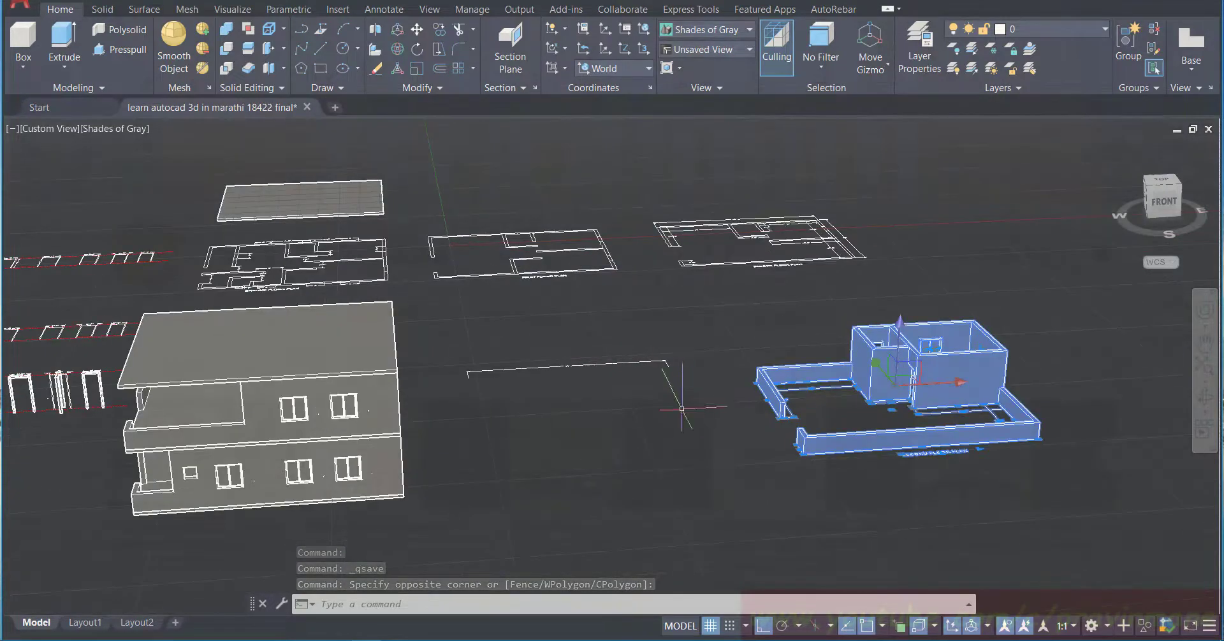
{"action": "scroll", "coordinate": [778, 424], "scroll_direction": "up", "scroll_amount": 3}
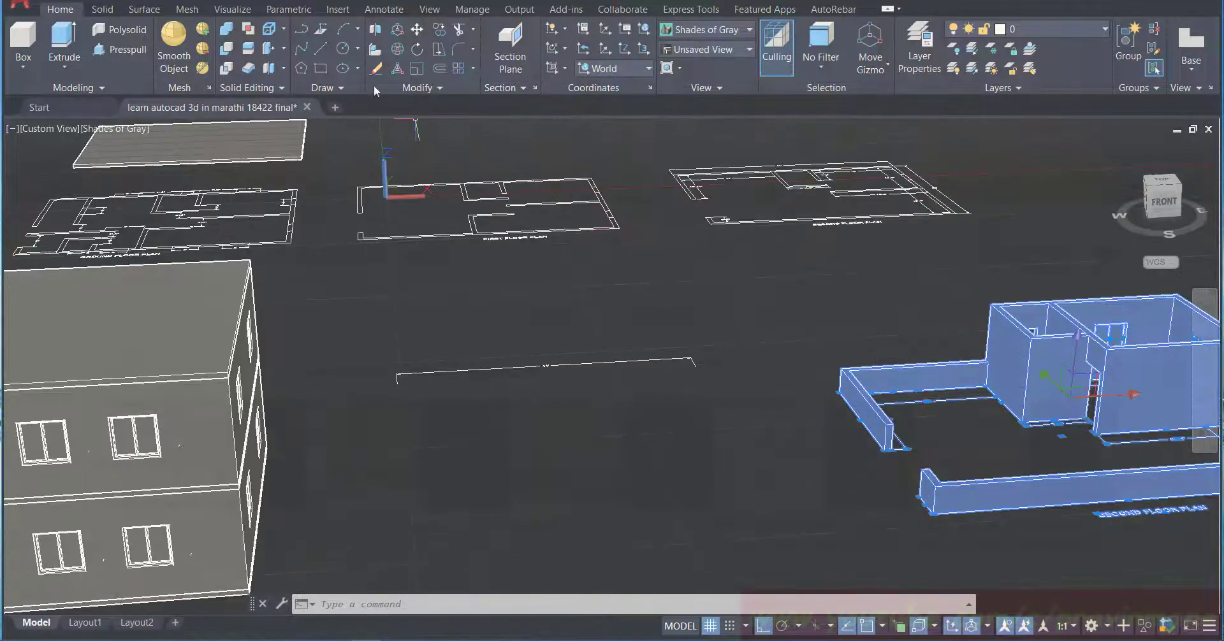
{"action": "left_click", "coordinate": [416, 30]}
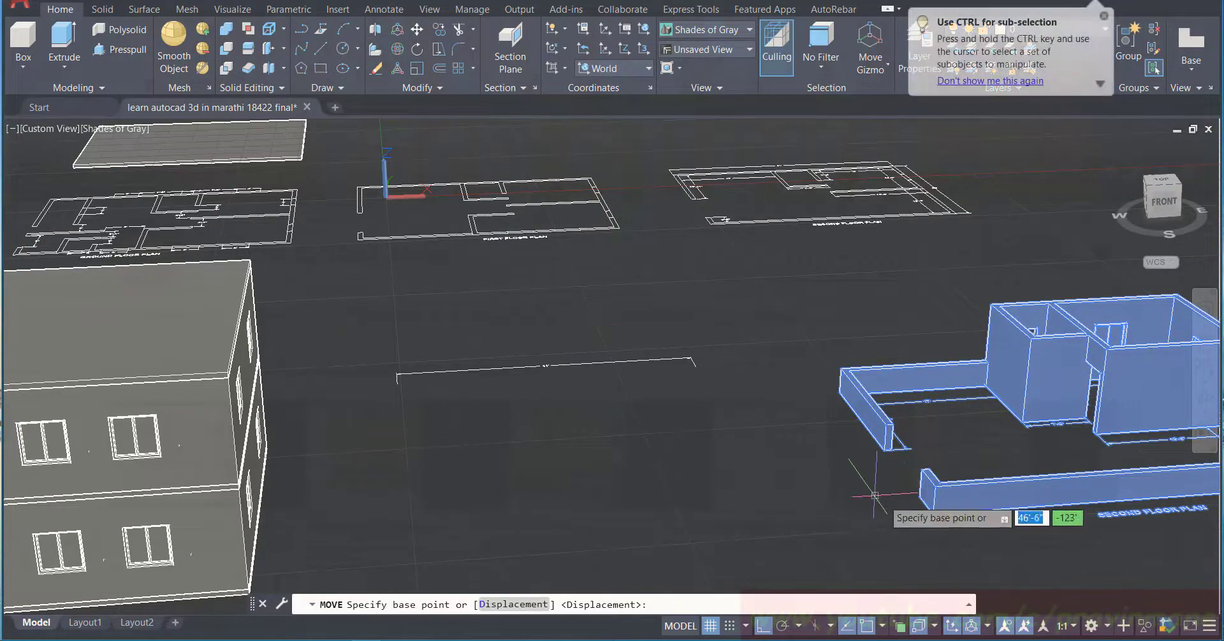
{"action": "left_click", "coordinate": [932, 513]}
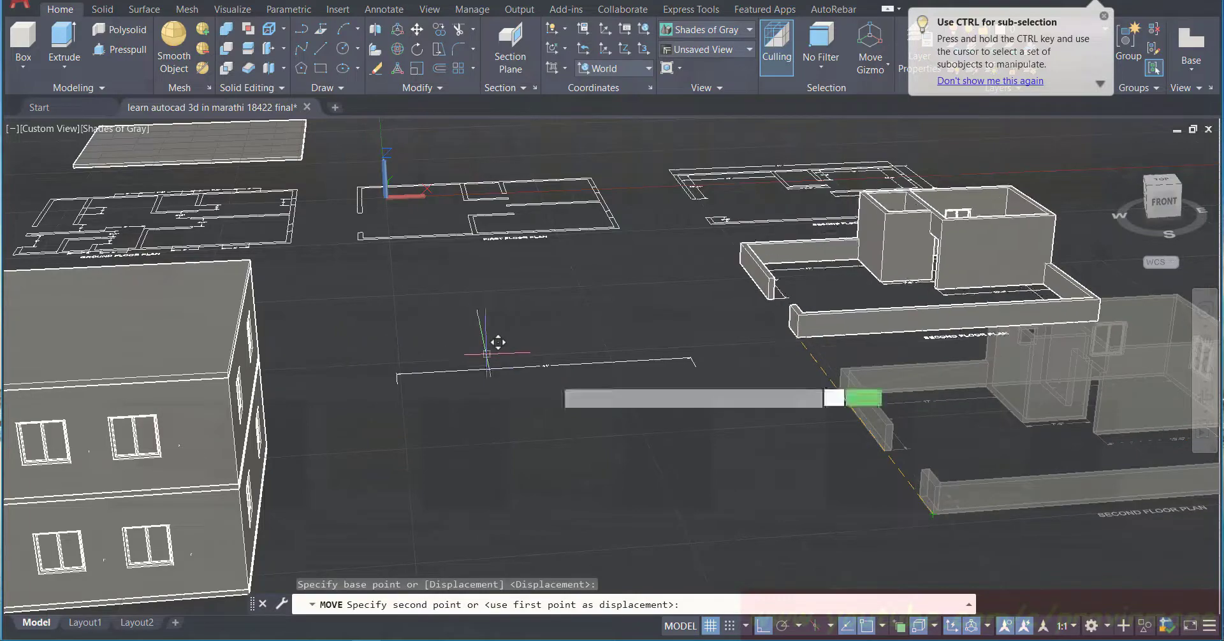
{"action": "left_click", "coordinate": [1205, 342]}
{"action": "left_click_drag", "start_coordinate": [708, 404], "coordinate": [1085, 382]}
{"action": "left_click_drag", "start_coordinate": [851, 426], "coordinate": [948, 424]}
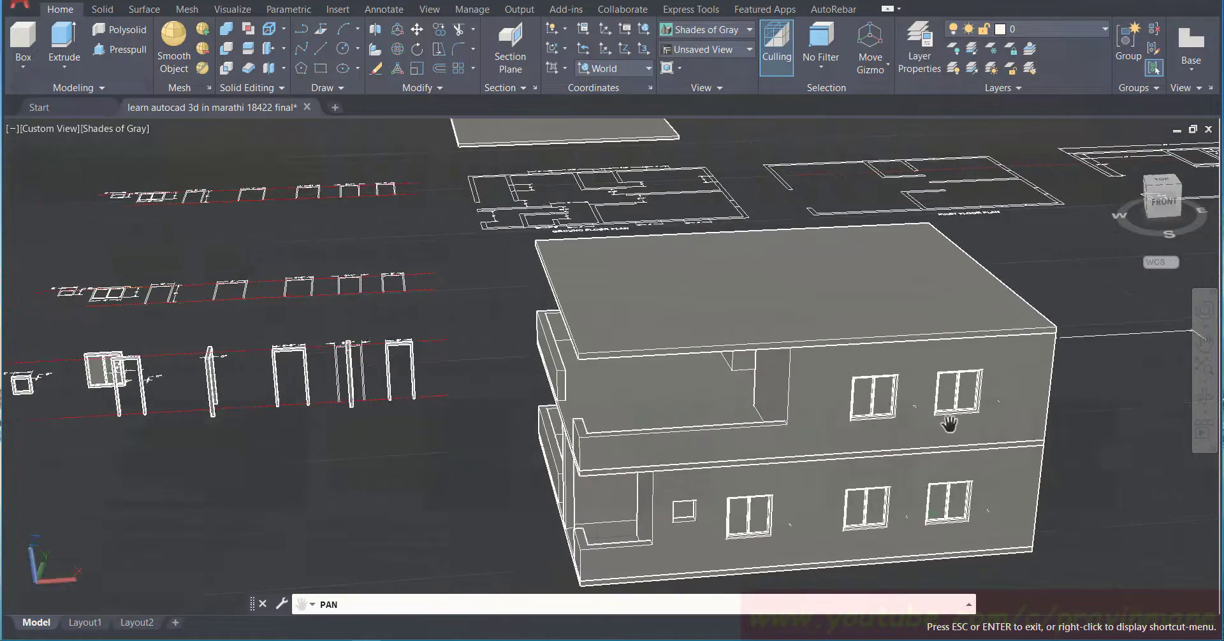
{"action": "key", "text": "Escape"}
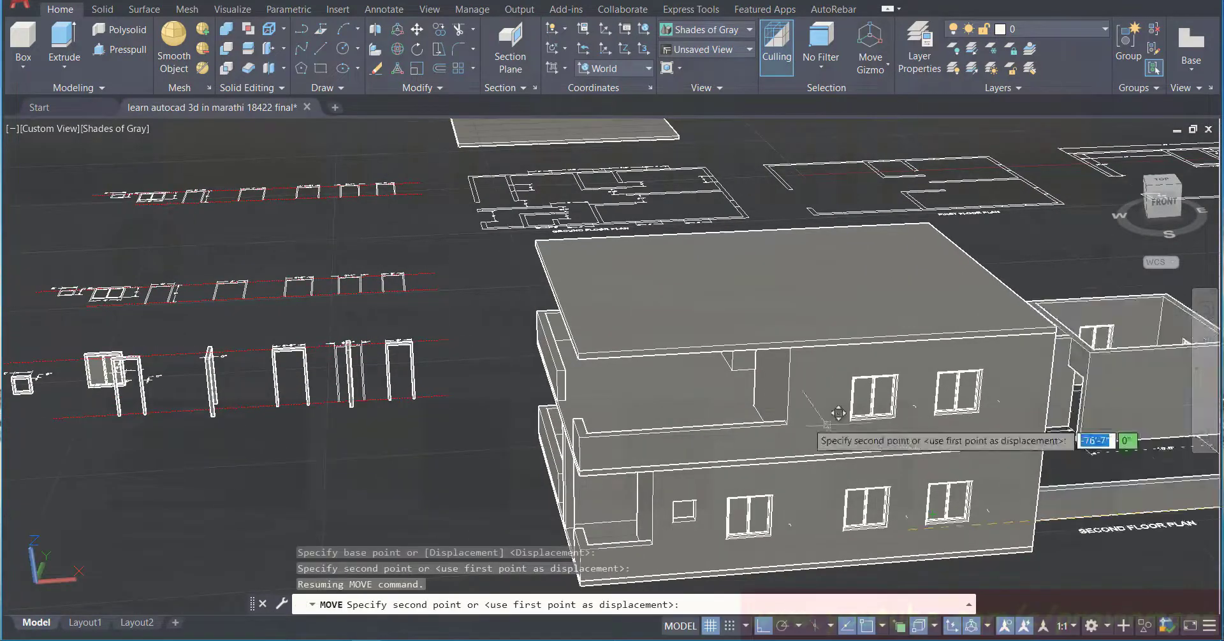
{"action": "left_click", "coordinate": [579, 353]}
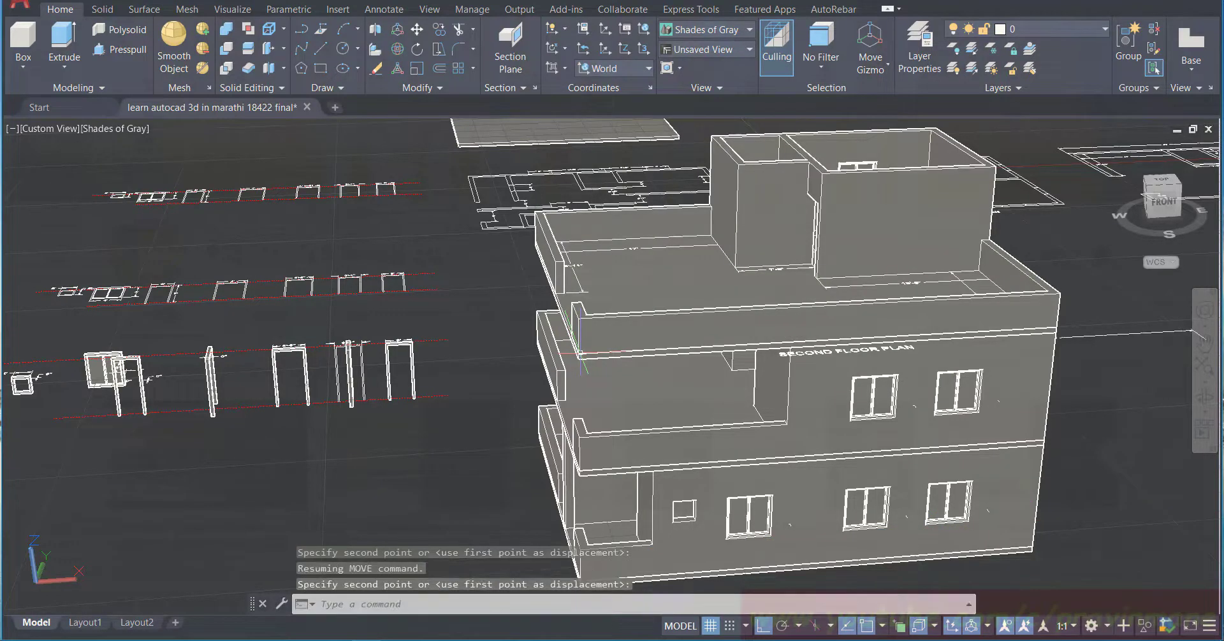
{"action": "key", "text": "Escape"}
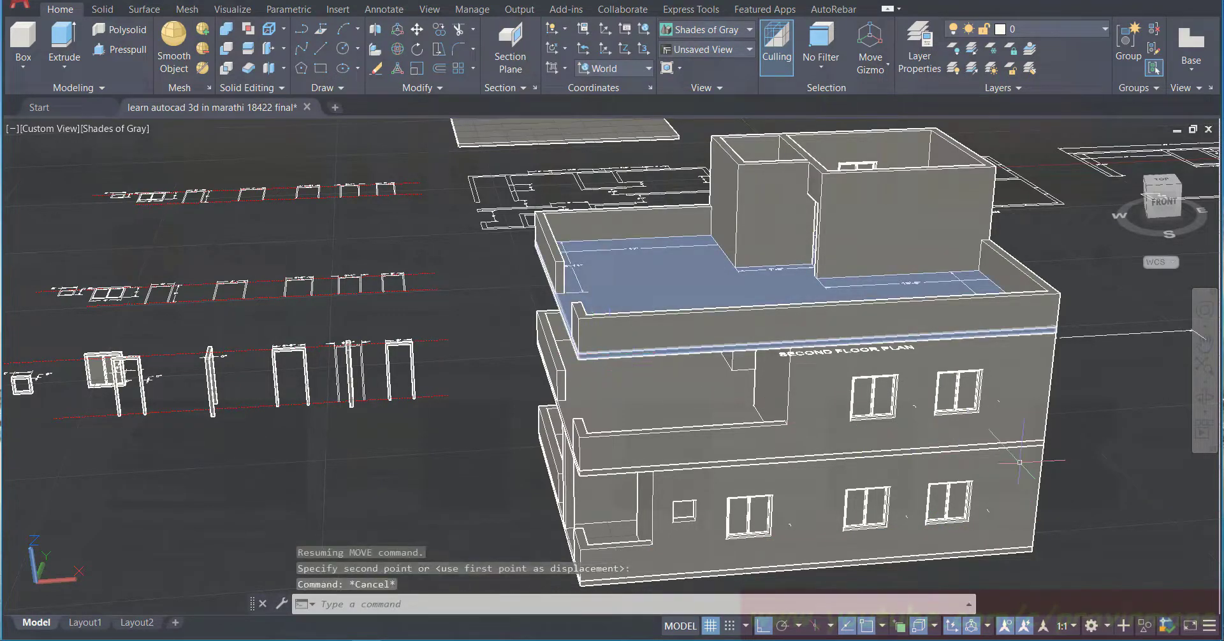
{"action": "key", "text": "ctrl+s"}
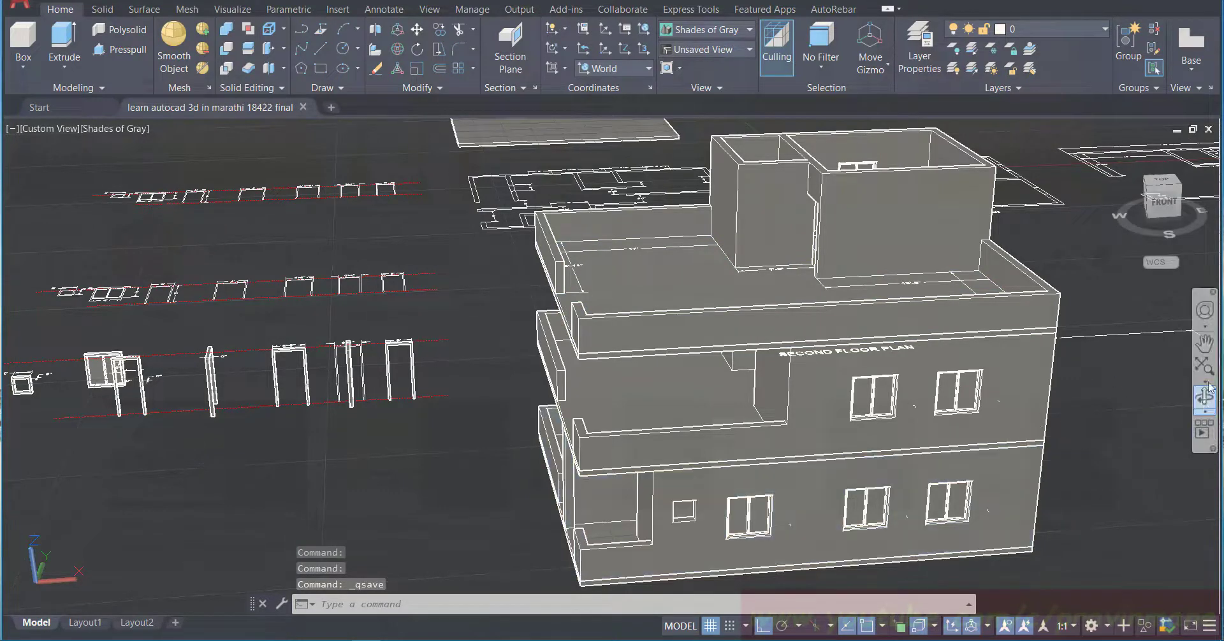
Step: Examine the stacked house from above and from its front and left sides, and save the drawing
{"action": "left_click", "coordinate": [1205, 344]}
{"action": "left_click_drag", "start_coordinate": [893, 270], "coordinate": [793, 334]}
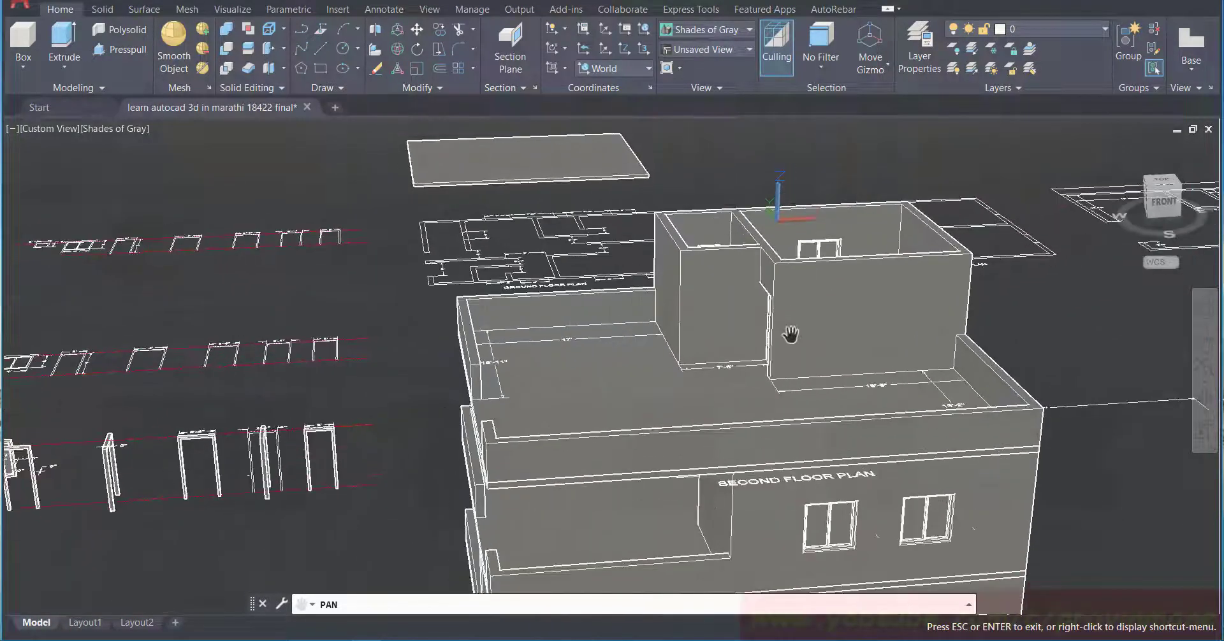
{"action": "scroll", "coordinate": [790, 339], "scroll_direction": "down", "scroll_amount": 5}
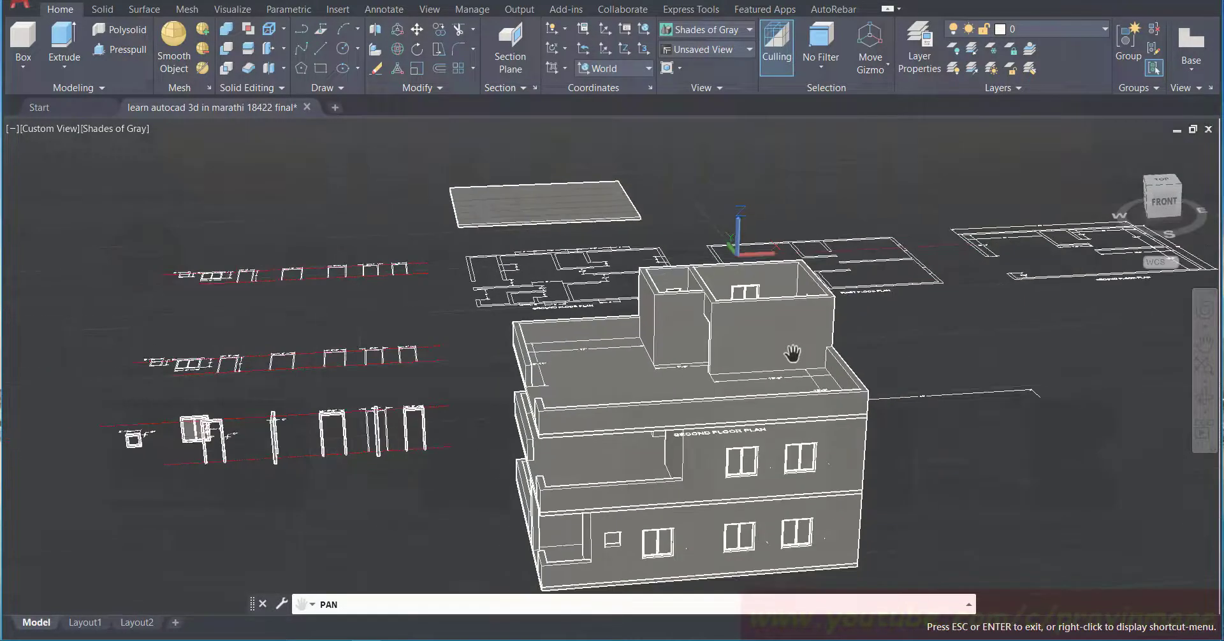
{"action": "left_click", "coordinate": [1205, 397]}
{"action": "left_click_drag", "start_coordinate": [972, 424], "coordinate": [1020, 416]}
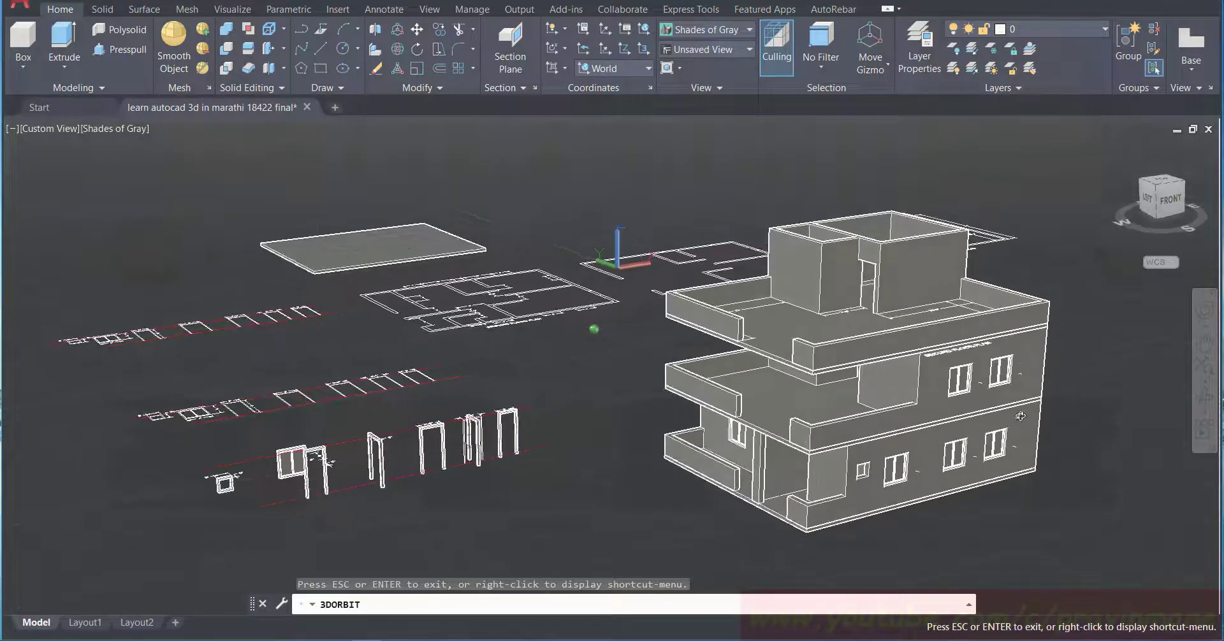
{"action": "left_click_drag", "start_coordinate": [948, 505], "coordinate": [965, 500]}
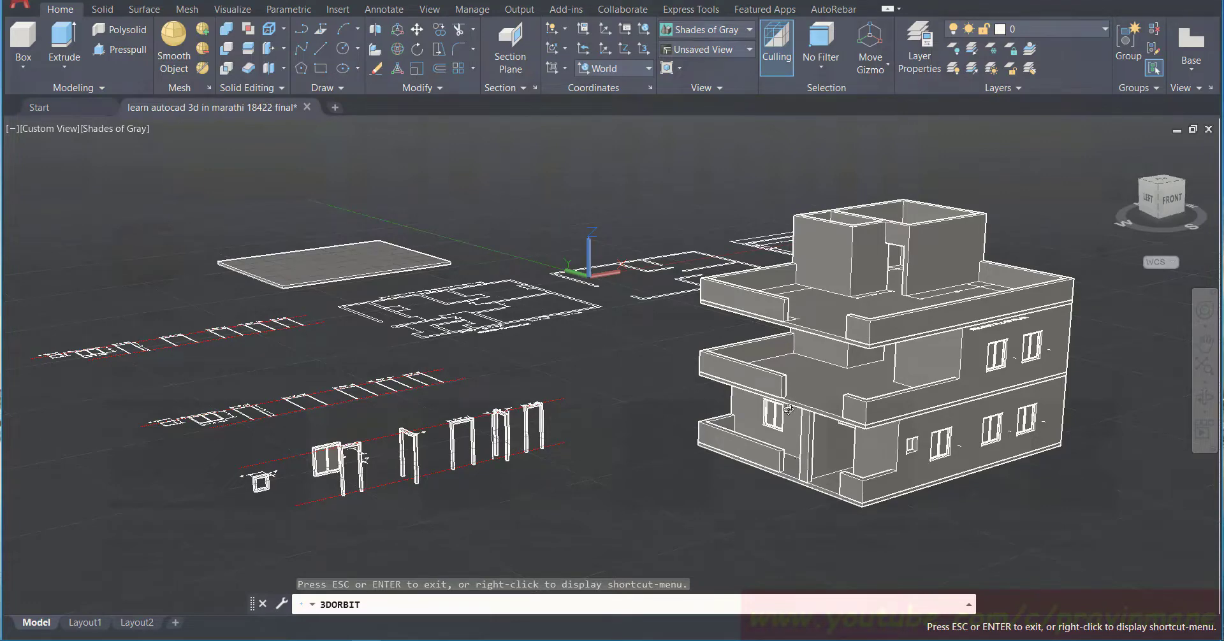
{"action": "scroll", "coordinate": [788, 410], "scroll_direction": "down", "scroll_amount": 1}
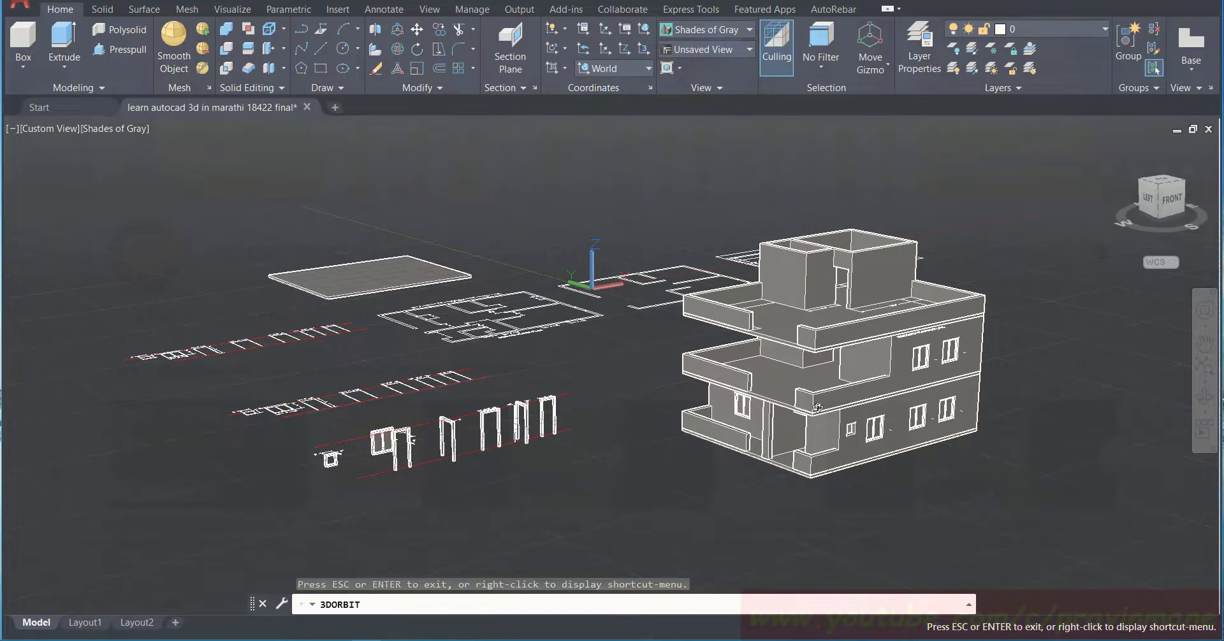
{"action": "scroll", "coordinate": [816, 406], "scroll_direction": "up", "scroll_amount": 1}
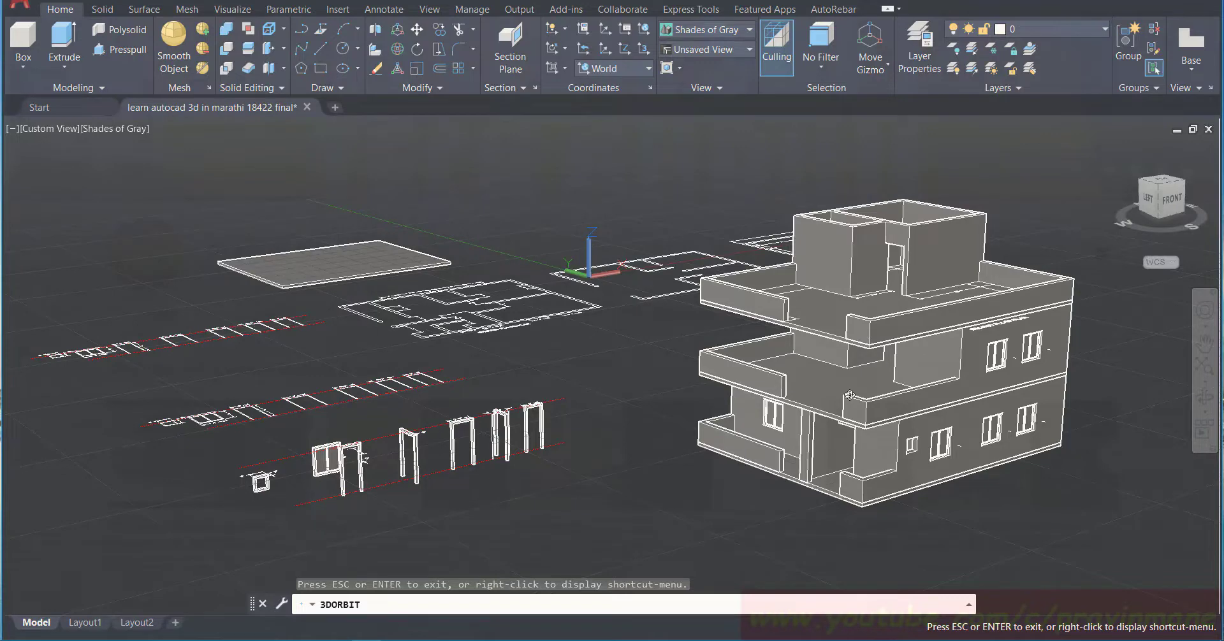
{"action": "scroll", "coordinate": [850, 395], "scroll_direction": "up", "scroll_amount": 1}
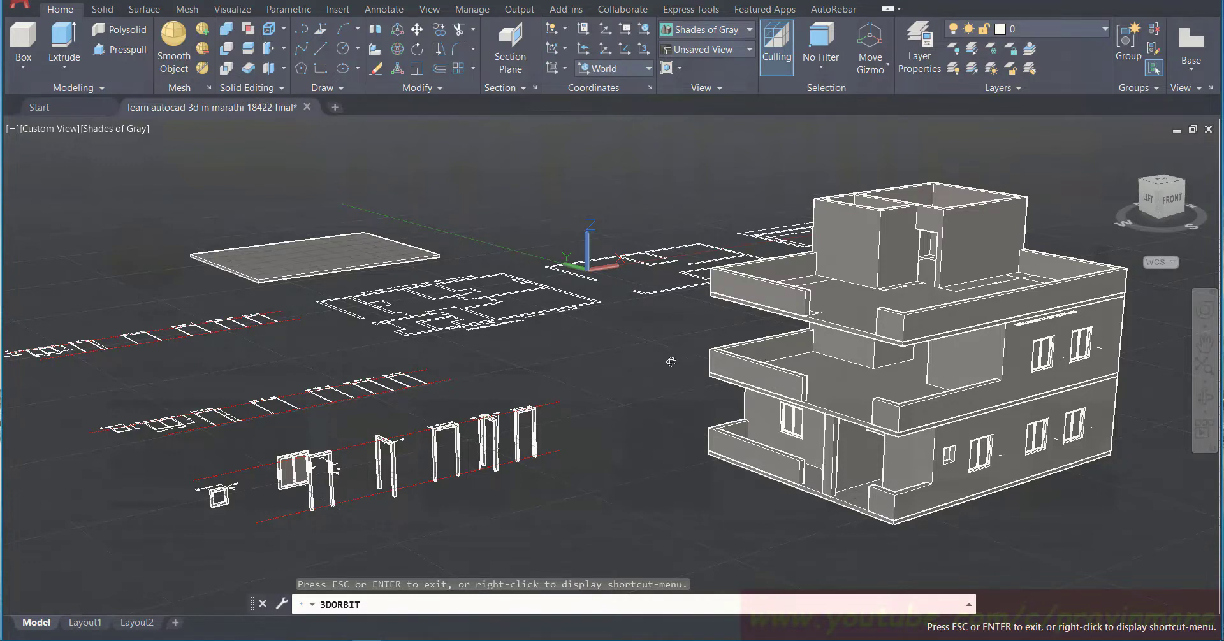
{"action": "key", "text": "Escape"}
{"action": "key", "text": "ctrl+s"}
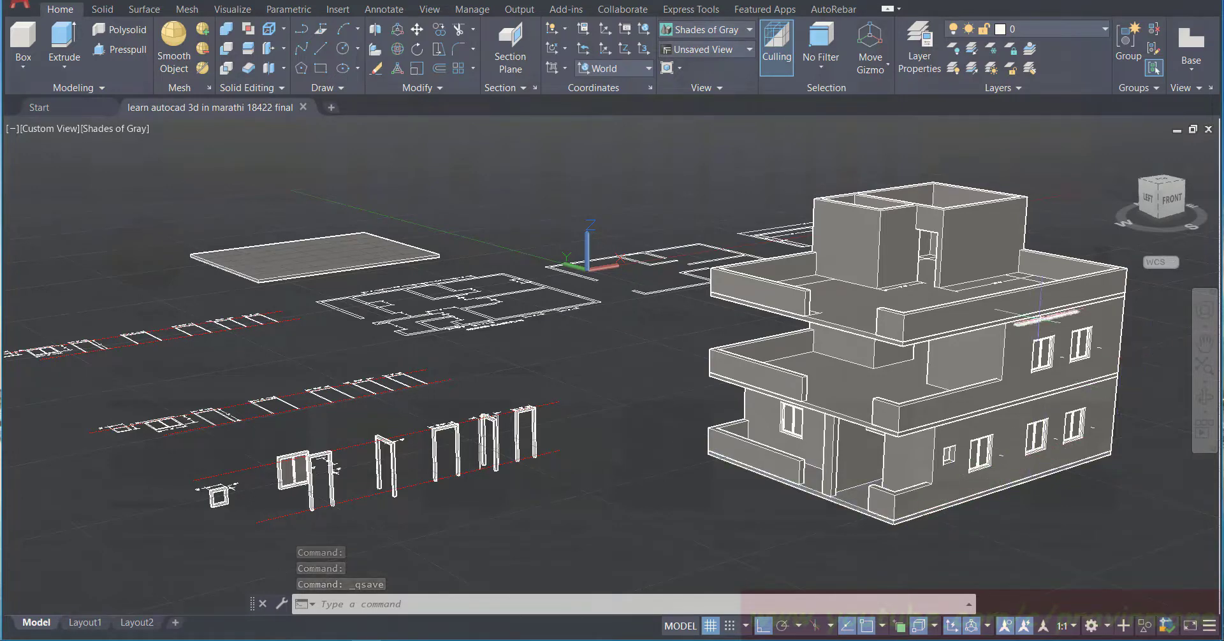
Step: Erase the SECOND FLOOR PLAN label floating in front of the house and save the drawing
{"action": "left_click", "coordinate": [1043, 326]}
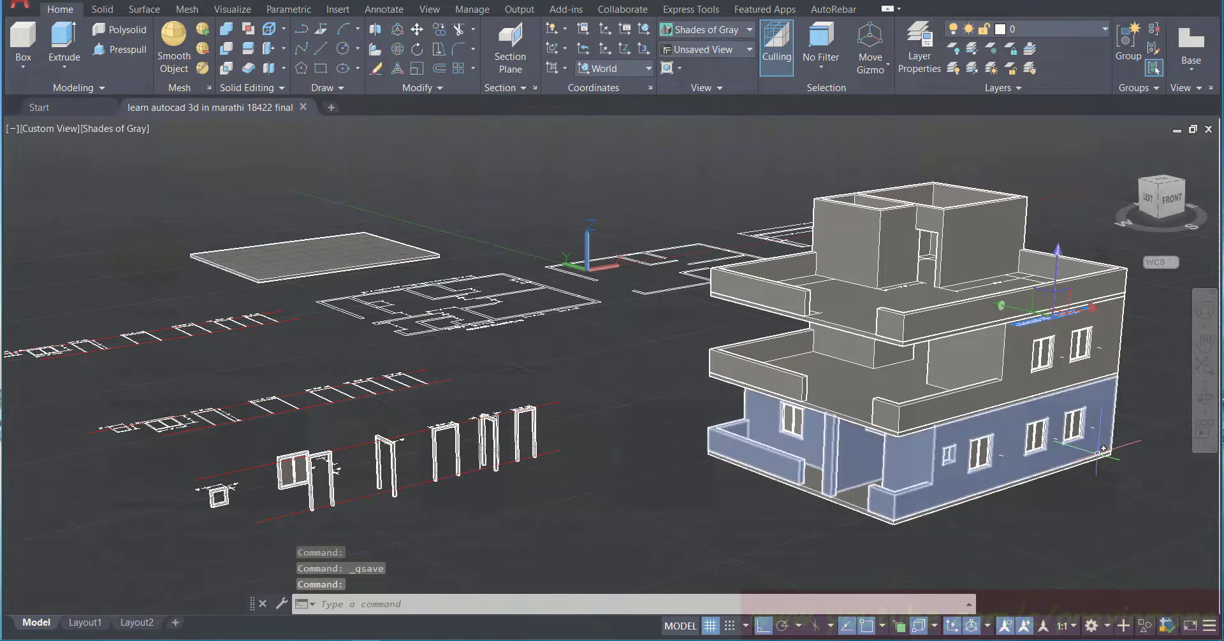
{"action": "key", "text": "Delete"}
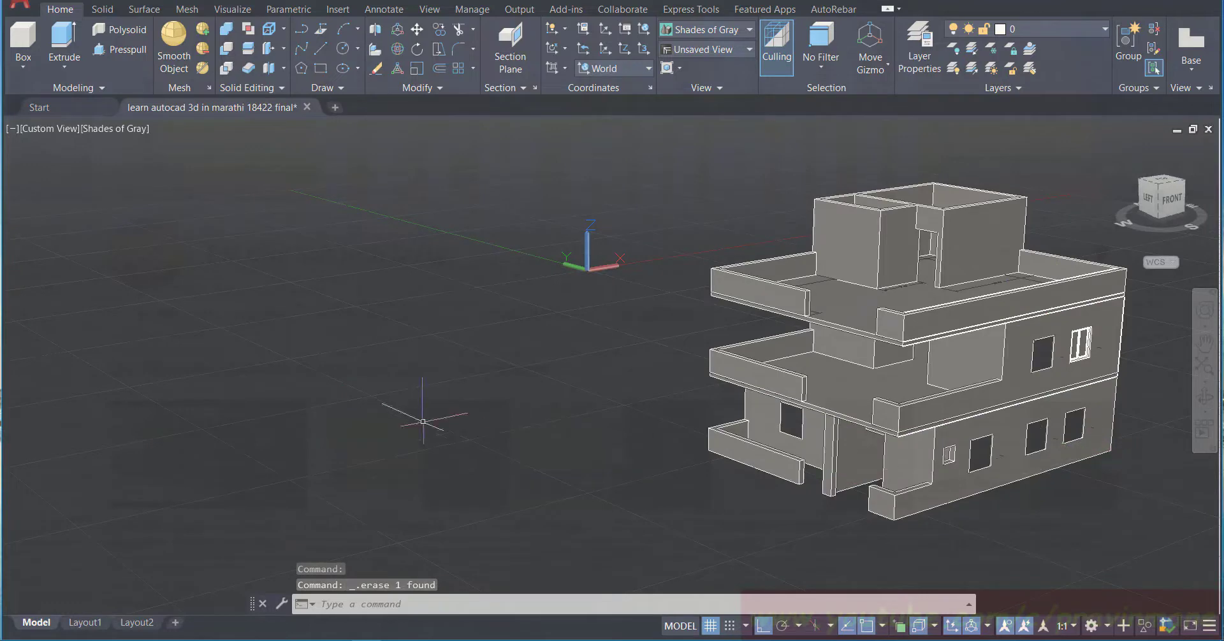
{"action": "key", "text": "Escape"}
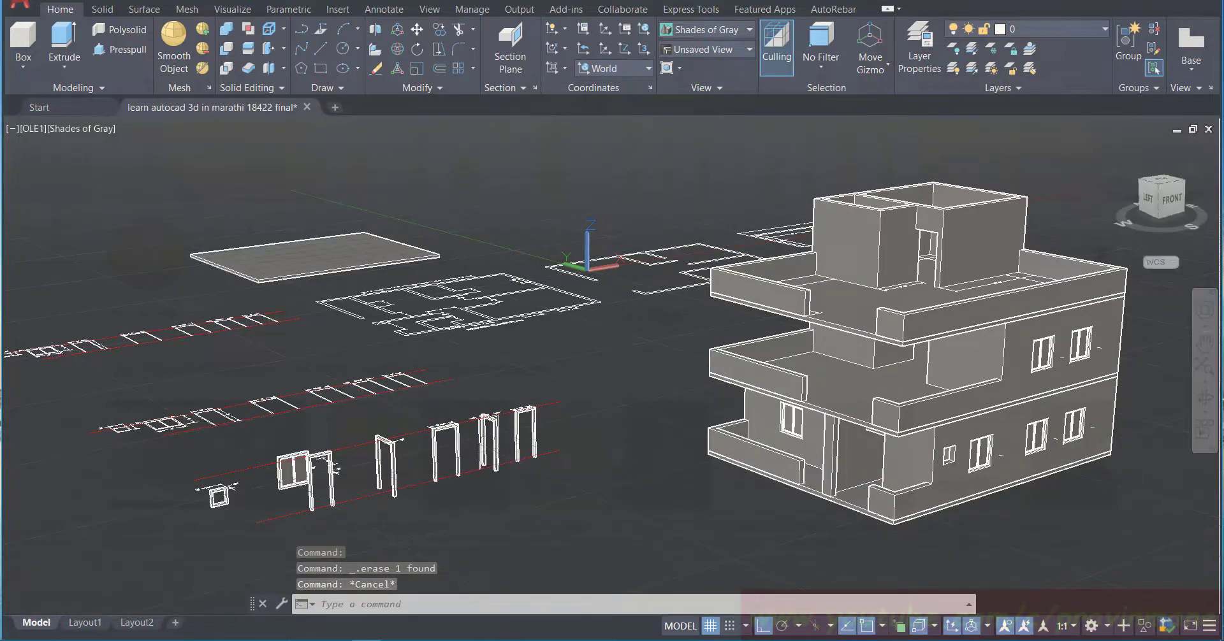
{"action": "key", "text": "ctrl+s"}
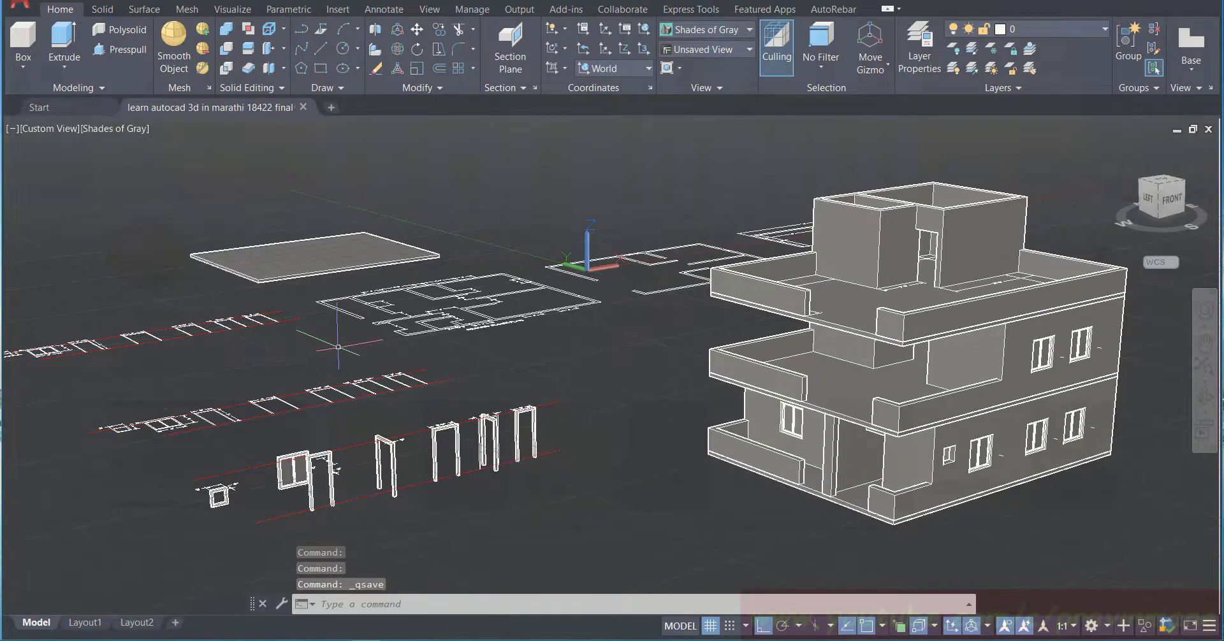
Step: Start a copy of the small square window frame, using its lower front corner as the base point
{"action": "left_click", "coordinate": [218, 496]}
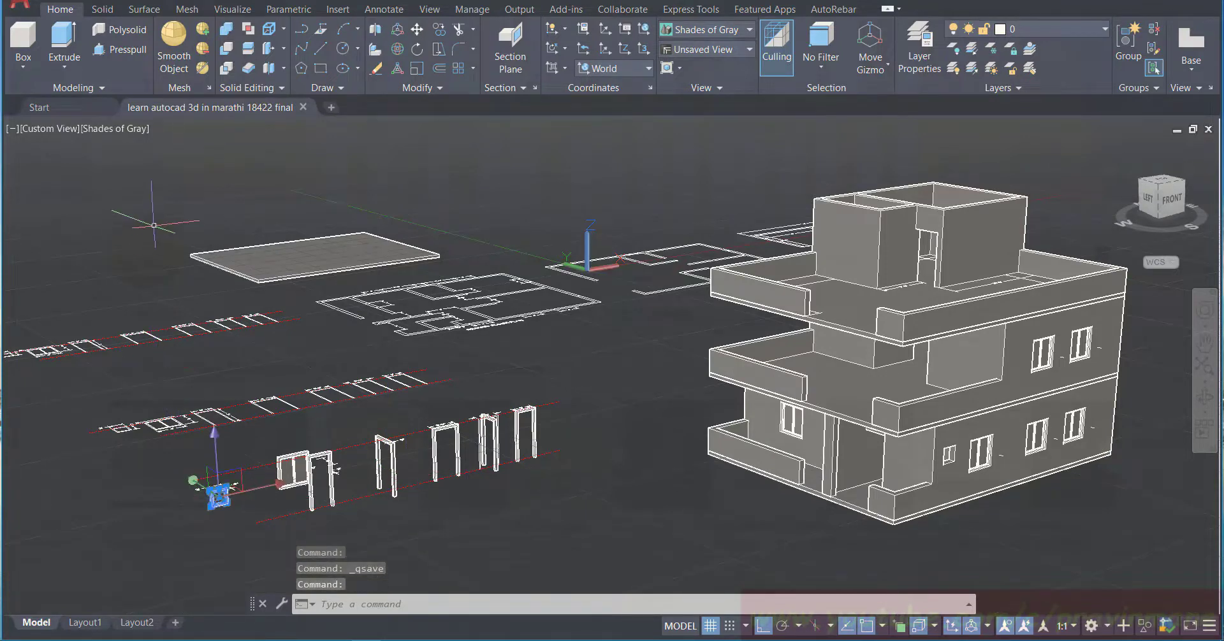
{"action": "left_click", "coordinate": [438, 28]}
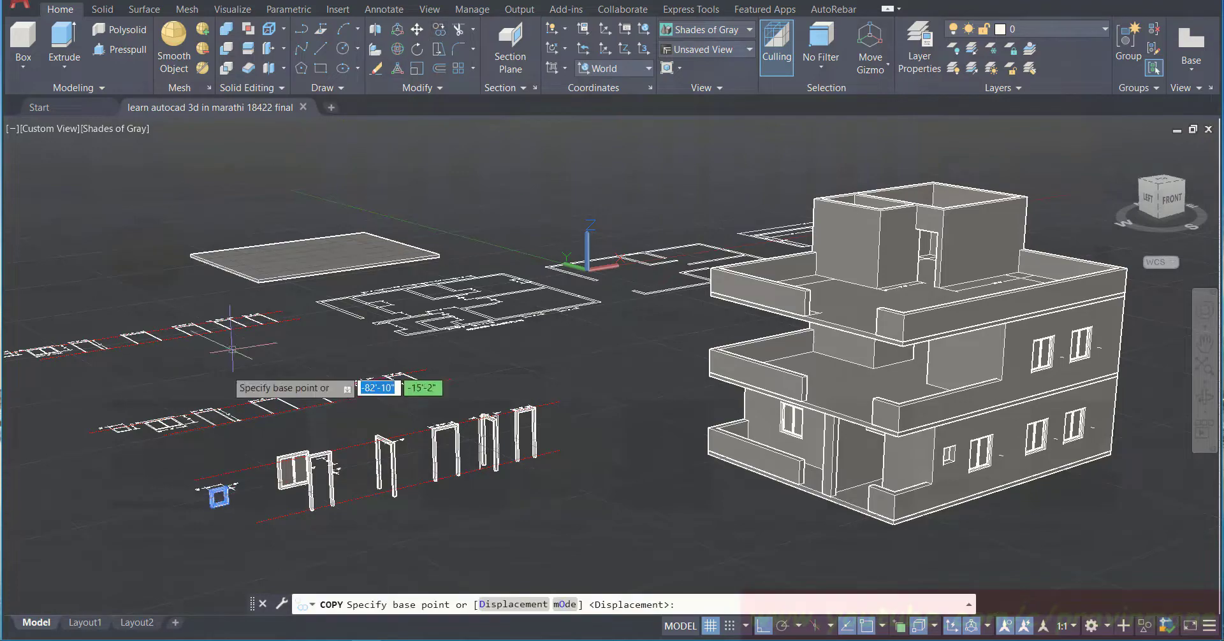
{"action": "scroll", "coordinate": [191, 547], "scroll_direction": "down", "scroll_amount": 3}
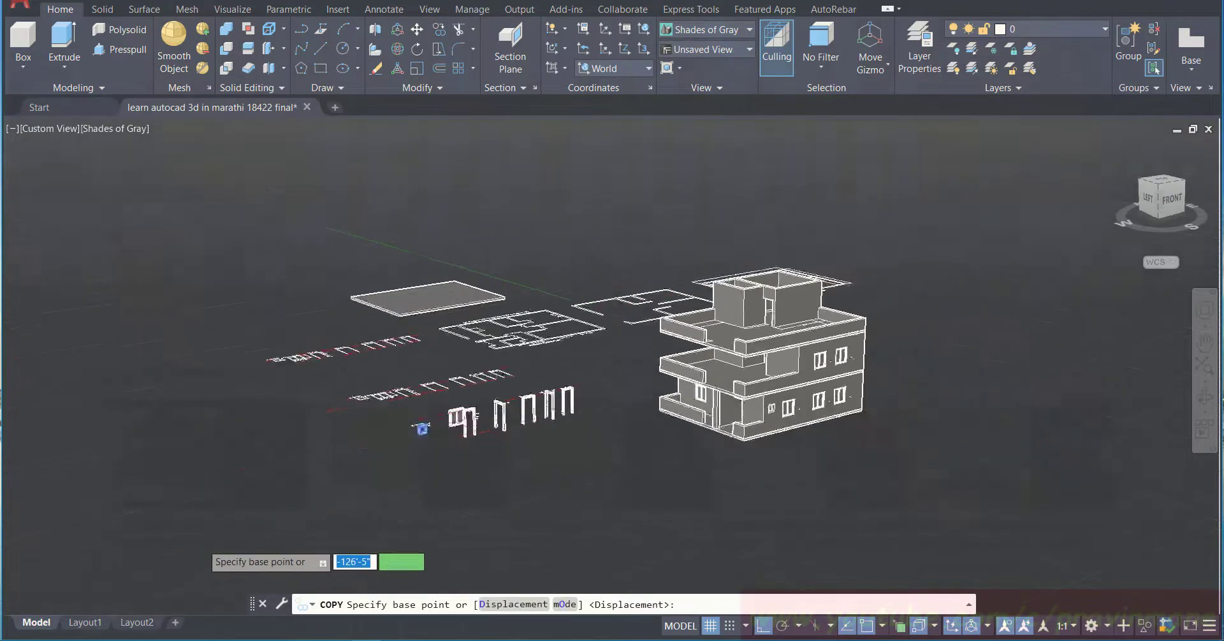
{"action": "scroll", "coordinate": [246, 529], "scroll_direction": "up", "scroll_amount": 2}
{"action": "scroll", "coordinate": [262, 496], "scroll_direction": "up", "scroll_amount": 4}
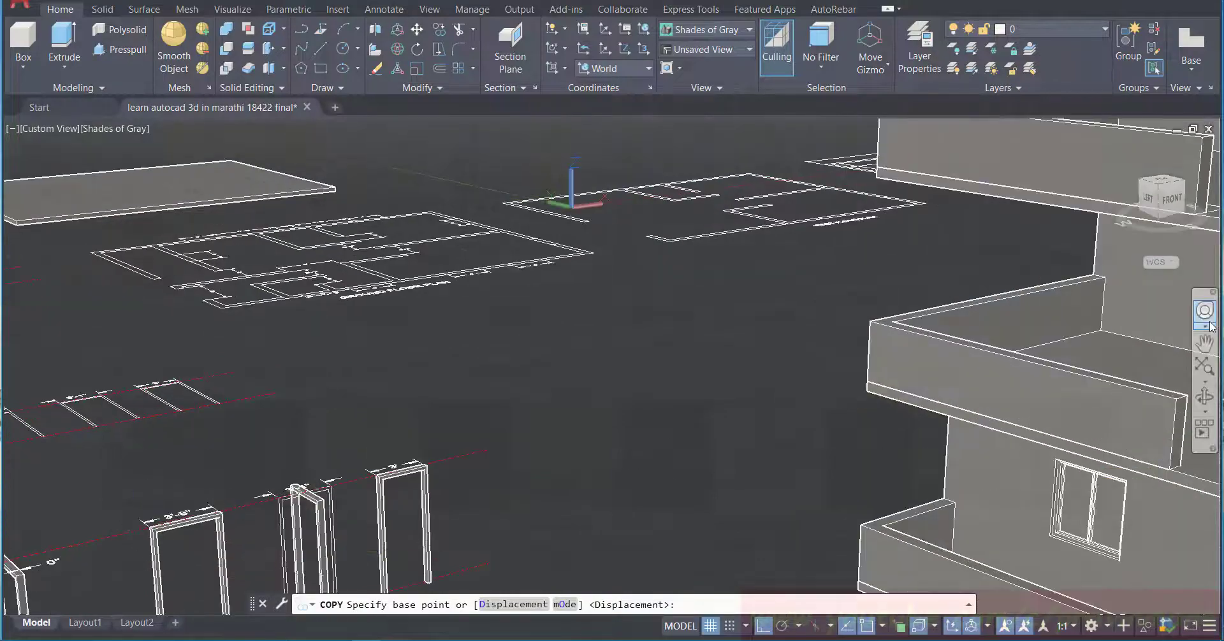
{"action": "left_click", "coordinate": [1204, 341]}
{"action": "left_click_drag", "start_coordinate": [720, 400], "coordinate": [1046, 287]}
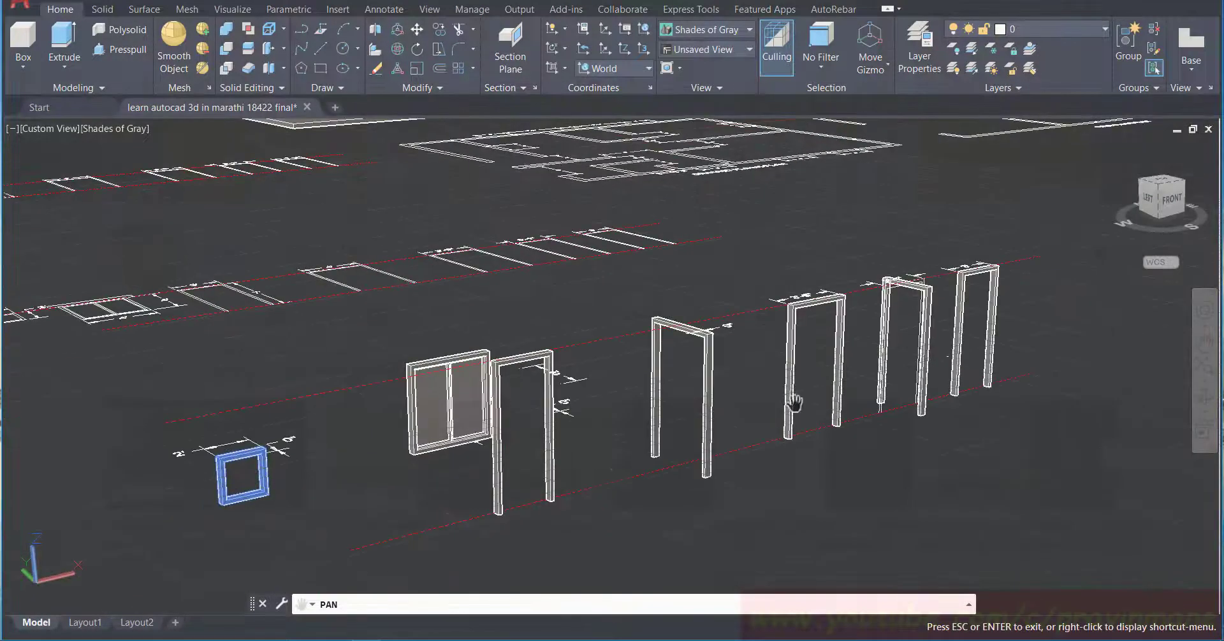
{"action": "mouse_move", "coordinate": [617, 467]}
{"action": "left_mouse_down"}
{"action": "mouse_move", "coordinate": [743, 415]}
{"action": "mouse_move", "coordinate": [820, 403]}
{"action": "left_mouse_up"}
{"action": "left_click_drag", "start_coordinate": [731, 362], "coordinate": [763, 339]}
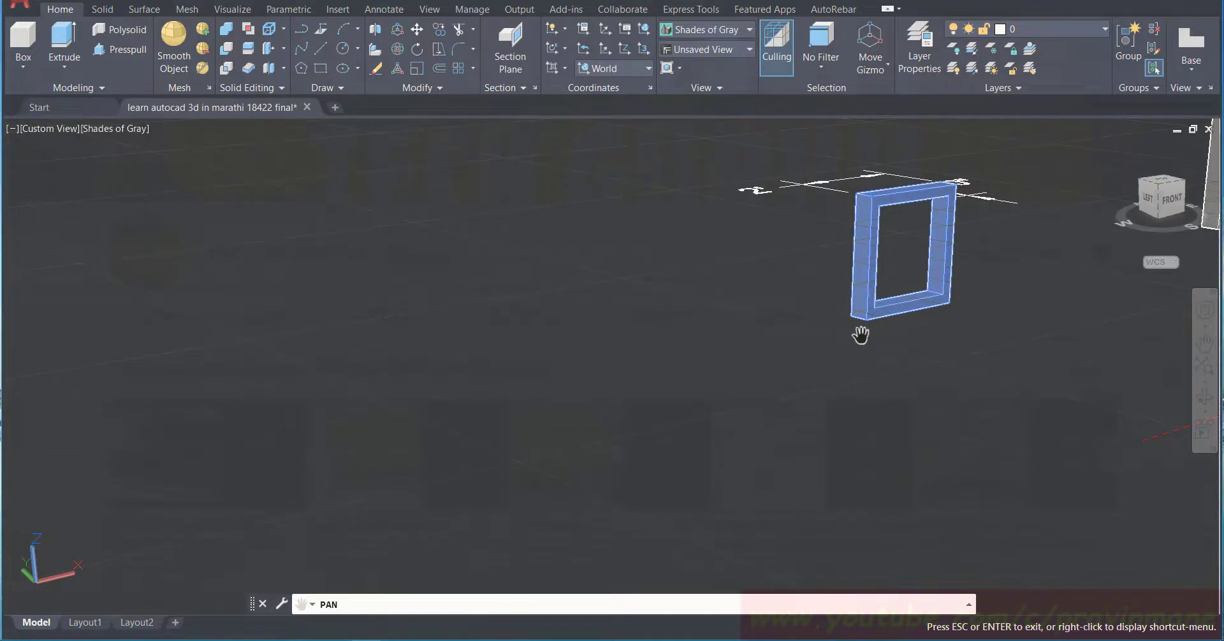
{"action": "key", "text": "Escape"}
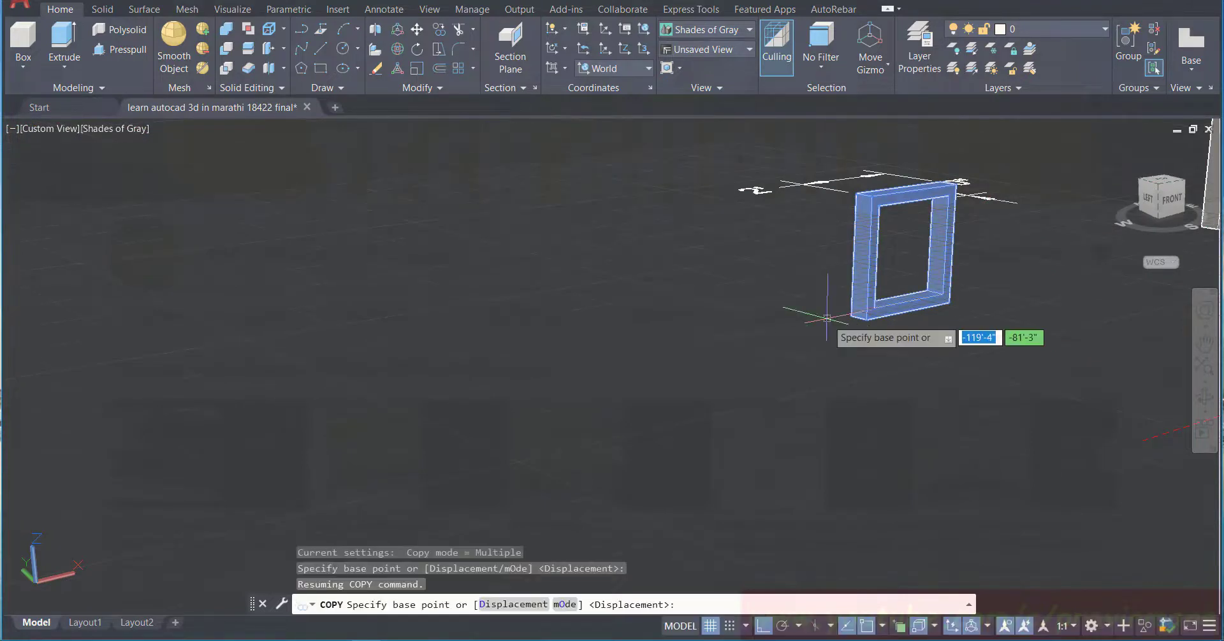
{"action": "left_click", "coordinate": [859, 316]}
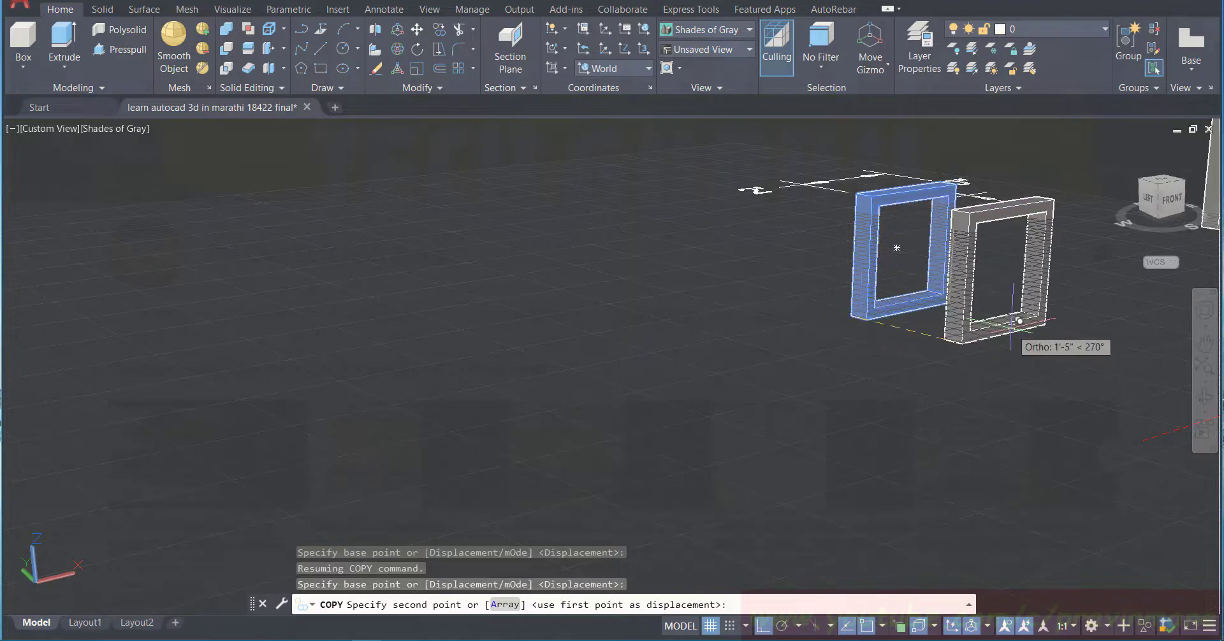
Step: Place the frame copy in the small square opening of the ground-floor front wall, at the opening's lower corner
{"action": "scroll", "coordinate": [1008, 328], "scroll_direction": "down", "scroll_amount": 2}
{"action": "scroll", "coordinate": [1008, 328], "scroll_direction": "up", "scroll_amount": 1}
{"action": "scroll", "coordinate": [1001, 325], "scroll_direction": "down", "scroll_amount": 4}
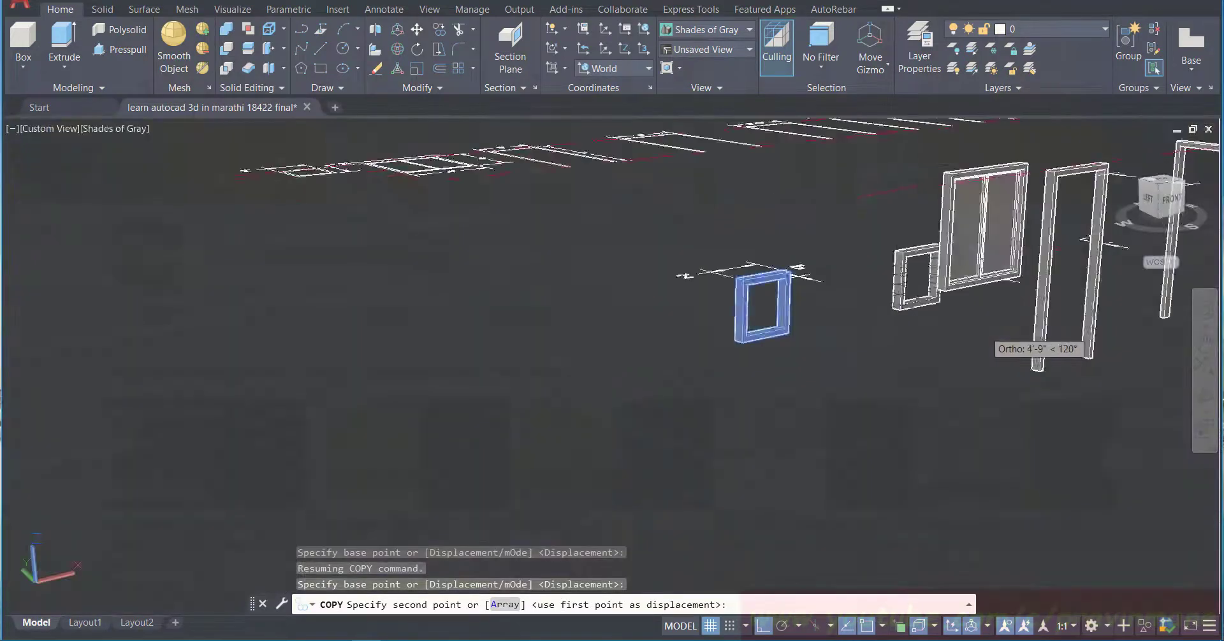
{"action": "left_click", "coordinate": [1205, 344]}
{"action": "left_click_drag", "start_coordinate": [1084, 306], "coordinate": [460, 331]}
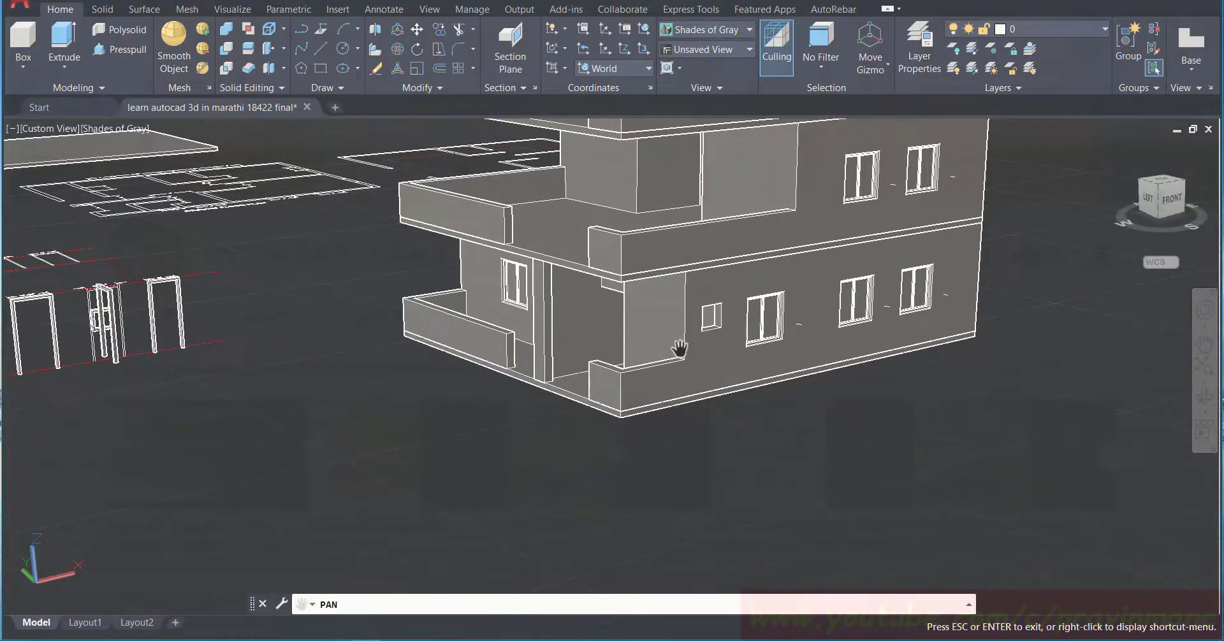
{"action": "left_click", "coordinate": [1205, 396]}
{"action": "left_click_drag", "start_coordinate": [730, 376], "coordinate": [642, 380]}
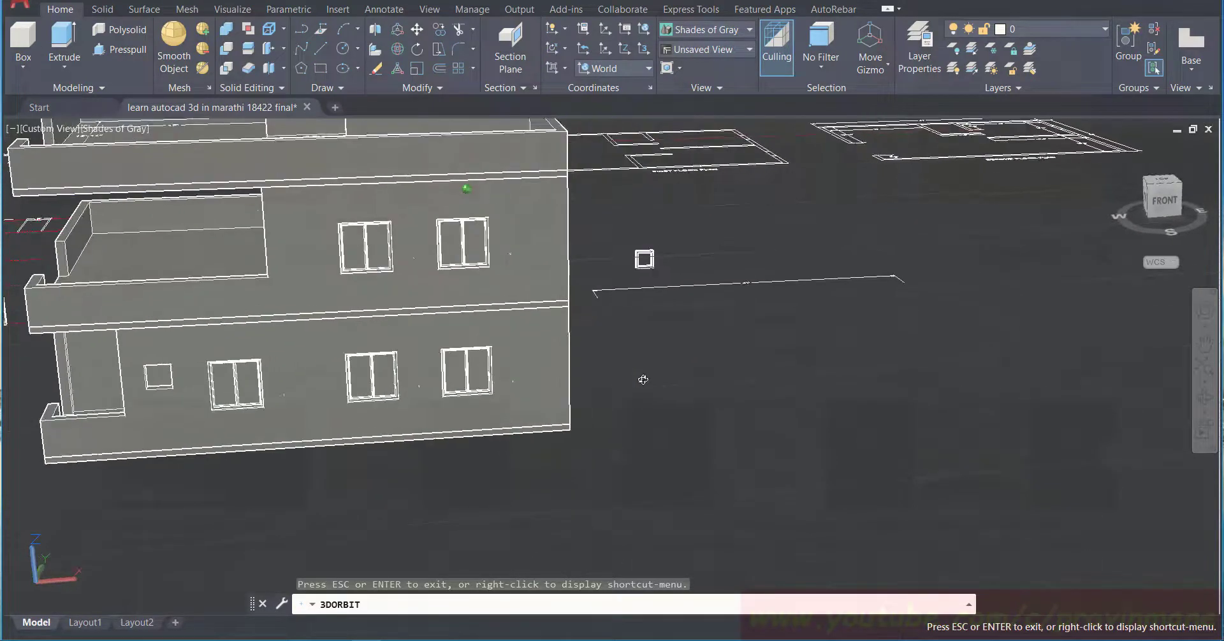
{"action": "left_click", "coordinate": [1204, 343]}
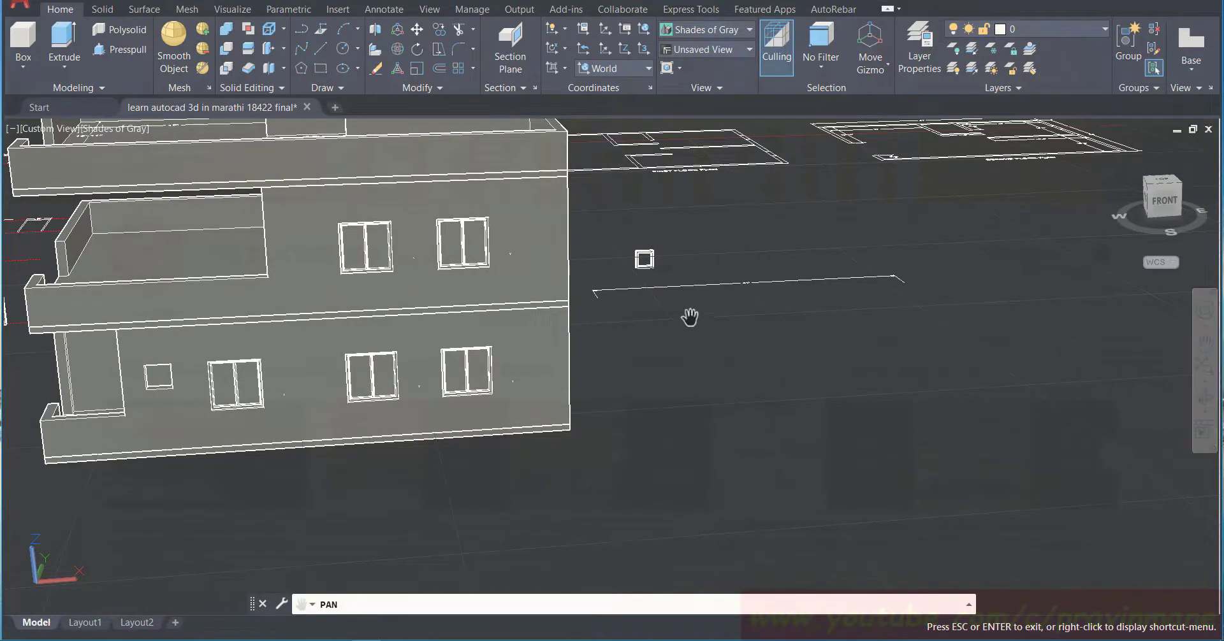
{"action": "left_click_drag", "start_coordinate": [691, 317], "coordinate": [965, 292]}
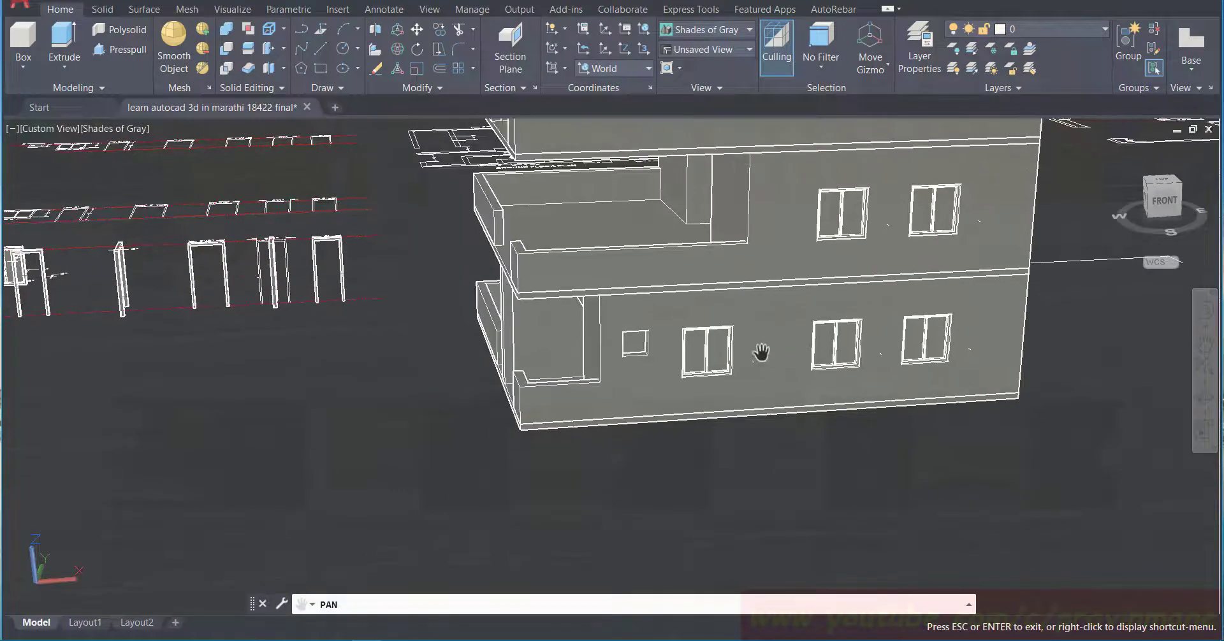
{"action": "left_click_drag", "start_coordinate": [762, 352], "coordinate": [733, 335]}
{"action": "left_click", "coordinate": [1204, 397]}
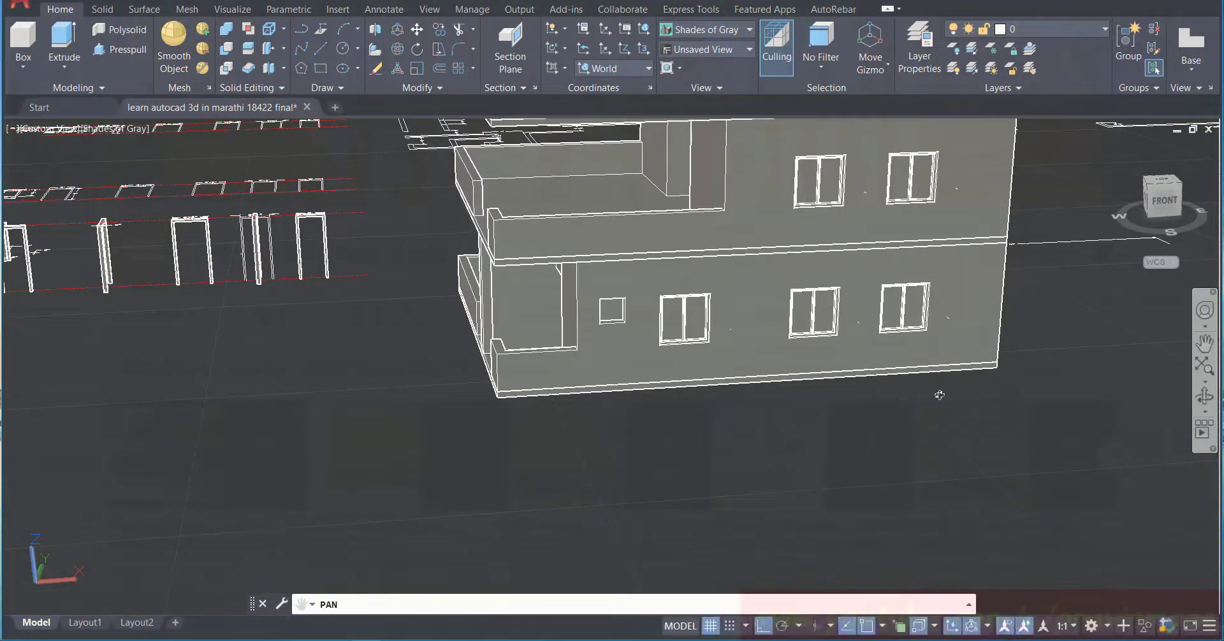
{"action": "left_click_drag", "start_coordinate": [937, 391], "coordinate": [600, 394]}
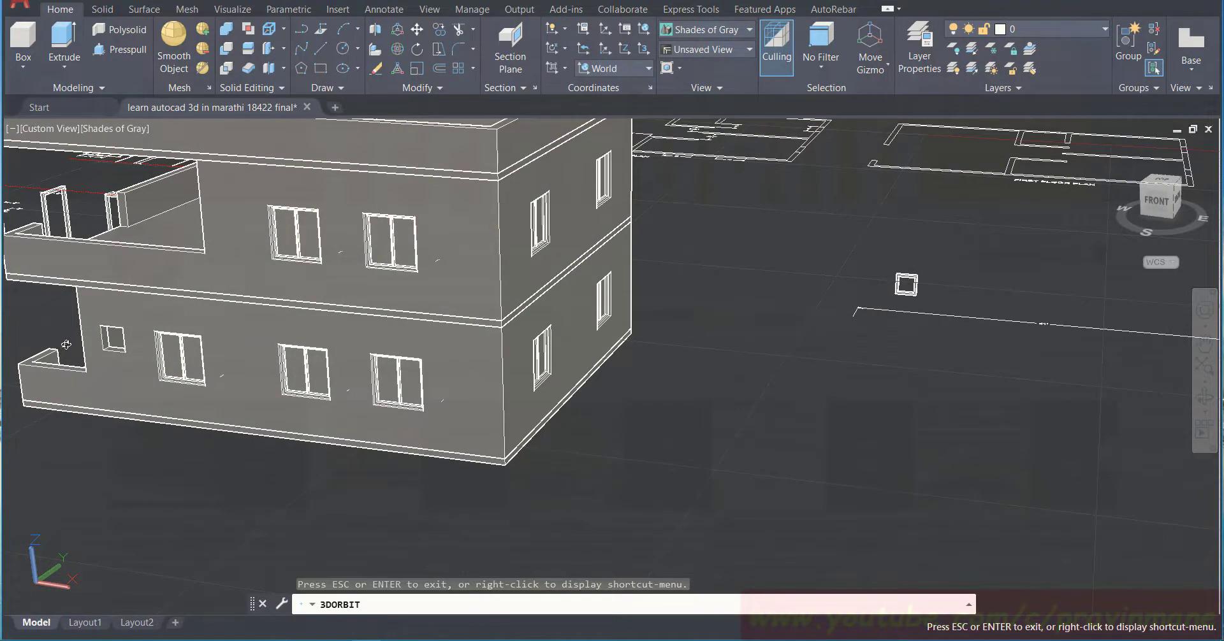
{"action": "left_click", "coordinate": [1204, 345]}
{"action": "left_click_drag", "start_coordinate": [533, 279], "coordinate": [716, 273]}
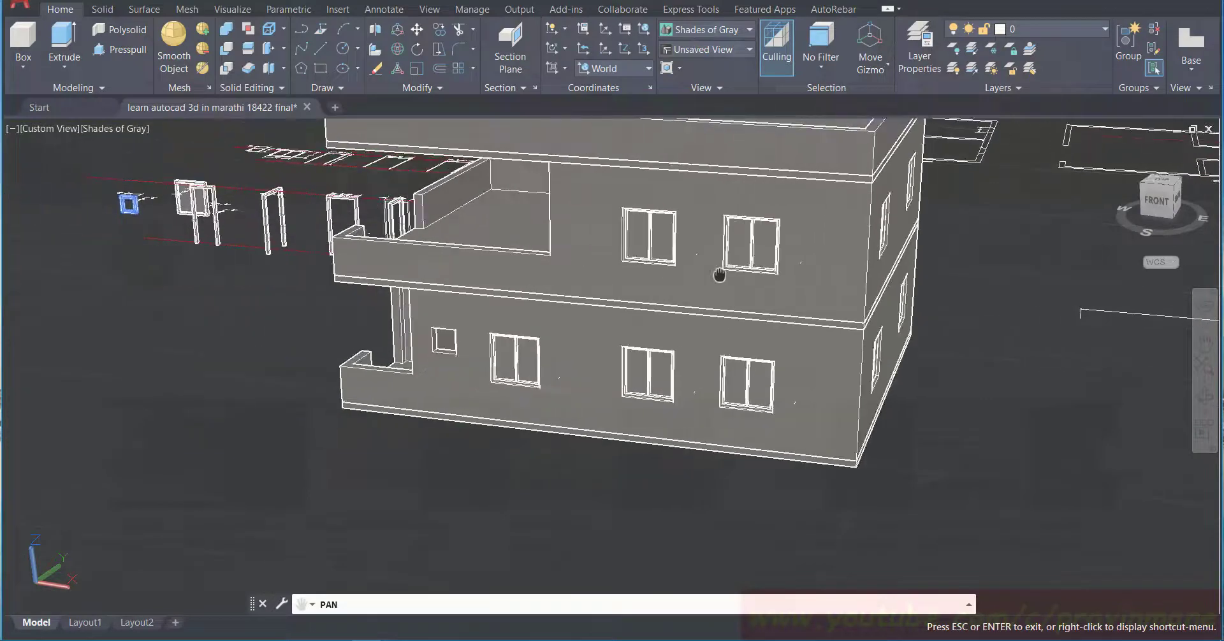
{"action": "scroll", "coordinate": [418, 358], "scroll_direction": "up", "scroll_amount": 6}
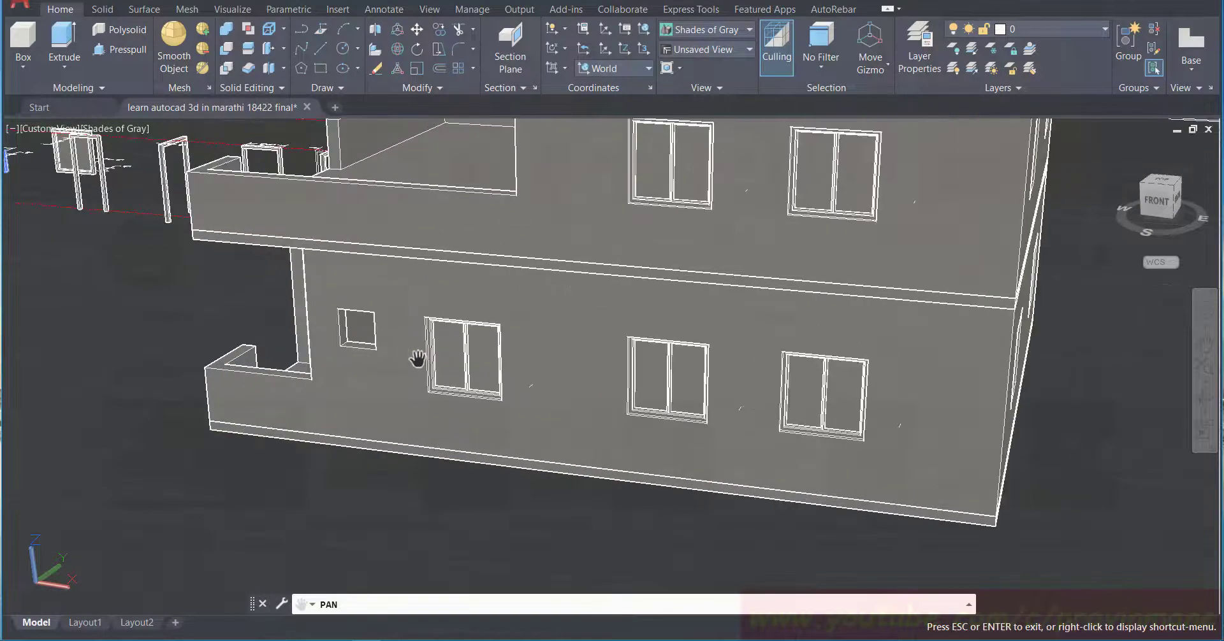
{"action": "scroll", "coordinate": [144, 327], "scroll_direction": "up", "scroll_amount": 2}
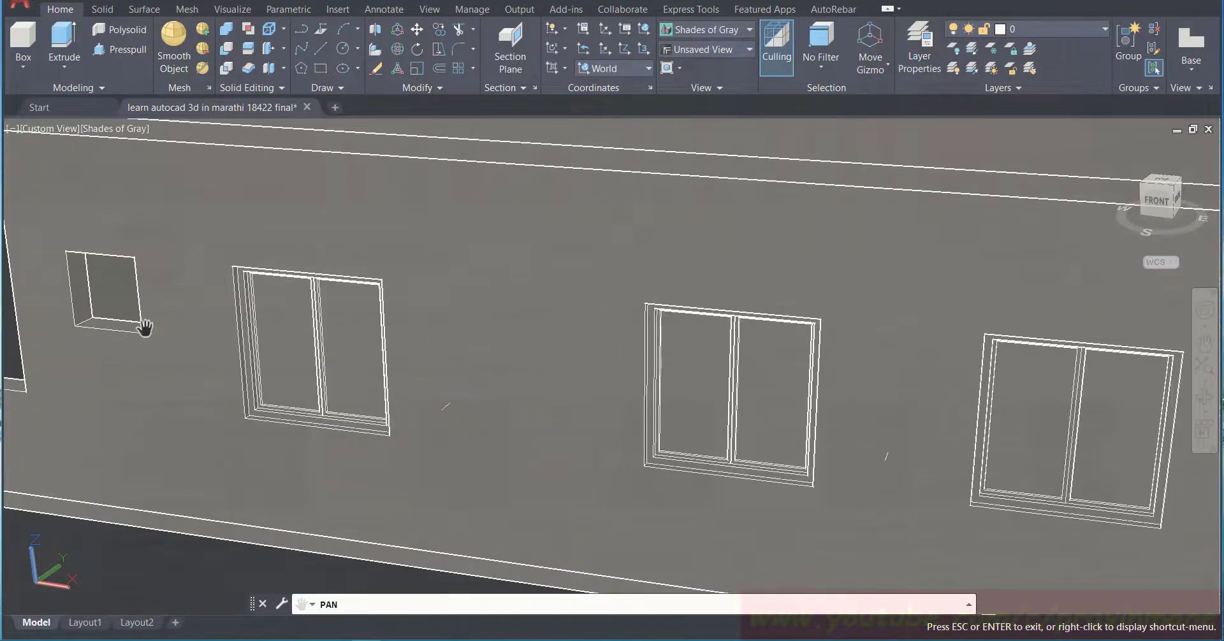
{"action": "key", "text": "Escape"}
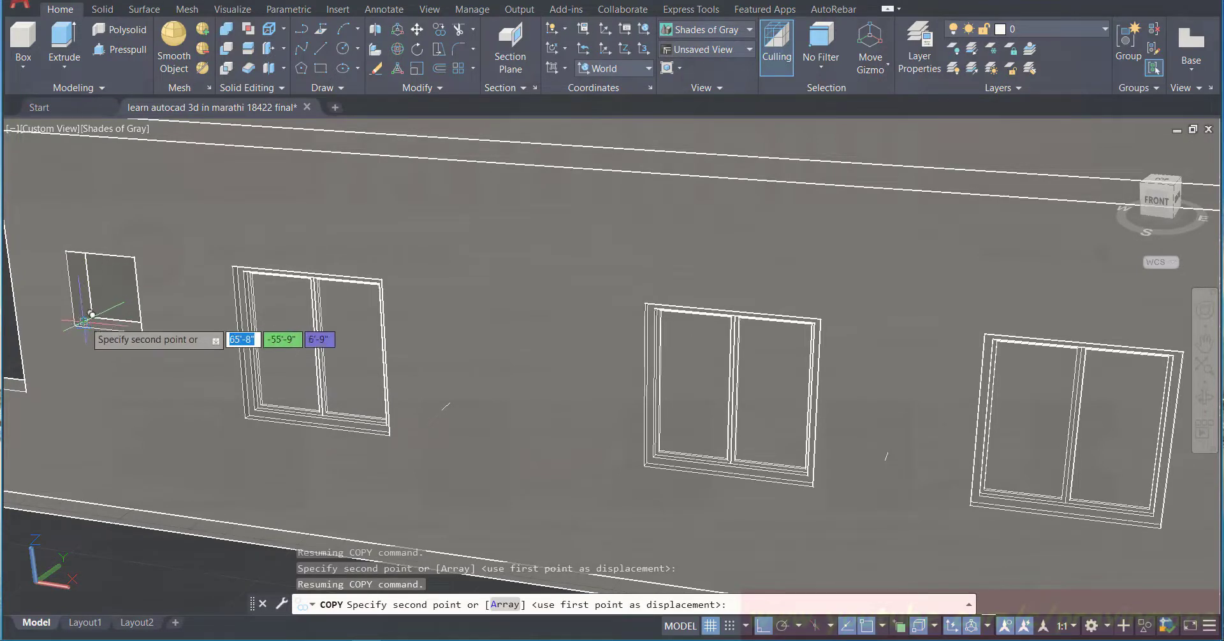
{"action": "left_click", "coordinate": [90, 316]}
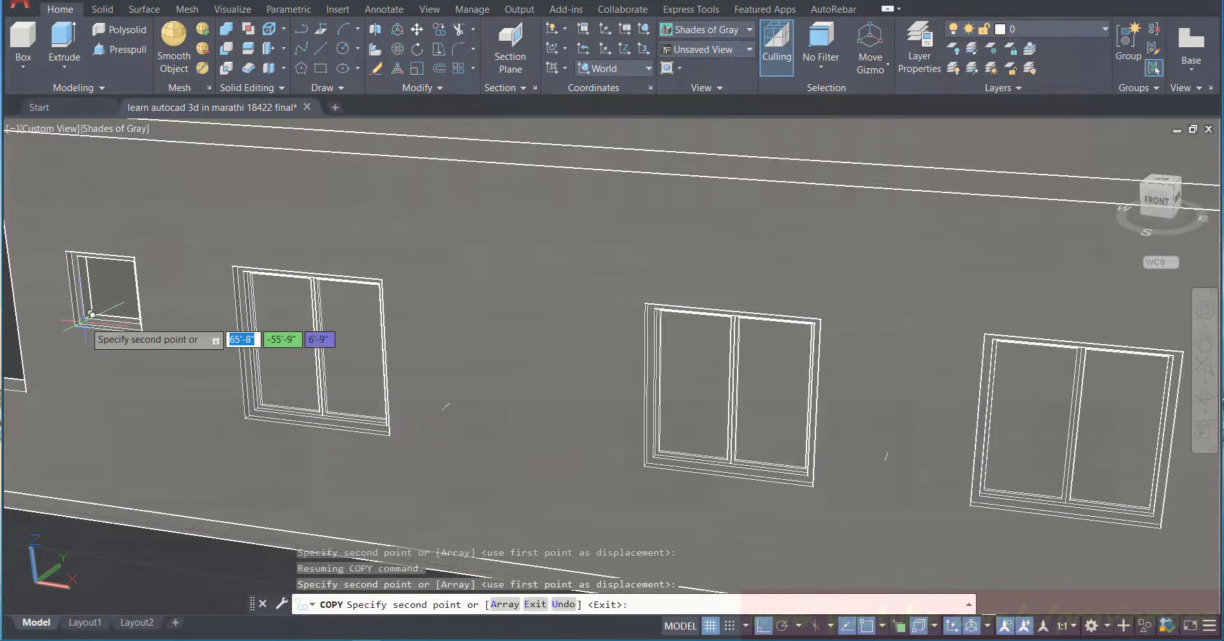
Step: Place another copy of the small frame in empty space about 20'-10" straight below the original and end the copying
{"action": "scroll", "coordinate": [125, 347], "scroll_direction": "down", "scroll_amount": 5}
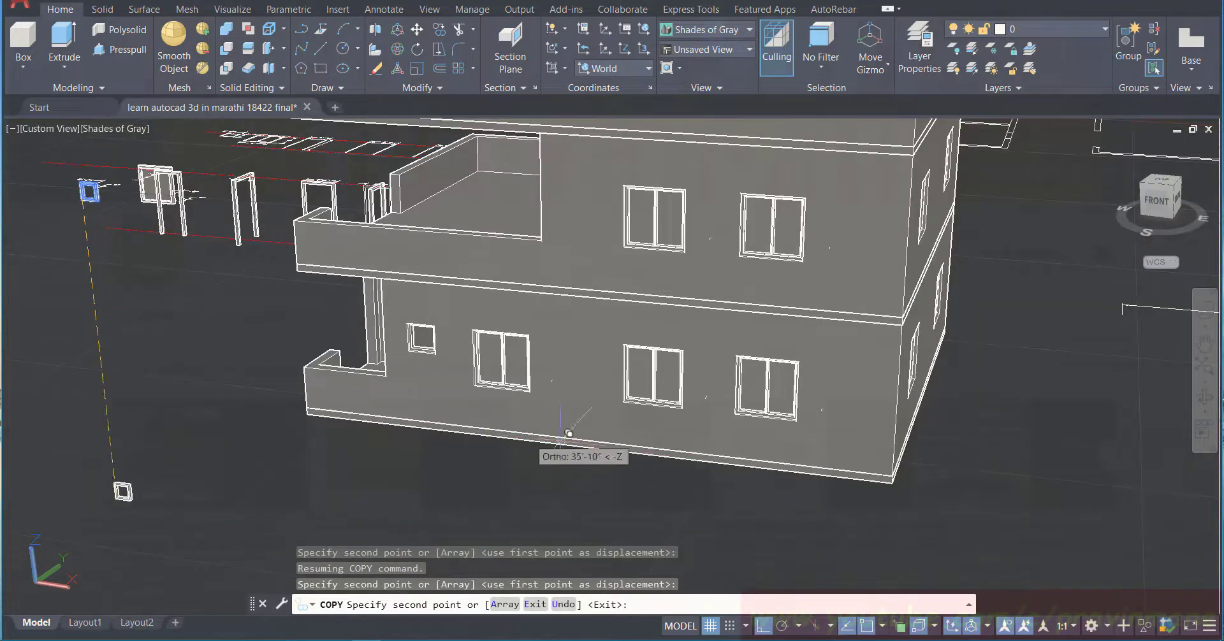
{"action": "left_click", "coordinate": [137, 366]}
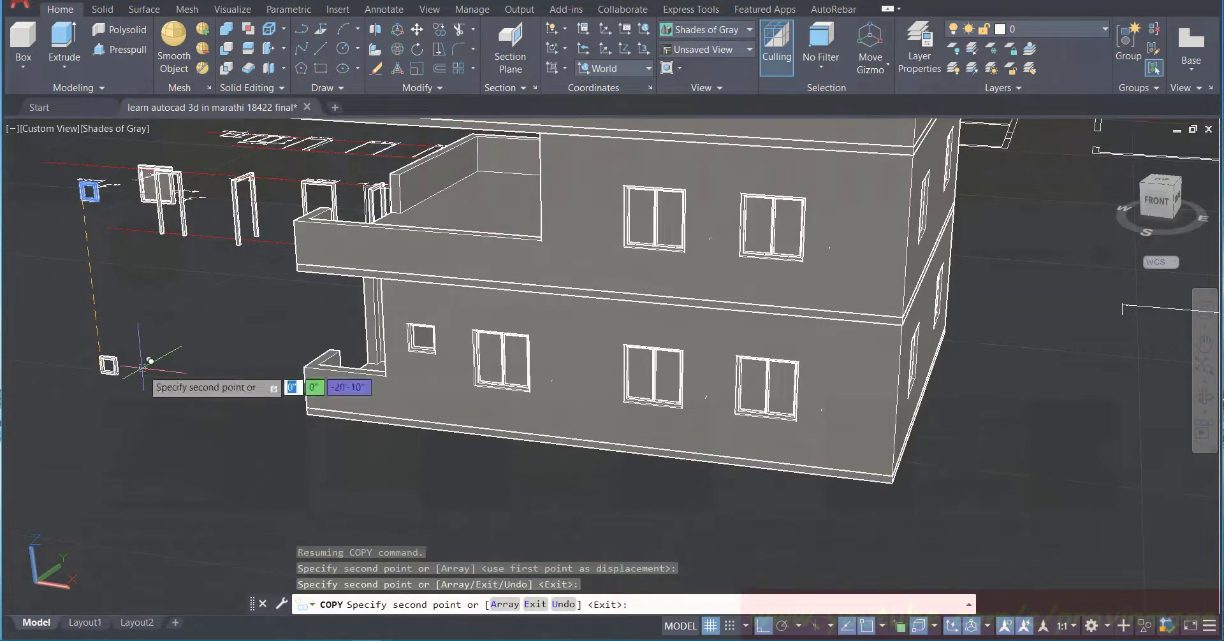
{"action": "key", "text": "Escape"}
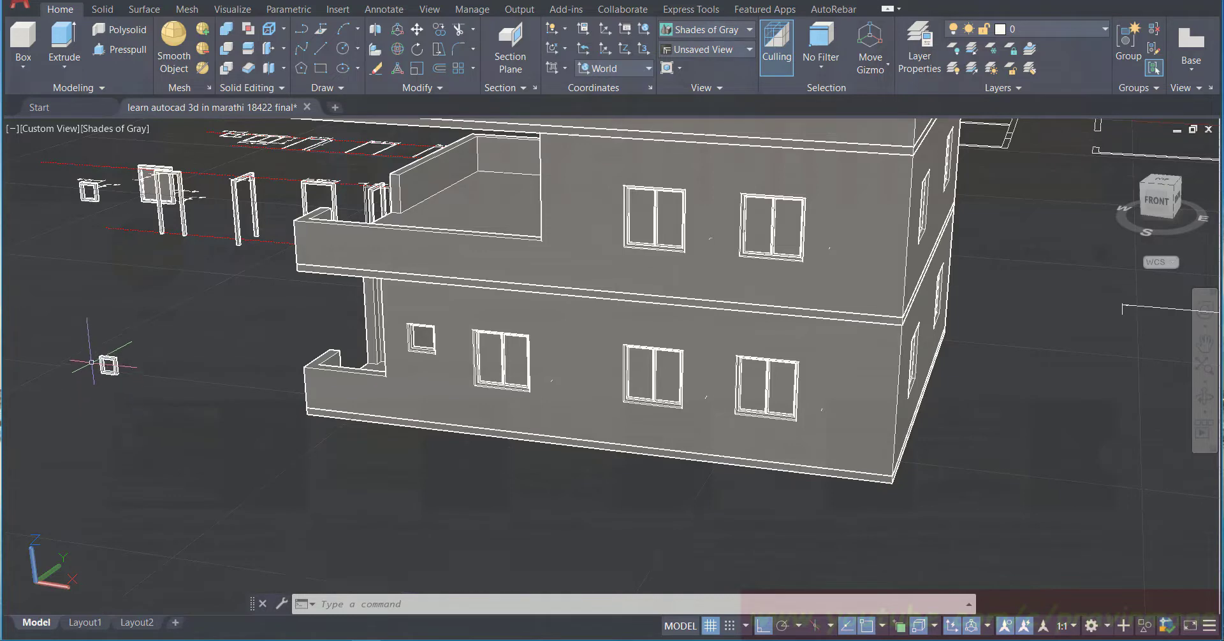
Step: Examine the front wall with its small window frame and save the drawing
{"action": "scroll", "coordinate": [93, 362], "scroll_direction": "up", "scroll_amount": 2}
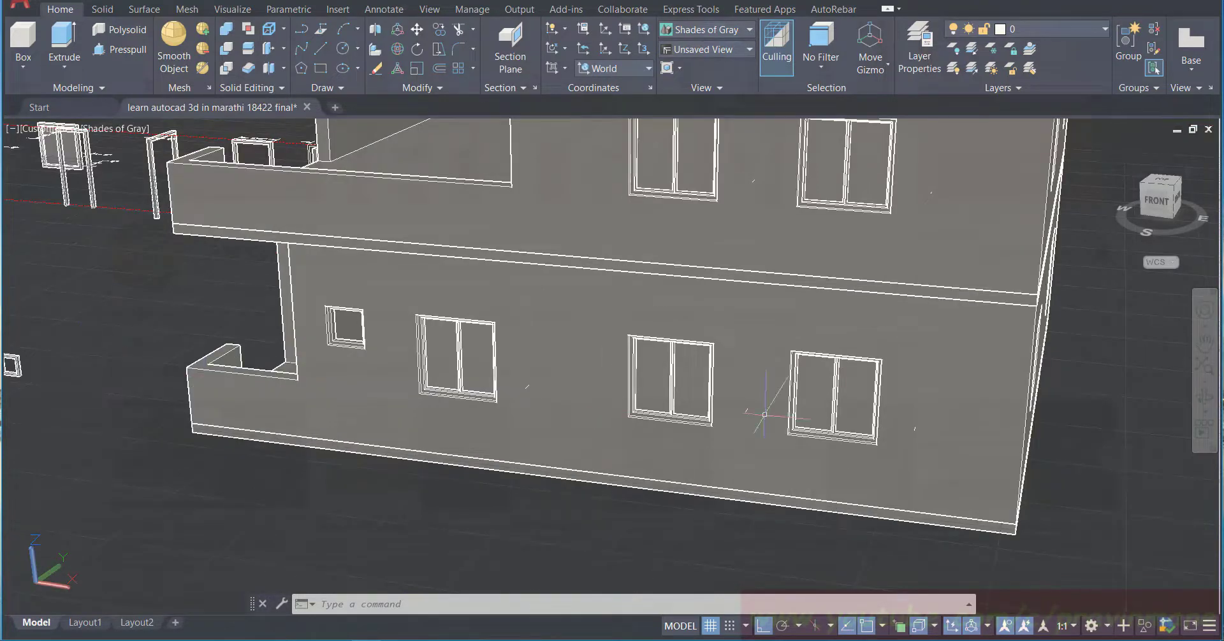
{"action": "scroll", "coordinate": [430, 357], "scroll_direction": "down", "scroll_amount": 1}
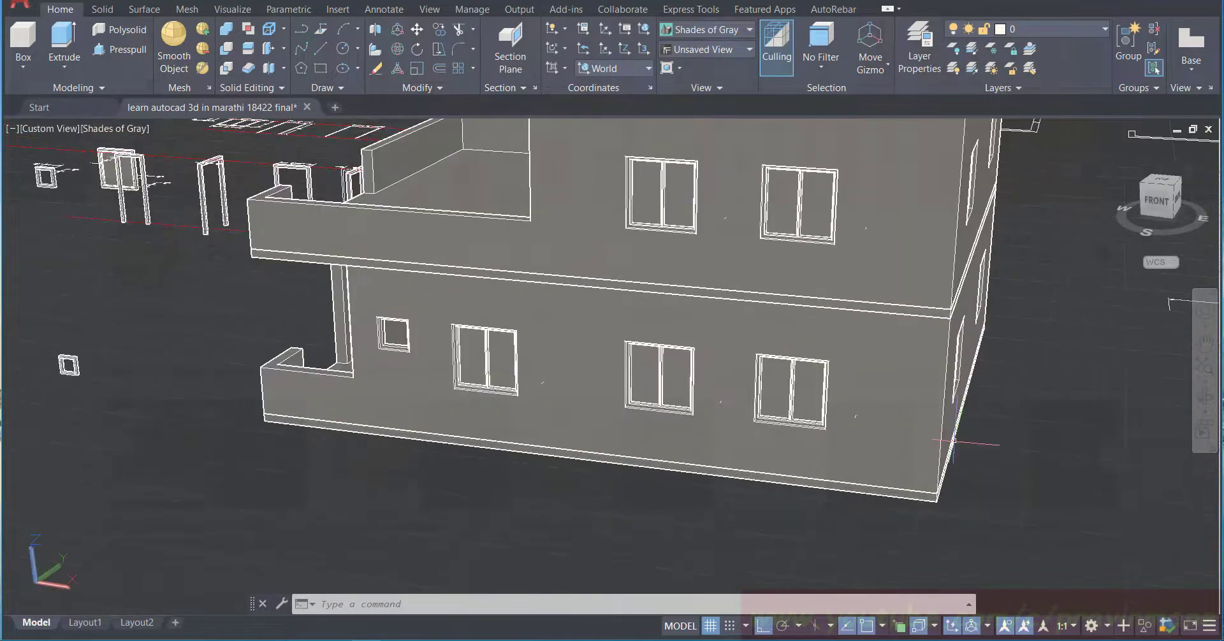
{"action": "scroll", "coordinate": [954, 441], "scroll_direction": "down", "scroll_amount": 2}
{"action": "scroll", "coordinate": [1135, 399], "scroll_direction": "up", "scroll_amount": 2}
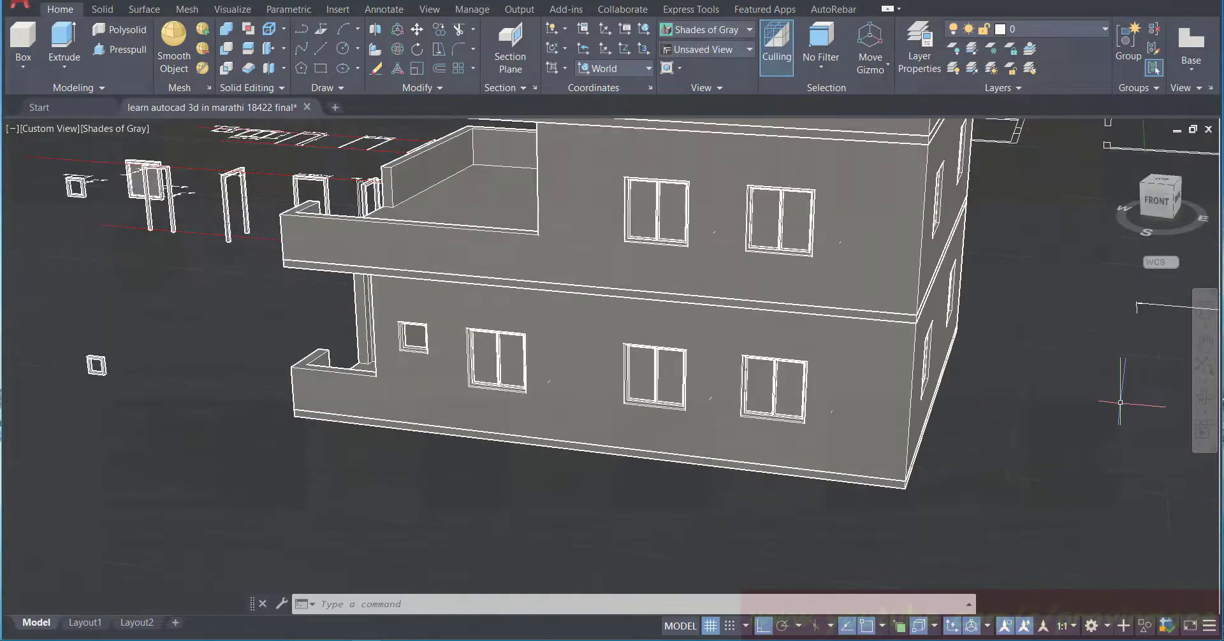
{"action": "left_click", "coordinate": [1204, 396]}
{"action": "left_click_drag", "start_coordinate": [969, 373], "coordinate": [954, 370]}
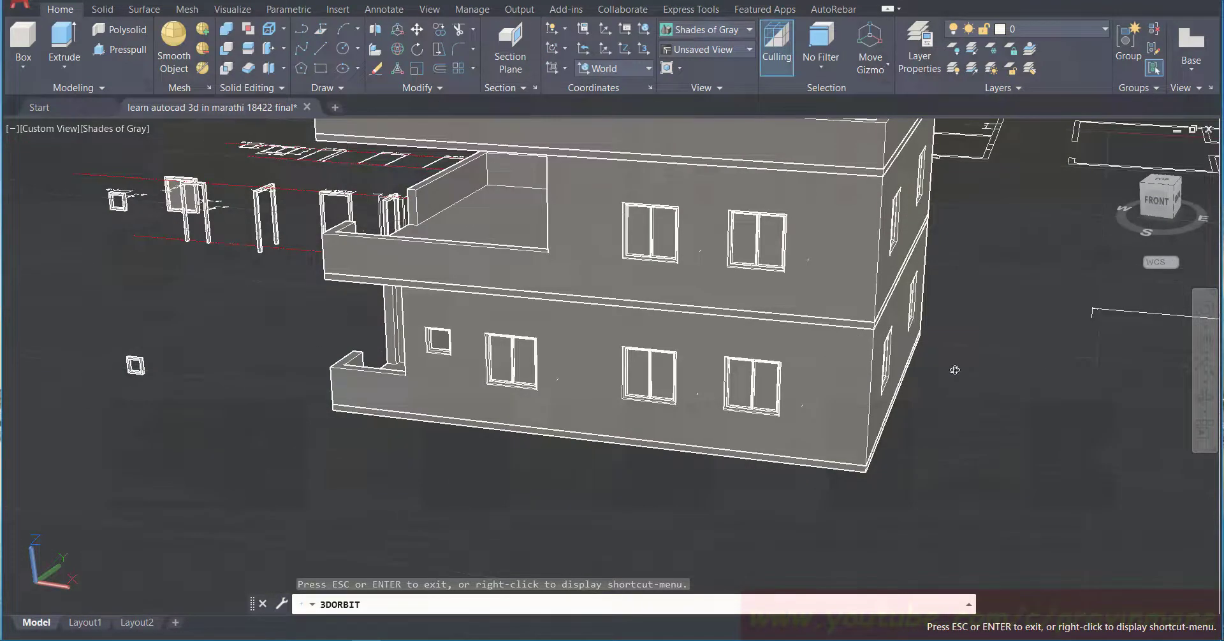
{"action": "left_click_drag", "start_coordinate": [954, 370], "coordinate": [954, 373]}
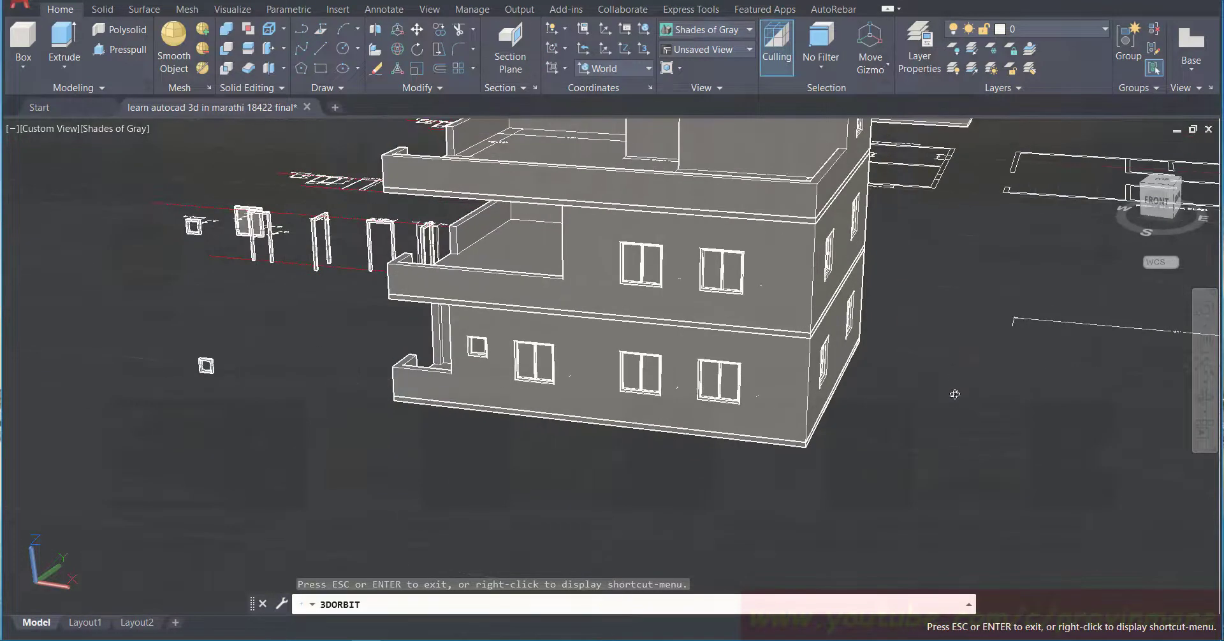
{"action": "key", "text": "Escape"}
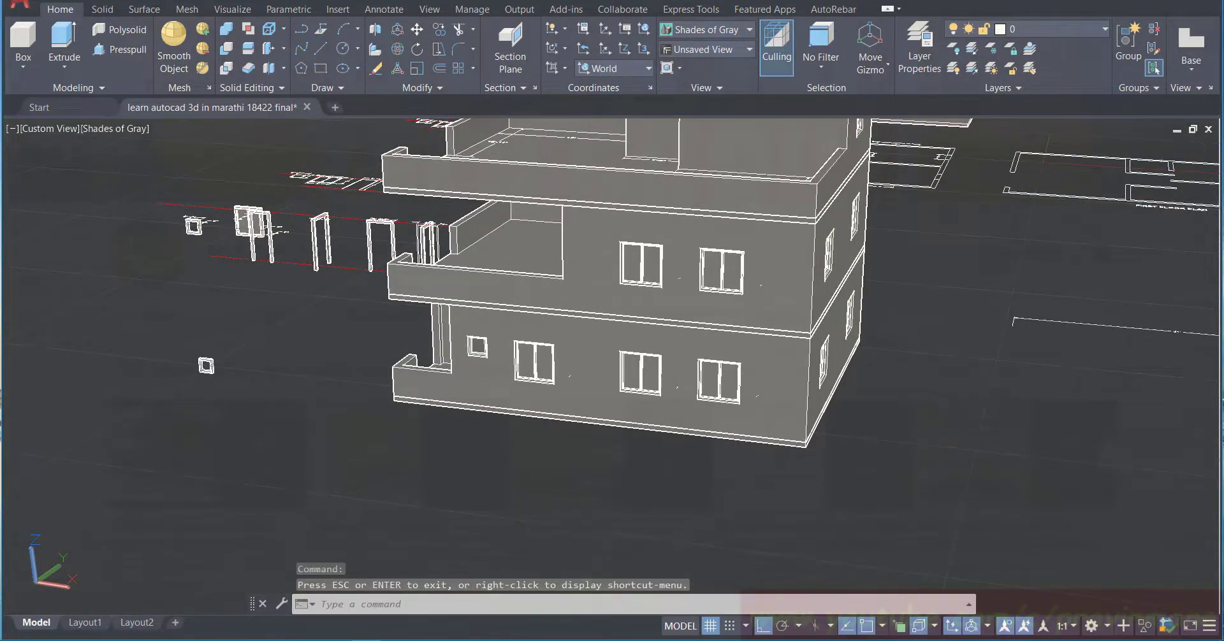
{"action": "key", "text": "ctrl+s"}
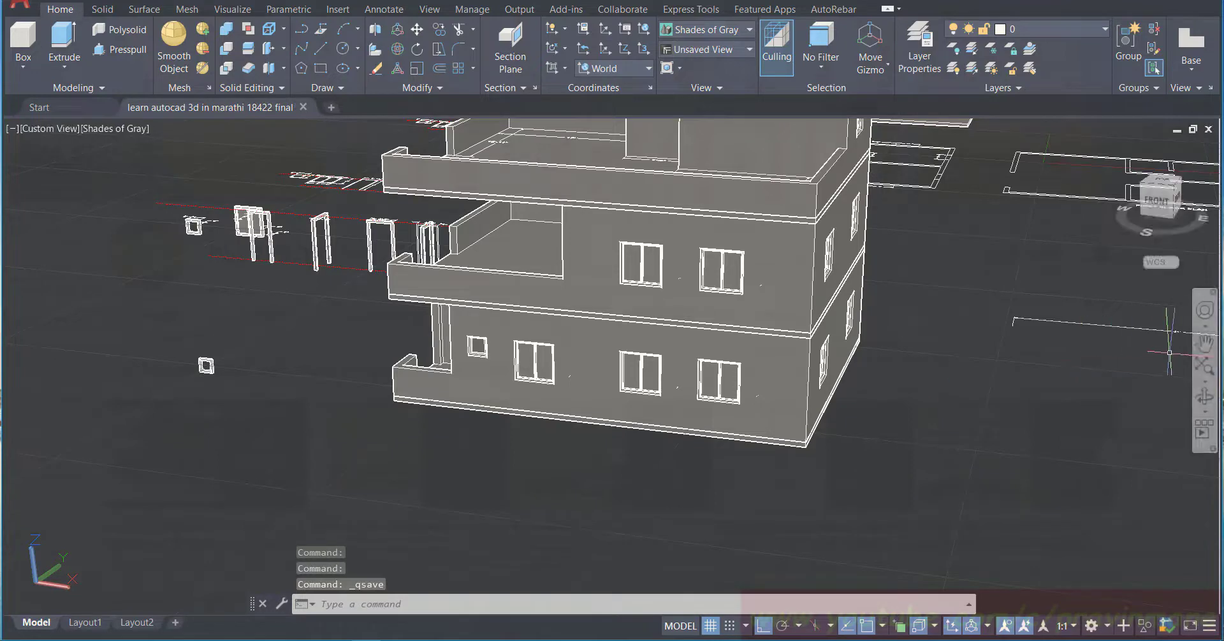
Step: Examine the house's right and back sides, including the small window openings in the back wall
{"action": "left_click", "coordinate": [1205, 345]}
{"action": "left_click_drag", "start_coordinate": [852, 383], "coordinate": [683, 426]}
{"action": "left_click", "coordinate": [1204, 396]}
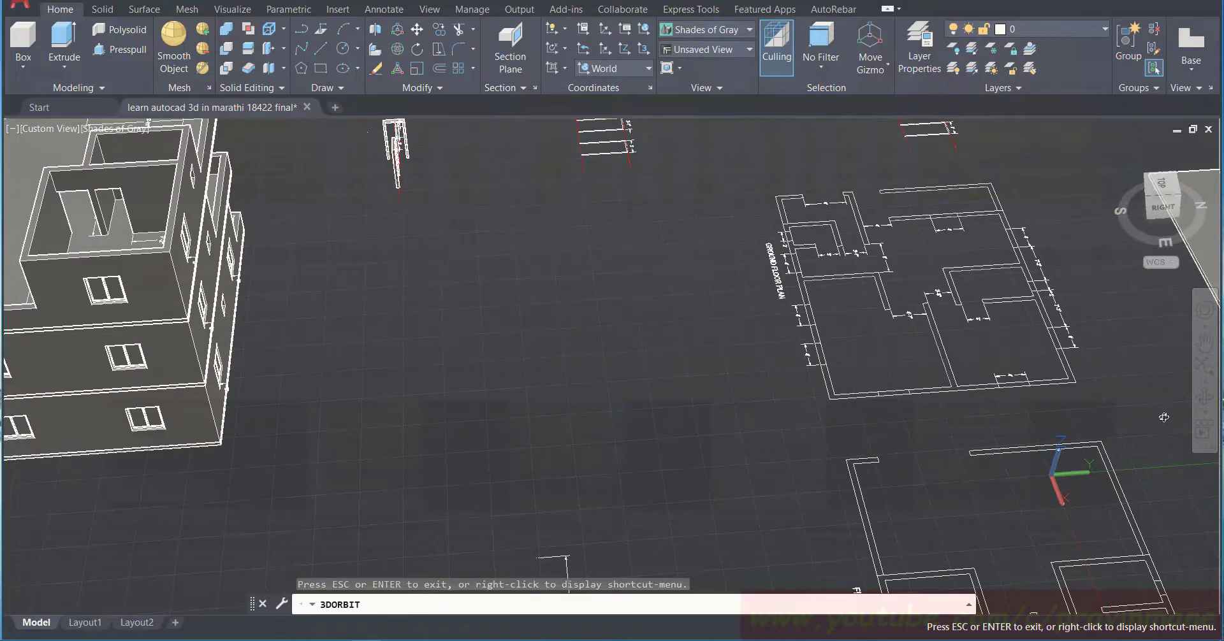
{"action": "left_click", "coordinate": [1205, 344]}
{"action": "left_click_drag", "start_coordinate": [626, 259], "coordinate": [904, 262]}
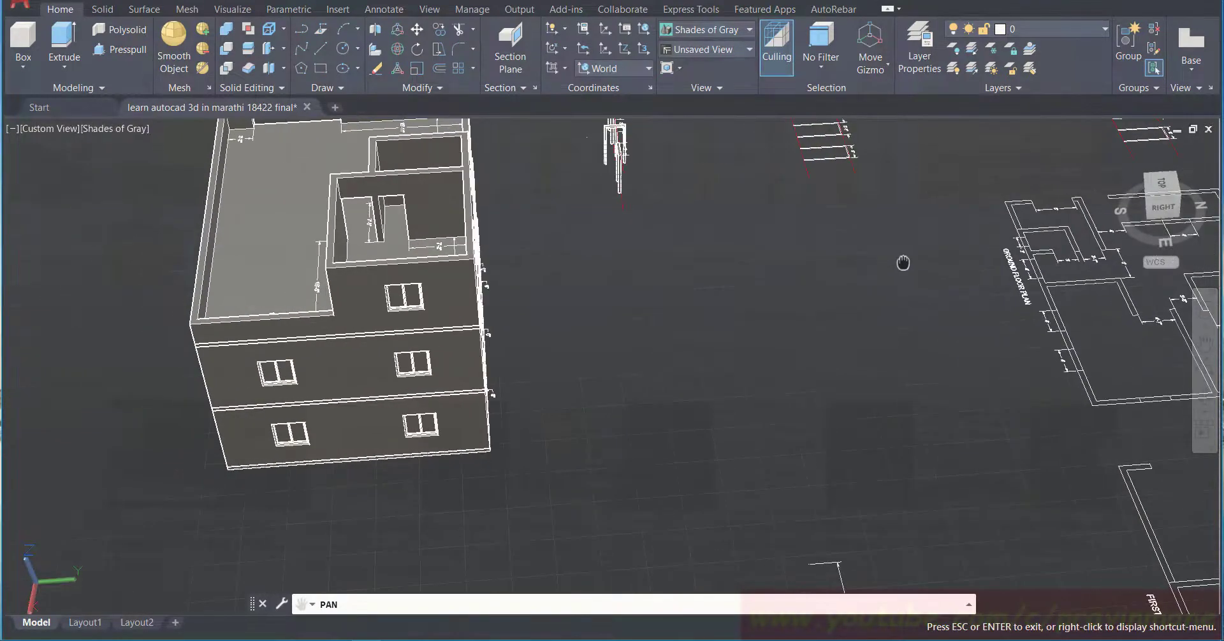
{"action": "left_click", "coordinate": [1204, 401]}
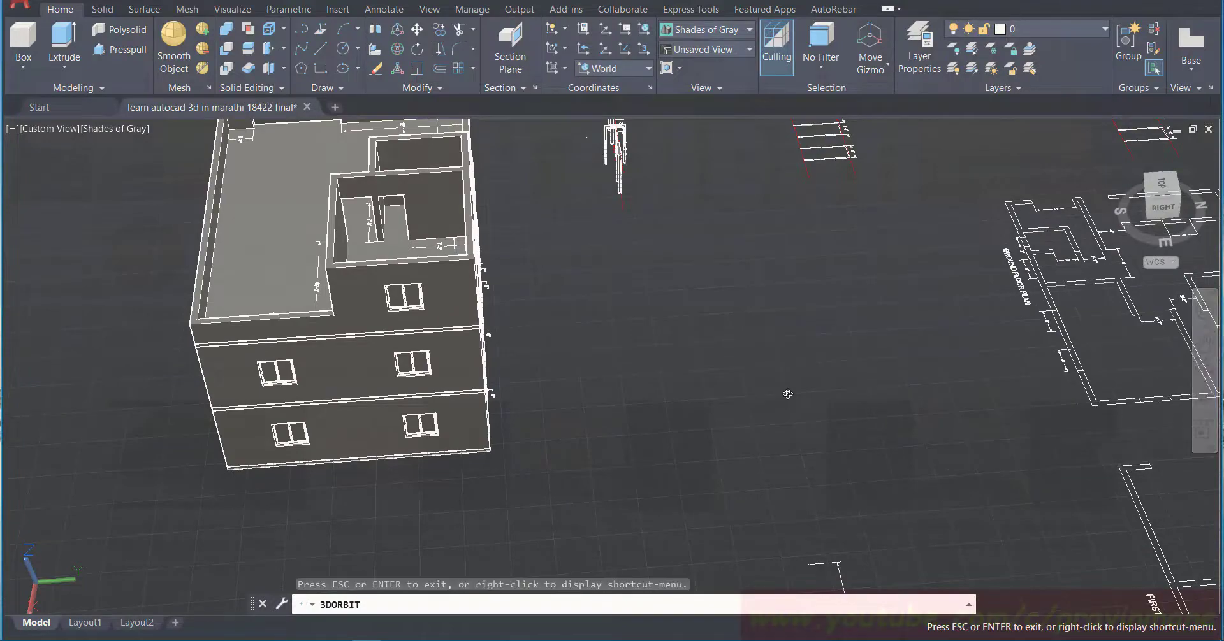
{"action": "left_click_drag", "start_coordinate": [614, 375], "coordinate": [528, 351]}
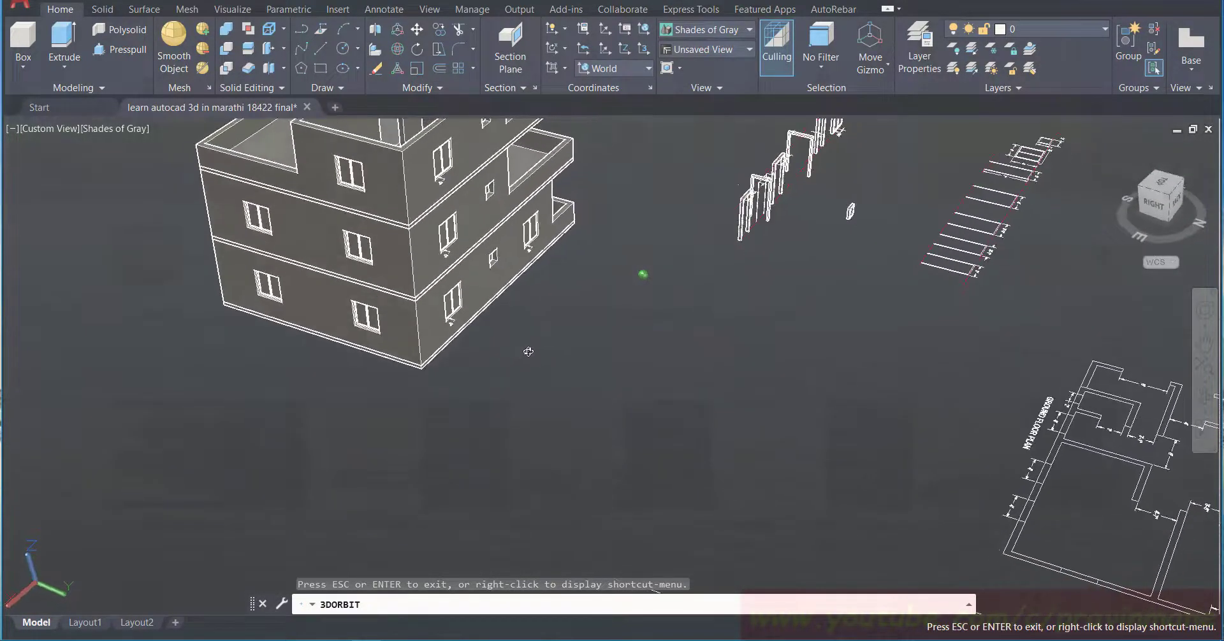
{"action": "left_click", "coordinate": [1204, 345]}
{"action": "left_click_drag", "start_coordinate": [773, 274], "coordinate": [734, 475]}
{"action": "left_click_drag", "start_coordinate": [407, 404], "coordinate": [505, 400]}
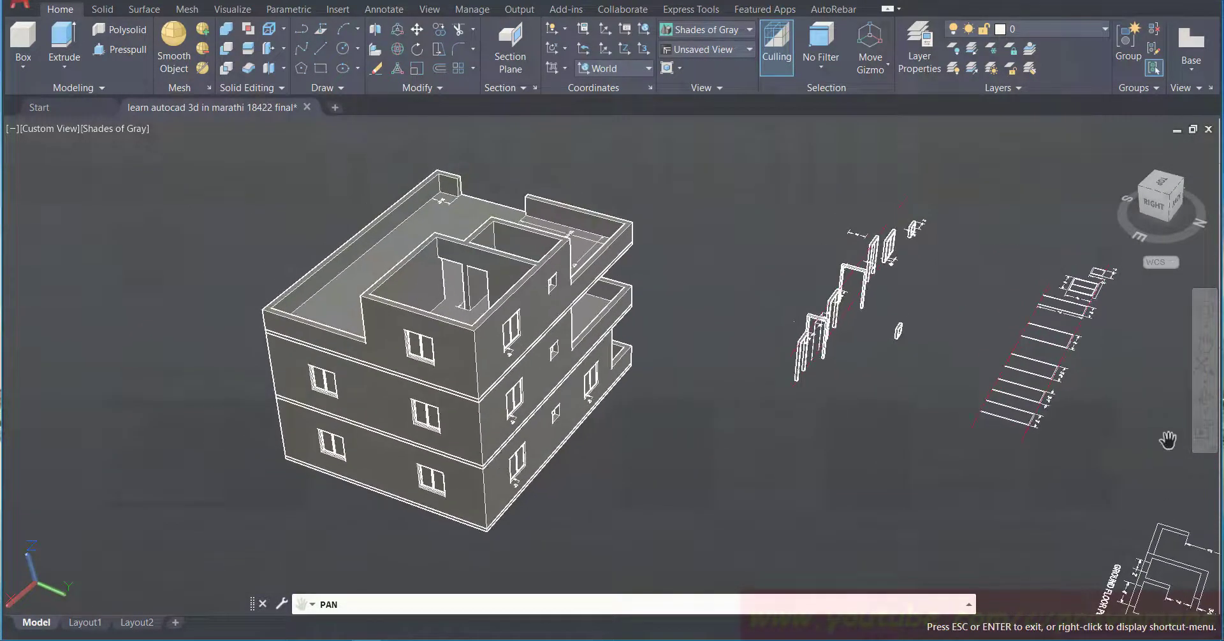
Step: Examine the empty small window openings on all three floors of the house's back wall
{"action": "left_click", "coordinate": [1205, 399]}
{"action": "left_click_drag", "start_coordinate": [834, 408], "coordinate": [740, 366]}
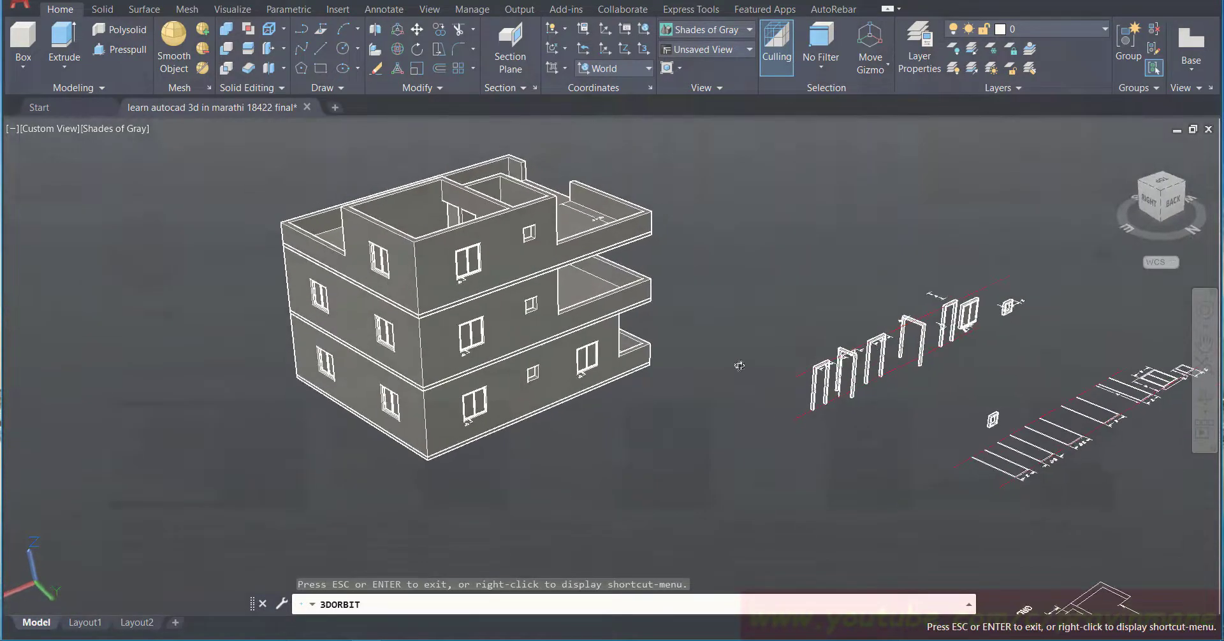
{"action": "scroll", "coordinate": [548, 266], "scroll_direction": "up", "scroll_amount": 6}
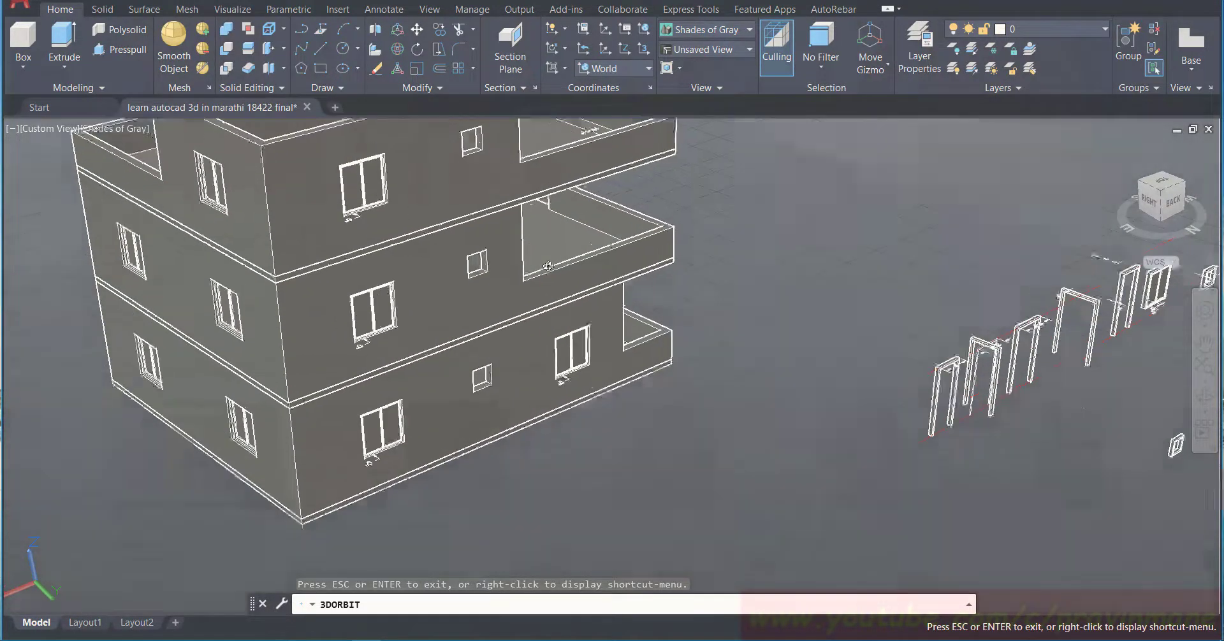
{"action": "scroll", "coordinate": [548, 265], "scroll_direction": "down", "scroll_amount": 1}
{"action": "scroll", "coordinate": [547, 267], "scroll_direction": "down", "scroll_amount": 3}
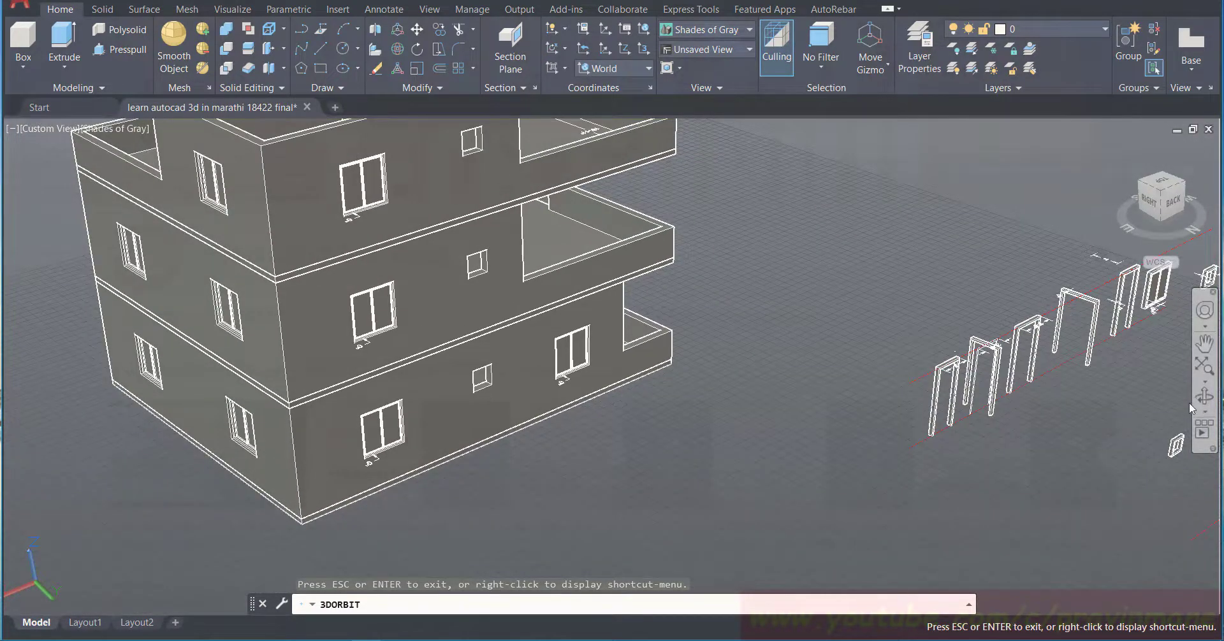
{"action": "key", "text": "Escape"}
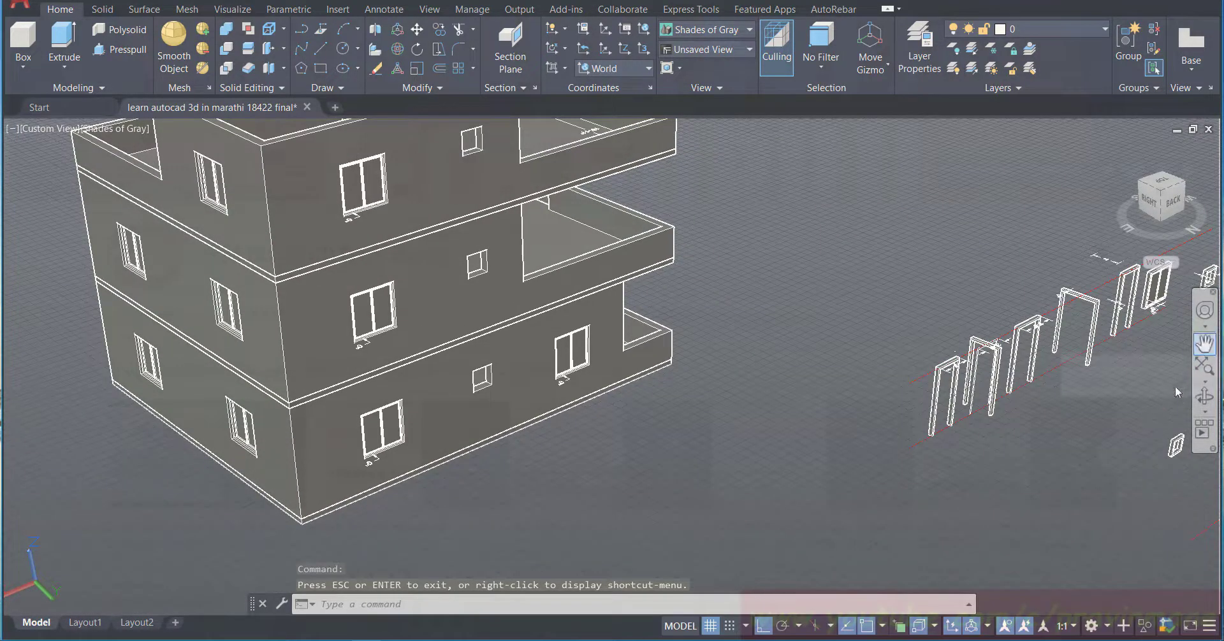
{"action": "left_click", "coordinate": [1180, 440]}
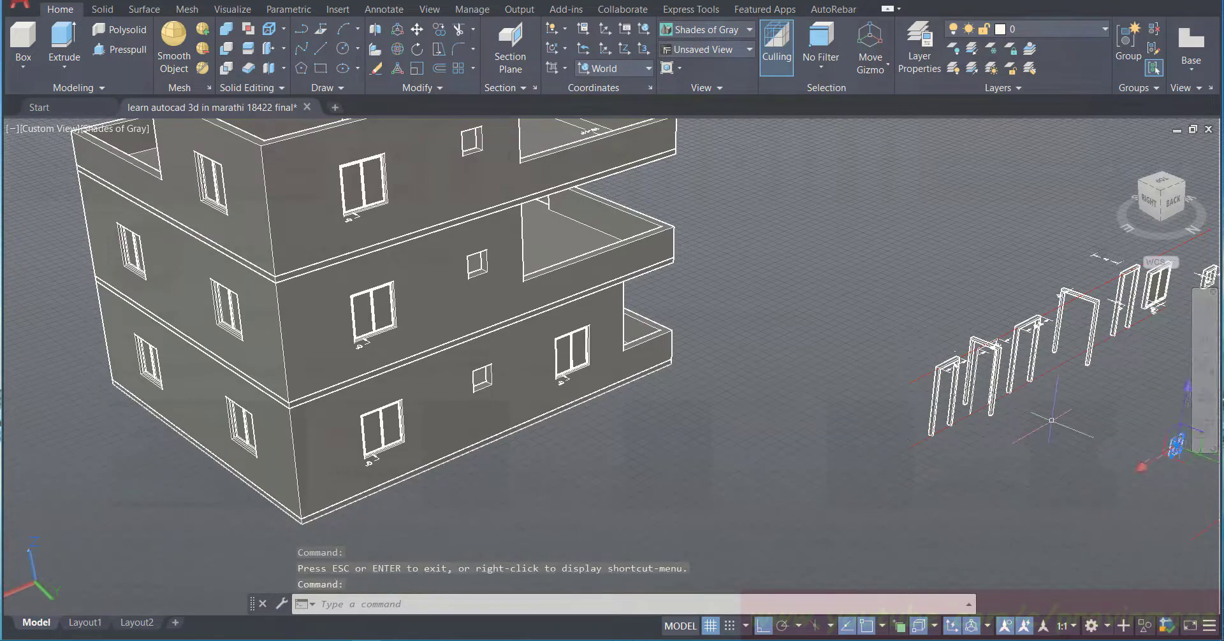
{"action": "scroll", "coordinate": [1192, 475], "scroll_direction": "up", "scroll_amount": 2}
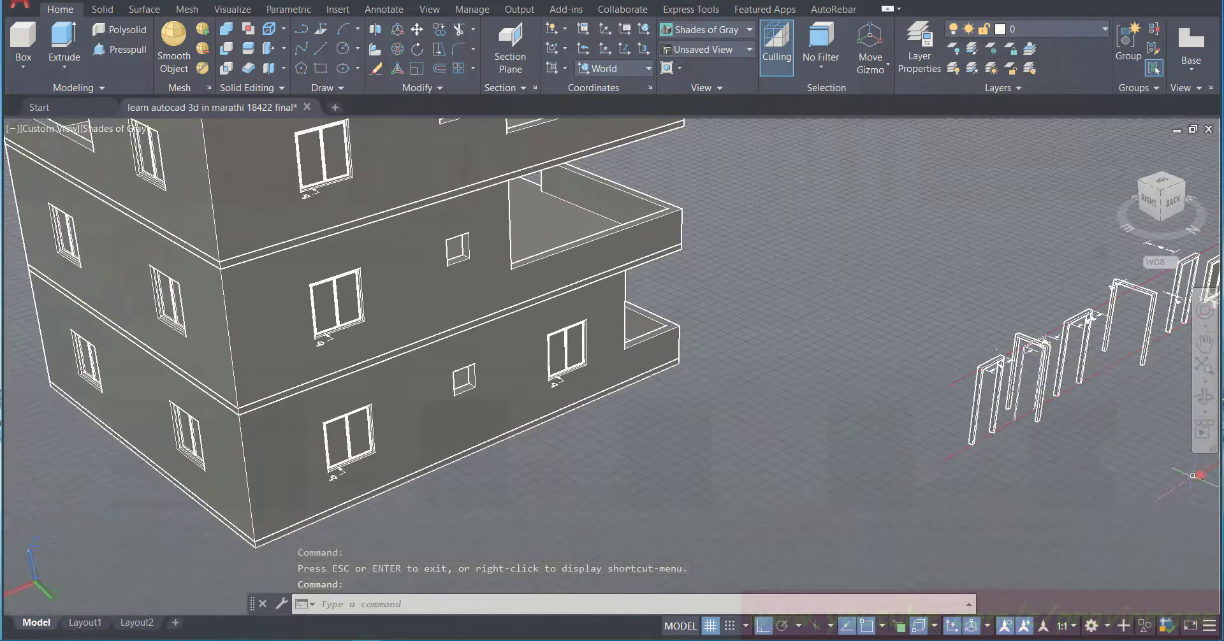
{"action": "left_click", "coordinate": [1205, 344]}
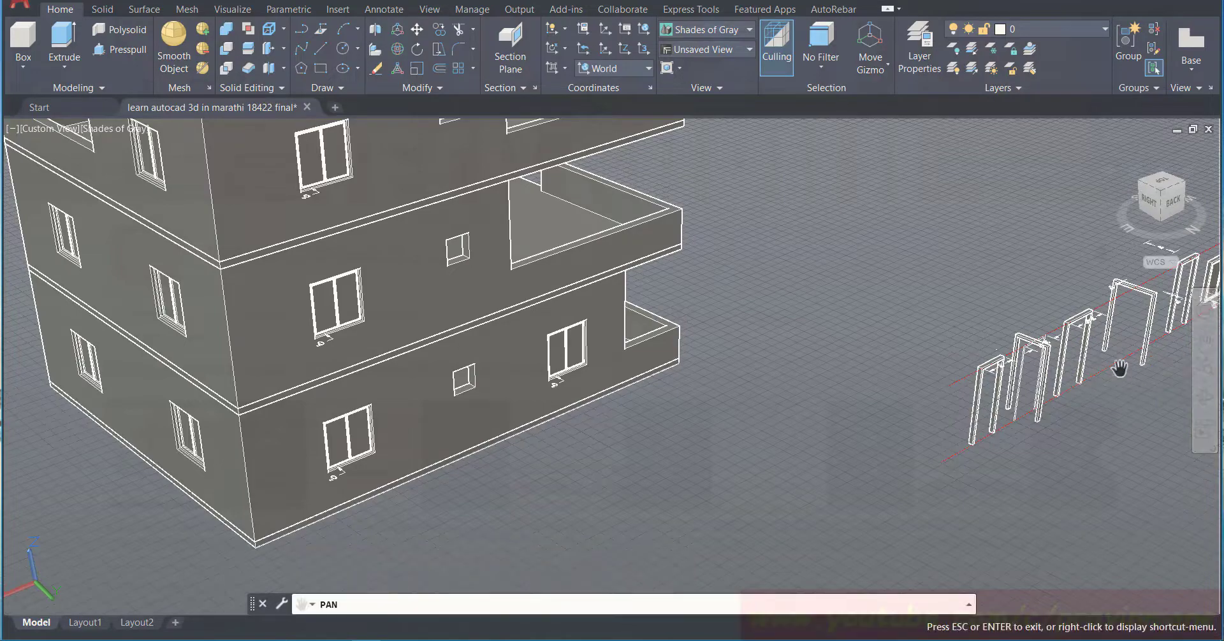
{"action": "left_click_drag", "start_coordinate": [1071, 378], "coordinate": [555, 265]}
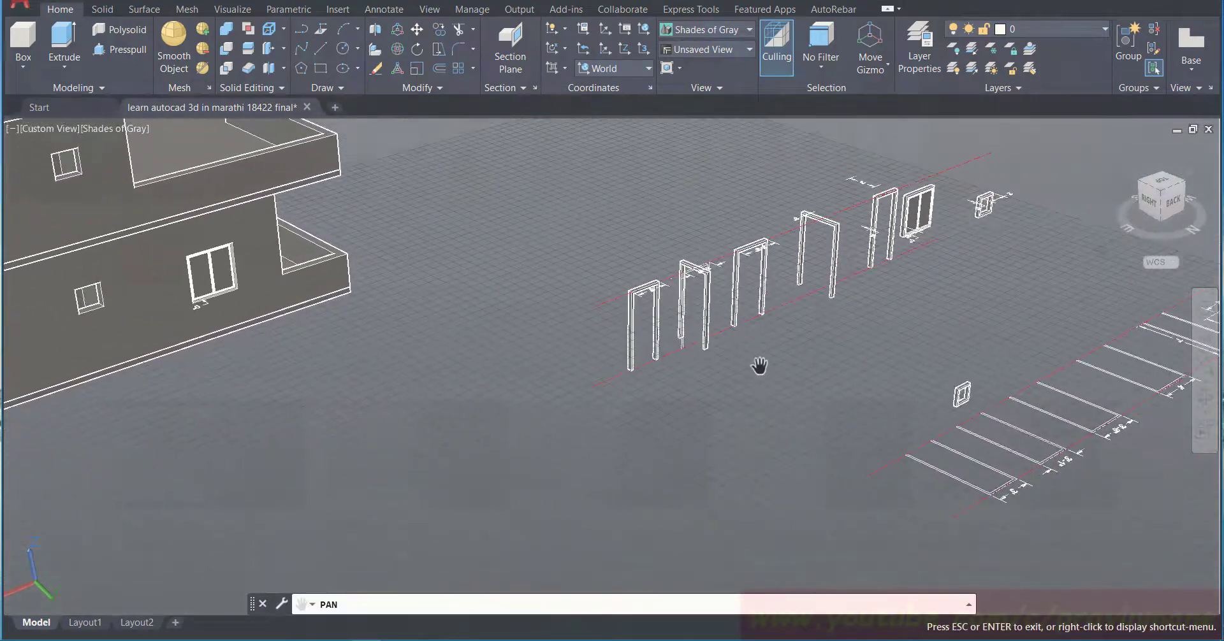
{"action": "scroll", "coordinate": [1042, 395], "scroll_direction": "up", "scroll_amount": 4}
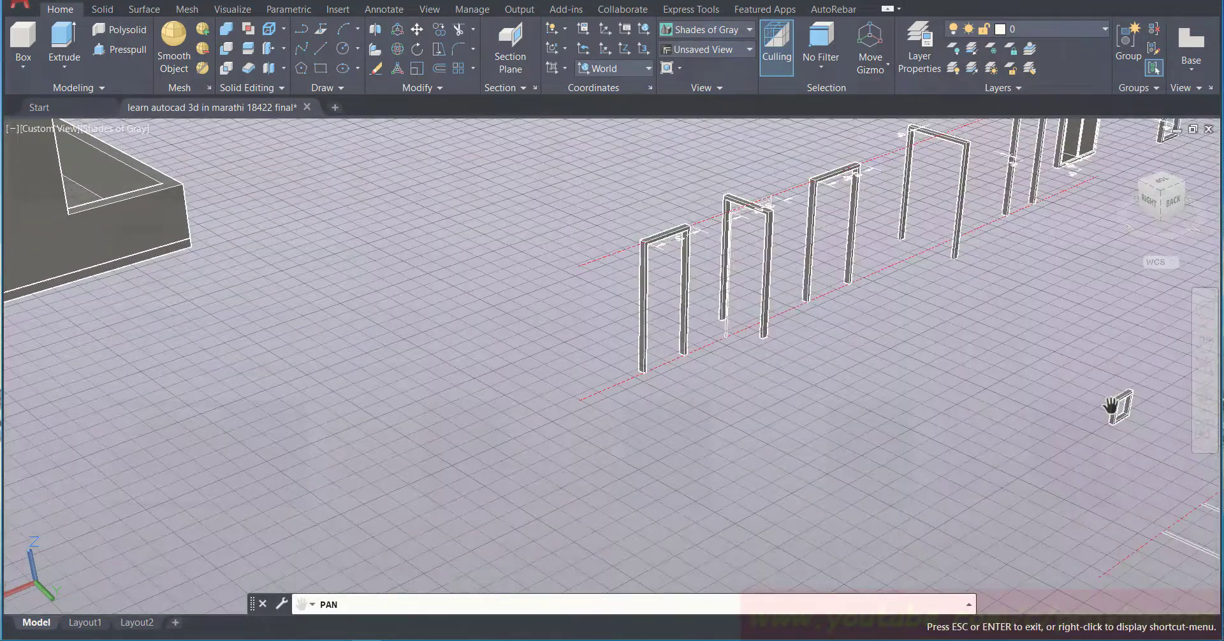
{"action": "scroll", "coordinate": [1110, 405], "scroll_direction": "up", "scroll_amount": 3}
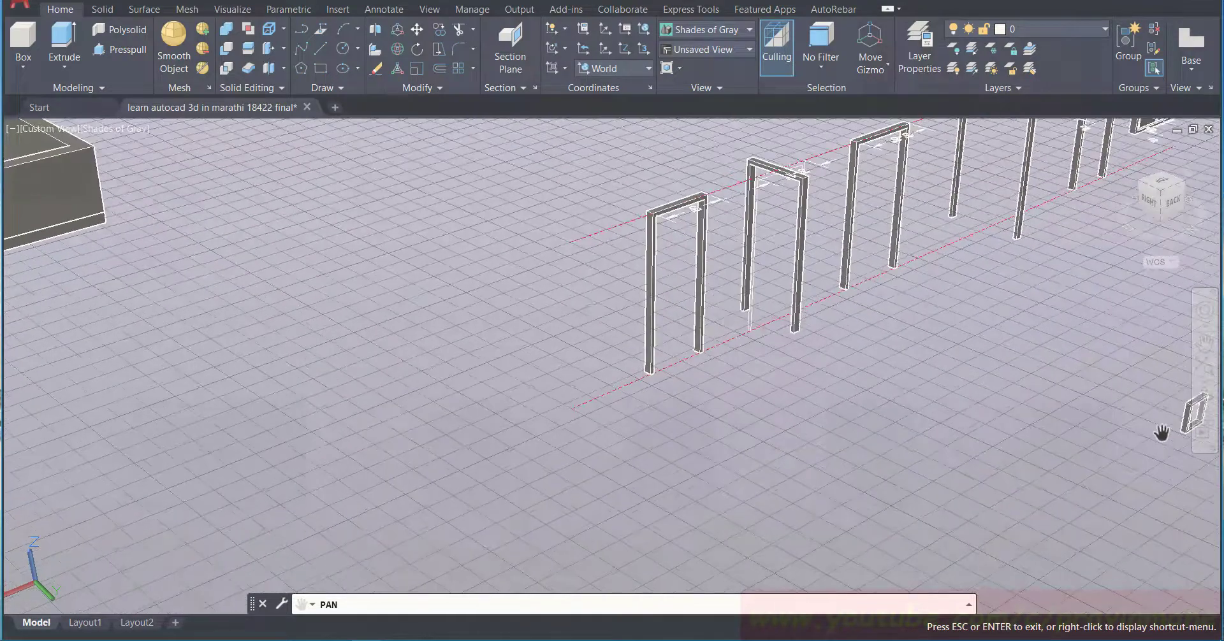
{"action": "left_click_drag", "start_coordinate": [1156, 433], "coordinate": [848, 385]}
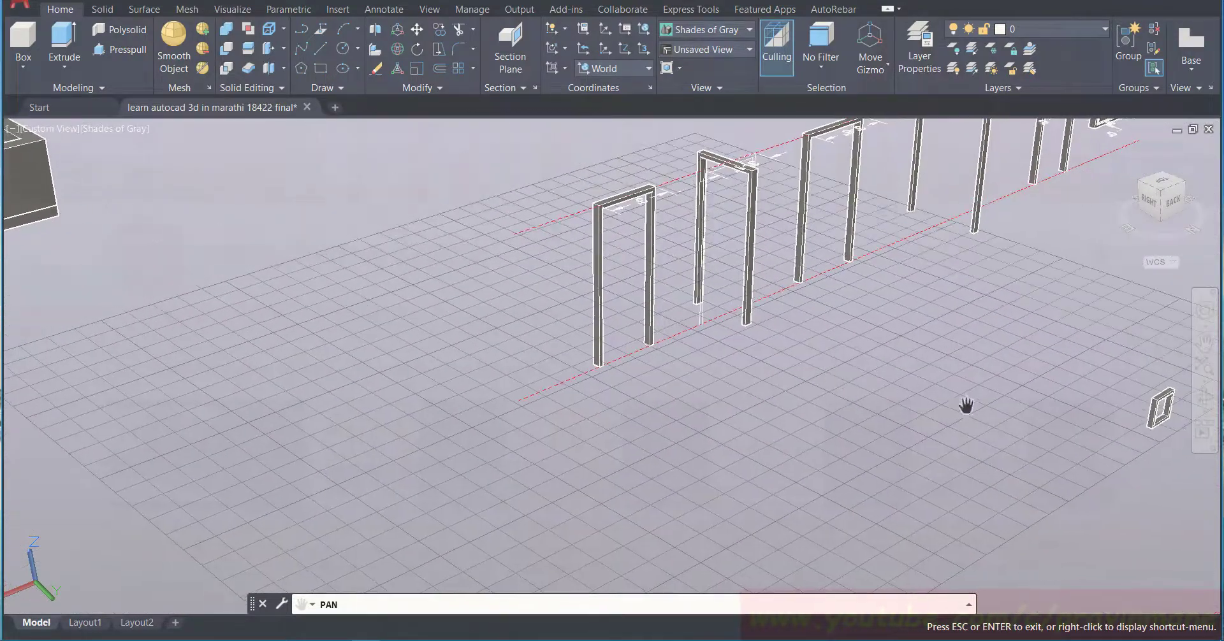
{"action": "left_click_drag", "start_coordinate": [964, 407], "coordinate": [829, 383]}
{"action": "key", "text": "Escape"}
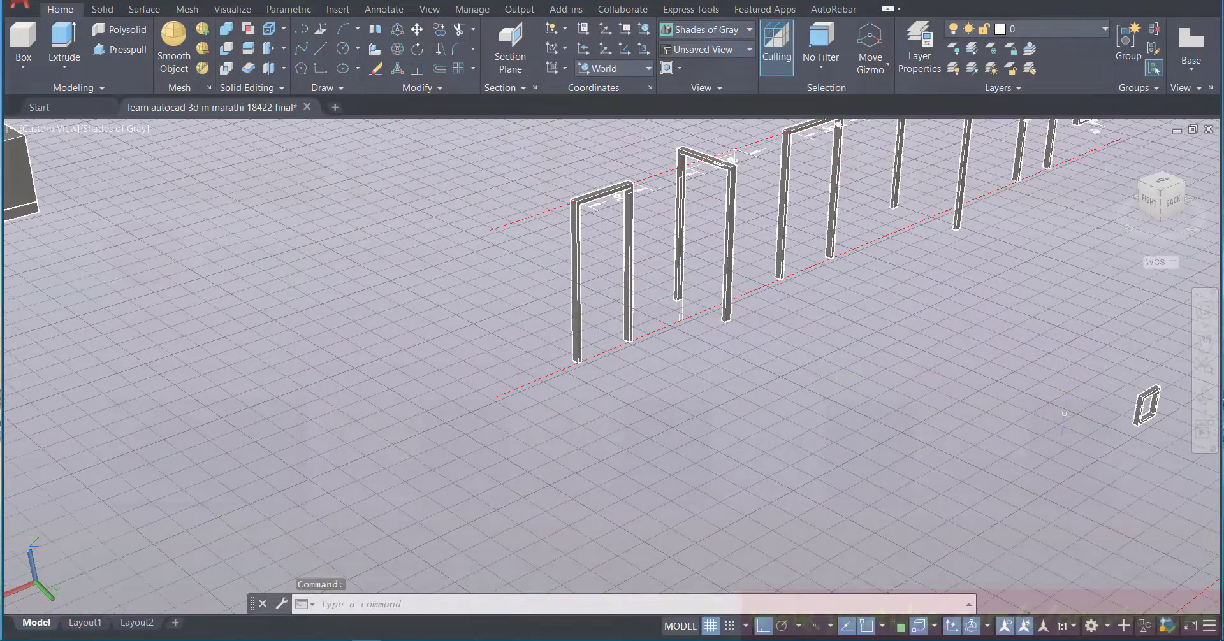
{"action": "left_click", "coordinate": [1205, 344]}
{"action": "left_click_drag", "start_coordinate": [1120, 404], "coordinate": [923, 391]}
{"action": "scroll", "coordinate": [1115, 424], "scroll_direction": "up", "scroll_amount": 3}
{"action": "scroll", "coordinate": [1112, 423], "scroll_direction": "up", "scroll_amount": 2}
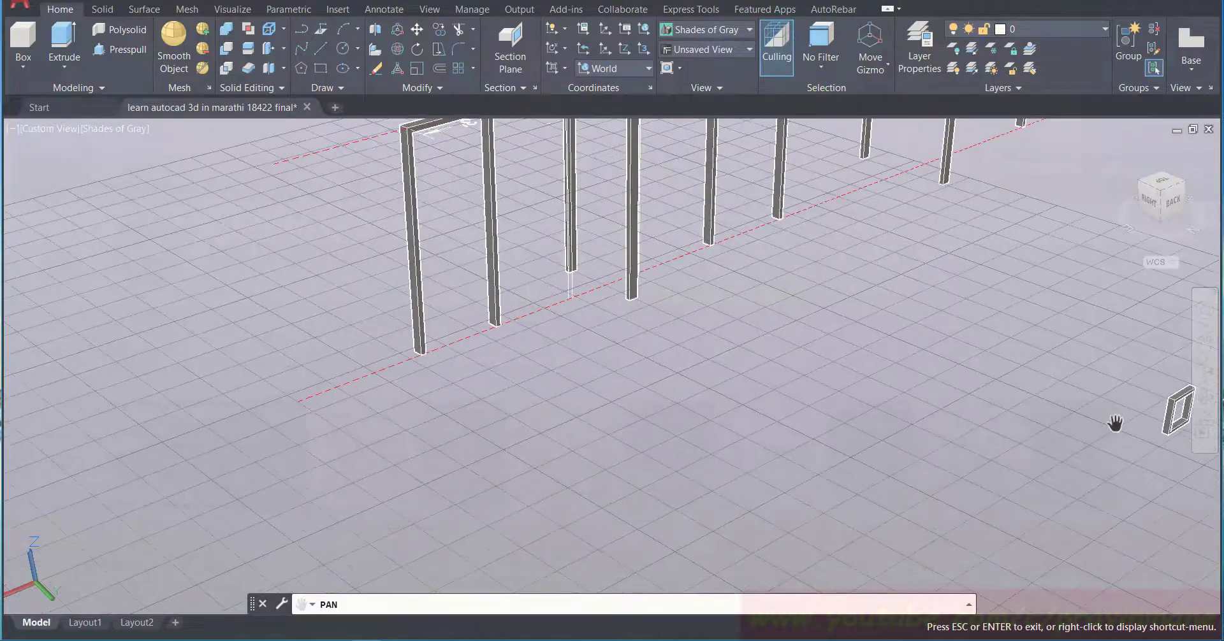
{"action": "key", "text": "Escape"}
{"action": "left_click", "coordinate": [1179, 411]}
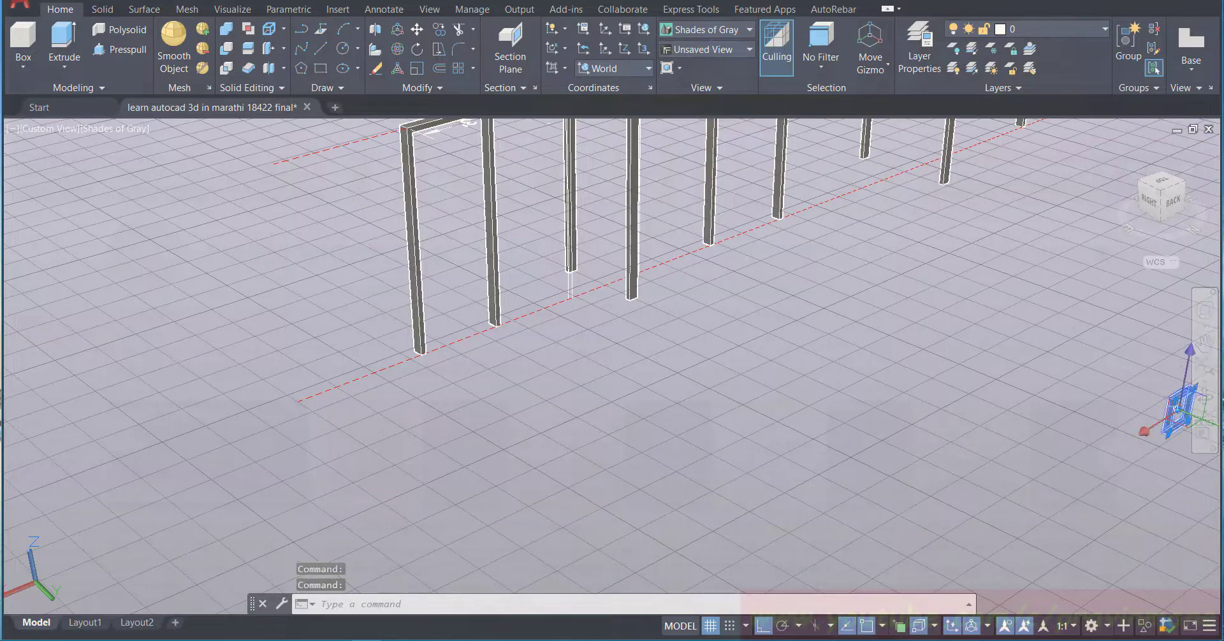
{"action": "left_click", "coordinate": [439, 29]}
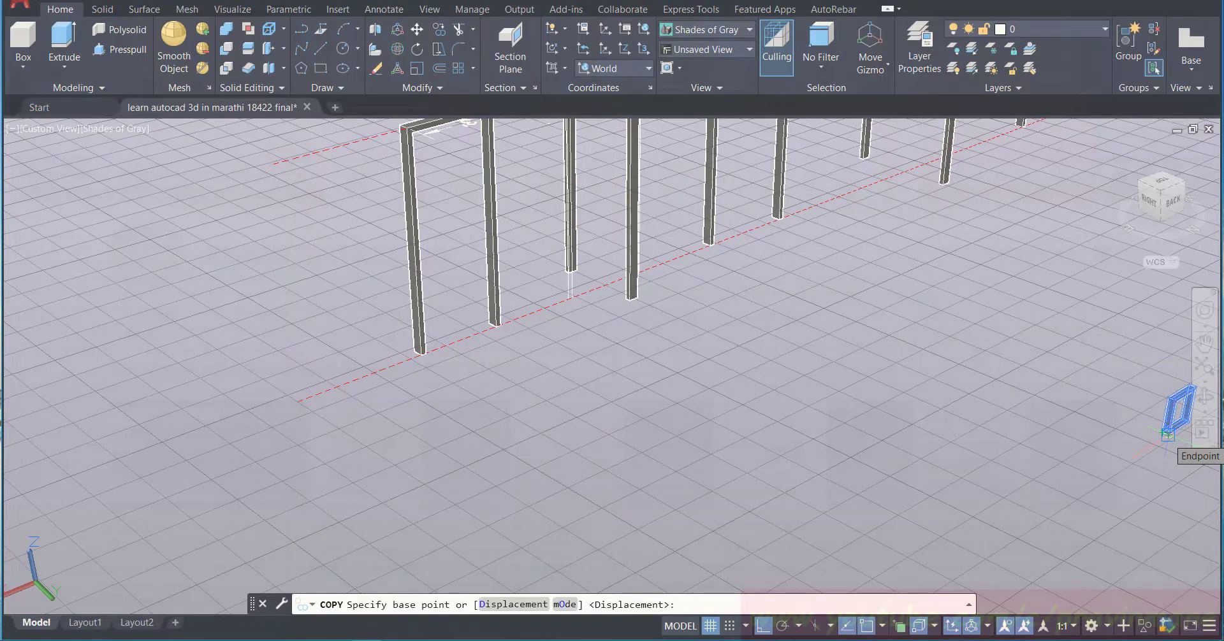
{"action": "scroll", "coordinate": [1168, 436], "scroll_direction": "up", "scroll_amount": 3}
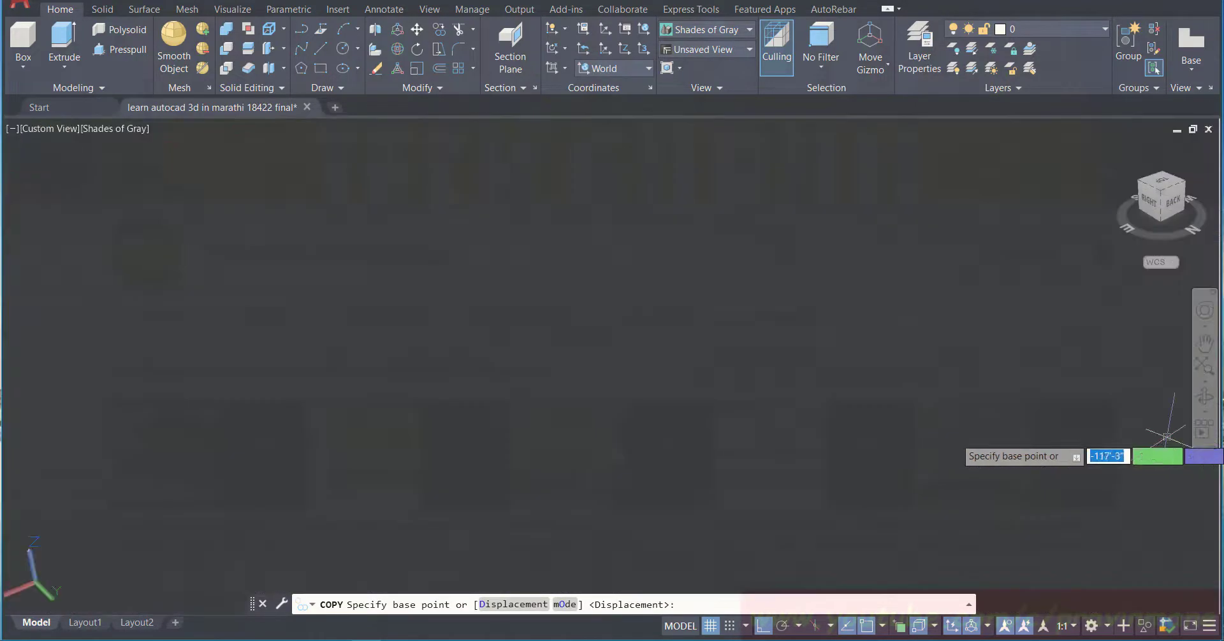
{"action": "scroll", "coordinate": [1166, 438], "scroll_direction": "down", "scroll_amount": 4}
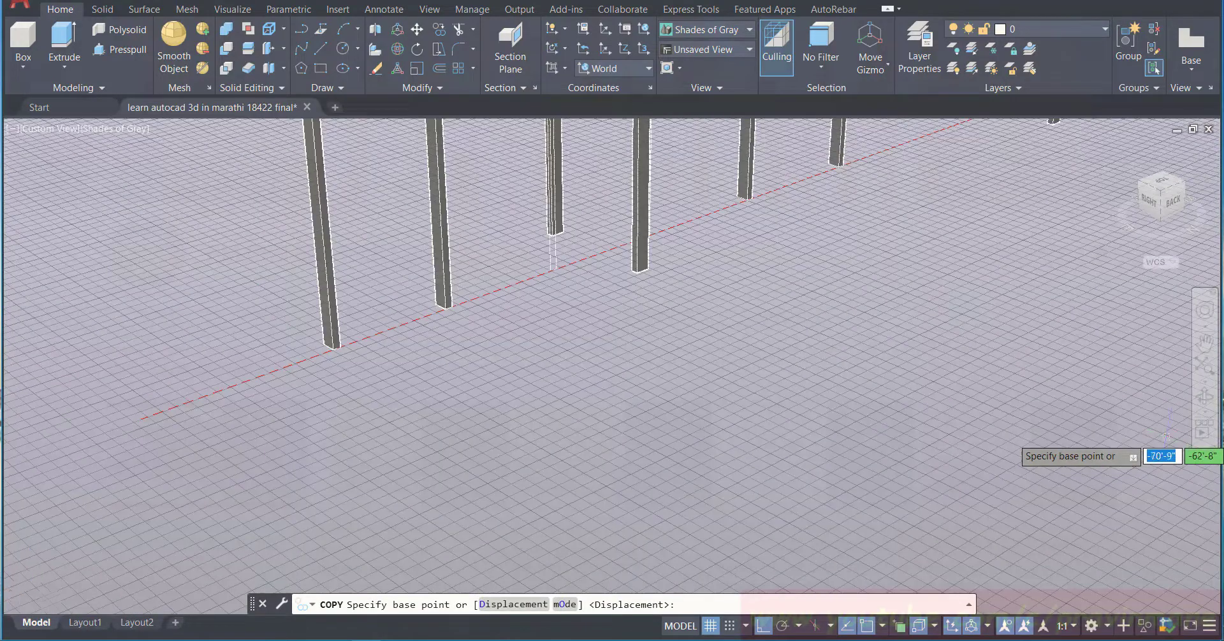
{"action": "scroll", "coordinate": [1076, 432], "scroll_direction": "up", "scroll_amount": 2}
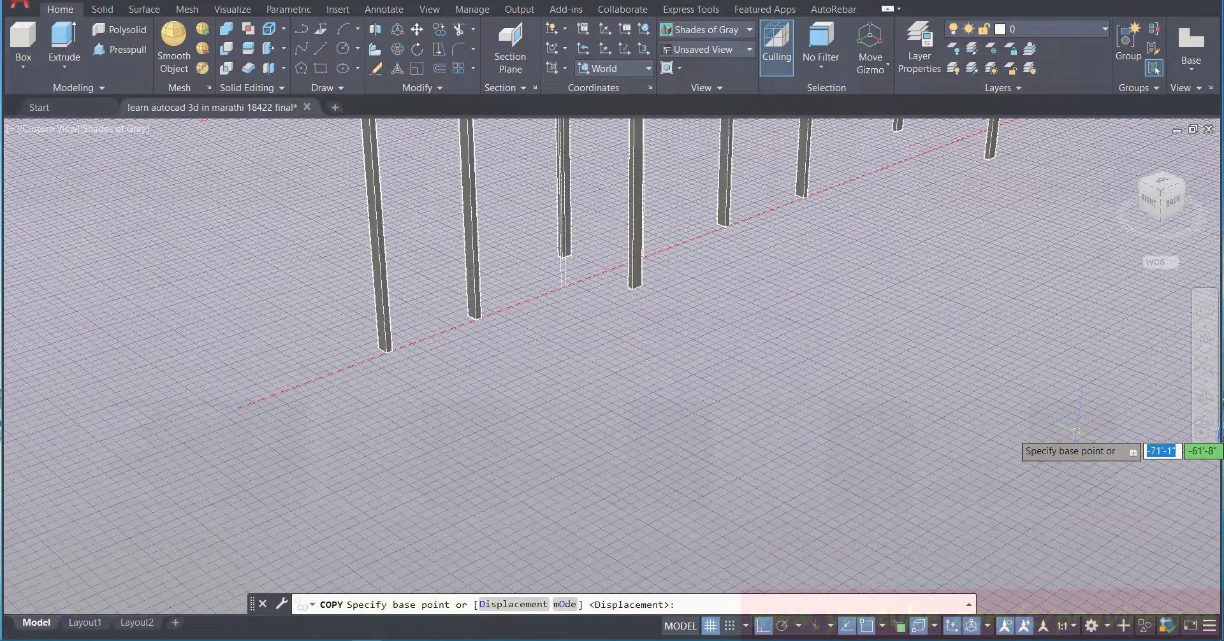
{"action": "scroll", "coordinate": [1076, 433], "scroll_direction": "up", "scroll_amount": 2}
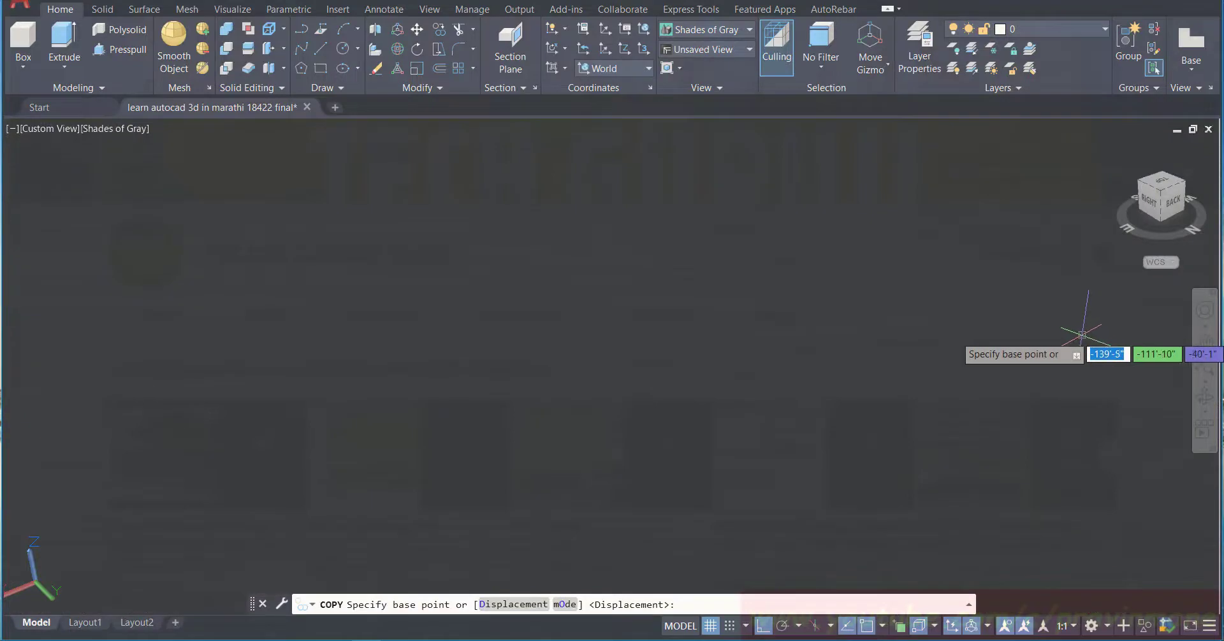
{"action": "key", "text": "Escape"}
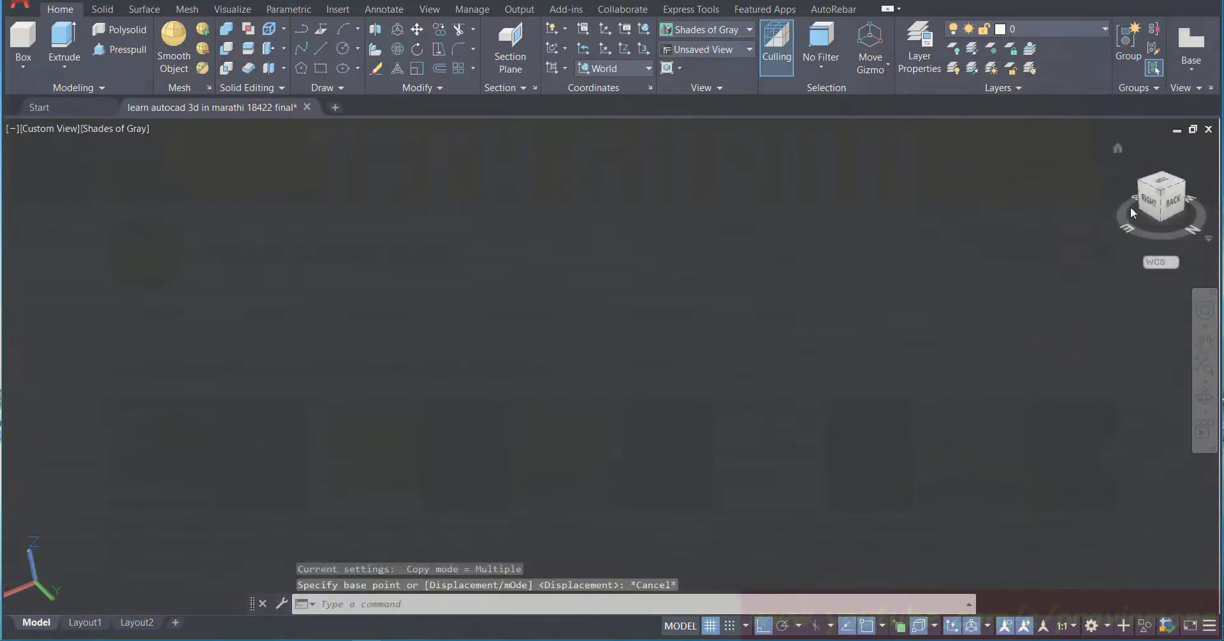
Step: Start copying the small window frame that stands apart from the door frames, using its lower corner endpoint as the base point
{"action": "left_click", "coordinate": [1120, 149]}
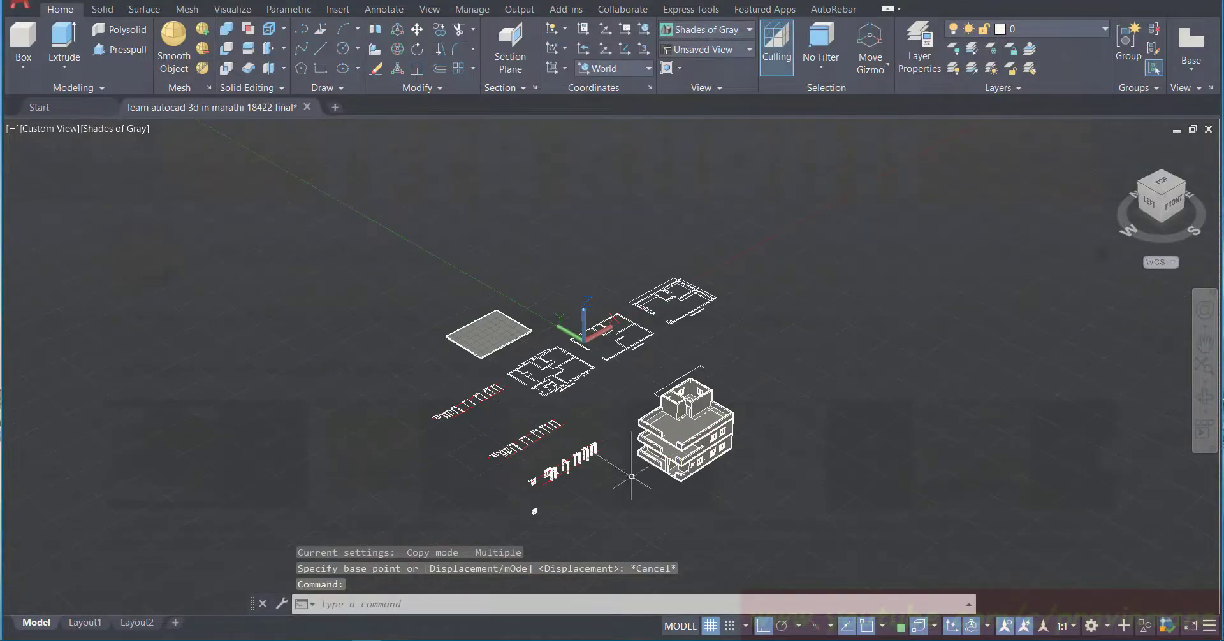
{"action": "left_click", "coordinate": [1205, 344]}
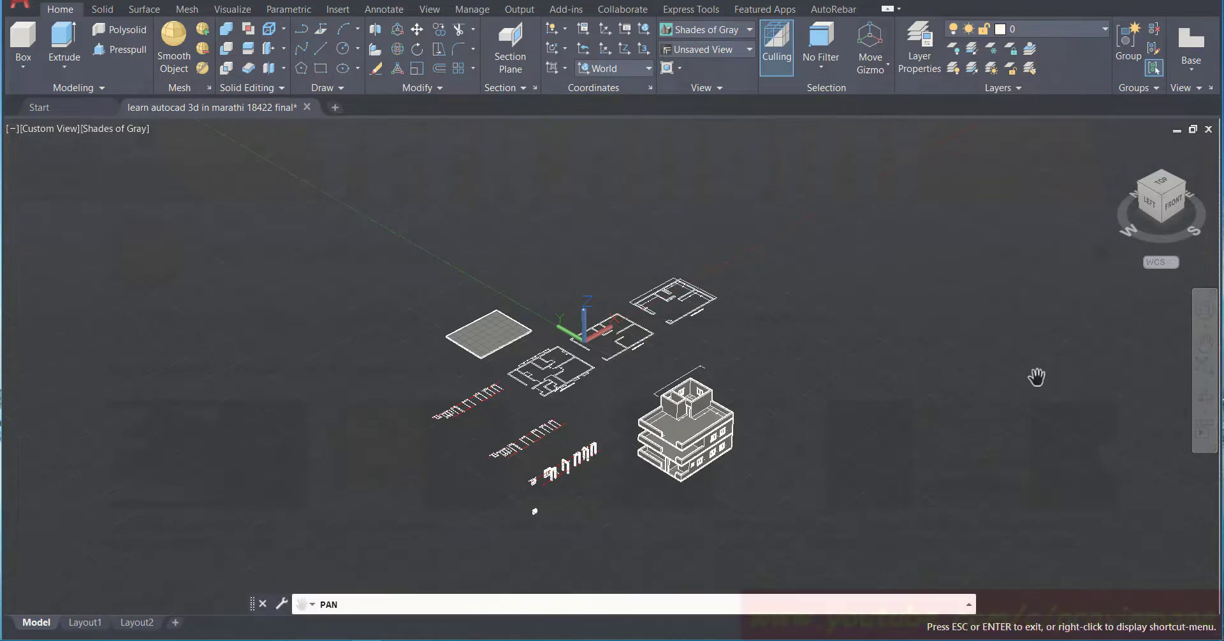
{"action": "left_click_drag", "start_coordinate": [730, 528], "coordinate": [866, 386]}
{"action": "scroll", "coordinate": [701, 386], "scroll_direction": "up", "scroll_amount": 6}
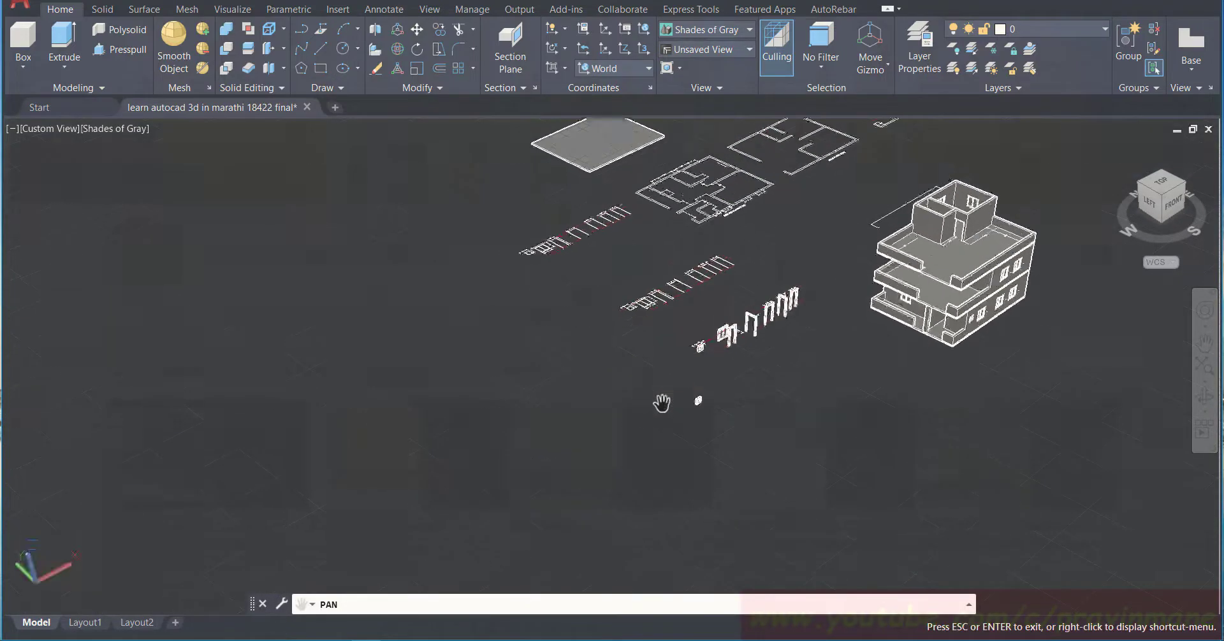
{"action": "left_click_drag", "start_coordinate": [787, 442], "coordinate": [1106, 566]}
{"action": "left_click", "coordinate": [1205, 345]}
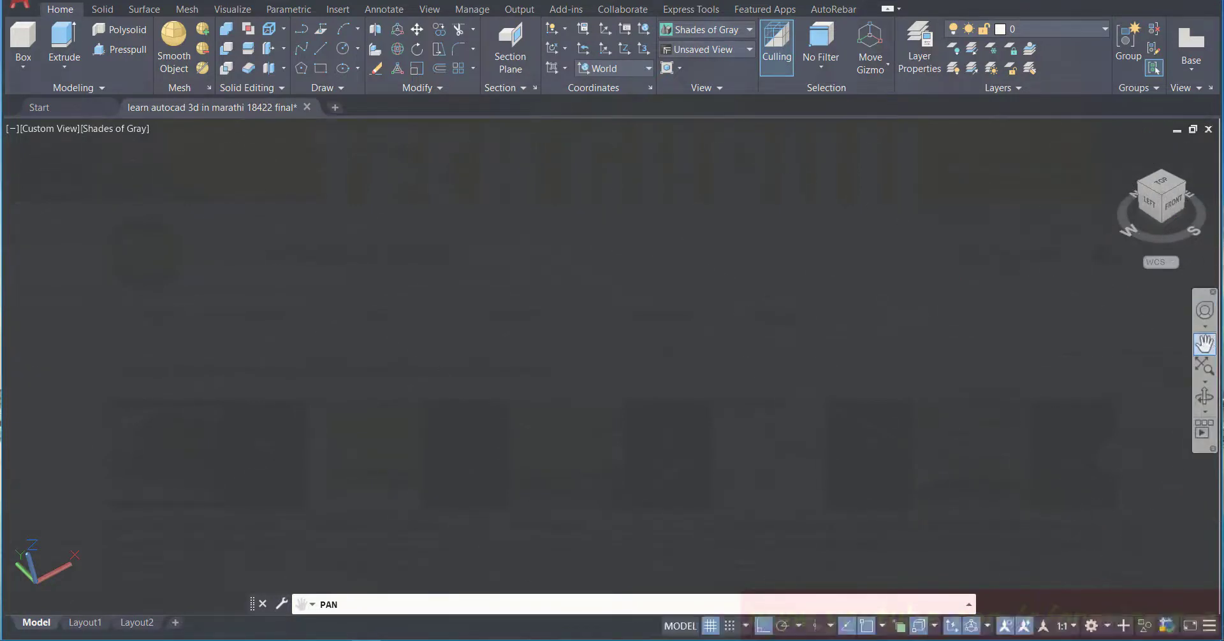
{"action": "left_click_drag", "start_coordinate": [981, 369], "coordinate": [797, 407]}
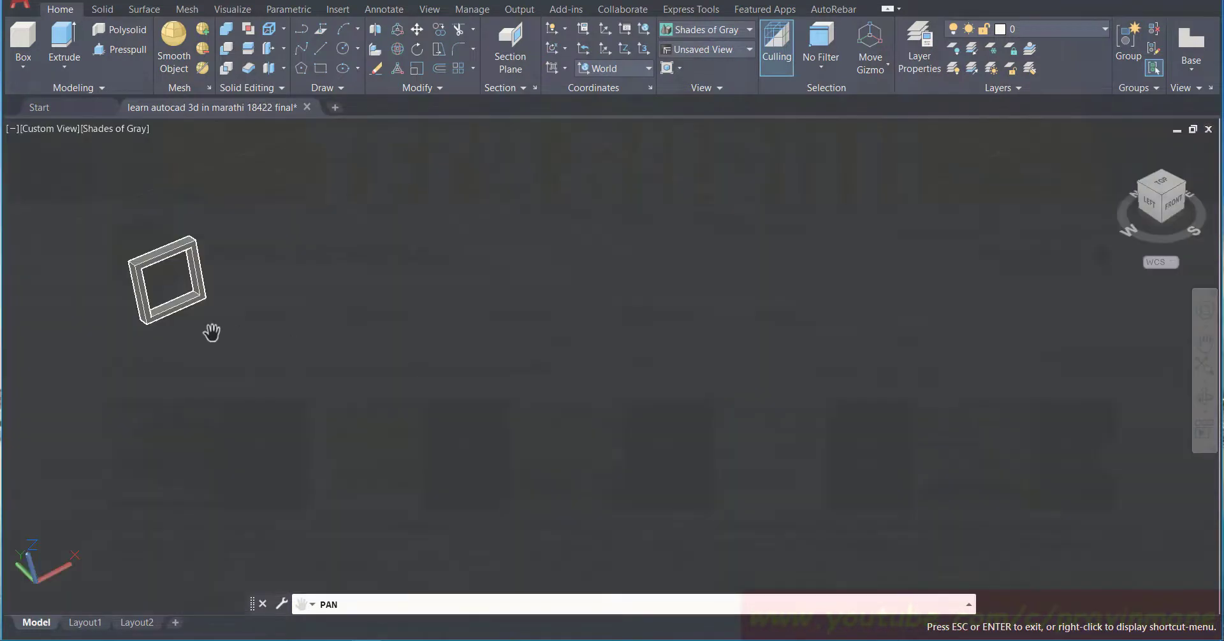
{"action": "left_click_drag", "start_coordinate": [211, 333], "coordinate": [548, 357]}
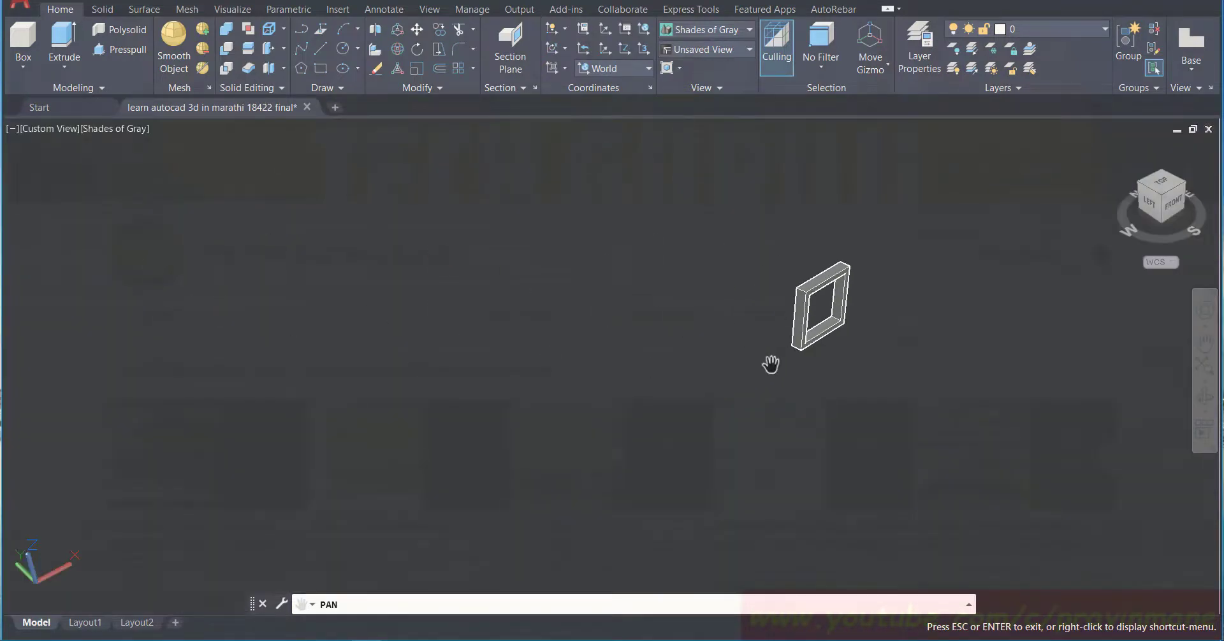
{"action": "key", "text": "Escape"}
{"action": "left_click", "coordinate": [819, 290]}
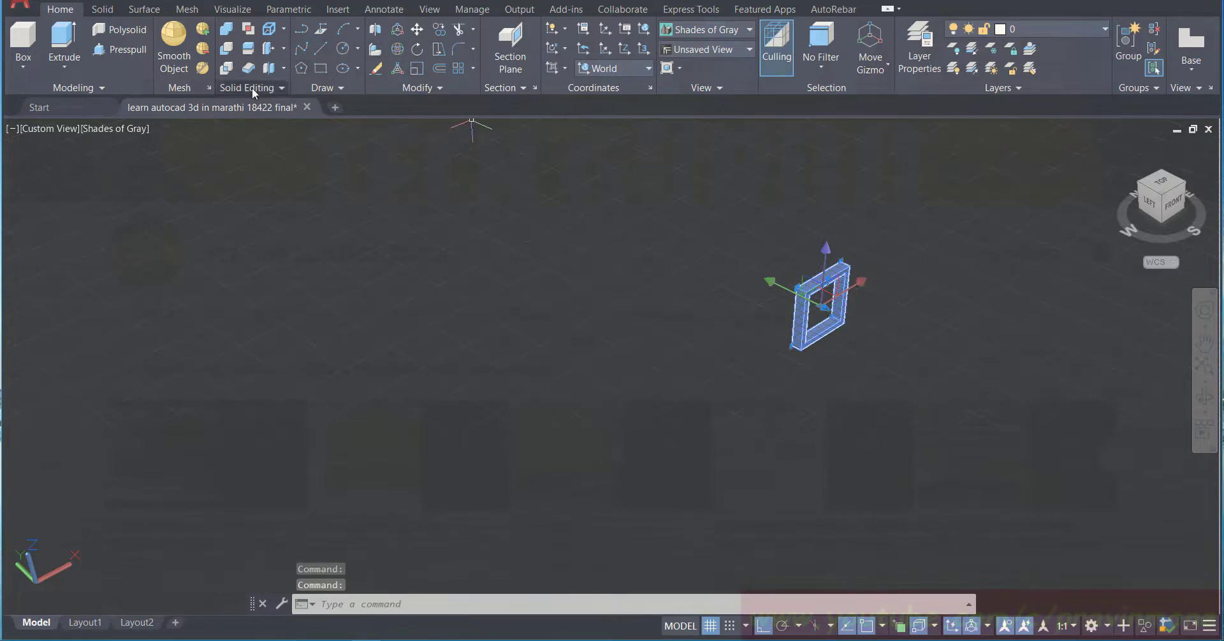
{"action": "left_click", "coordinate": [435, 30]}
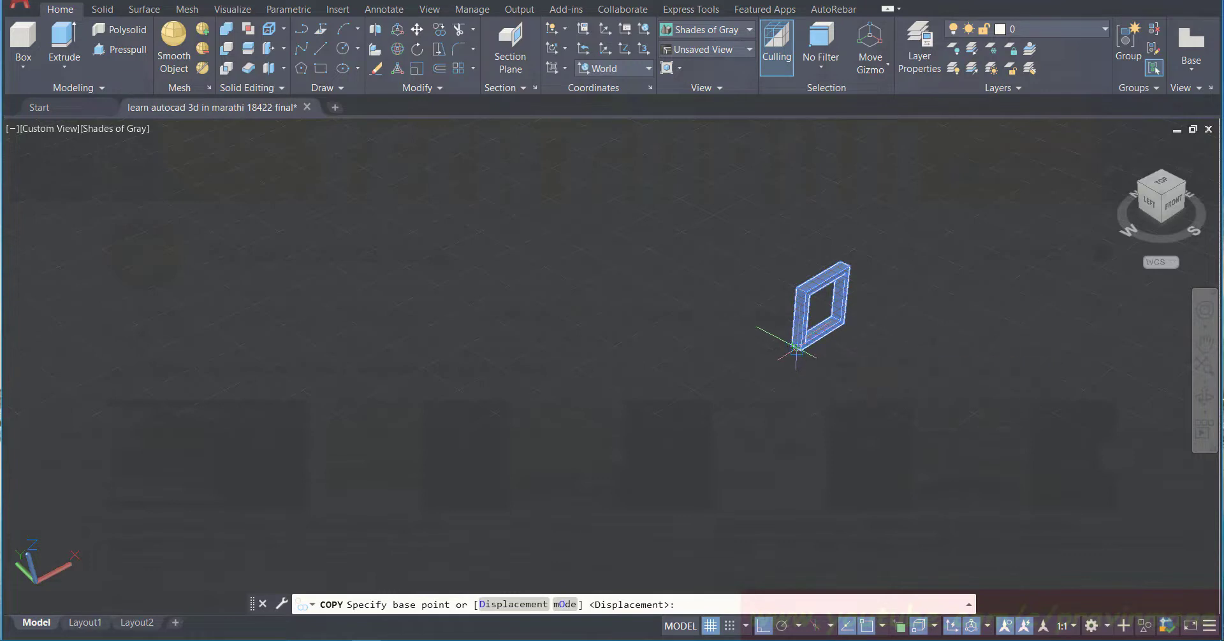
{"action": "left_click", "coordinate": [796, 347]}
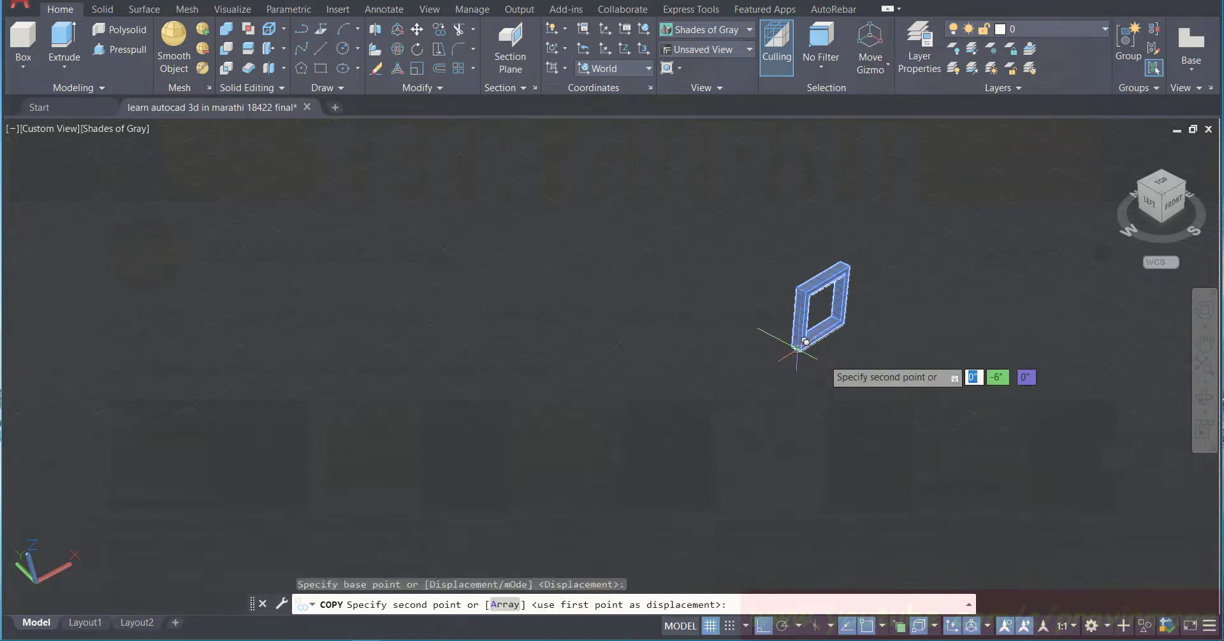
Step: Place a copy of the small window frame in the back wall's empty small opening on the ground floor
{"action": "left_click", "coordinate": [1204, 344]}
{"action": "scroll", "coordinate": [1039, 329], "scroll_direction": "down", "scroll_amount": 4}
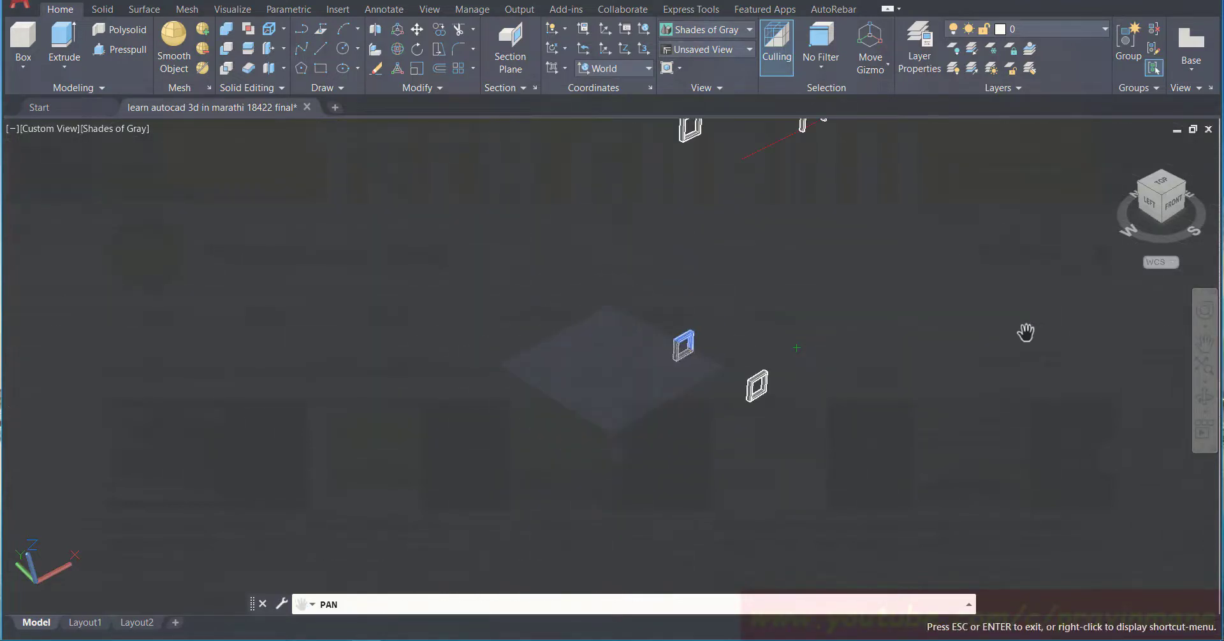
{"action": "scroll", "coordinate": [1025, 332], "scroll_direction": "down", "scroll_amount": 4}
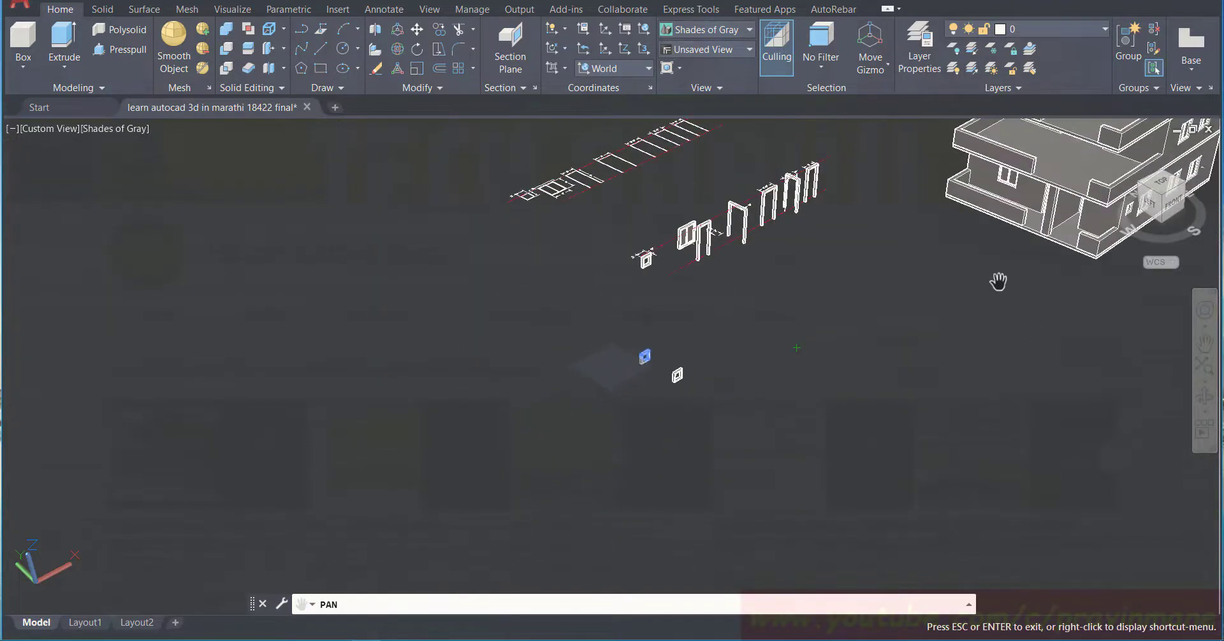
{"action": "left_click_drag", "start_coordinate": [999, 281], "coordinate": [896, 304]}
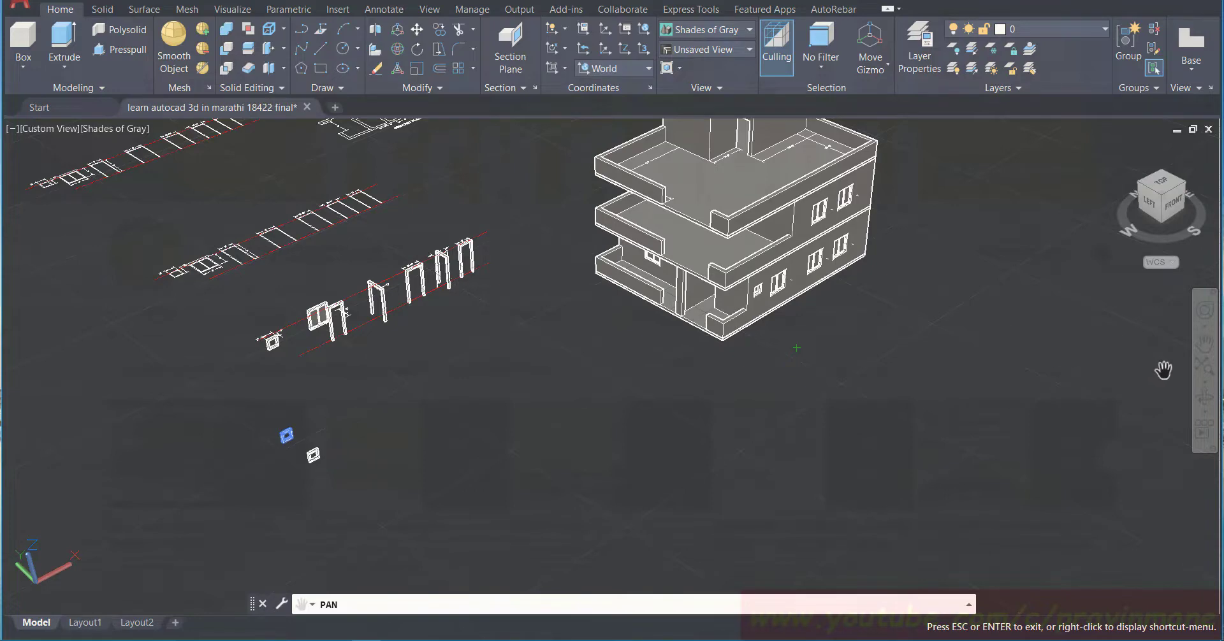
{"action": "left_click", "coordinate": [1204, 397]}
{"action": "left_click_drag", "start_coordinate": [898, 322], "coordinate": [545, 292]}
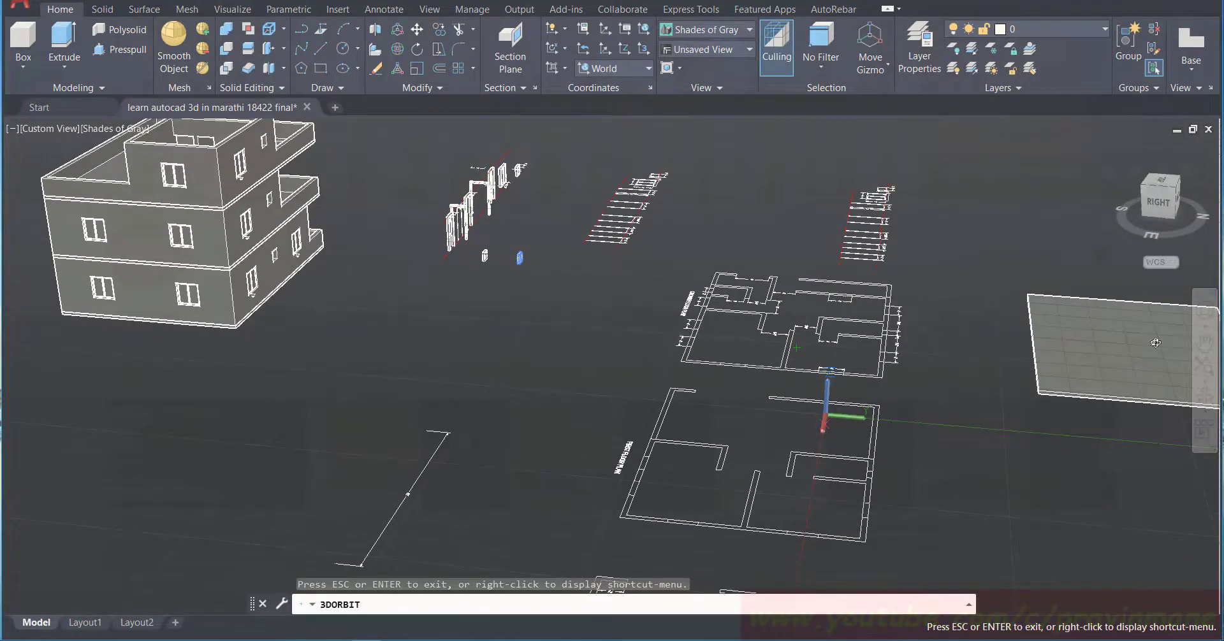
{"action": "left_click", "coordinate": [1206, 351]}
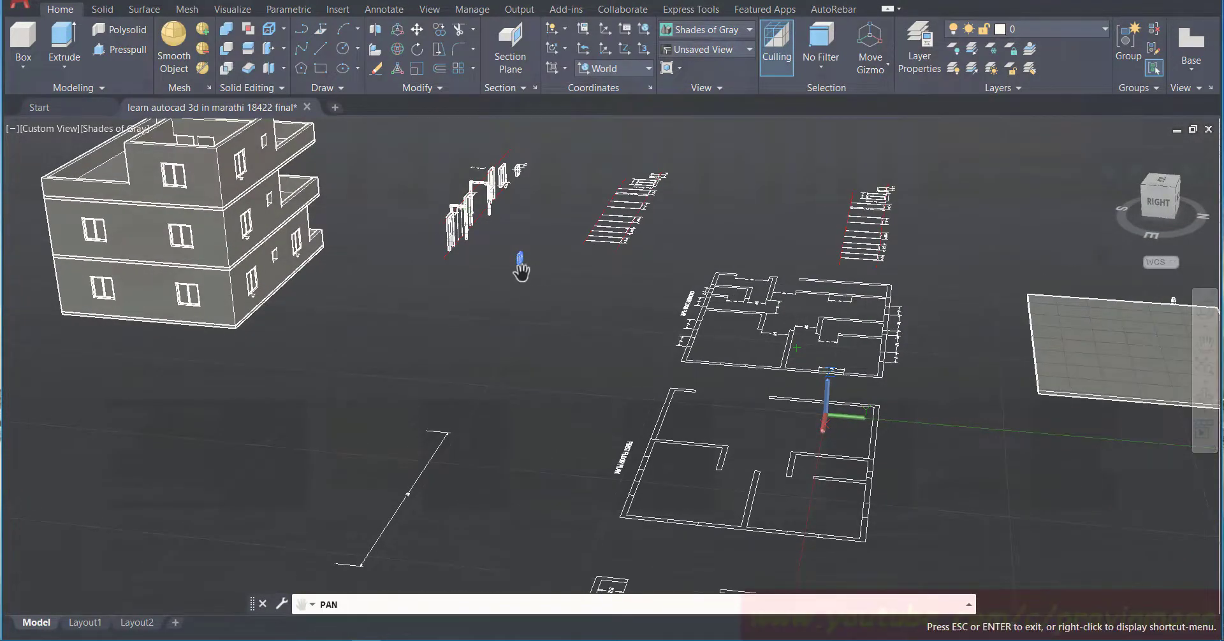
{"action": "left_click_drag", "start_coordinate": [540, 265], "coordinate": [829, 363]}
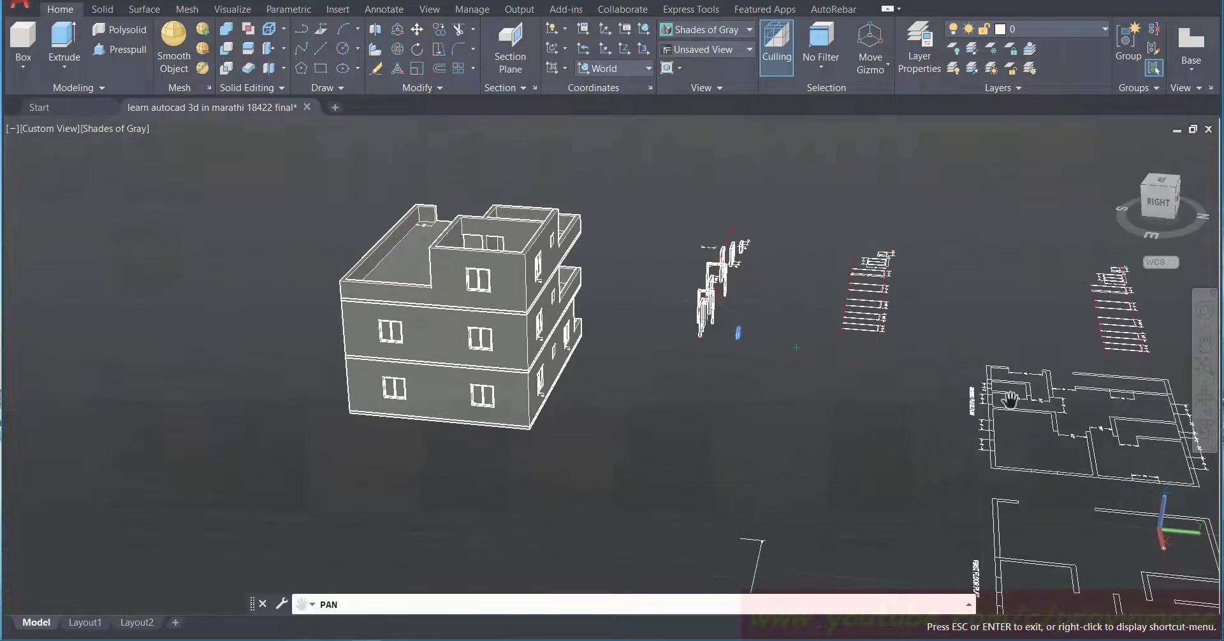
{"action": "left_click", "coordinate": [1204, 398]}
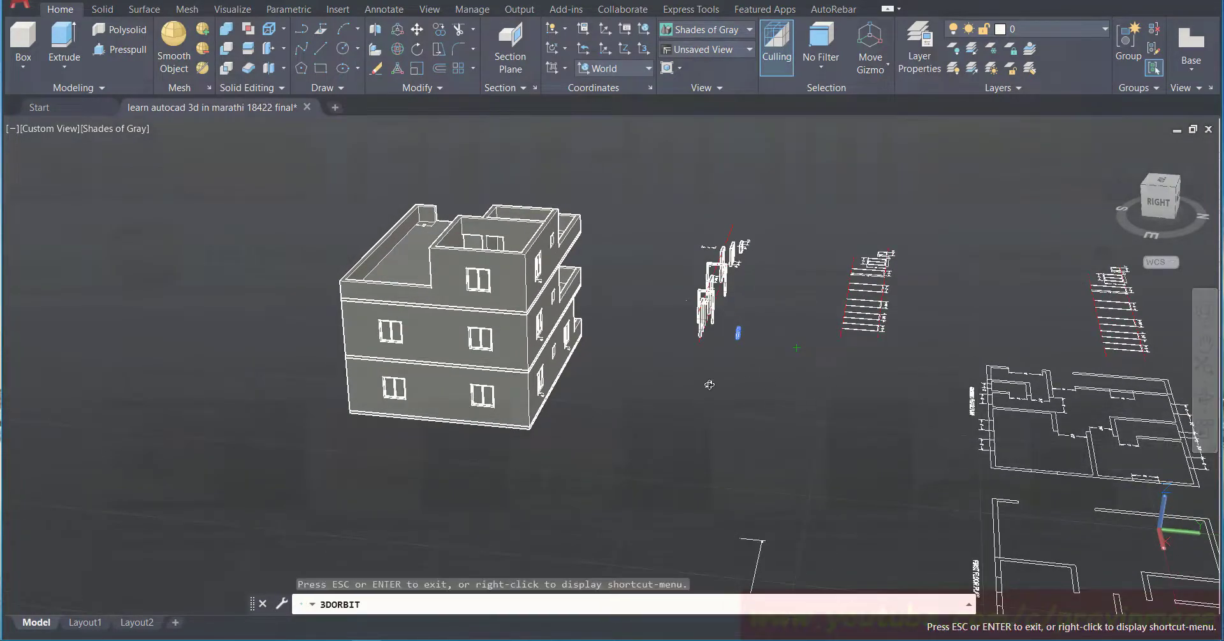
{"action": "left_click_drag", "start_coordinate": [709, 385], "coordinate": [646, 385]}
{"action": "scroll", "coordinate": [473, 221], "scroll_direction": "up", "scroll_amount": 10}
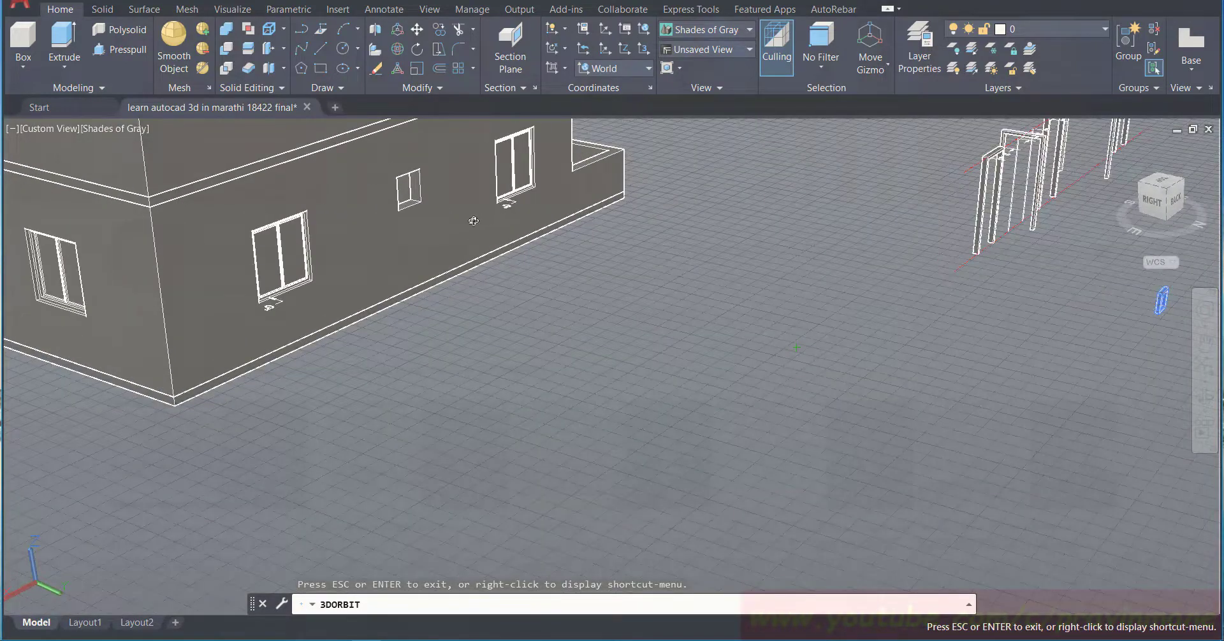
{"action": "left_click_drag", "start_coordinate": [447, 222], "coordinate": [423, 241]}
{"action": "scroll", "coordinate": [424, 242], "scroll_direction": "up", "scroll_amount": 5}
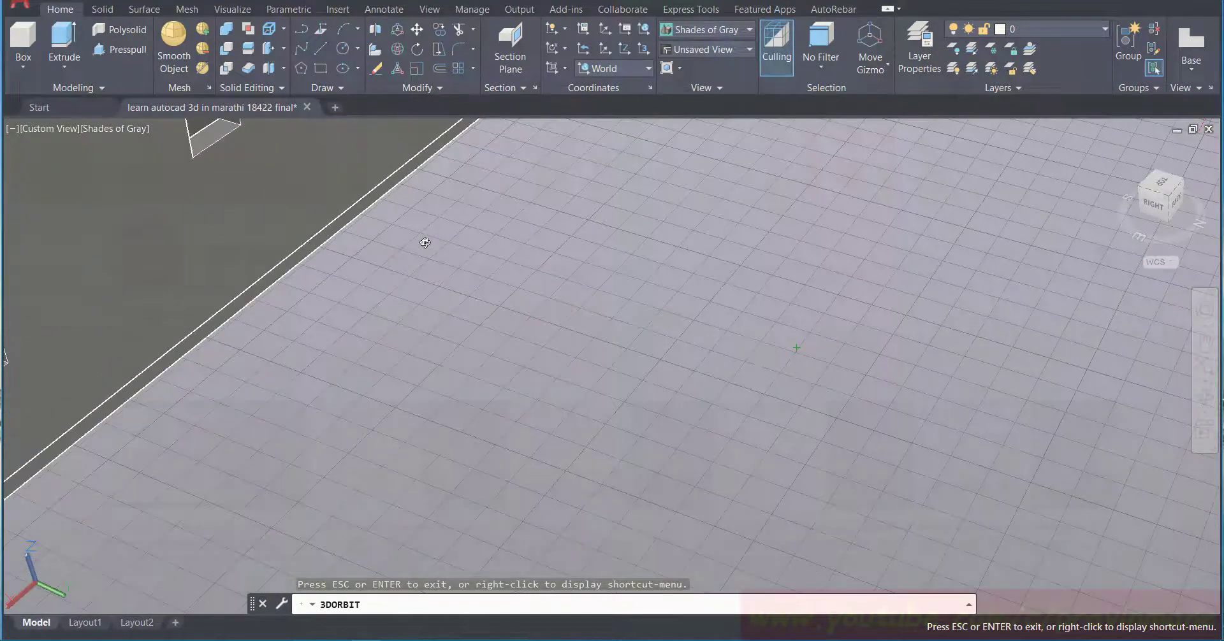
{"action": "left_click", "coordinate": [1204, 344]}
{"action": "left_click_drag", "start_coordinate": [401, 183], "coordinate": [515, 330]}
{"action": "left_click_drag", "start_coordinate": [446, 255], "coordinate": [507, 364]}
{"action": "left_click_drag", "start_coordinate": [446, 281], "coordinate": [510, 395]}
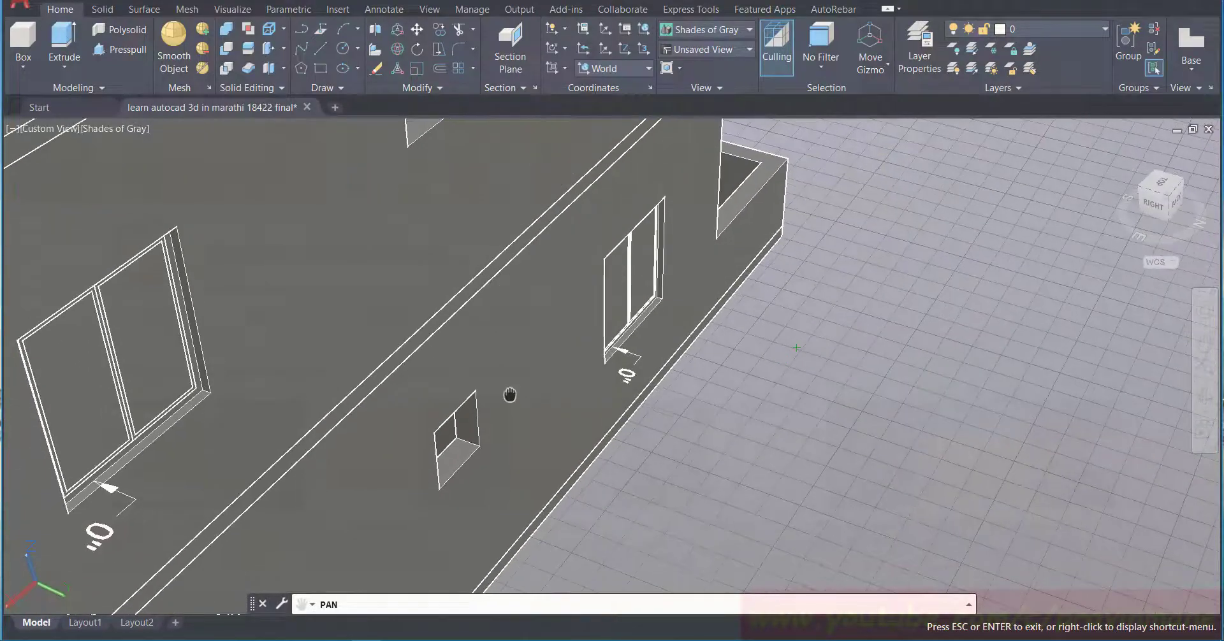
{"action": "key", "text": "Escape"}
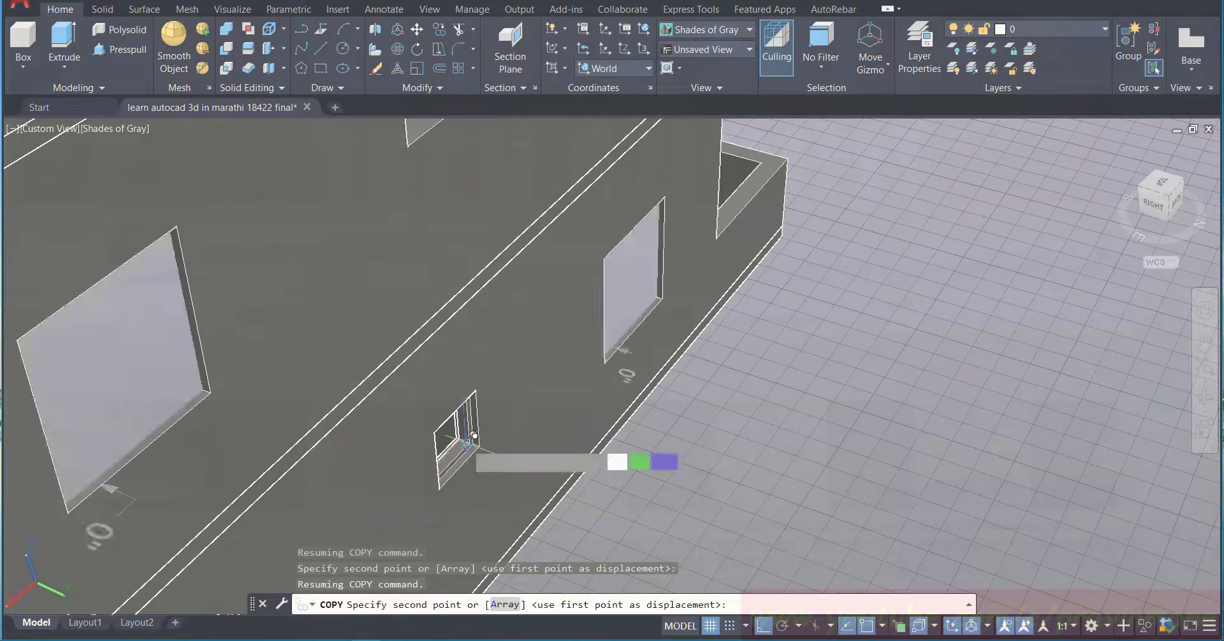
{"action": "left_click", "coordinate": [475, 435]}
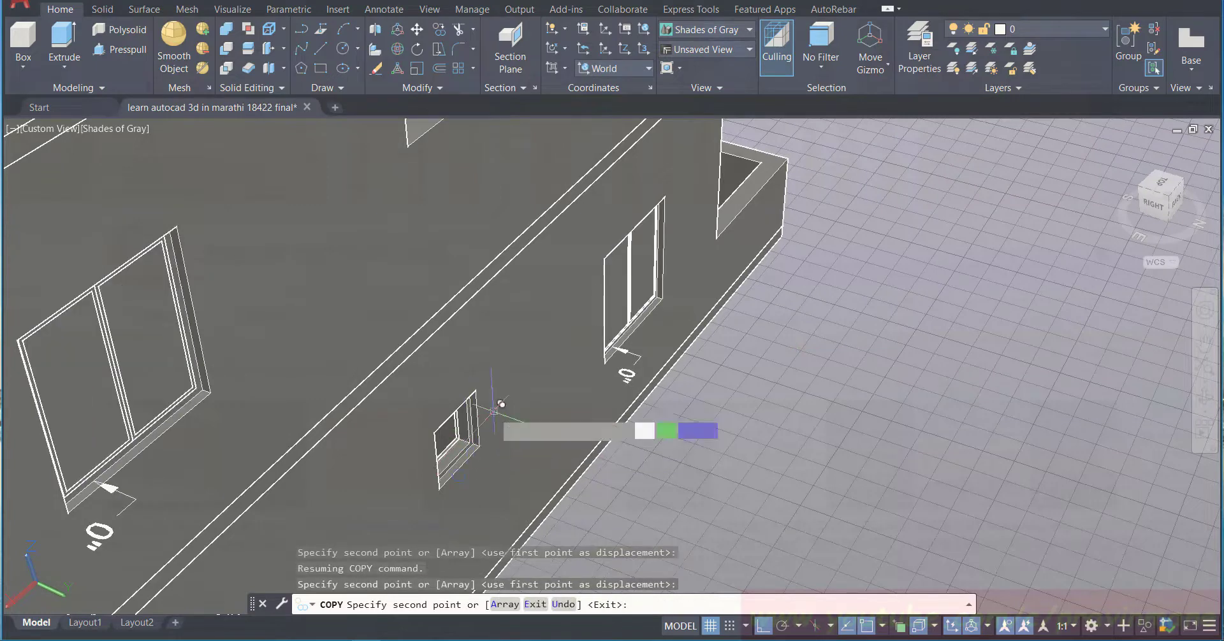
Step: Place another copy of the small frame in the back wall's first-floor opening, snapping to the 3D midpoint of its sill
{"action": "left_click", "coordinate": [1204, 344]}
{"action": "left_click_drag", "start_coordinate": [789, 239], "coordinate": [835, 441]}
{"action": "key", "text": "Escape"}
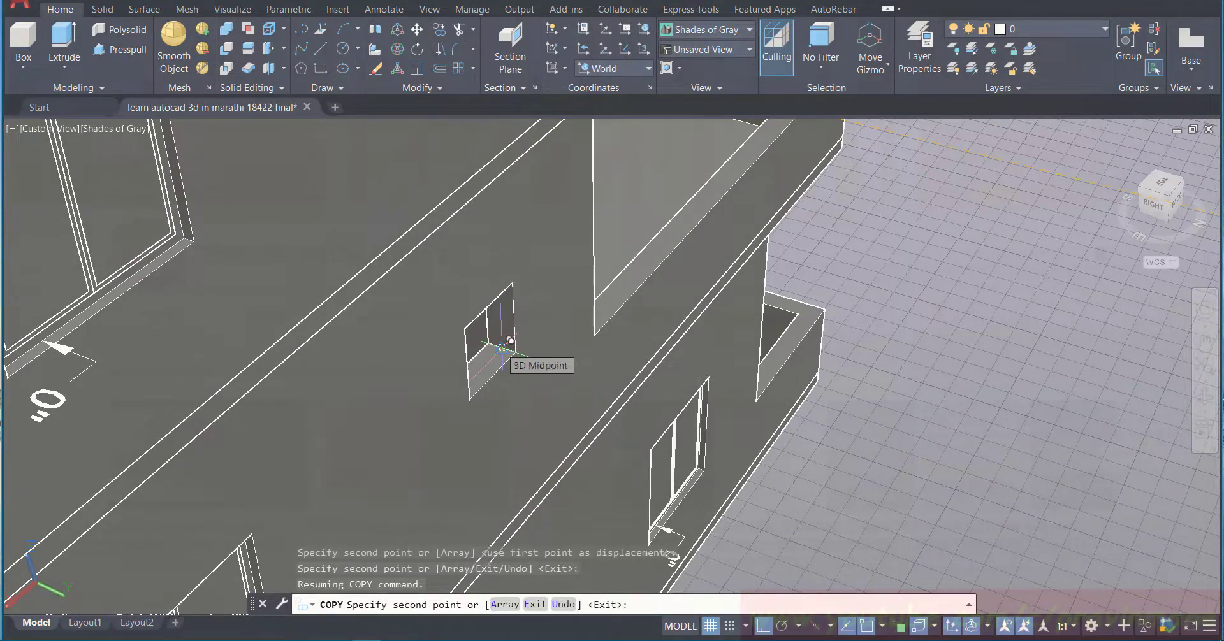
{"action": "left_click", "coordinate": [510, 341]}
Step: Place the last small frame copy in the back wall's top-floor opening, end the copying and save the drawing
{"action": "left_click", "coordinate": [1204, 345]}
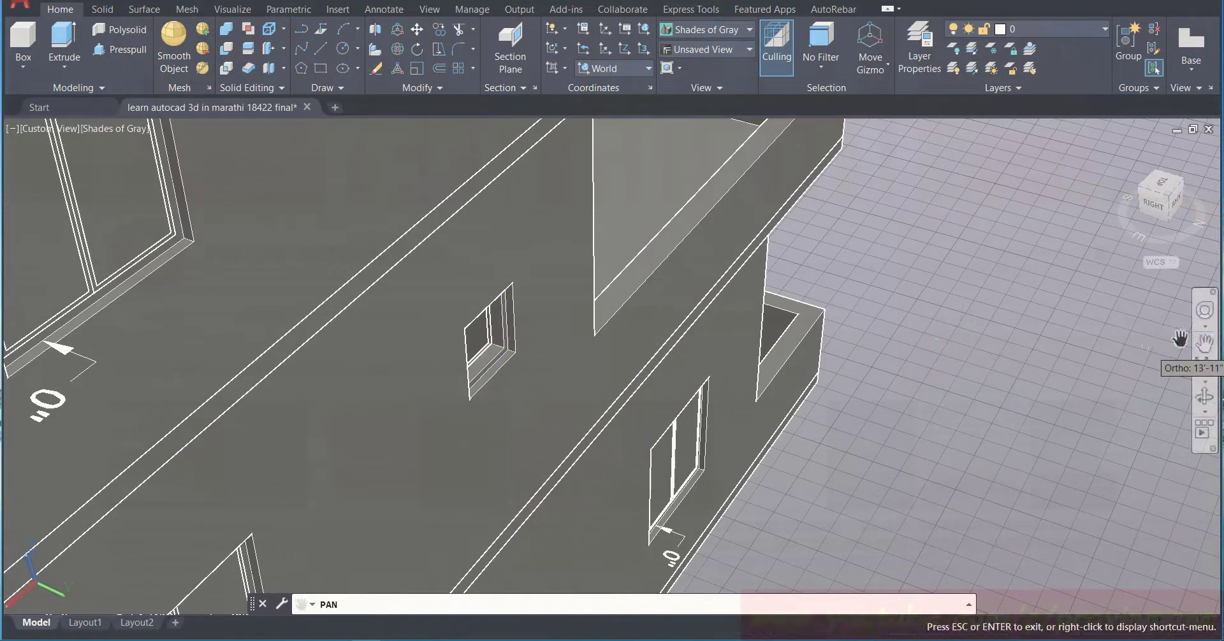
{"action": "left_click_drag", "start_coordinate": [756, 199], "coordinate": [773, 442]}
{"action": "key", "text": "Escape"}
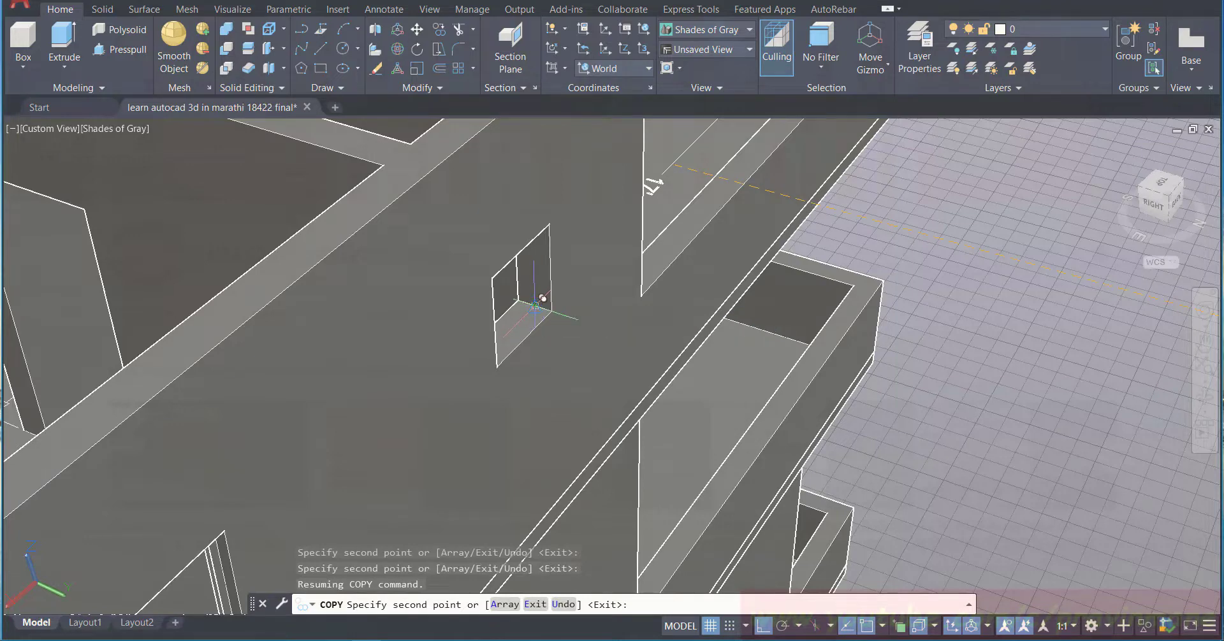
{"action": "left_click", "coordinate": [542, 299]}
{"action": "key", "text": "Escape"}
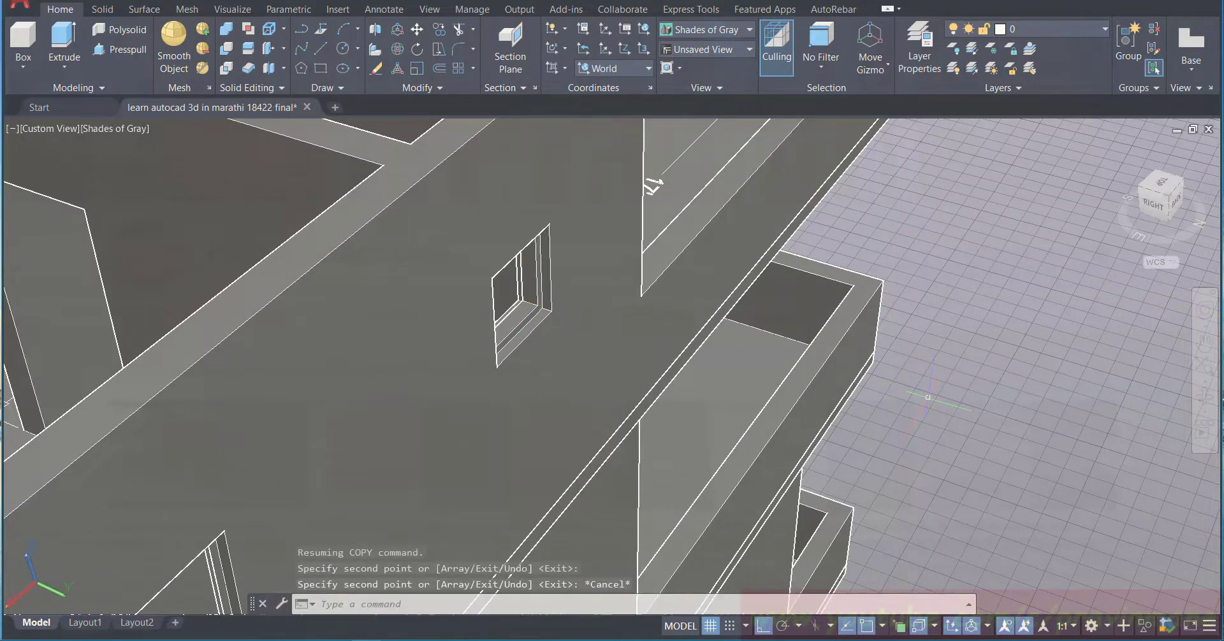
{"action": "key", "text": "ctrl+s"}
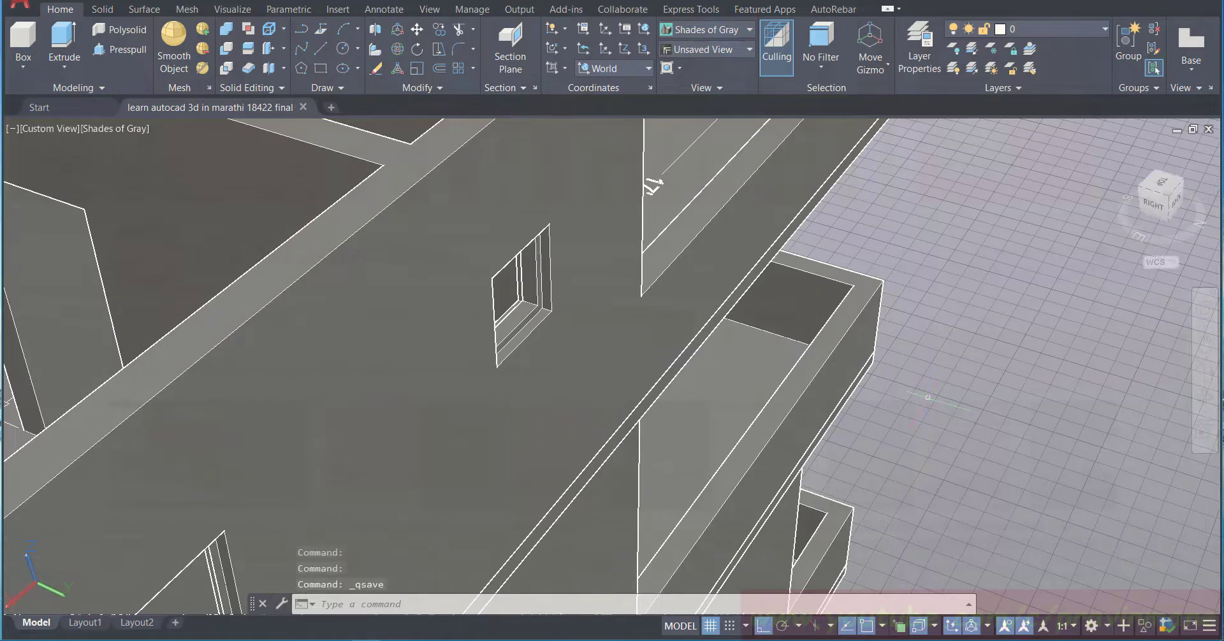
{"action": "scroll", "coordinate": [927, 397], "scroll_direction": "down", "scroll_amount": 2}
{"action": "scroll", "coordinate": [927, 397], "scroll_direction": "down", "scroll_amount": 5}
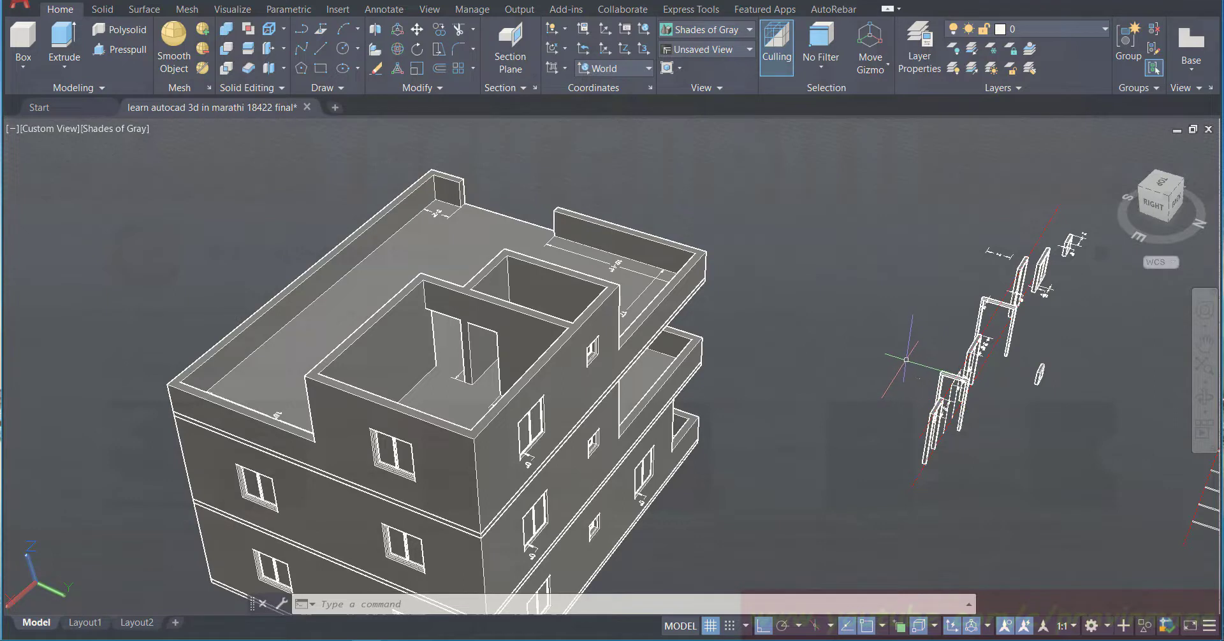
{"action": "key", "text": "ctrl+s"}
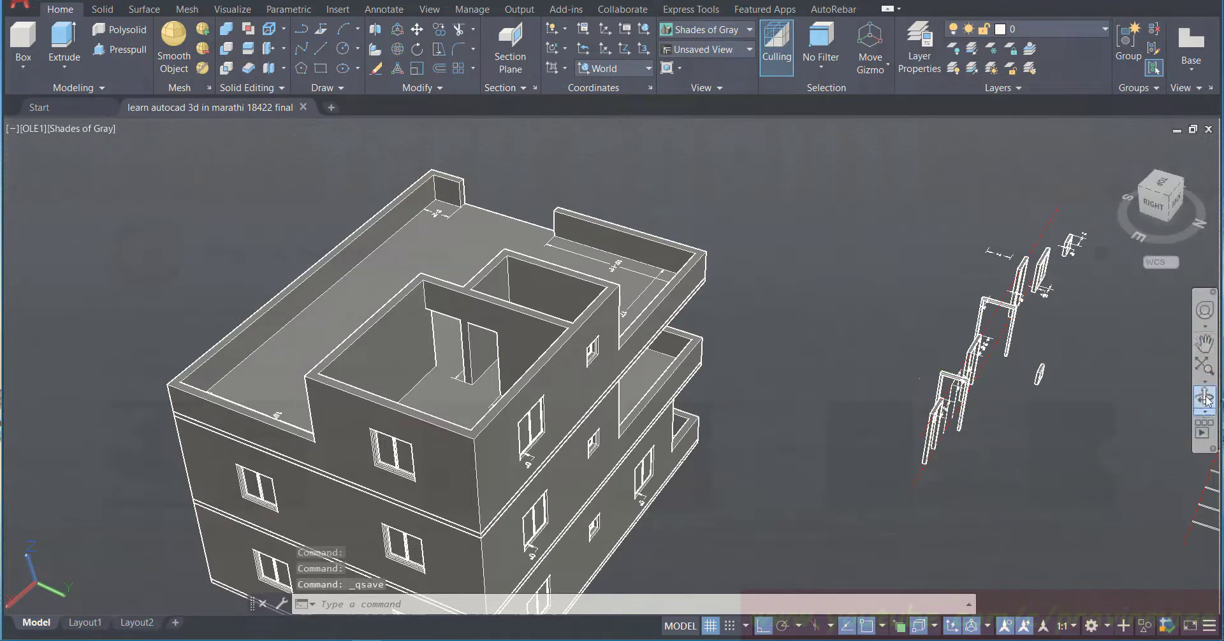
Step: Examine the house from its front and left sides, including the balconies, window frames and rooftop room
{"action": "left_click", "coordinate": [1204, 398]}
{"action": "left_click_drag", "start_coordinate": [765, 408], "coordinate": [380, 375]}
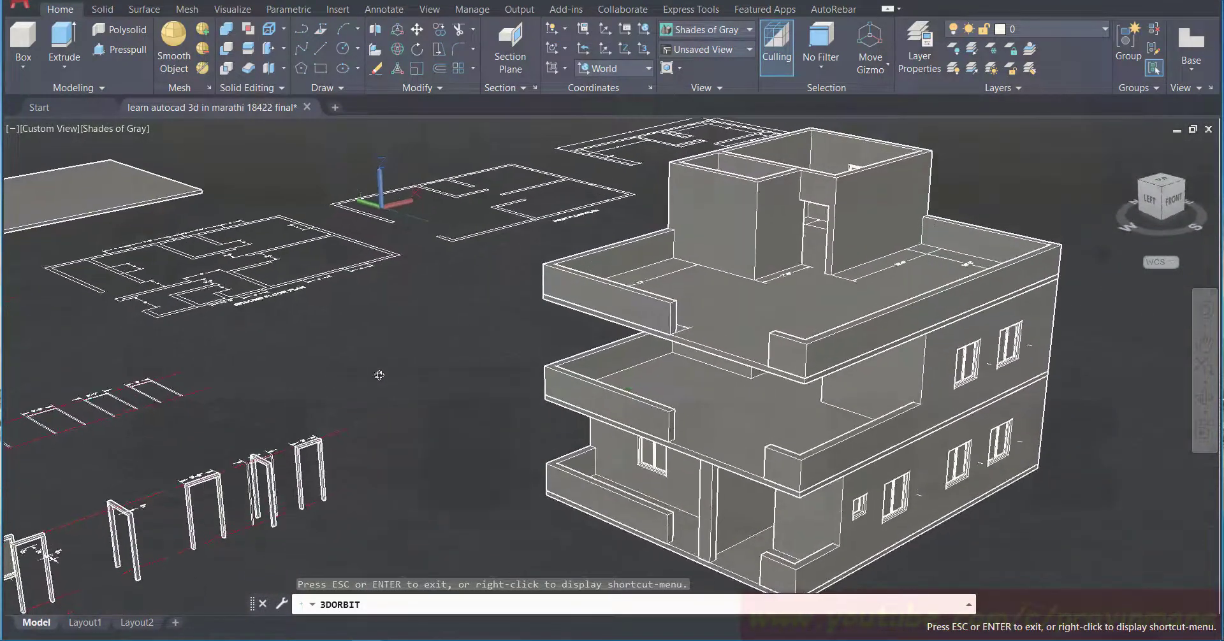
{"action": "left_click_drag", "start_coordinate": [771, 385], "coordinate": [780, 344]}
{"action": "left_click_drag", "start_coordinate": [762, 299], "coordinate": [715, 311]}
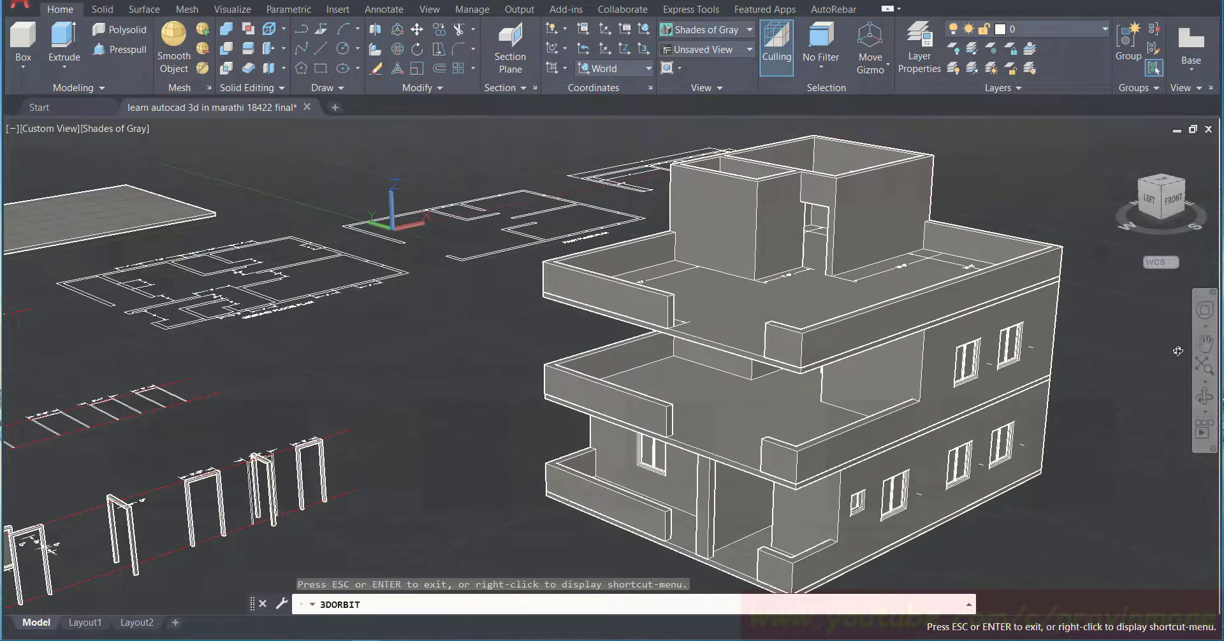
{"action": "left_click", "coordinate": [1205, 348]}
{"action": "left_click_drag", "start_coordinate": [886, 400], "coordinate": [842, 355]}
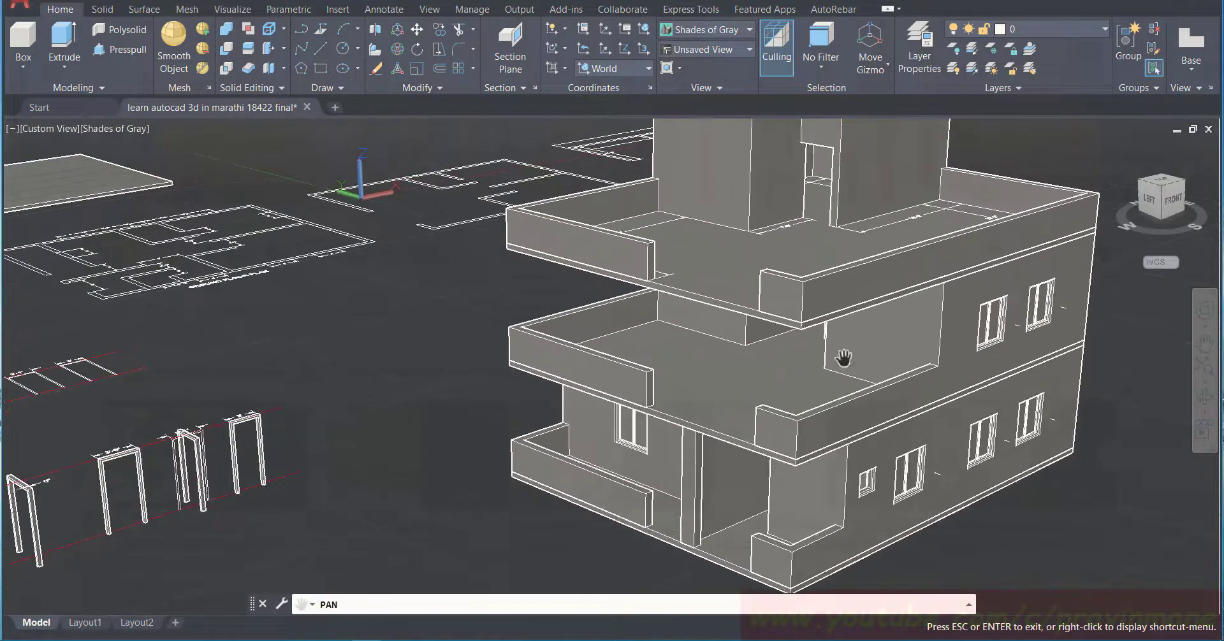
{"action": "left_click_drag", "start_coordinate": [847, 307], "coordinate": [808, 393]}
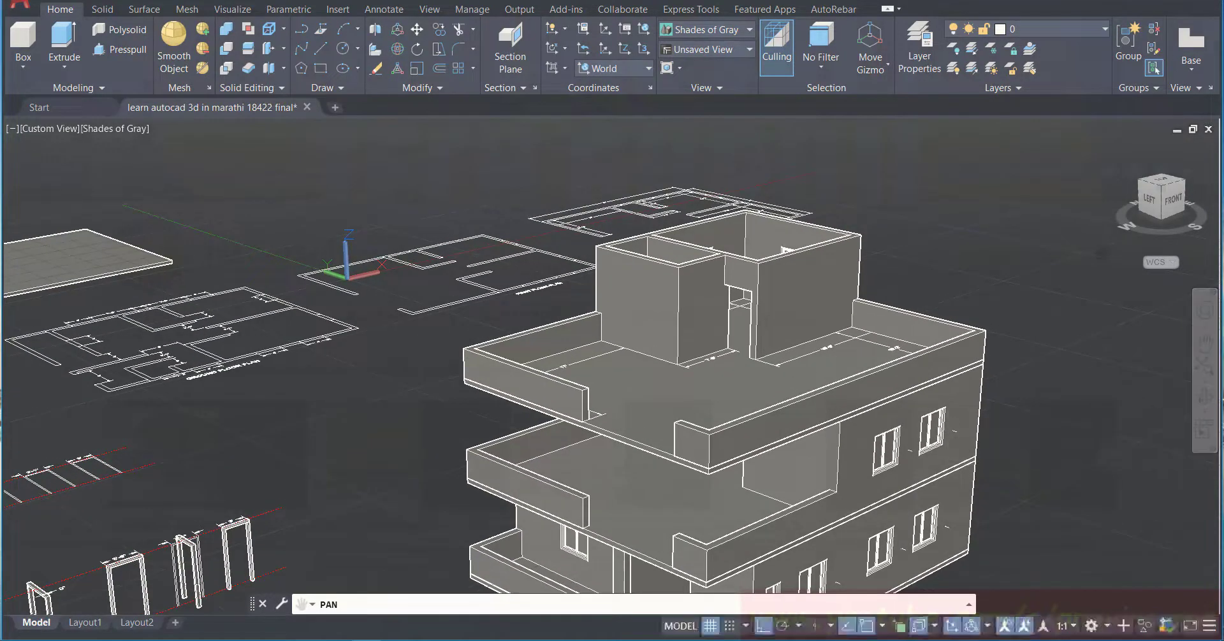
Step: Examine the open rooftop rooms and their window frames from above, and save the drawing
{"action": "left_click", "coordinate": [1209, 401]}
{"action": "left_click_drag", "start_coordinate": [931, 347], "coordinate": [930, 375]}
{"action": "scroll", "coordinate": [762, 332], "scroll_direction": "up", "scroll_amount": 5}
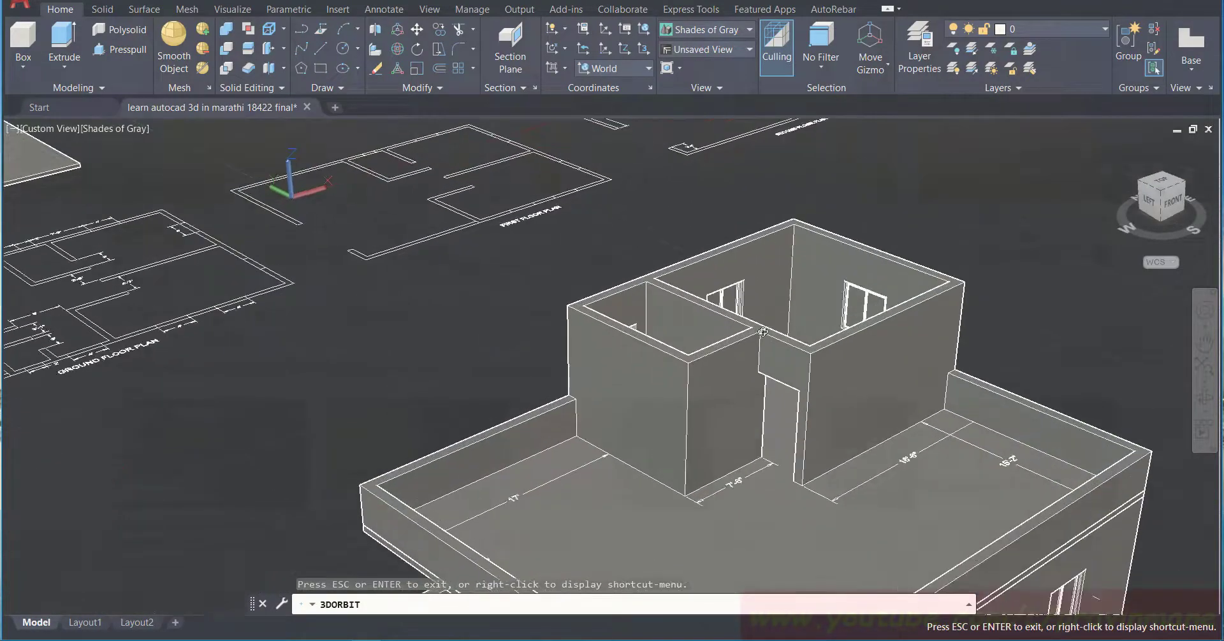
{"action": "left_click_drag", "start_coordinate": [798, 331], "coordinate": [769, 331]}
{"action": "scroll", "coordinate": [772, 331], "scroll_direction": "up", "scroll_amount": 3}
{"action": "scroll", "coordinate": [773, 331], "scroll_direction": "up", "scroll_amount": 2}
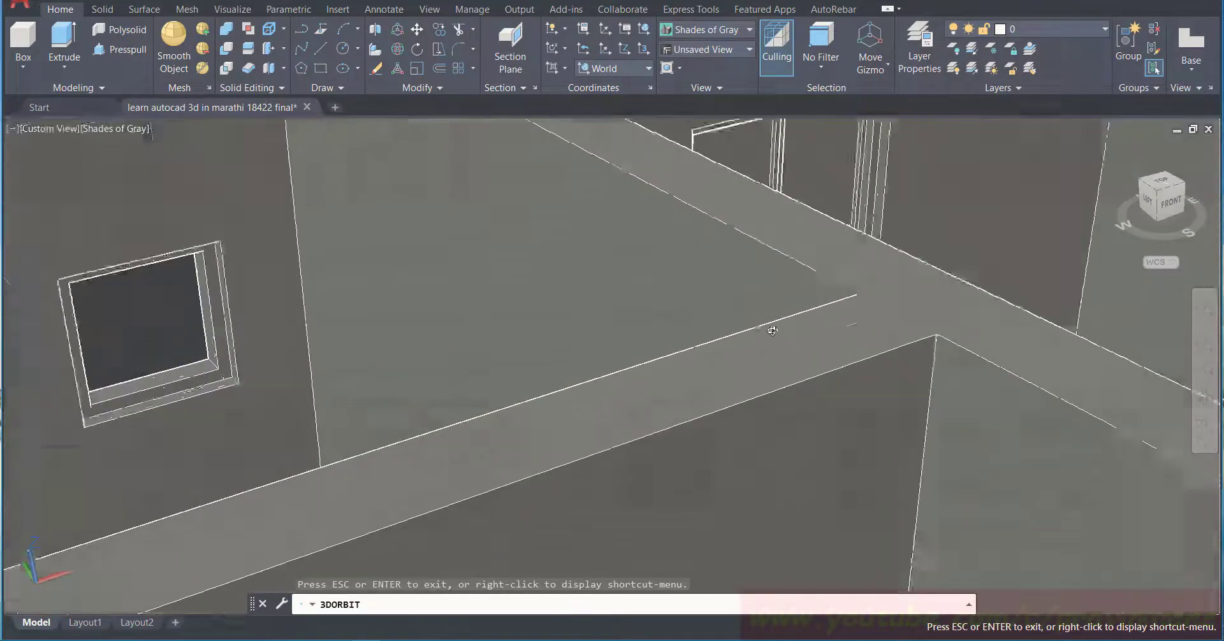
{"action": "scroll", "coordinate": [773, 331], "scroll_direction": "down", "scroll_amount": 2}
{"action": "scroll", "coordinate": [773, 331], "scroll_direction": "up", "scroll_amount": 4}
{"action": "scroll", "coordinate": [773, 331], "scroll_direction": "down", "scroll_amount": 6}
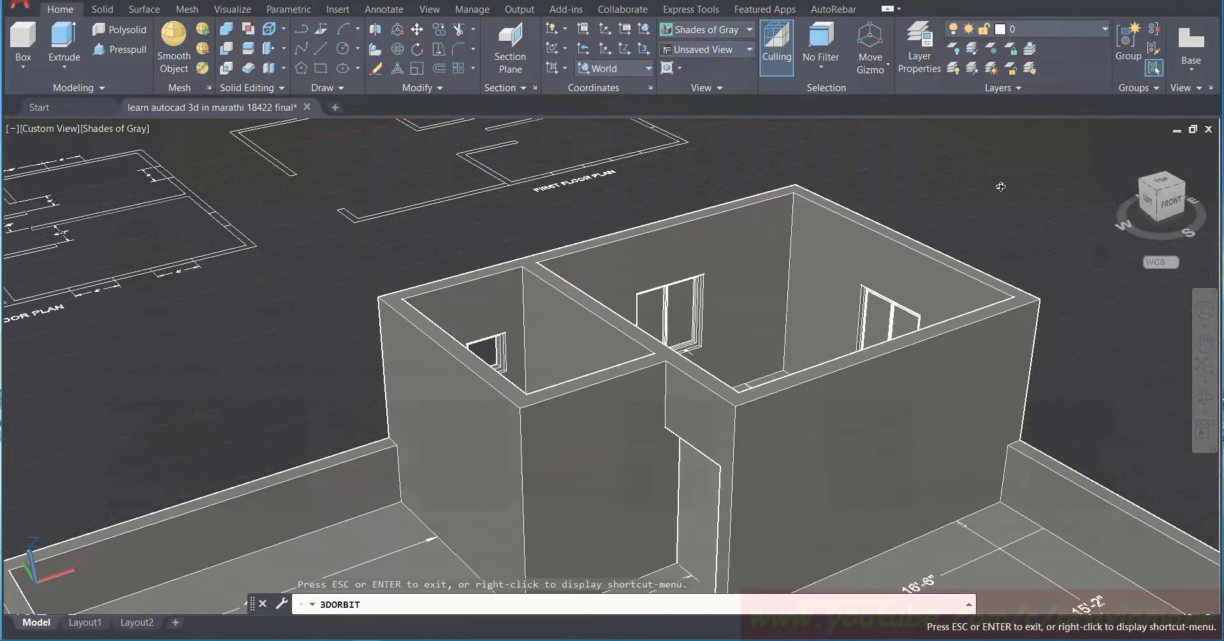
{"action": "key", "text": "Escape"}
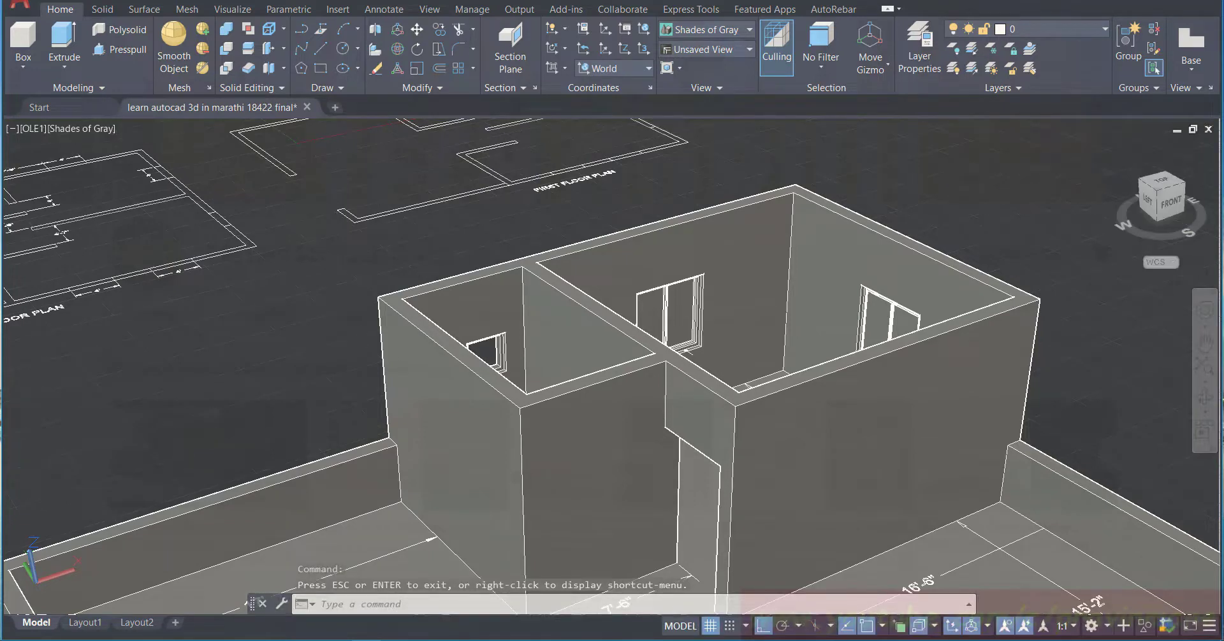
{"action": "key", "text": "ctrl+s"}
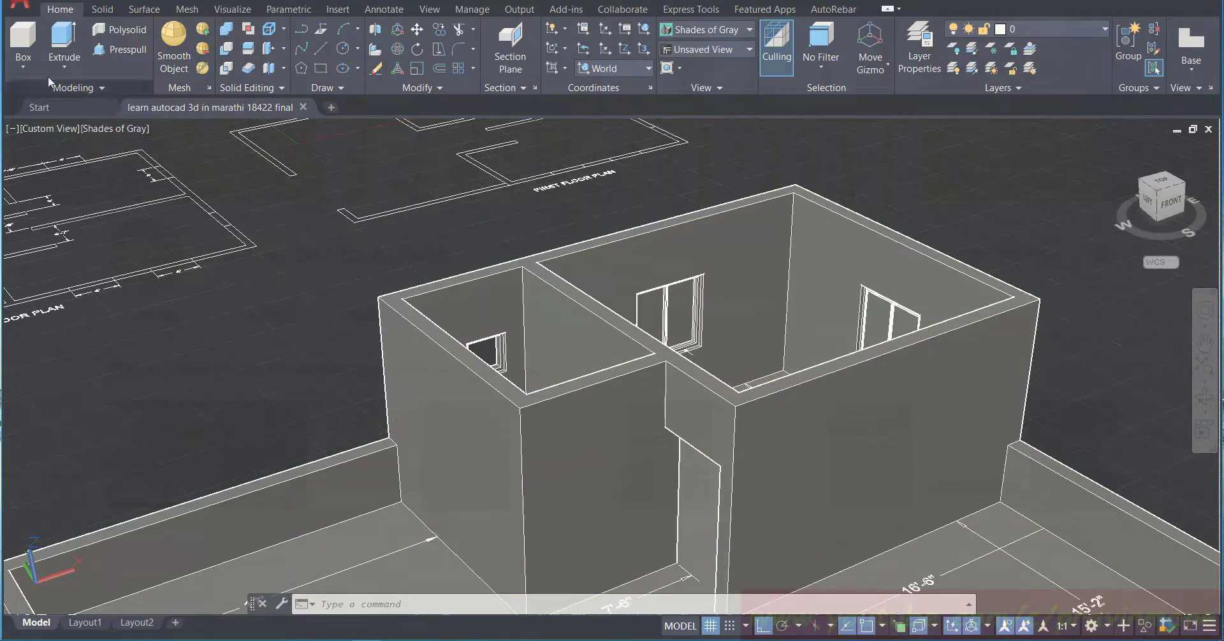
Step: Create a 3' high box on top of the rooftop room walls, spanning their opposite outer corners
{"action": "left_click", "coordinate": [22, 36]}
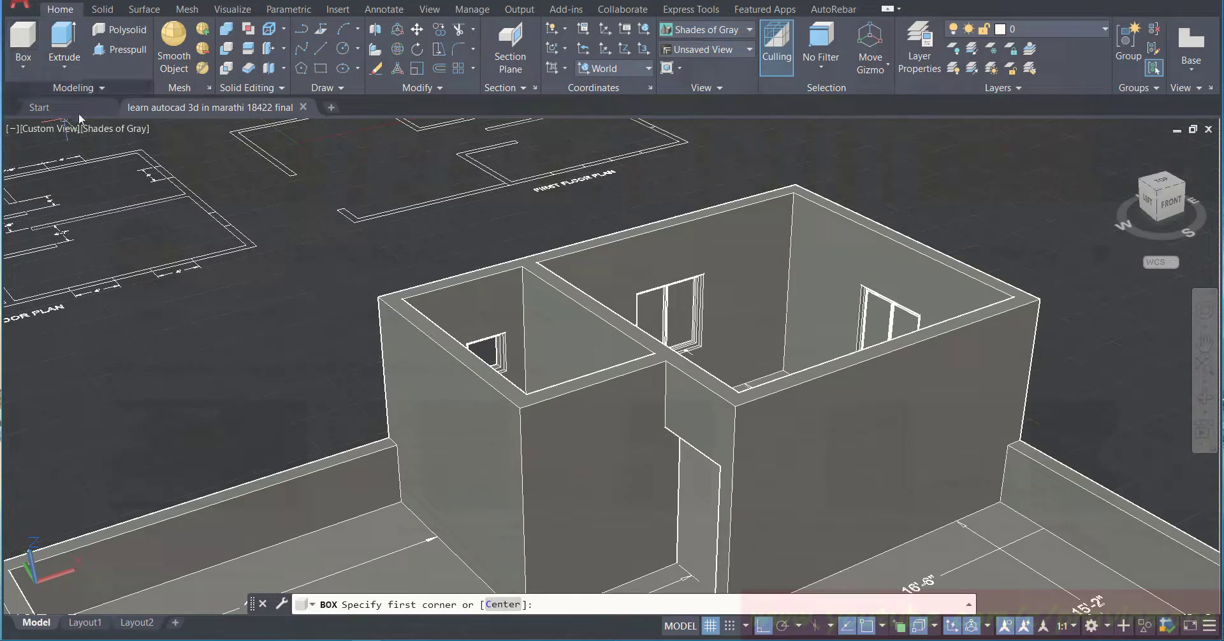
{"action": "left_click", "coordinate": [377, 297]}
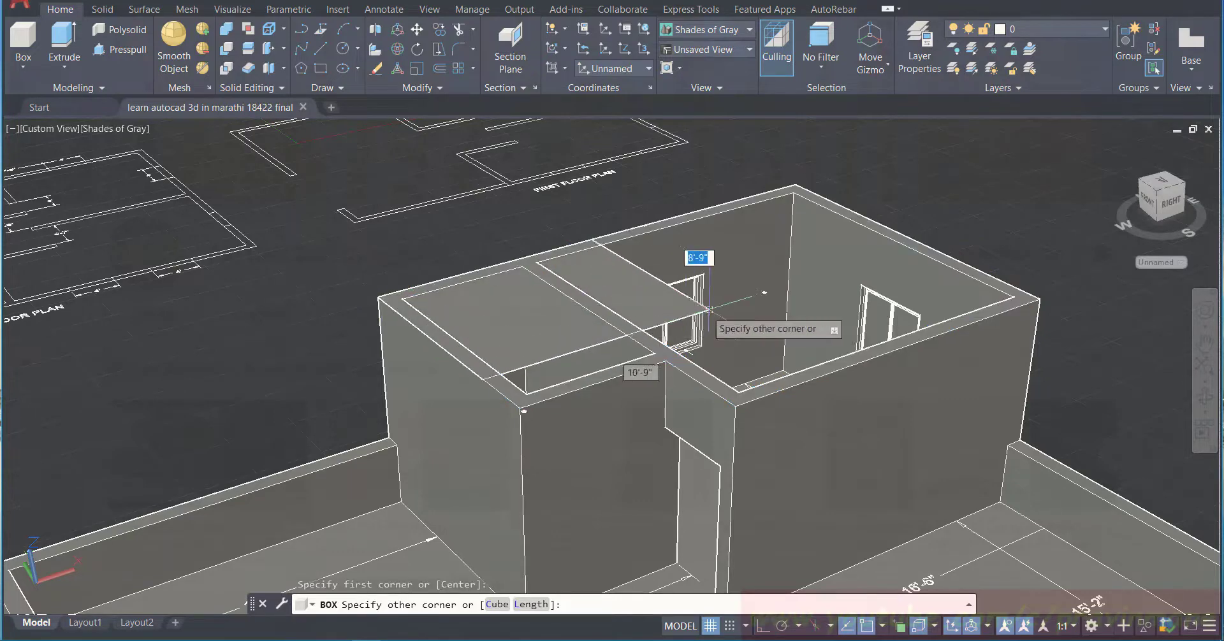
{"action": "left_click", "coordinate": [1039, 299]}
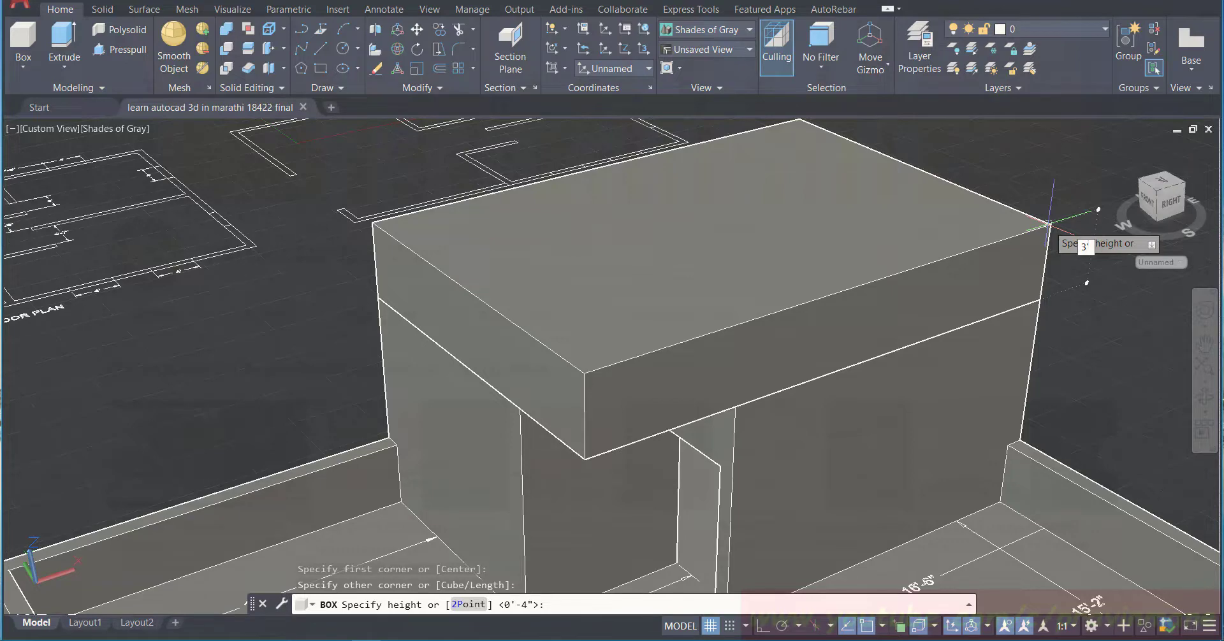
{"action": "key", "text": "Return"}
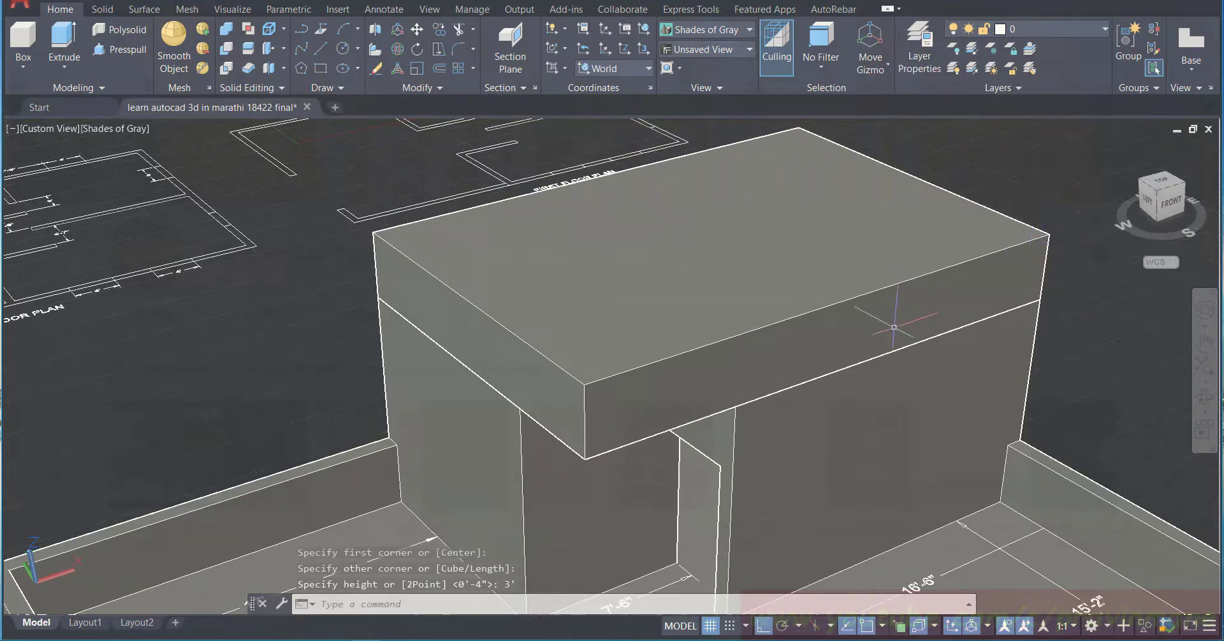
Step: Start a face taper on the box above the rooftop room and select its four vertical side faces
{"action": "scroll", "coordinate": [890, 327], "scroll_direction": "down", "scroll_amount": 1}
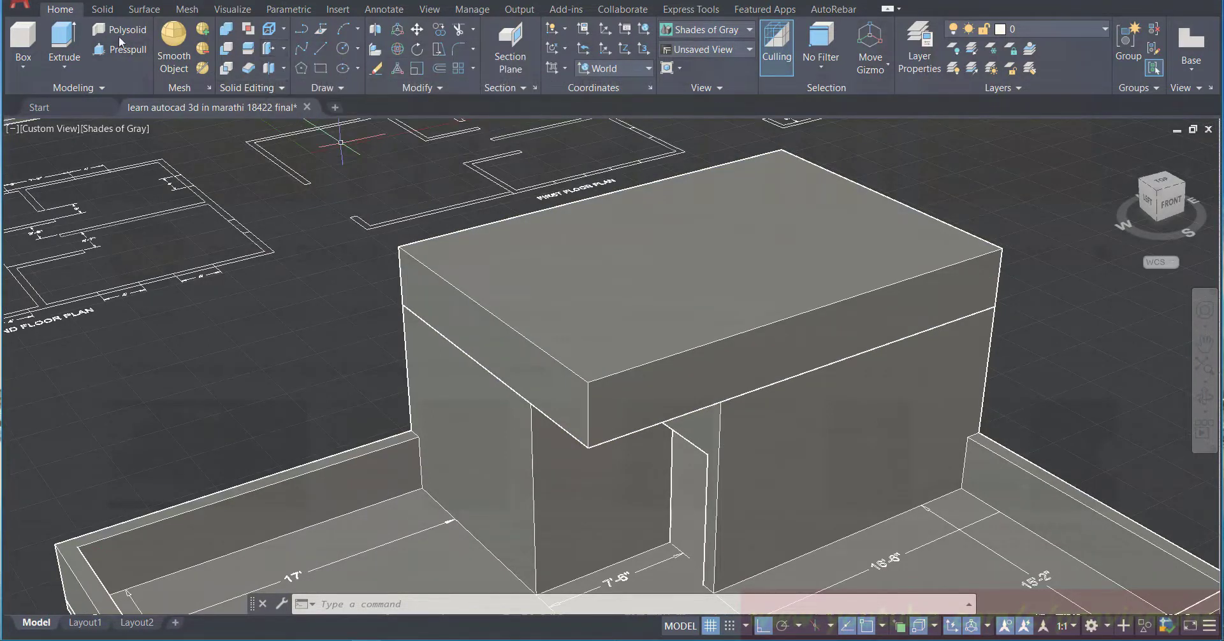
{"action": "left_click", "coordinate": [287, 50]}
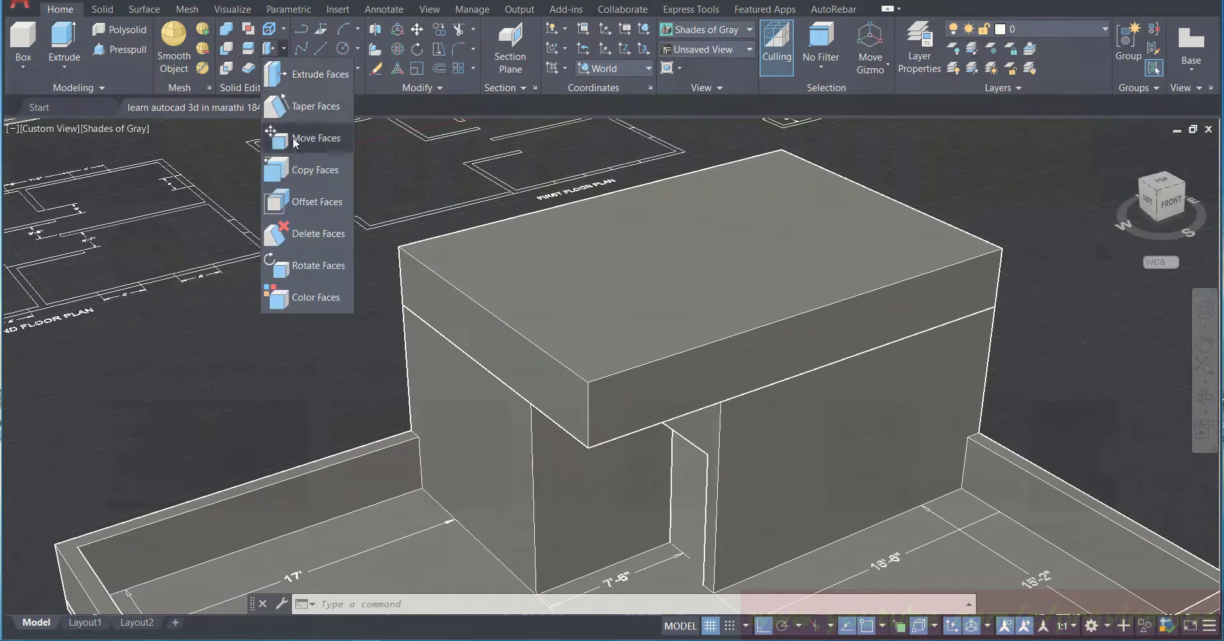
{"action": "left_click", "coordinate": [311, 109]}
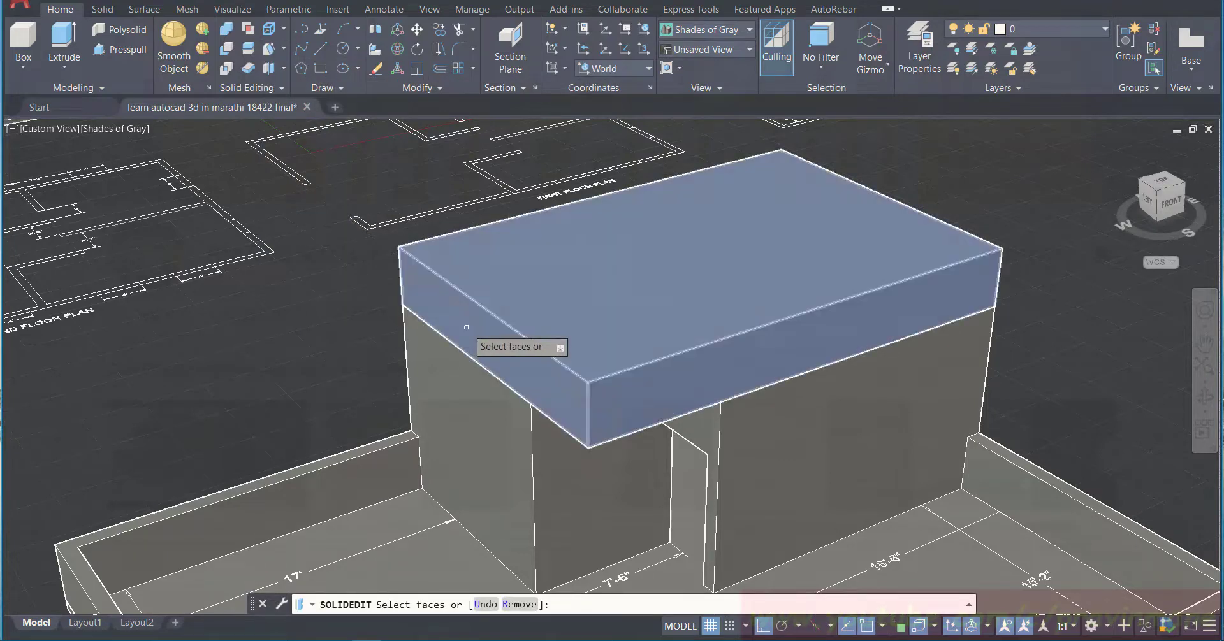
{"action": "left_click", "coordinate": [590, 406]}
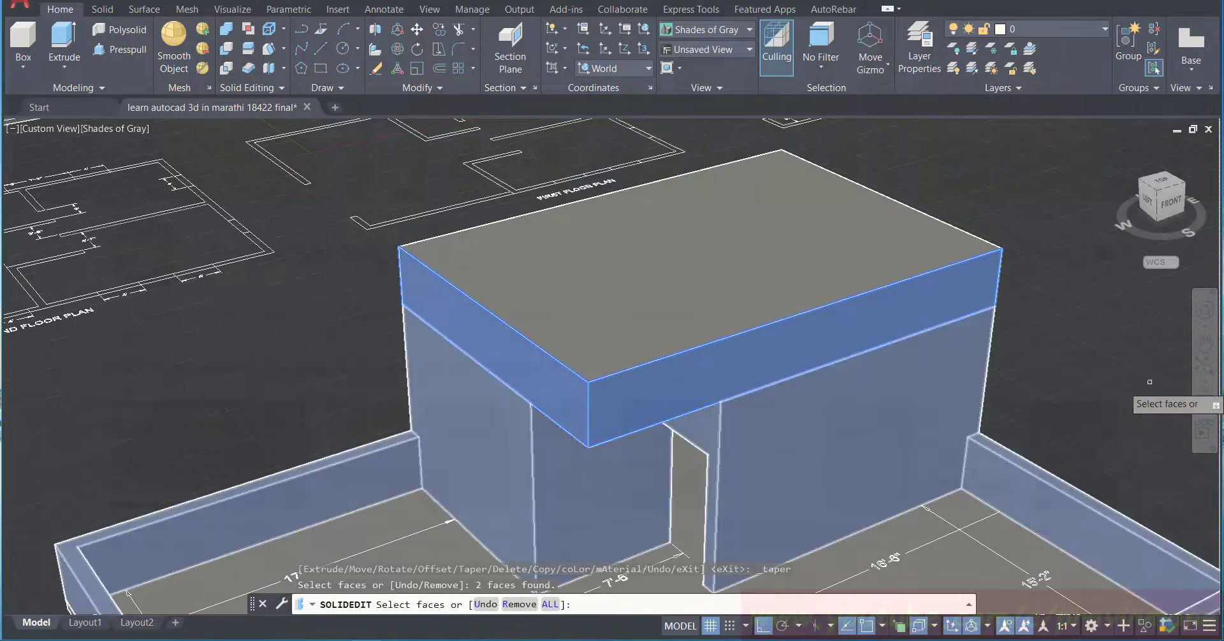
{"action": "left_click", "coordinate": [1206, 399]}
{"action": "left_click_drag", "start_coordinate": [996, 375], "coordinate": [888, 366]}
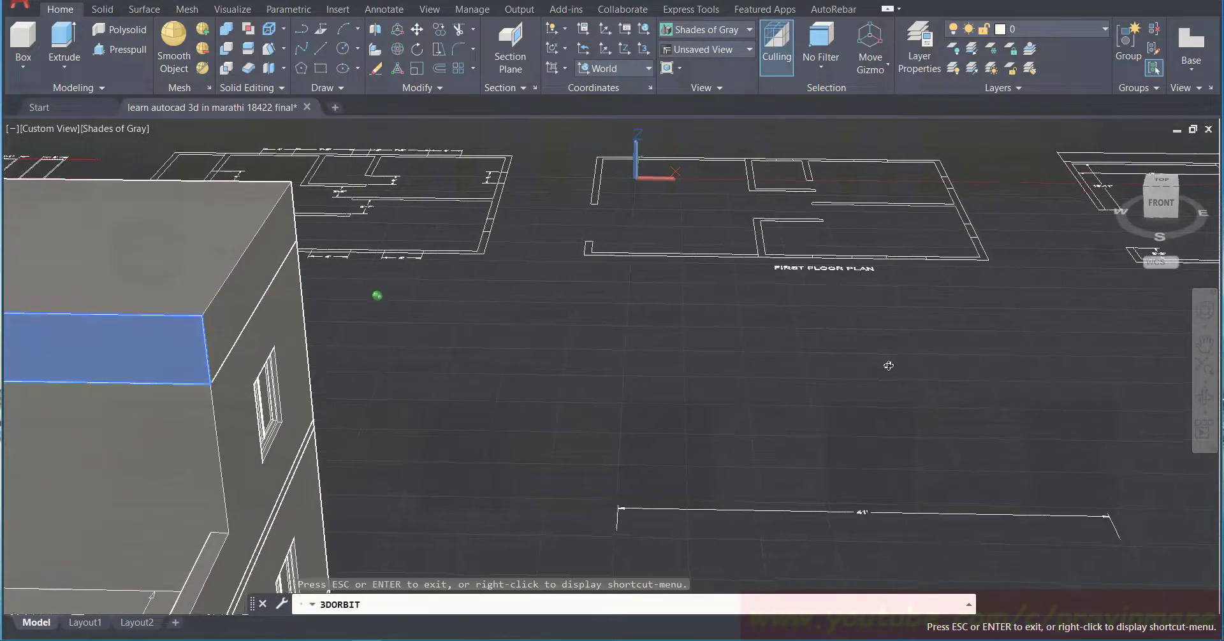
{"action": "key", "text": "Escape"}
{"action": "left_click", "coordinate": [294, 222]}
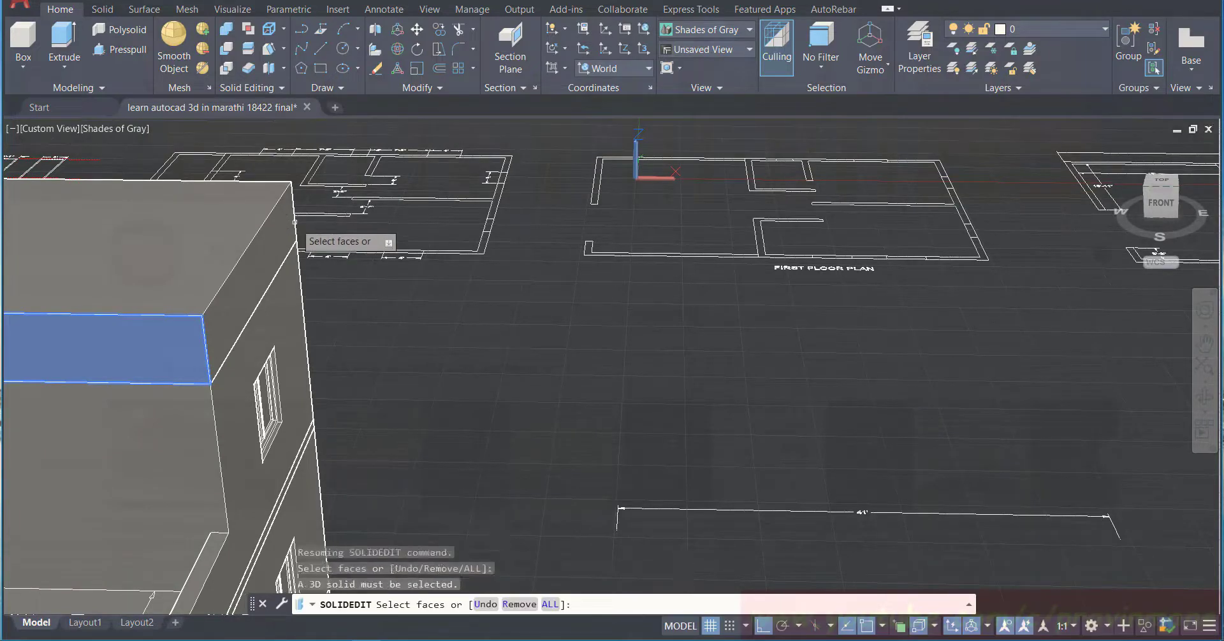
{"action": "left_click", "coordinate": [293, 221]}
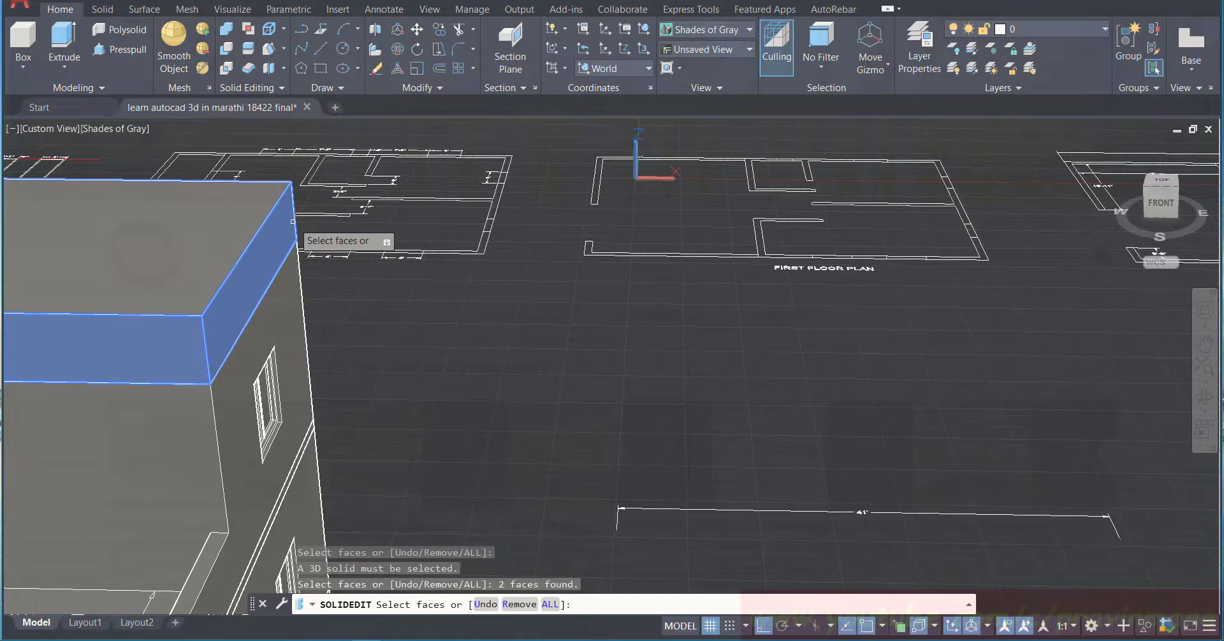
{"action": "scroll", "coordinate": [600, 312], "scroll_direction": "down", "scroll_amount": 2}
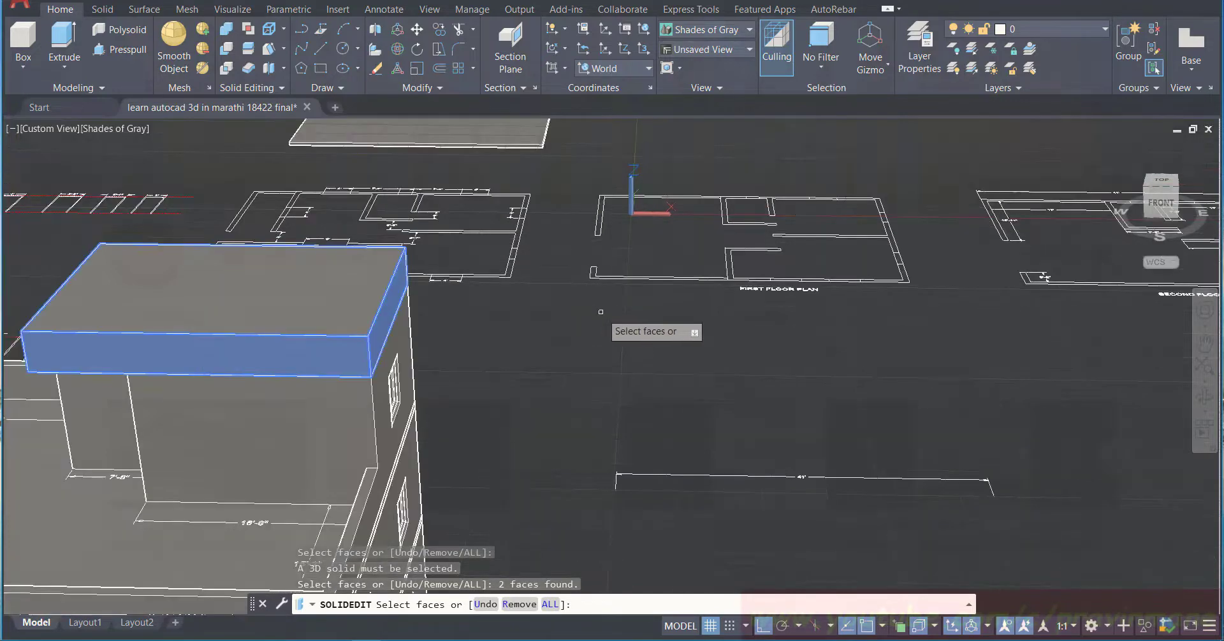
{"action": "scroll", "coordinate": [600, 311], "scroll_direction": "down", "scroll_amount": 3}
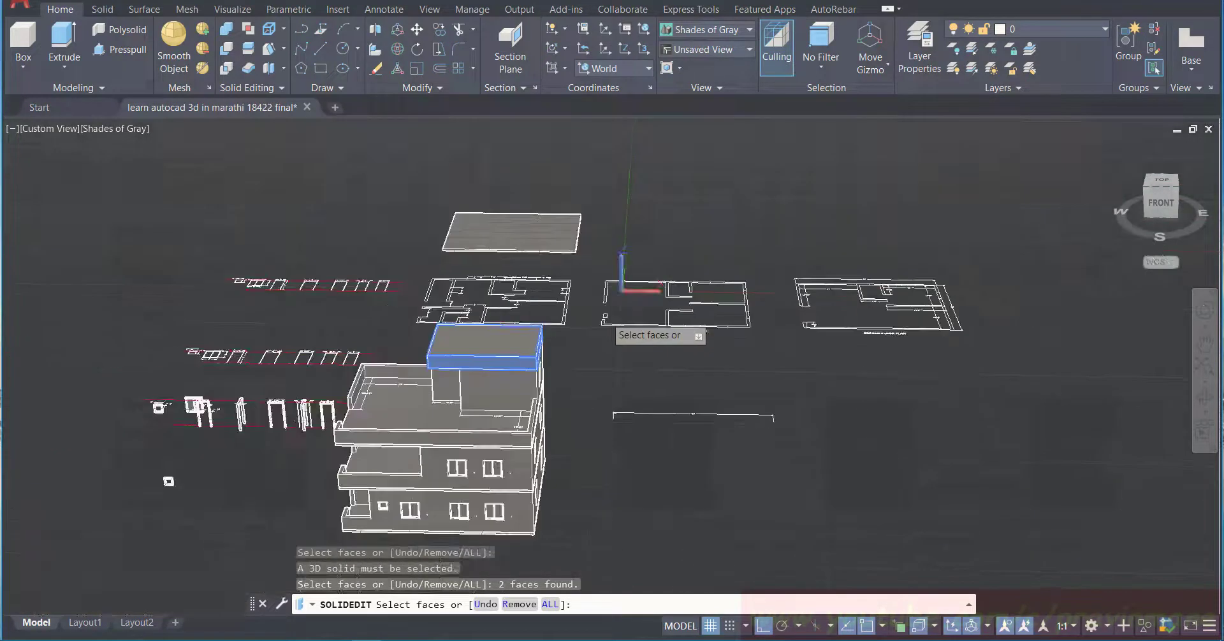
{"action": "left_click", "coordinate": [1204, 396]}
{"action": "left_click_drag", "start_coordinate": [553, 416], "coordinate": [719, 440]}
{"action": "scroll", "coordinate": [728, 279], "scroll_direction": "up", "scroll_amount": 5}
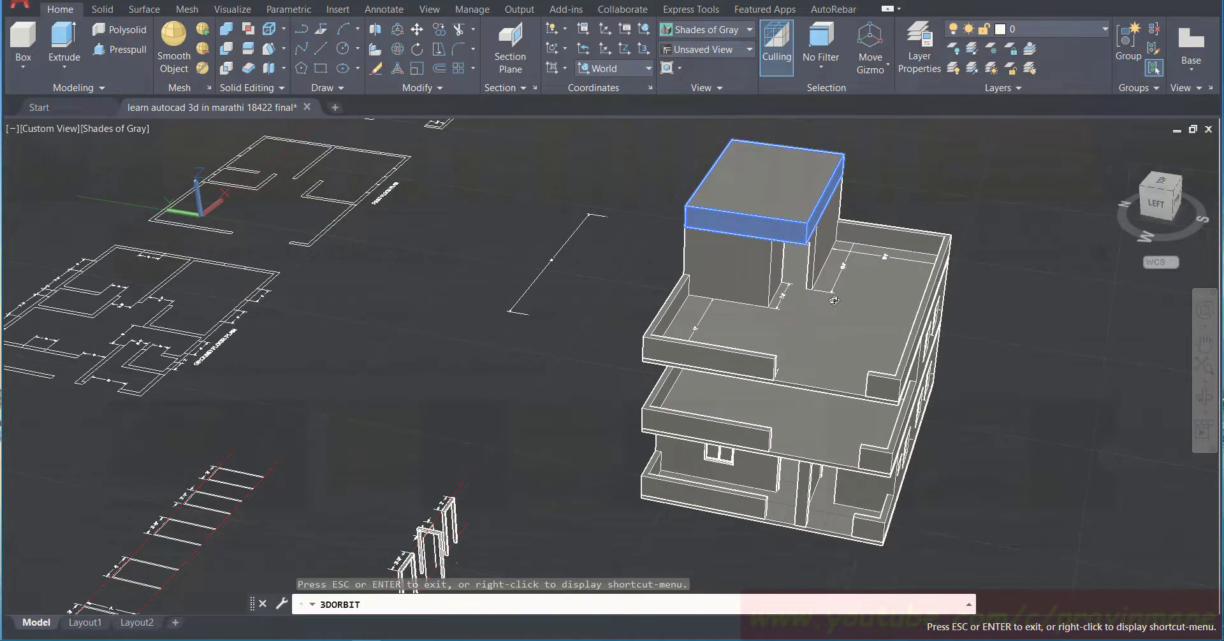
{"action": "key", "text": "Escape"}
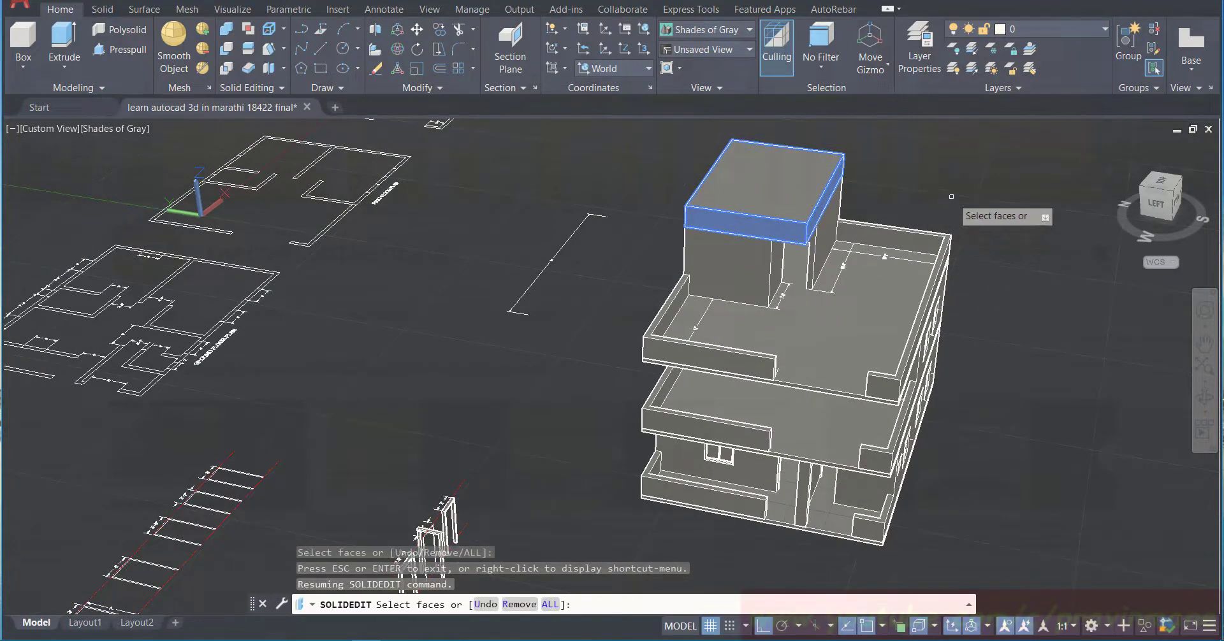
{"action": "key", "text": "Return"}
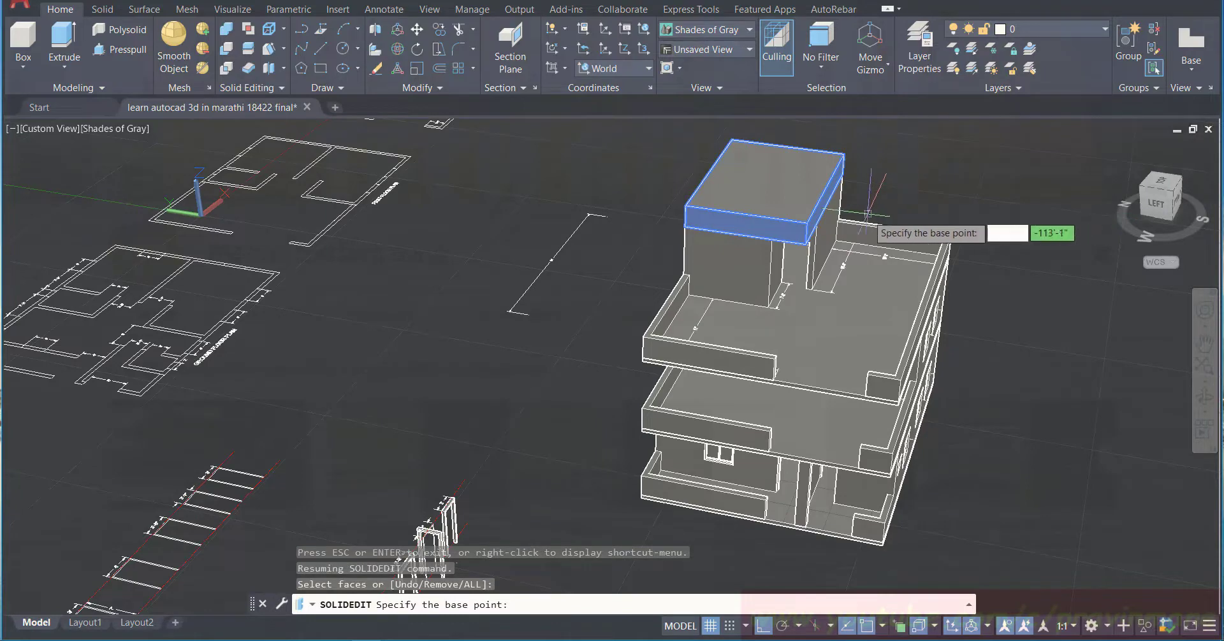
Step: Try to taper the selected side faces by 60° along the box's vertical corner edge from bottom to top, and undo the attempt
{"action": "scroll", "coordinate": [818, 213], "scroll_direction": "up", "scroll_amount": 2}
{"action": "scroll", "coordinate": [818, 212], "scroll_direction": "up", "scroll_amount": 1}
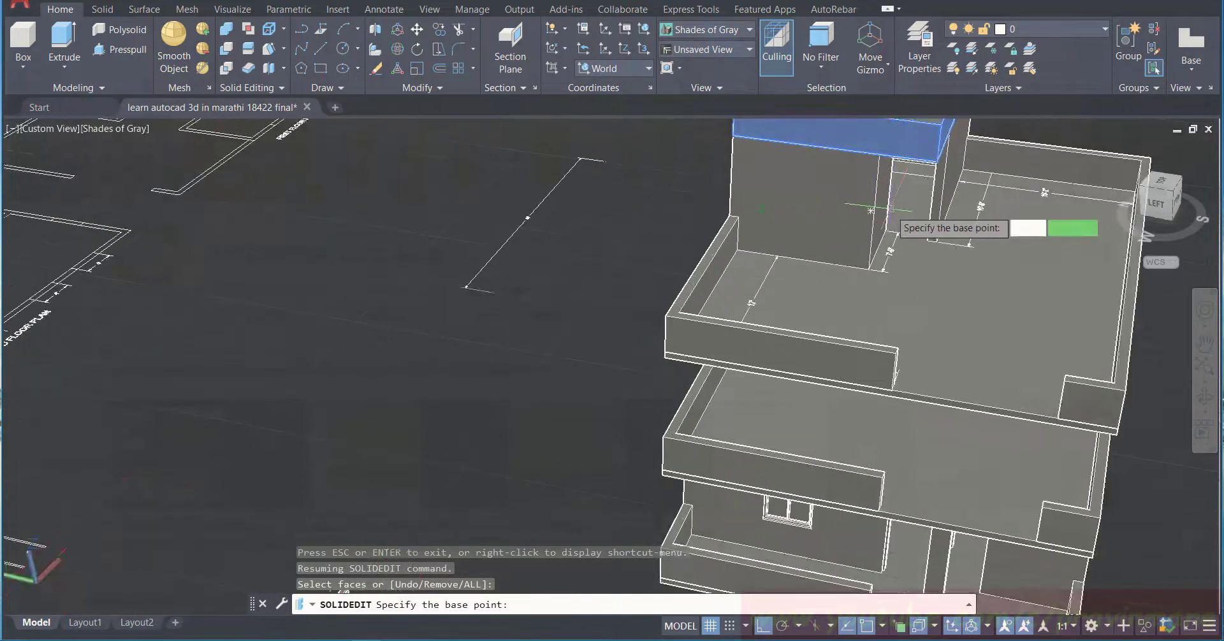
{"action": "left_click", "coordinate": [1204, 344]}
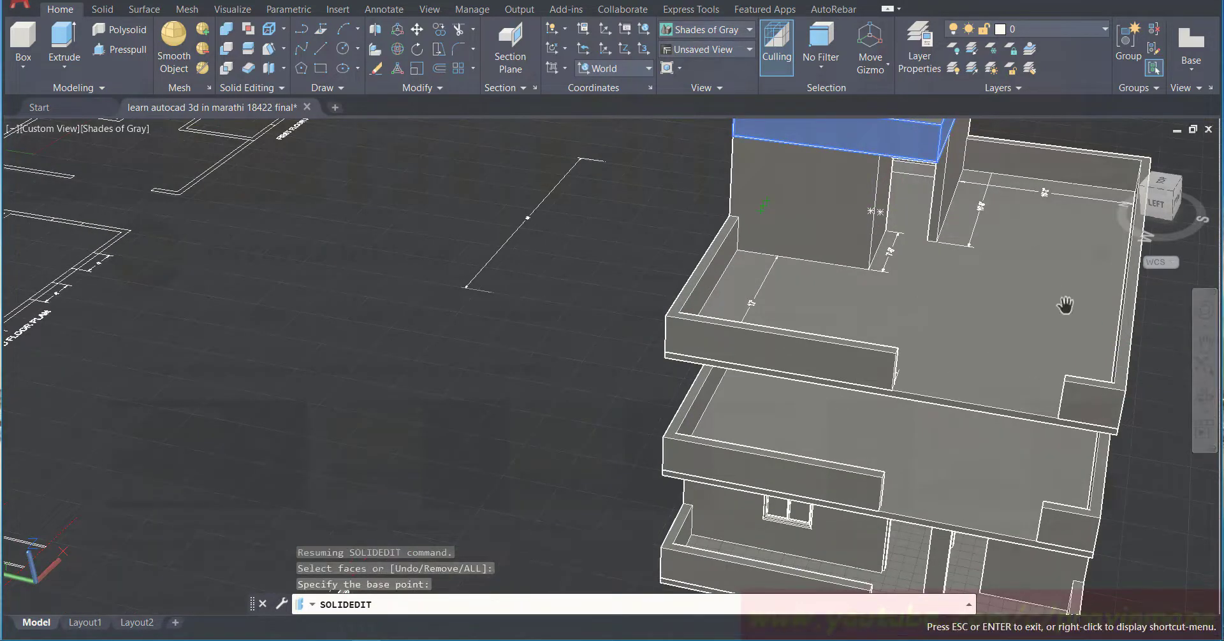
{"action": "left_click_drag", "start_coordinate": [989, 306], "coordinate": [674, 402]}
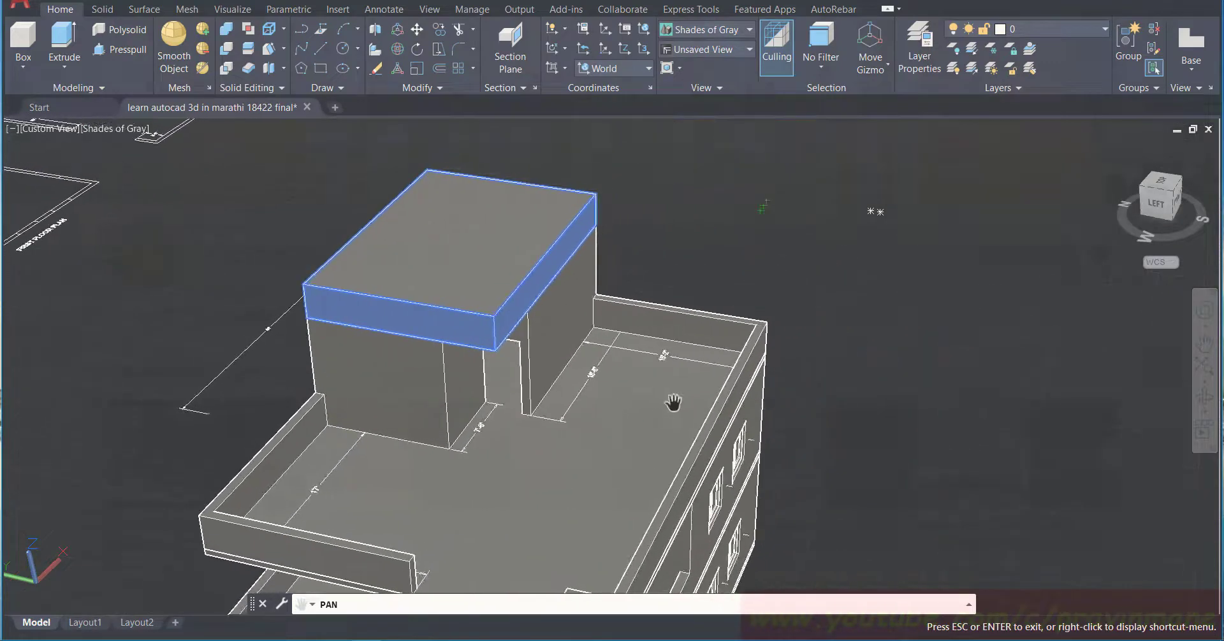
{"action": "key", "text": "Escape"}
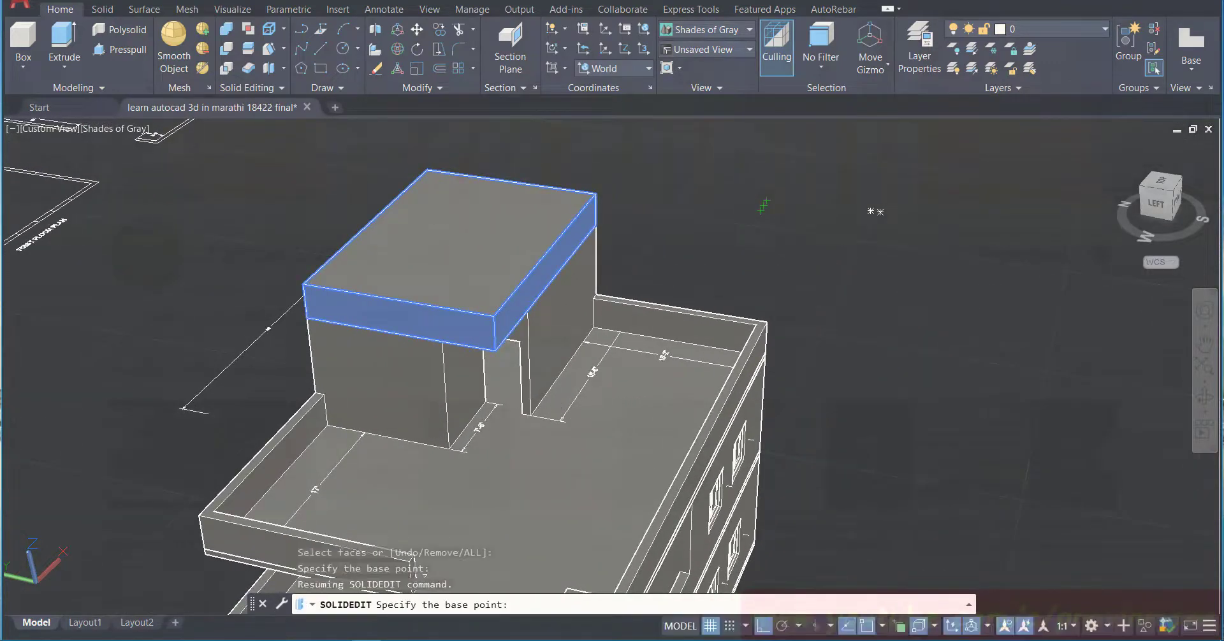
{"action": "left_click", "coordinate": [495, 350]}
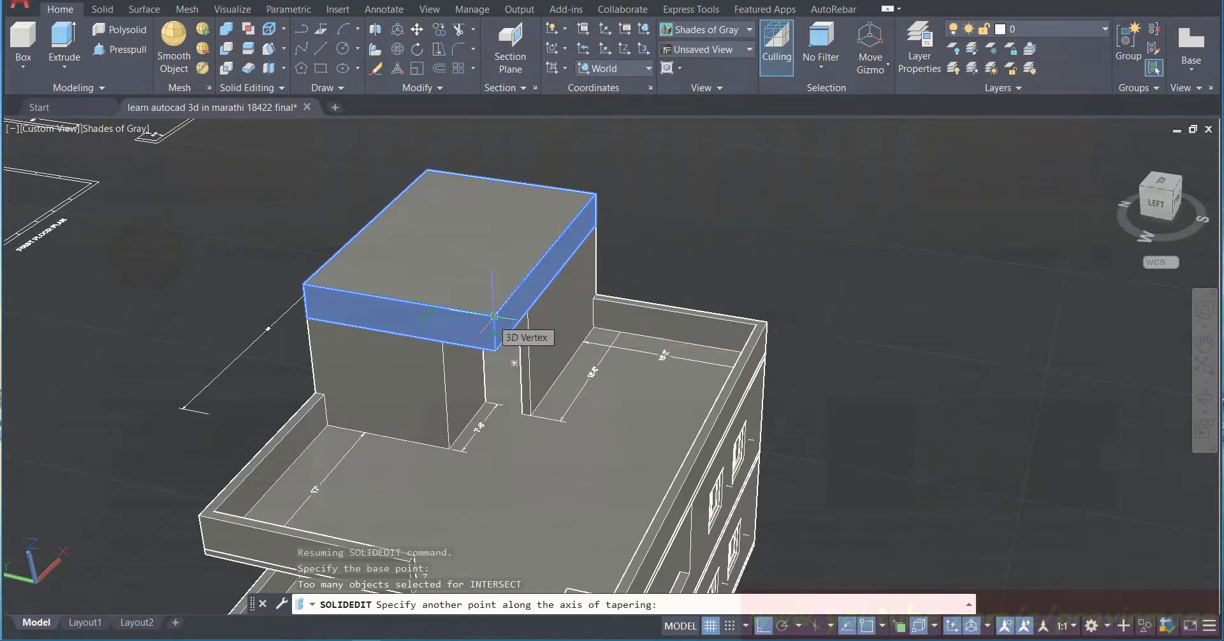
{"action": "left_click", "coordinate": [494, 316]}
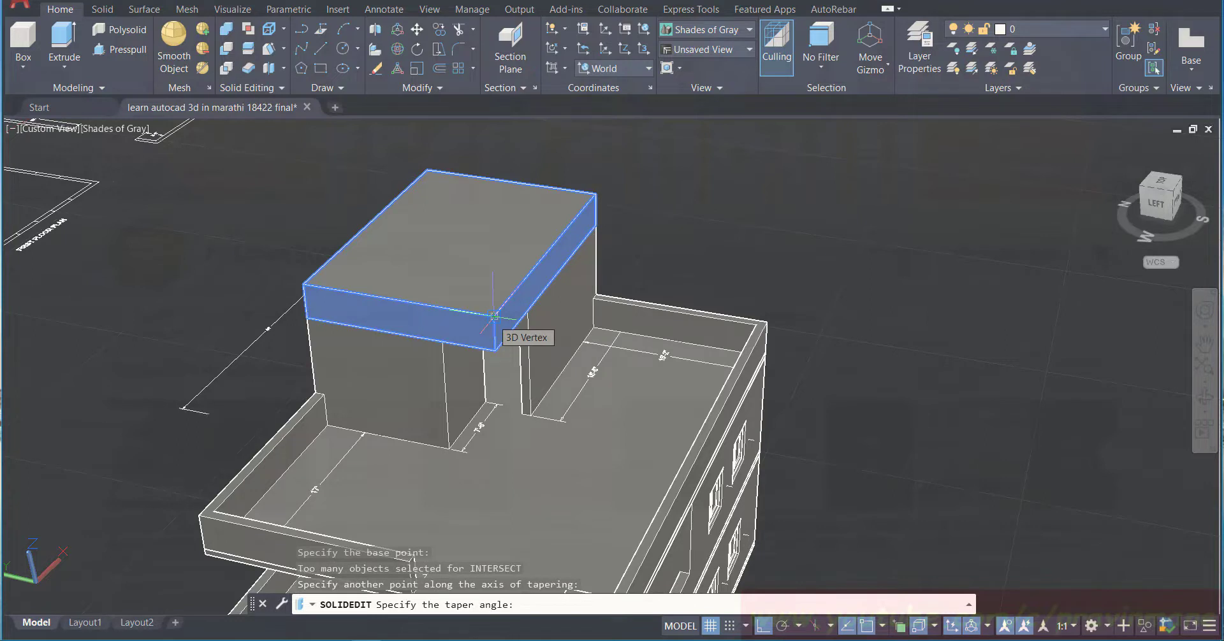
{"action": "type", "text": "60"}
{"action": "key", "text": "Return"}
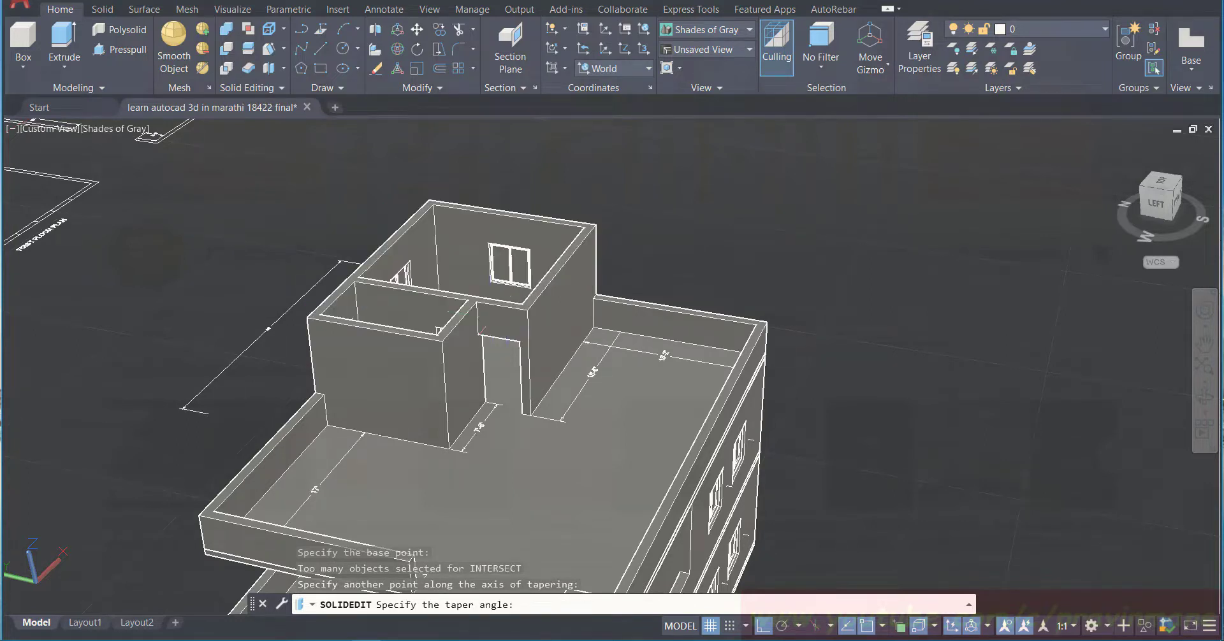
{"action": "key", "text": "Return"}
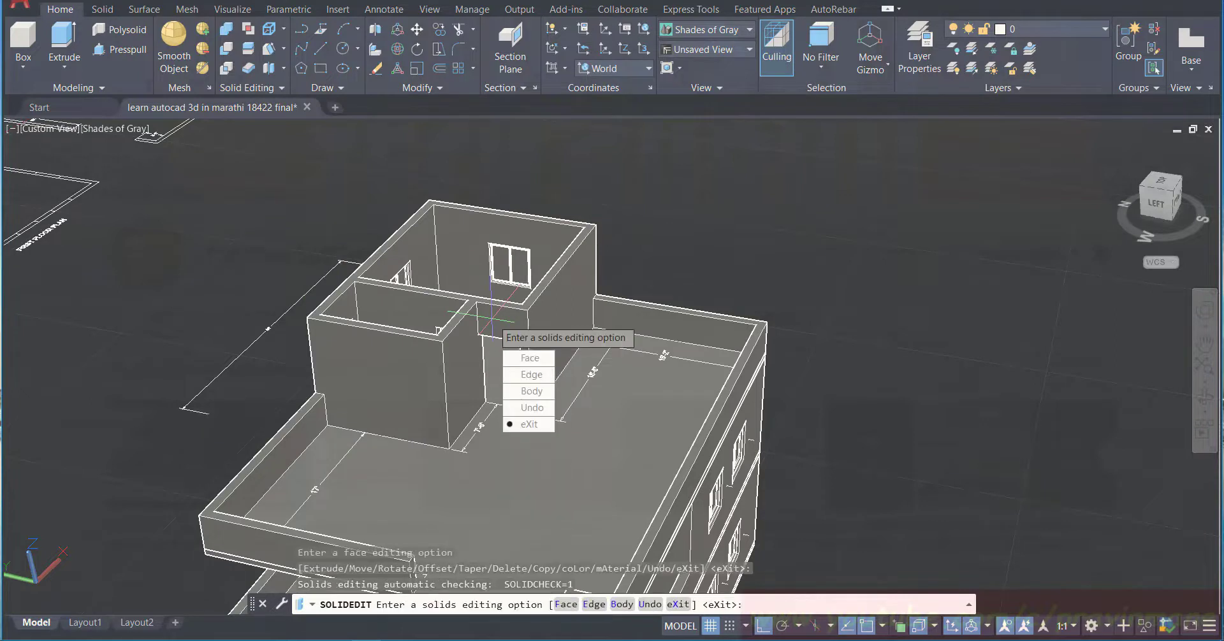
{"action": "key", "text": "Return"}
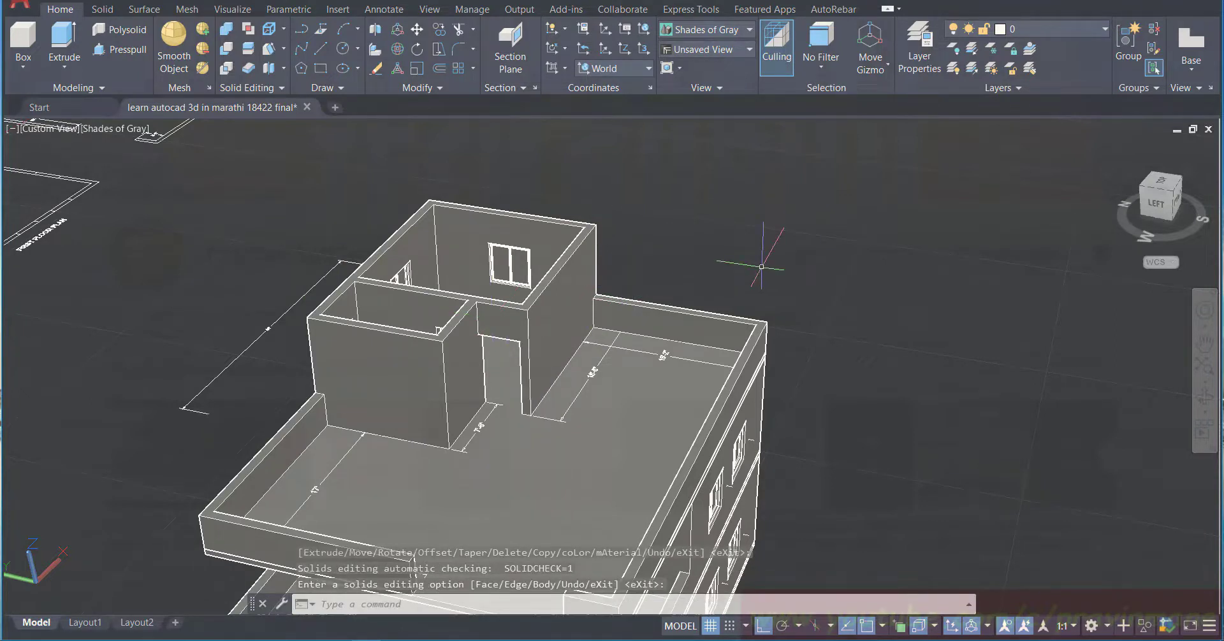
{"action": "key", "text": "Escape"}
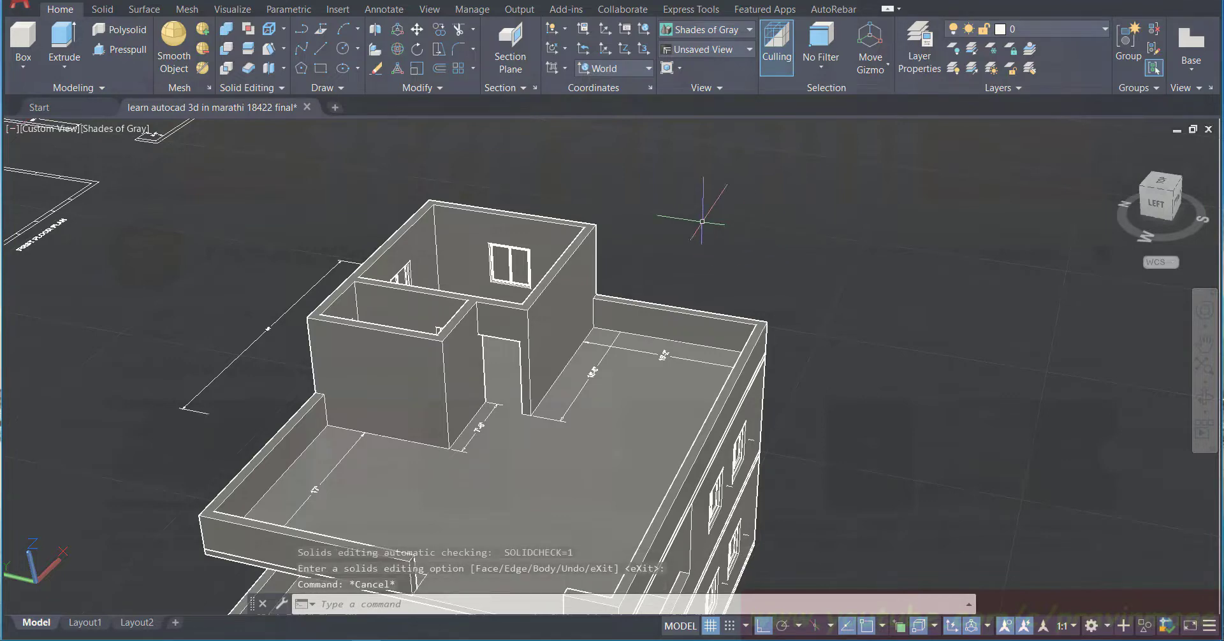
{"action": "left_click", "coordinate": [184, 1]}
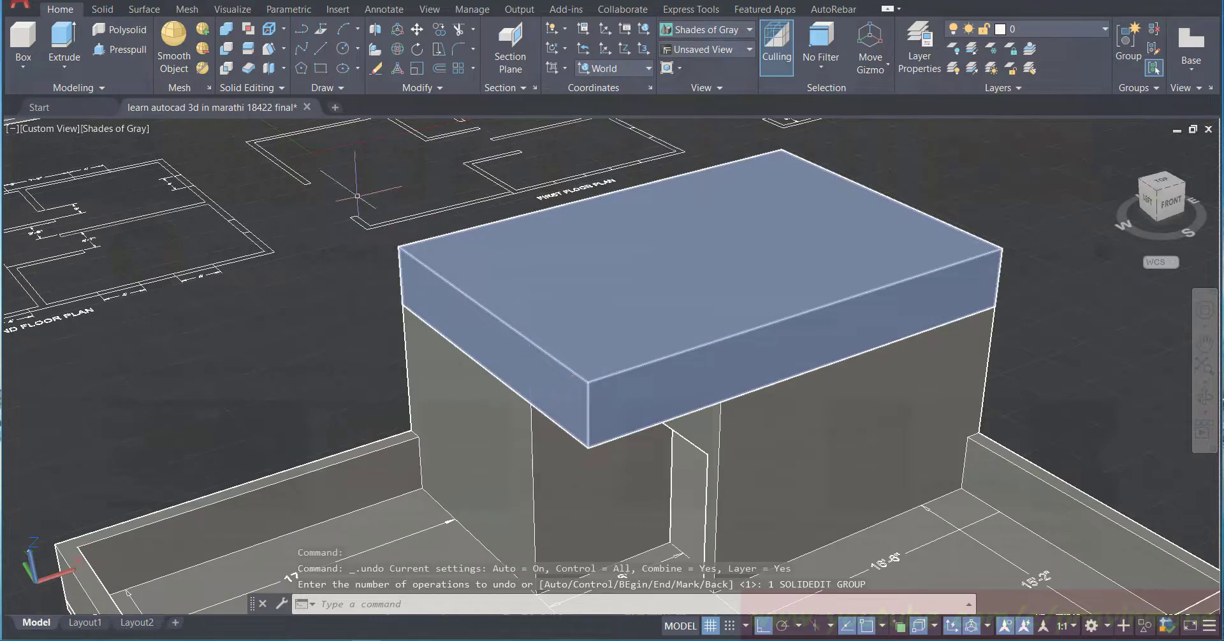
Step: Taper the four side faces of the rooftop box by 50° along its front vertical corner edge, from bottom to top, and save the drawing
{"action": "left_click", "coordinate": [271, 51]}
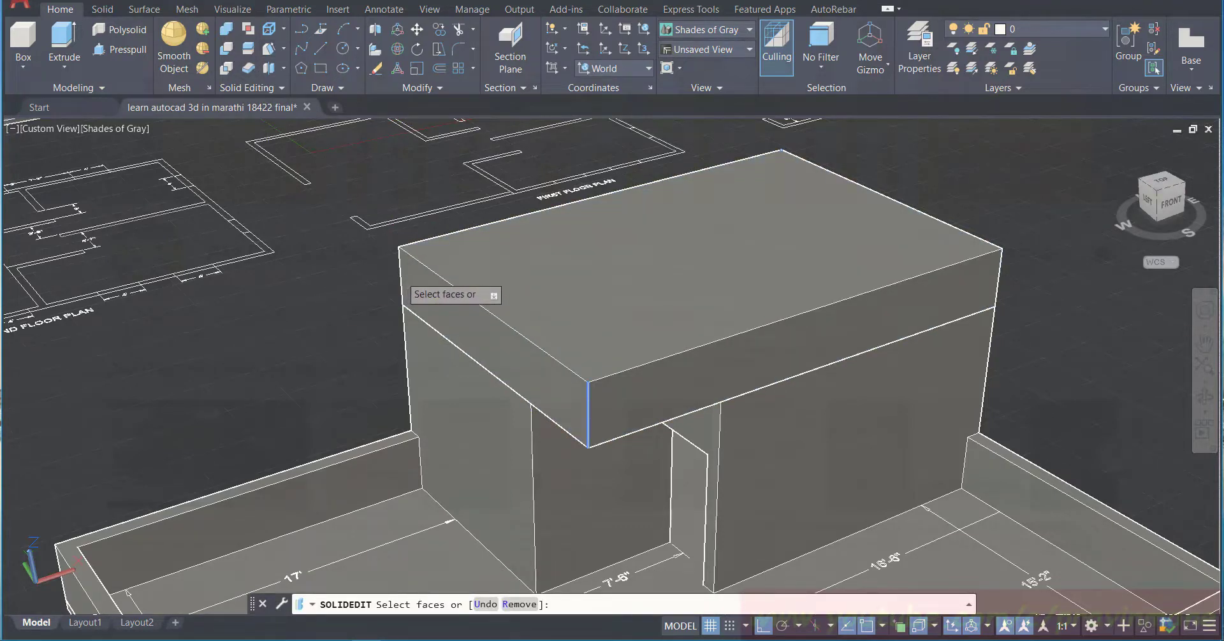
{"action": "left_click", "coordinate": [401, 276]}
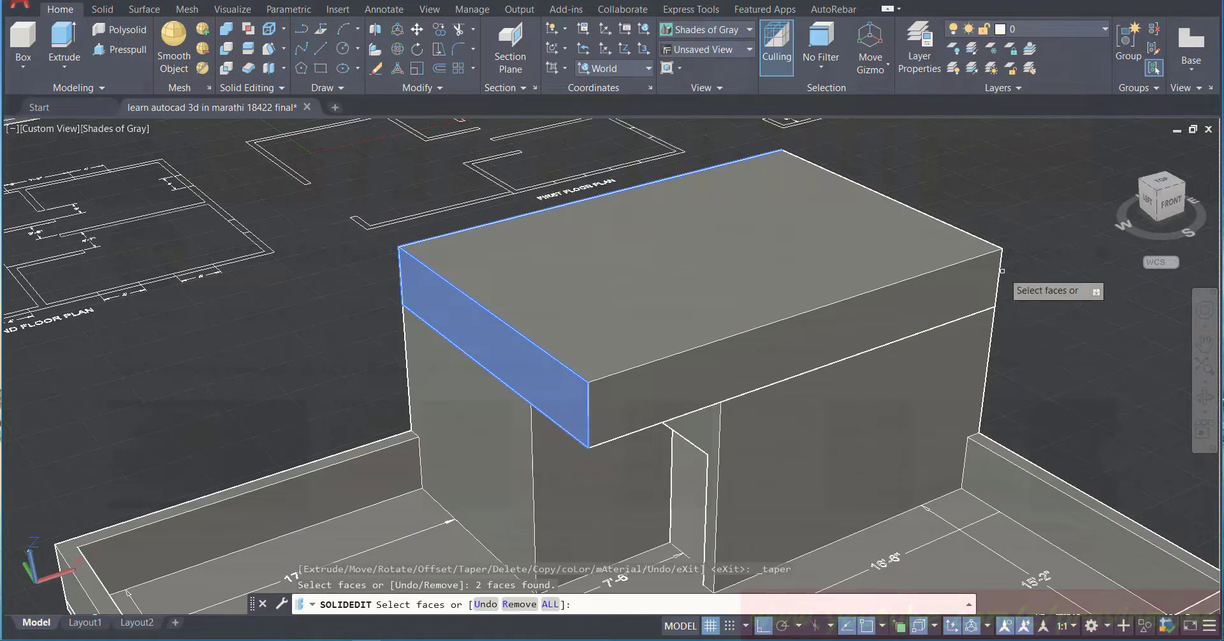
{"action": "left_click", "coordinate": [1000, 272]}
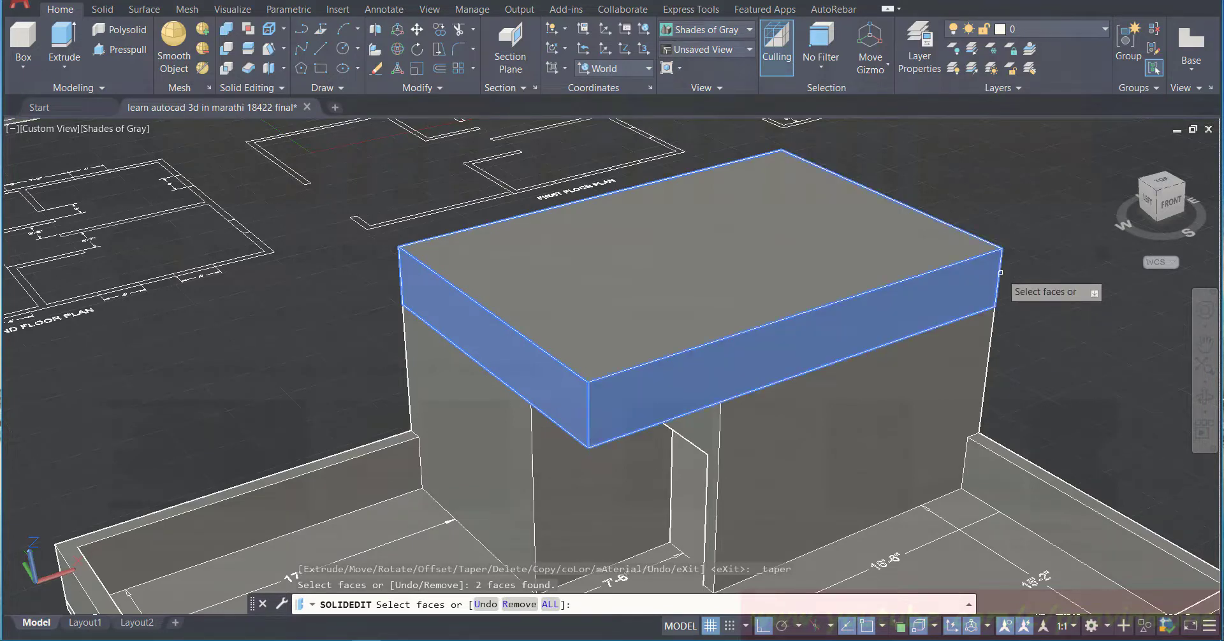
{"action": "key", "text": "Return"}
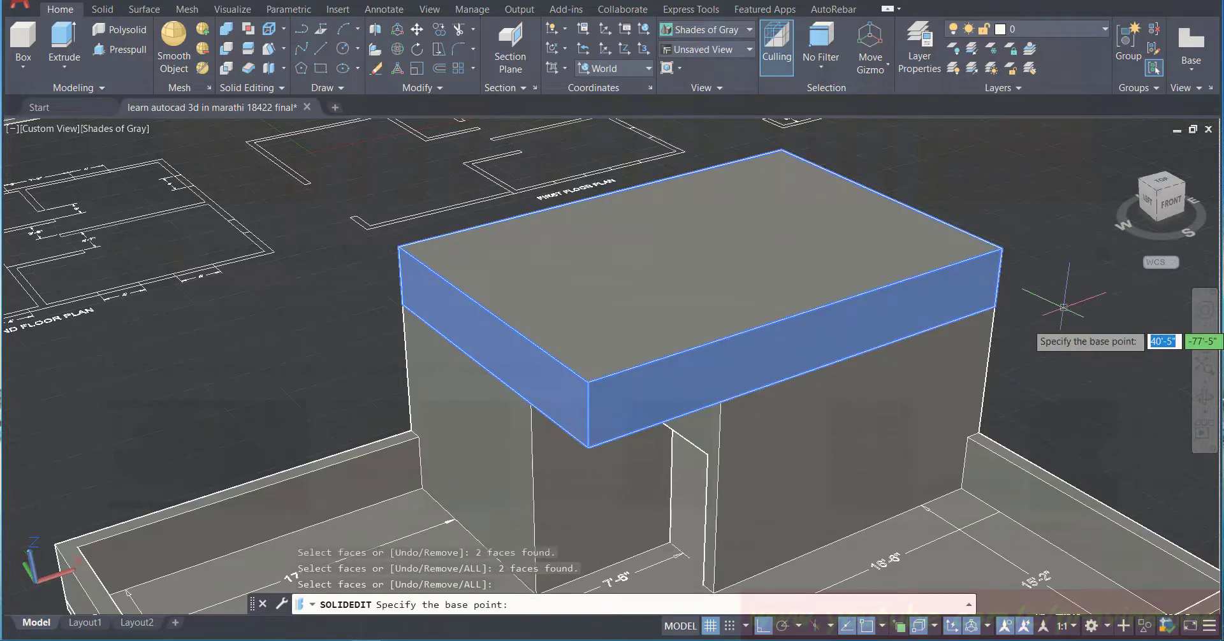
{"action": "left_click", "coordinate": [588, 448]}
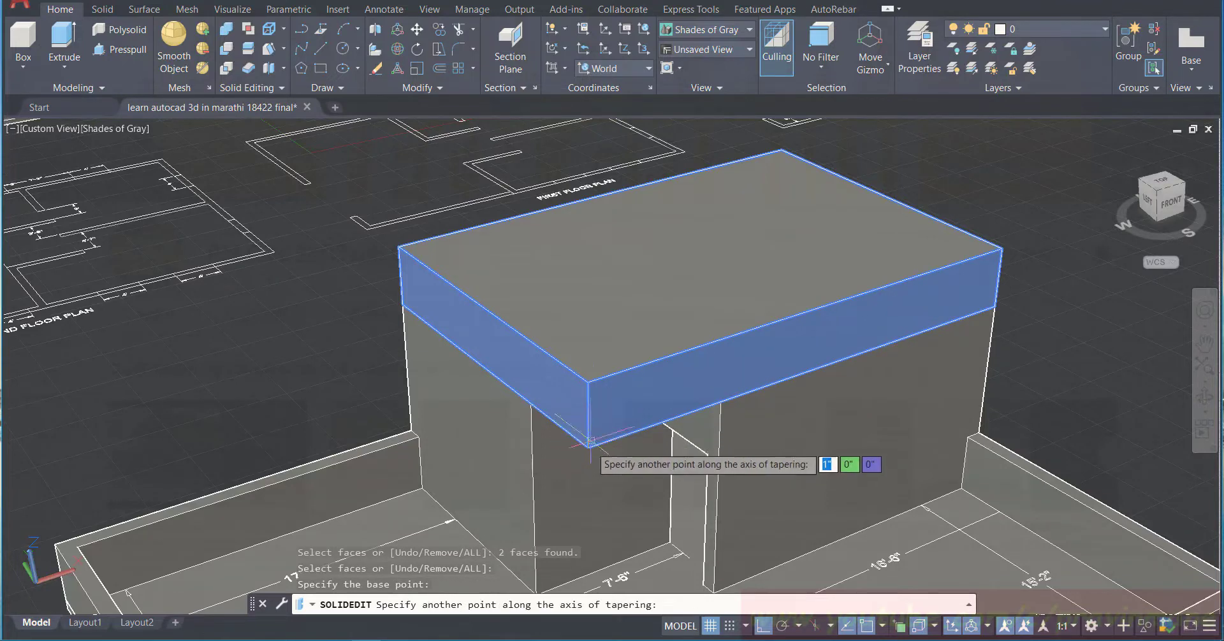
{"action": "left_click", "coordinate": [587, 383]}
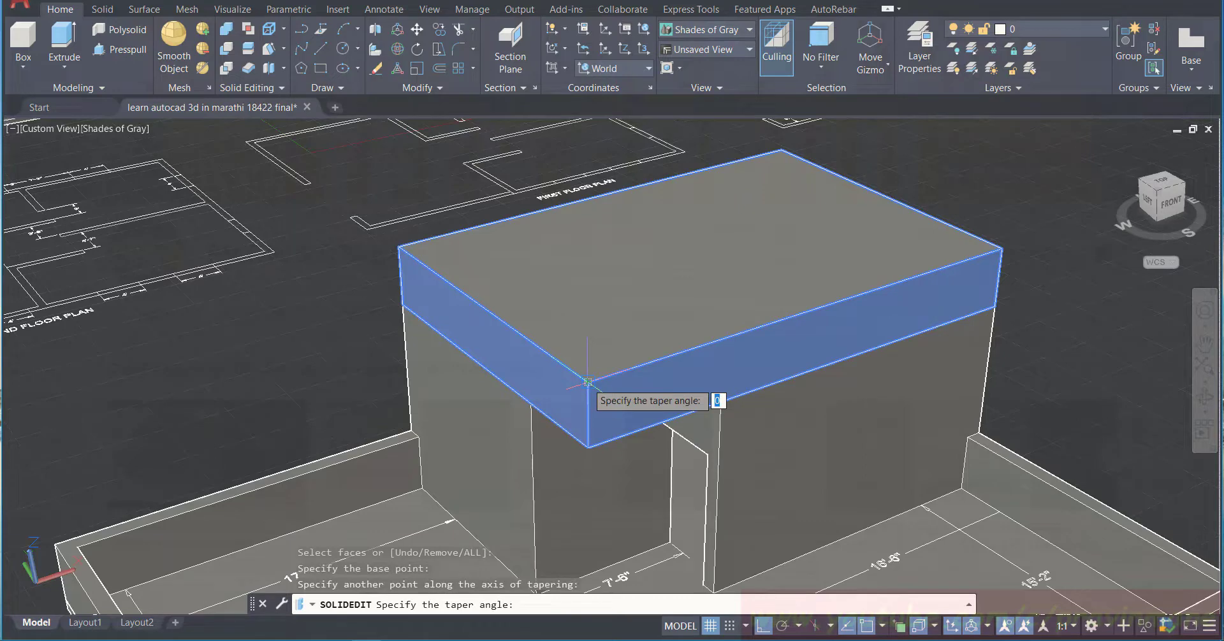
{"action": "type", "text": "50"}
{"action": "key", "text": "Return"}
{"action": "key", "text": "Return"}
{"action": "key", "text": "Return"}
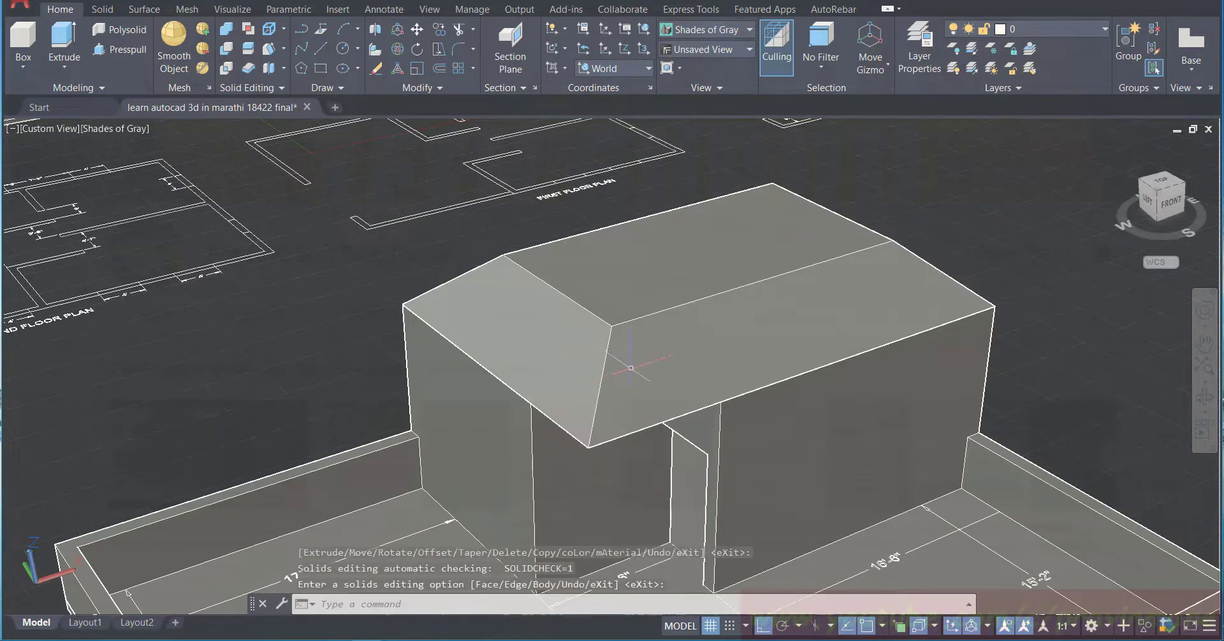
{"action": "key", "text": "Escape"}
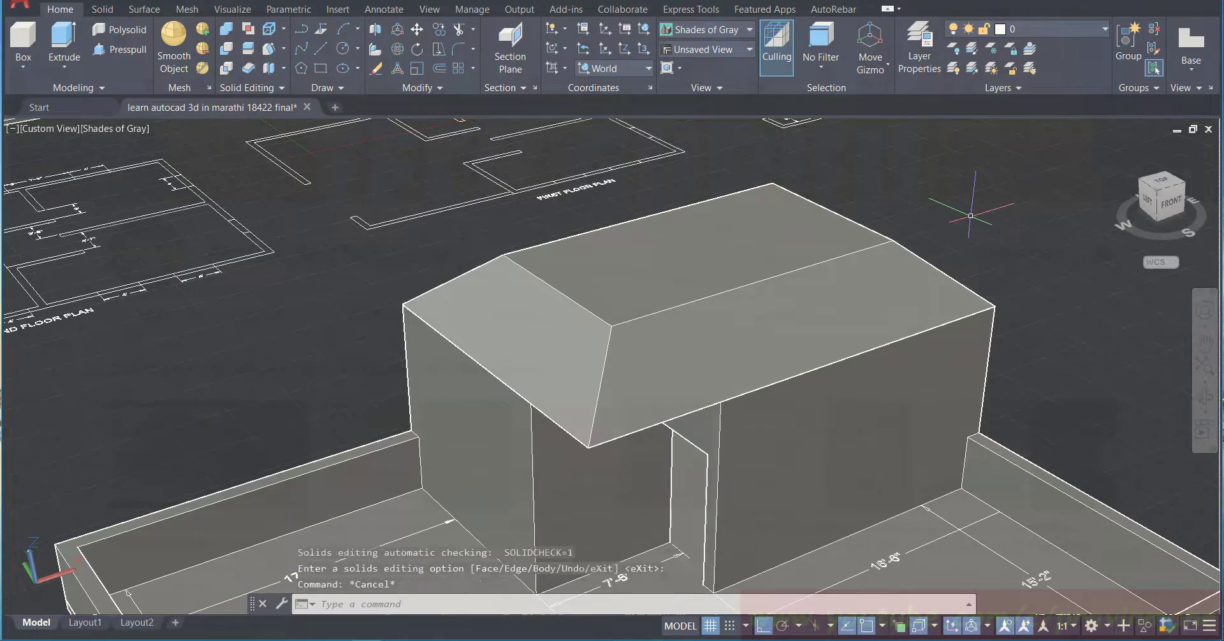
{"action": "key", "text": "ctrl+s"}
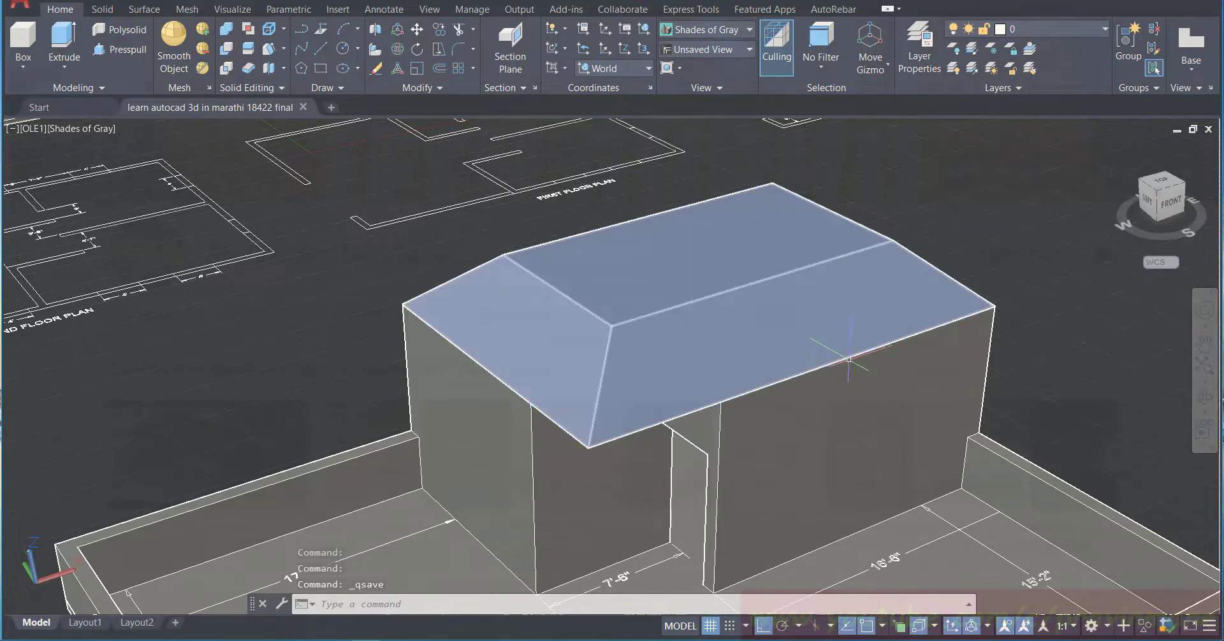
{"action": "left_click", "coordinate": [849, 361]}
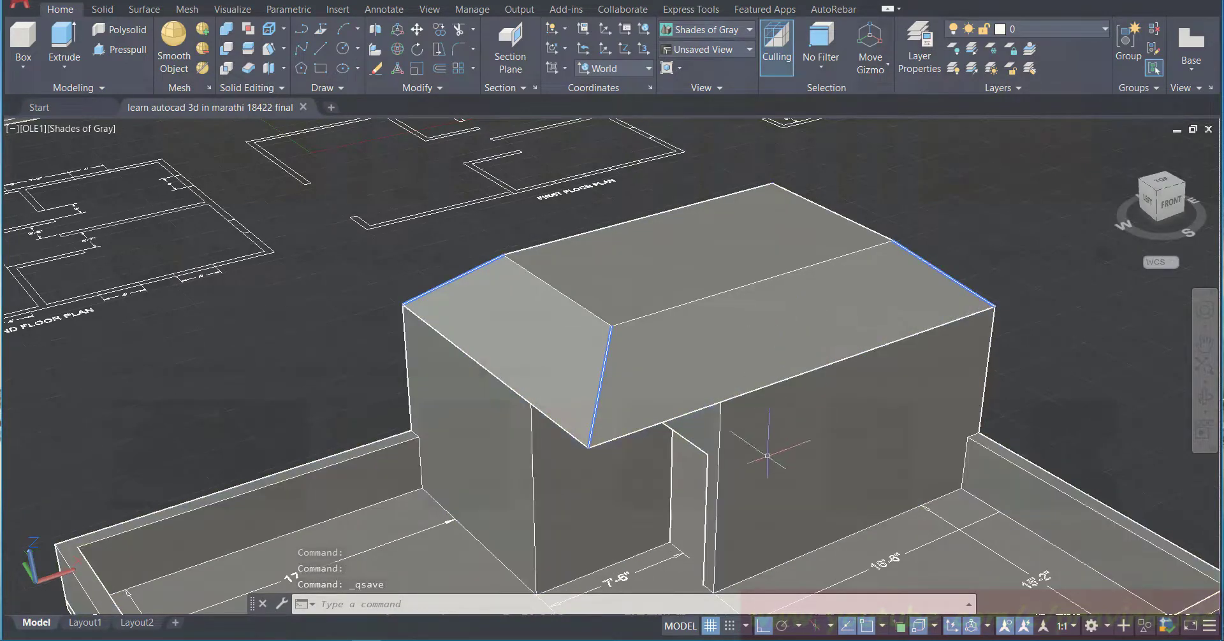
{"action": "left_click", "coordinate": [765, 457]}
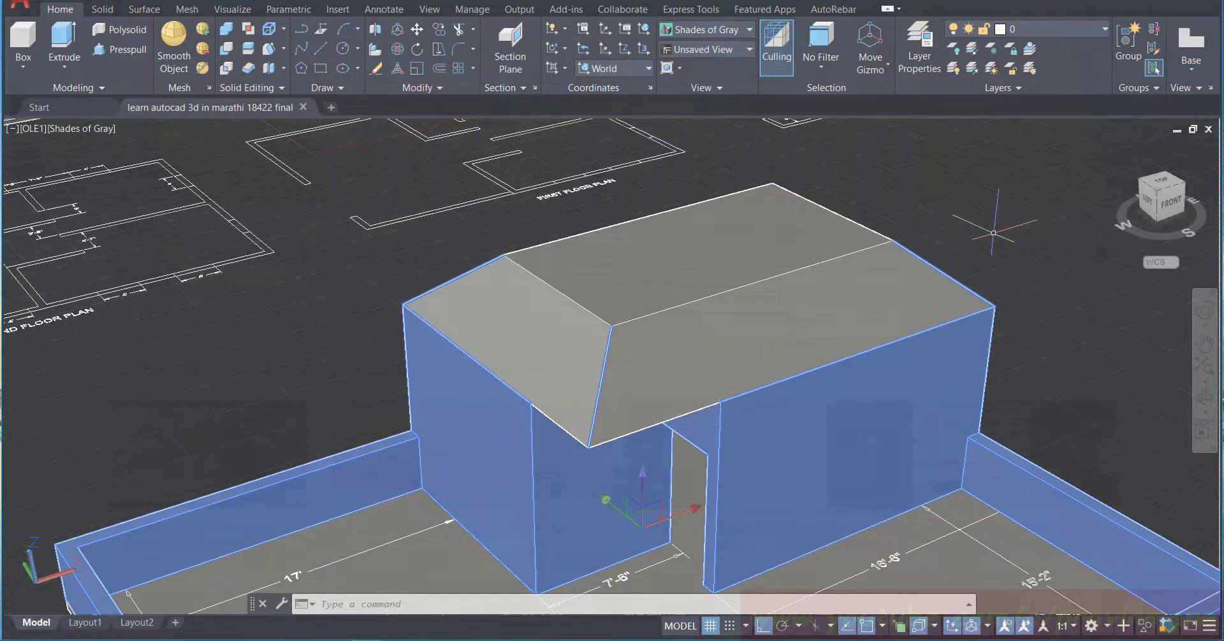
{"action": "key", "text": "Escape"}
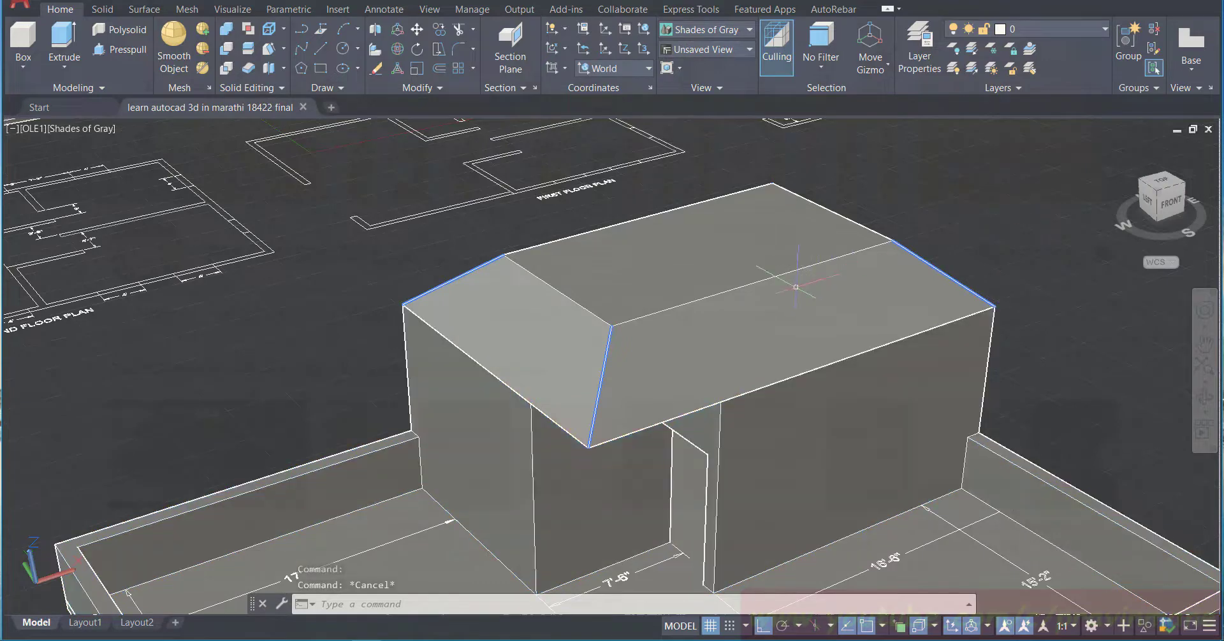
Step: Move the tapered roof straight up by 6" above the rooftop room and save the drawing
{"action": "left_click", "coordinate": [796, 287]}
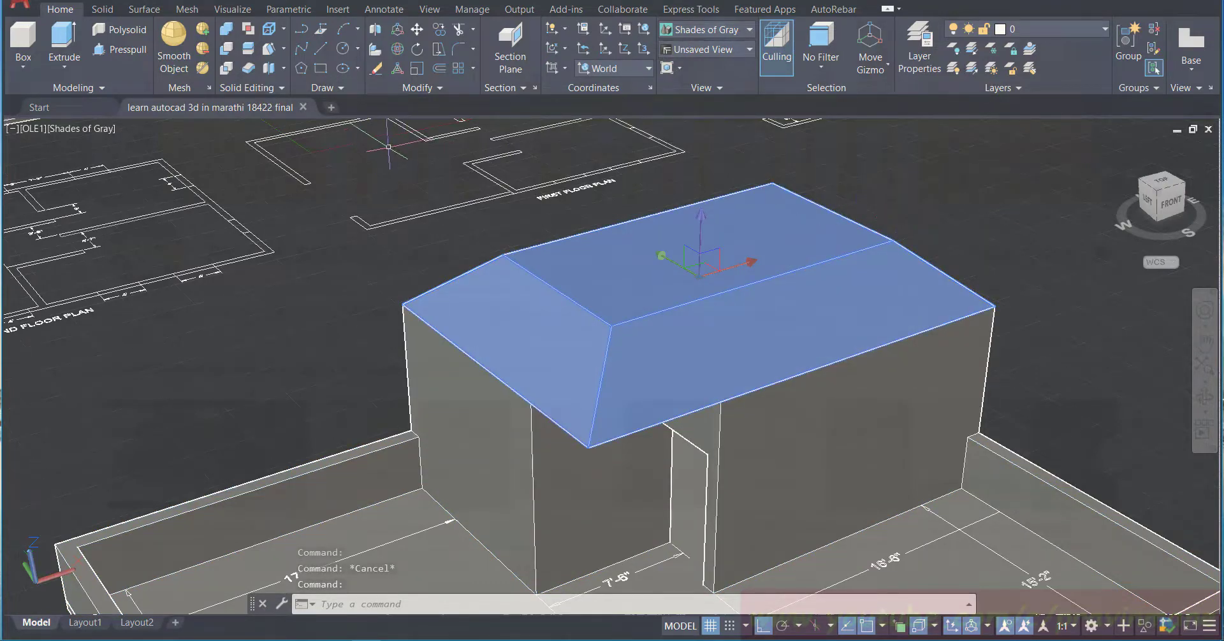
{"action": "left_click", "coordinate": [417, 32]}
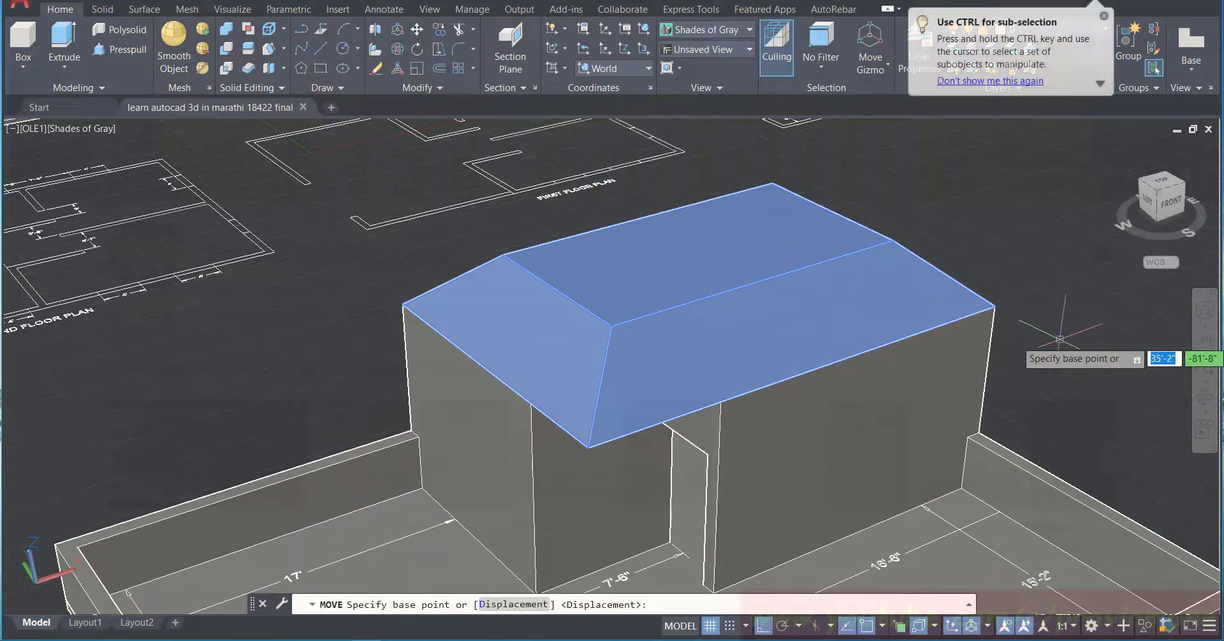
{"action": "left_click", "coordinate": [1060, 339]}
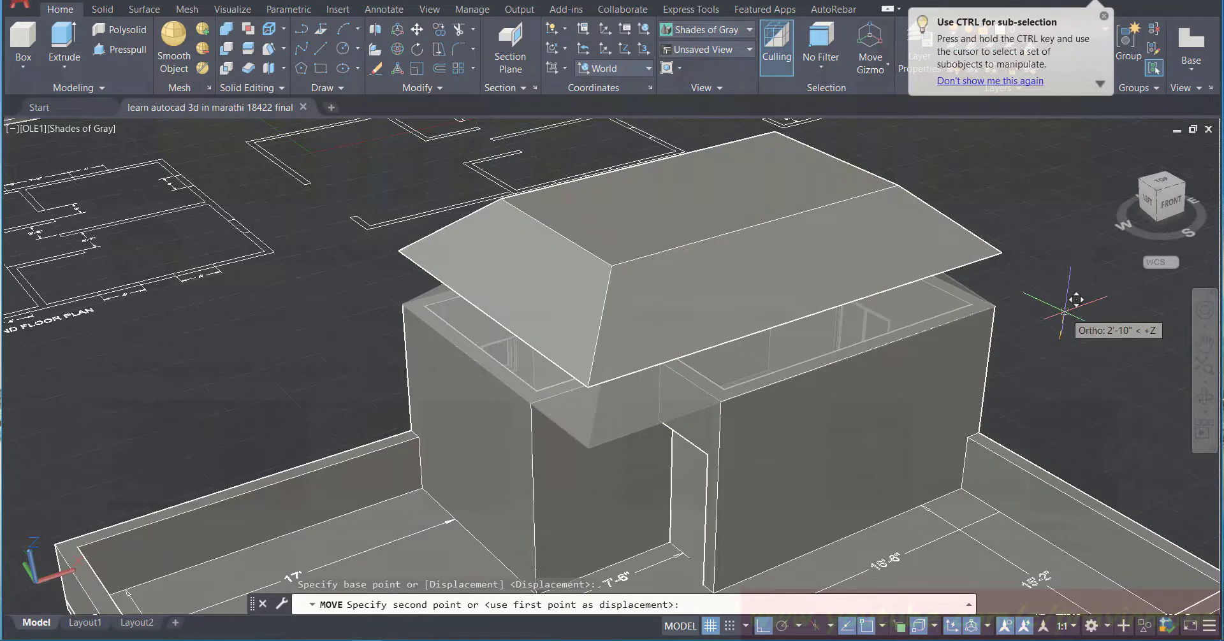
{"action": "type", "text": "6"}
{"action": "key", "text": "Return"}
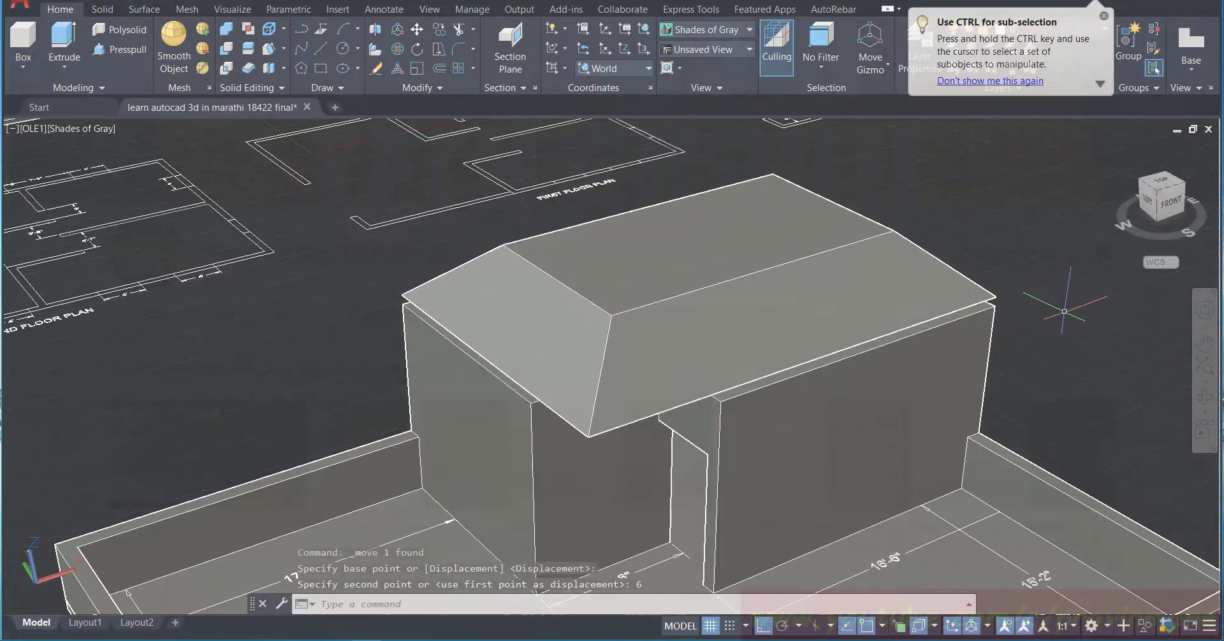
{"action": "key", "text": "Escape"}
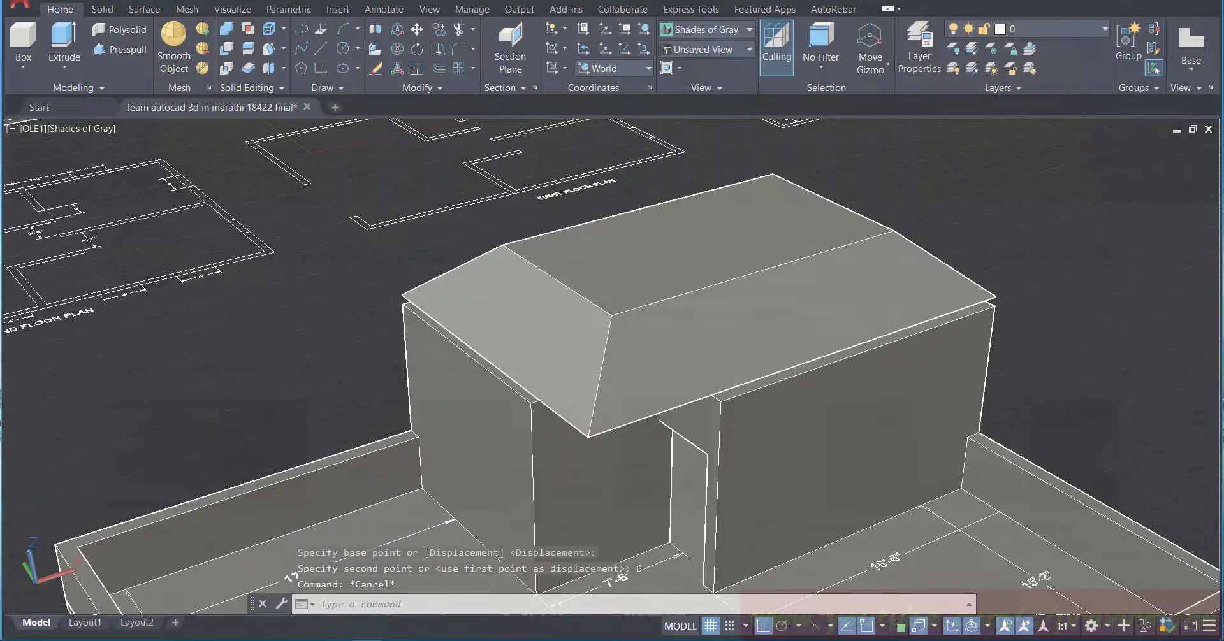
{"action": "key", "text": "ctrl+s"}
Step: Hide the rooftop room and parapet walls beneath the tapered roof
{"action": "left_click", "coordinate": [874, 423]}
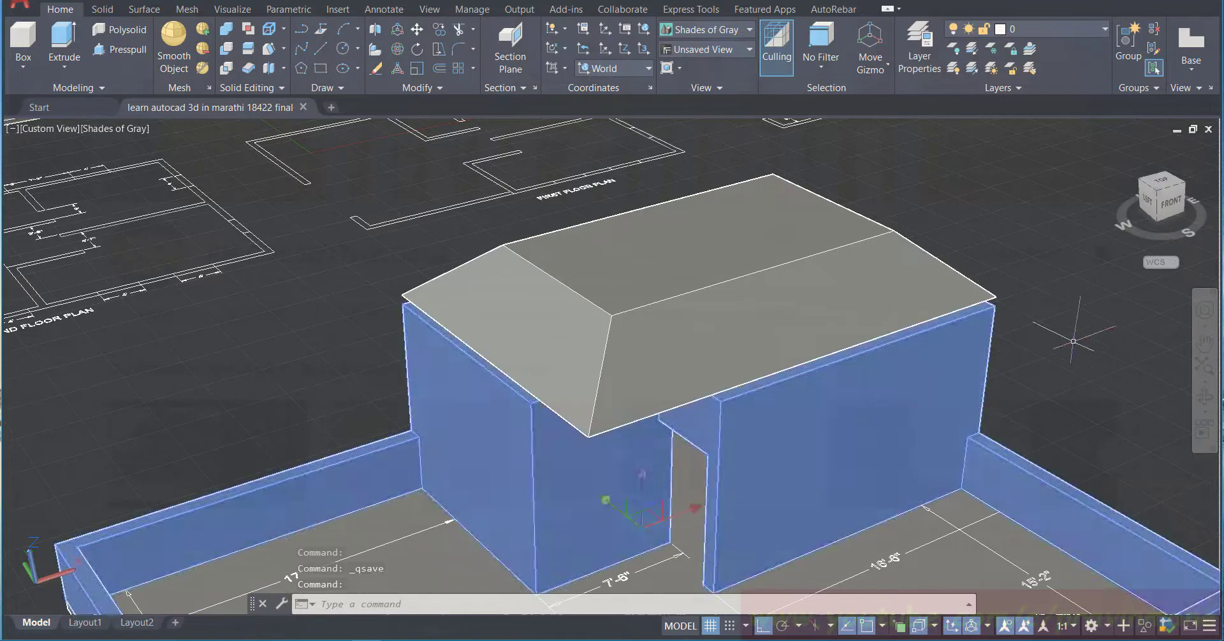
{"action": "right_click", "coordinate": [1028, 206]}
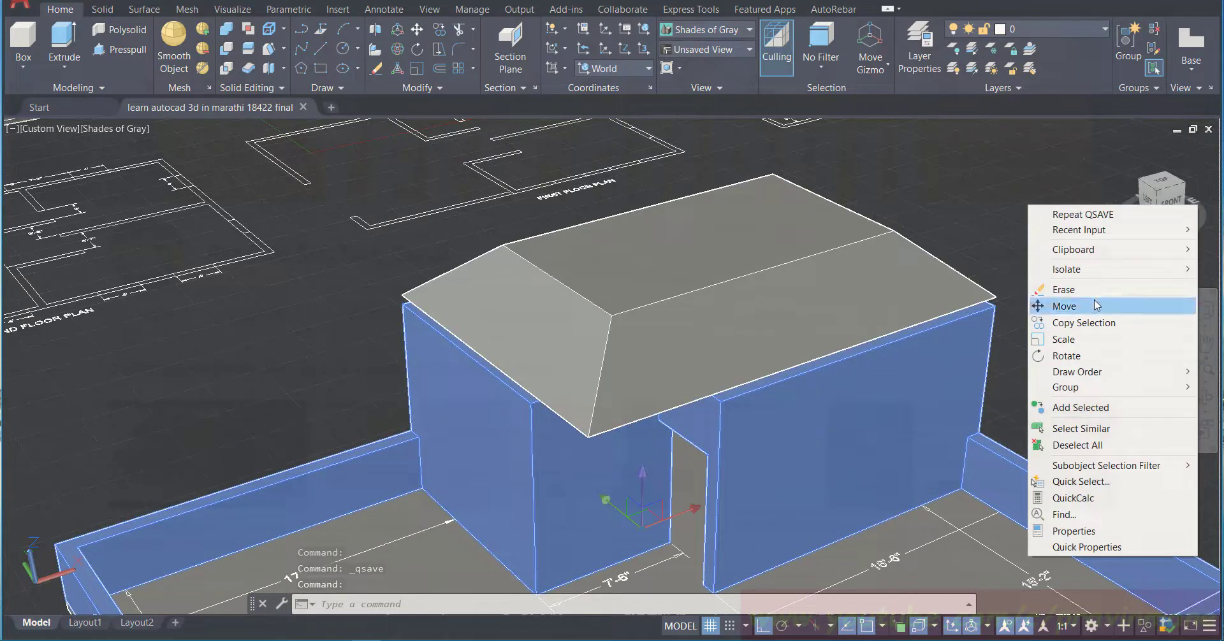
{"action": "mouse_move", "coordinate": [1089, 273]}
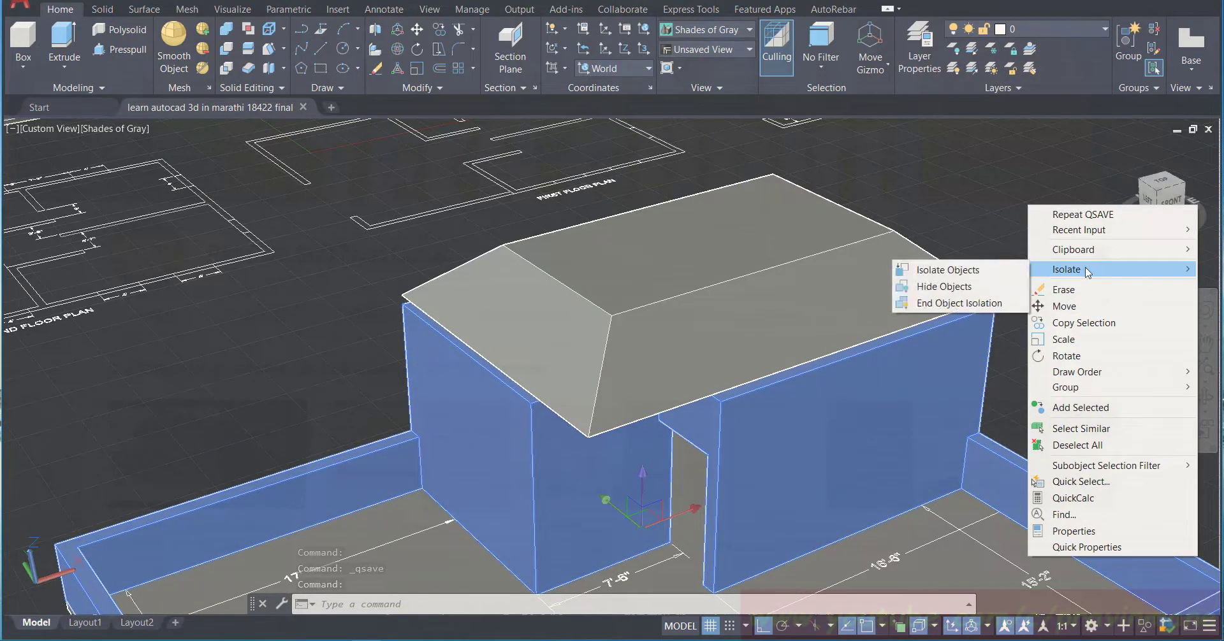
{"action": "left_click", "coordinate": [990, 297]}
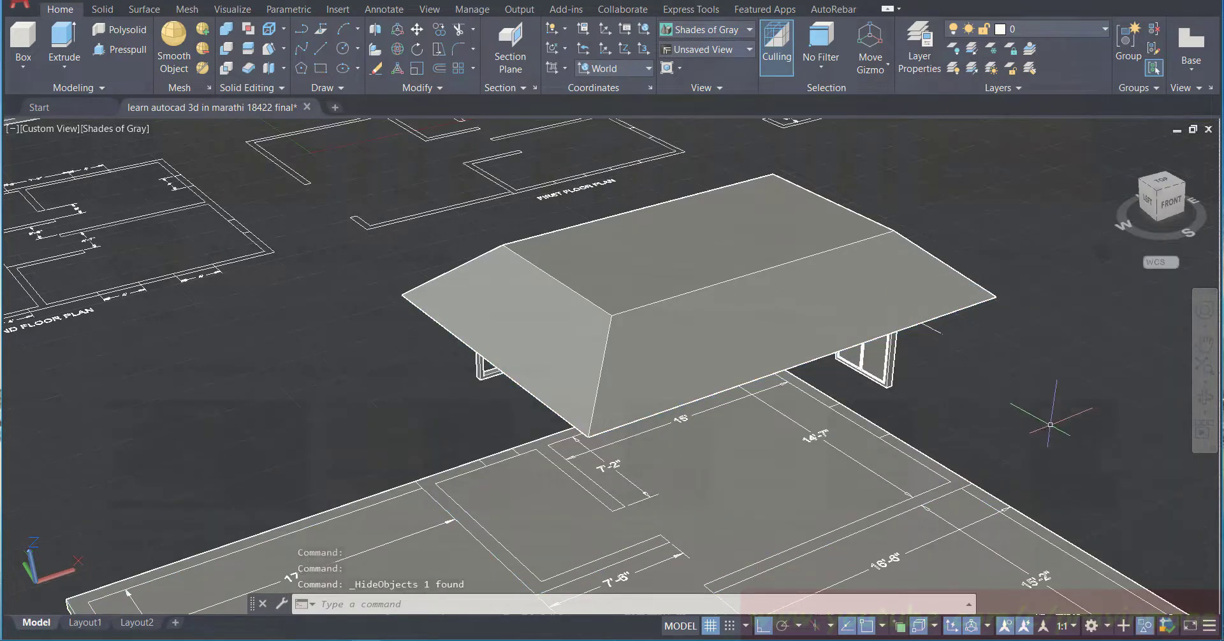
Step: Examine the underside of the raised roof and the house from a low viewpoint
{"action": "left_click", "coordinate": [1205, 398]}
{"action": "left_click_drag", "start_coordinate": [1019, 389], "coordinate": [1007, 366]}
{"action": "scroll", "coordinate": [1006, 365], "scroll_direction": "down", "scroll_amount": 3}
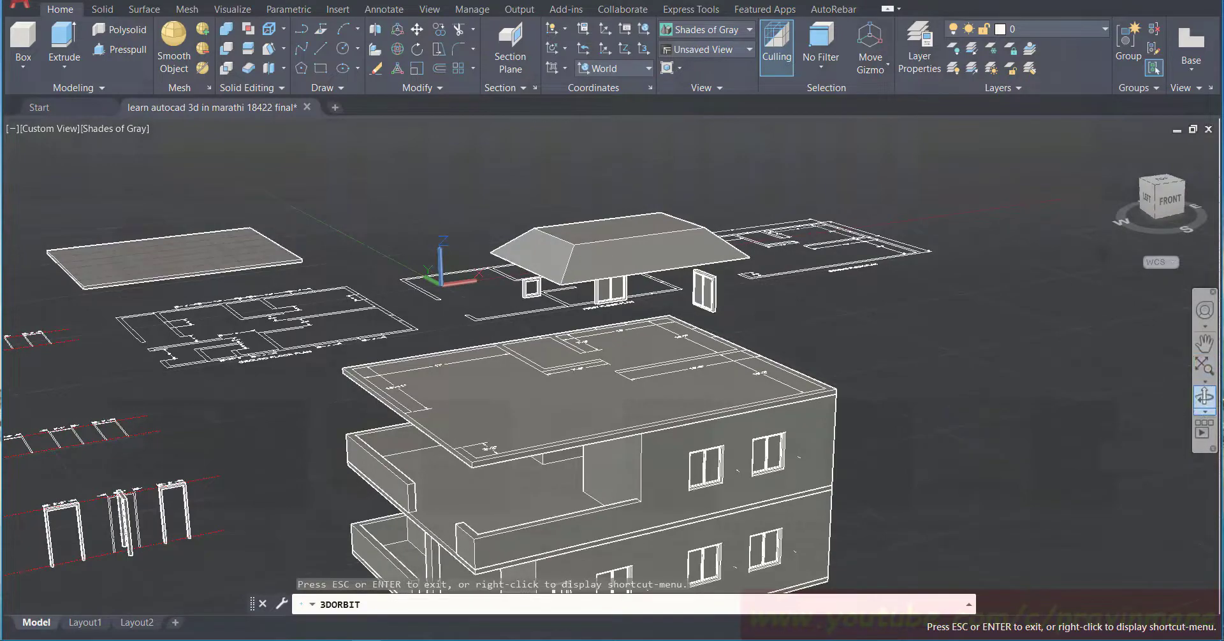
{"action": "mouse_move", "coordinate": [795, 295]}
{"action": "left_mouse_down"}
{"action": "mouse_move", "coordinate": [778, 277]}
{"action": "mouse_move", "coordinate": [797, 247]}
{"action": "left_mouse_up"}
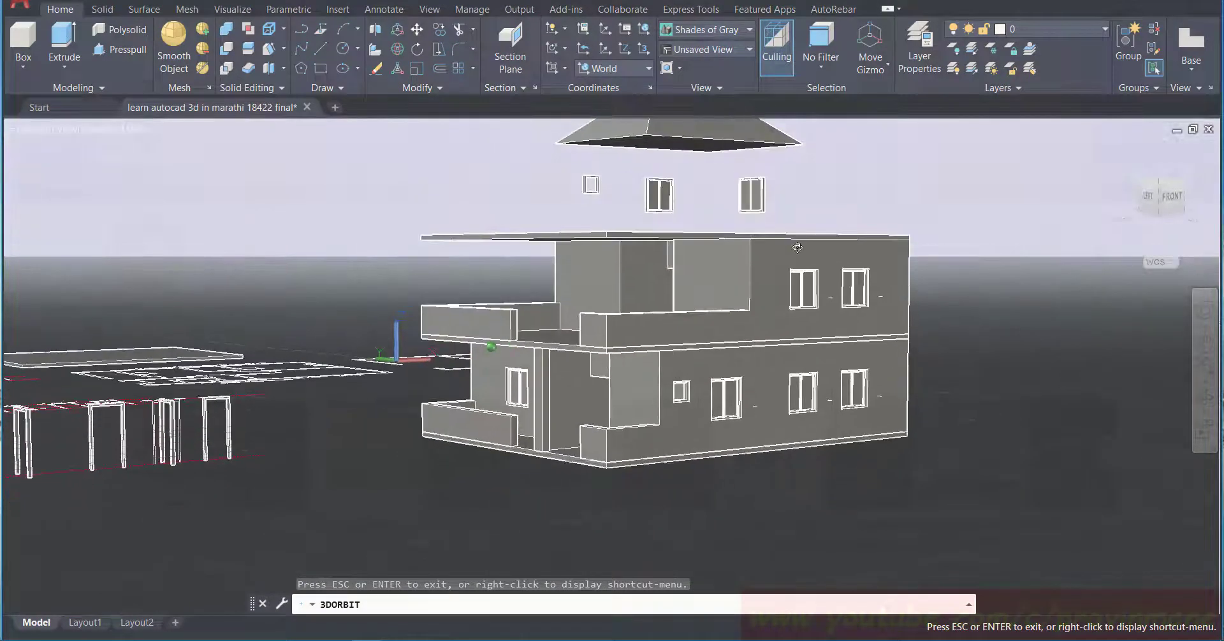
{"action": "left_click", "coordinate": [1205, 342]}
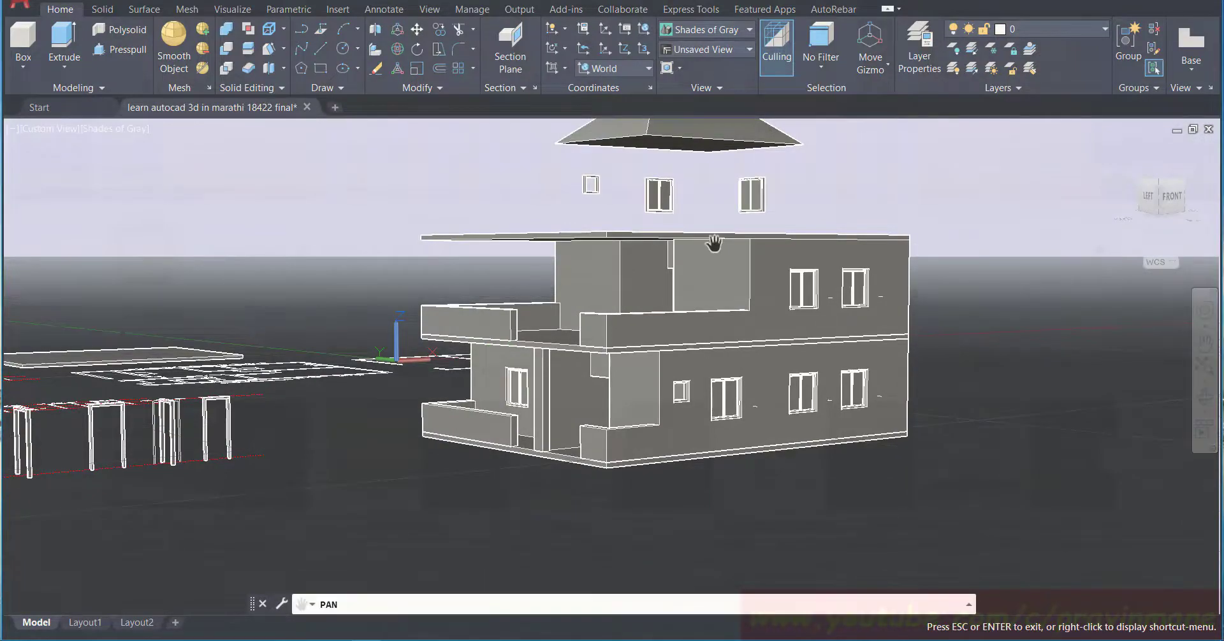
{"action": "left_click_drag", "start_coordinate": [705, 238], "coordinate": [755, 358]}
{"action": "left_click", "coordinate": [1204, 399]}
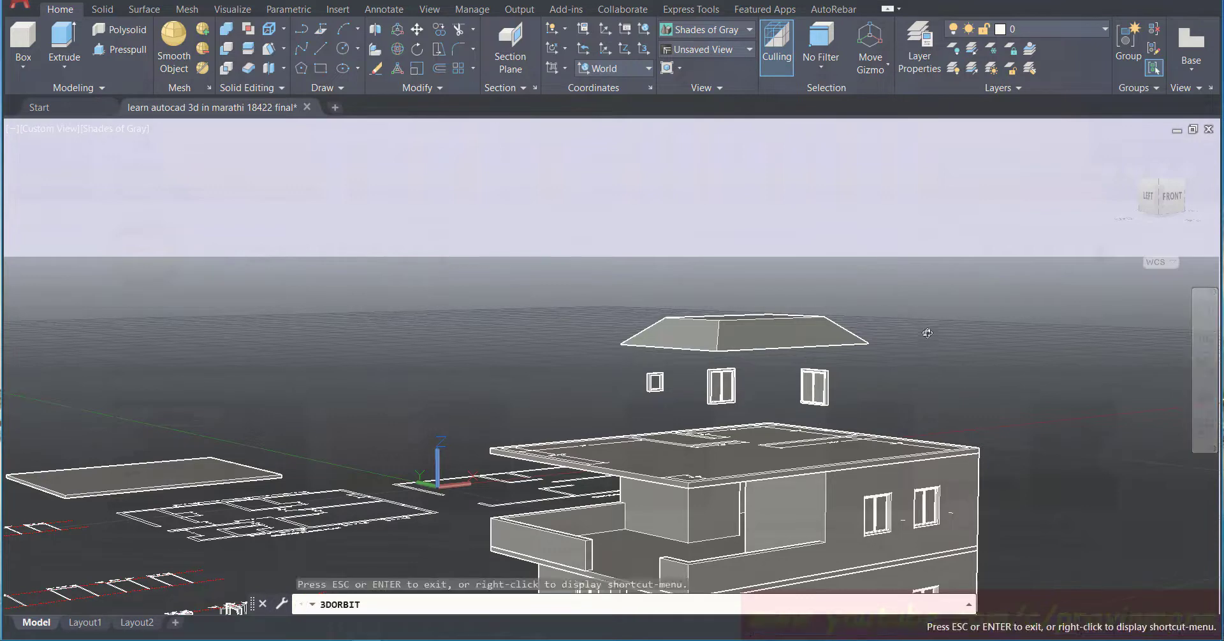
{"action": "left_click_drag", "start_coordinate": [926, 333], "coordinate": [918, 313]}
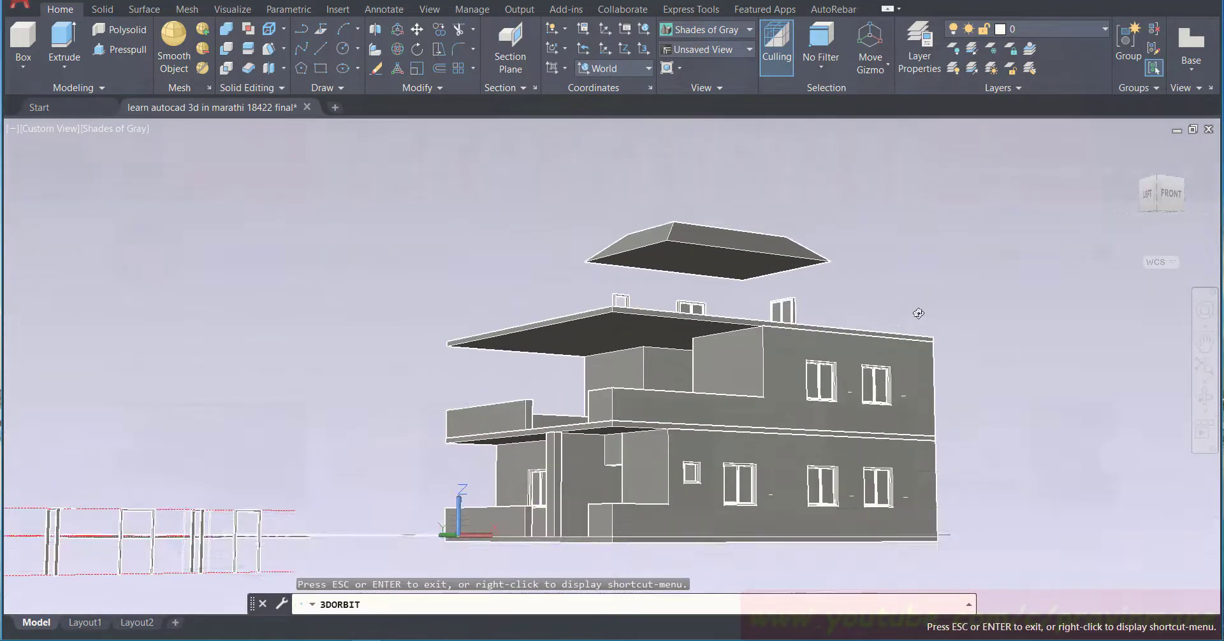
{"action": "key", "text": "Escape"}
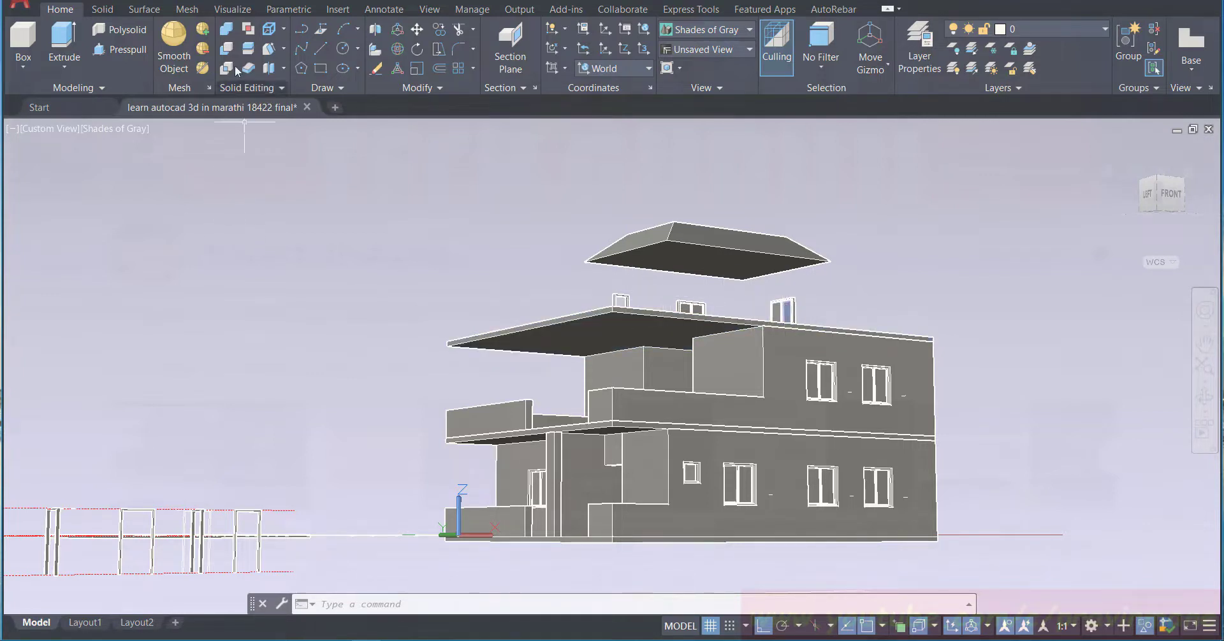
{"action": "left_click", "coordinate": [284, 51]}
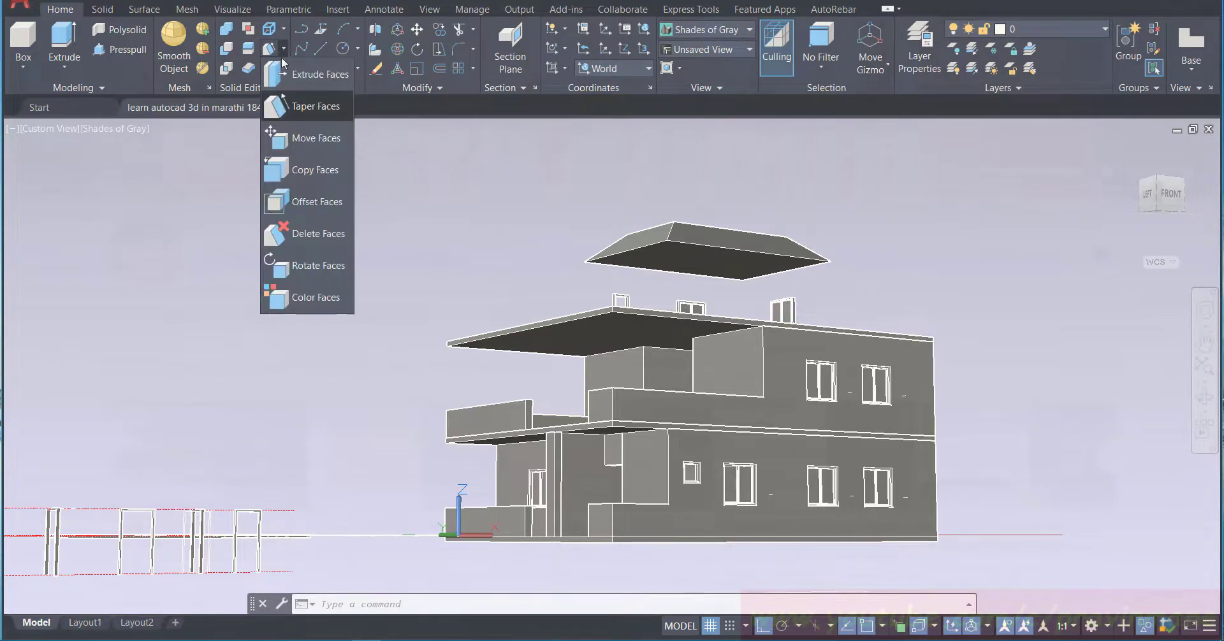
{"action": "left_click", "coordinate": [313, 77]}
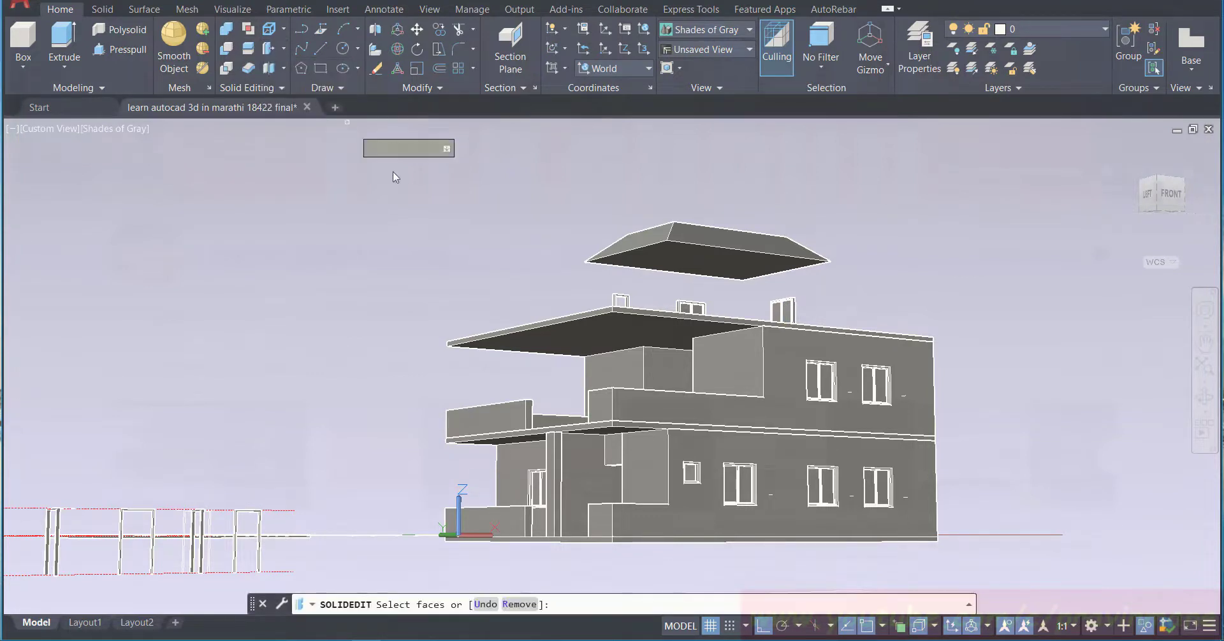
{"action": "left_click", "coordinate": [703, 258]}
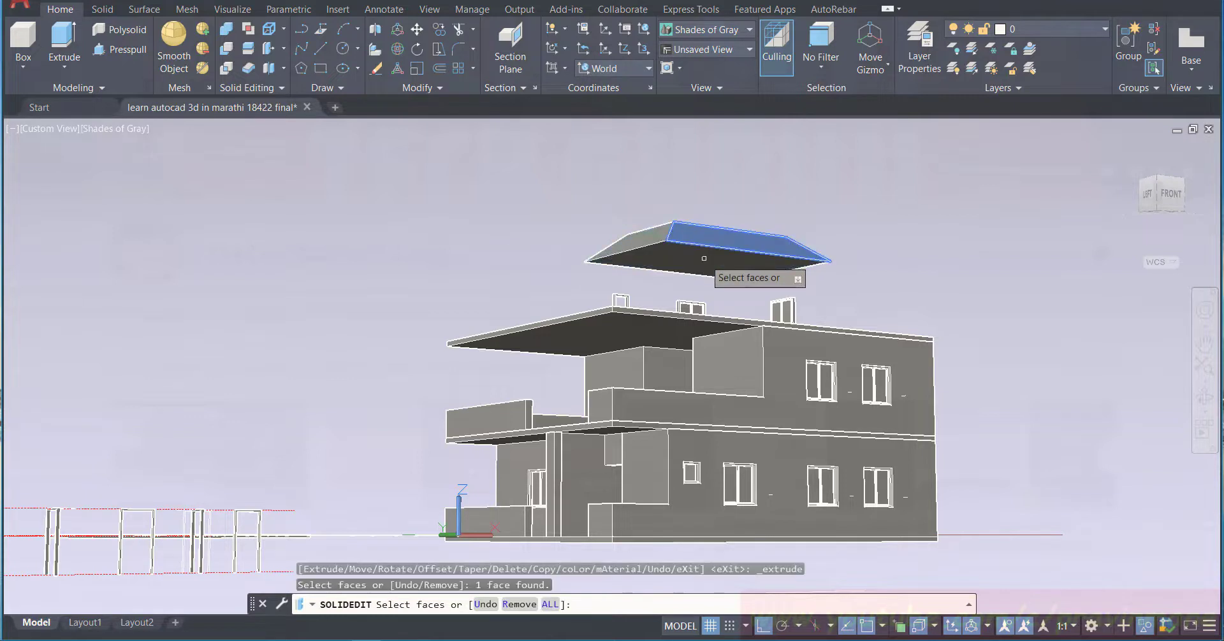
{"action": "left_click", "coordinate": [694, 261]}
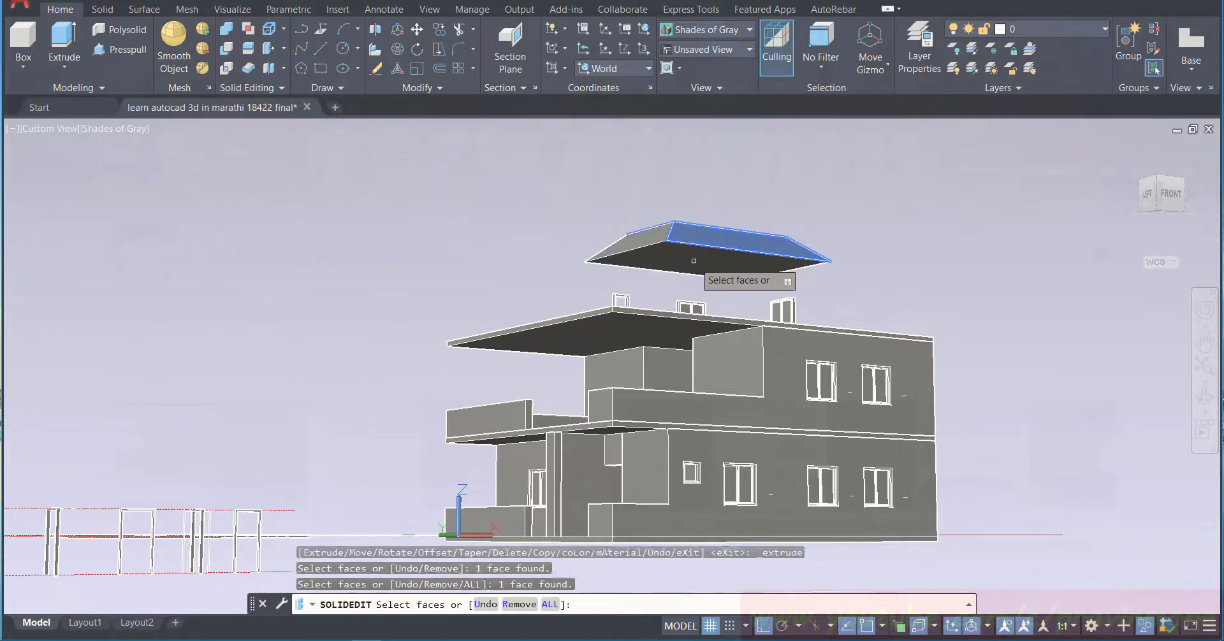
{"action": "key", "text": "Escape"}
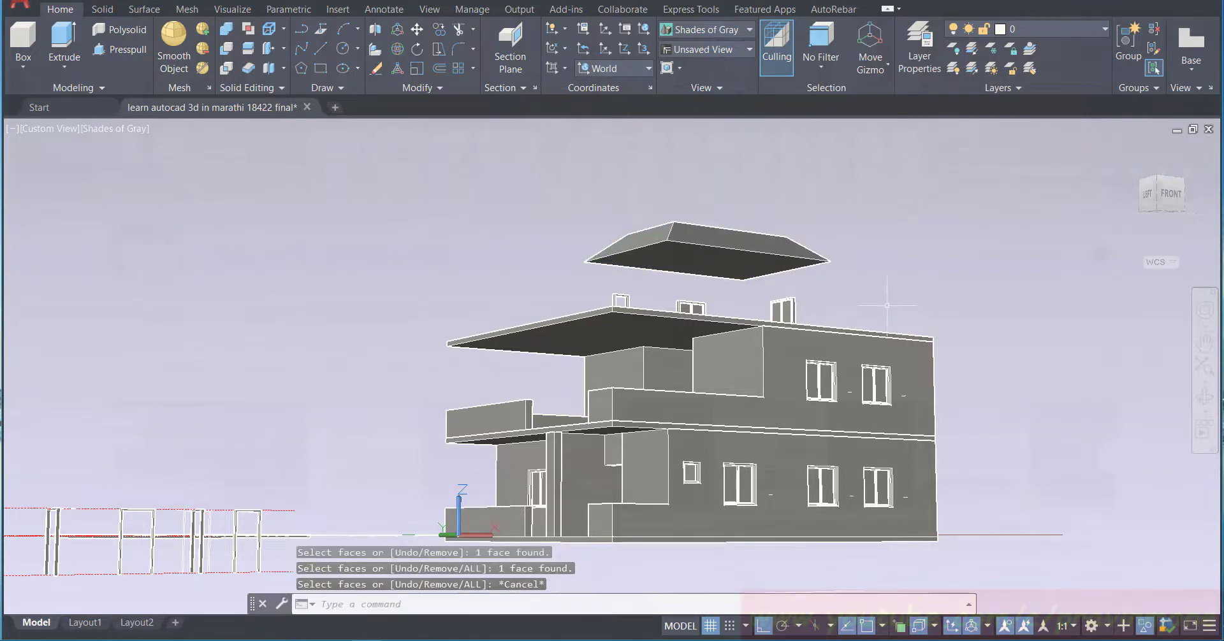
{"action": "scroll", "coordinate": [608, 362], "scroll_direction": "up", "scroll_amount": 2}
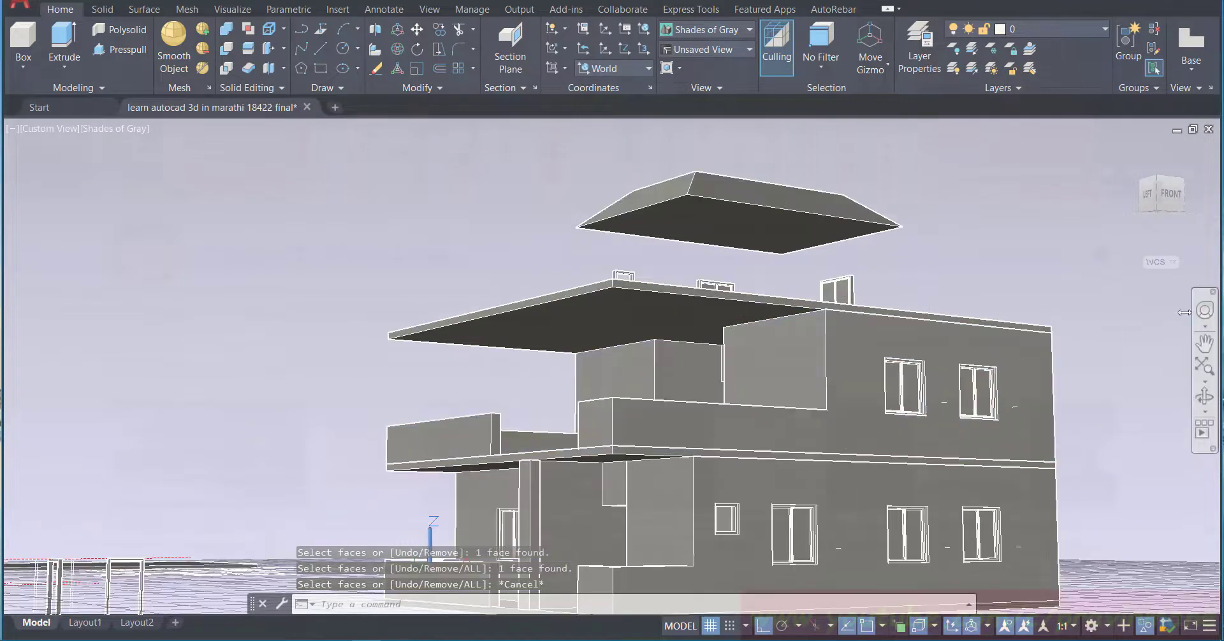
{"action": "left_click", "coordinate": [1205, 396]}
{"action": "left_click_drag", "start_coordinate": [923, 311], "coordinate": [906, 303]}
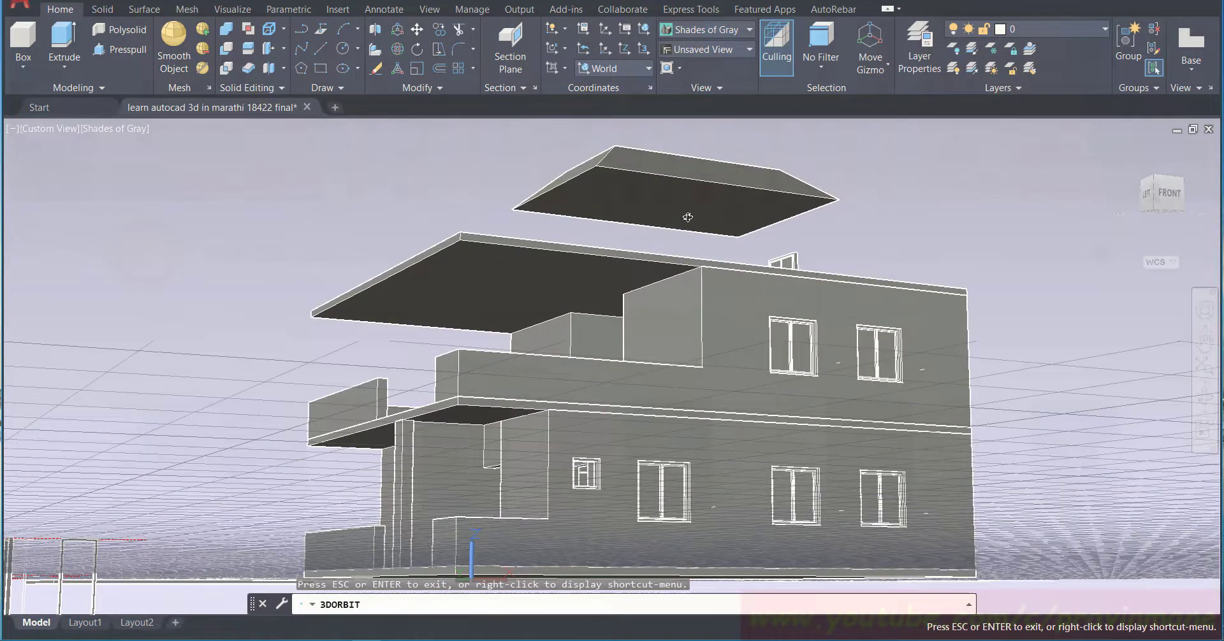
{"action": "key", "text": "Escape"}
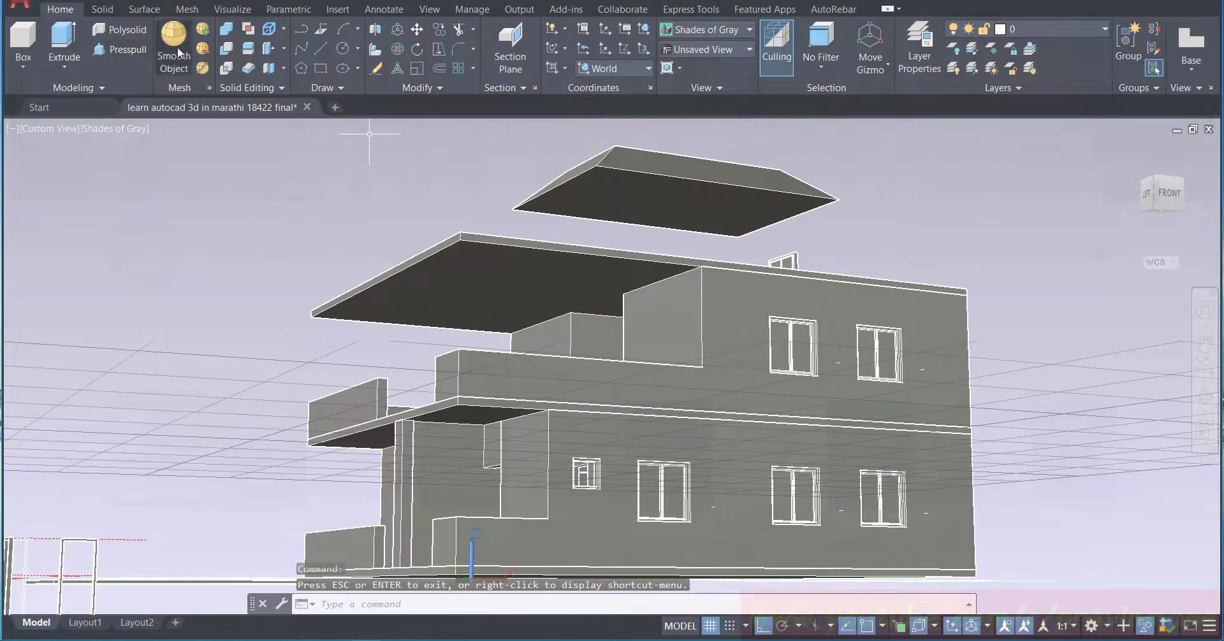
{"action": "left_click", "coordinate": [268, 51]}
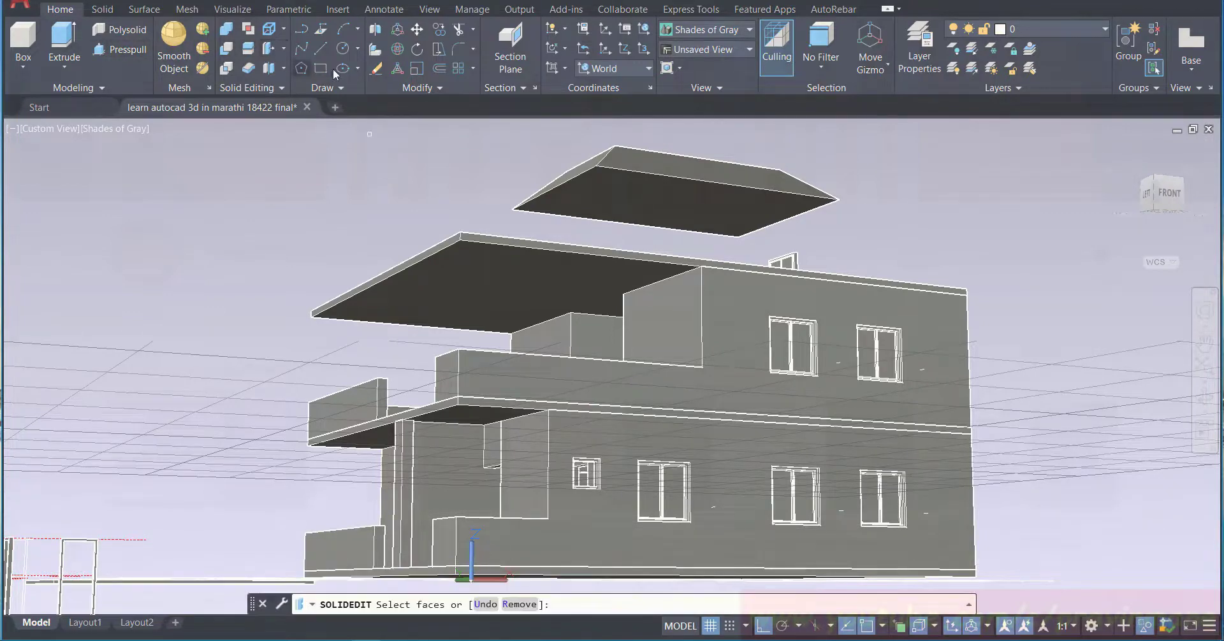
{"action": "left_click", "coordinate": [632, 192]}
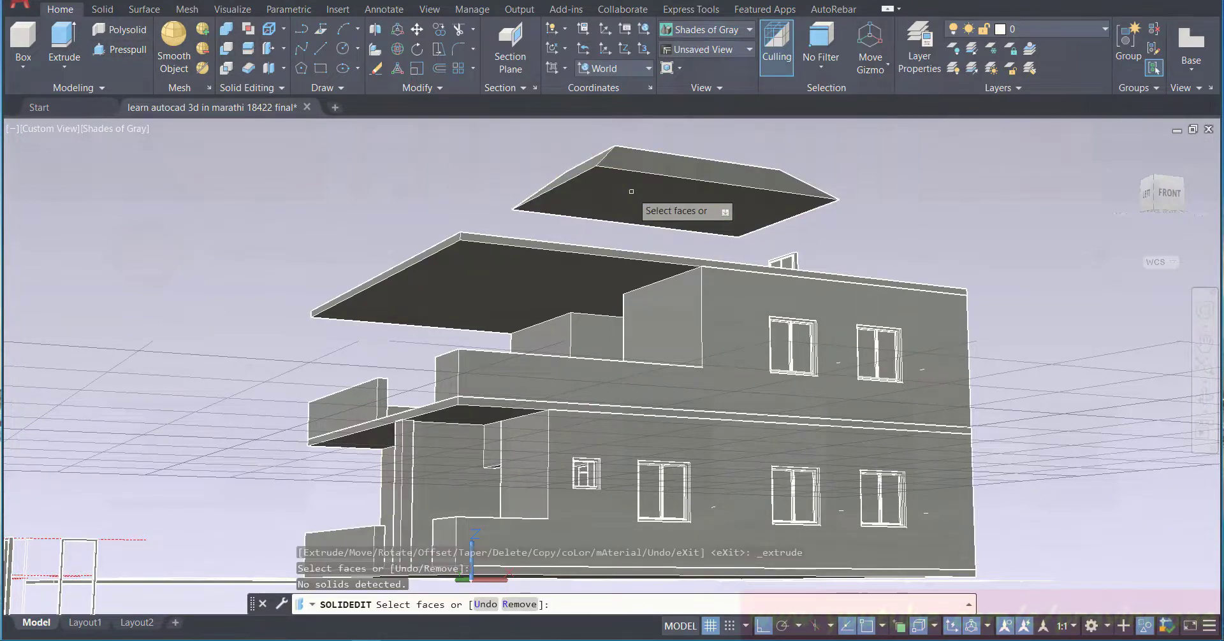
{"action": "left_click", "coordinate": [630, 198]}
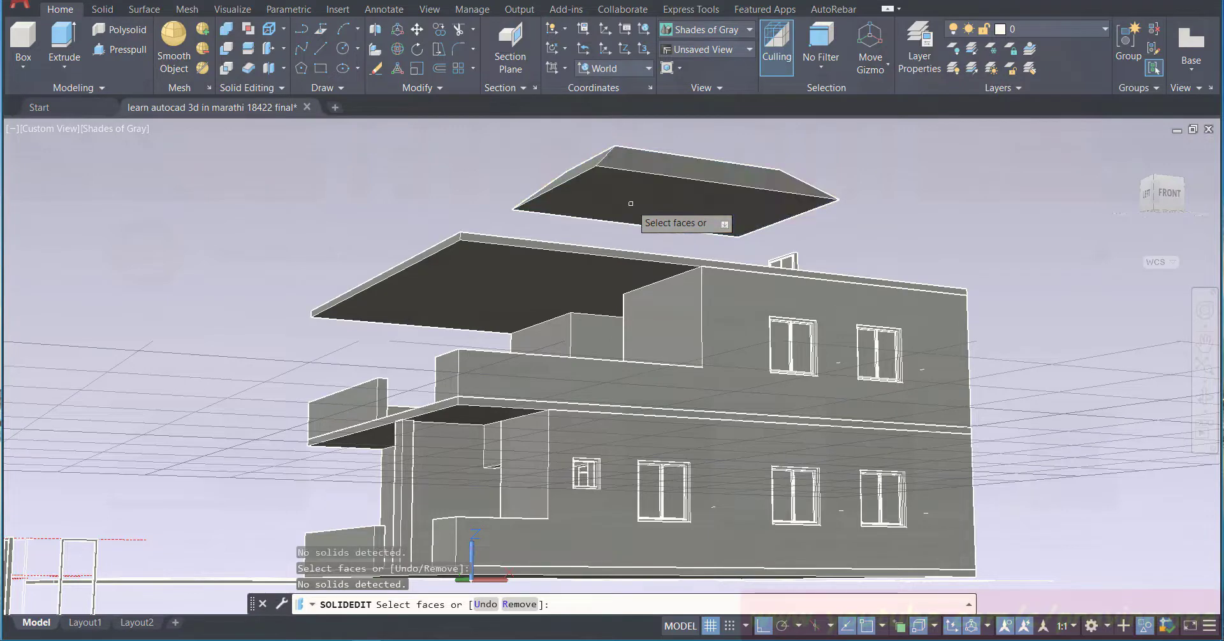
{"action": "key", "text": "Escape"}
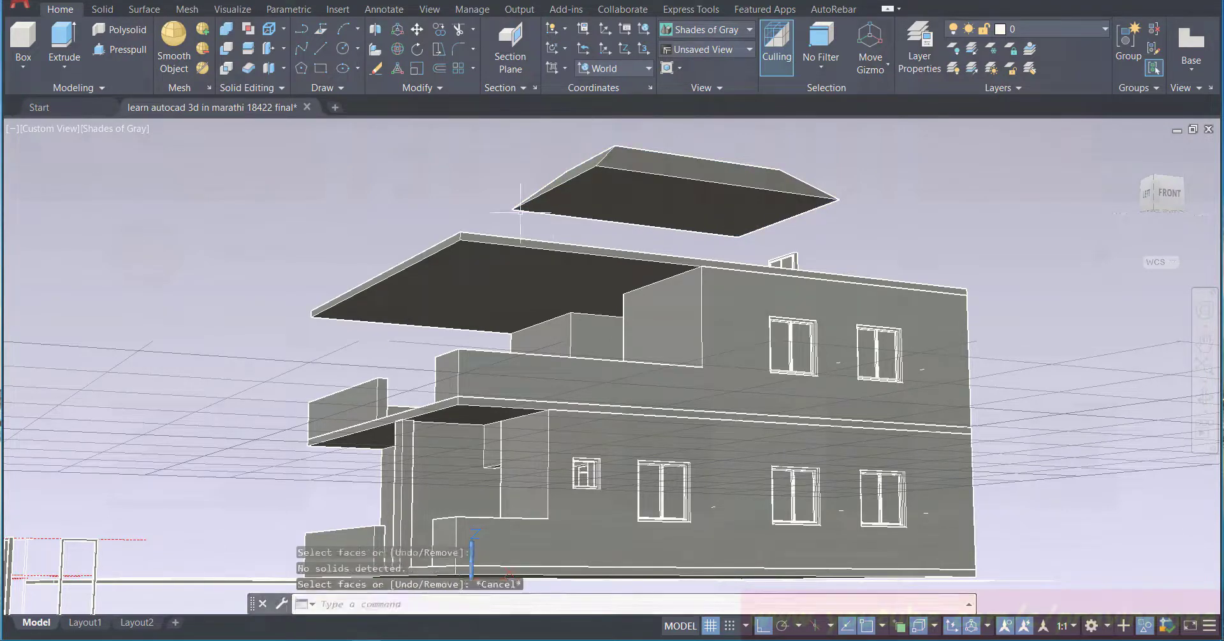
Step: Hide the house's slabs, walls and windows below the tapered roof
{"action": "left_click", "coordinate": [293, 201]}
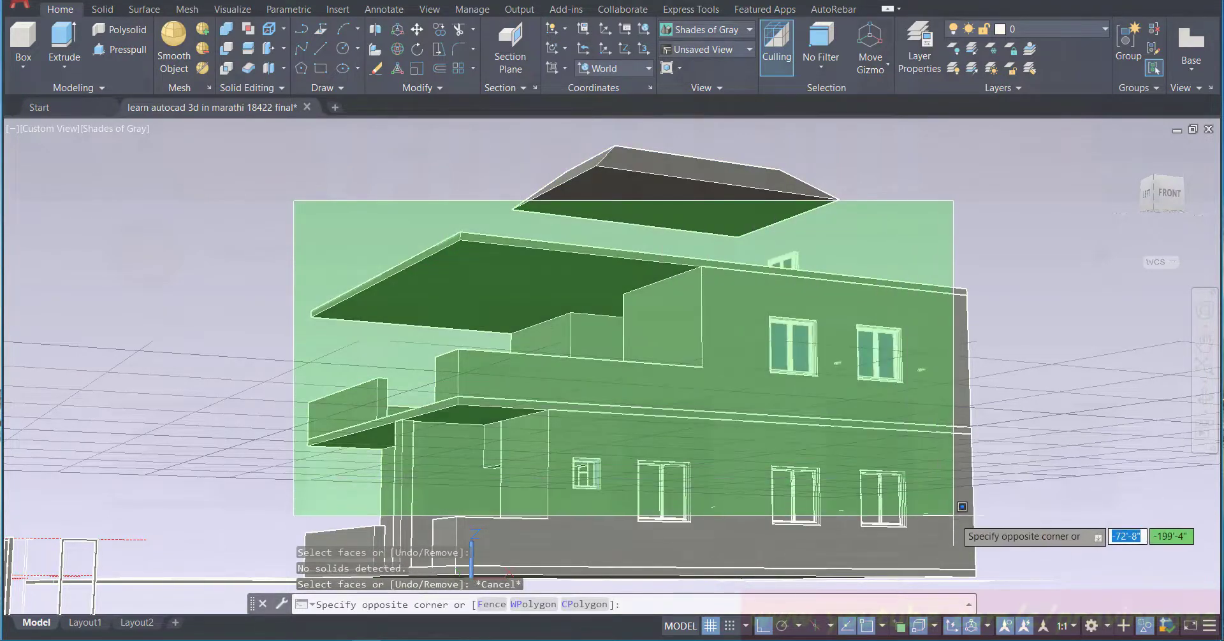
{"action": "left_click", "coordinate": [1003, 551]}
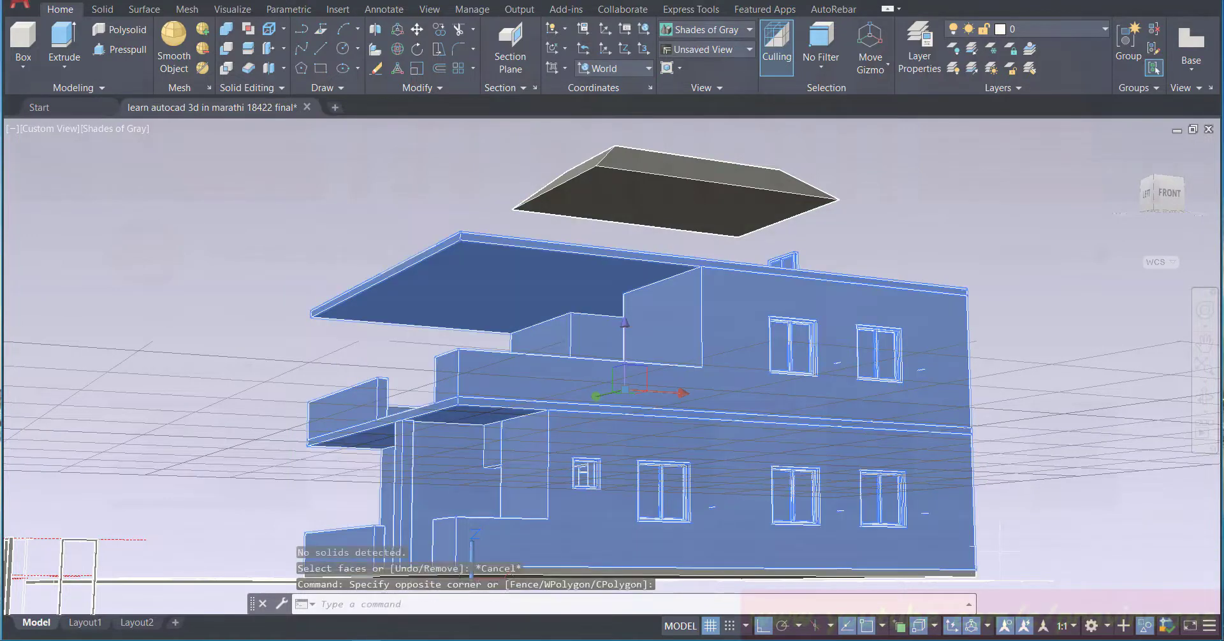
{"action": "right_click", "coordinate": [989, 209]}
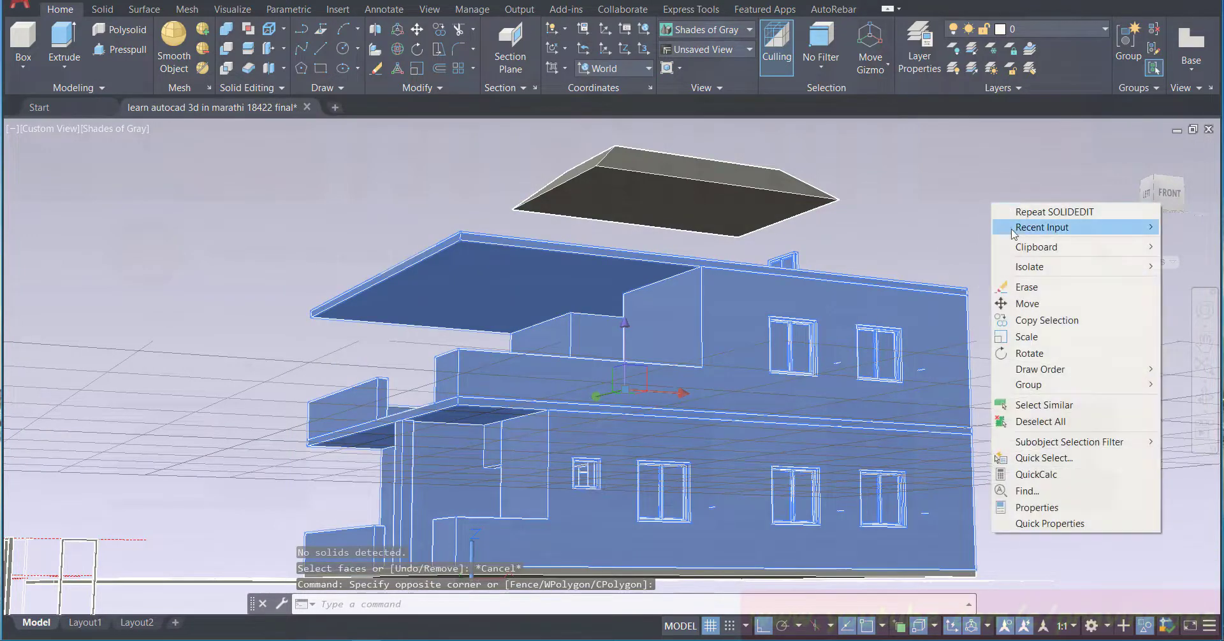
{"action": "mouse_move", "coordinate": [1034, 267]}
{"action": "left_click", "coordinate": [906, 283]}
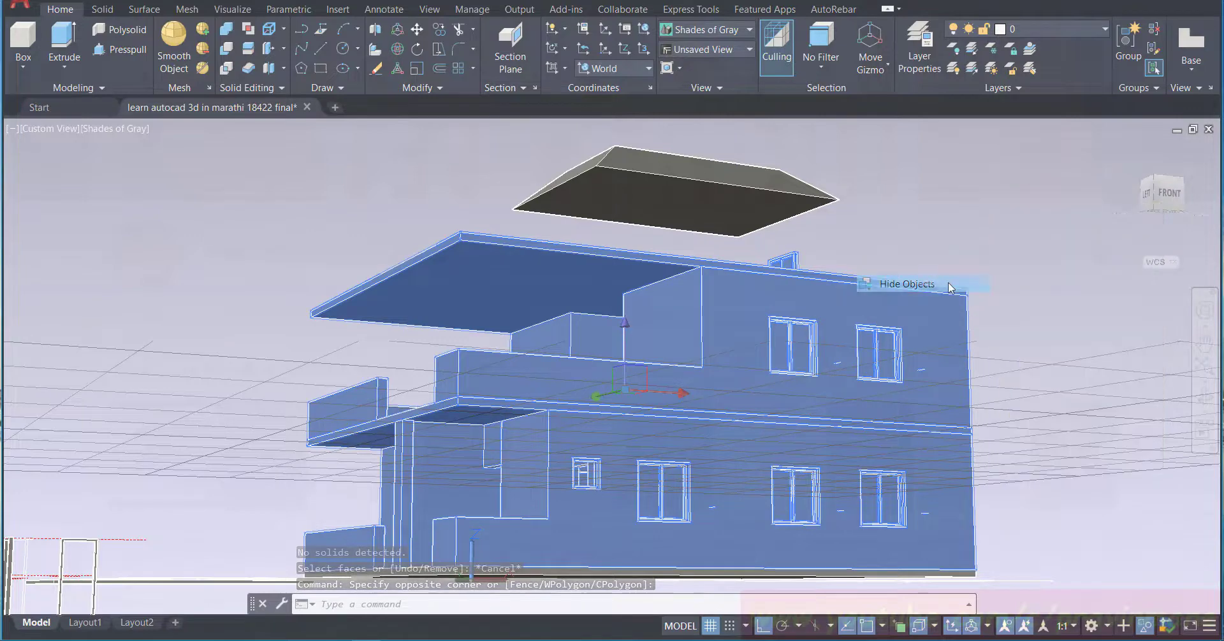
Step: Extrude the underside face of the tapered roof by 6" with a 0 taper angle and save the drawing
{"action": "left_click", "coordinate": [1204, 344]}
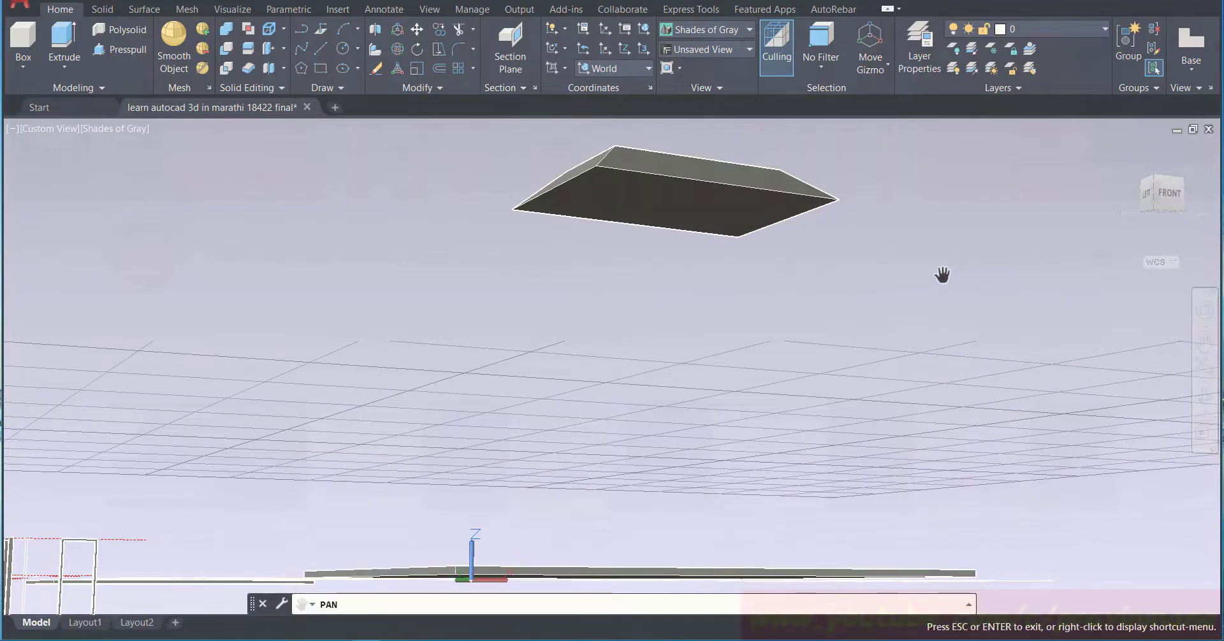
{"action": "left_click_drag", "start_coordinate": [941, 275], "coordinate": [763, 343]}
{"action": "left_click", "coordinate": [1205, 396]}
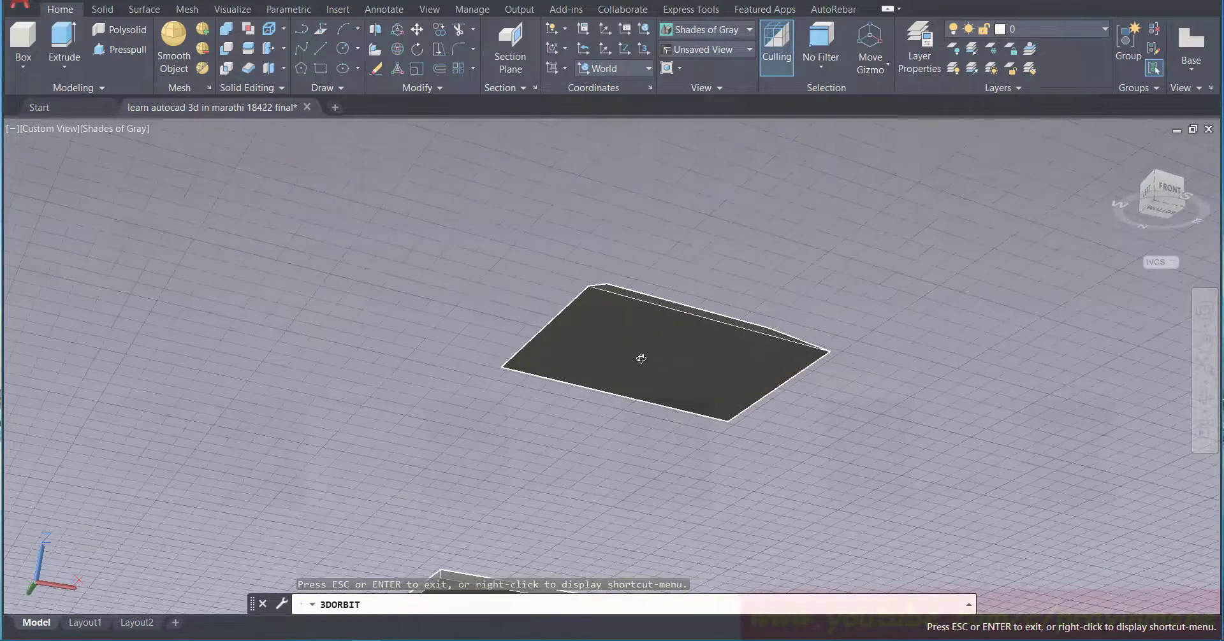
{"action": "key", "text": "Escape"}
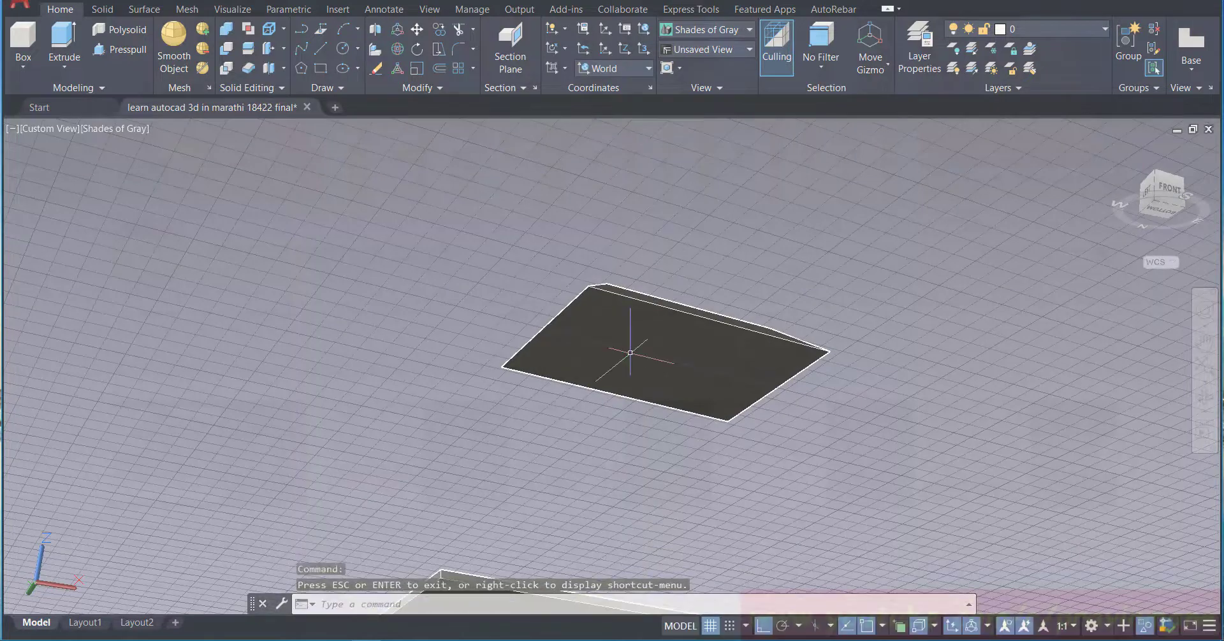
{"action": "left_click", "coordinate": [268, 51]}
{"action": "left_click", "coordinate": [596, 342]}
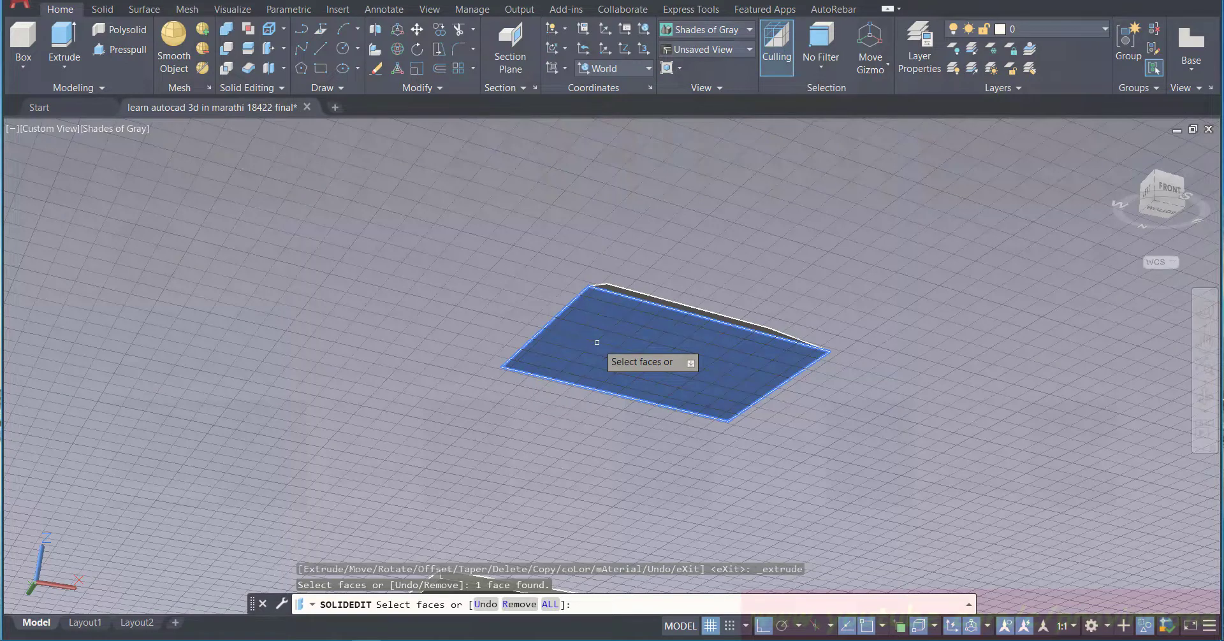
{"action": "key", "text": "Return"}
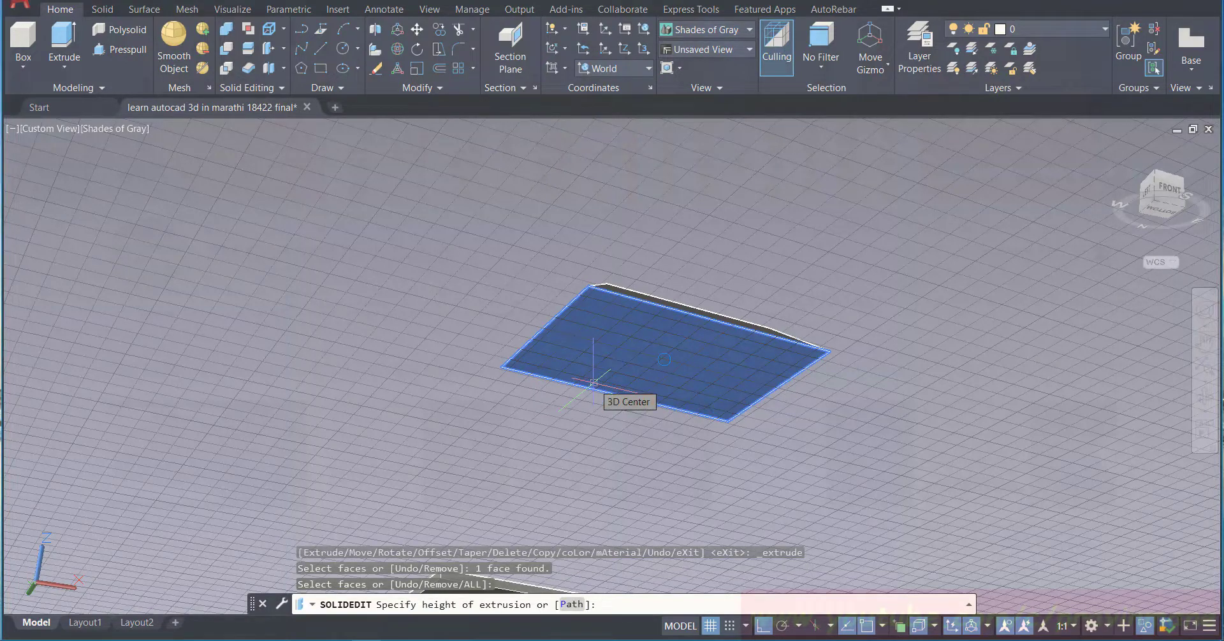
{"action": "type", "text": "6"}
{"action": "key", "text": "Return"}
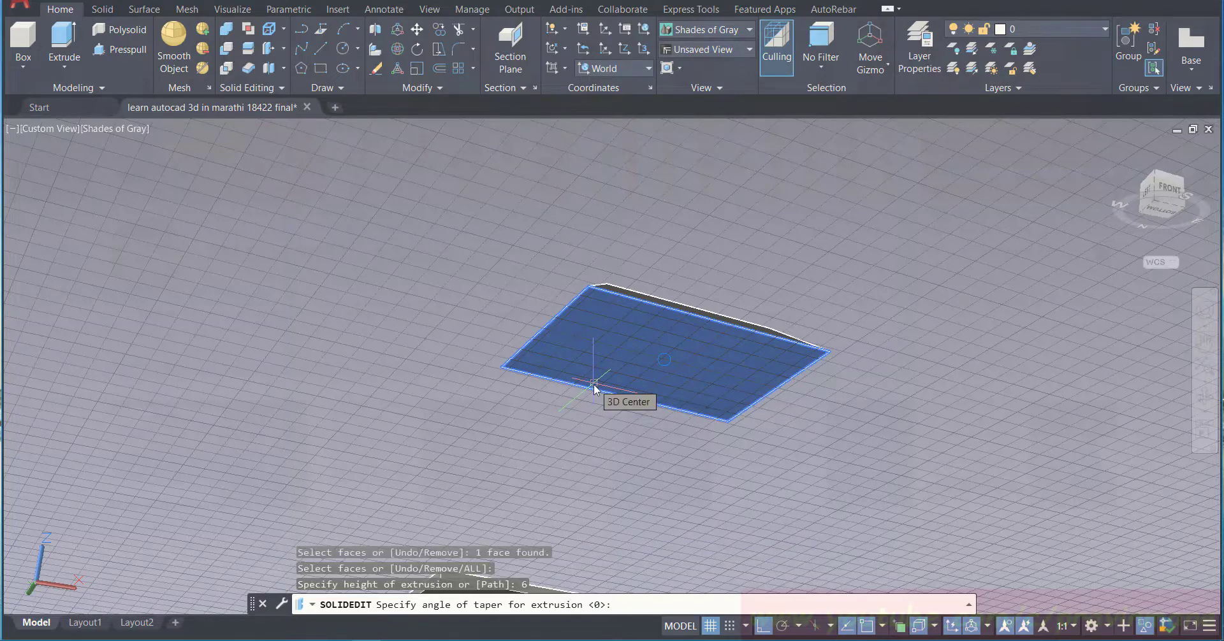
{"action": "key", "text": "Return"}
{"action": "key", "text": "Return"}
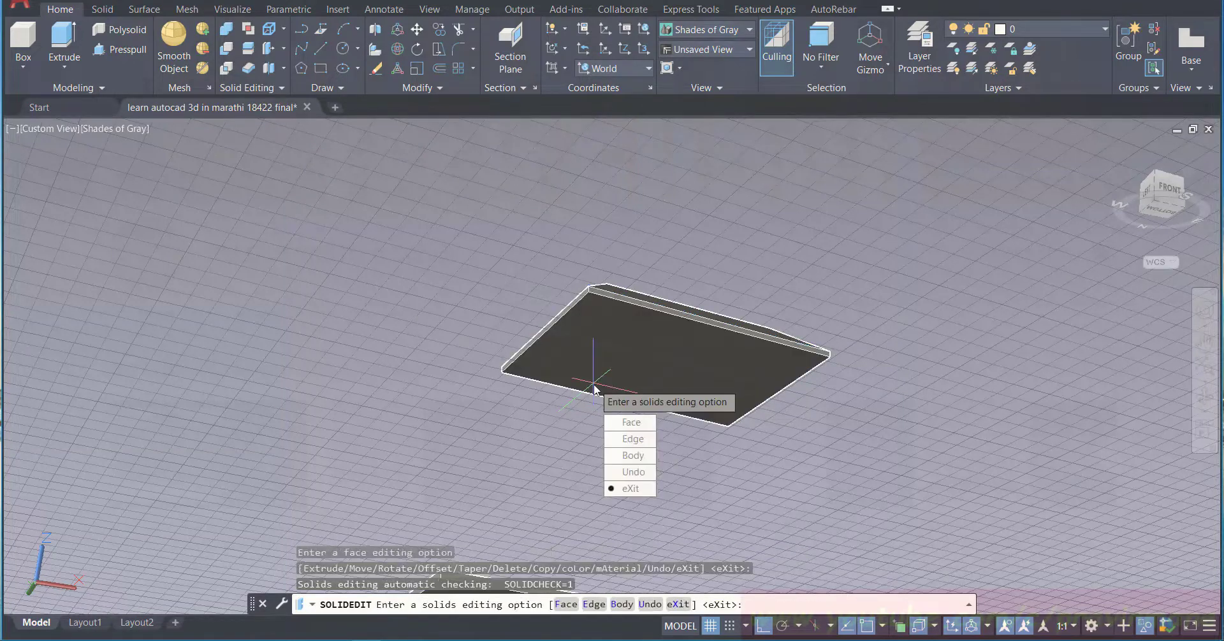
{"action": "key", "text": "Return"}
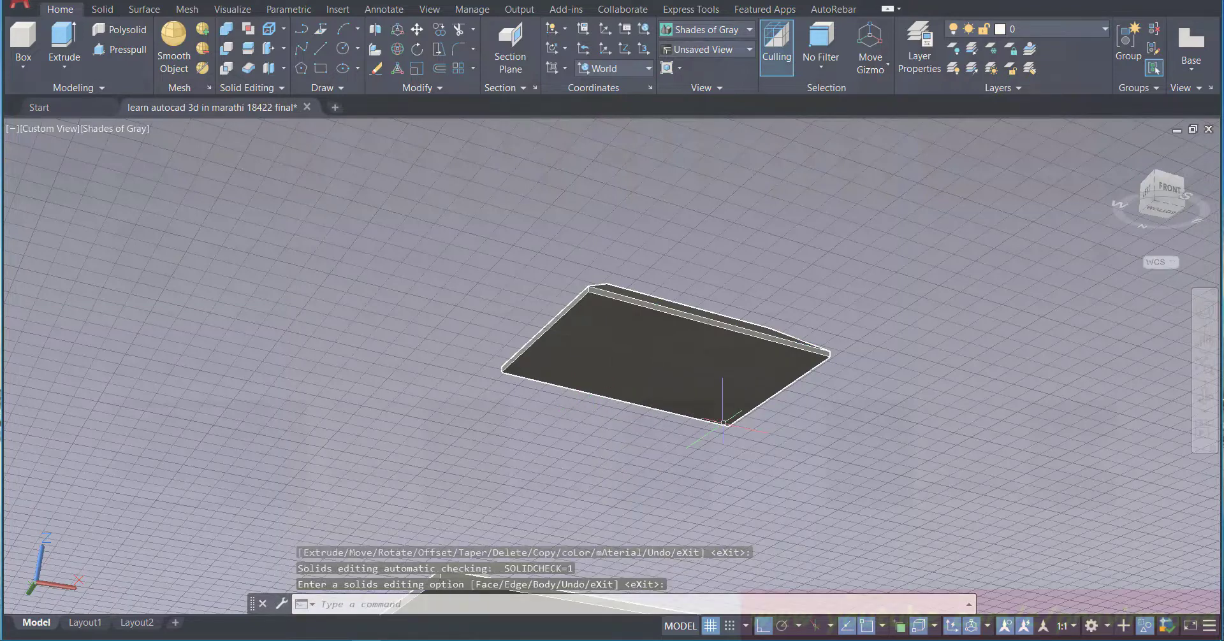
{"action": "key", "text": "ctrl+s"}
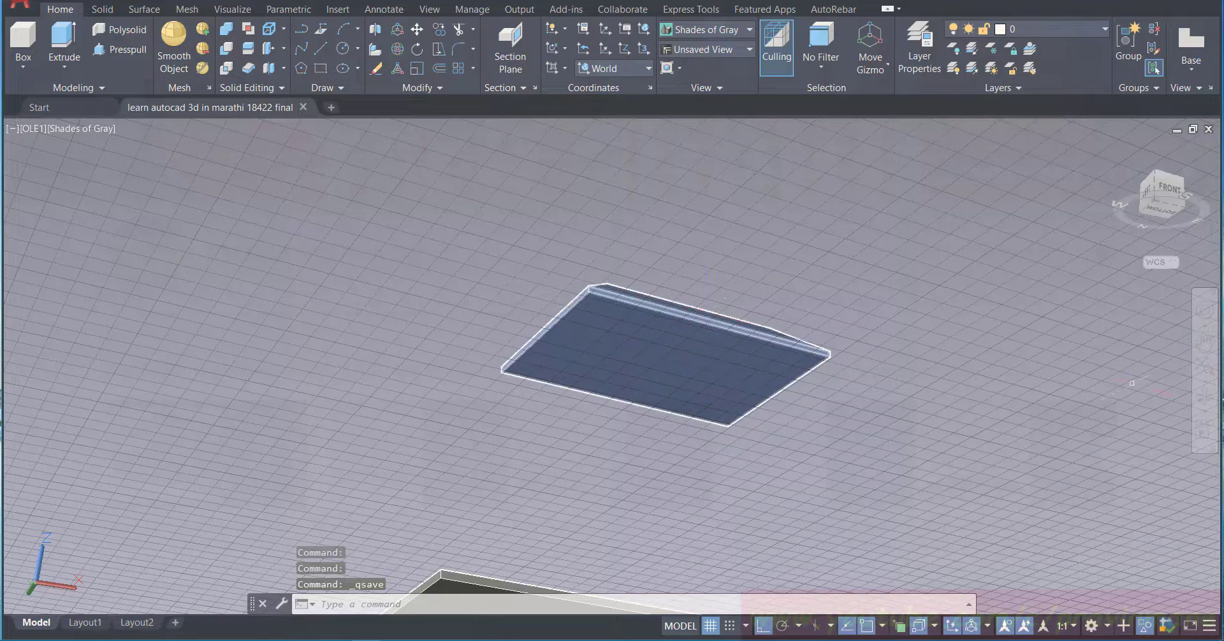
Step: Copy the tapered roof straight down by its edge thickness, using the upper and lower corners of its eave edge
{"action": "left_click", "coordinate": [1204, 394]}
{"action": "left_click_drag", "start_coordinate": [934, 315], "coordinate": [991, 432]}
{"action": "key", "text": "Escape"}
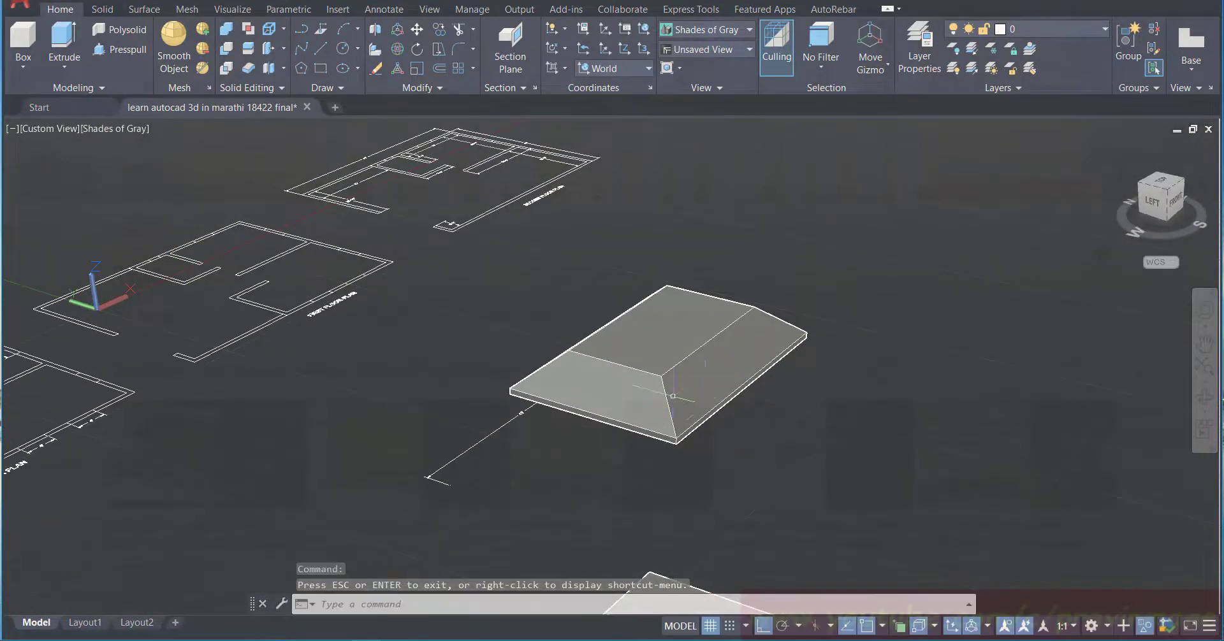
{"action": "left_click", "coordinate": [609, 324]}
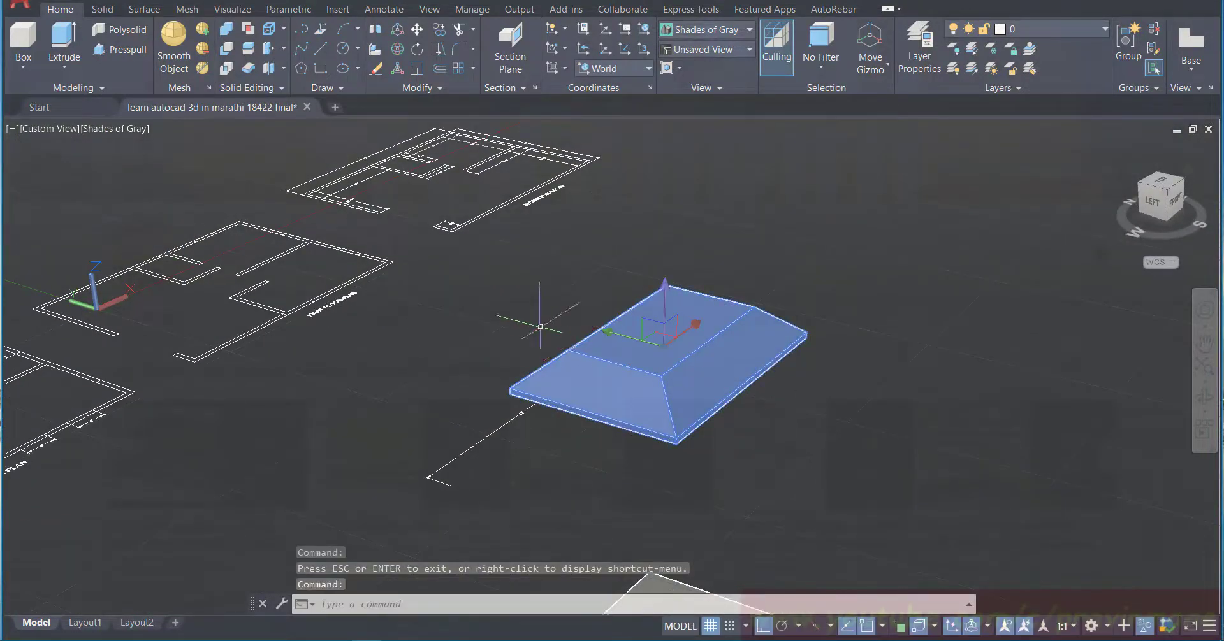
{"action": "left_click", "coordinate": [440, 32]}
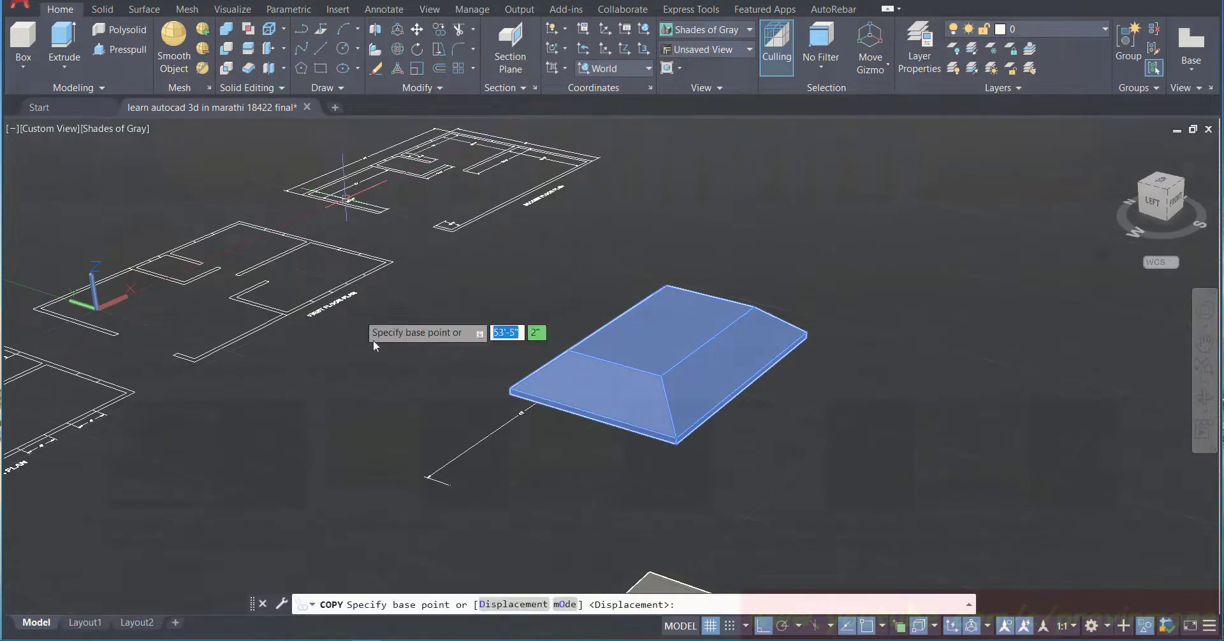
{"action": "left_click", "coordinate": [509, 388]}
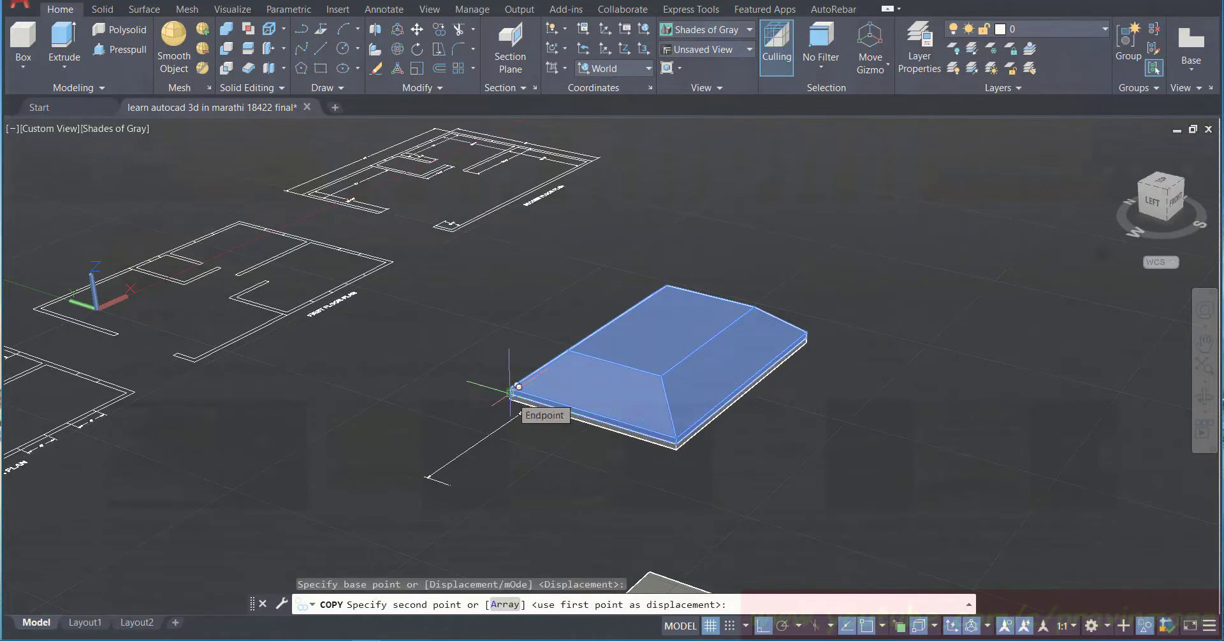
{"action": "left_click", "coordinate": [517, 387]}
{"action": "key", "text": "Escape"}
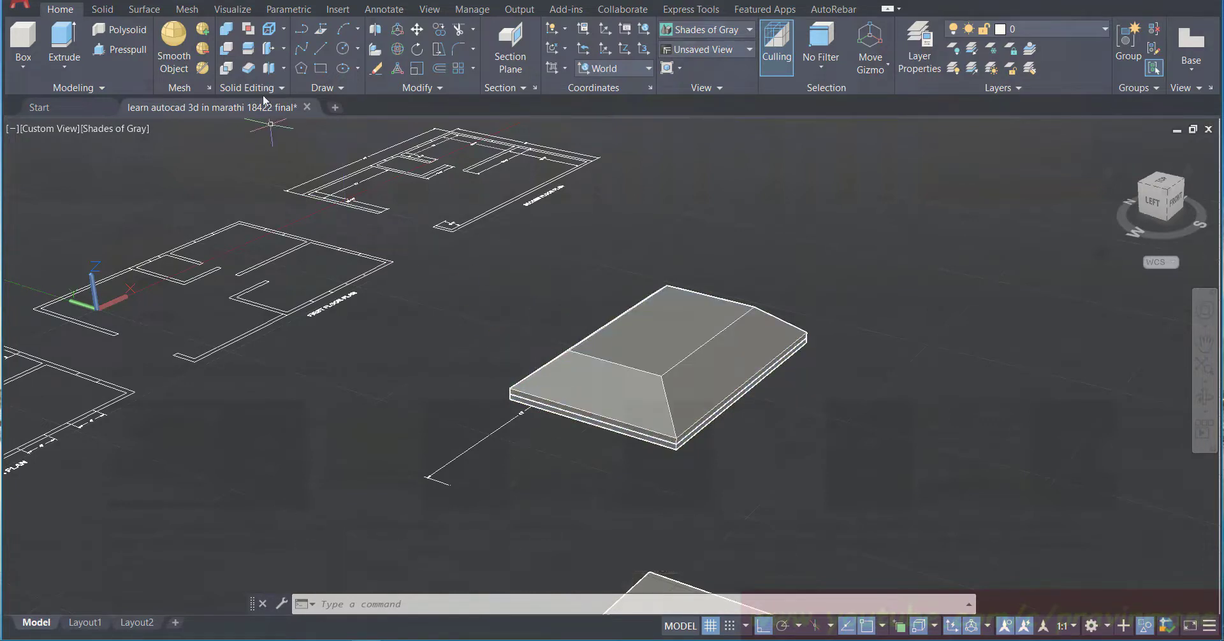
Step: Subtract the lower roof copy from the upper roof solid to hollow it out, and save the drawing
{"action": "left_click", "coordinate": [227, 50]}
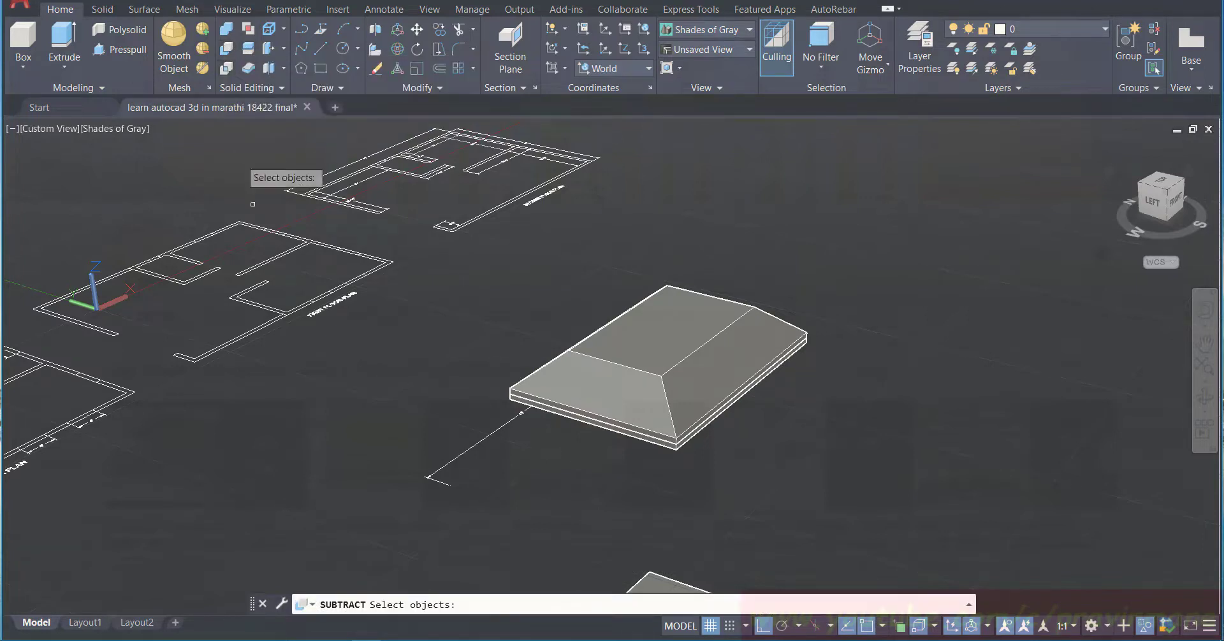
{"action": "left_click", "coordinate": [558, 378]}
{"action": "key", "text": "Return"}
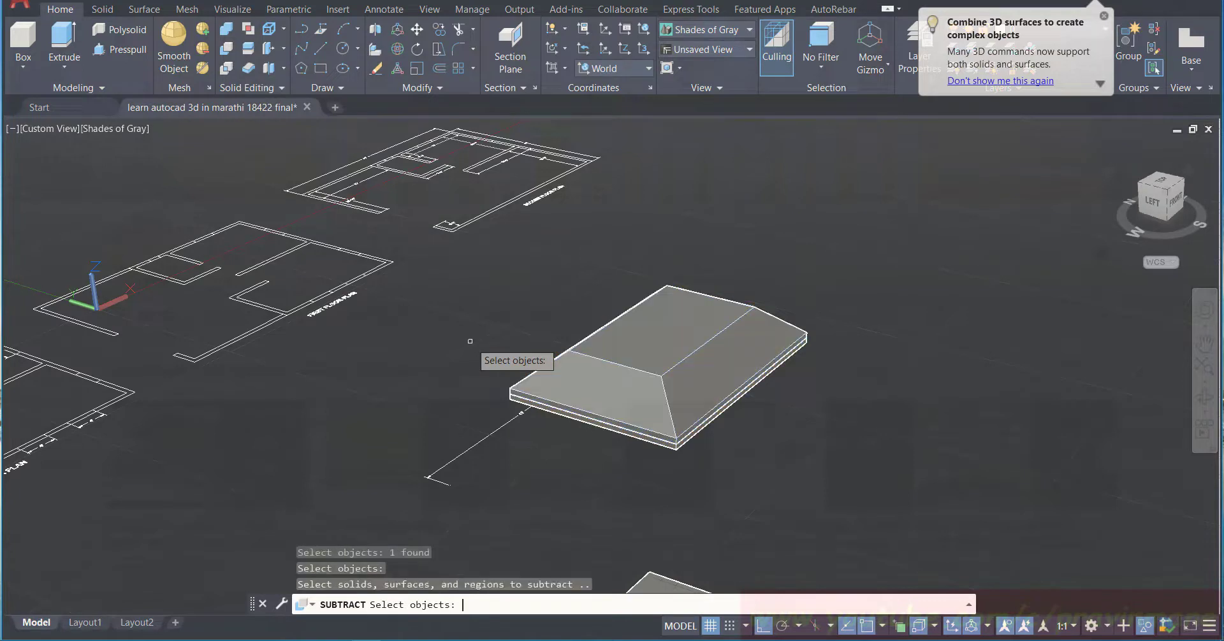
{"action": "left_click", "coordinate": [520, 405]}
{"action": "key", "text": "Return"}
{"action": "key", "text": "Return"}
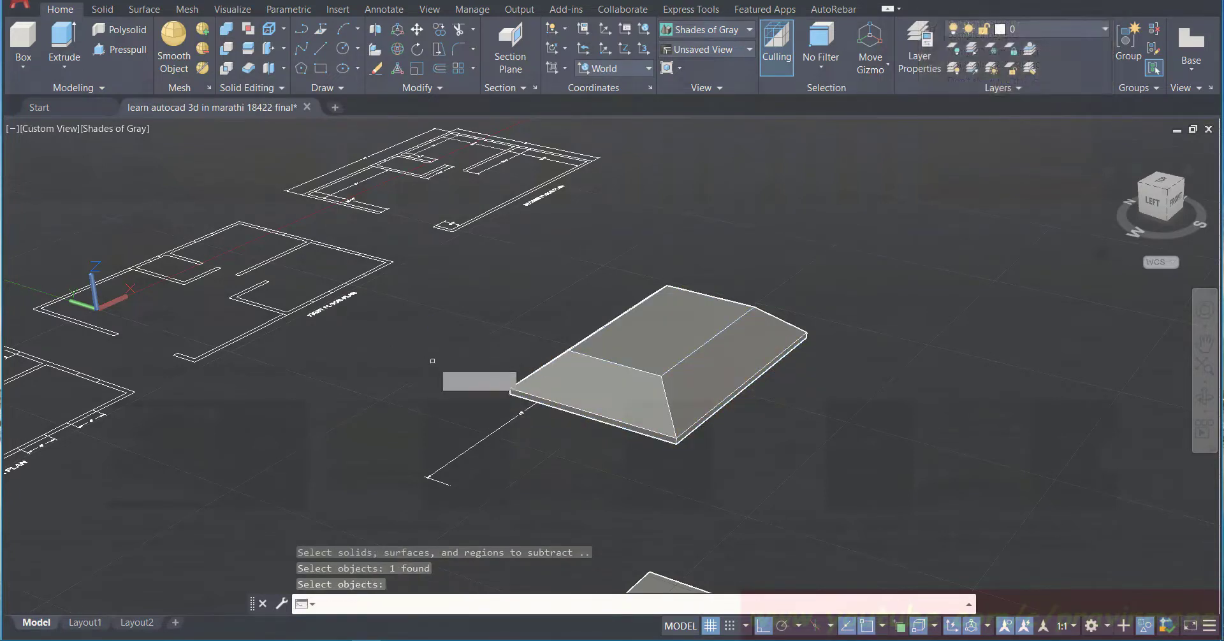
{"action": "key", "text": "Return"}
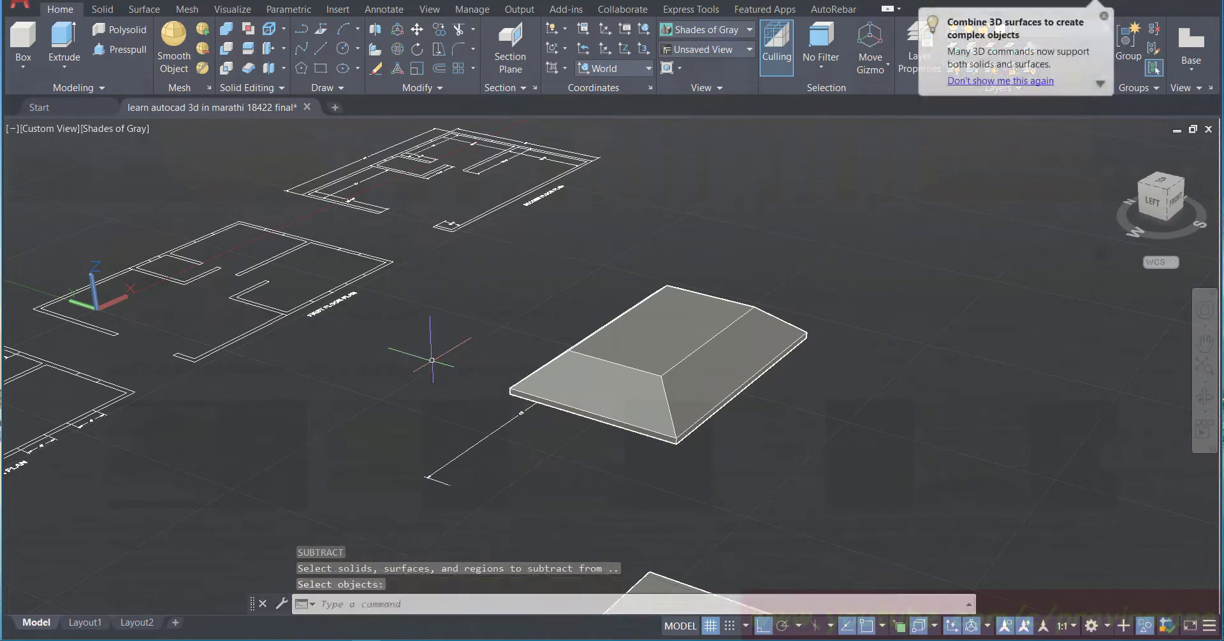
{"action": "key", "text": "Escape"}
{"action": "key", "text": "ctrl+s"}
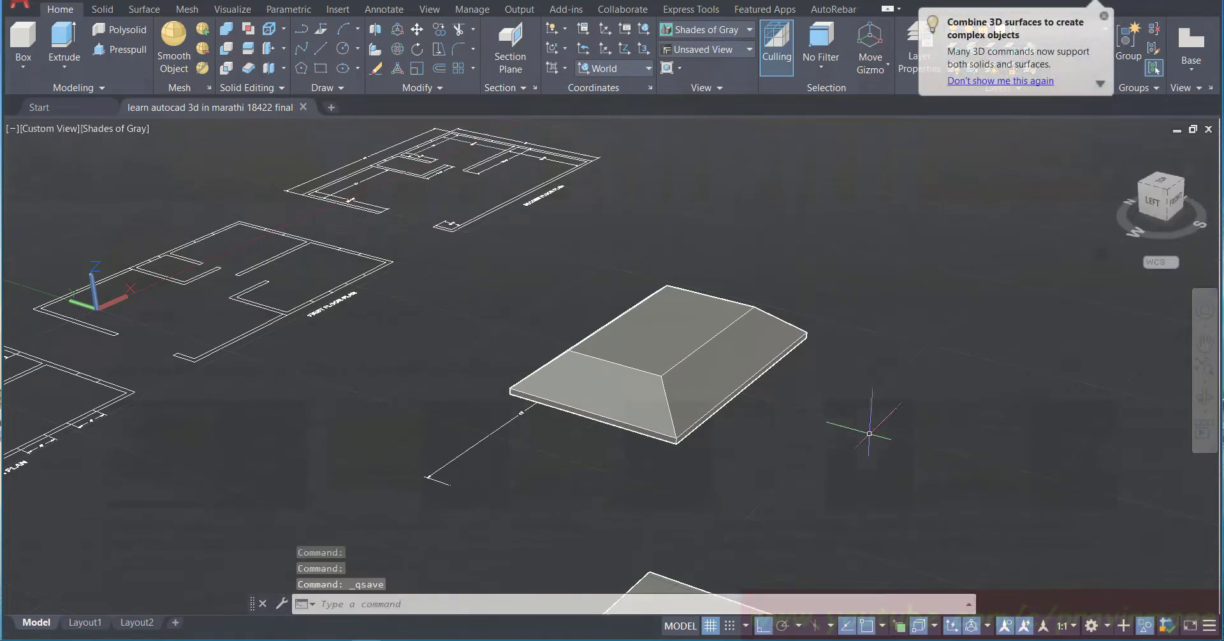
Step: Save the drawing and examine the roof's hollow underside and sloping sides from low viewpoints
{"action": "left_click", "coordinate": [1205, 398]}
{"action": "mouse_move", "coordinate": [906, 436]}
{"action": "left_mouse_down"}
{"action": "mouse_move", "coordinate": [880, 404]}
{"action": "mouse_move", "coordinate": [892, 418]}
{"action": "left_mouse_up"}
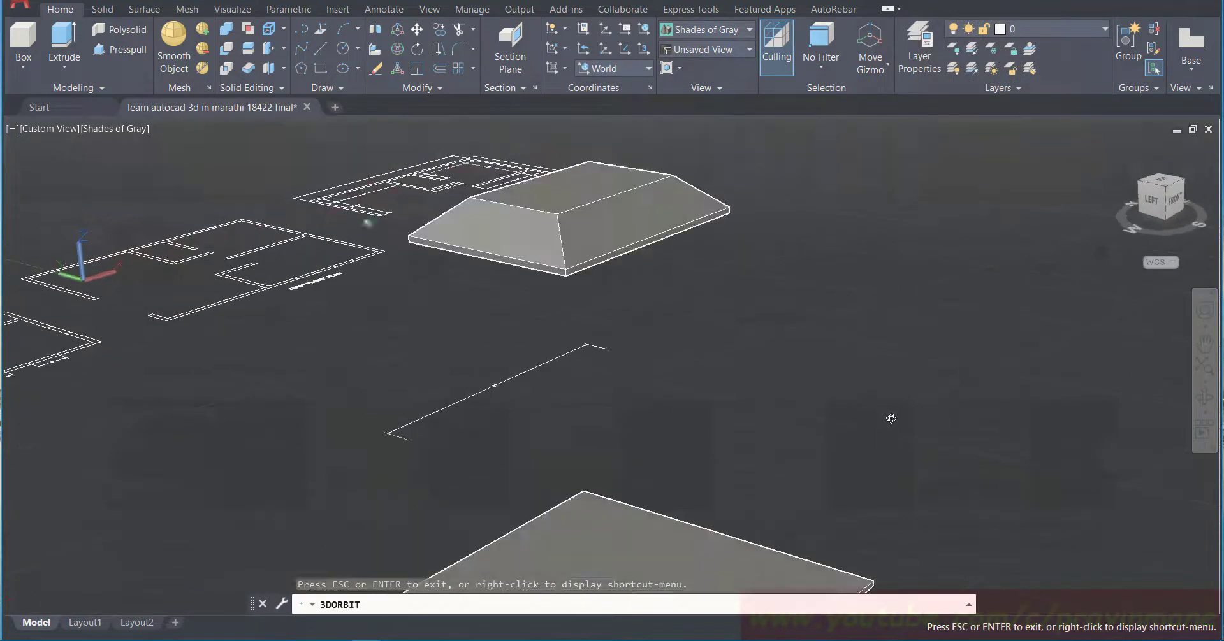
{"action": "scroll", "coordinate": [640, 269], "scroll_direction": "up", "scroll_amount": 5}
{"action": "scroll", "coordinate": [640, 269], "scroll_direction": "down", "scroll_amount": 1}
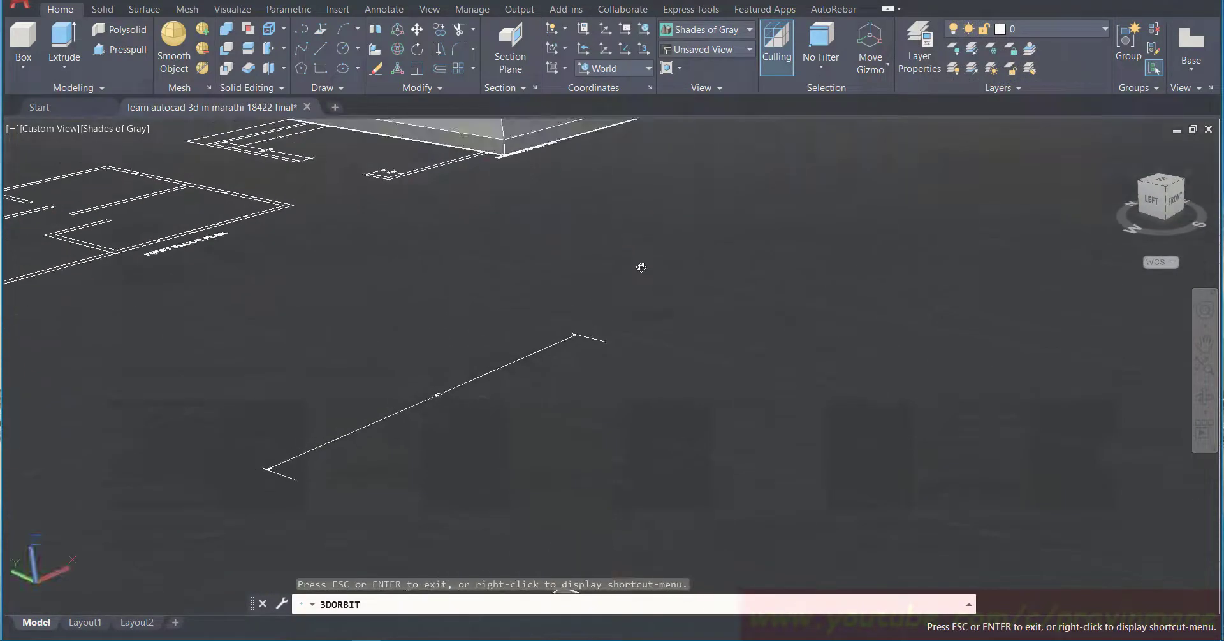
{"action": "scroll", "coordinate": [640, 269], "scroll_direction": "up", "scroll_amount": 3}
{"action": "scroll", "coordinate": [640, 269], "scroll_direction": "down", "scroll_amount": 1}
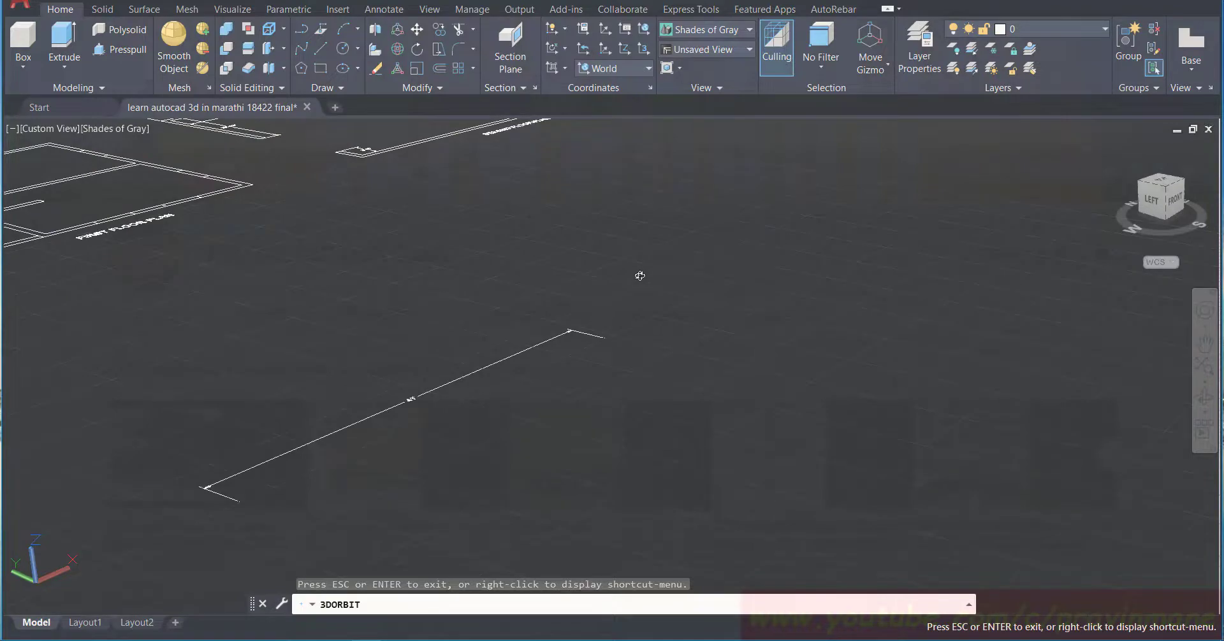
{"action": "key", "text": "Escape"}
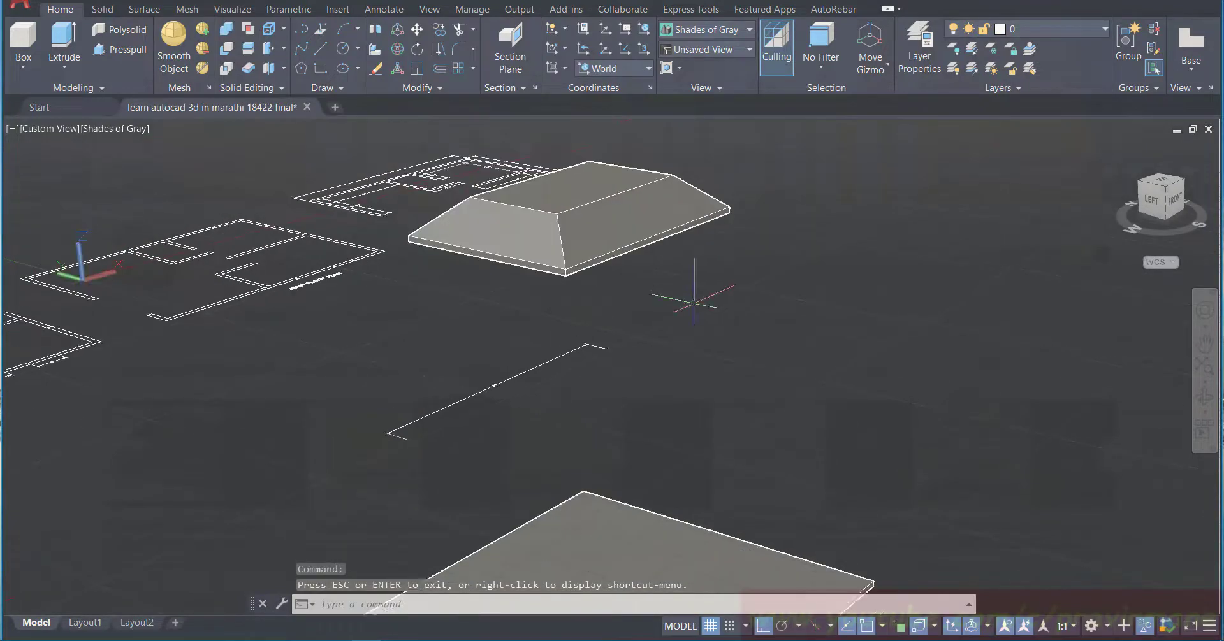
{"action": "key", "text": "ctrl+s"}
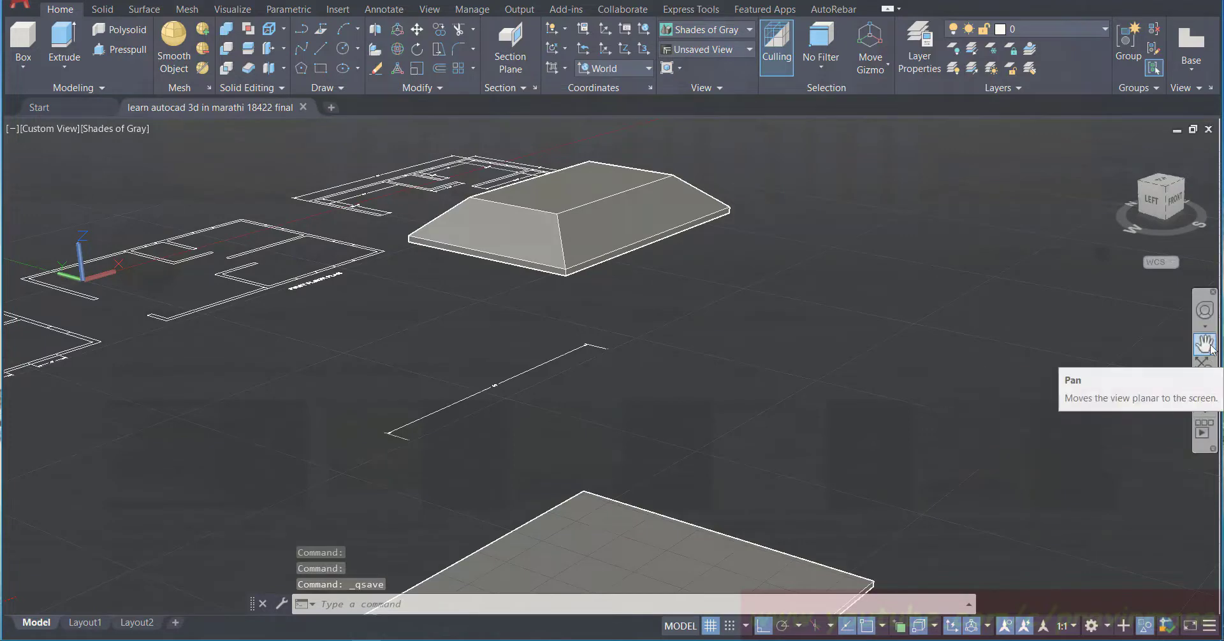
{"action": "left_click", "coordinate": [1207, 345]}
{"action": "left_click_drag", "start_coordinate": [735, 296], "coordinate": [819, 510]}
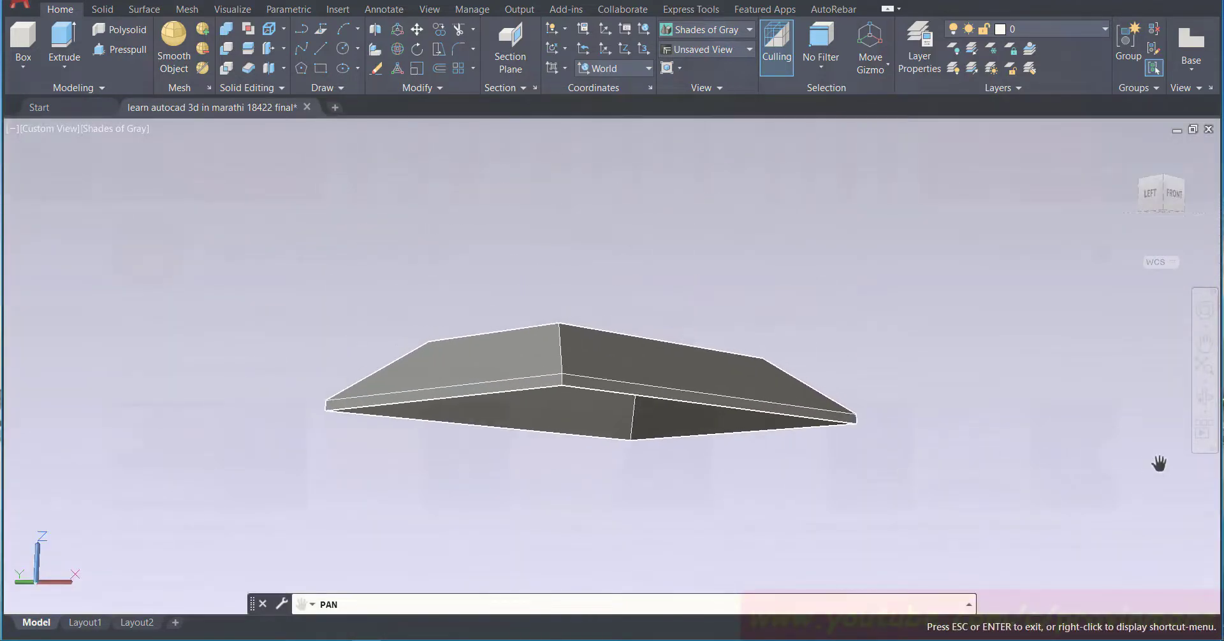
{"action": "left_click", "coordinate": [1205, 396]}
{"action": "mouse_move", "coordinate": [937, 410]}
{"action": "left_mouse_down"}
{"action": "mouse_move", "coordinate": [892, 384]}
{"action": "mouse_move", "coordinate": [893, 349]}
{"action": "mouse_move", "coordinate": [951, 348]}
{"action": "mouse_move", "coordinate": [1036, 375]}
{"action": "mouse_move", "coordinate": [987, 369]}
{"action": "mouse_move", "coordinate": [929, 396]}
{"action": "mouse_move", "coordinate": [926, 381]}
{"action": "mouse_move", "coordinate": [919, 411]}
{"action": "left_mouse_up"}
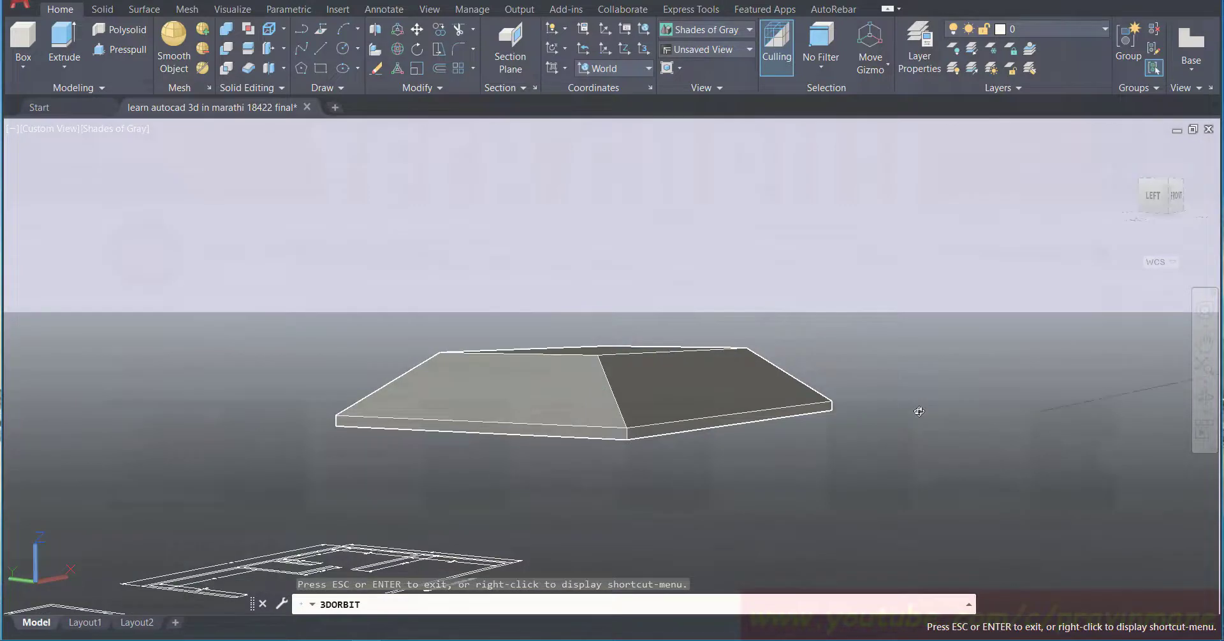
{"action": "key", "text": "Escape"}
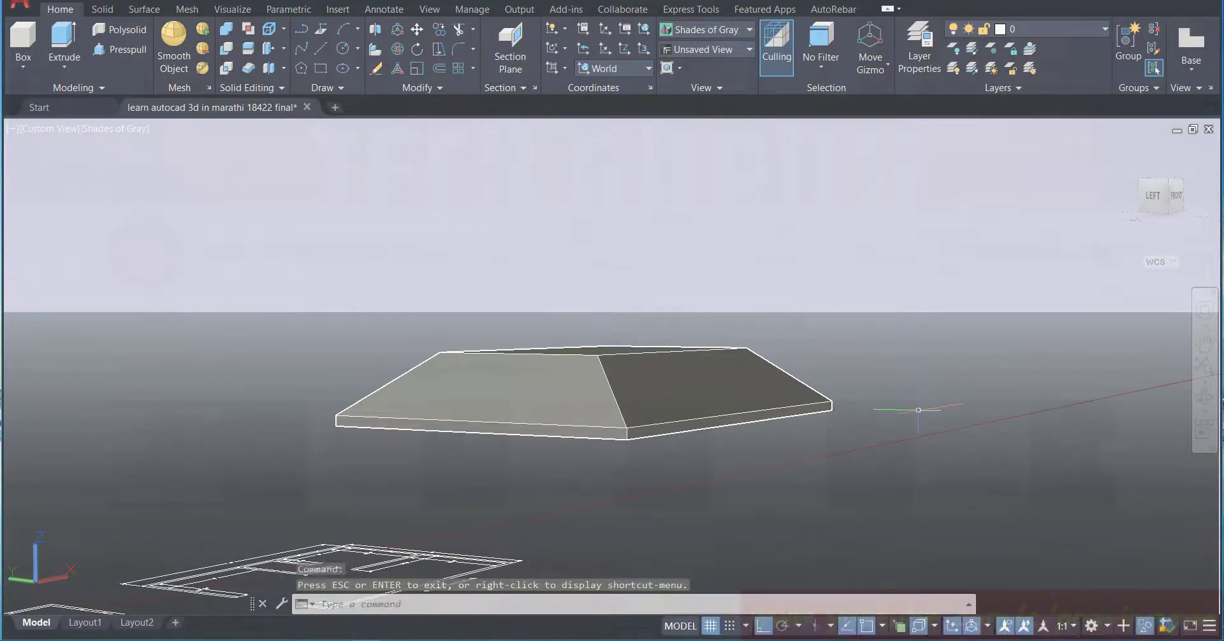
Step: Delete the leftover dimension line beside the tapered roof and save the drawing
{"action": "left_click", "coordinate": [1120, 155]}
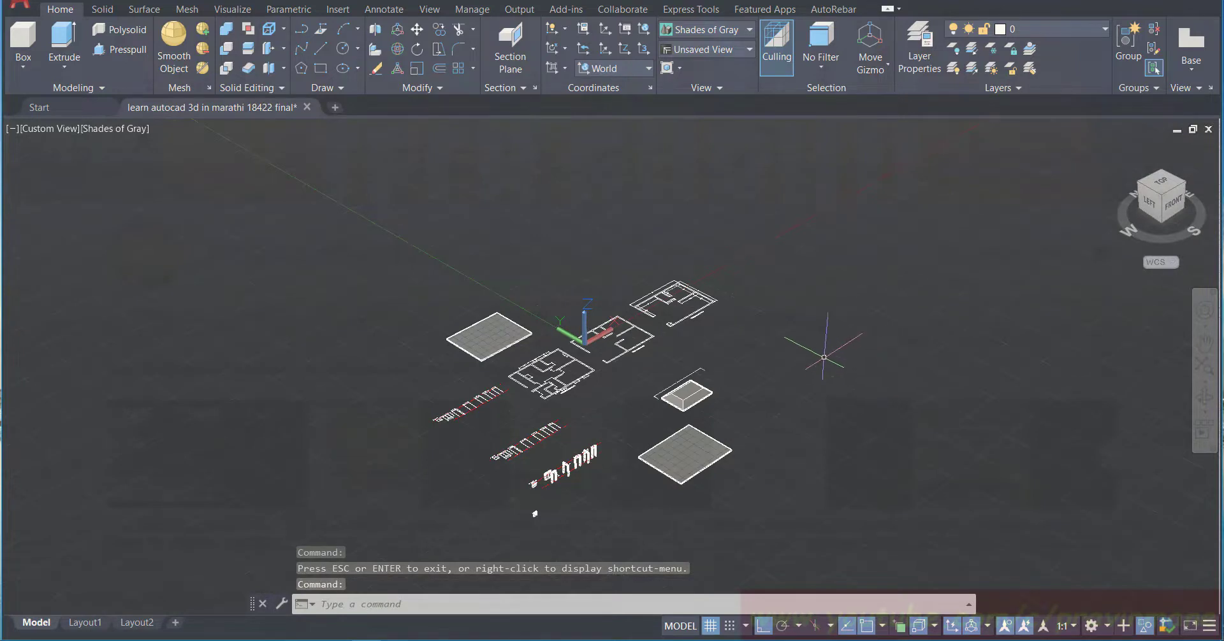
{"action": "key", "text": "Escape"}
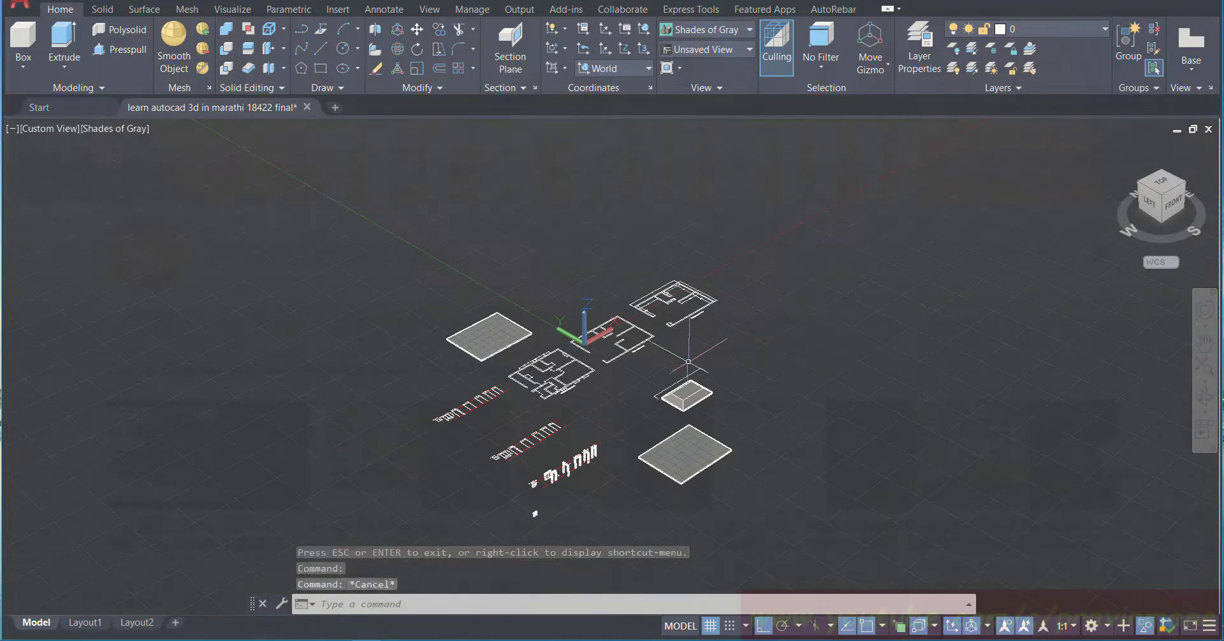
{"action": "left_click", "coordinate": [686, 390]}
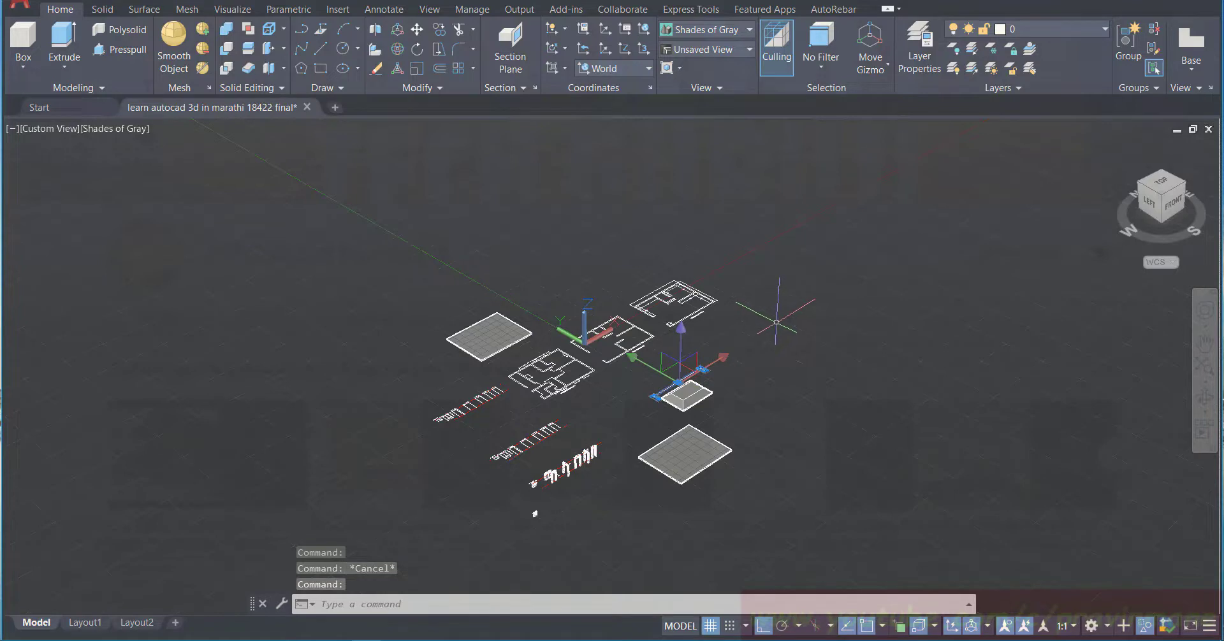
{"action": "key", "text": "Delete"}
{"action": "key", "text": "Escape"}
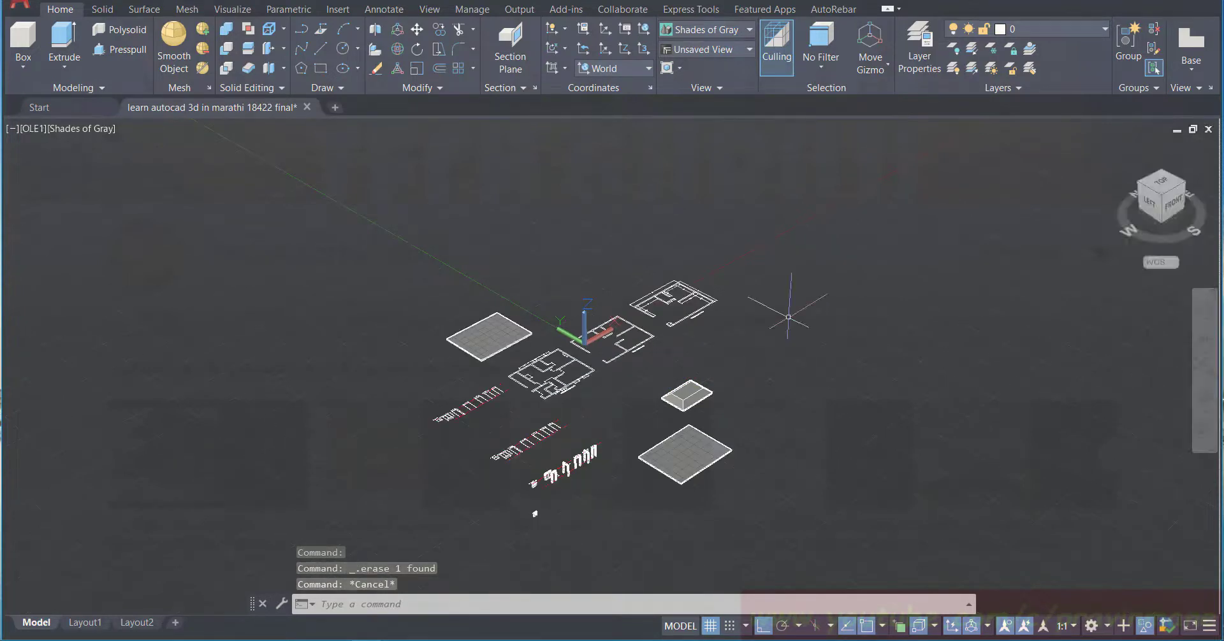
{"action": "key", "text": "ctrl+s"}
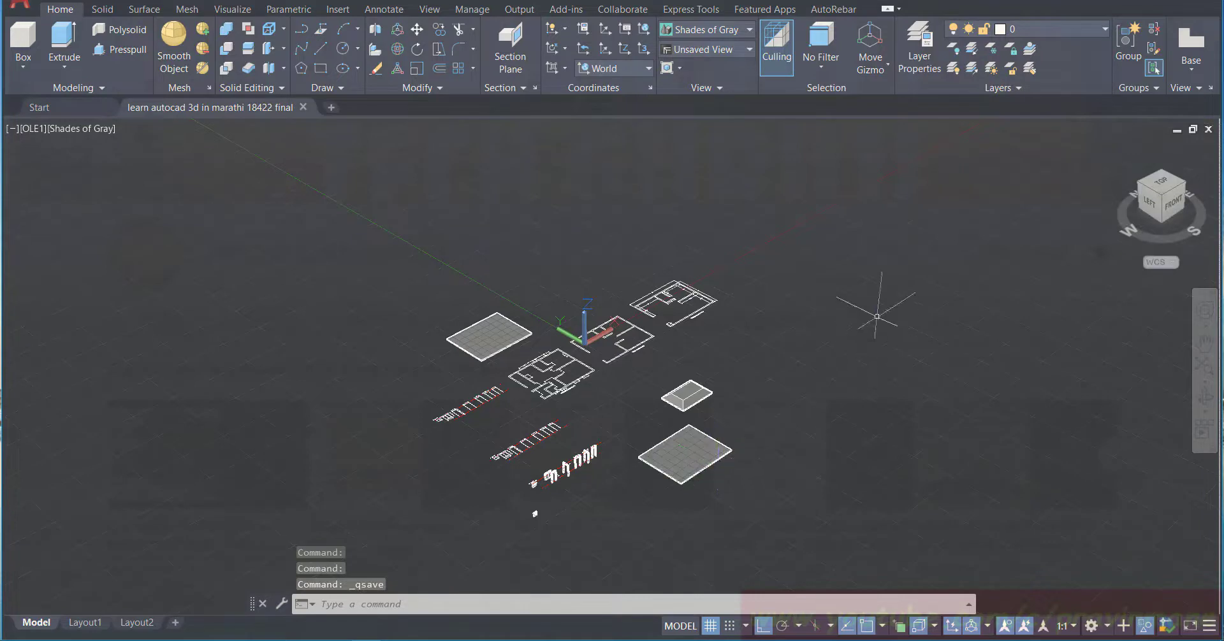
Step: End object isolation to bring back all the hidden slabs, walls and windows of the house
{"action": "right_click", "coordinate": [877, 317]}
{"action": "mouse_move", "coordinate": [928, 382]}
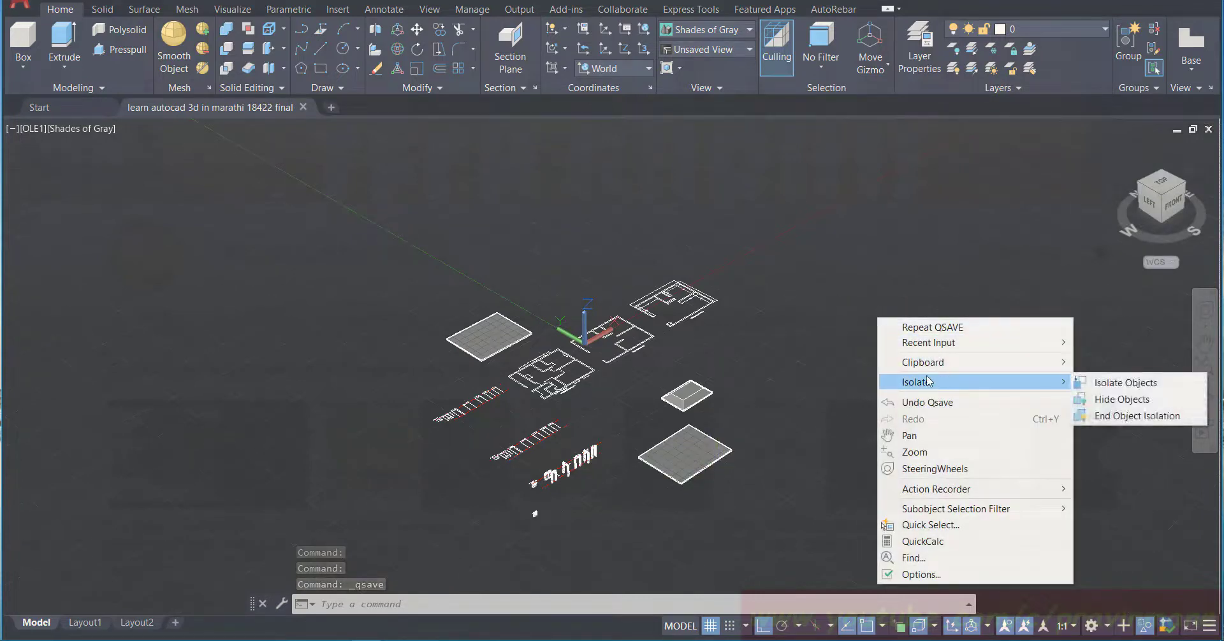
{"action": "left_click", "coordinate": [1122, 416]}
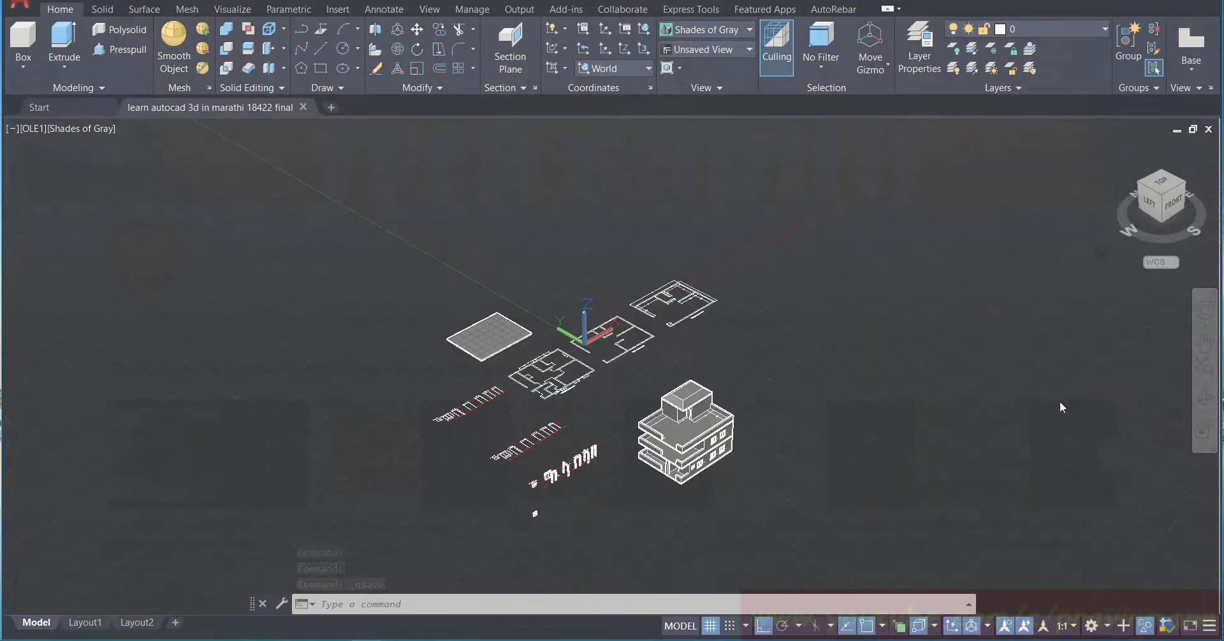
{"action": "key", "text": "Escape"}
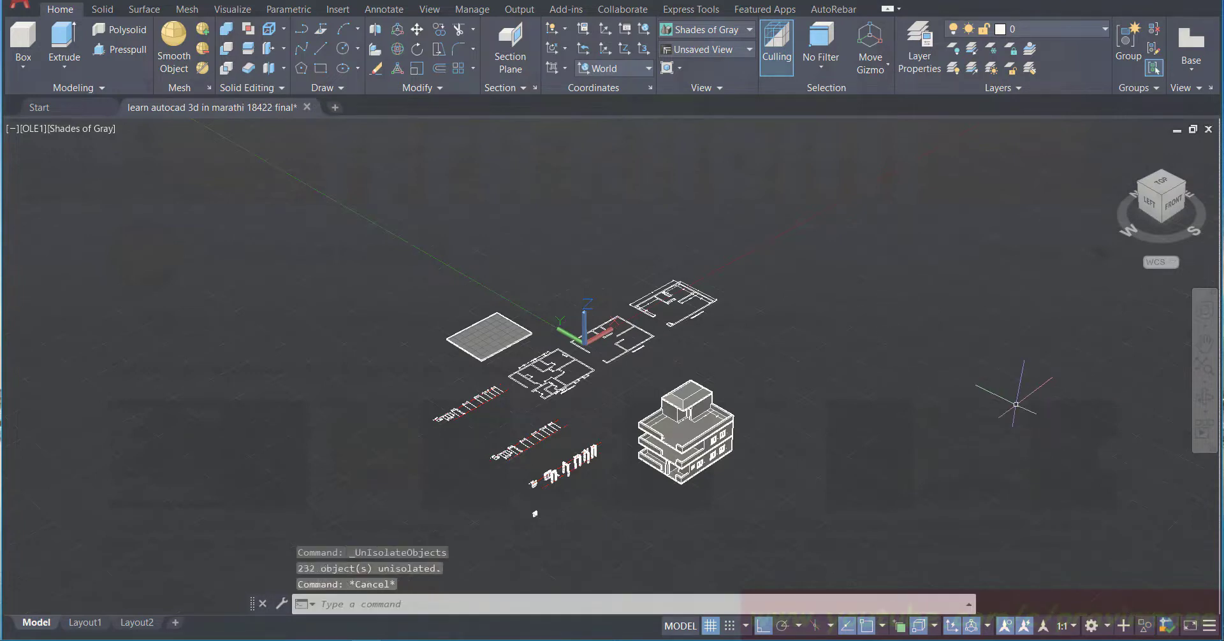
Step: Save the drawing and examine the restored house's terrace, balconies and parapet walls up close
{"action": "key", "text": "ctrl+s"}
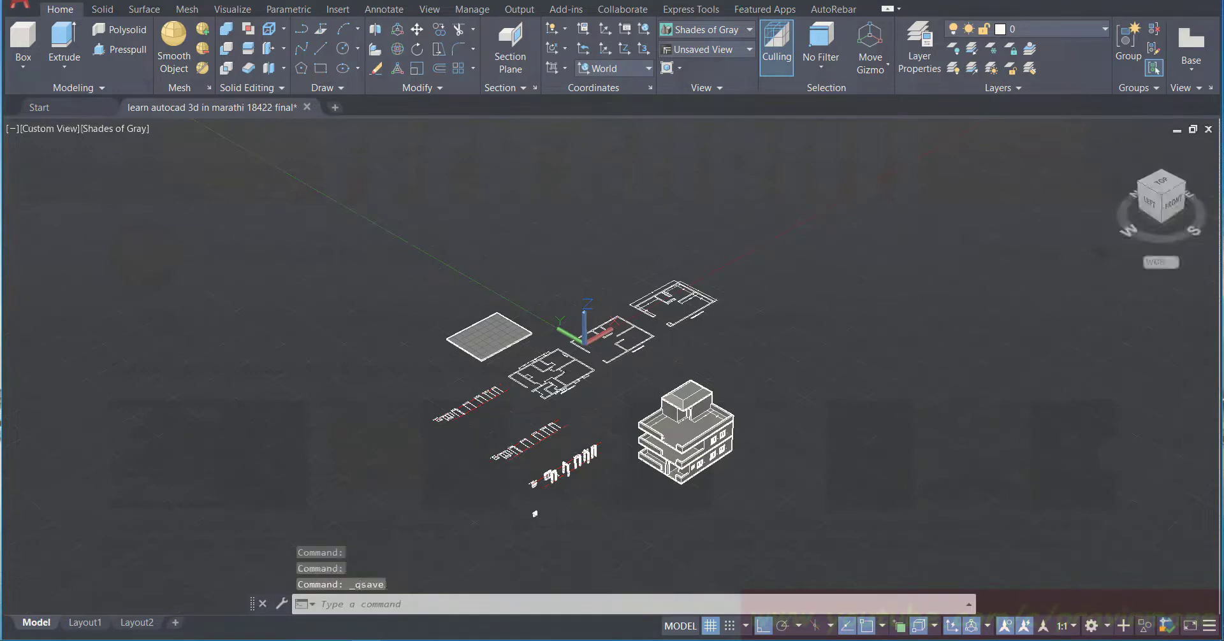
{"action": "scroll", "coordinate": [598, 376], "scroll_direction": "up", "scroll_amount": 3}
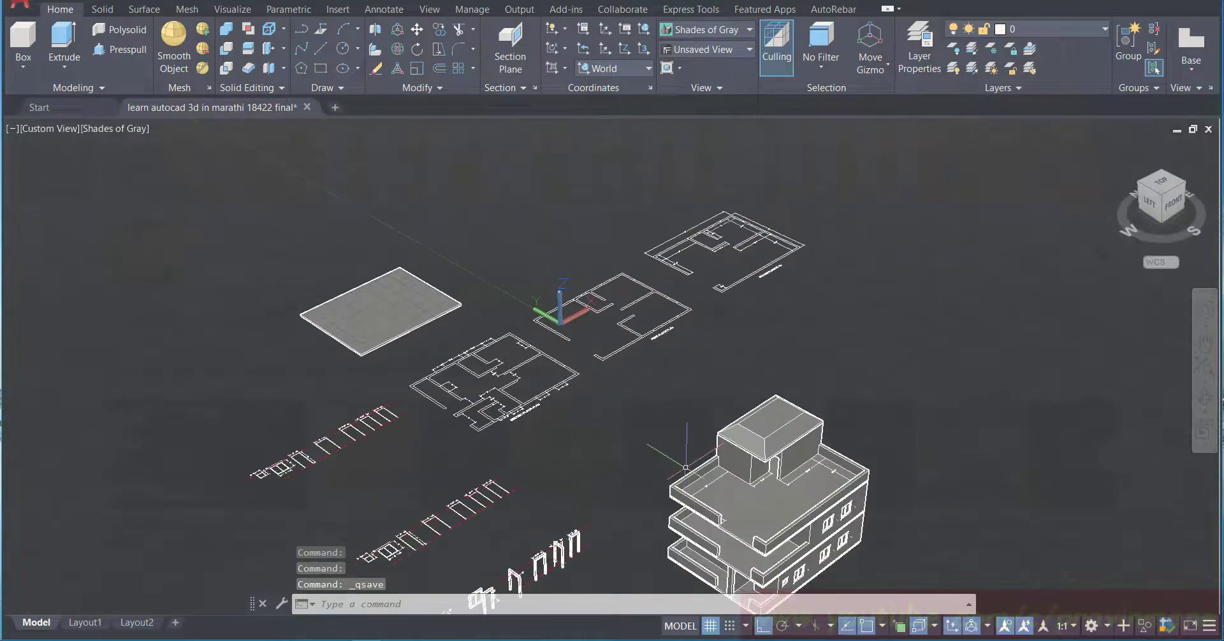
{"action": "left_click", "coordinate": [1206, 354]}
{"action": "mouse_move", "coordinate": [1055, 411]}
{"action": "left_mouse_down"}
{"action": "mouse_move", "coordinate": [1005, 341]}
{"action": "mouse_move", "coordinate": [1005, 258]}
{"action": "left_mouse_up"}
{"action": "scroll", "coordinate": [782, 338], "scroll_direction": "up", "scroll_amount": 5}
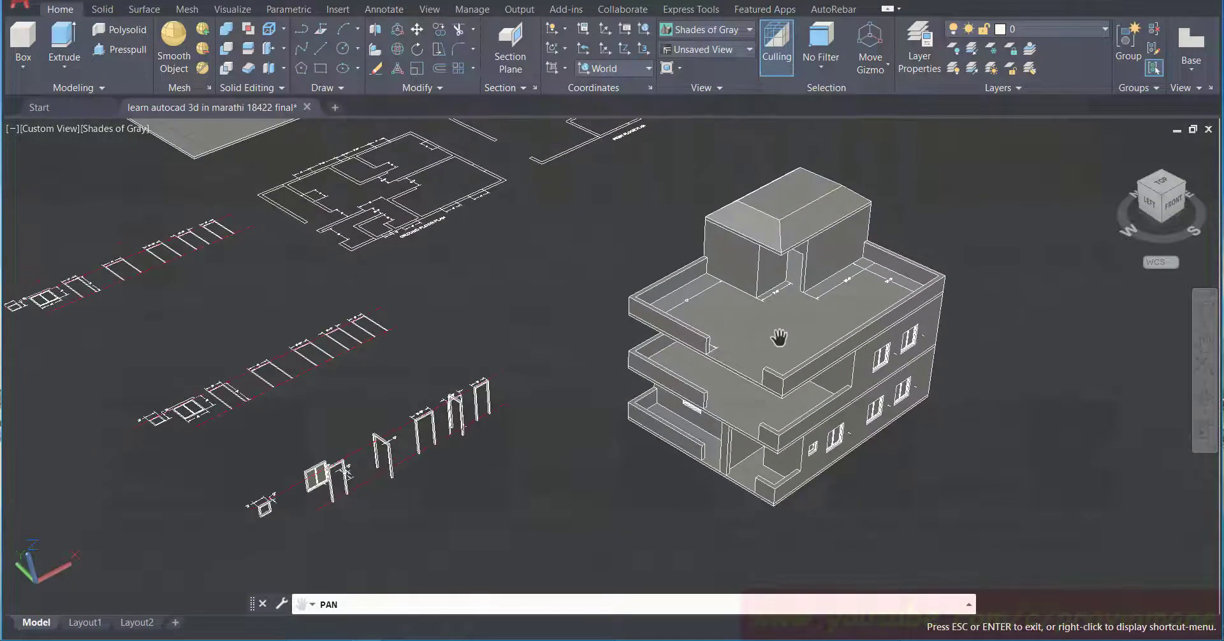
{"action": "scroll", "coordinate": [779, 338], "scroll_direction": "up", "scroll_amount": 1}
{"action": "left_click_drag", "start_coordinate": [779, 344], "coordinate": [694, 325]}
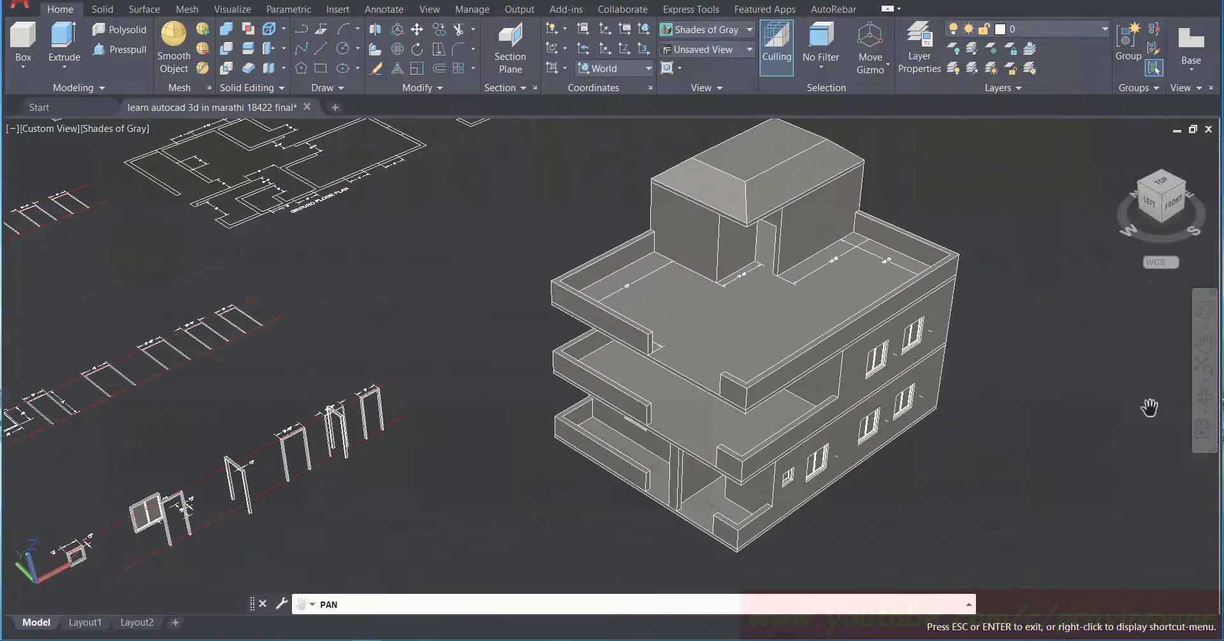
{"action": "scroll", "coordinate": [1052, 369], "scroll_direction": "up", "scroll_amount": 3}
{"action": "scroll", "coordinate": [1053, 371], "scroll_direction": "up", "scroll_amount": 3}
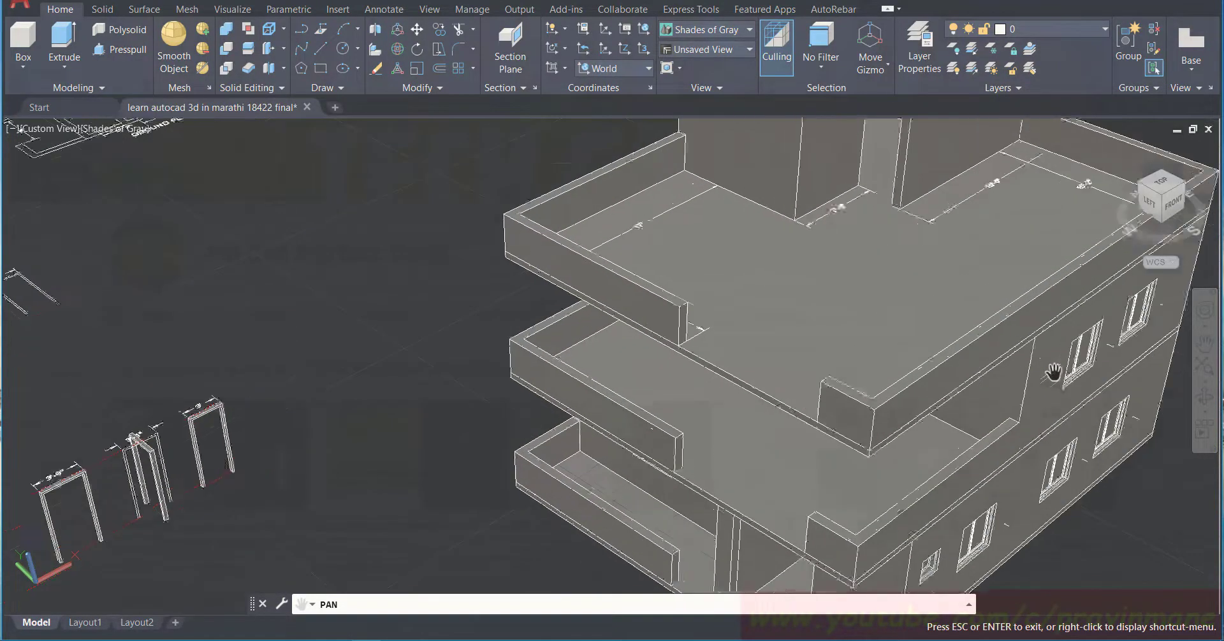
{"action": "scroll", "coordinate": [1052, 375], "scroll_direction": "up", "scroll_amount": 2}
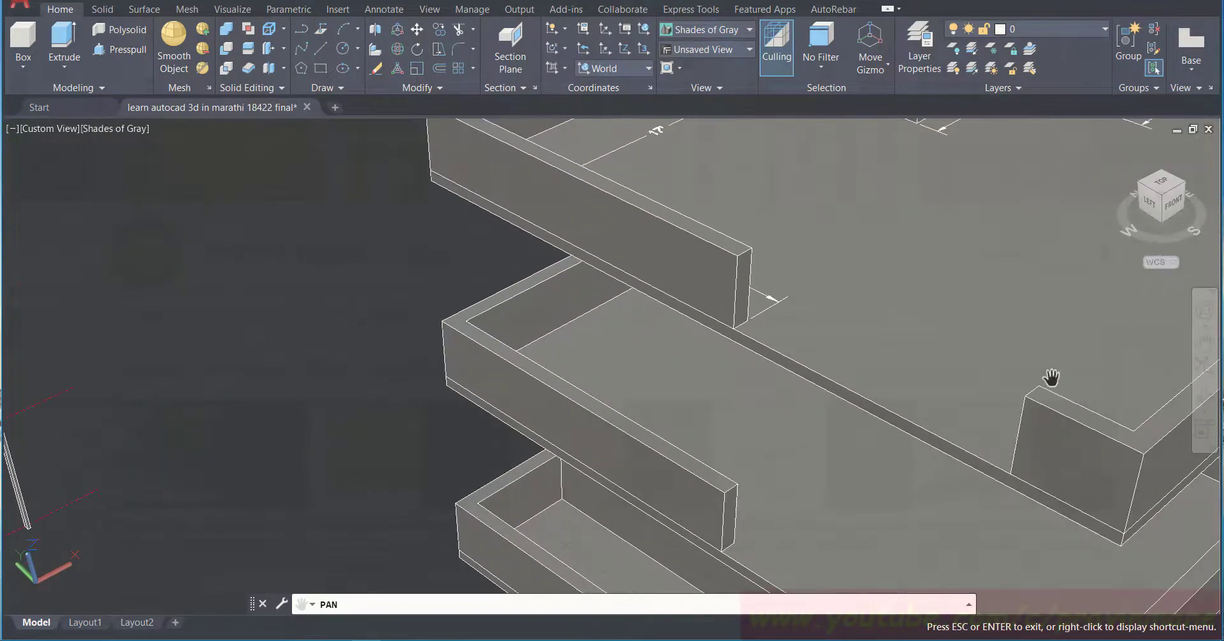
{"action": "scroll", "coordinate": [1052, 379], "scroll_direction": "down", "scroll_amount": 5}
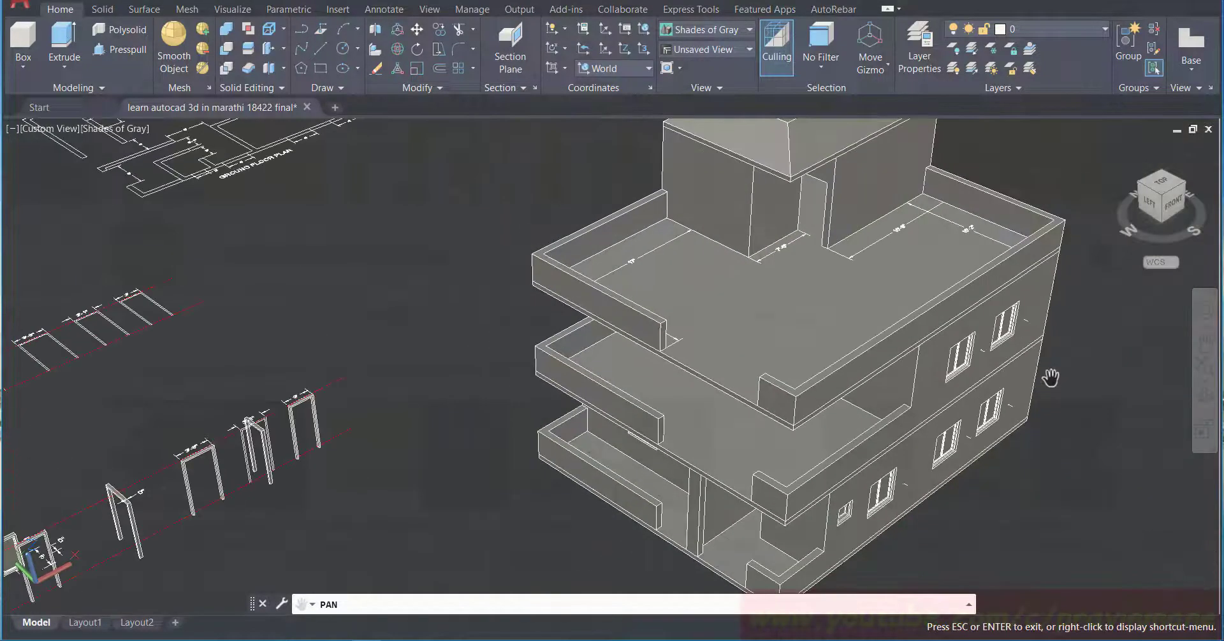
Step: Examine the complete house from a lower corner viewpoint, from the tapered roof down to the ground-floor windows and balconies
{"action": "left_click", "coordinate": [1208, 402]}
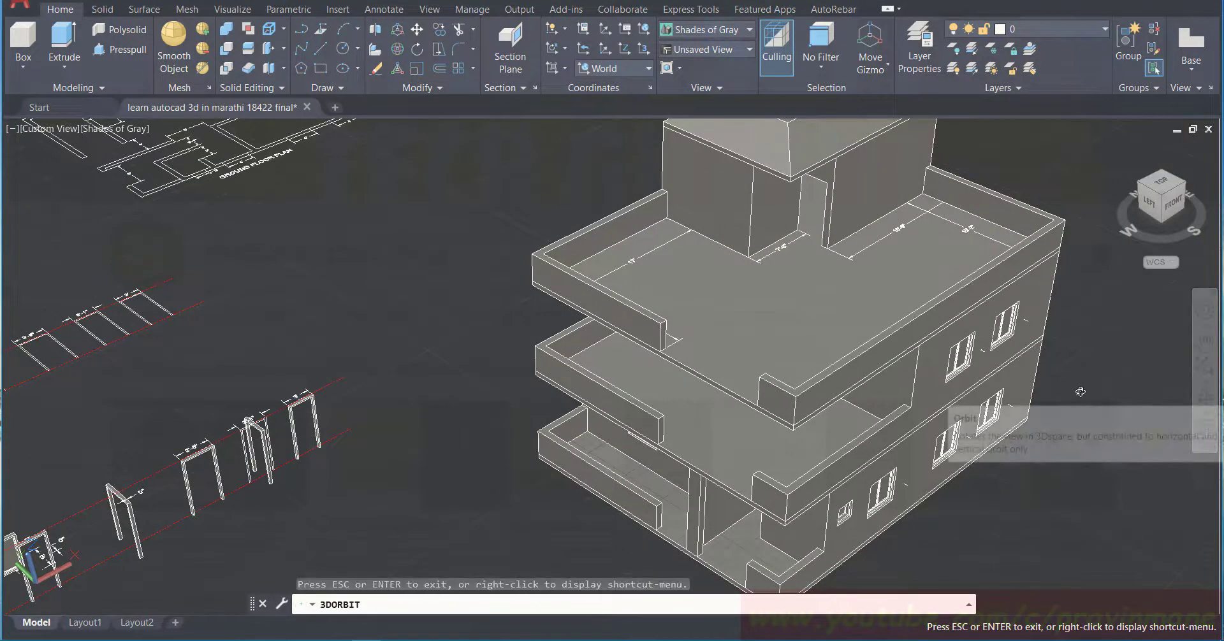
{"action": "left_click_drag", "start_coordinate": [1079, 392], "coordinate": [1070, 360]}
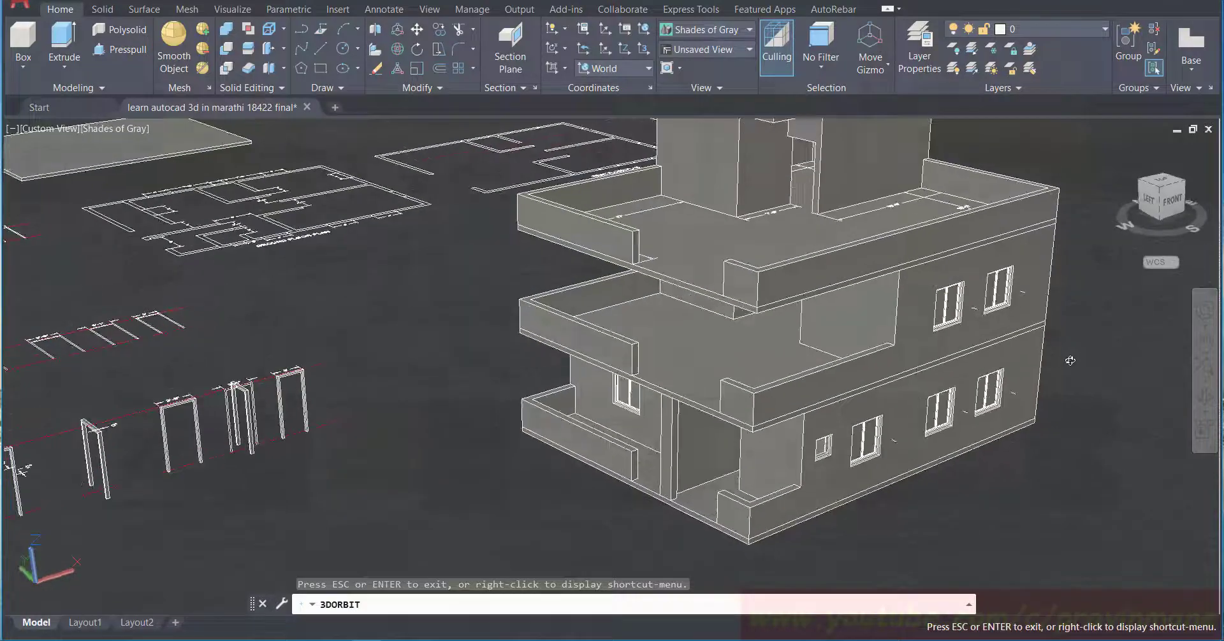
{"action": "left_click", "coordinate": [1205, 343]}
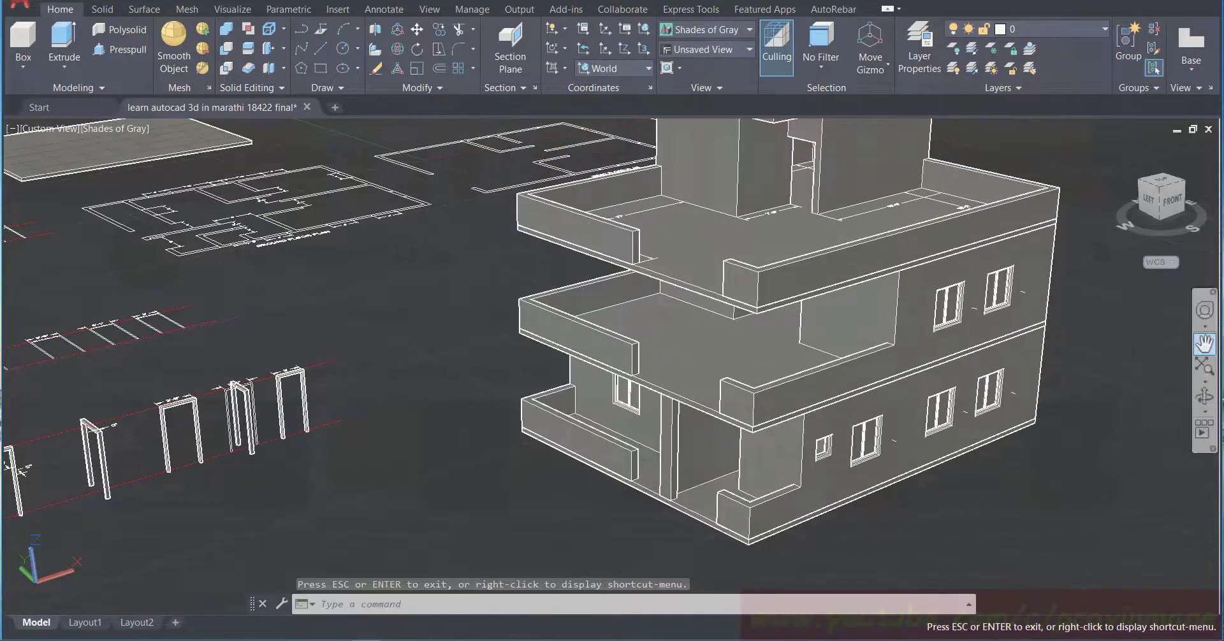
{"action": "left_click_drag", "start_coordinate": [1072, 248], "coordinate": [995, 348]}
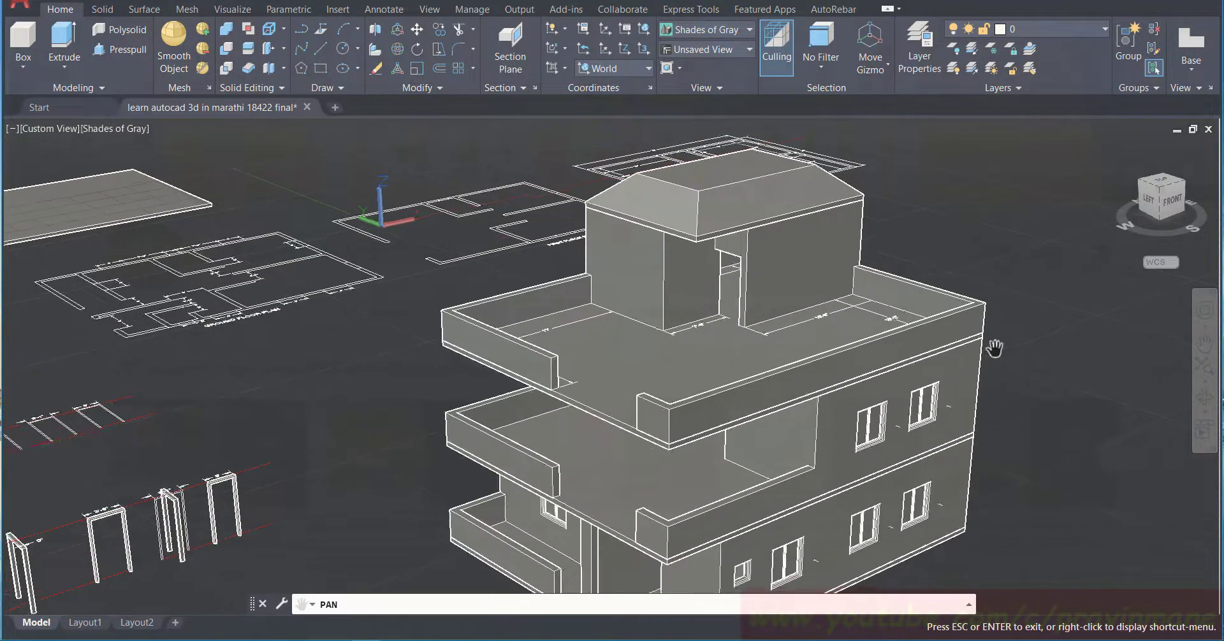
{"action": "key", "text": "Escape"}
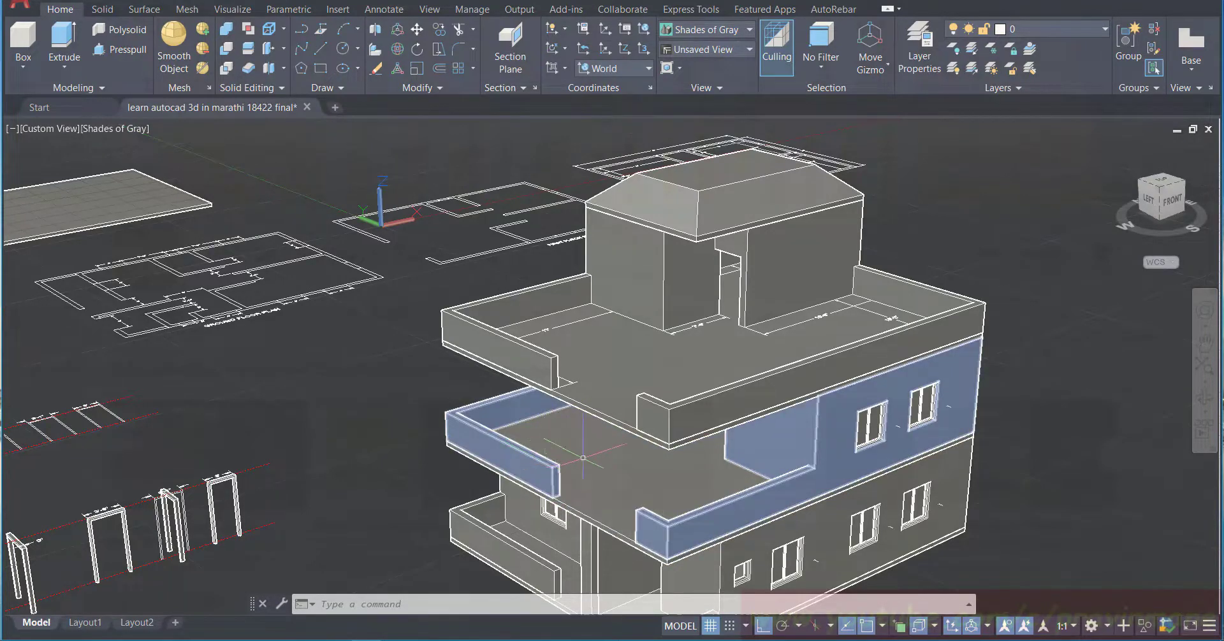
{"action": "scroll", "coordinate": [610, 444], "scroll_direction": "down", "scroll_amount": 2}
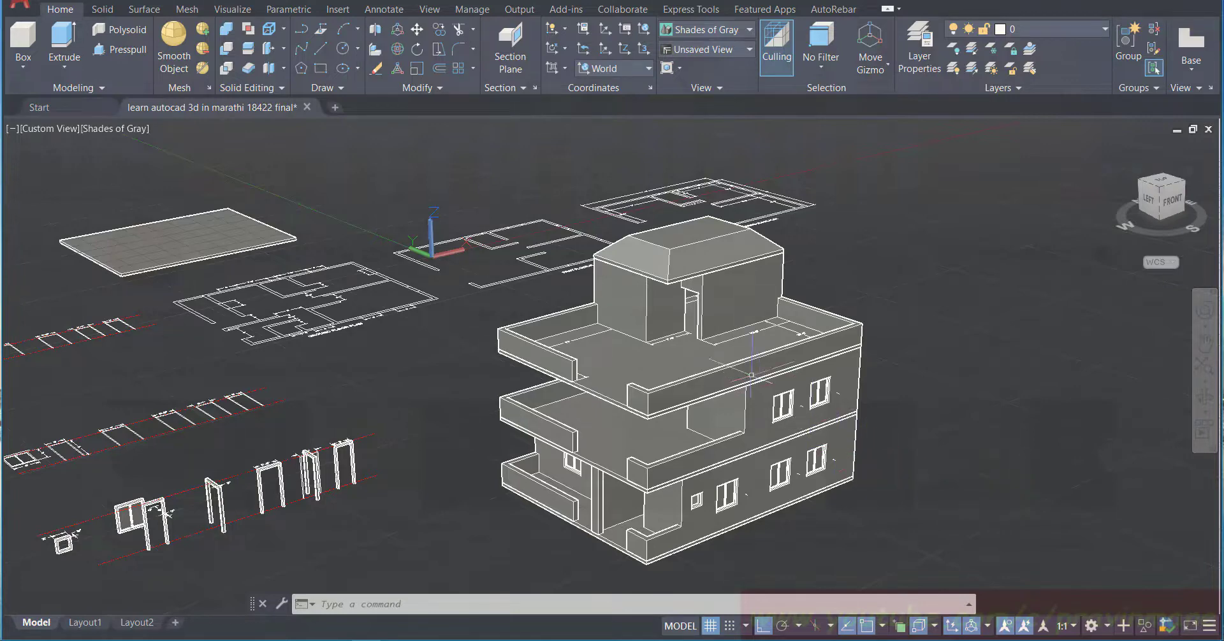
{"action": "left_click", "coordinate": [685, 317]}
{"action": "key", "text": "Escape"}
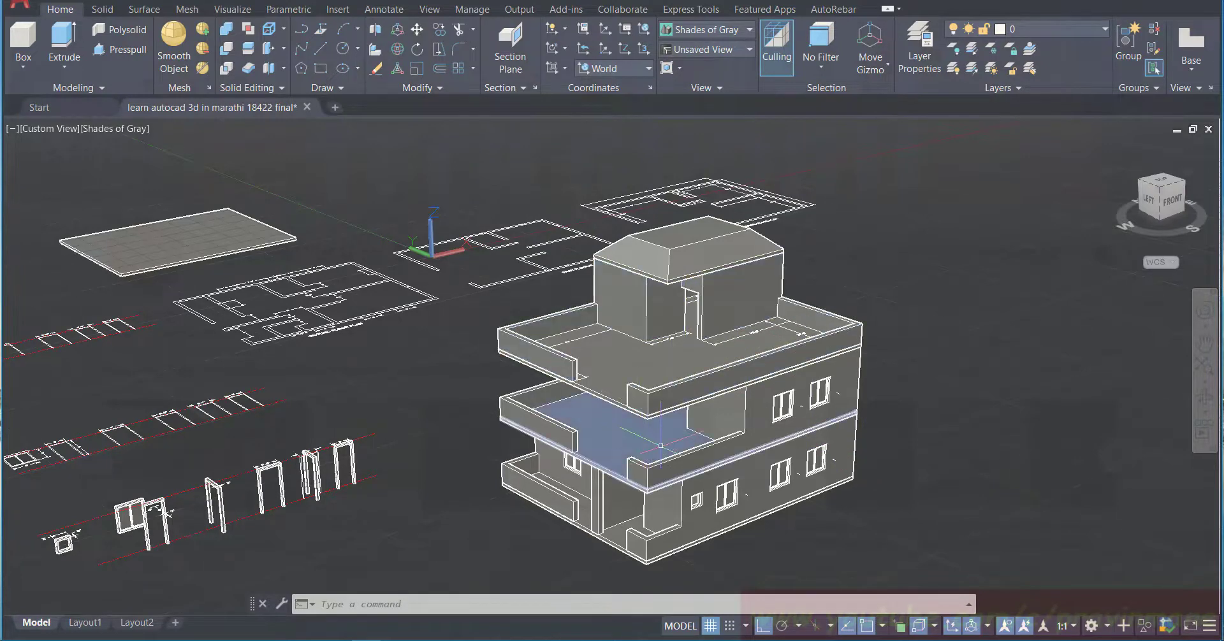